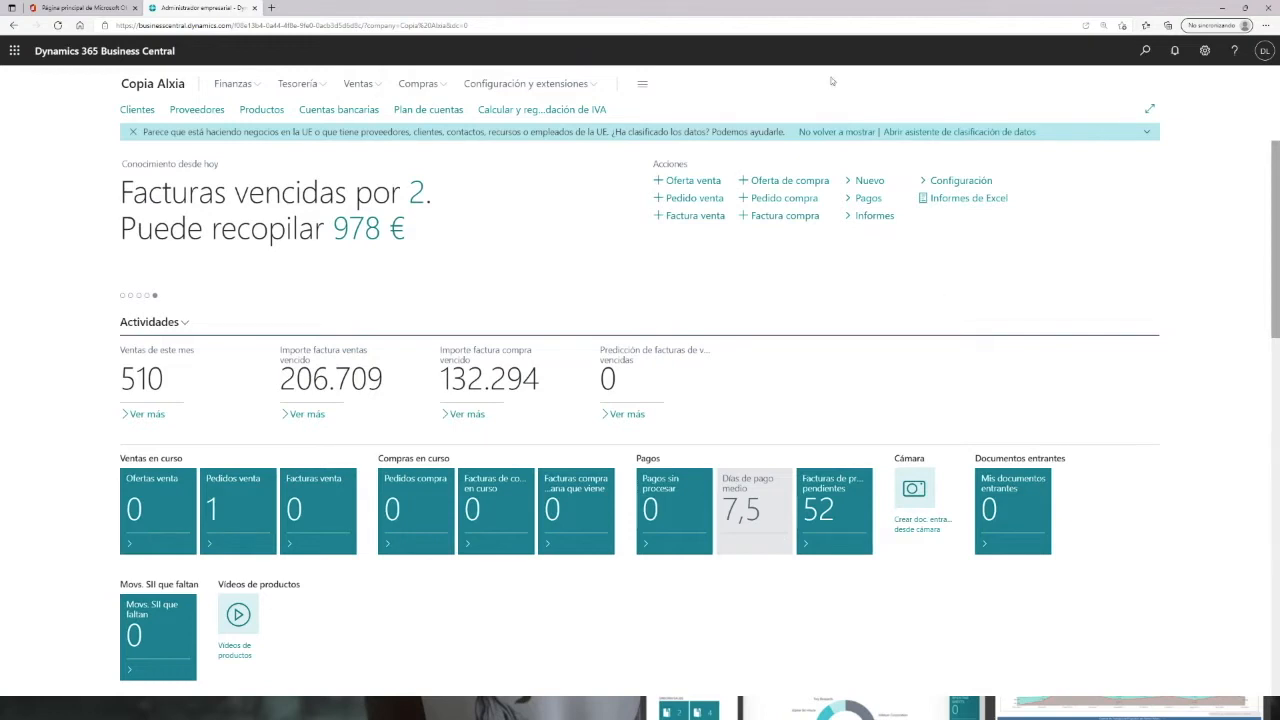
# Step: Open the customer list, search for the customer by name and open the matching customer card
pyautogui.click(302, 376)
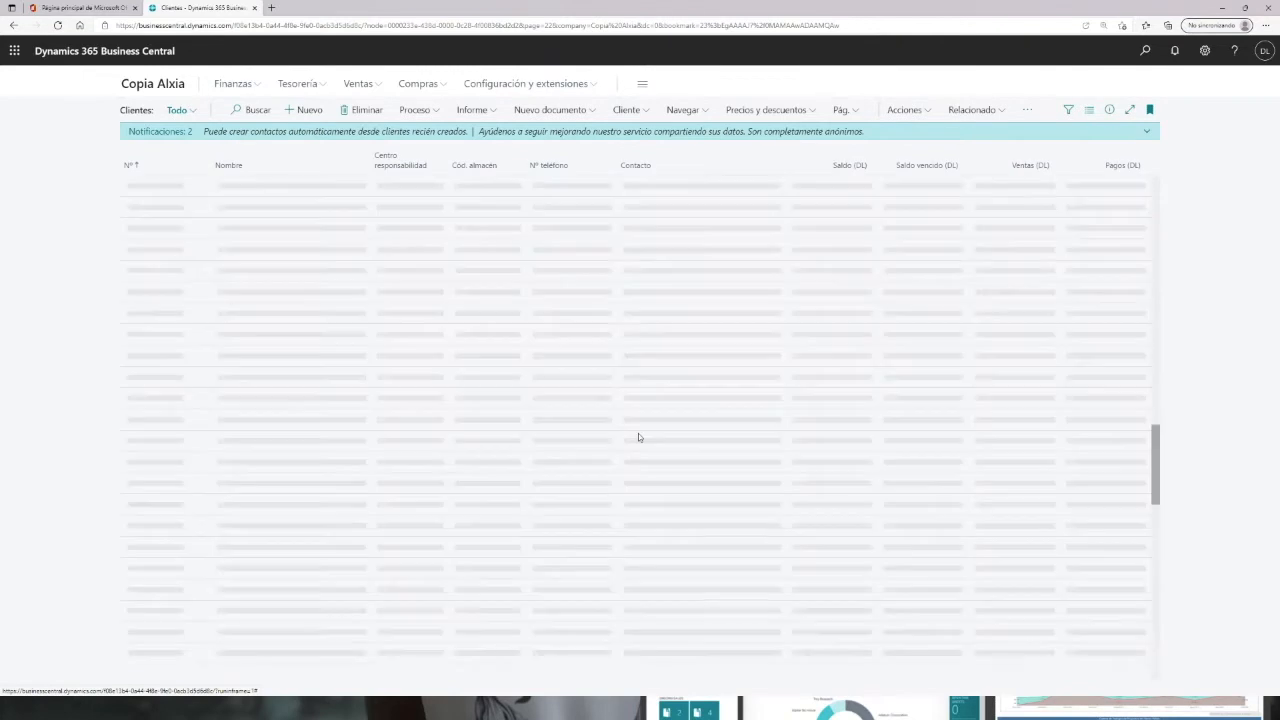
pyautogui.click(255, 110)
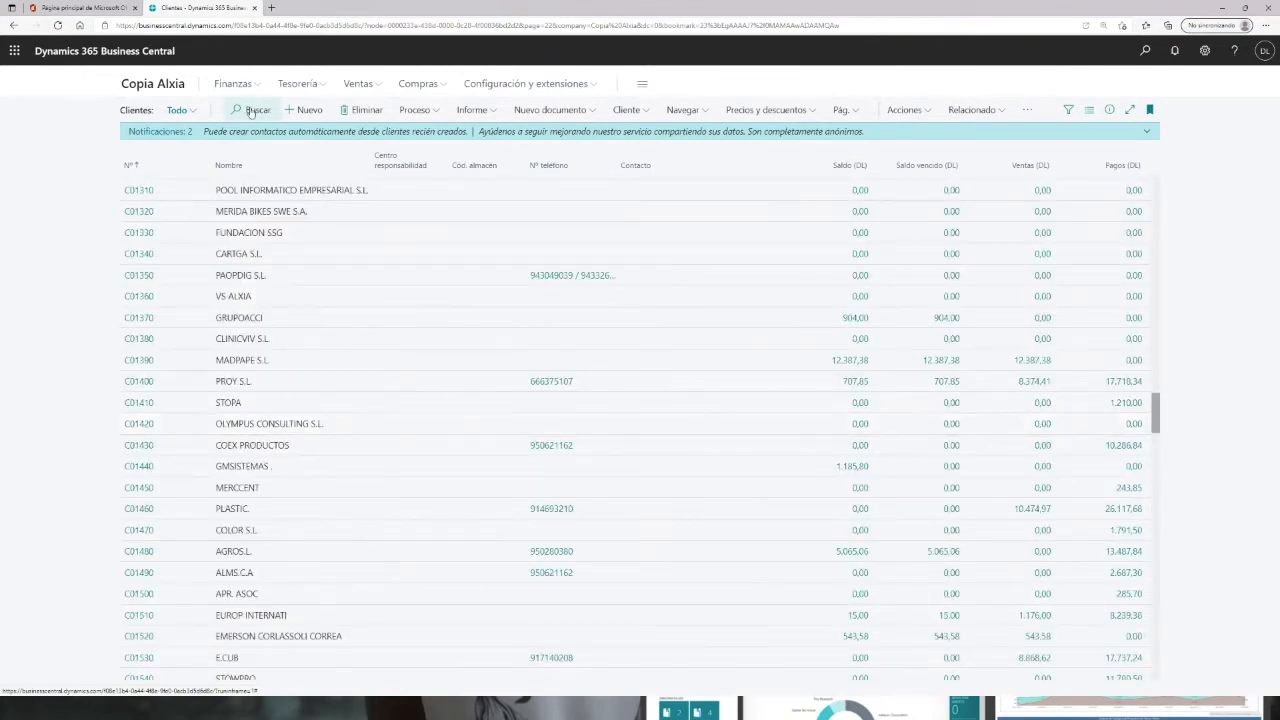
pyautogui.write('damia')
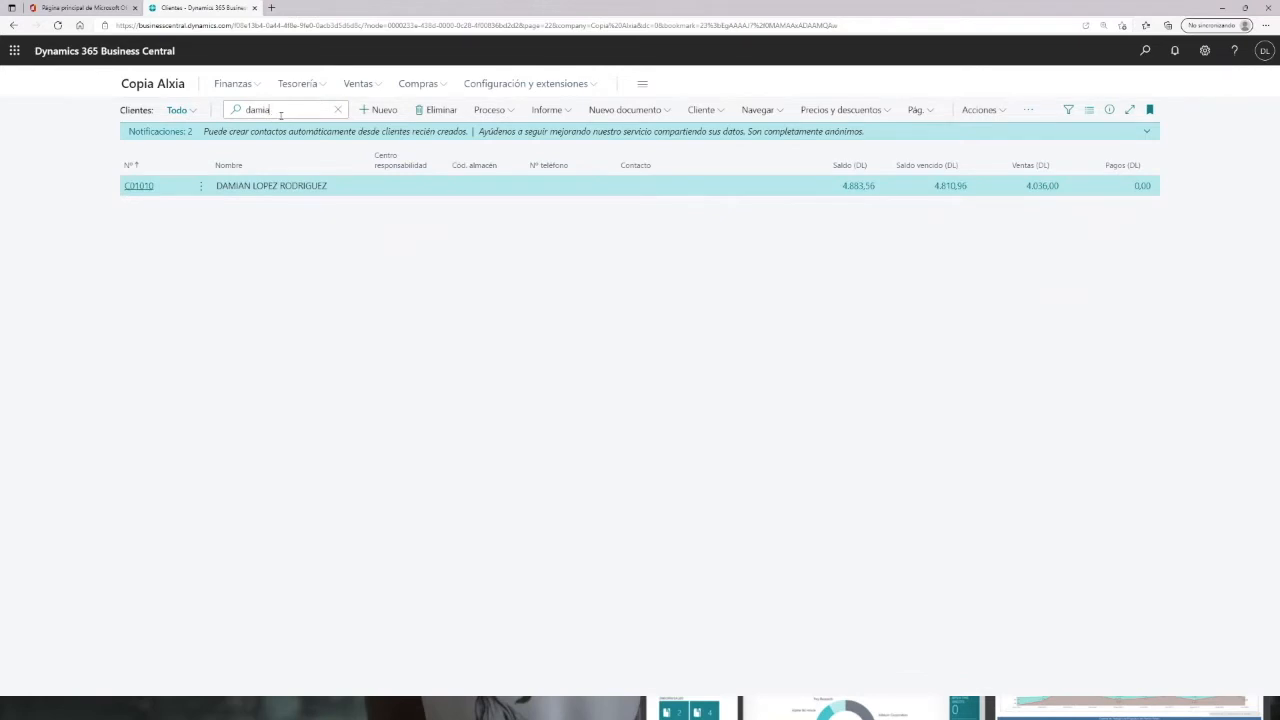
pyautogui.click(146, 186)
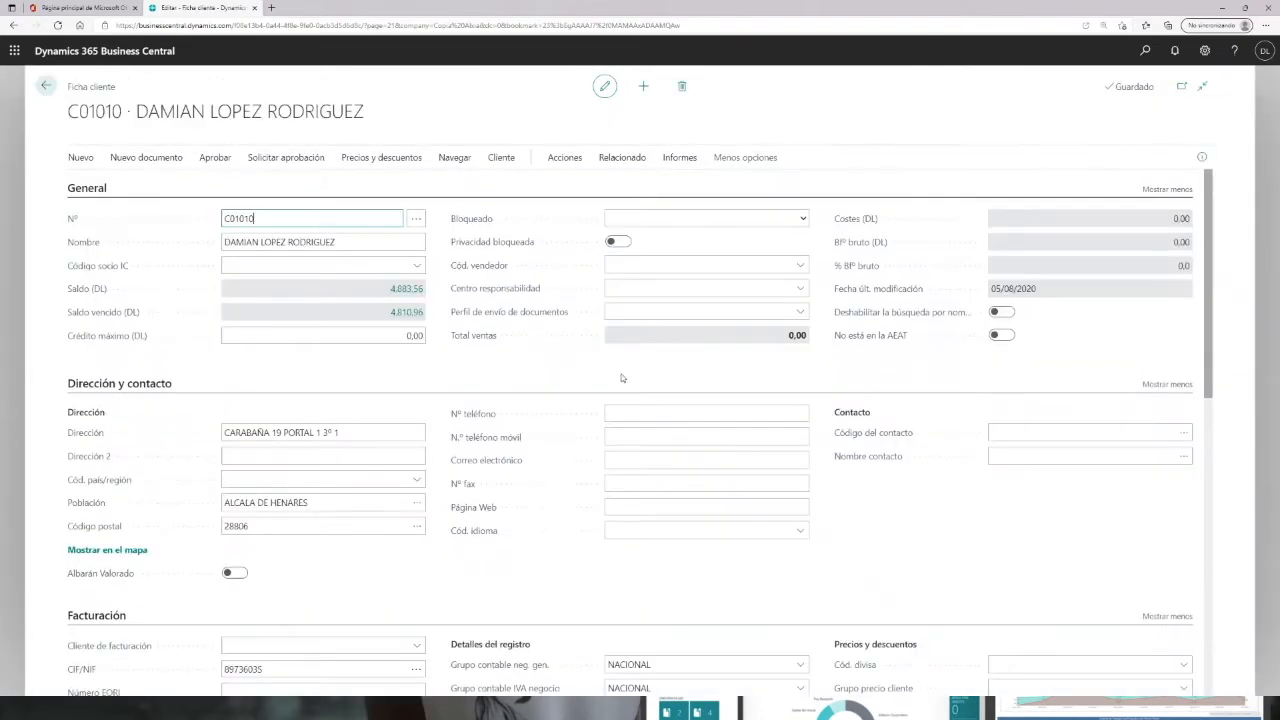
# Step: Review the customer card's general, billing and payment sections and return to the home page
pyautogui.scroll(-5, 240, 466)
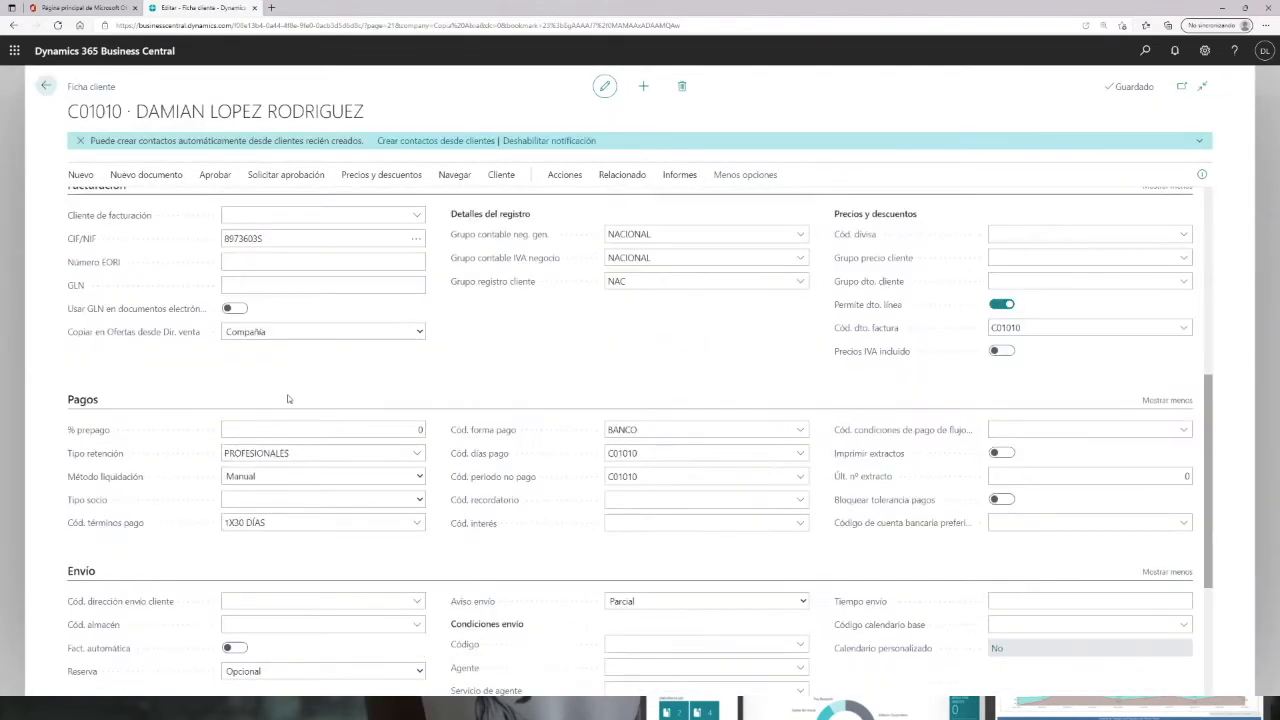
pyautogui.scroll(2, 548, 410)
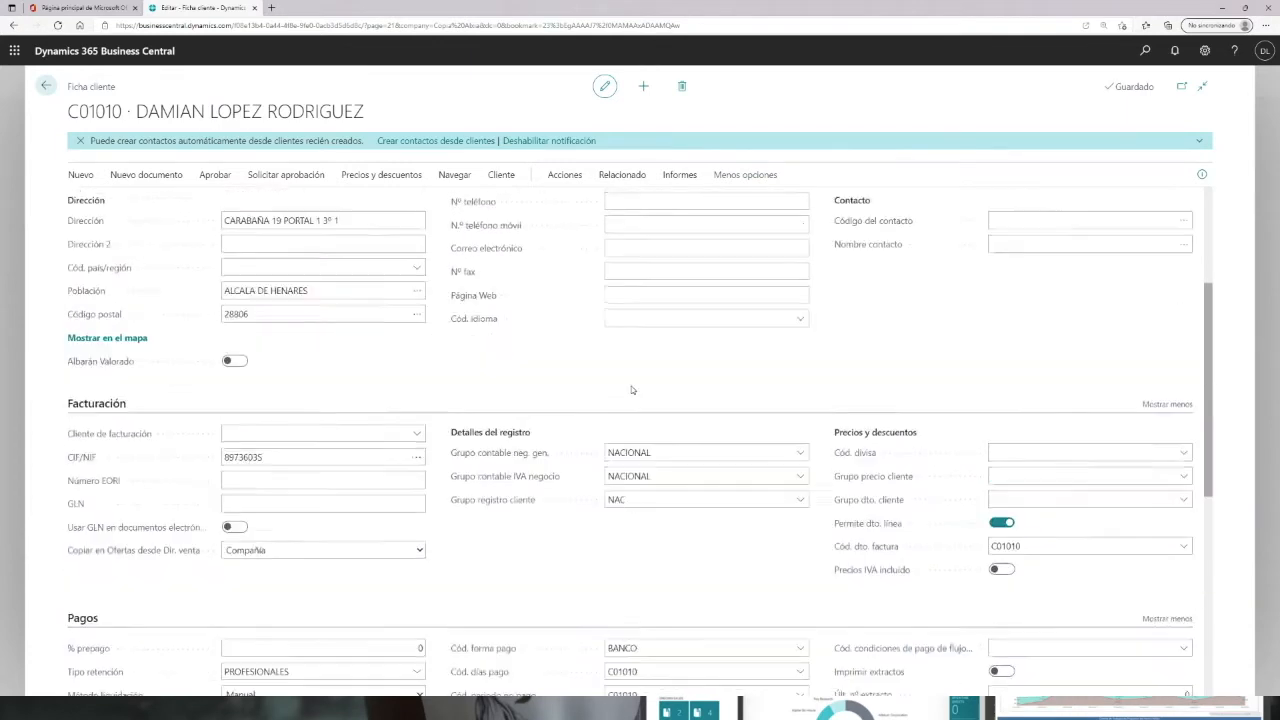
pyautogui.scroll(2, 631, 390)
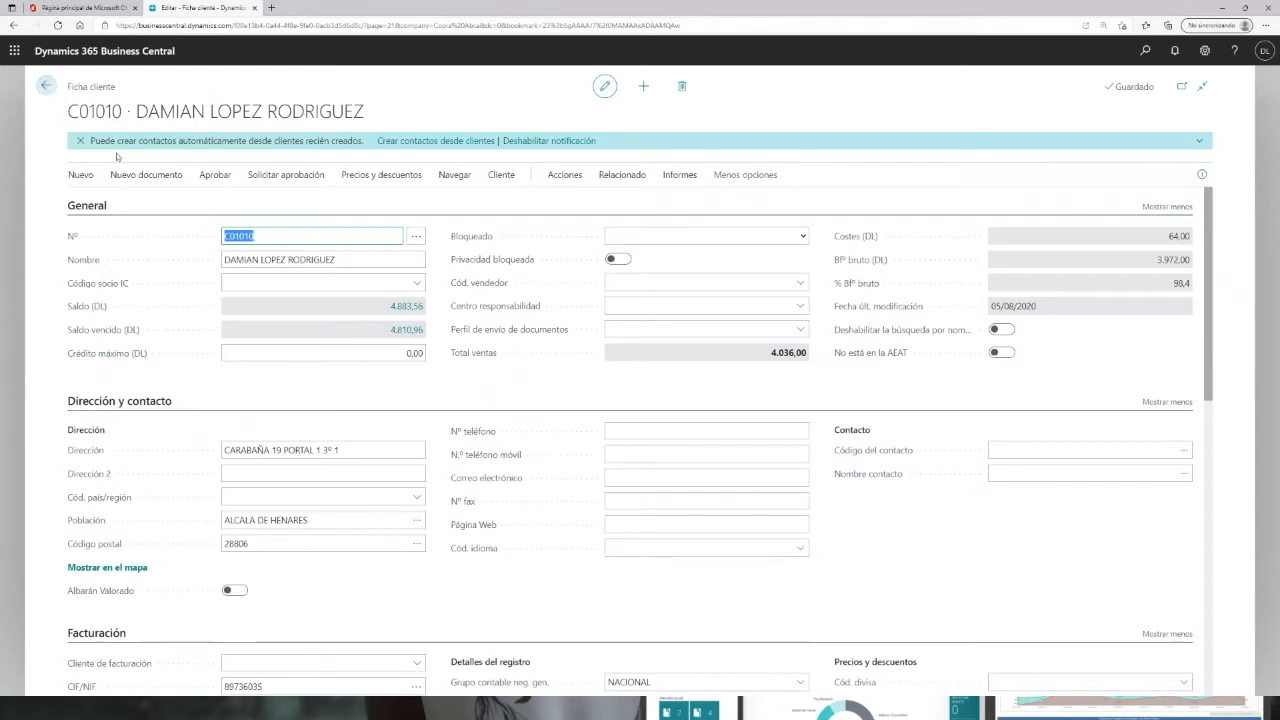
pyautogui.click(45, 86)
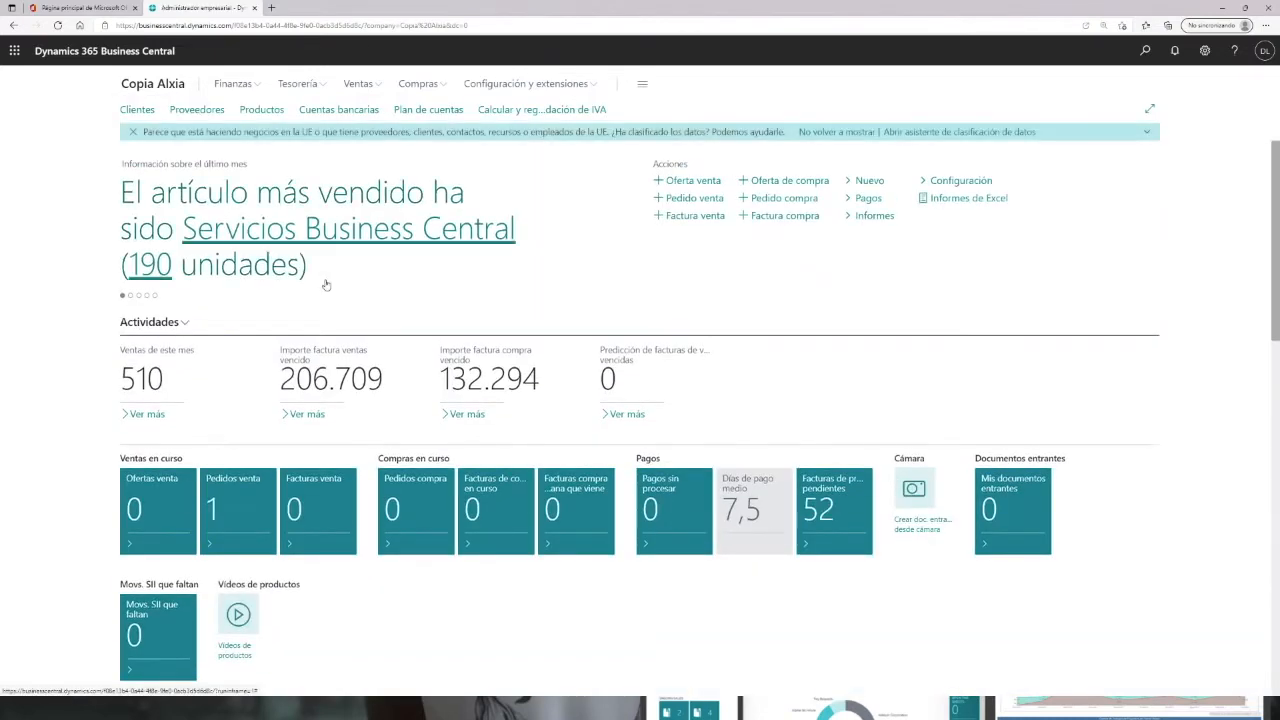
# Step: Open the vendor list, search for the same person by name and open the matching vendor card
pyautogui.scroll(-10, 388, 335)
pyautogui.scroll(-7, 381, 346)
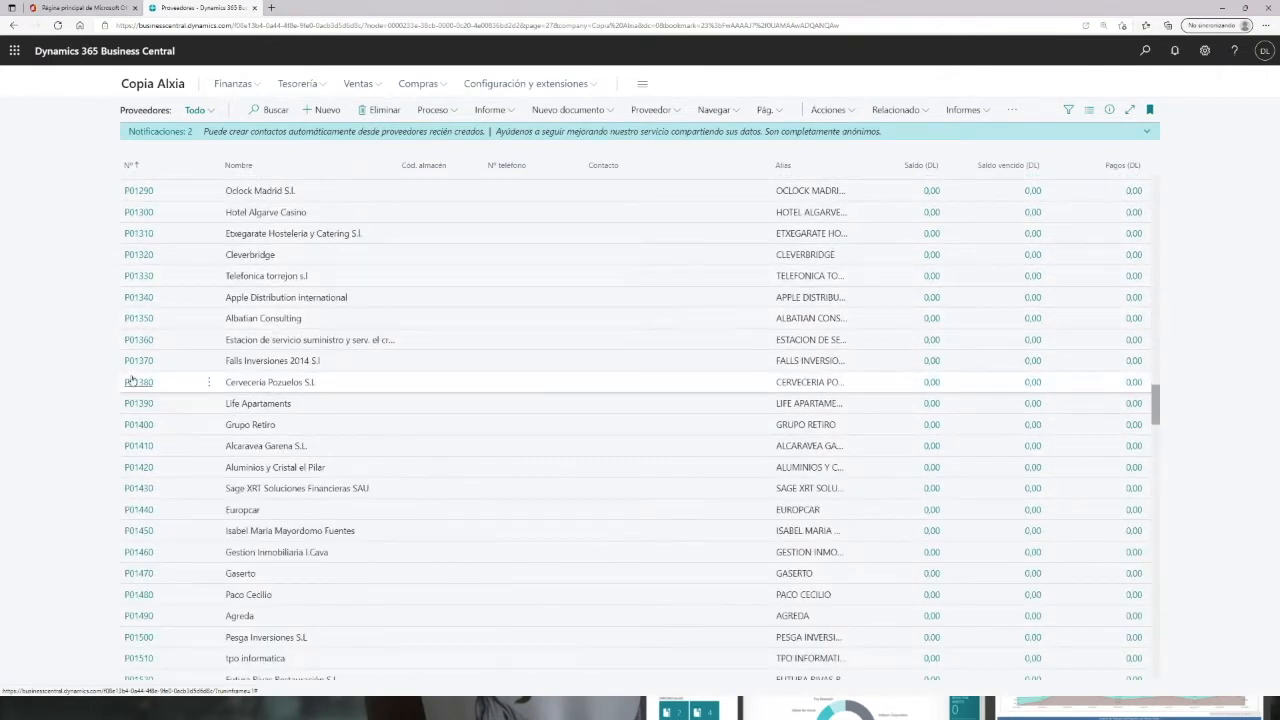
pyautogui.click(480, 418)
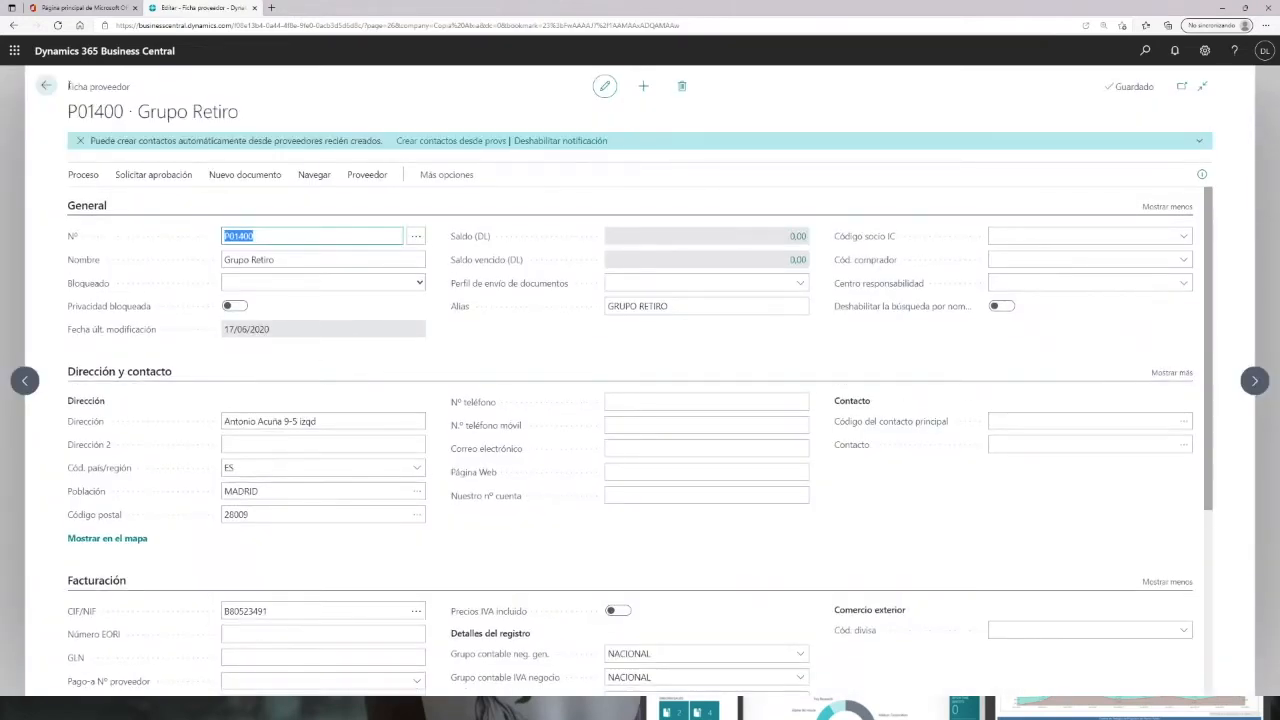
pyautogui.click(45, 85)
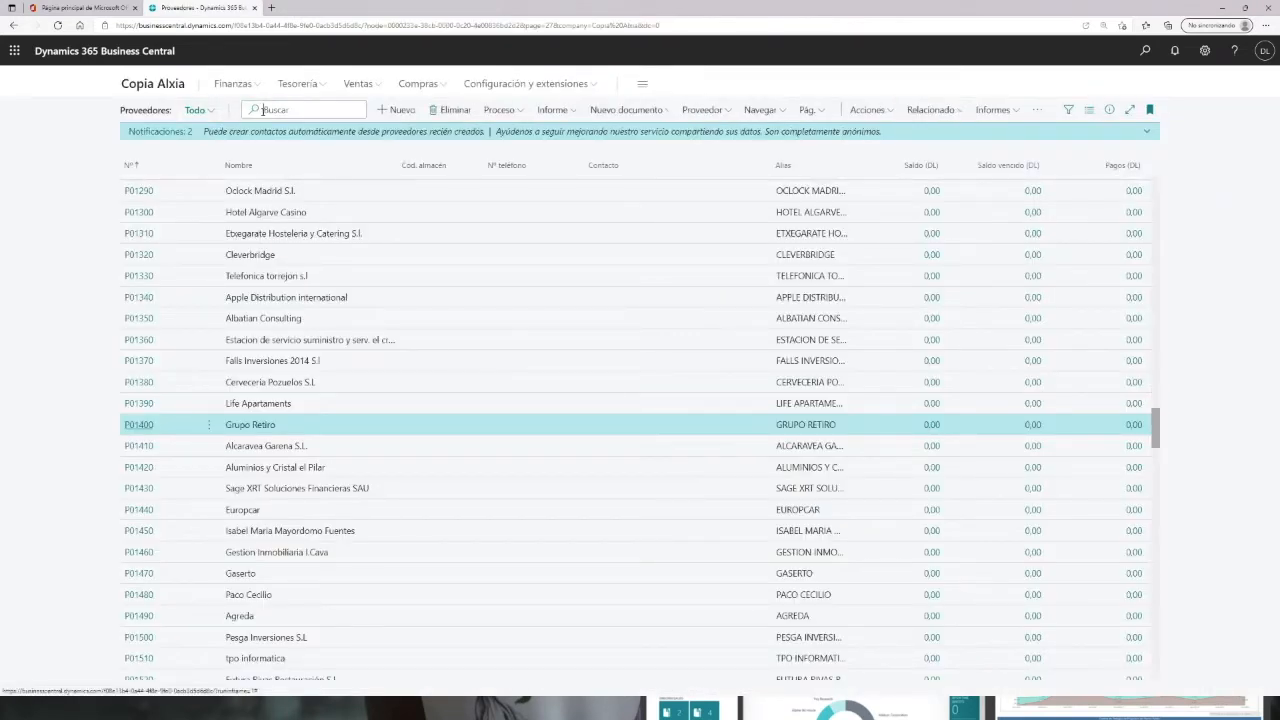
pyautogui.write('damian')
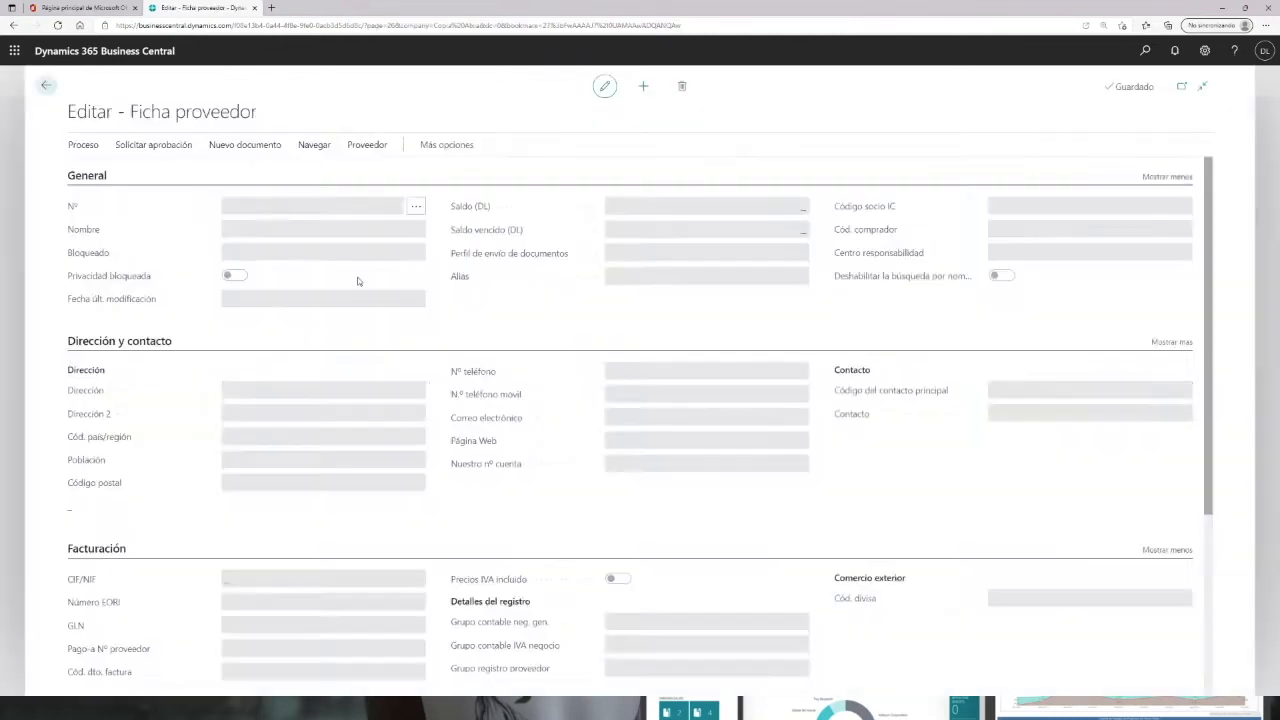
# Step: Review the vendor card's billing and payment sections and return to the home page
pyautogui.scroll(-5, 393, 434)
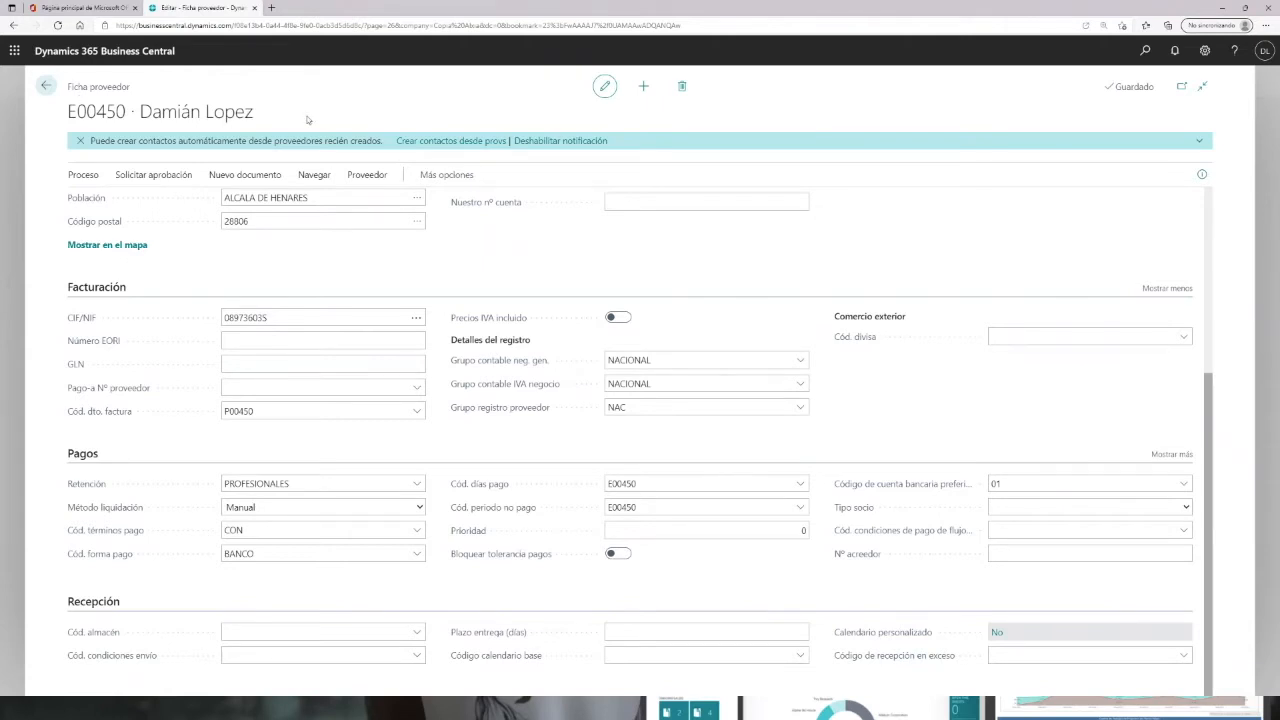
pyautogui.click(46, 88)
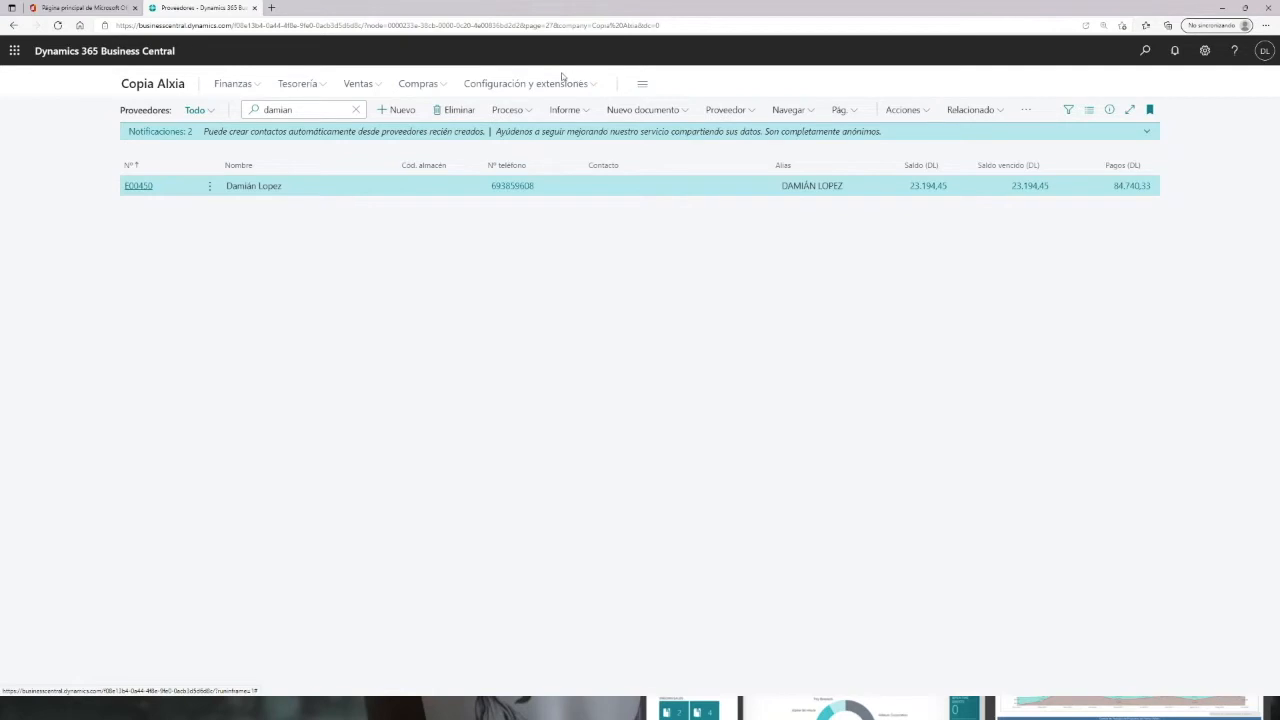
pyautogui.click(147, 90)
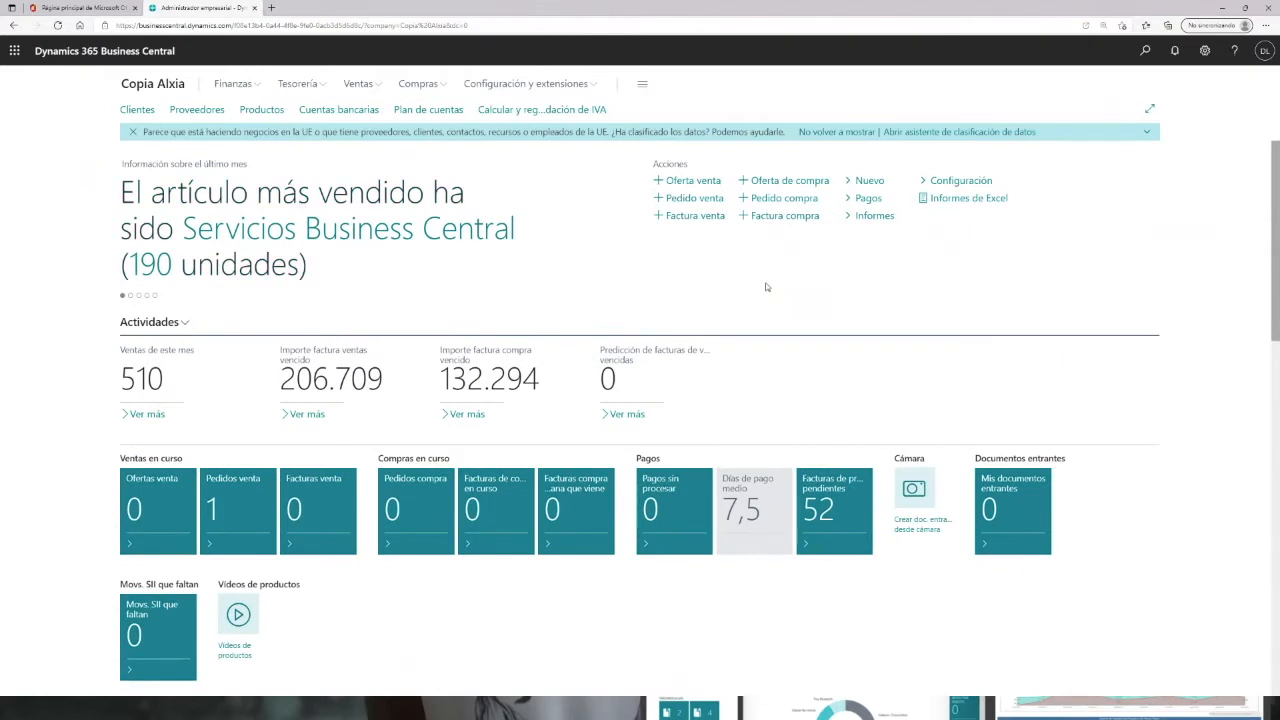
# Step: Open the products list, browse the items and open the GAS-TECNOLOGIA item card
pyautogui.click(266, 113)
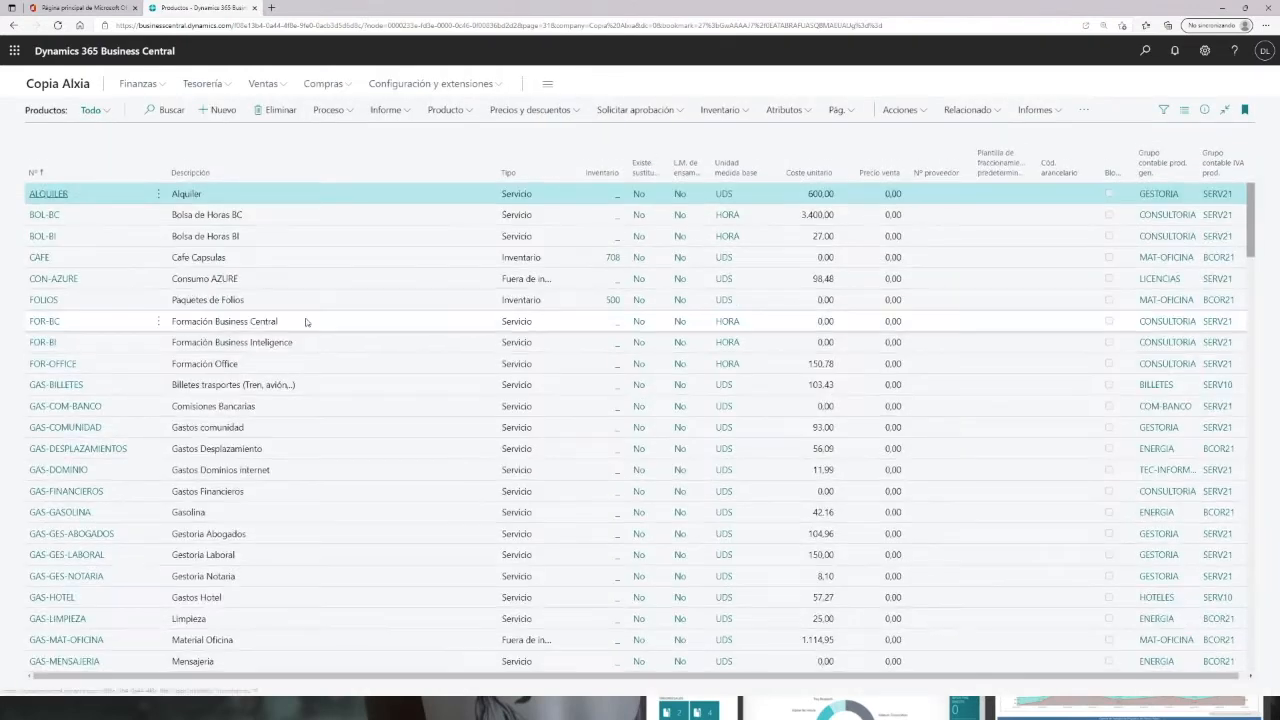
pyautogui.scroll(-10, 295, 315)
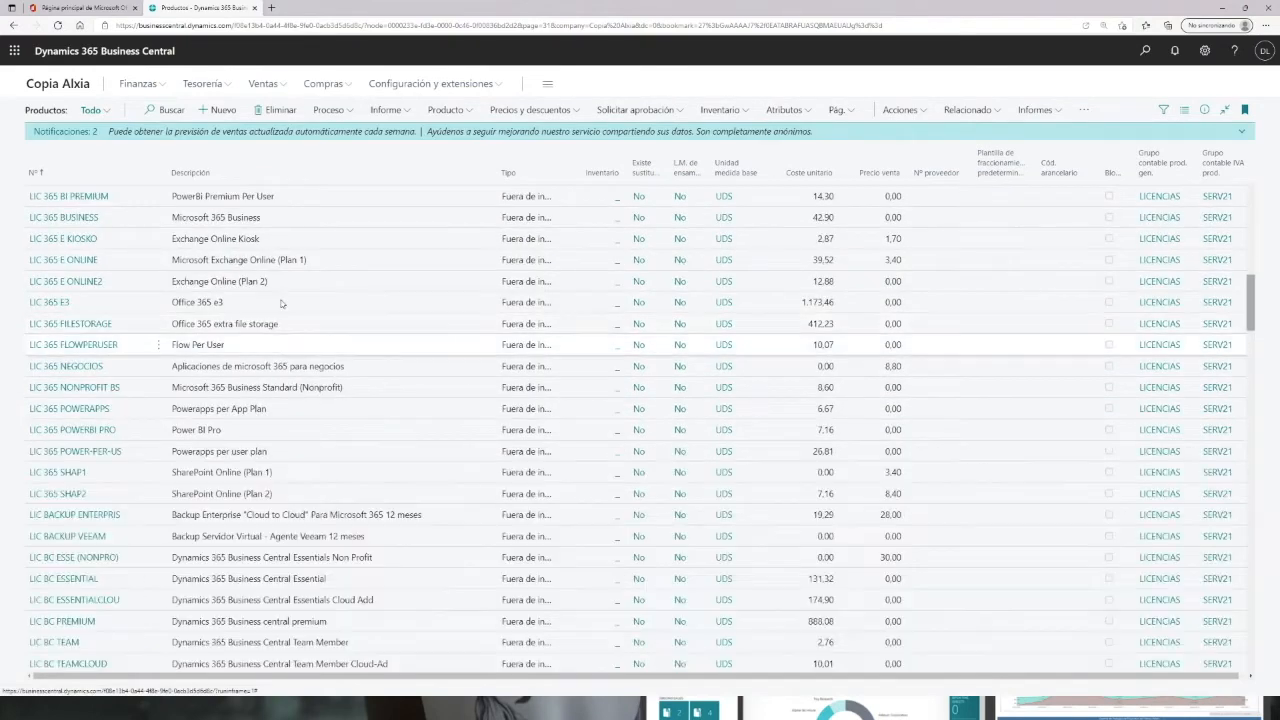
pyautogui.scroll(-3, 280, 295)
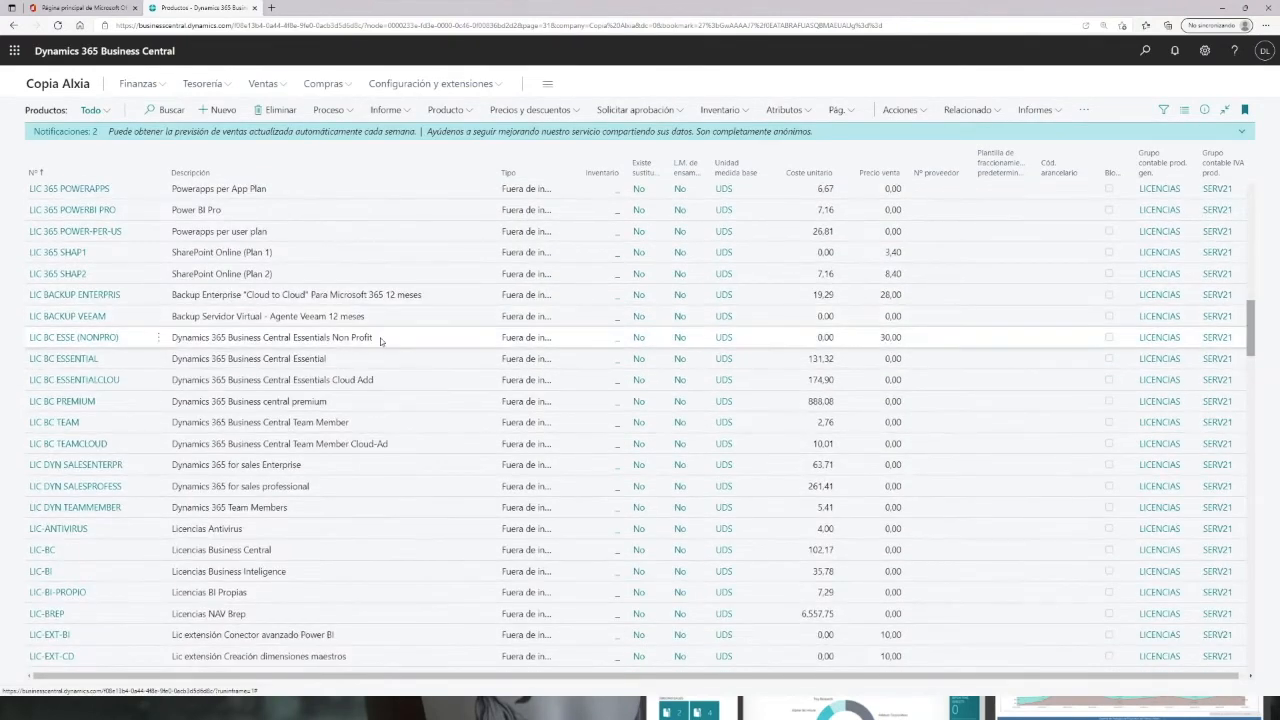
pyautogui.scroll(-5, 380, 340)
pyautogui.scroll(8, 380, 338)
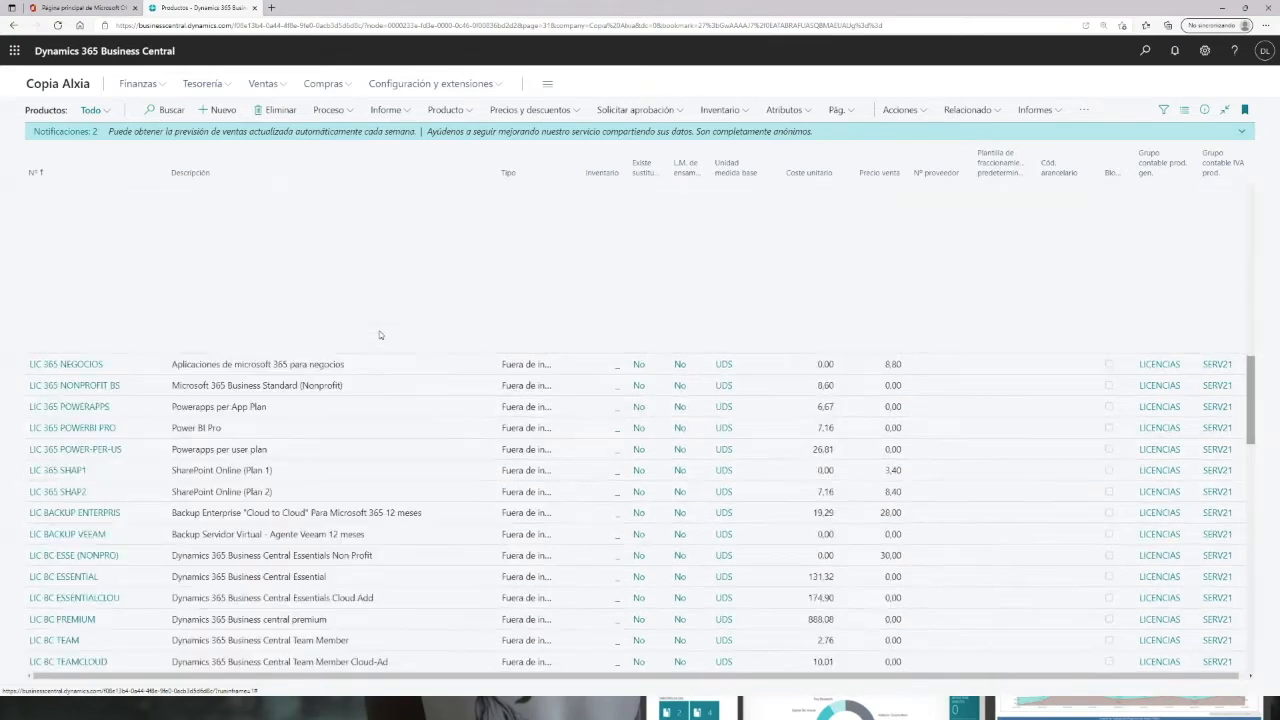
pyautogui.scroll(5, 379, 335)
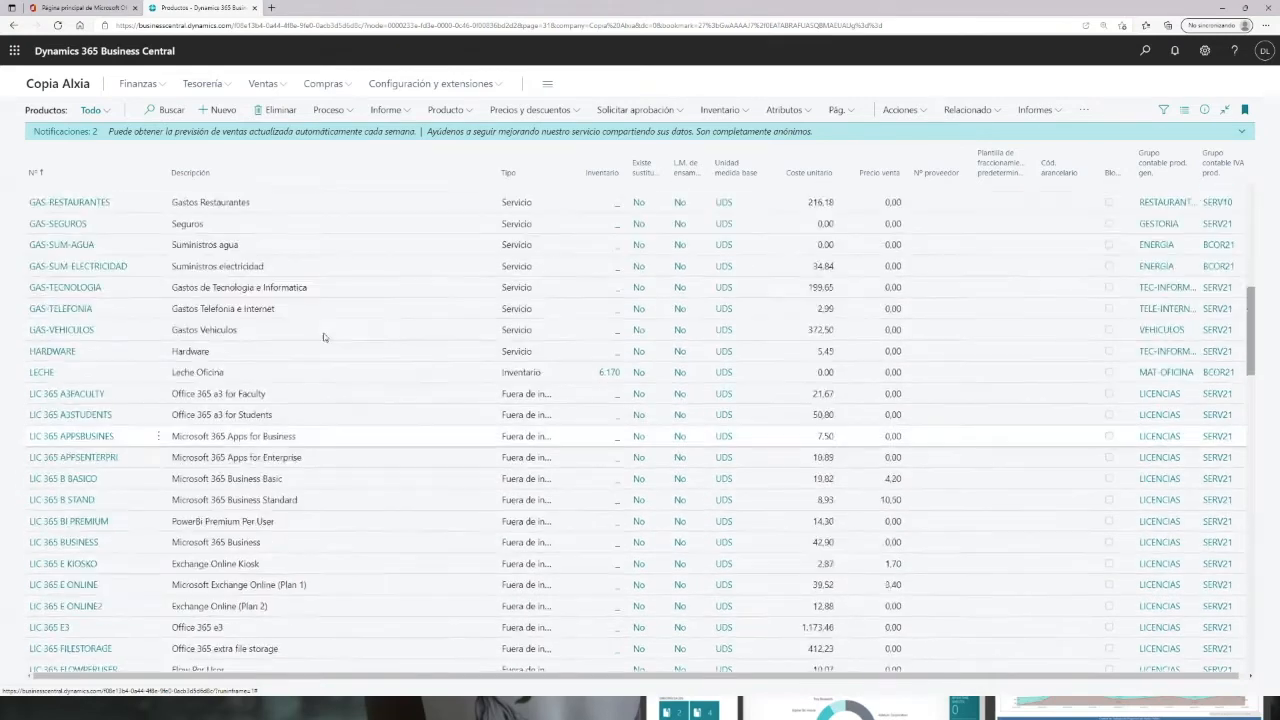
pyautogui.click(66, 288)
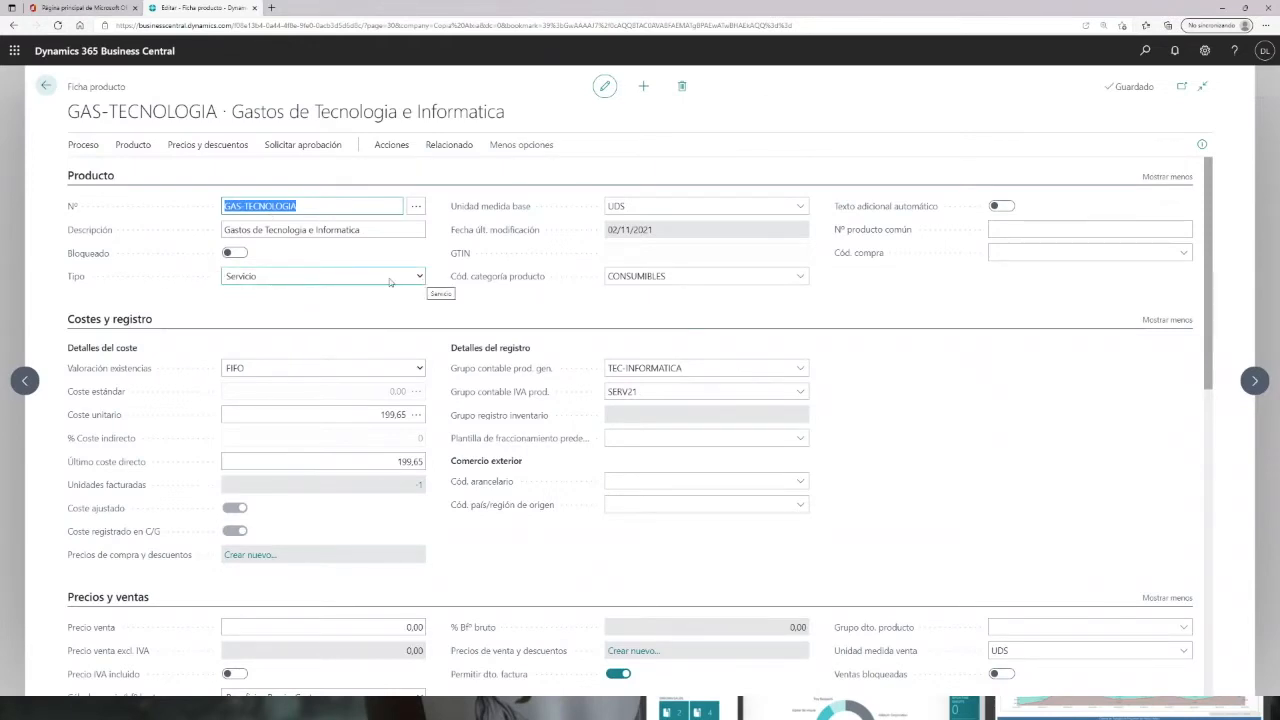
# Step: Review the GAS-TECNOLOGIA item card and return to the products list
pyautogui.scroll(-1, 487, 407)
pyautogui.scroll(-1, 487, 407)
pyautogui.scroll(1, 482, 390)
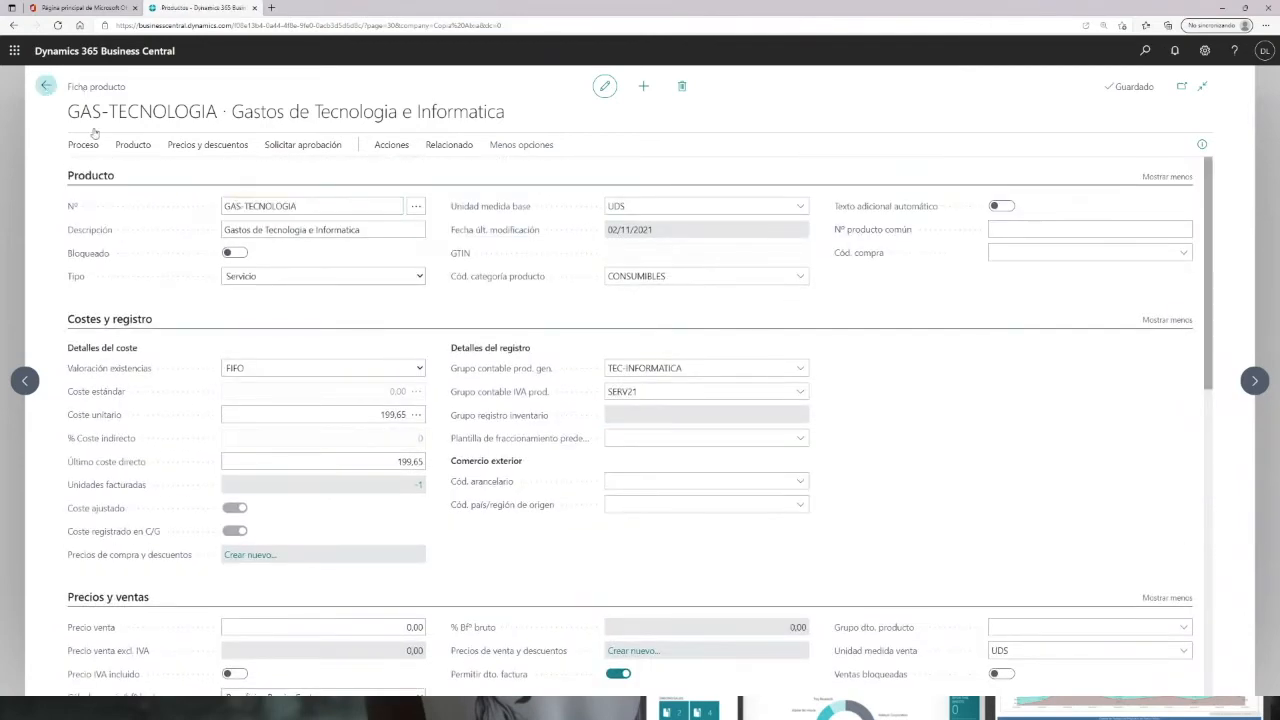
pyautogui.click(45, 89)
# Step: Open the TPV4RETAIL CARP item card and return to the products list
pyautogui.scroll(-5, 270, 343)
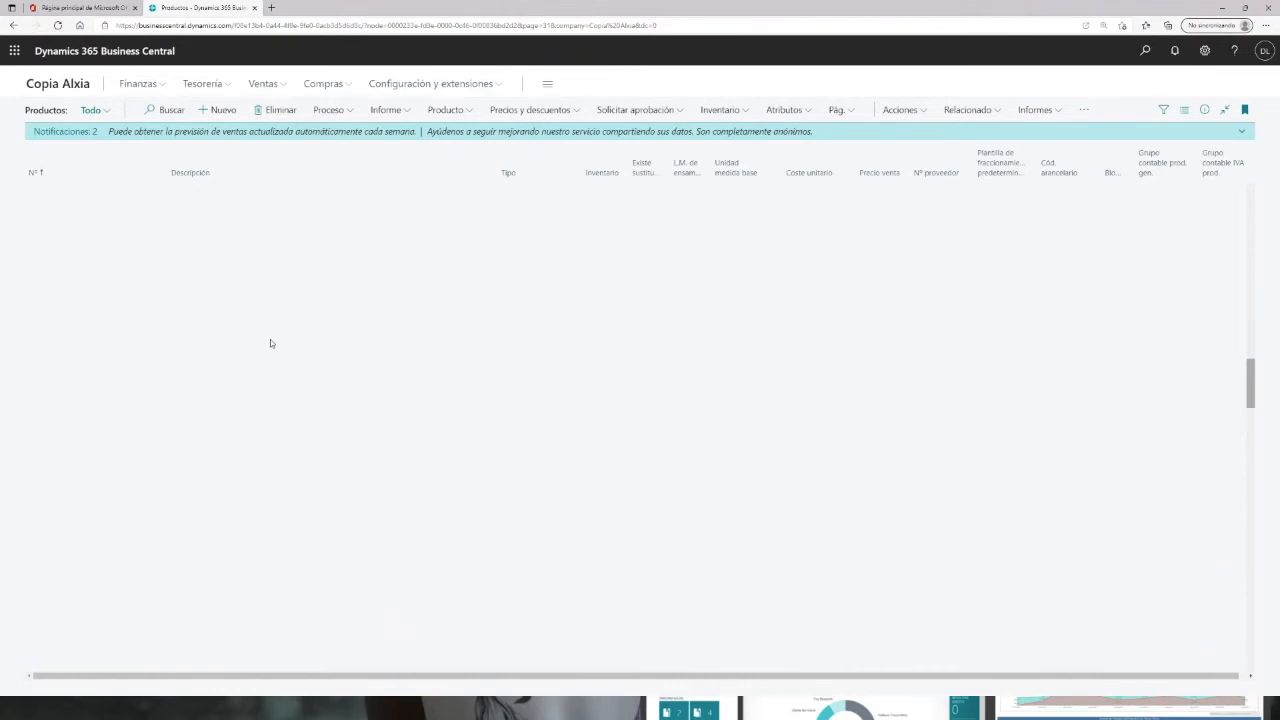
pyautogui.scroll(-5, 420, 517)
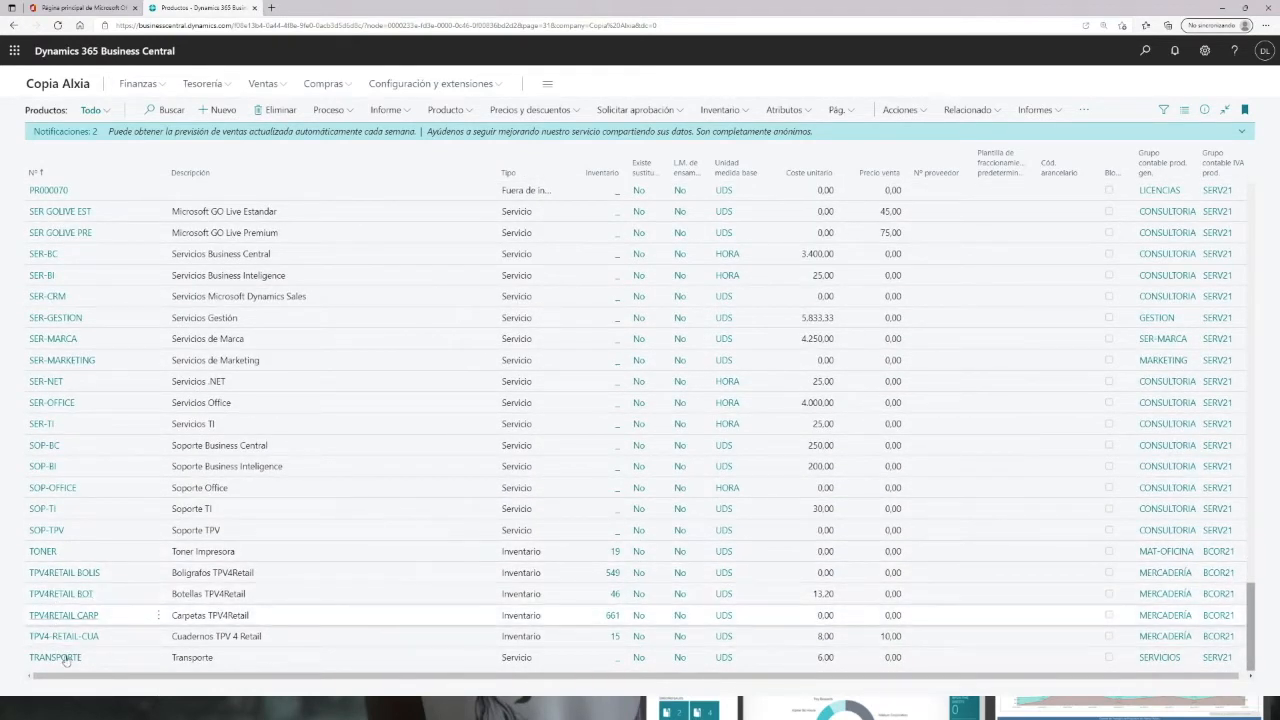
pyautogui.click(52, 616)
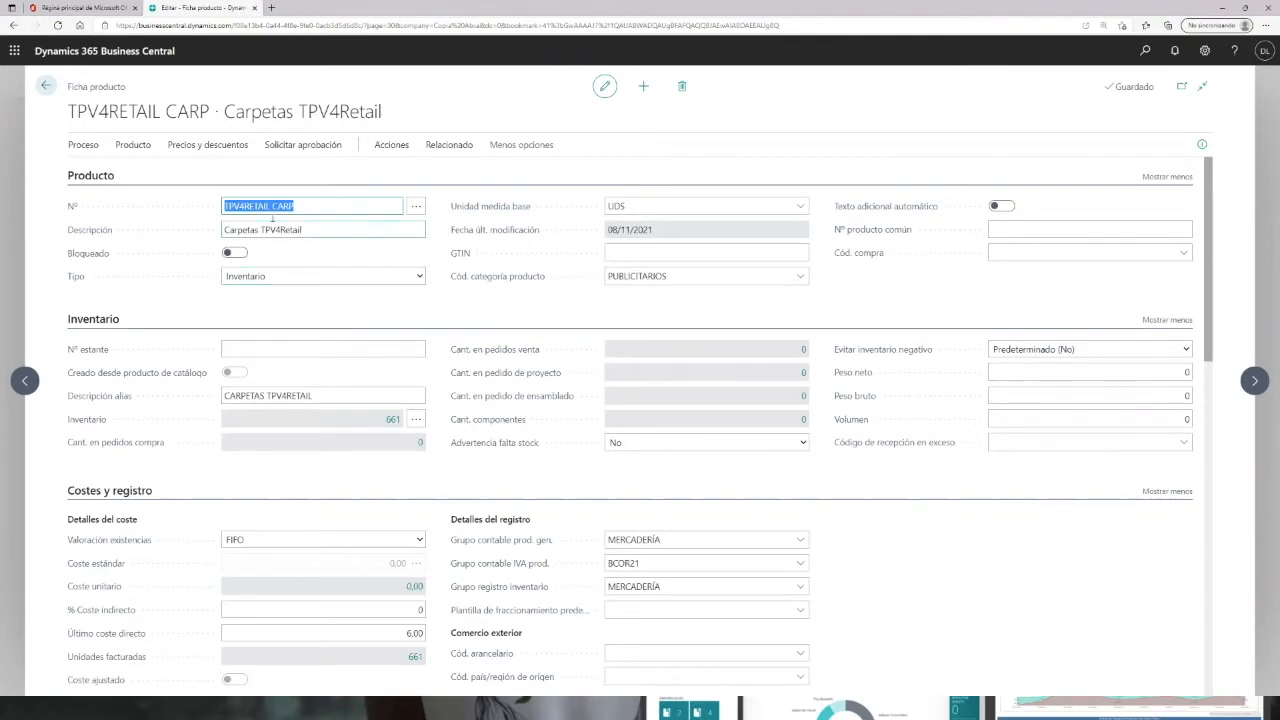
pyautogui.click(45, 86)
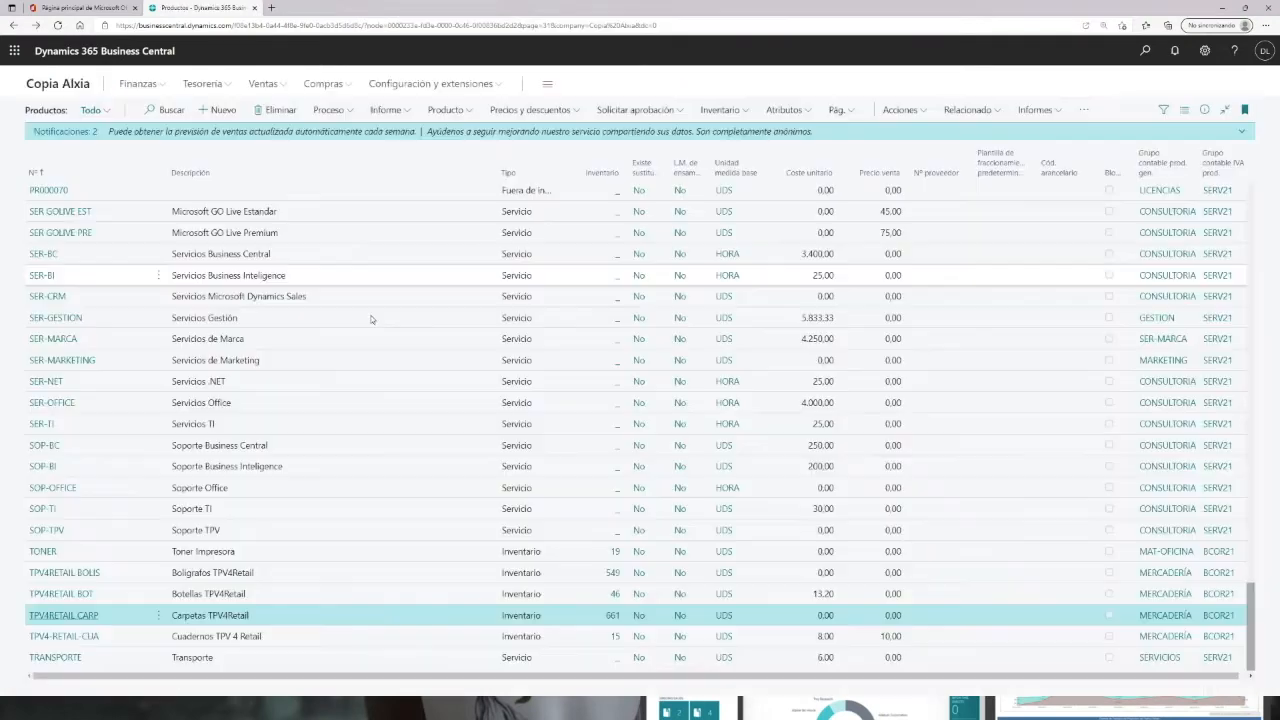
# Step: Reopen the GAS-TECNOLOGIA item card from the products list
pyautogui.scroll(15, 265, 359)
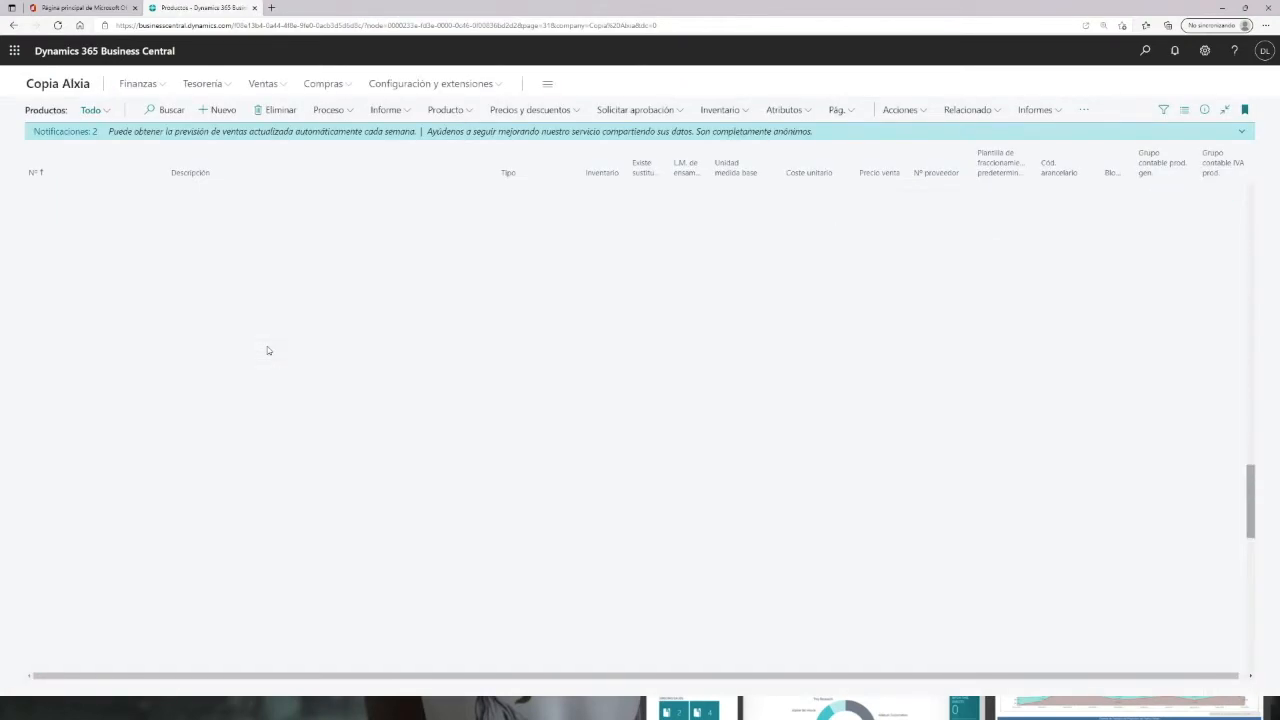
pyautogui.scroll(5, 281, 347)
pyautogui.scroll(-3, 283, 344)
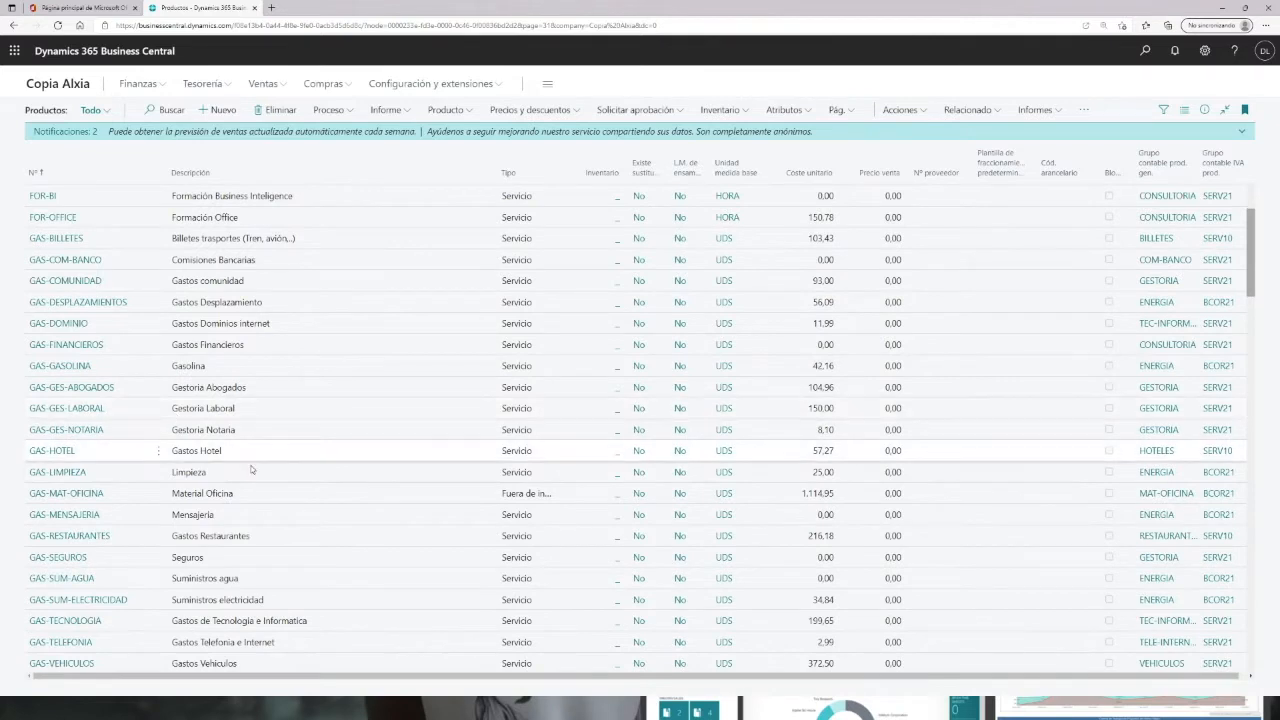
pyautogui.click(66, 621)
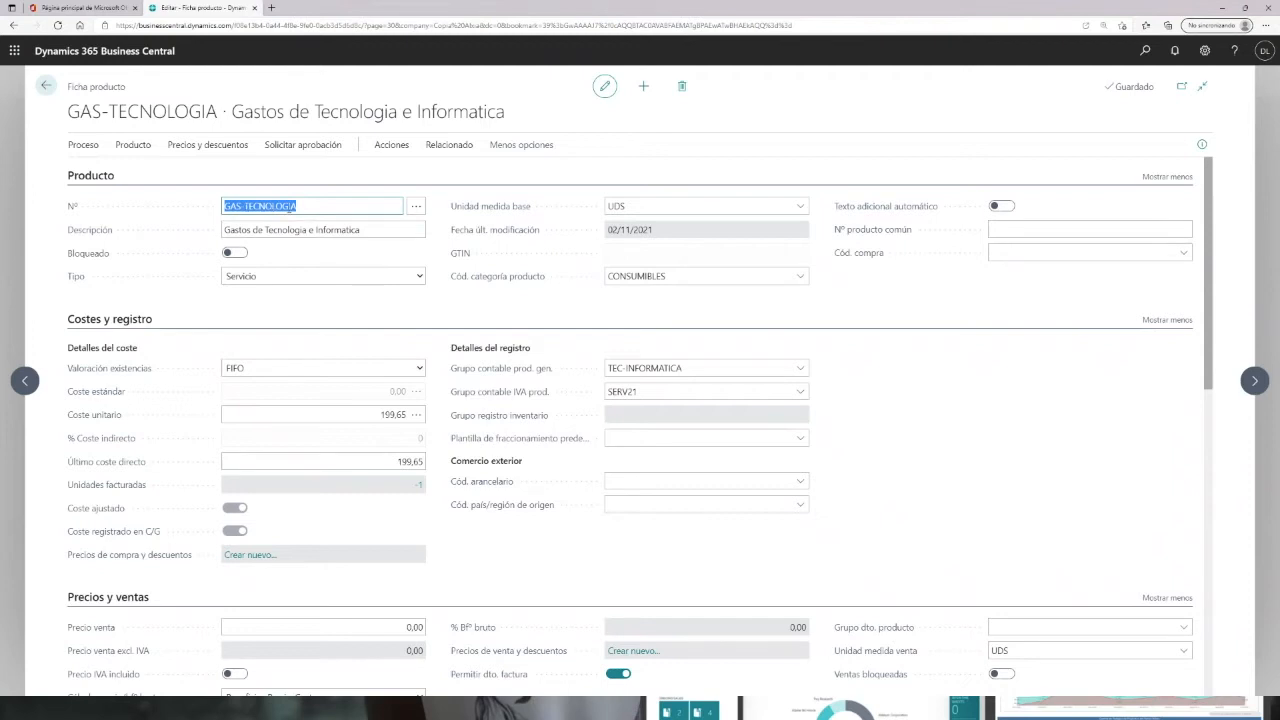
# Step: Review the item's replenishment and planning sections, then open the general product posting group selection list
pyautogui.scroll(-5, 335, 330)
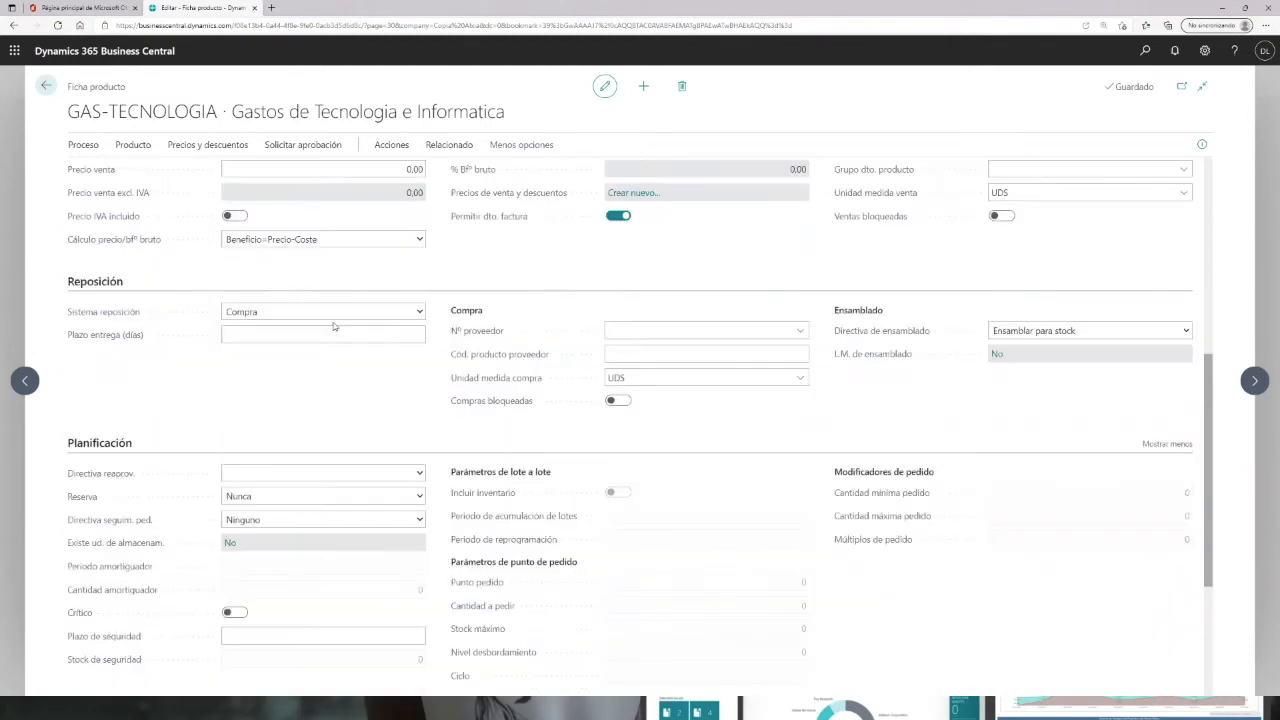
pyautogui.scroll(1, 610, 390)
pyautogui.scroll(-3, 687, 408)
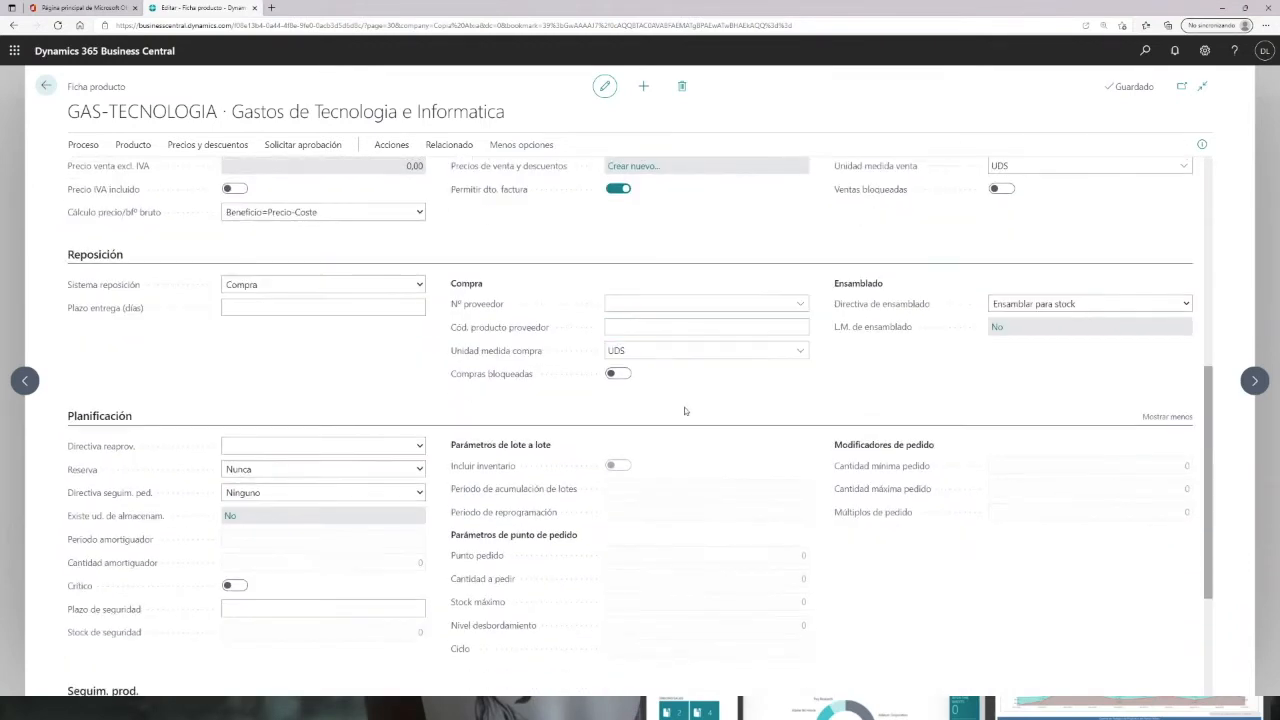
pyautogui.scroll(1, 681, 400)
pyautogui.scroll(5, 681, 400)
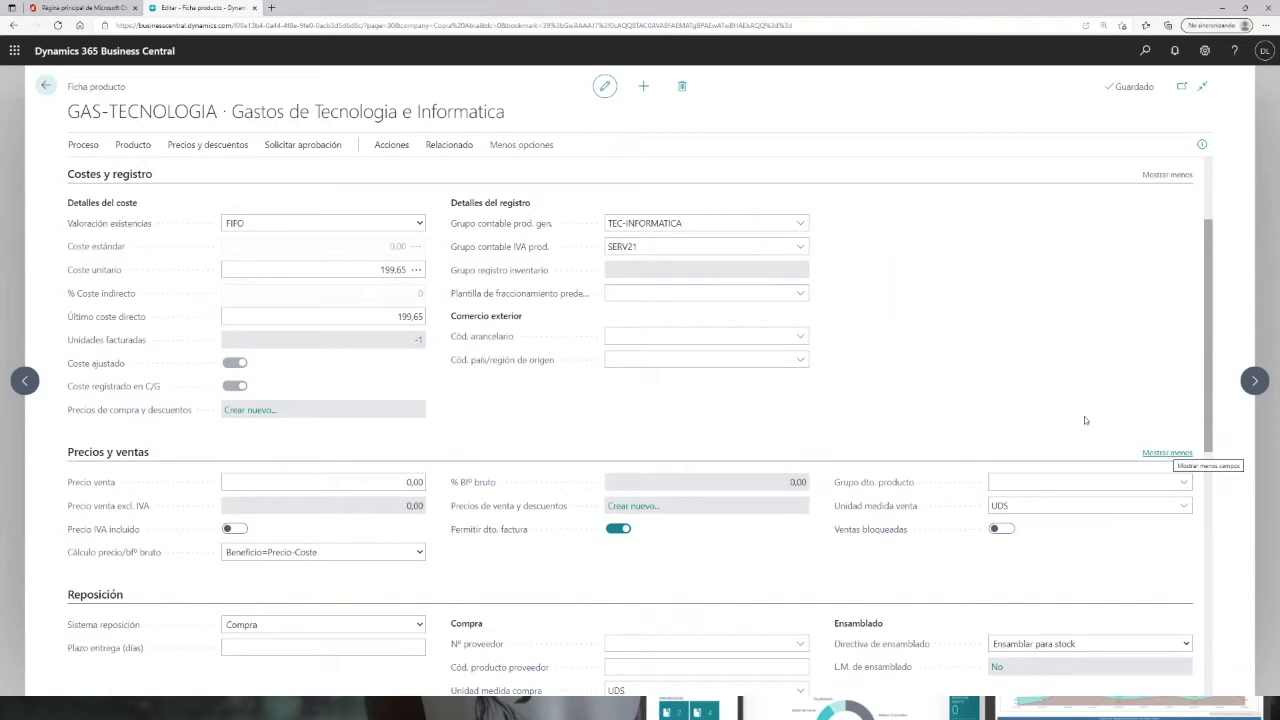
pyautogui.click(800, 223)
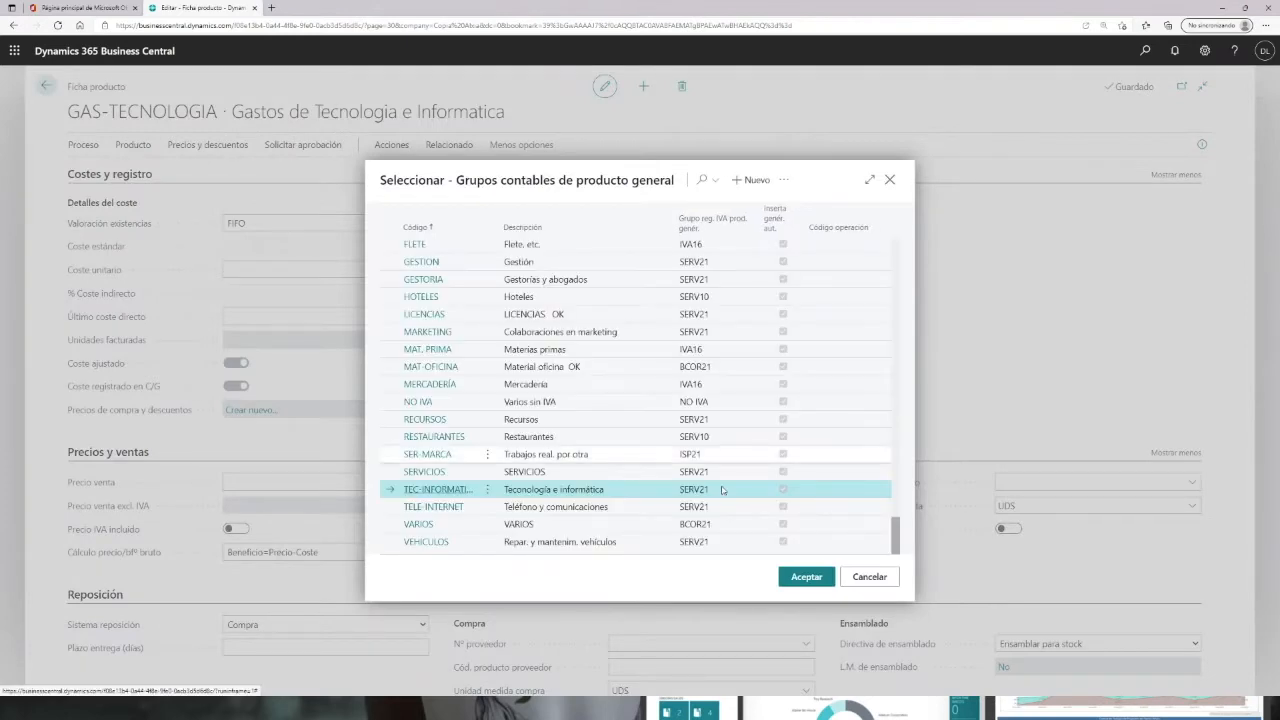
# Step: Open the general posting setup for the TEC-INFORMATICA product posting group and go back to the selection list
pyautogui.click(787, 181)
pyautogui.click(729, 250)
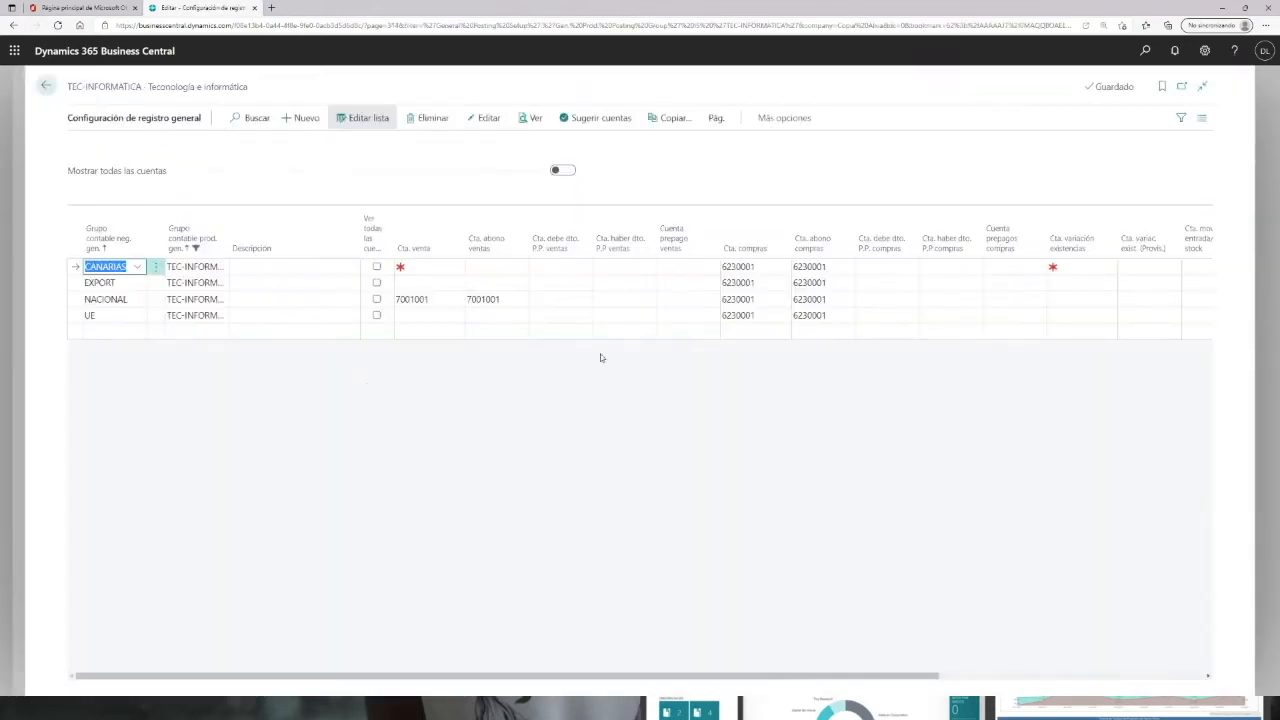
pyautogui.click(45, 86)
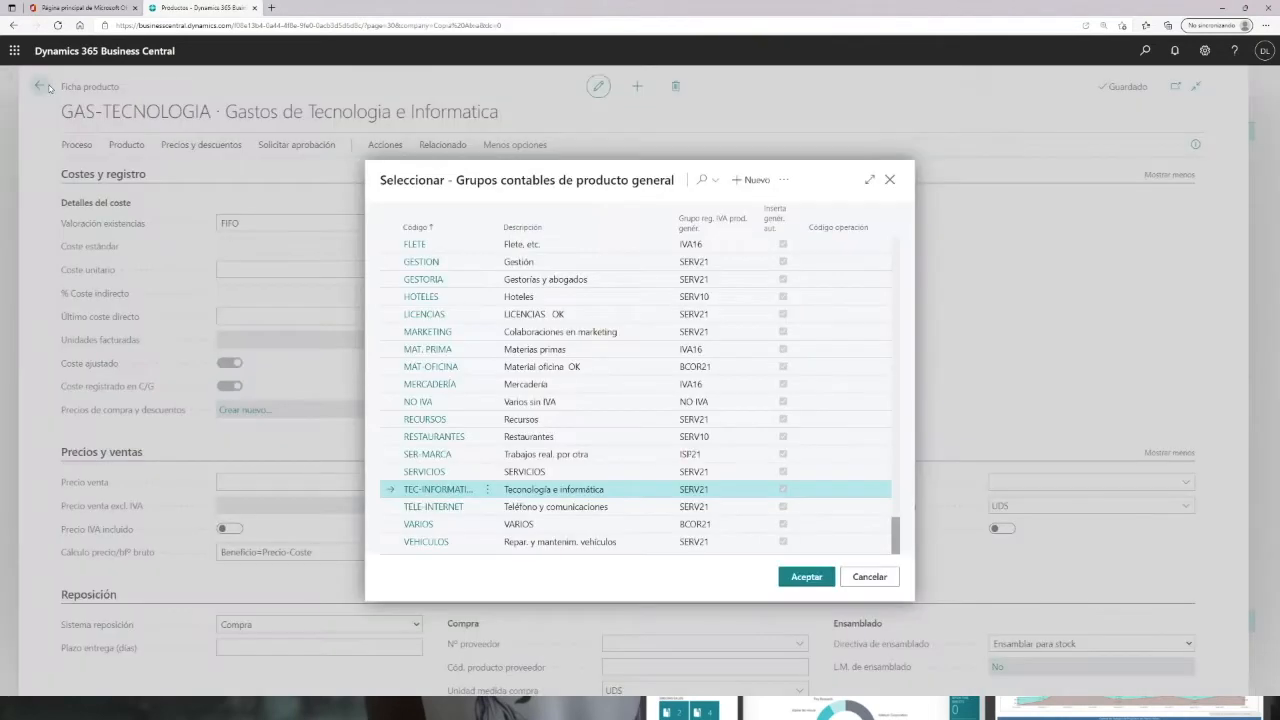
# Step: Close the posting group selection, return to the products list and go back to the home page
pyautogui.click(889, 179)
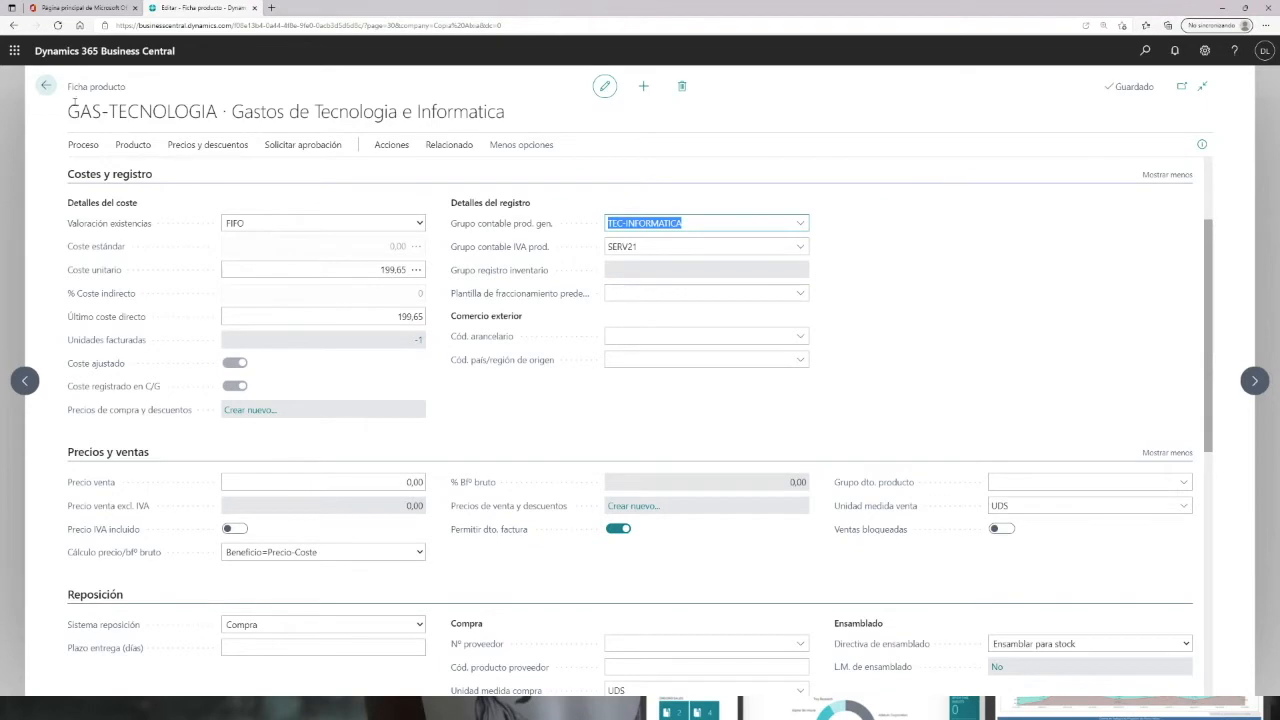
pyautogui.scroll(3, 314, 267)
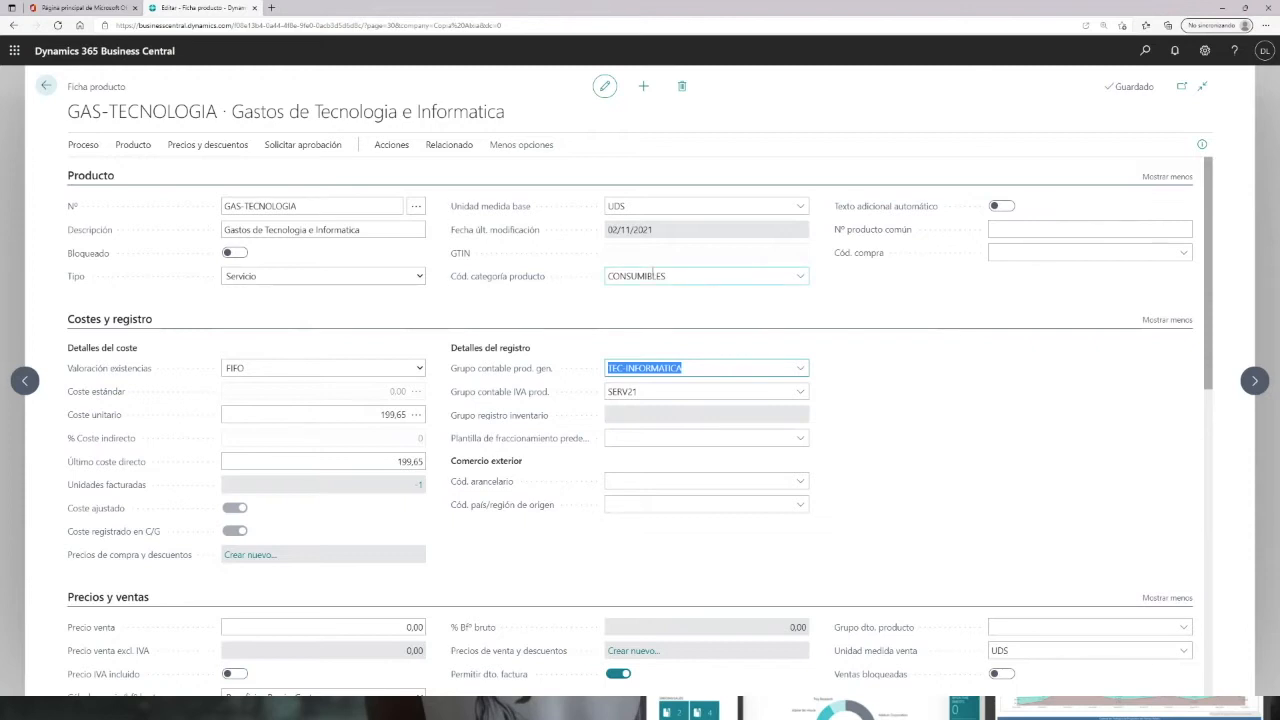
pyautogui.click(44, 86)
pyautogui.scroll(-3, 174, 285)
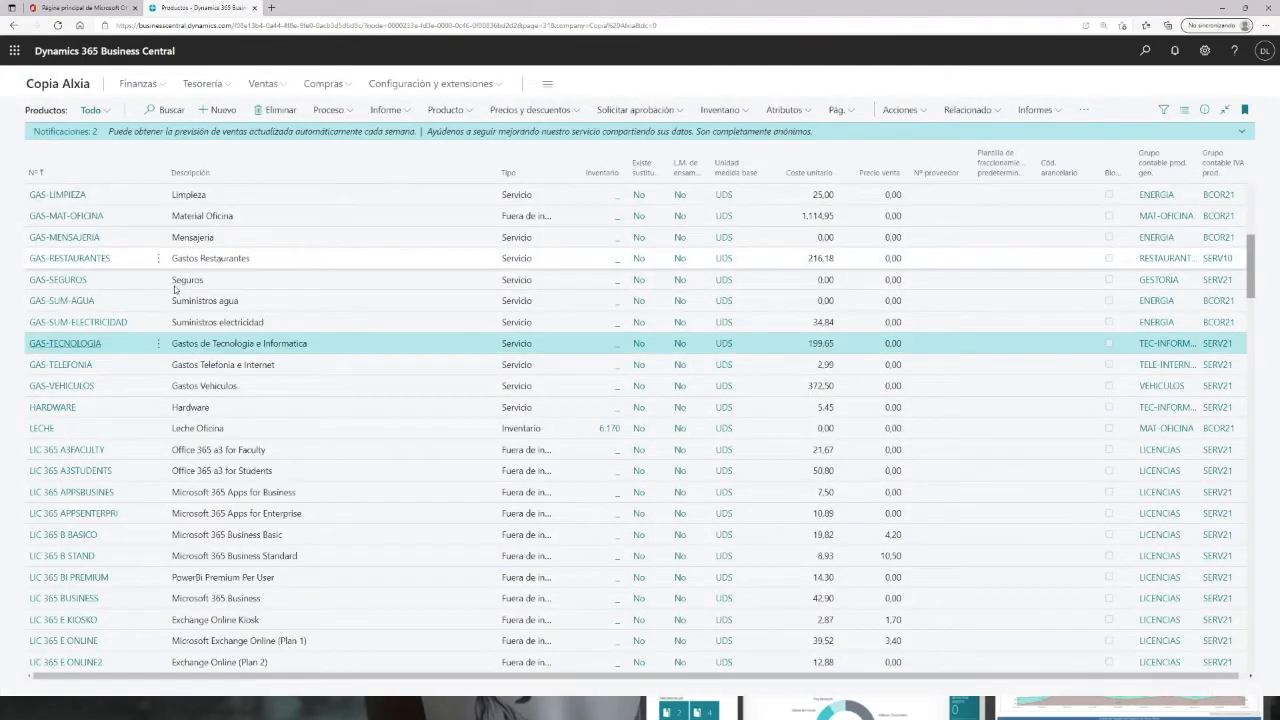
pyautogui.scroll(5, 178, 318)
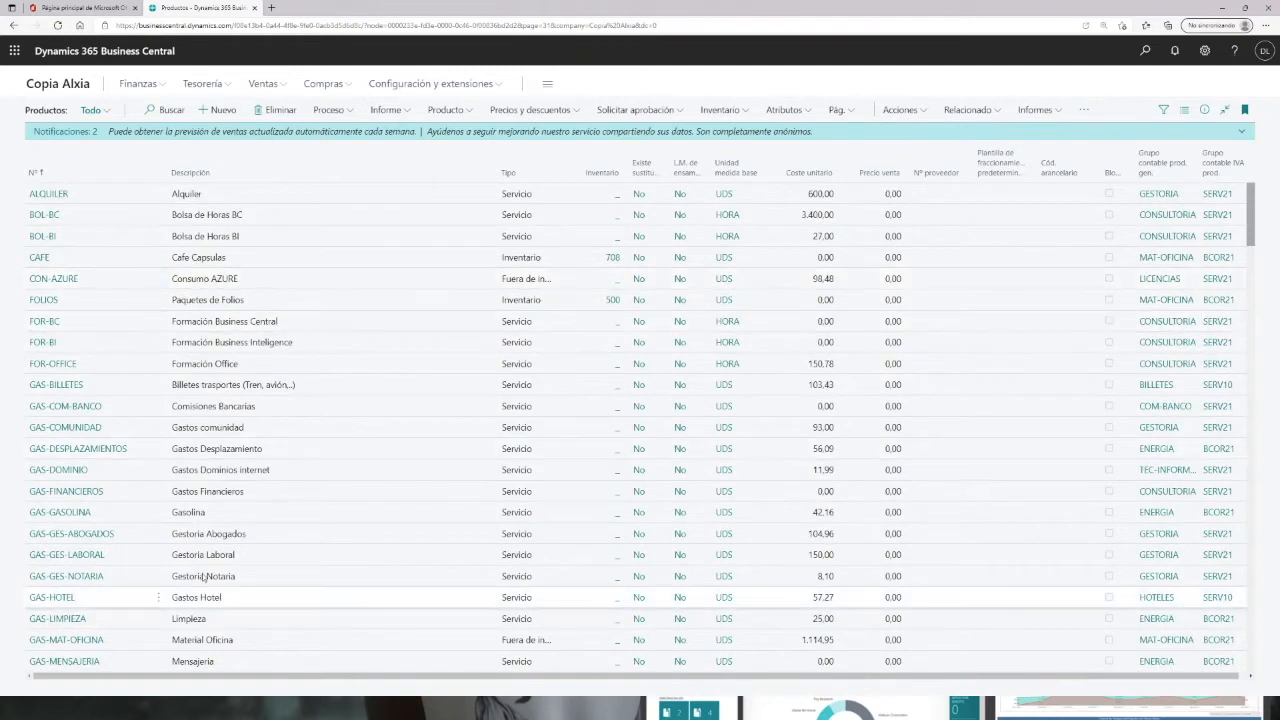
pyautogui.click(442, 465)
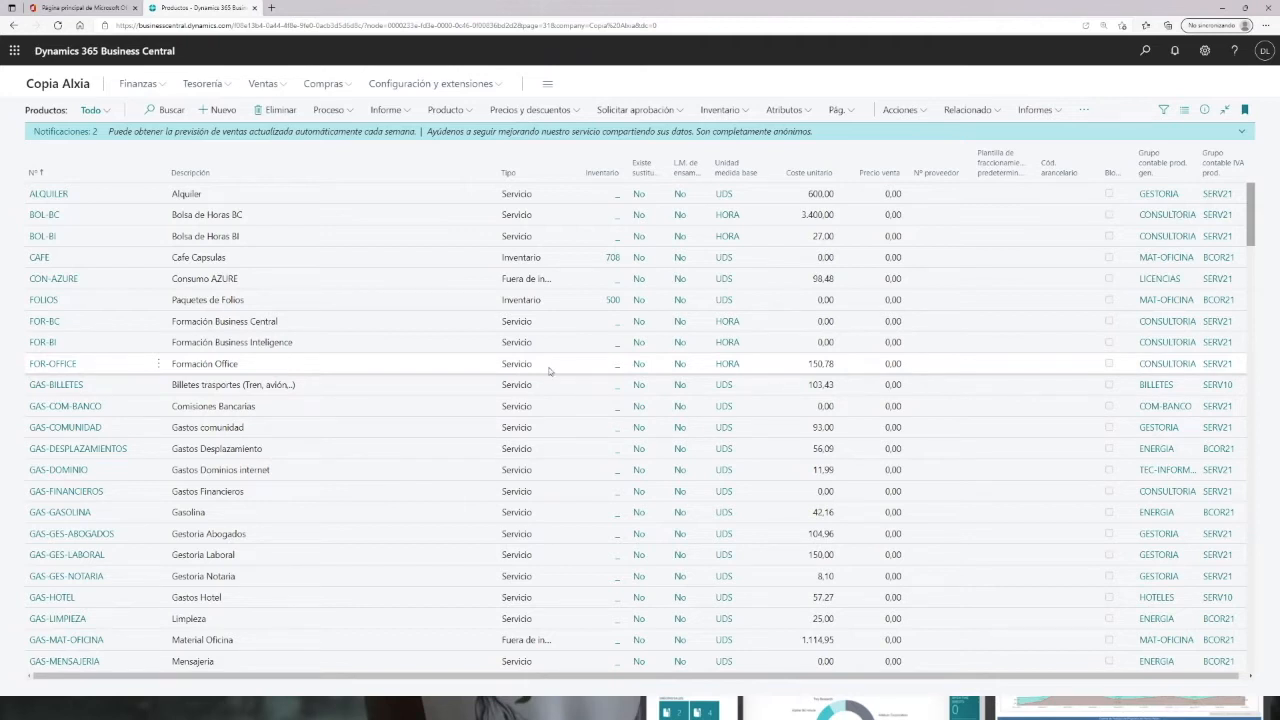
pyautogui.click(67, 92)
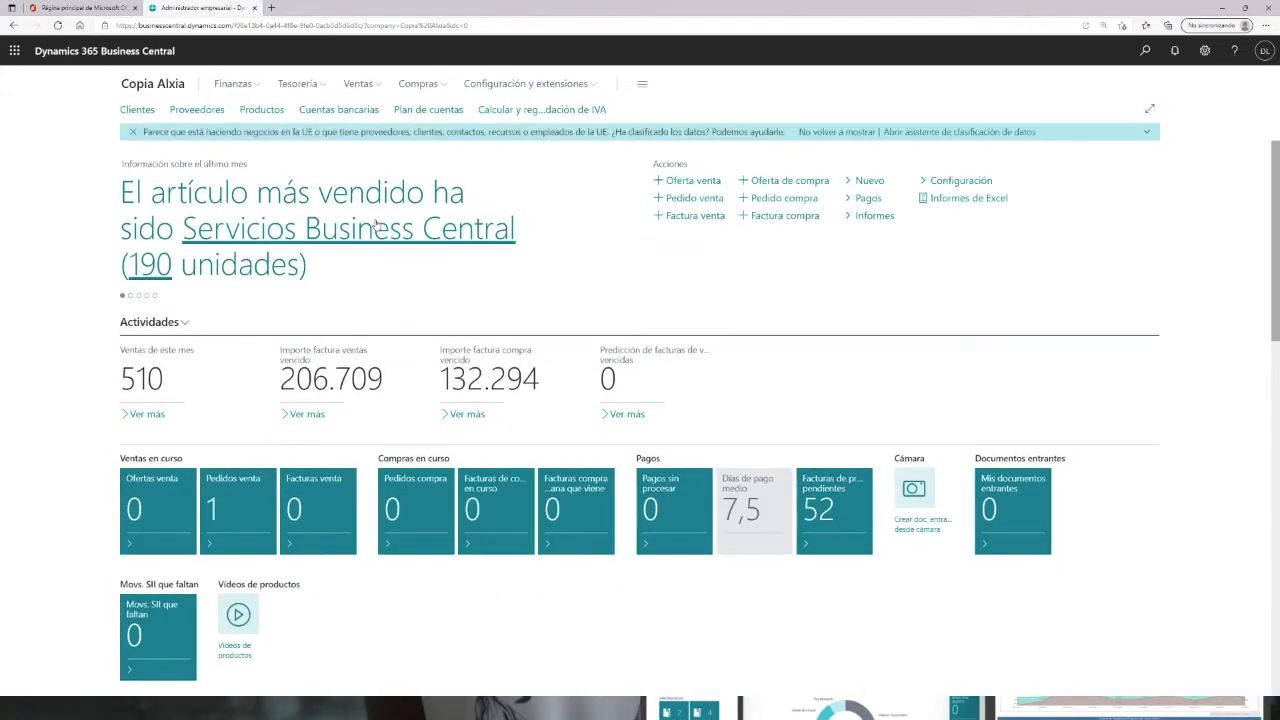
# Step: Search for Recursos and open the card of the third person resource in the resources list
pyautogui.click(1145, 50)
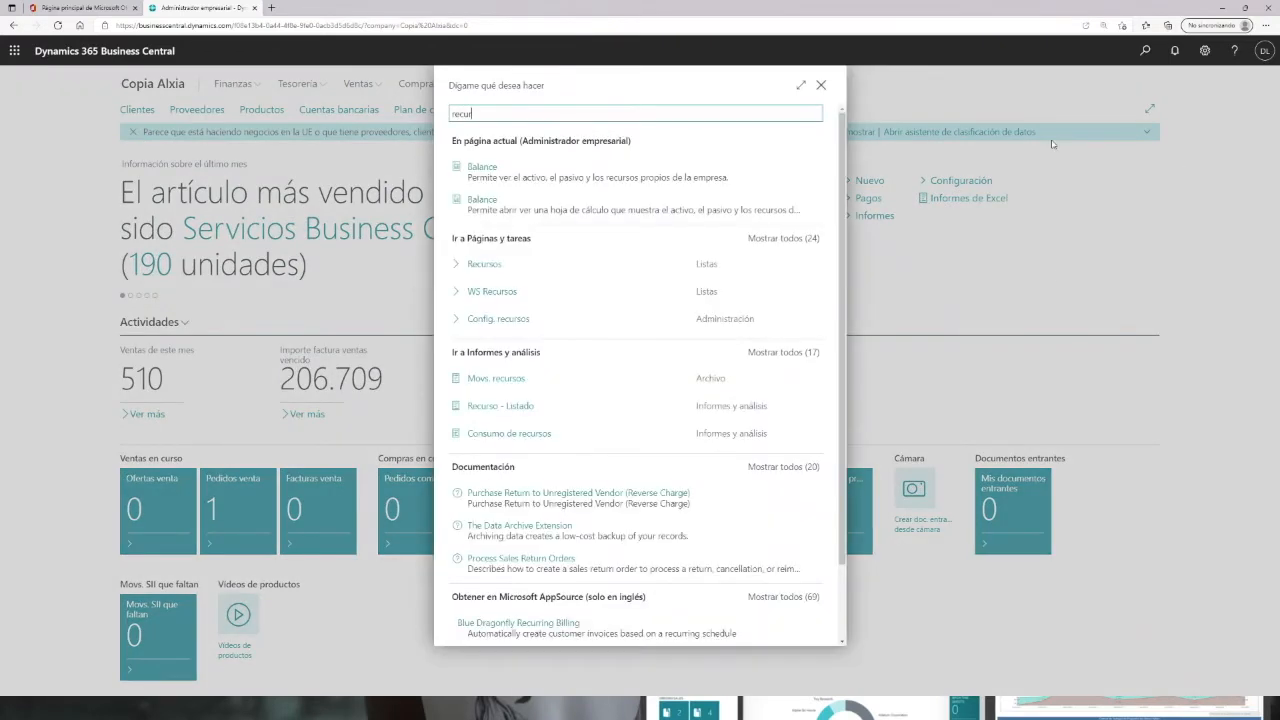
pyautogui.click(490, 265)
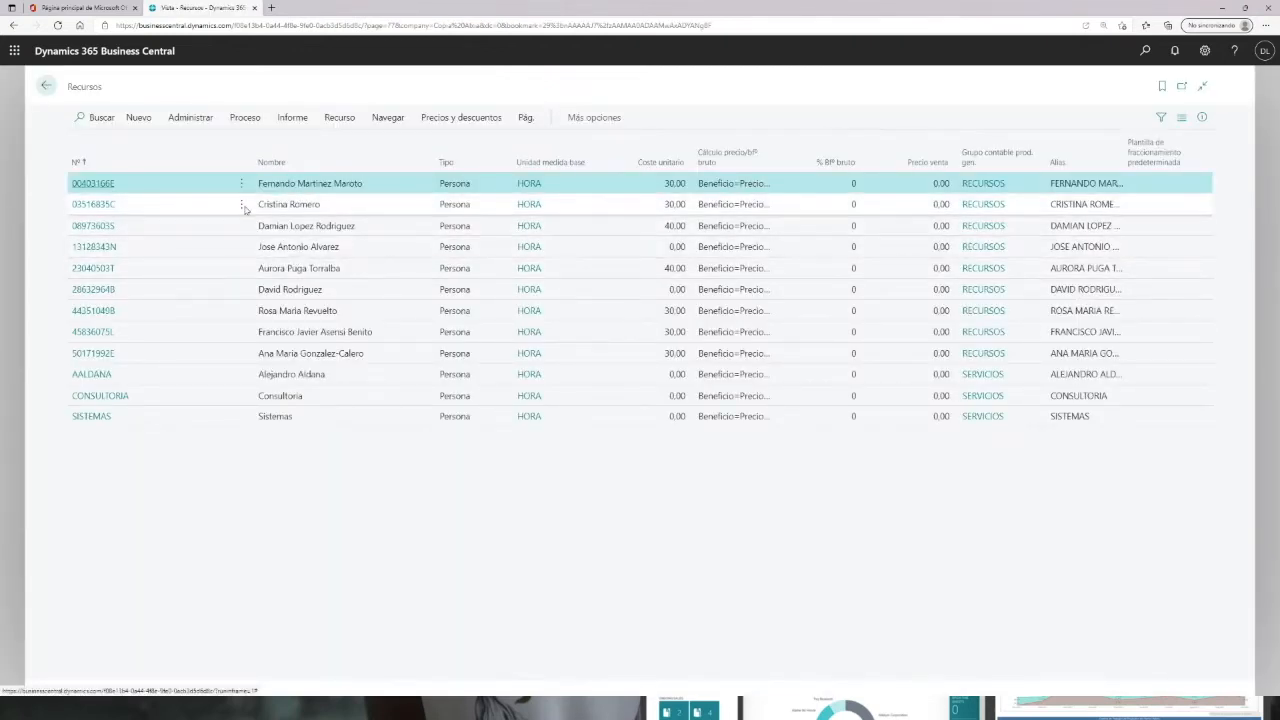
pyautogui.click(88, 226)
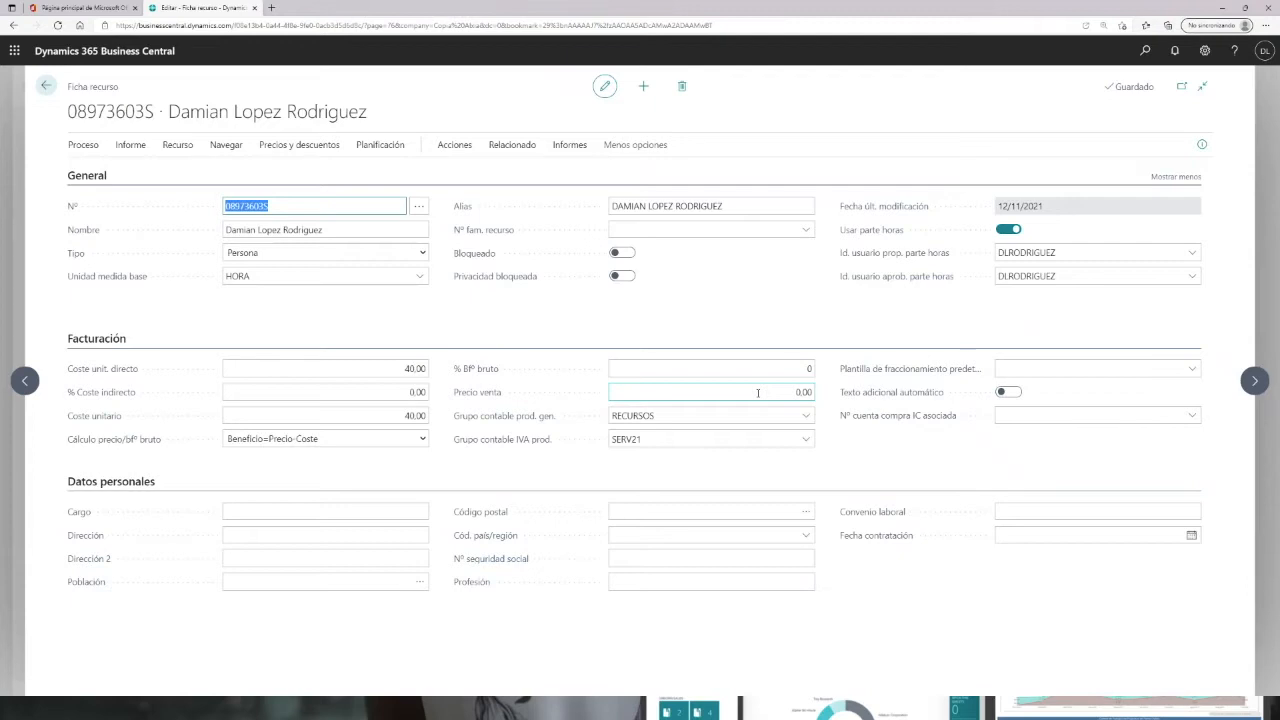
# Step: Review the resource's general fields and the time sheet approver user list
pyautogui.click(334, 230)
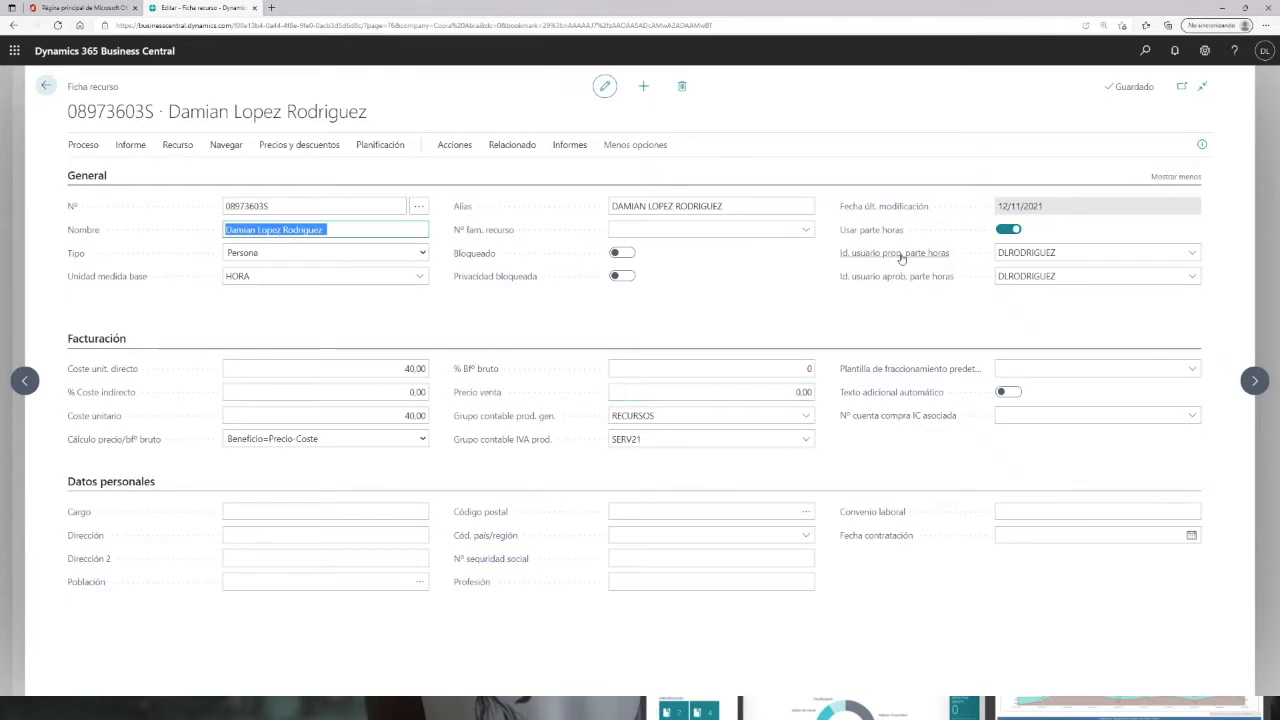
pyautogui.moveTo(887, 259)
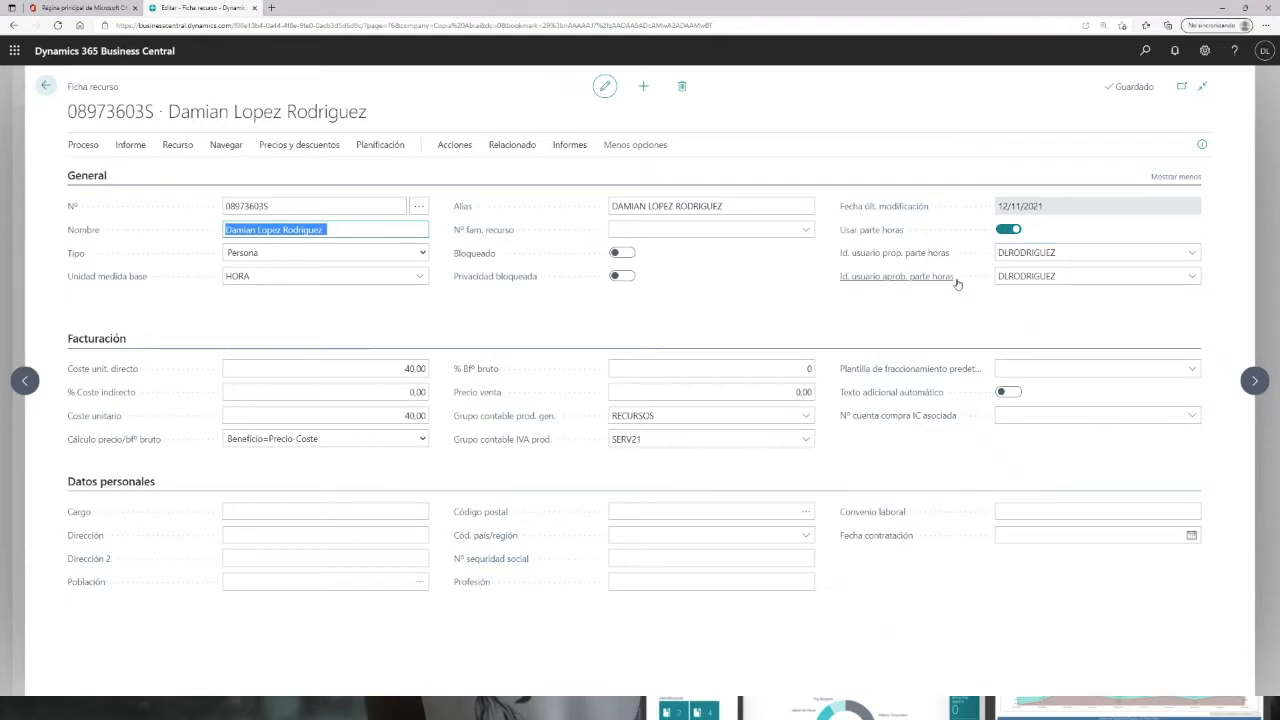
pyautogui.click(1191, 276)
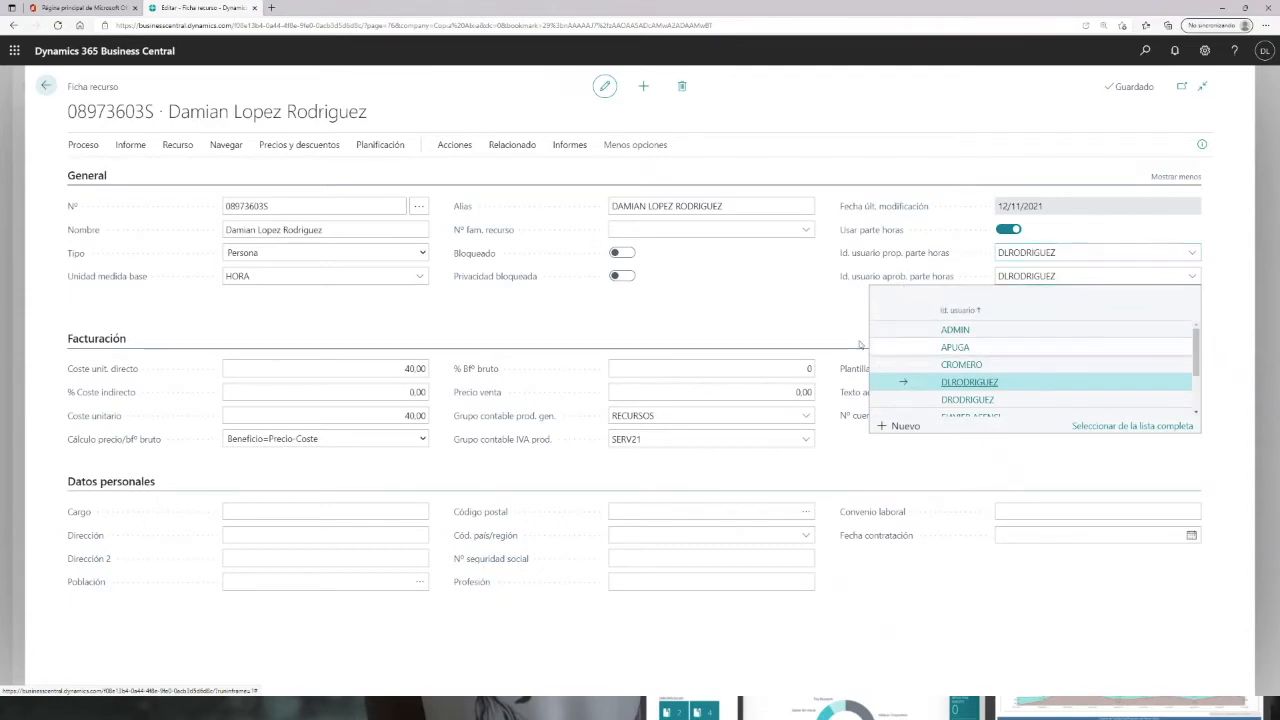
pyautogui.click(812, 328)
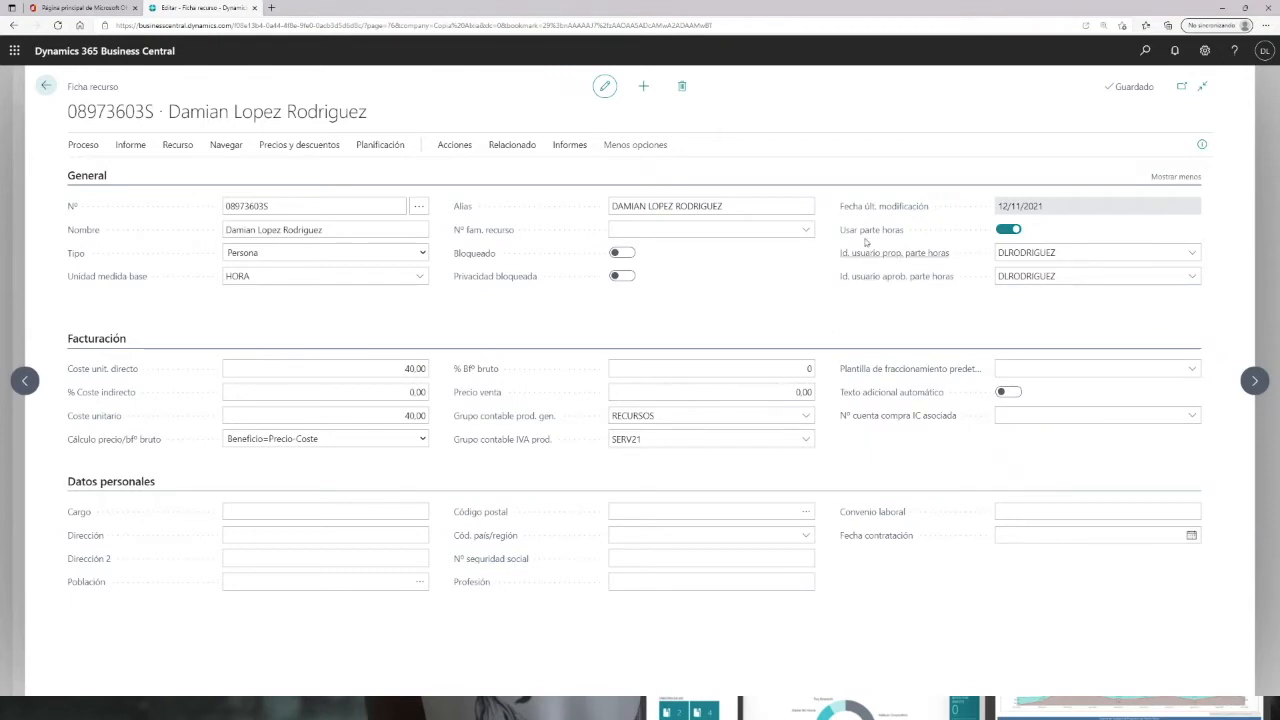
pyautogui.moveTo(860, 234)
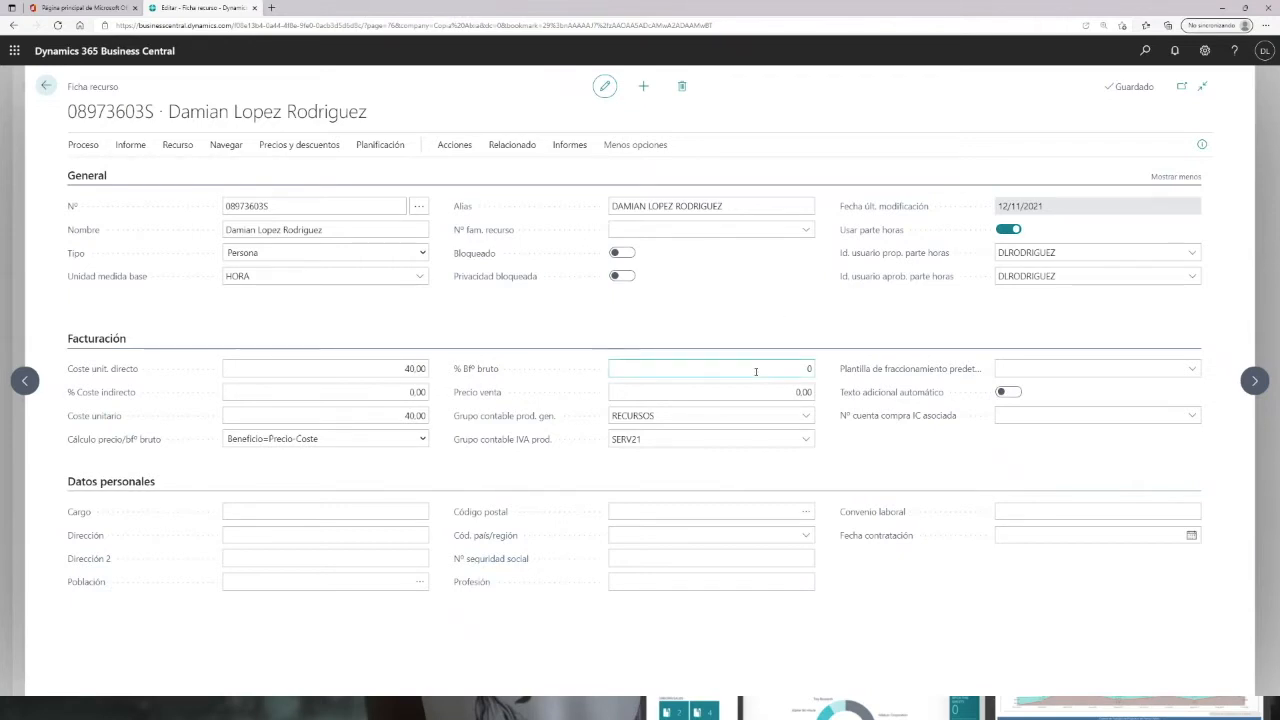
pyautogui.click(1009, 230)
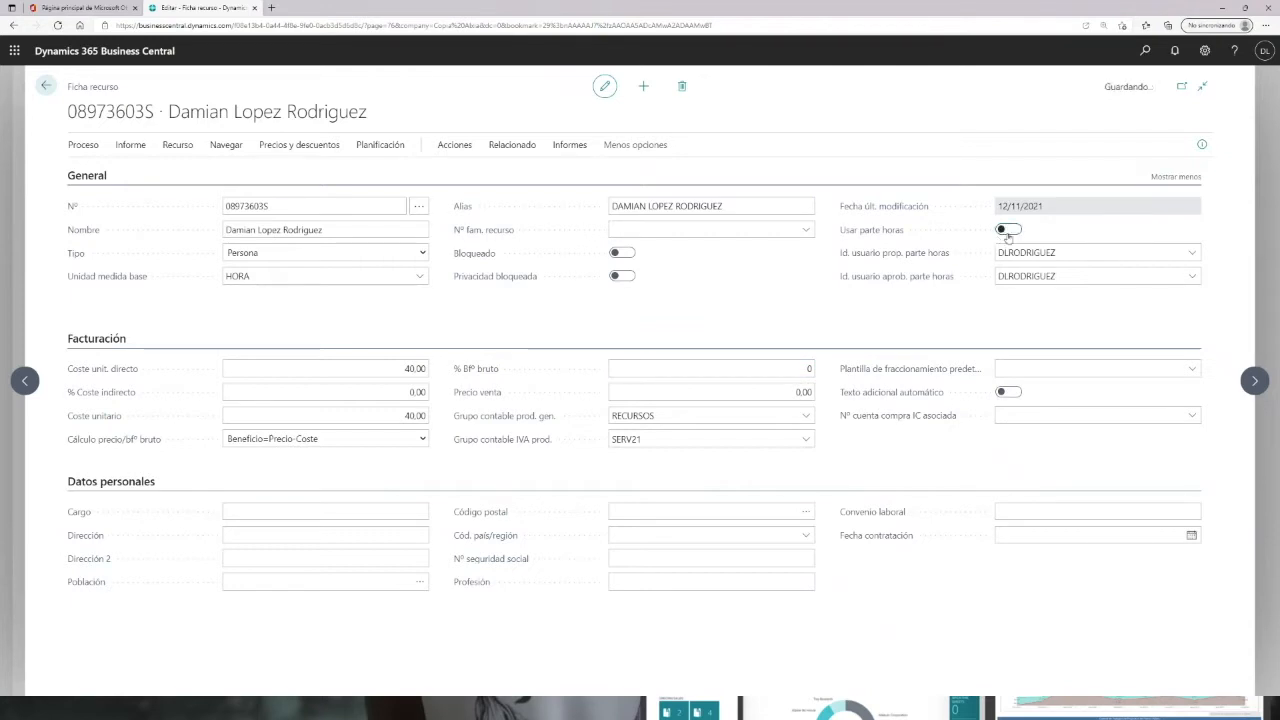
pyautogui.click(1010, 231)
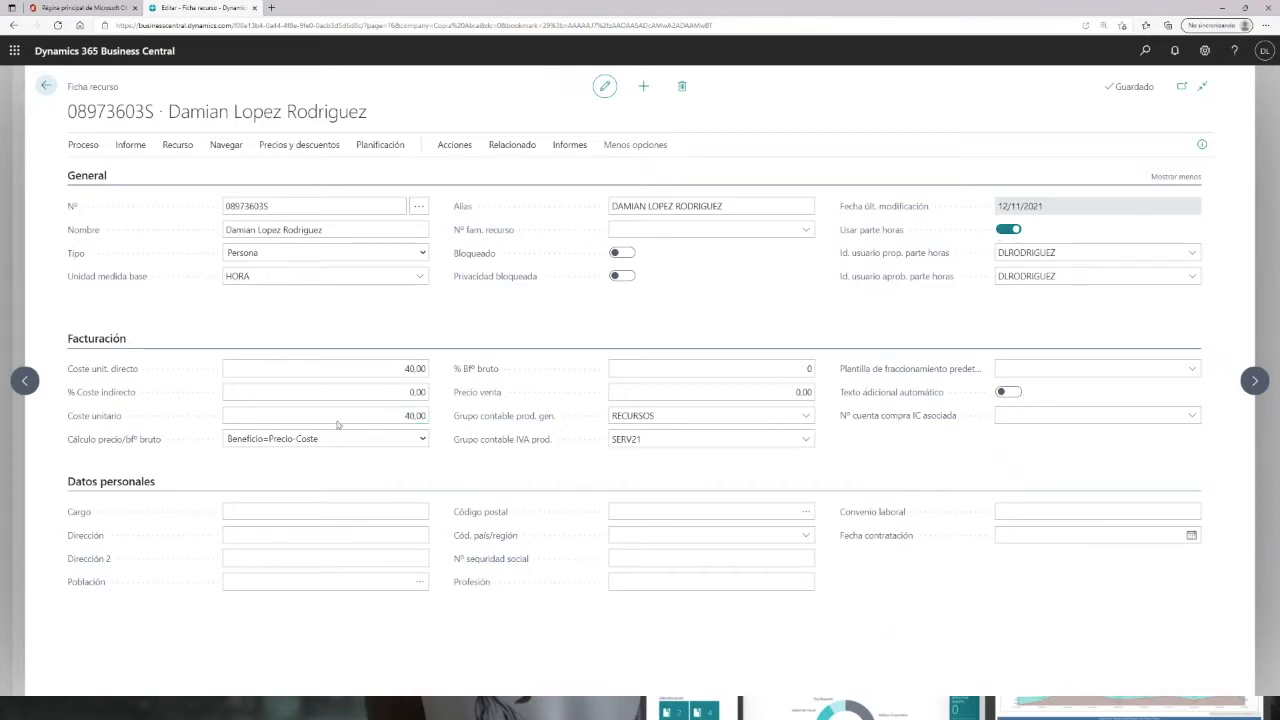
# Step: Inspect the direct unit cost field and the resource group list
pyautogui.click(376, 370)
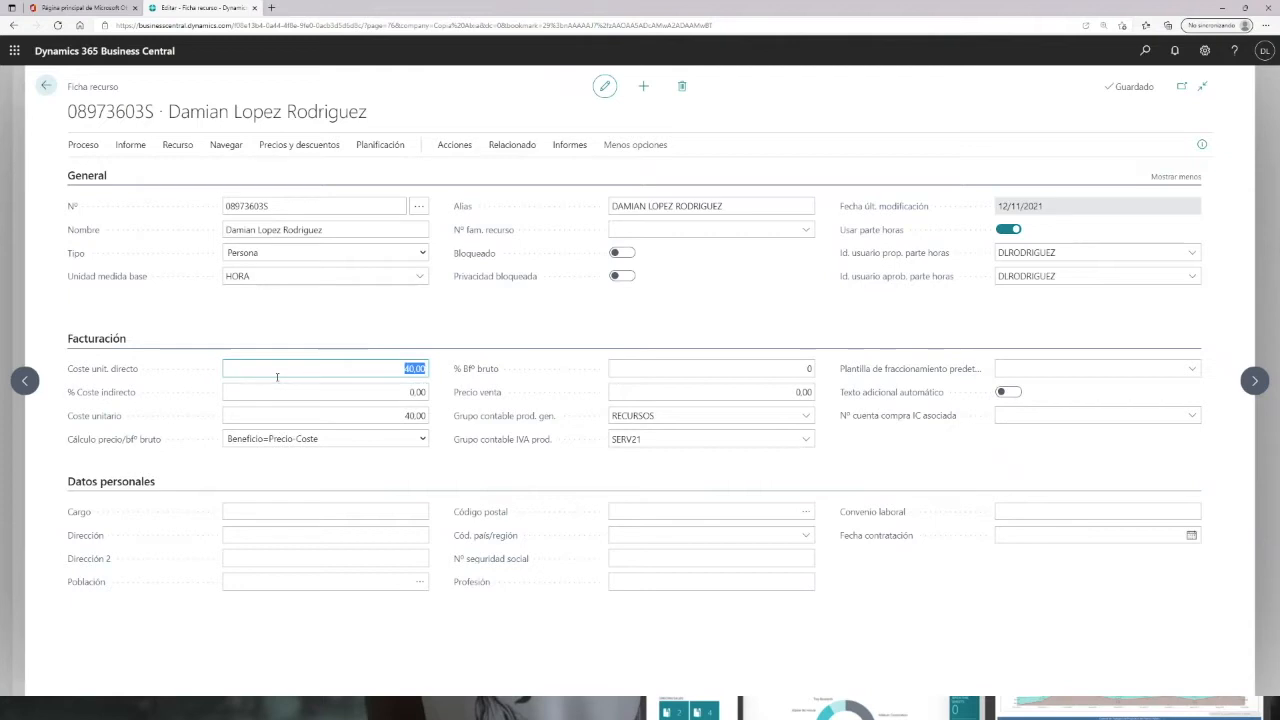
pyautogui.moveTo(481, 369)
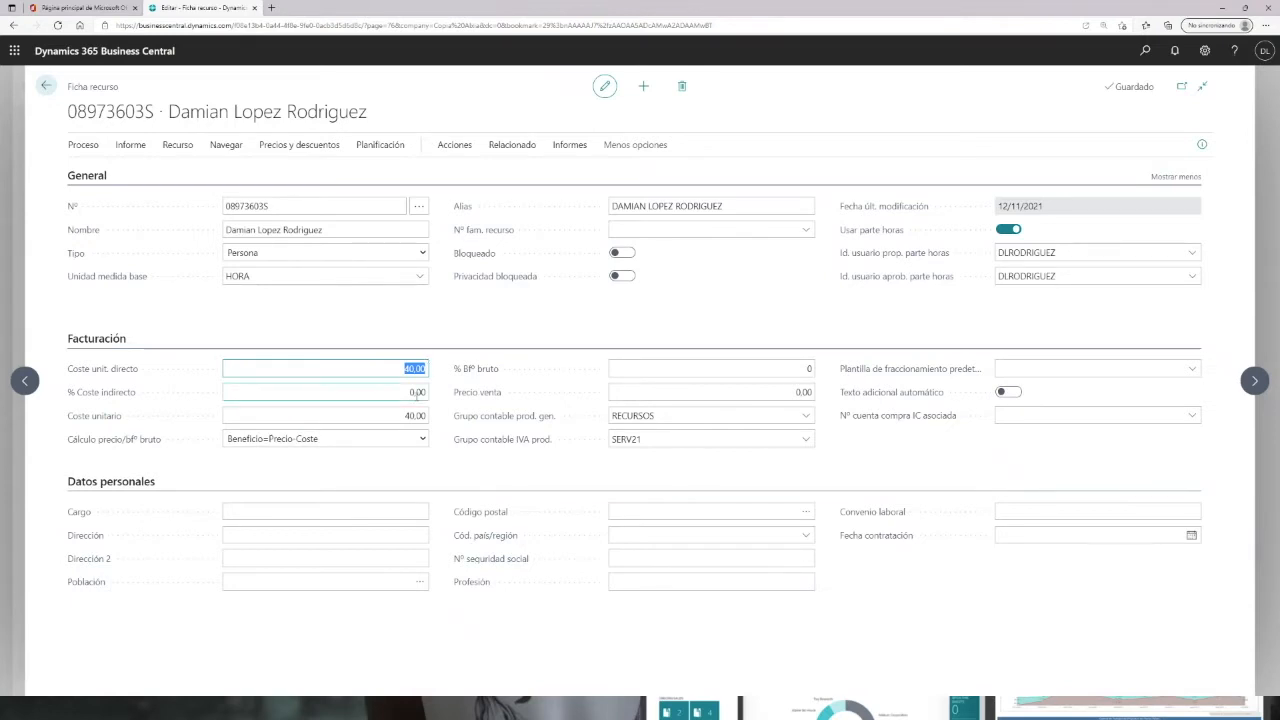
pyautogui.click(805, 230)
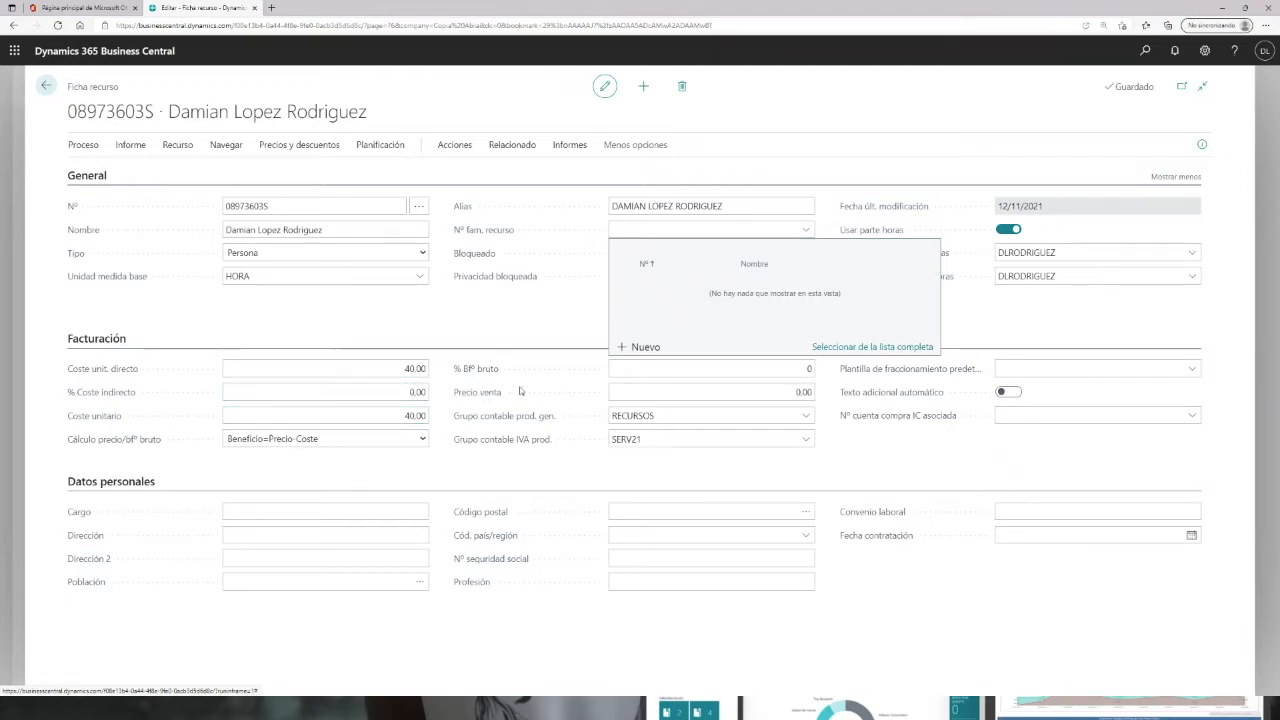
pyautogui.click(556, 332)
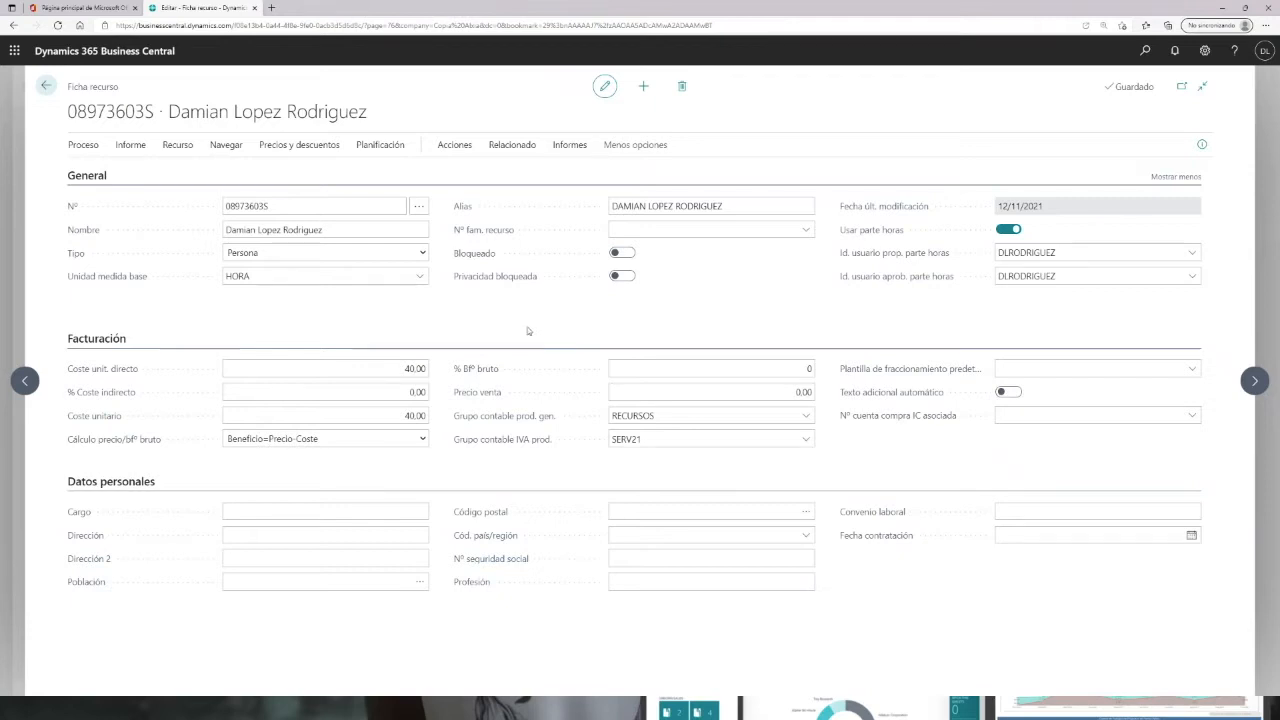
# Step: Set the resource's indirect cost percentage to 5
pyautogui.click(393, 371)
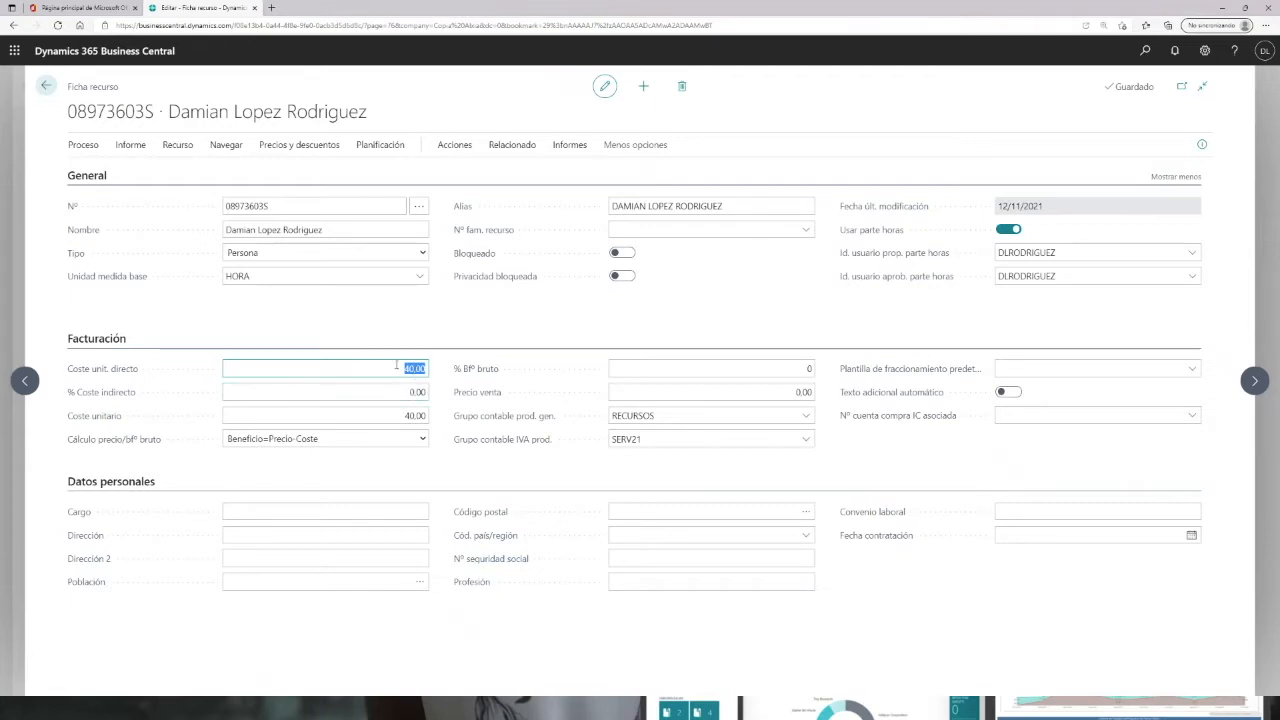
pyautogui.click(396, 395)
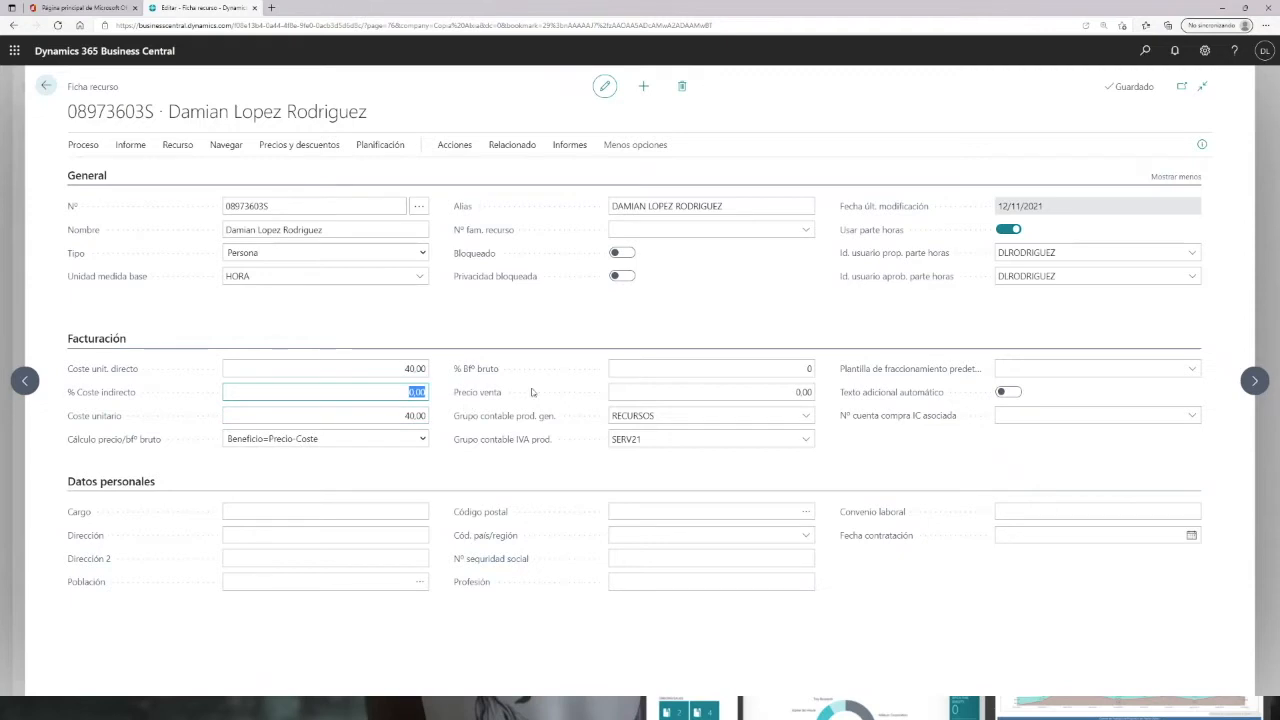
pyautogui.write('5')
pyautogui.press('Tab')
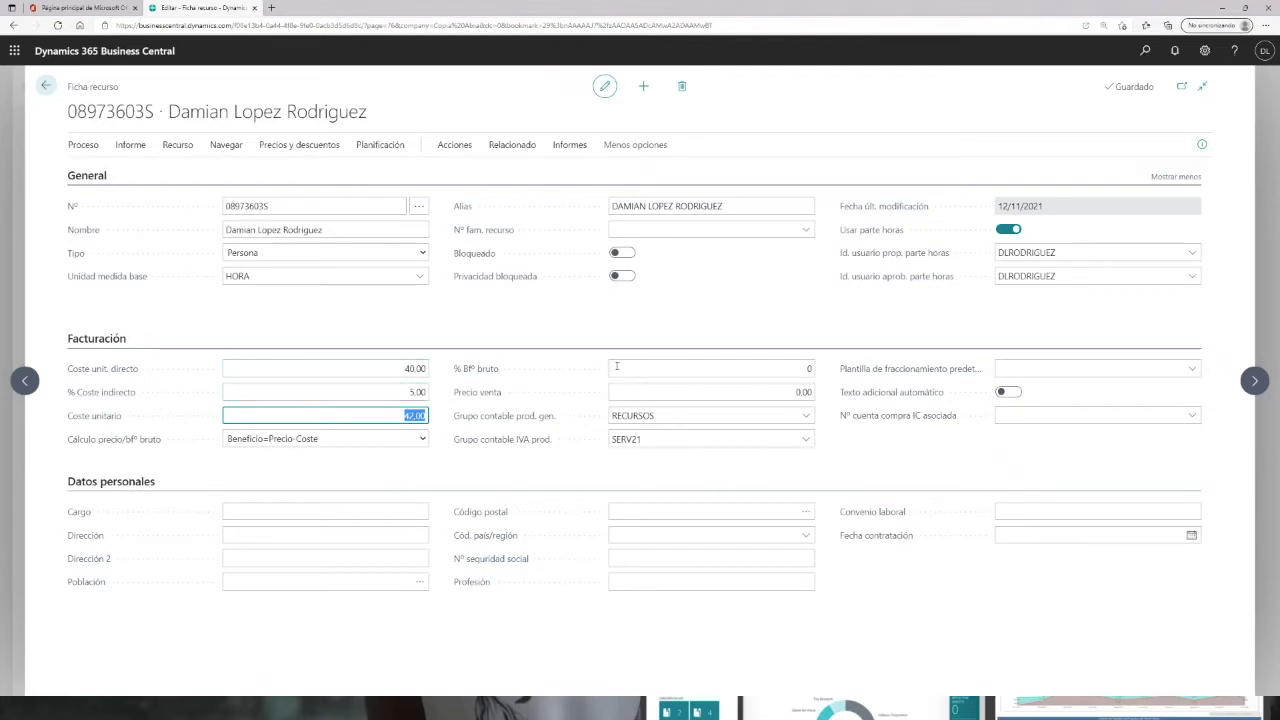
# Step: Review the base unit of measure options for the resource
pyautogui.click(263, 279)
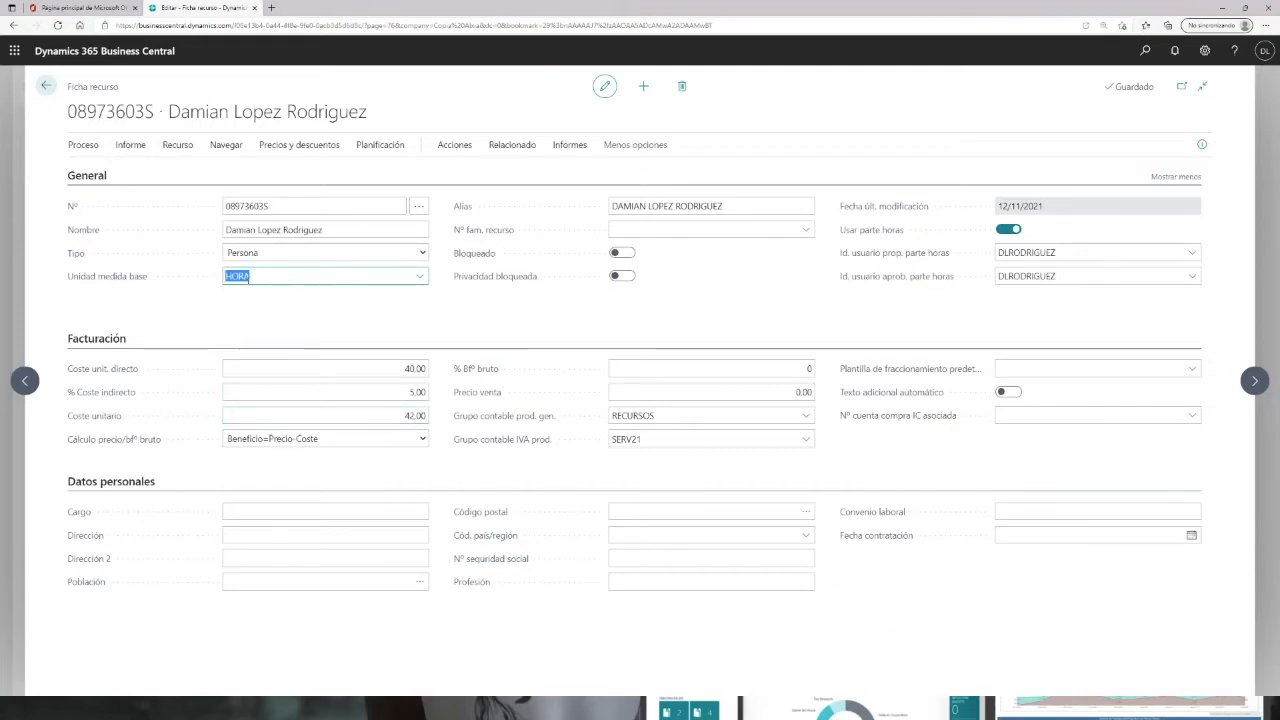
pyautogui.click(420, 281)
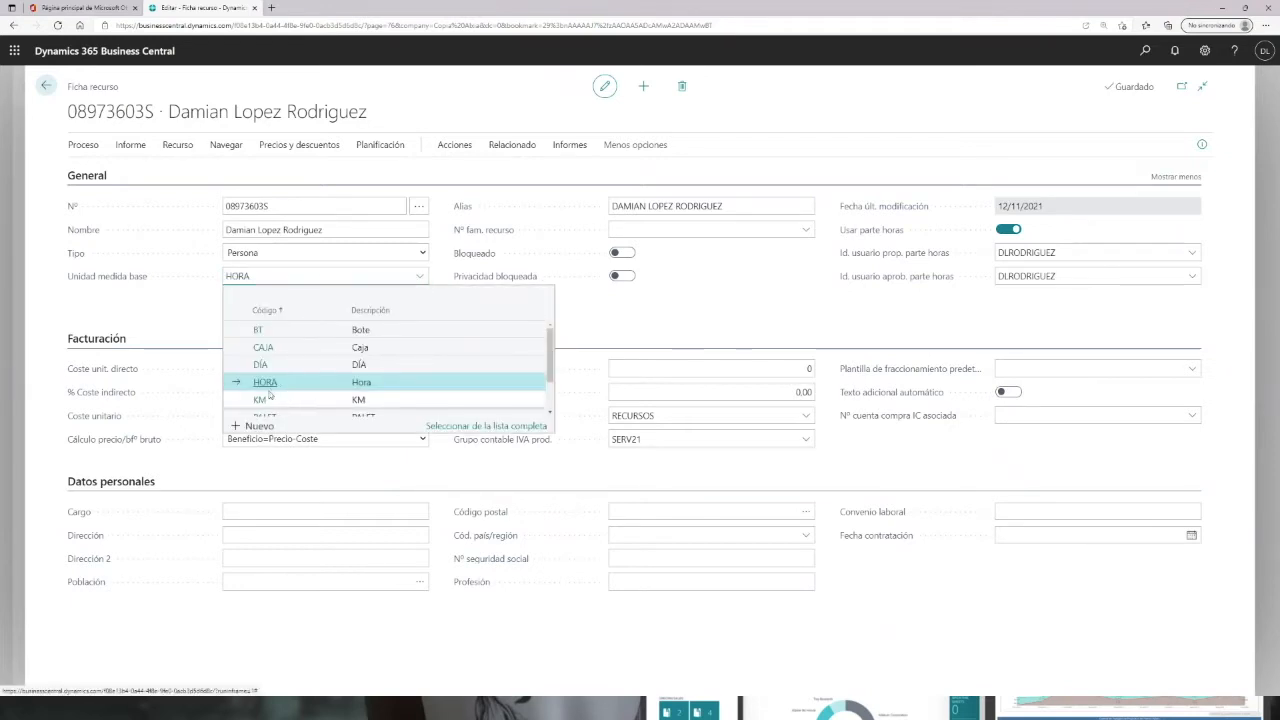
pyautogui.click(615, 336)
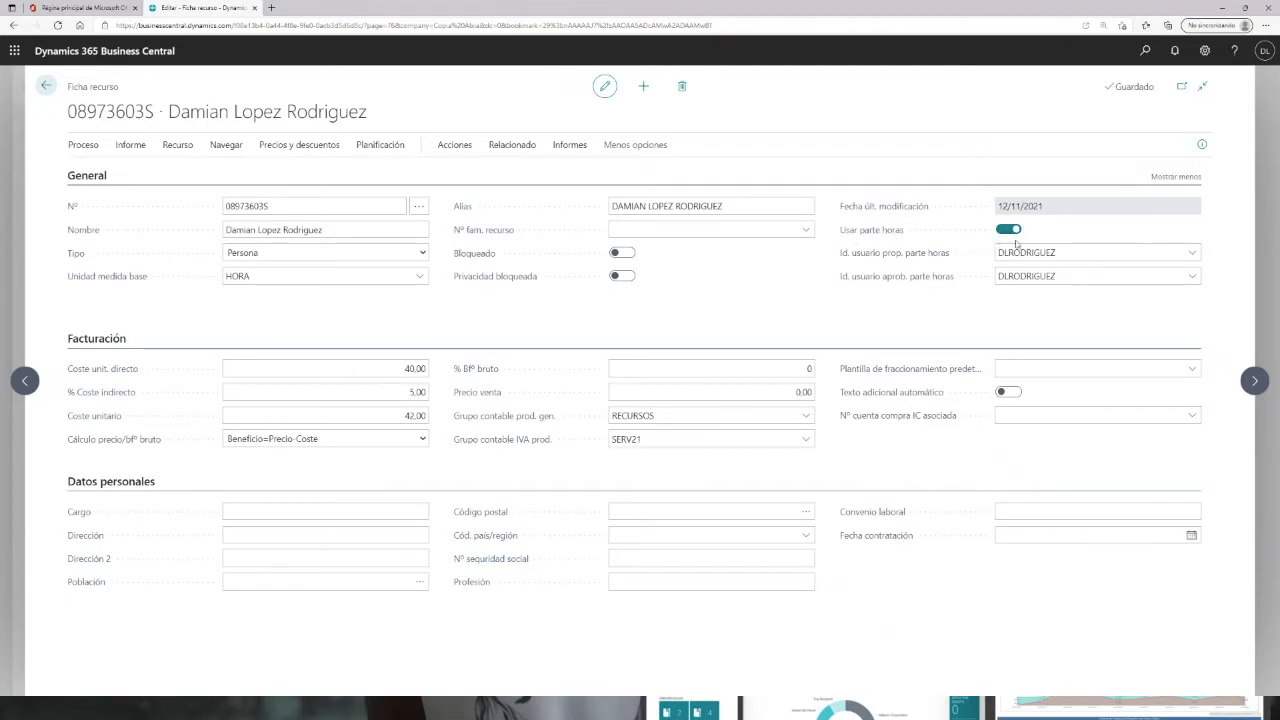
pyautogui.moveTo(900, 258)
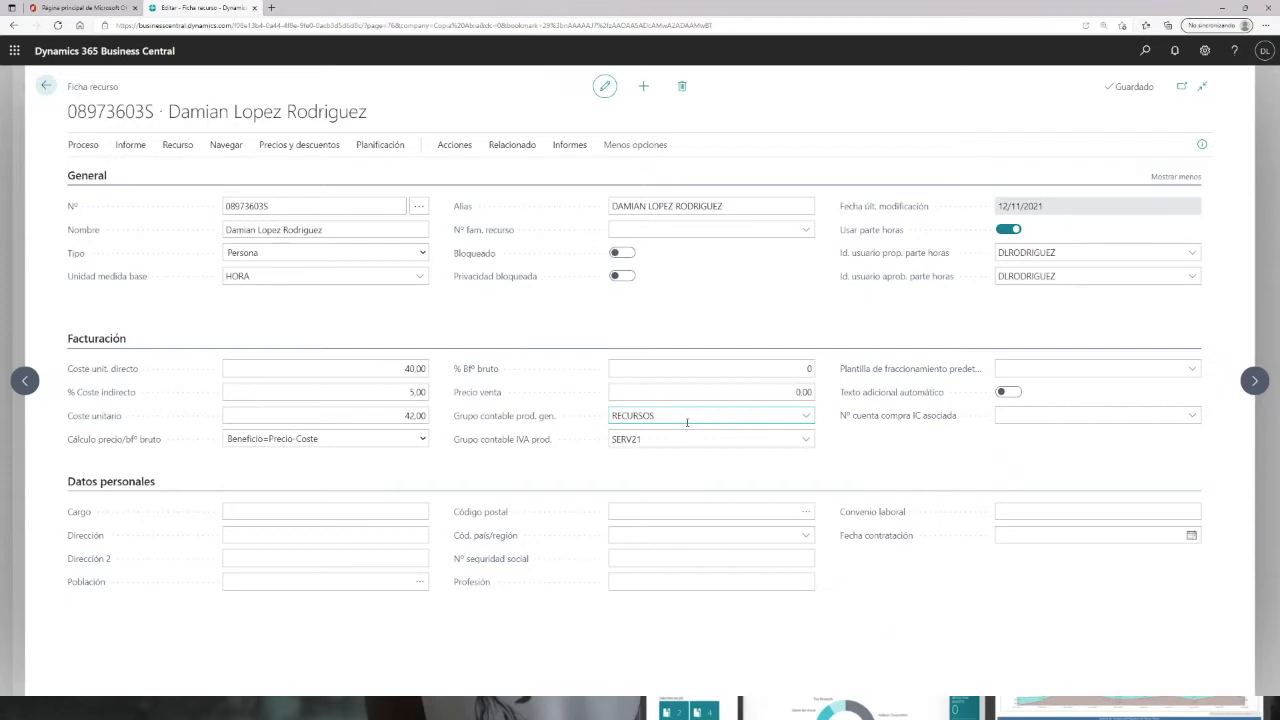
# Step: Return to the home page, search for Proyectos and browse the projects list
pyautogui.click(46, 88)
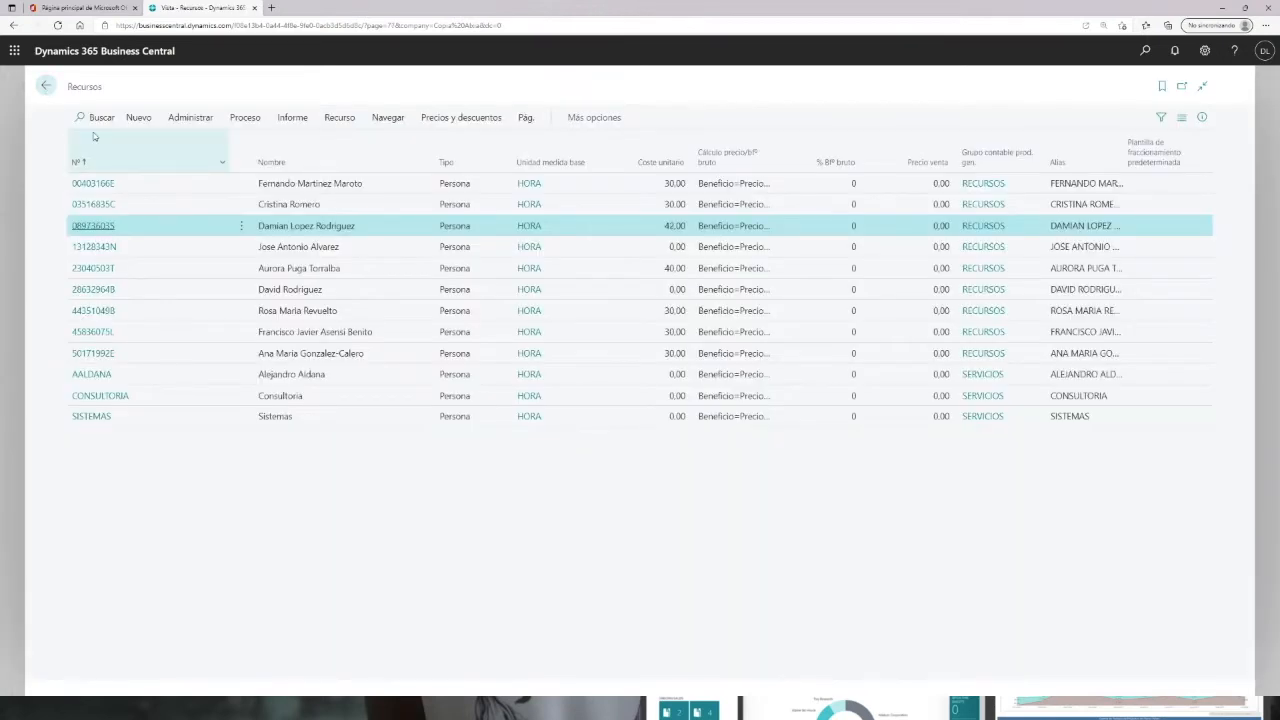
pyautogui.click(42, 87)
pyautogui.click(1145, 50)
pyautogui.write('proye')
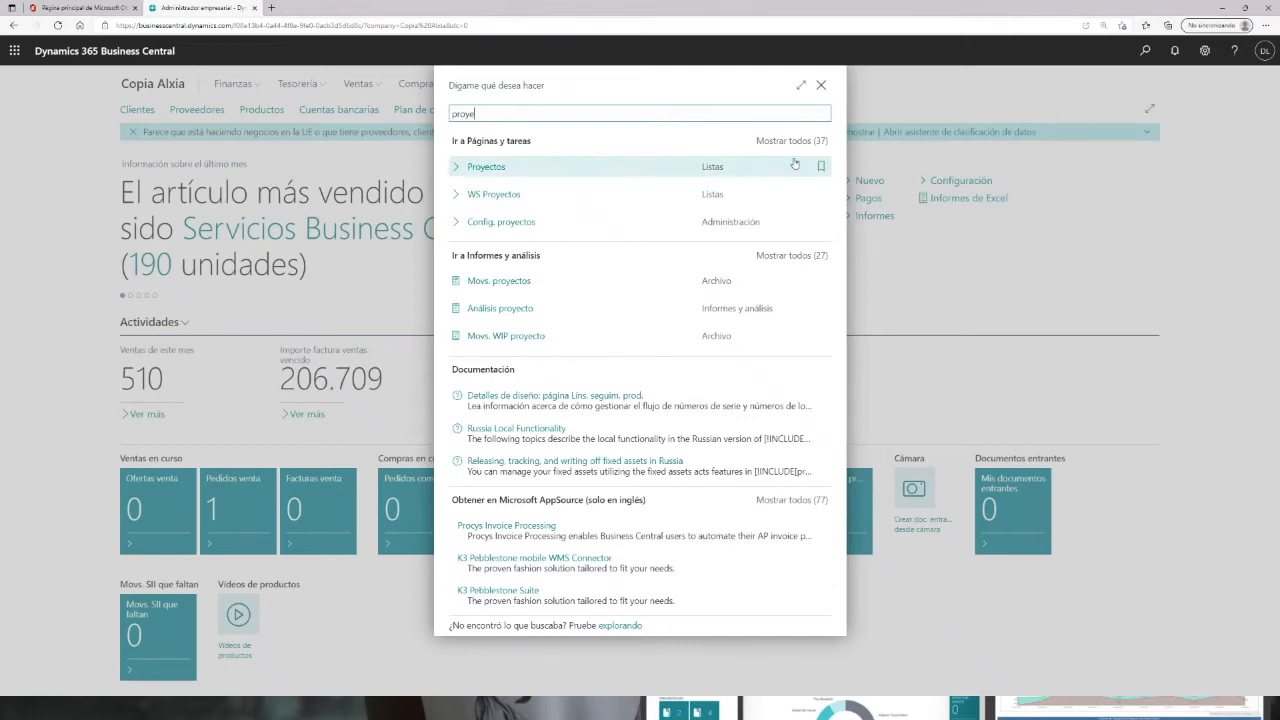
pyautogui.click(481, 168)
pyautogui.scroll(-15, 215, 289)
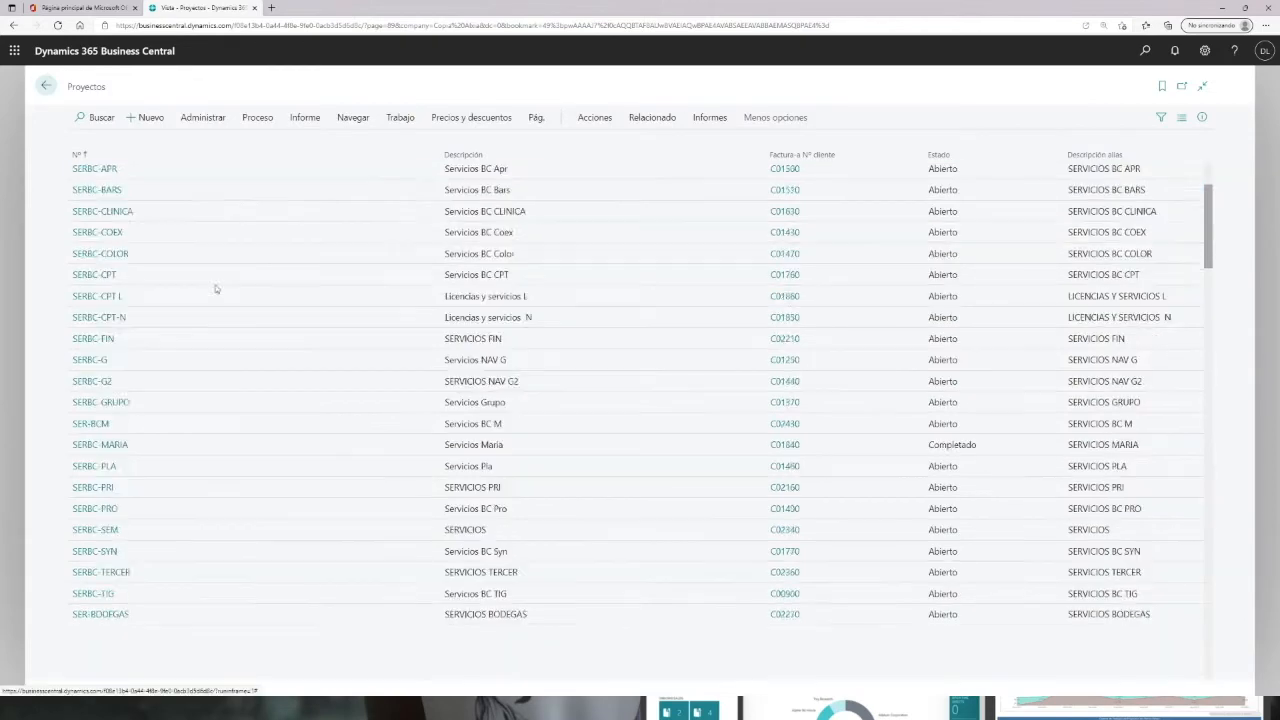
pyautogui.scroll(-10, 215, 289)
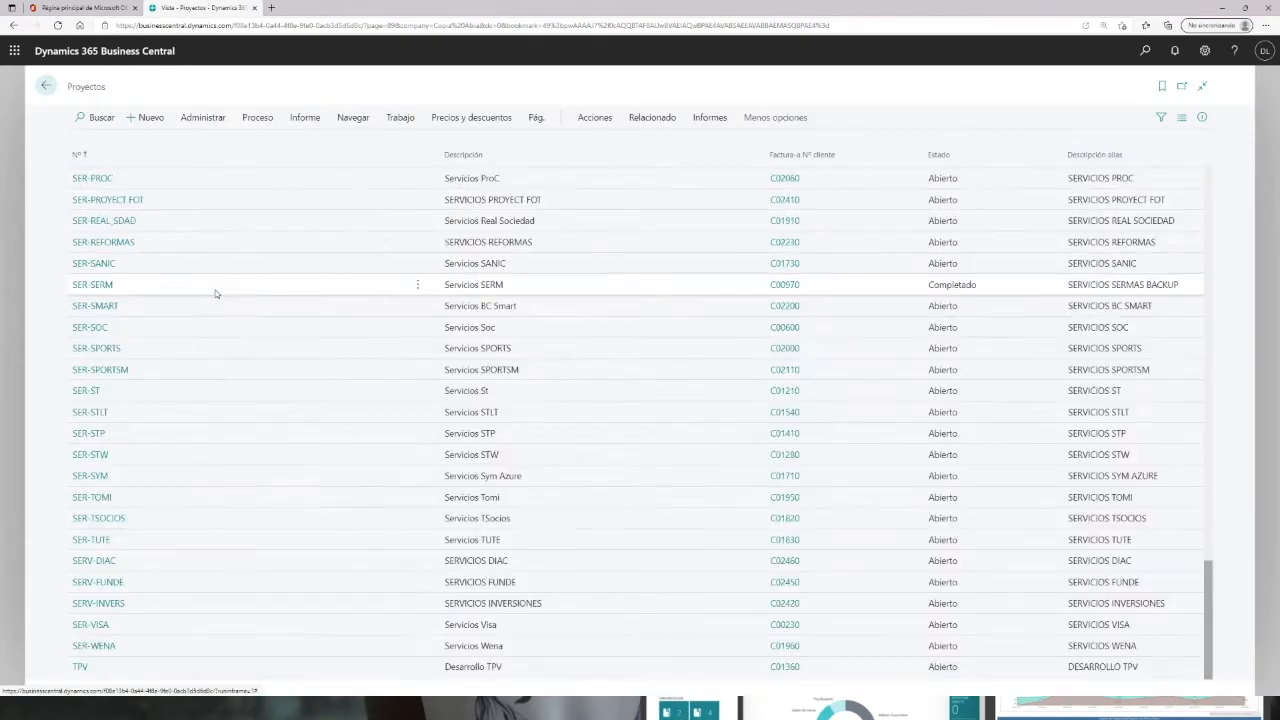
pyautogui.scroll(5, 237, 304)
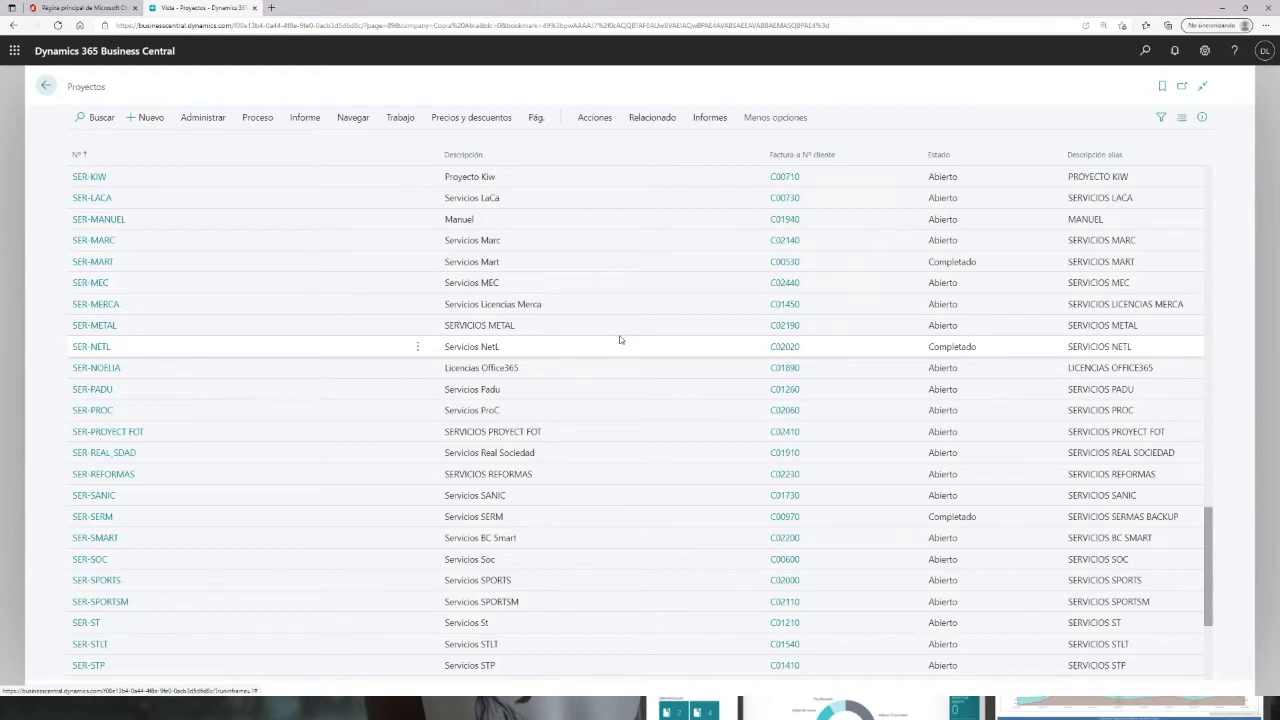
# Step: Create a new project with number EVE-SEMINARIO
pyautogui.click(145, 118)
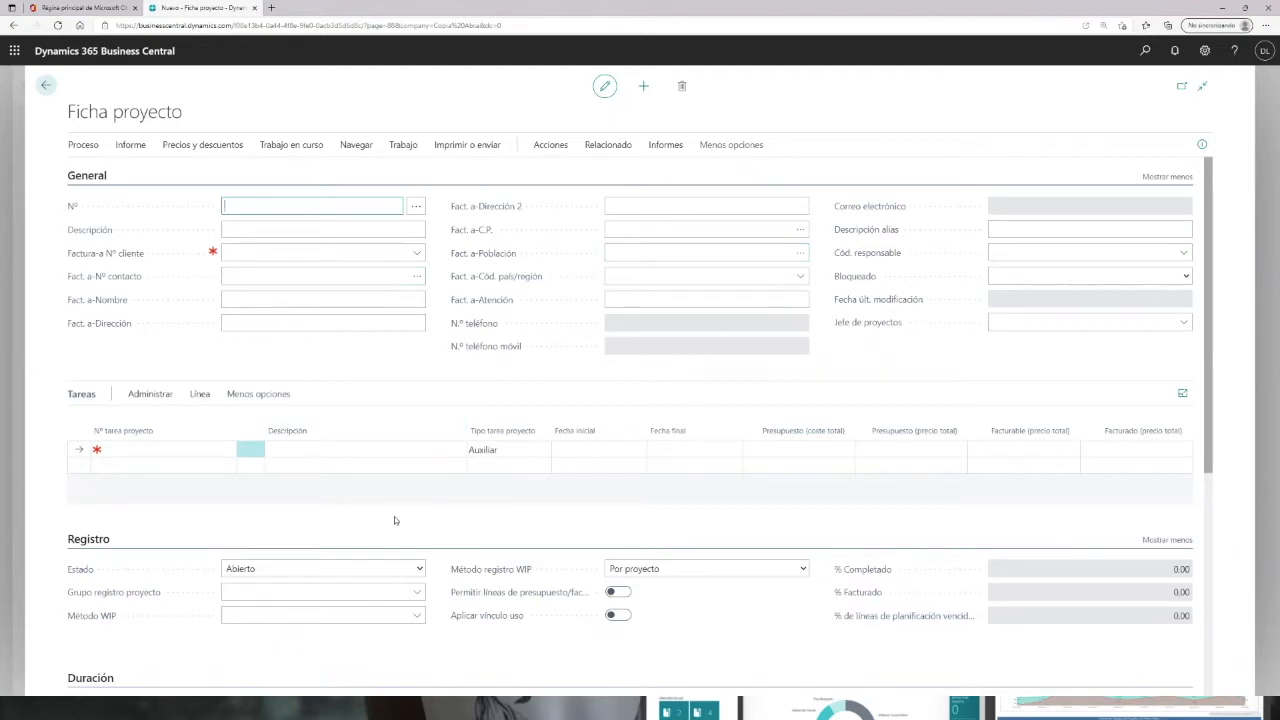
pyautogui.moveTo(666, 413)
pyautogui.click(258, 229)
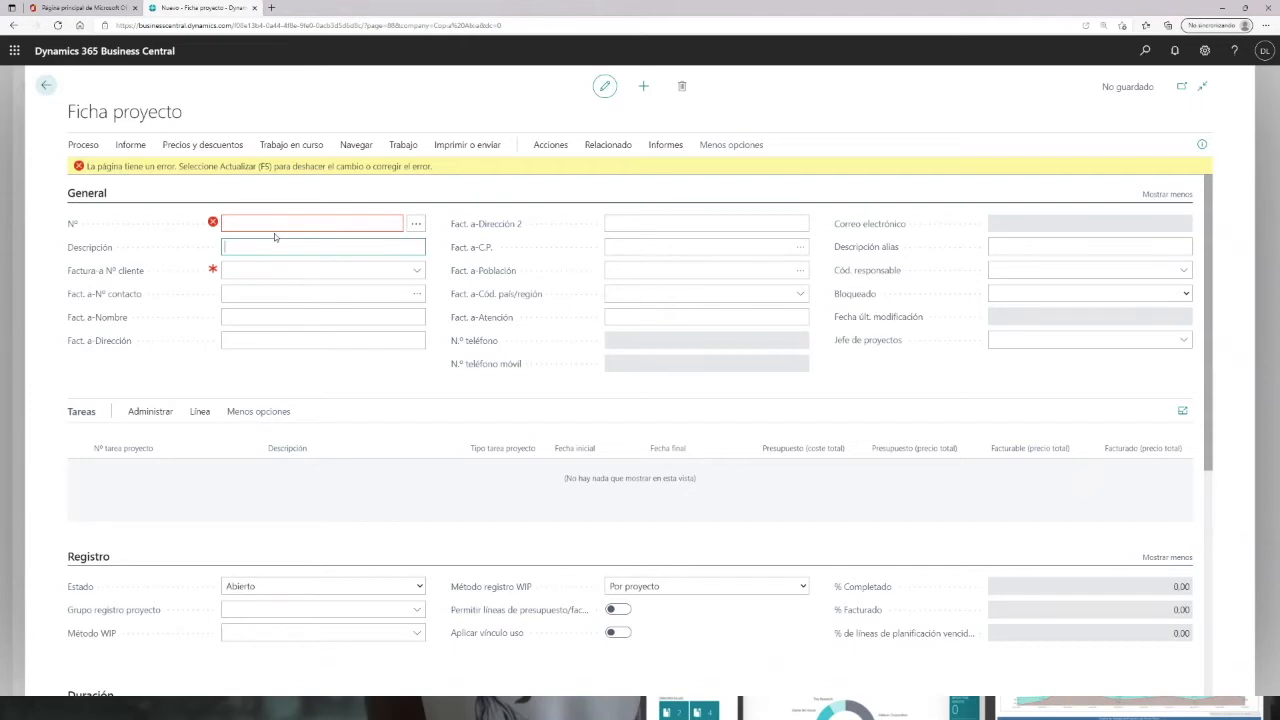
pyautogui.click(285, 225)
pyautogui.write('eve-seminario')
pyautogui.press('Tab')
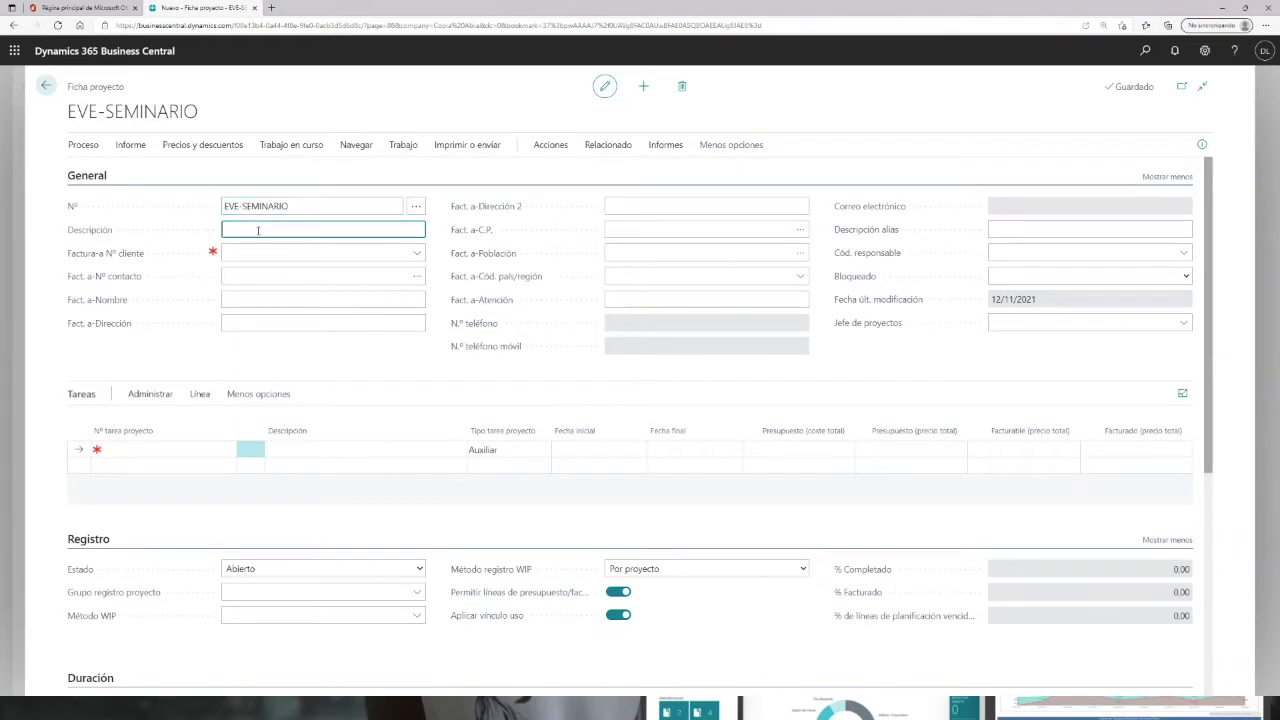
# Step: Set the project description to Seminario Marketing
pyautogui.write('Seminario Mareting')
pyautogui.press('Tab')
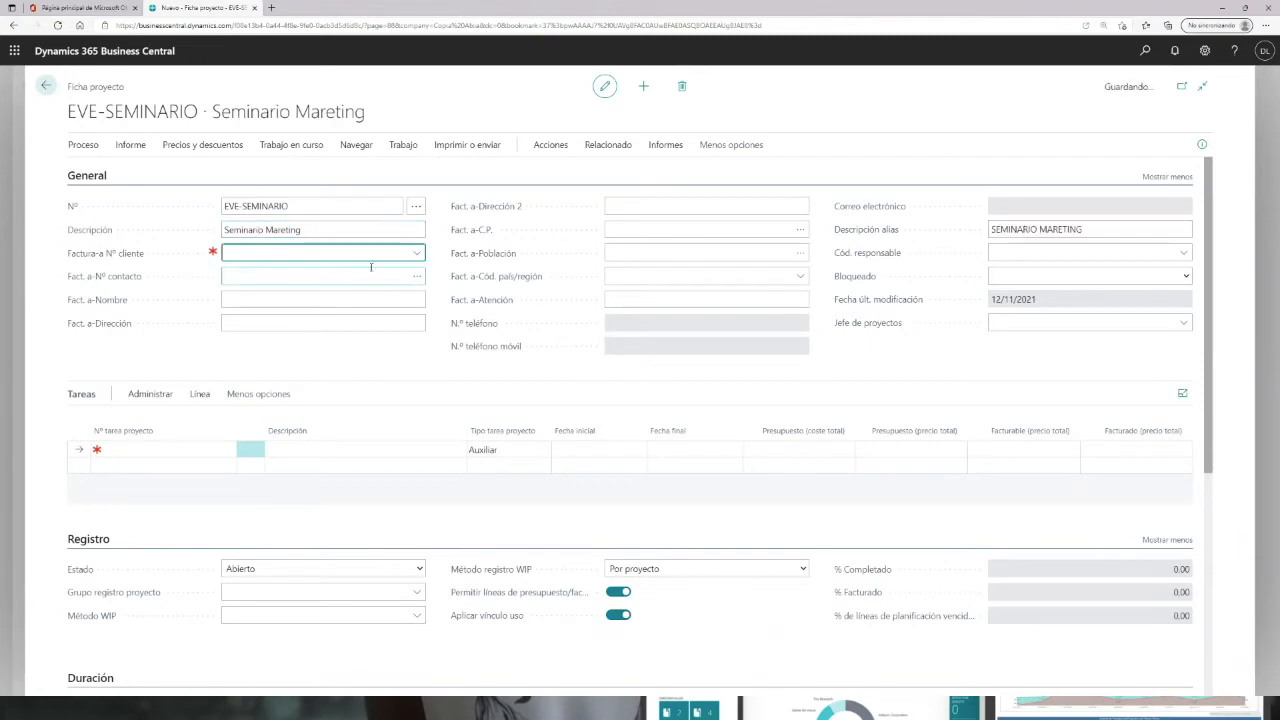
pyautogui.click(283, 230)
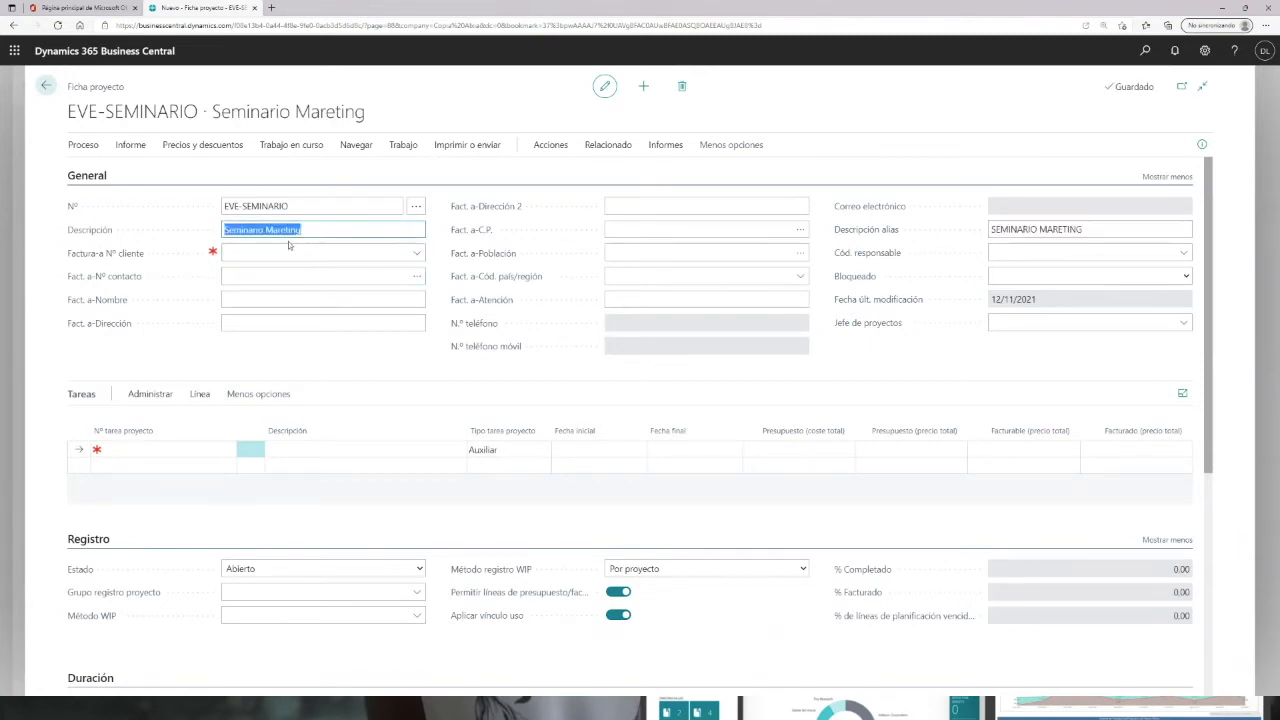
pyautogui.click(290, 231)
pyautogui.write('k')
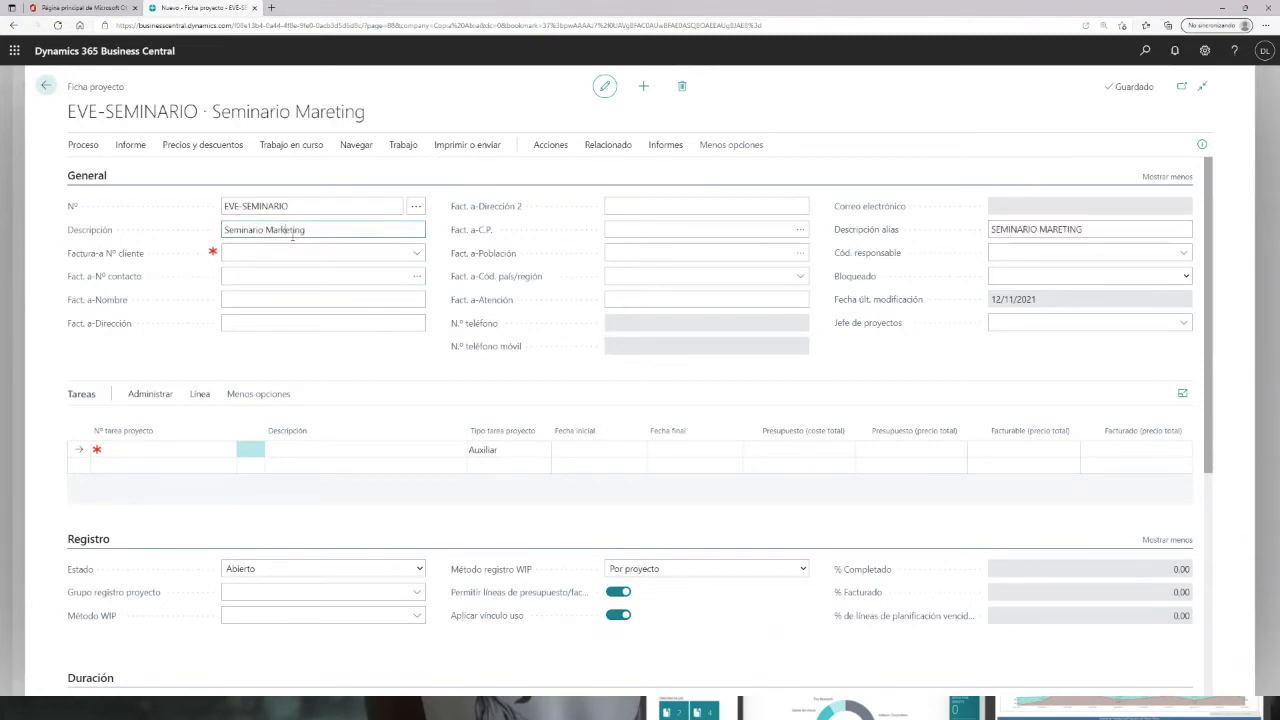
# Step: Assign the bill-to customer by searching for the customer's name and selecting the match
pyautogui.click(305, 251)
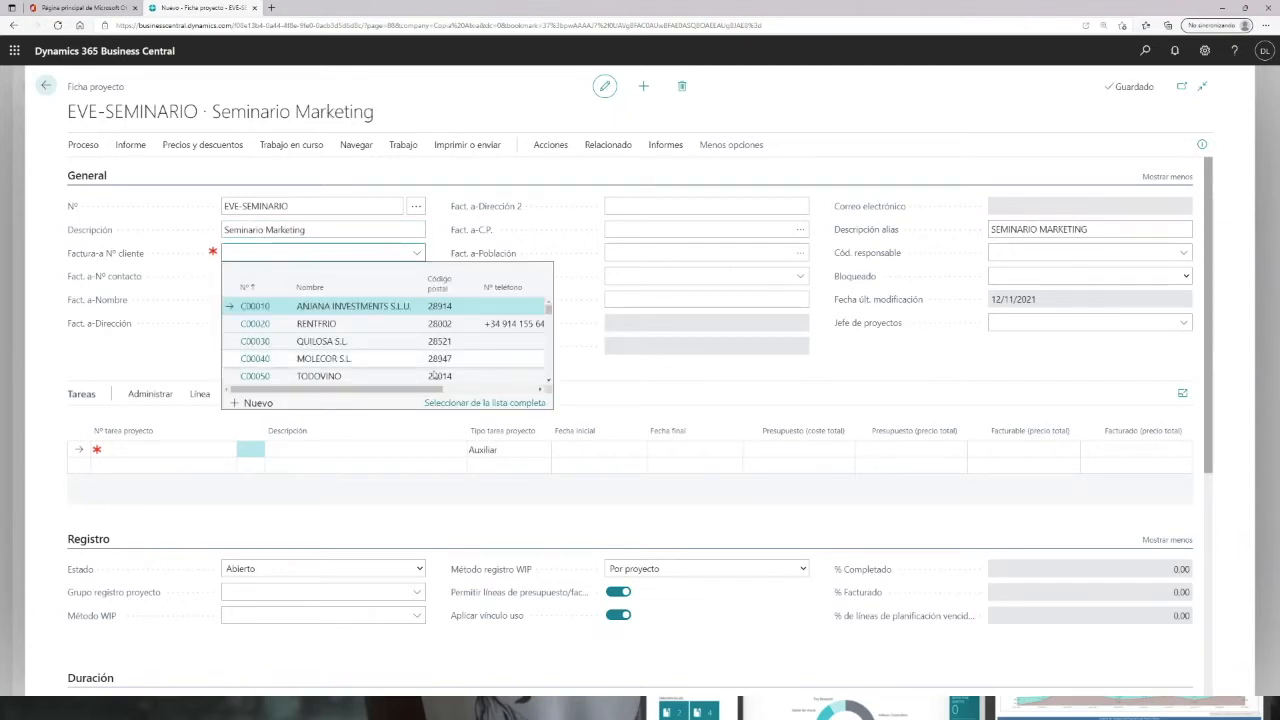
pyautogui.scroll(-1, 370, 352)
pyautogui.write('damian')
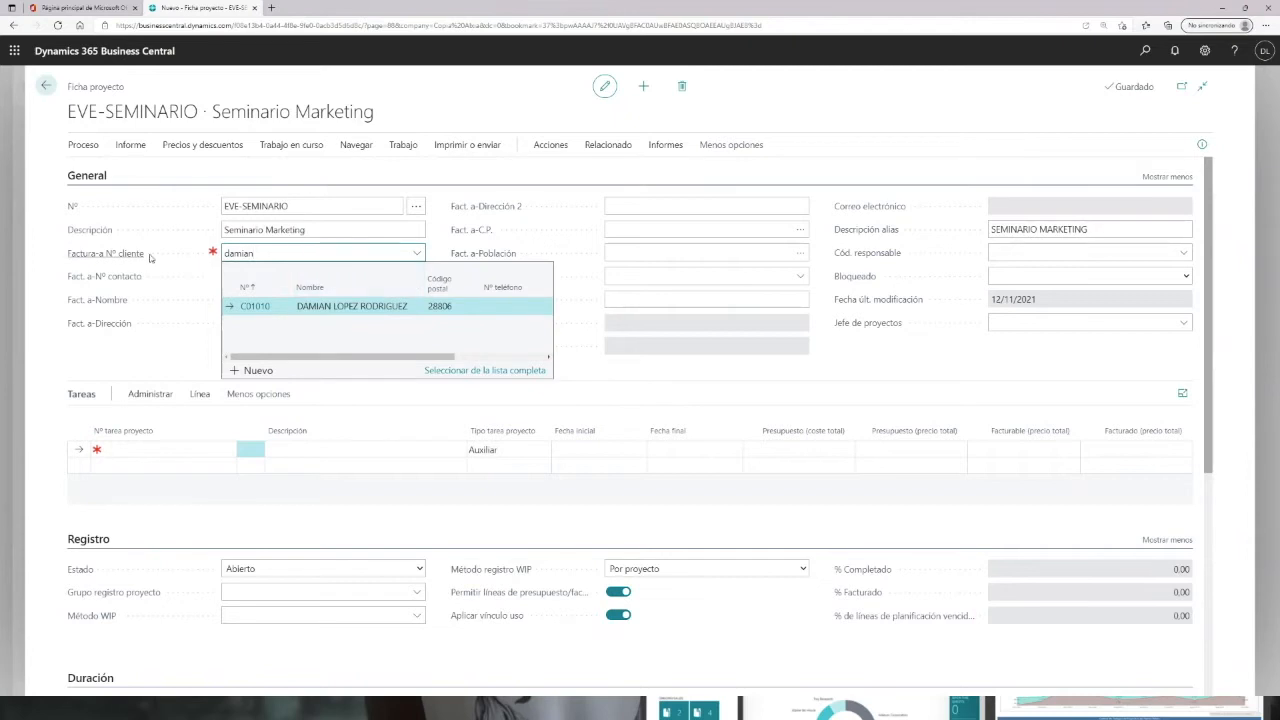
pyautogui.moveTo(213, 256)
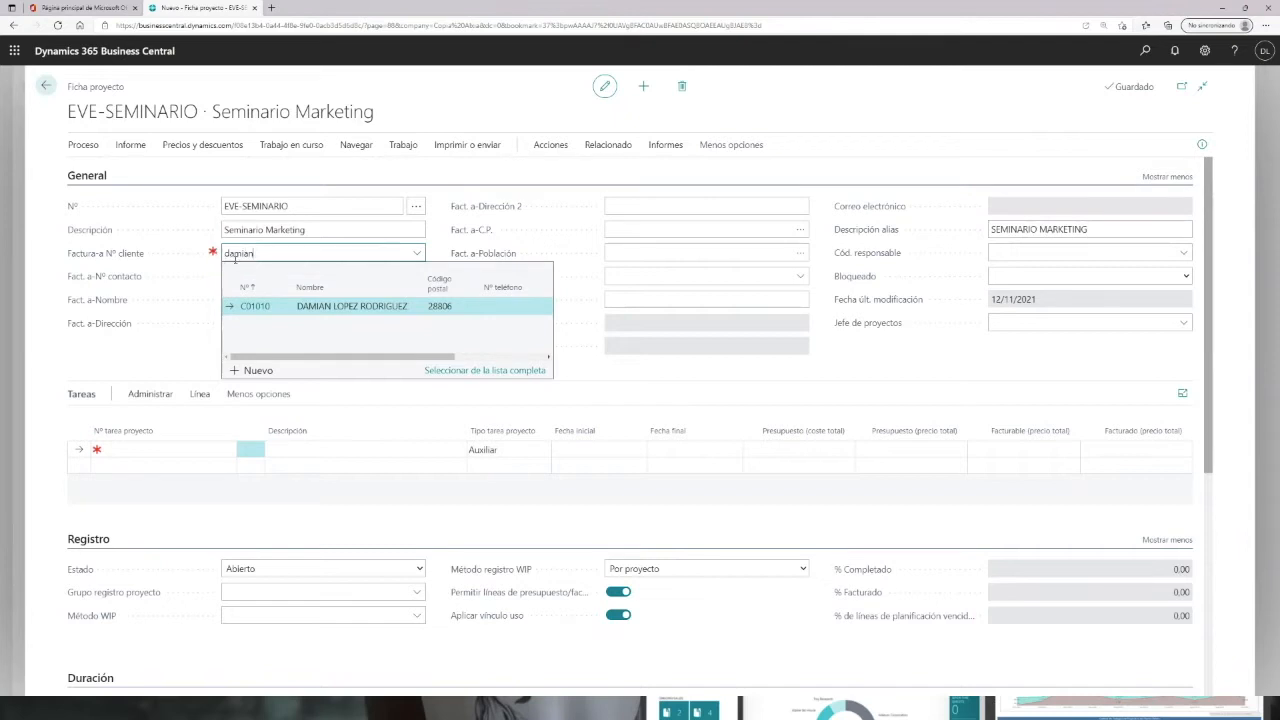
pyautogui.click(313, 307)
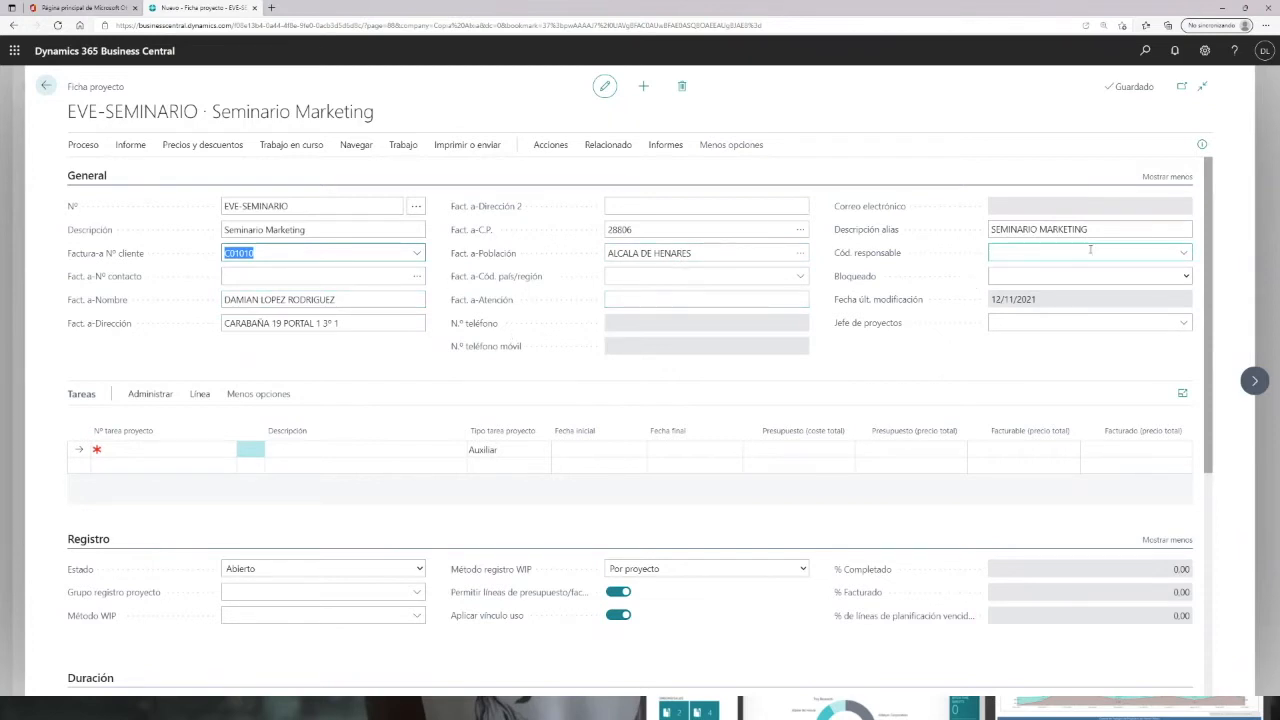
# Step: Set the responsible person code to a person chosen from the list
pyautogui.click(1186, 254)
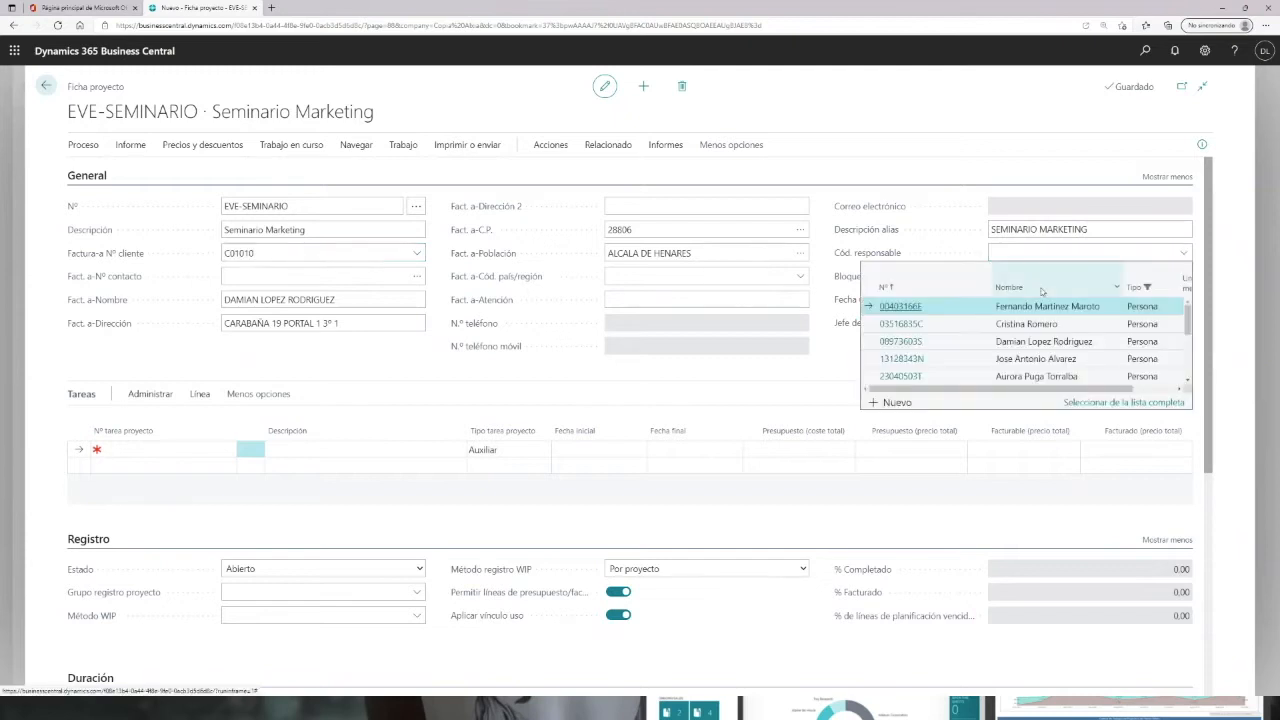
pyautogui.scroll(-2, 1008, 320)
pyautogui.scroll(-1, 1010, 328)
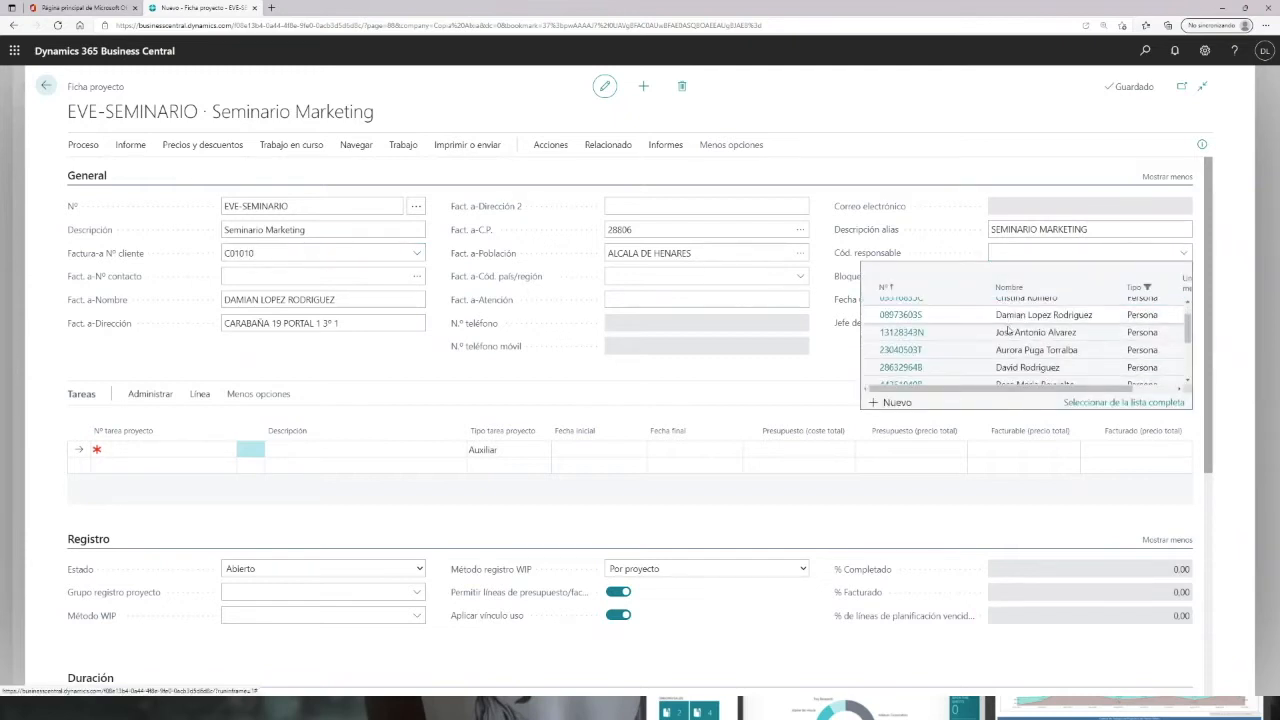
pyautogui.click(900, 351)
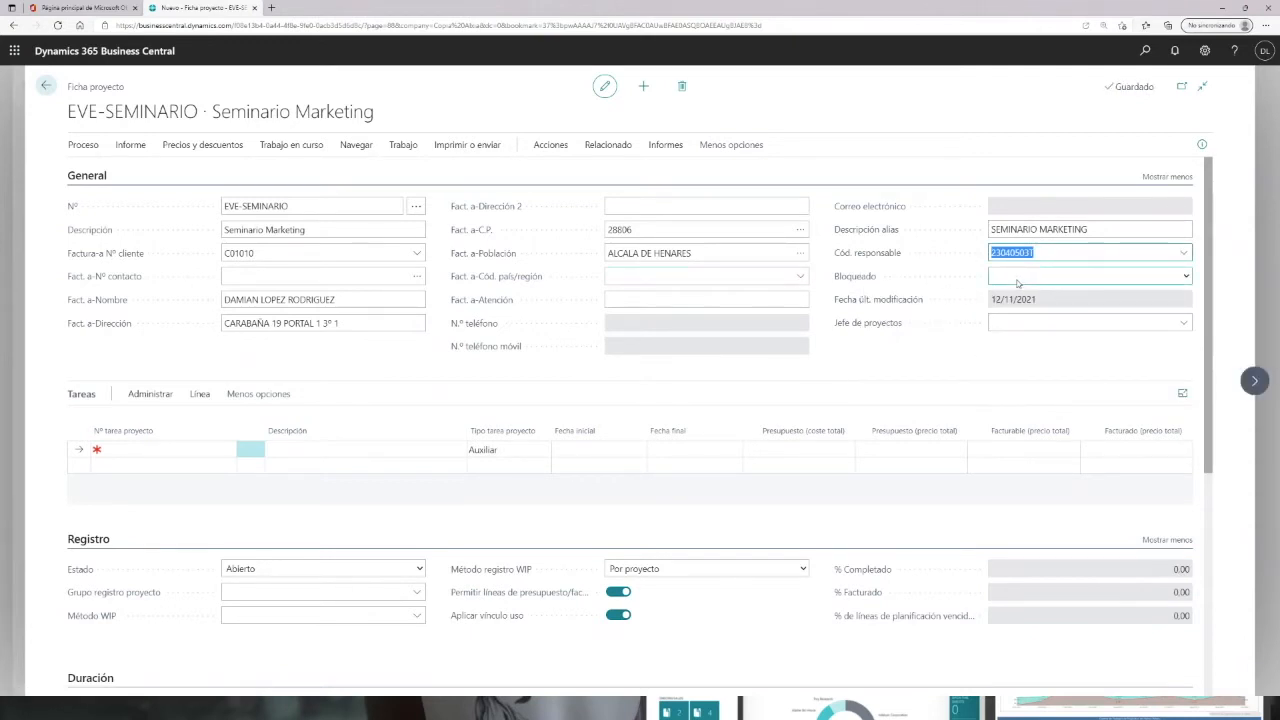
# Step: Examine the project's blocked and status options, trying Planificación and Oferta before setting the status back to Abierto
pyautogui.click(1187, 279)
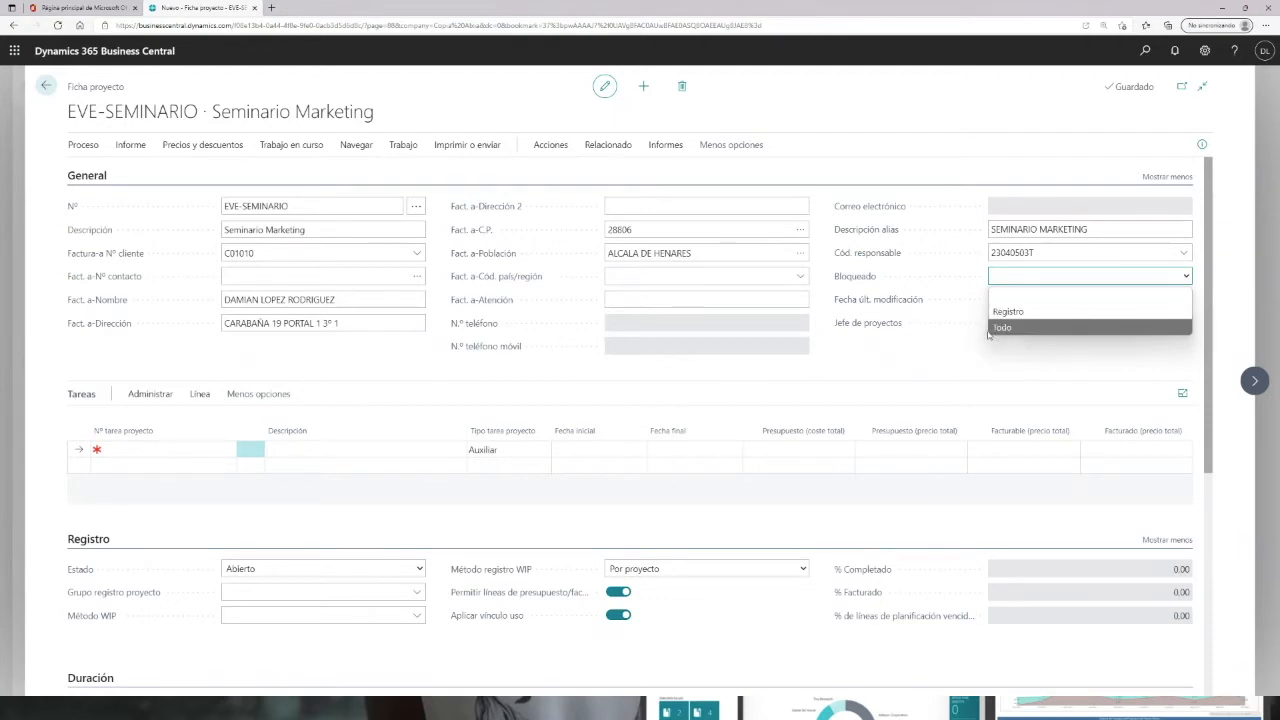
pyautogui.click(925, 362)
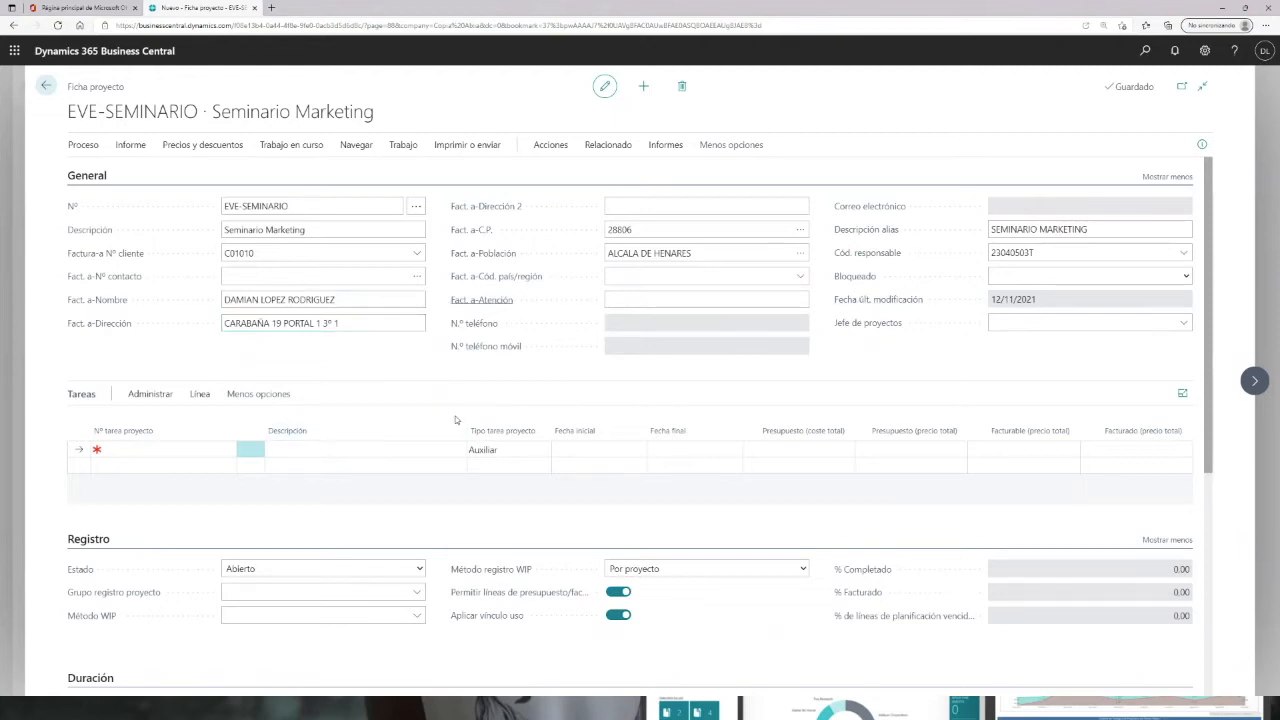
pyautogui.click(420, 570)
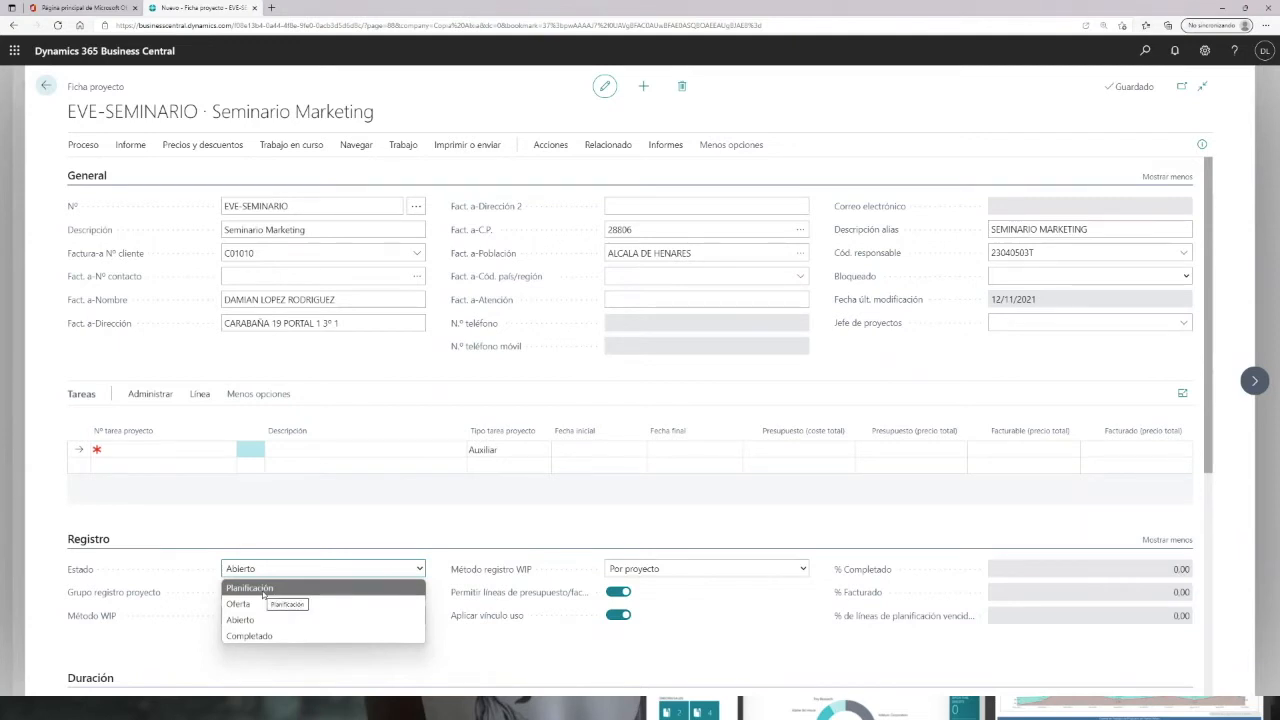
pyautogui.click(264, 590)
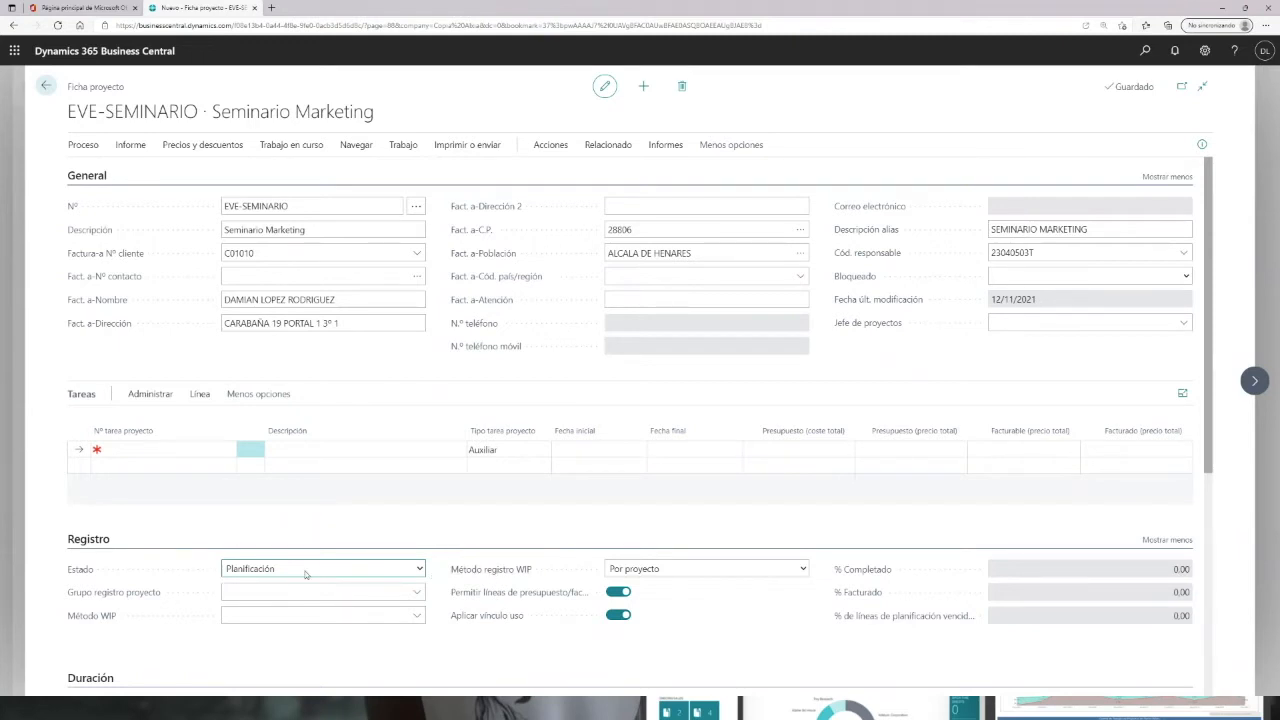
pyautogui.click(420, 570)
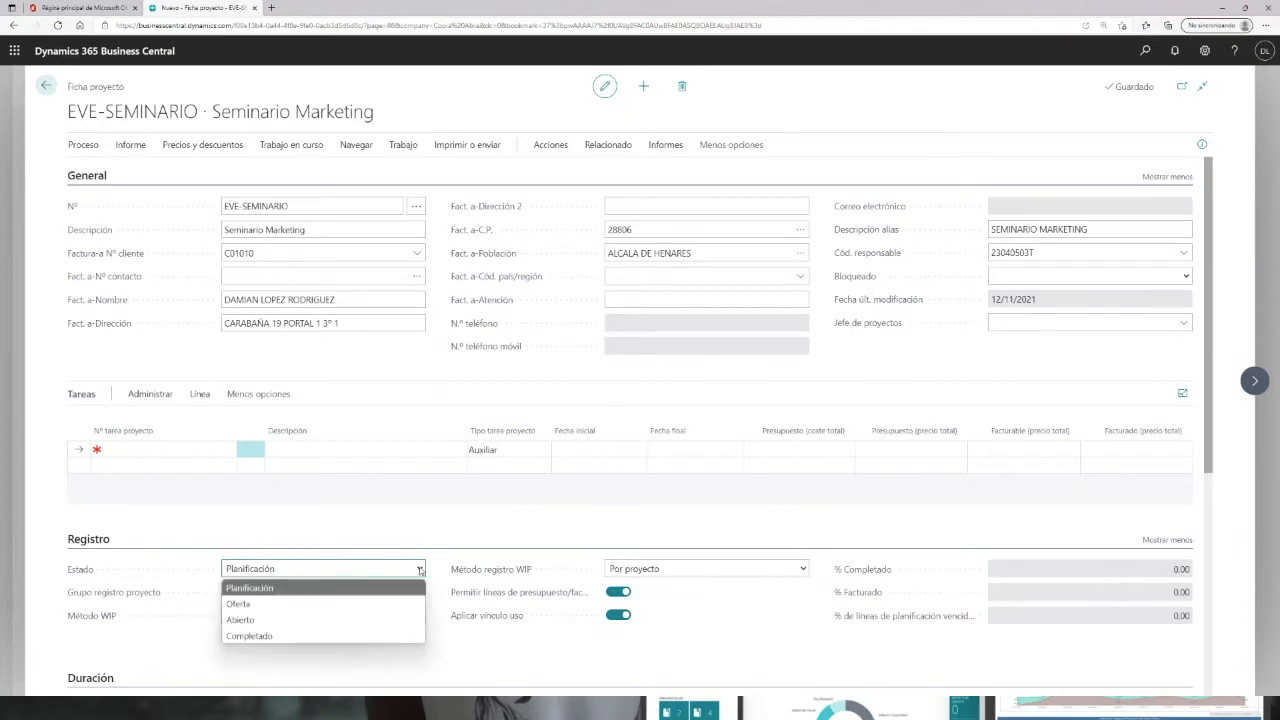
pyautogui.click(286, 604)
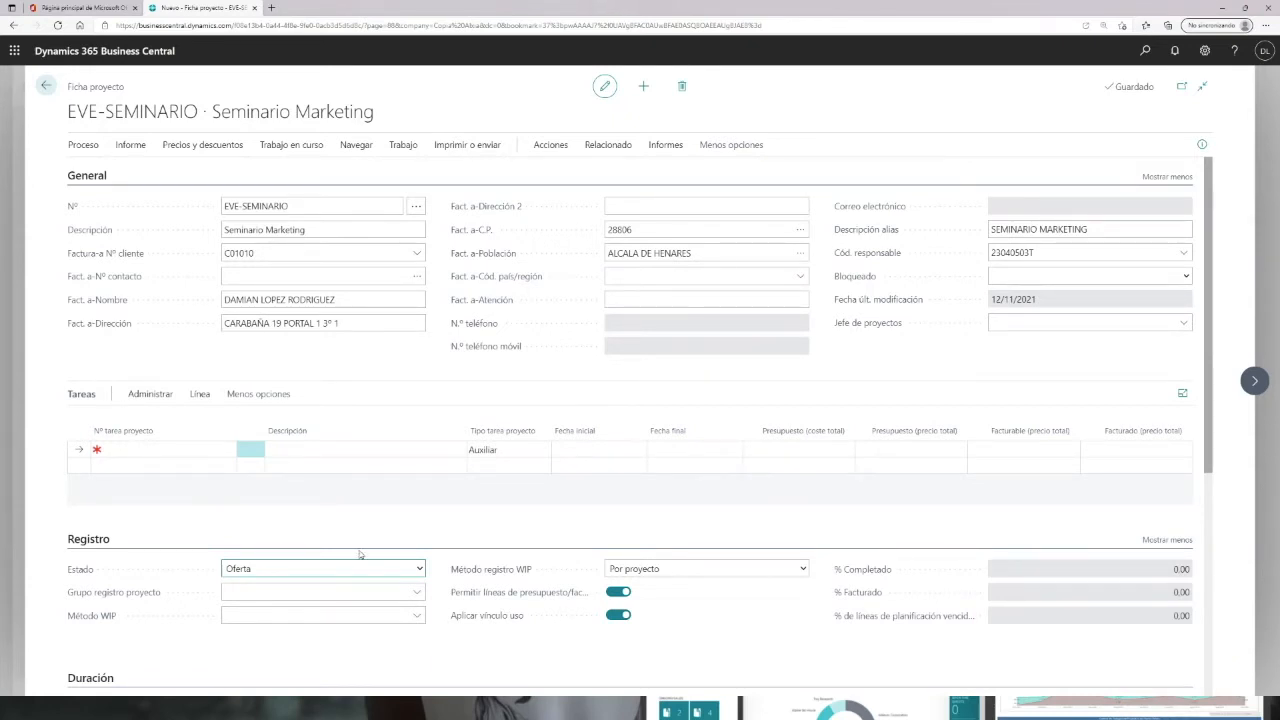
pyautogui.click(420, 569)
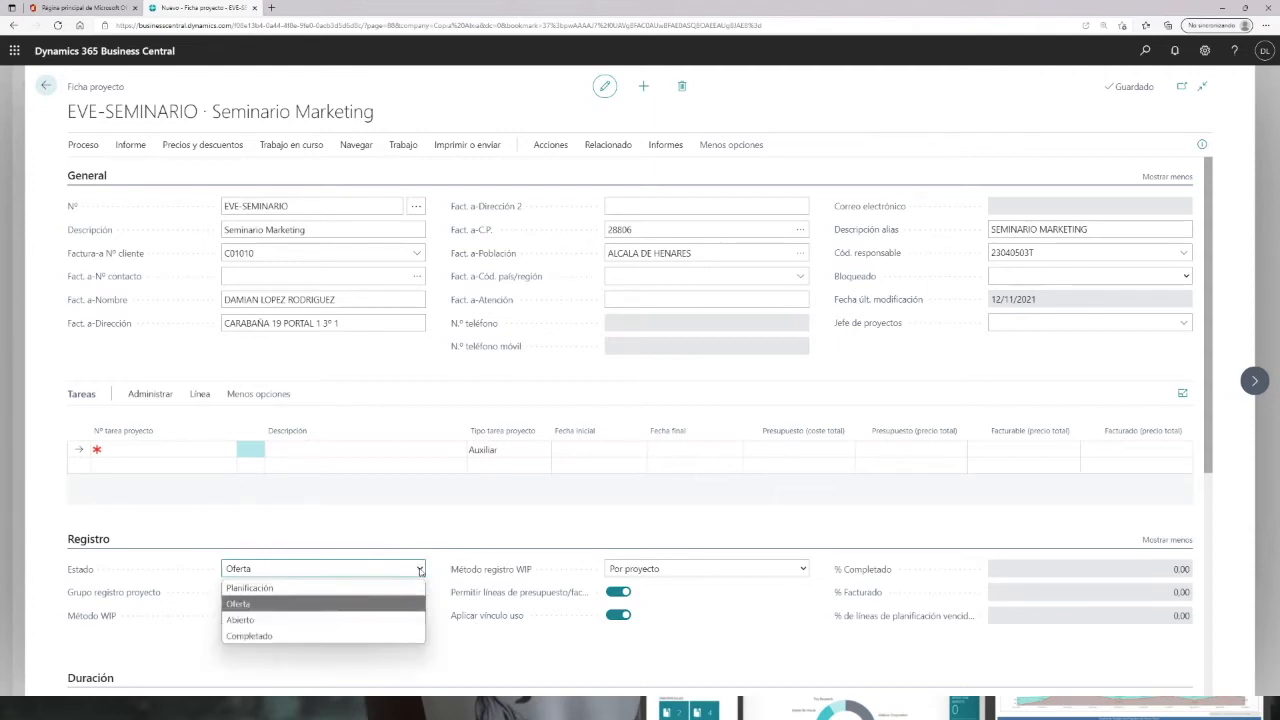
pyautogui.click(244, 620)
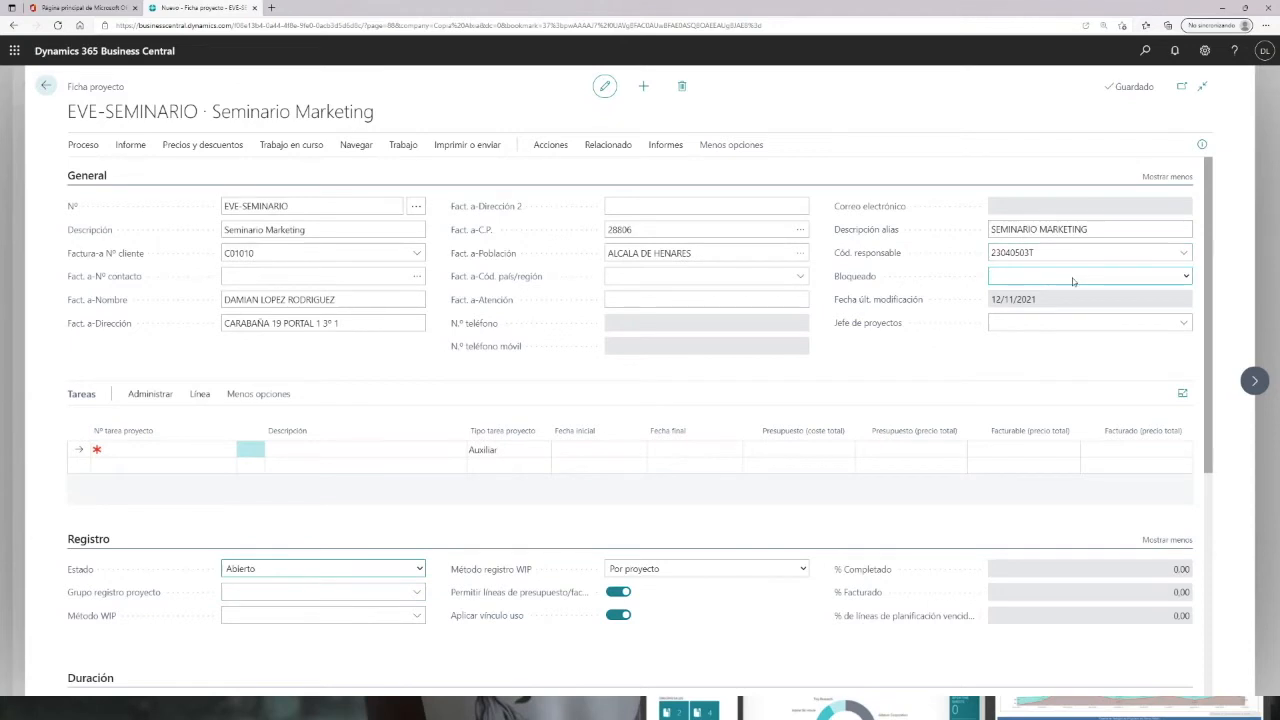
pyautogui.click(1187, 277)
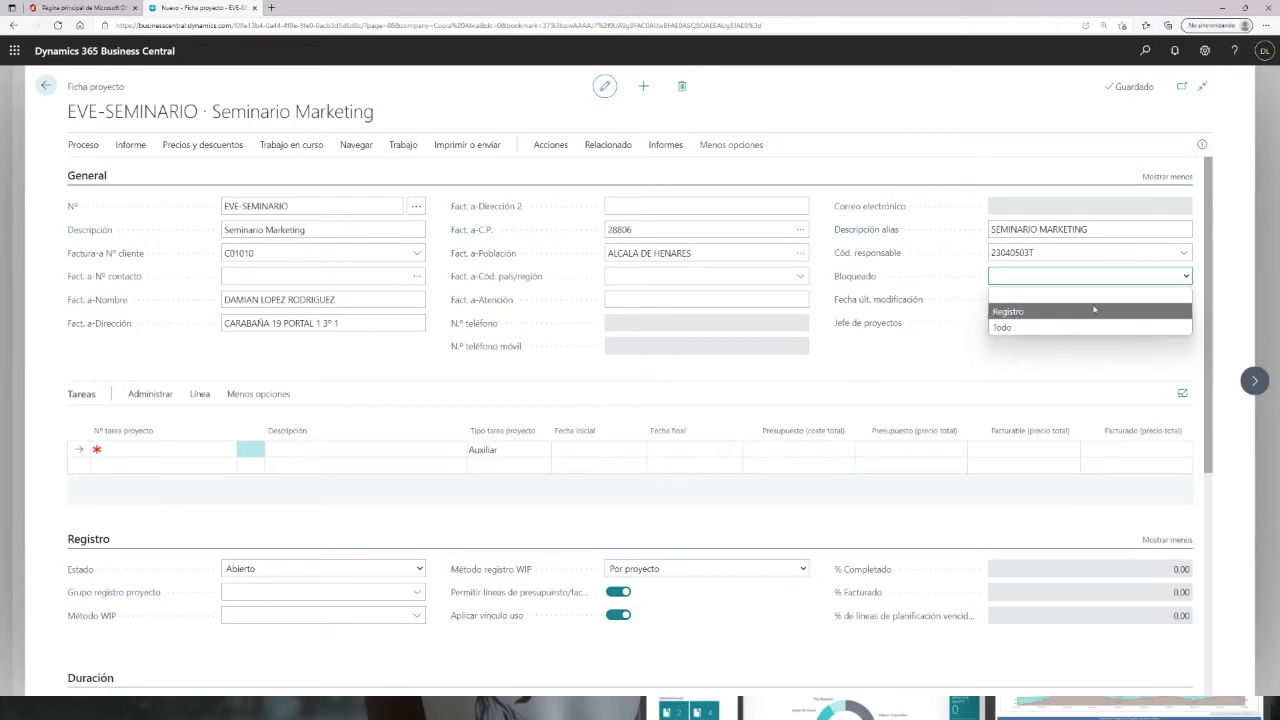
pyautogui.click(961, 377)
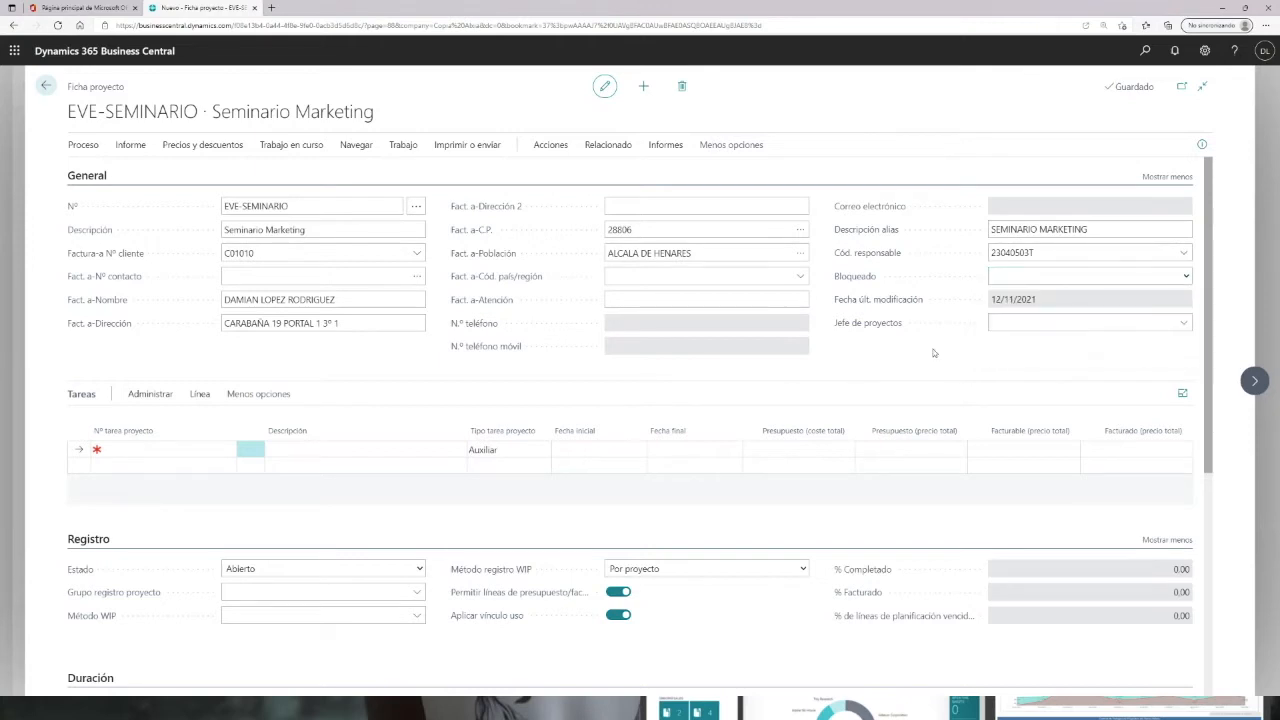
pyautogui.click(419, 568)
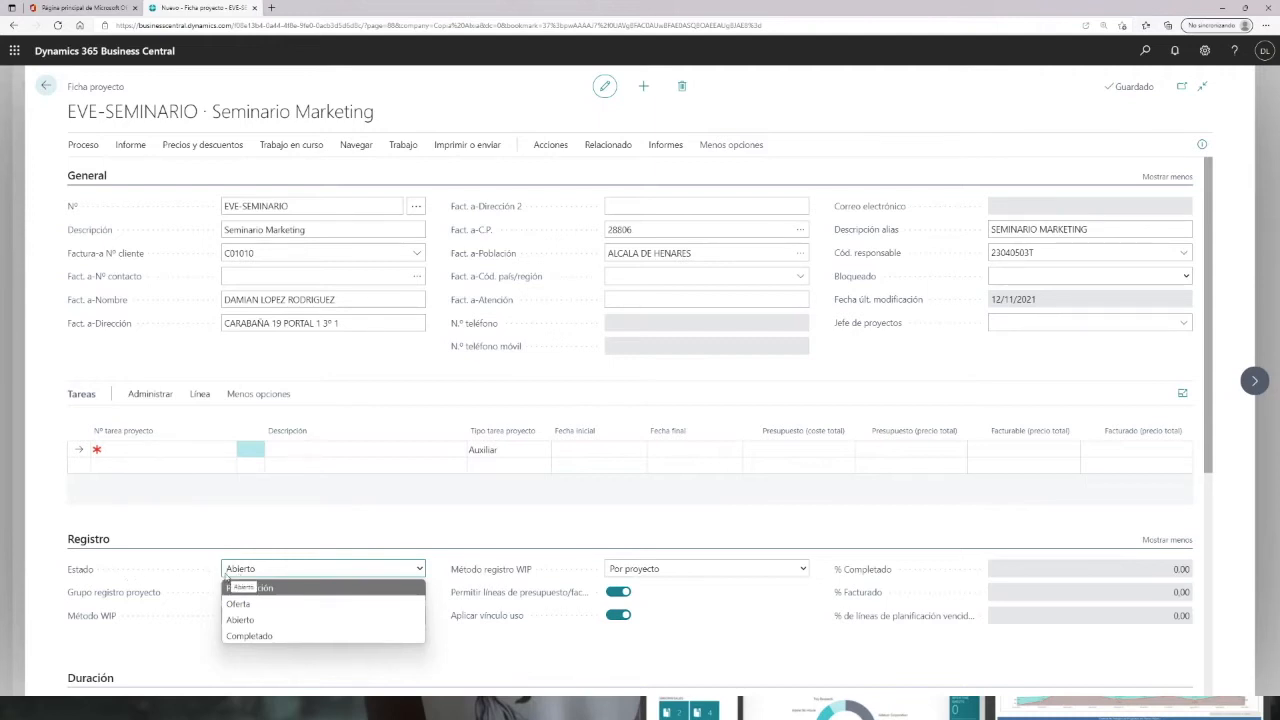
pyautogui.click(516, 577)
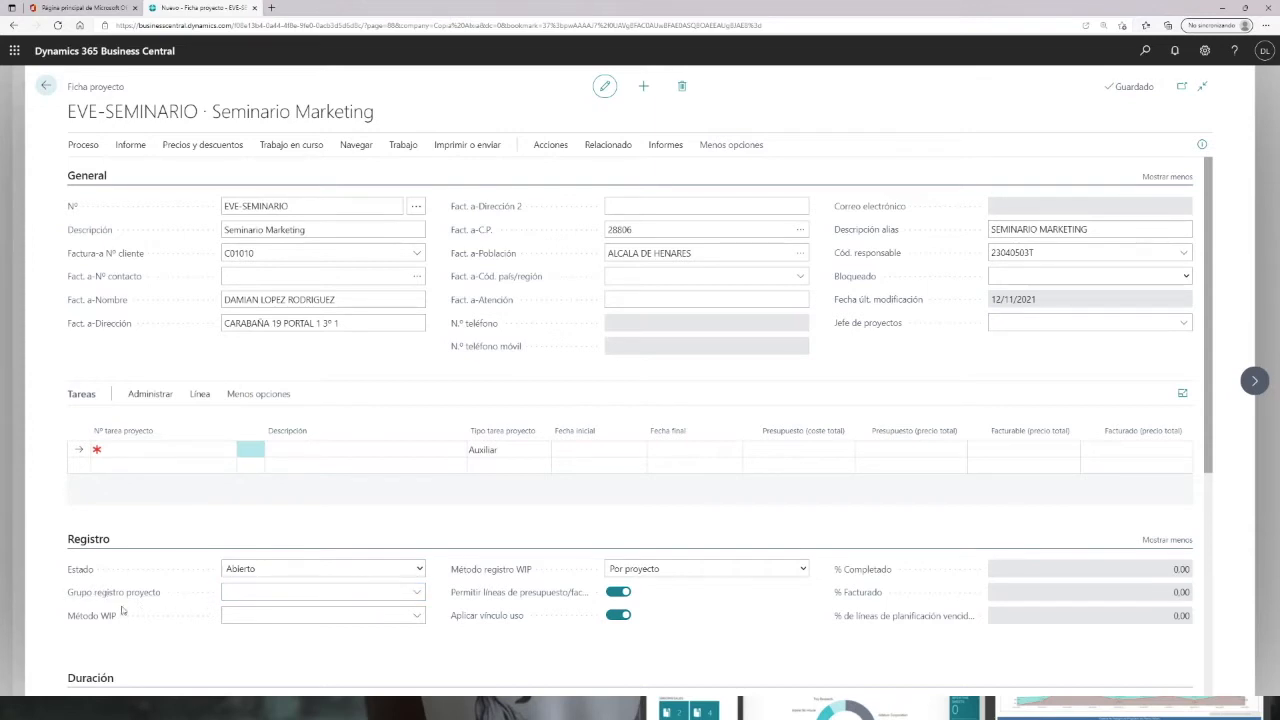
# Step: Check the project posting group selector
pyautogui.moveTo(104, 618)
pyautogui.click(418, 595)
pyautogui.click(608, 525)
# Step: Set the project duration with start date 15/11/2021 and end date 30/11/2021
pyautogui.scroll(-2, 700, 568)
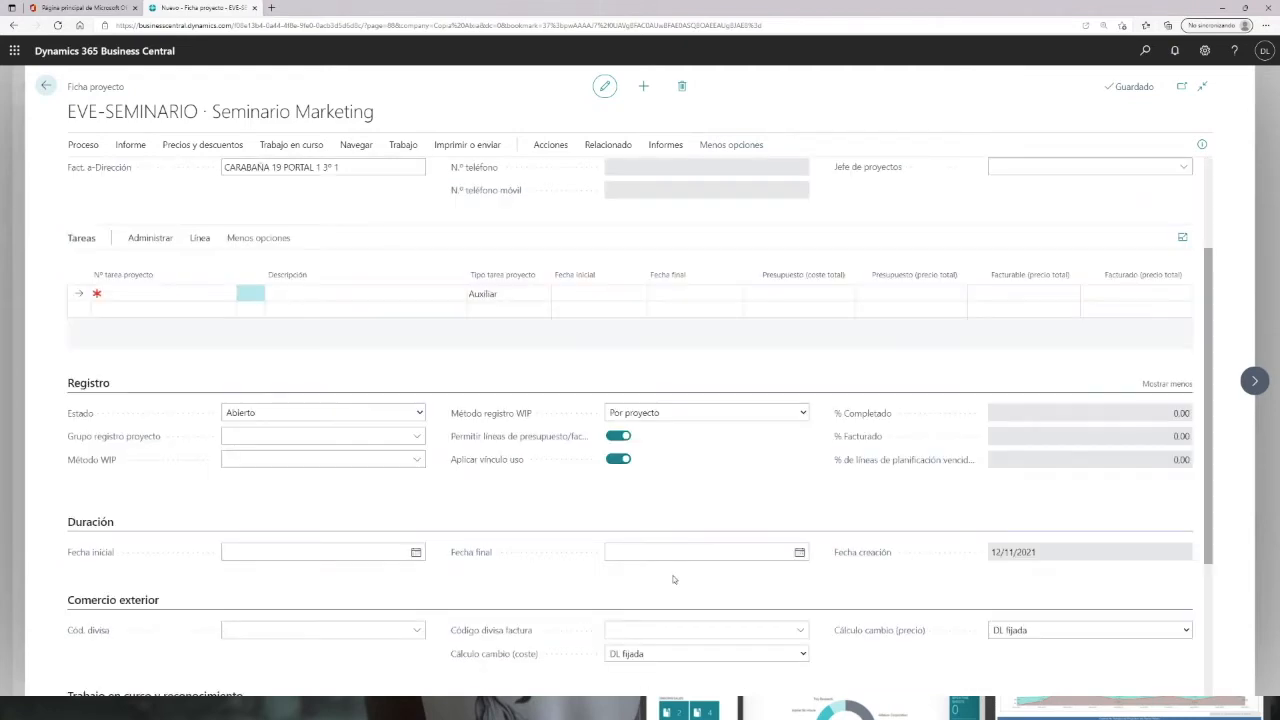
pyautogui.click(290, 544)
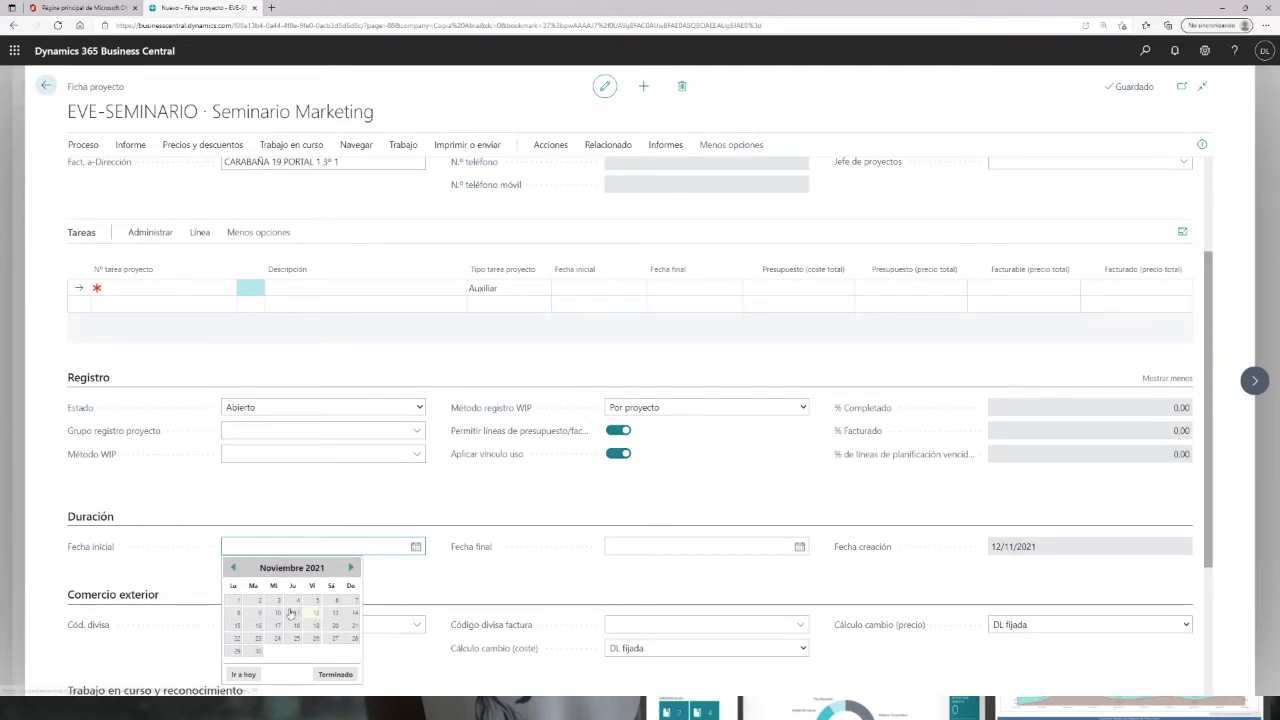
pyautogui.click(238, 625)
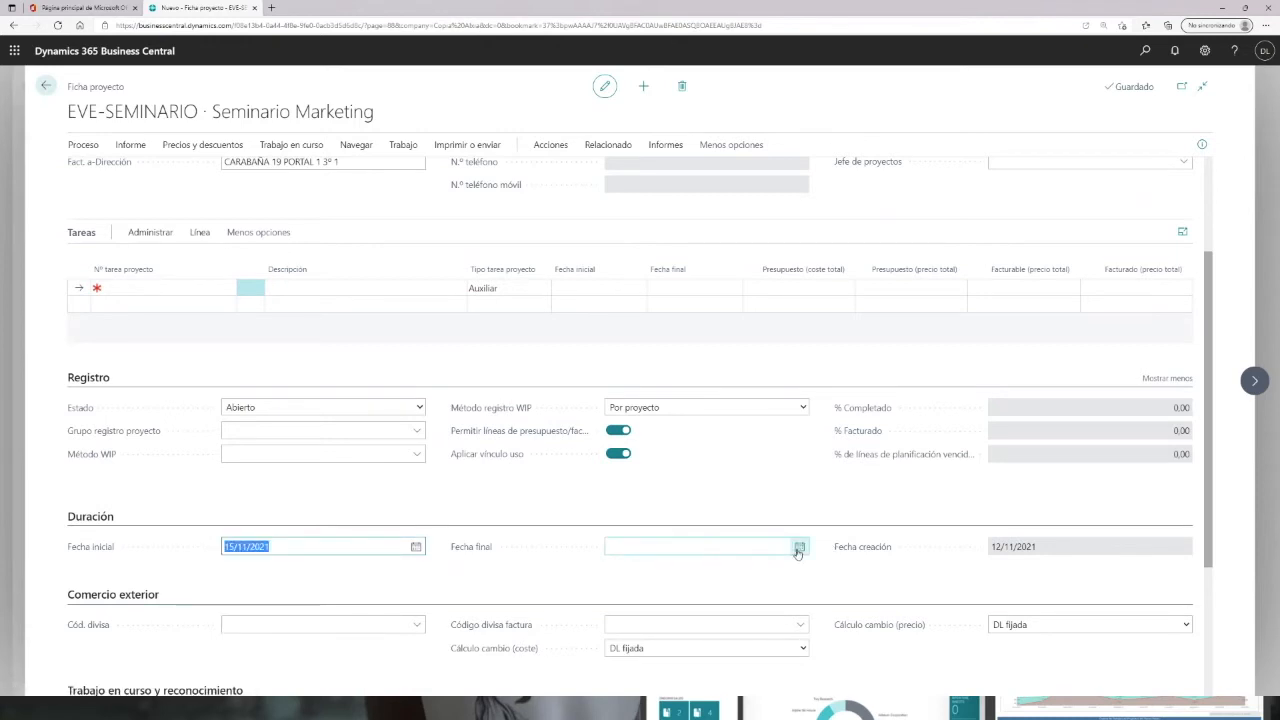
pyautogui.click(799, 546)
pyautogui.click(642, 653)
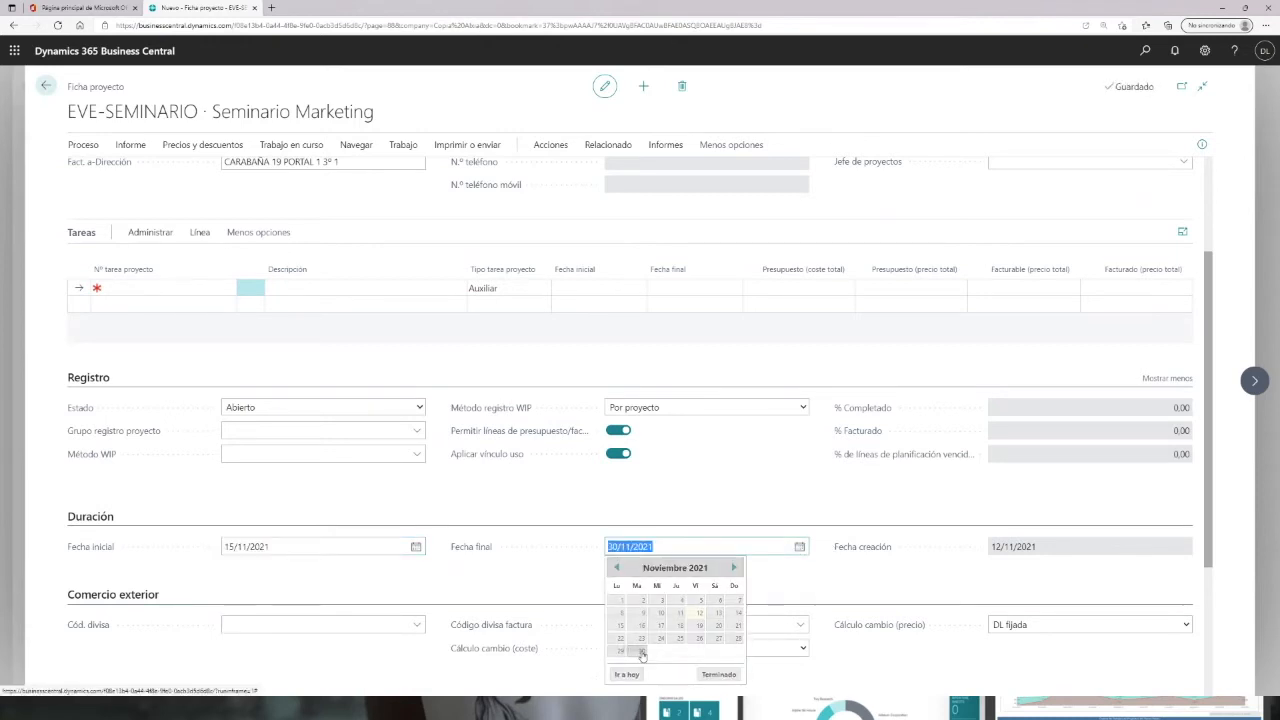
# Step: Open the project's default dimensions and add a line with dimension code LINEA
pyautogui.scroll(-2, 400, 480)
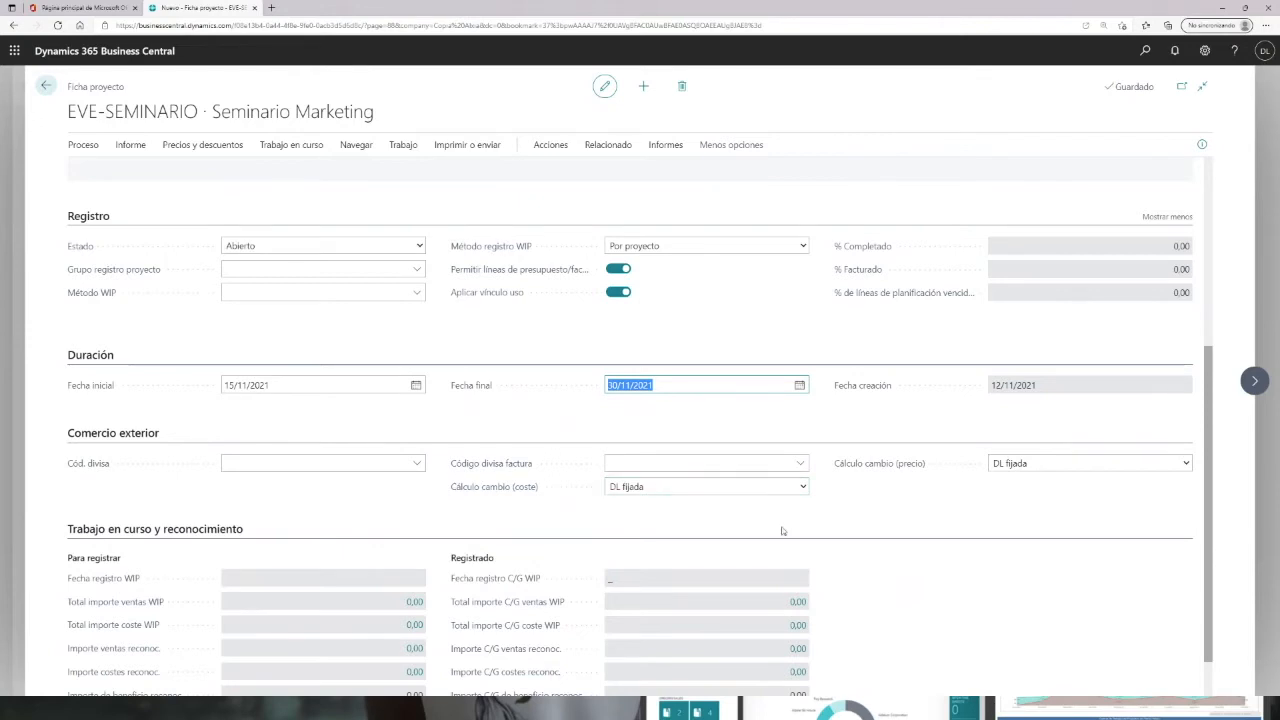
pyautogui.scroll(3, 763, 517)
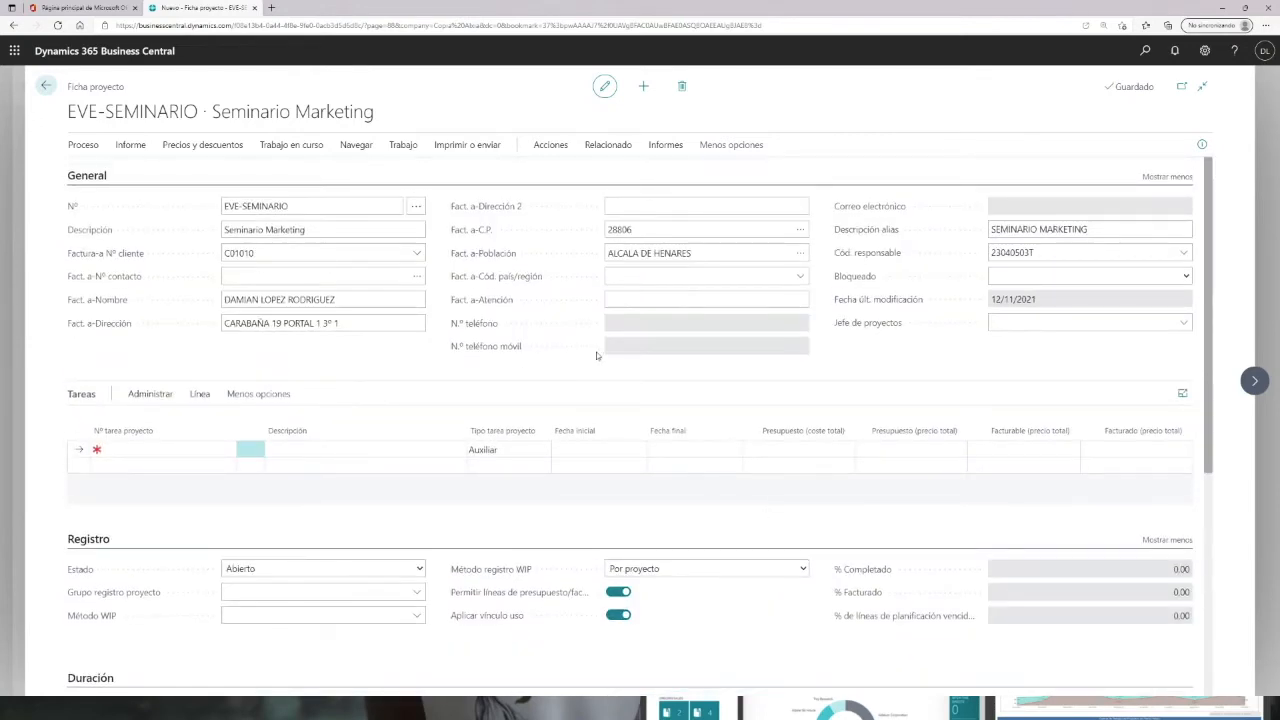
pyautogui.click(600, 148)
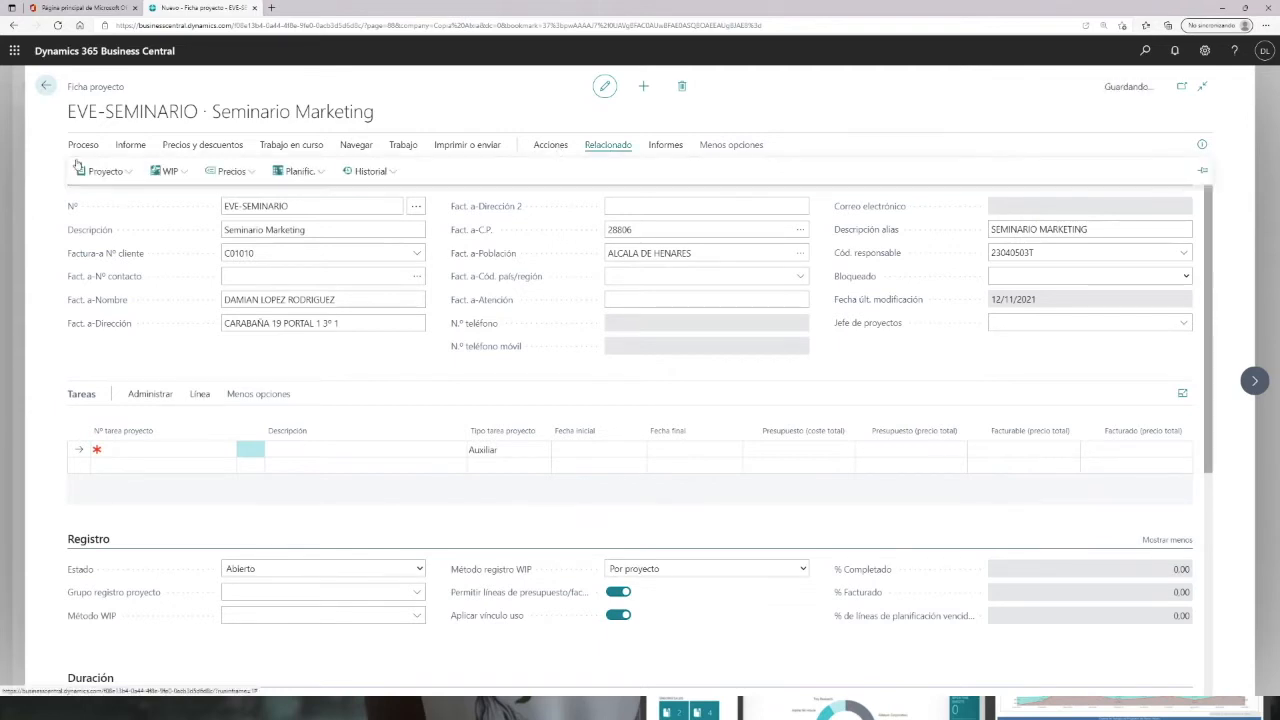
pyautogui.click(123, 173)
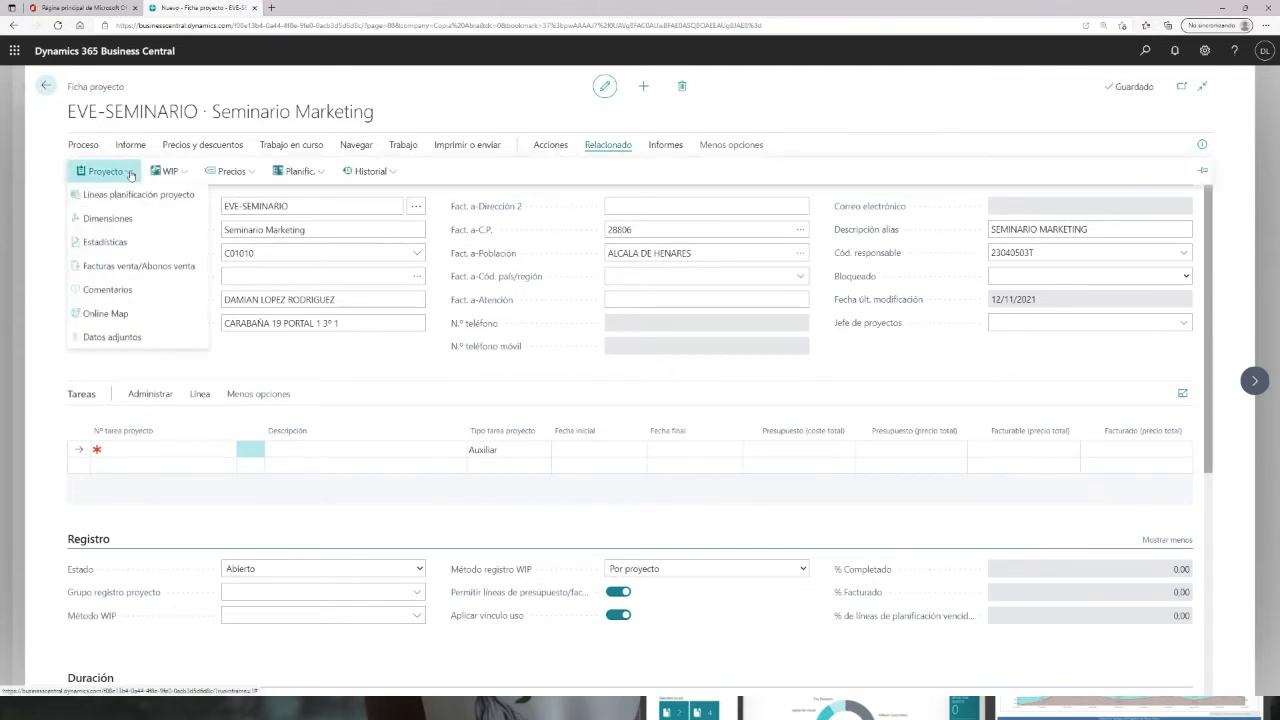
pyautogui.click(104, 218)
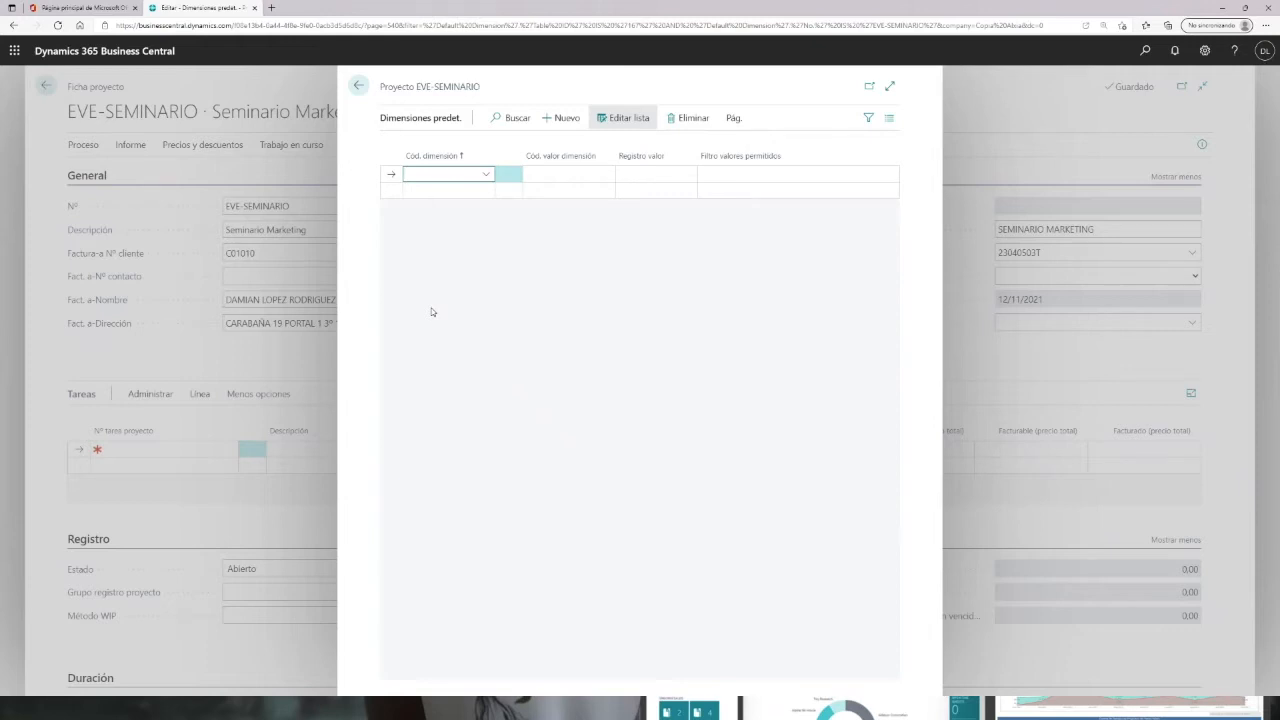
pyautogui.click(486, 174)
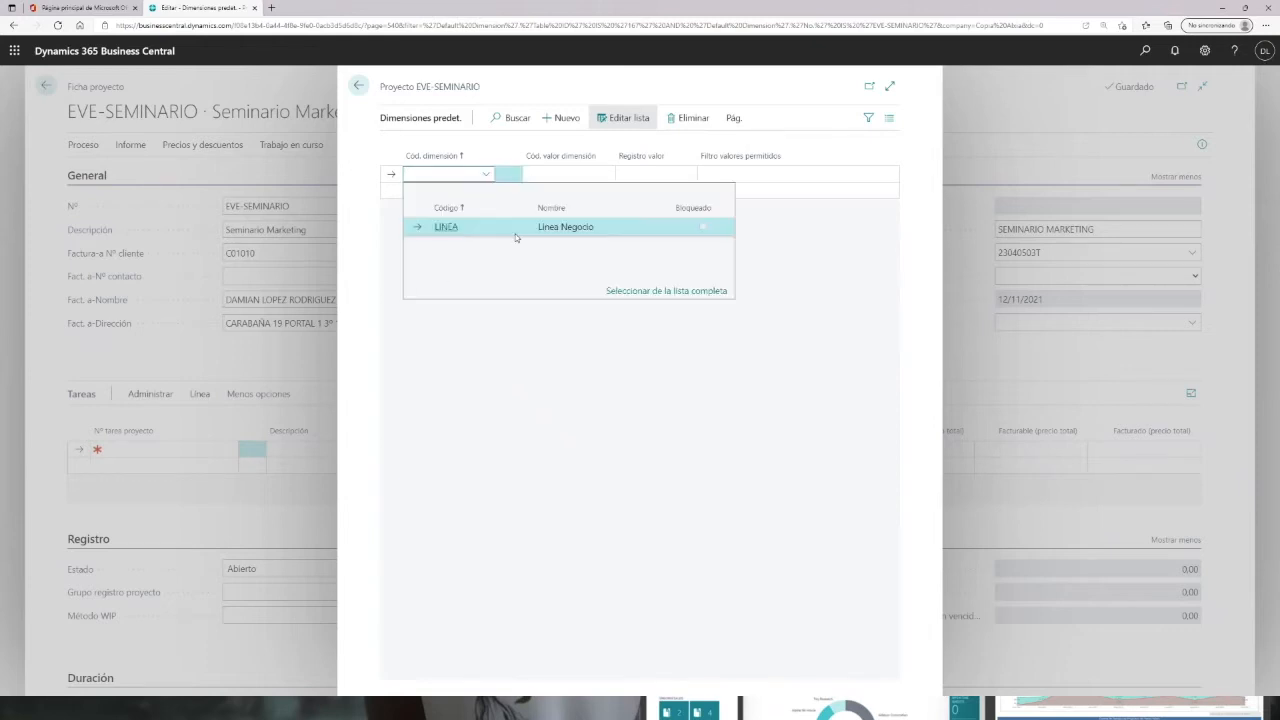
pyautogui.click(437, 229)
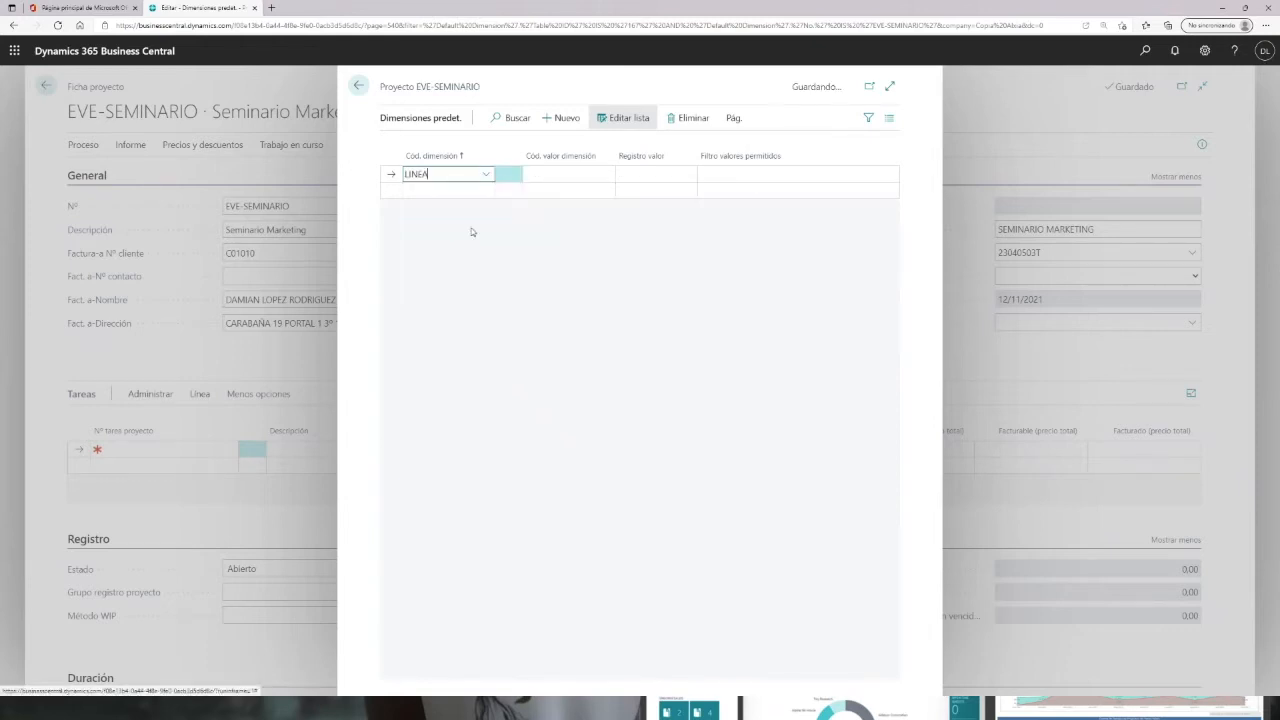
# Step: Set the LINEA dimension value code to SERBI and return to the project card
pyautogui.click(590, 174)
pyautogui.scroll(-3, 628, 277)
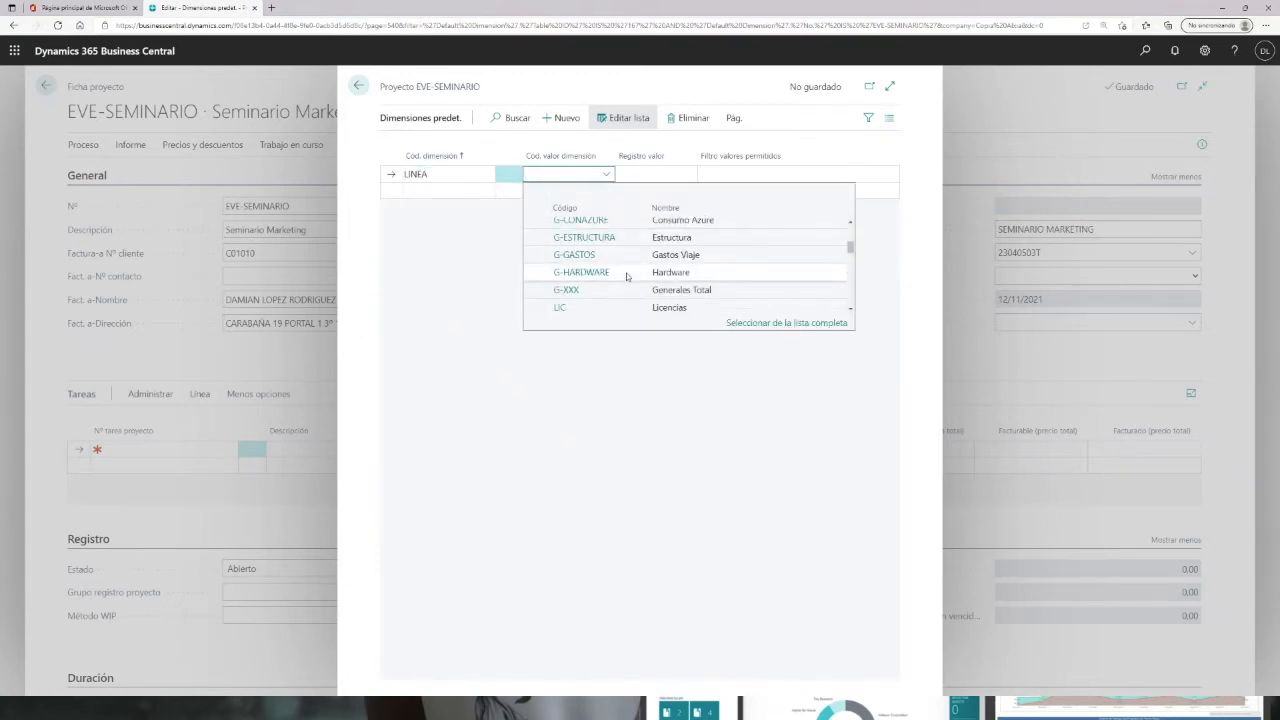
pyautogui.scroll(-2, 672, 285)
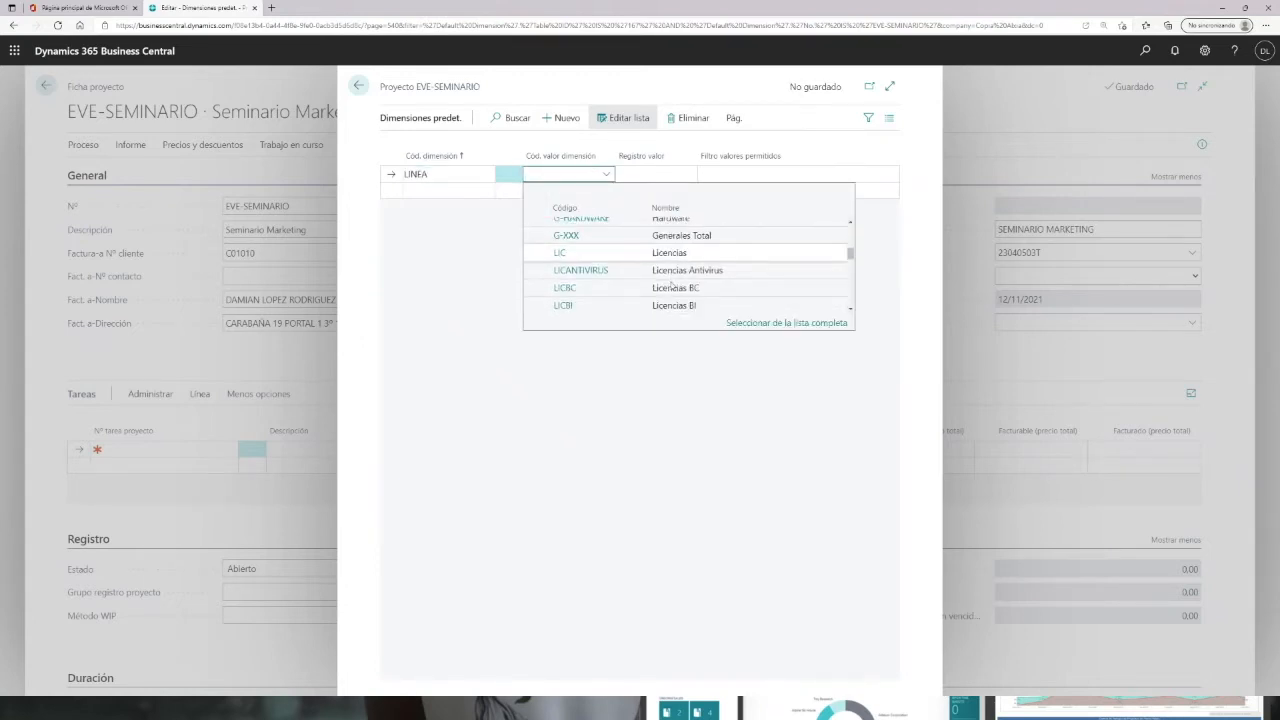
pyautogui.scroll(-4, 672, 285)
pyautogui.scroll(-2, 600, 275)
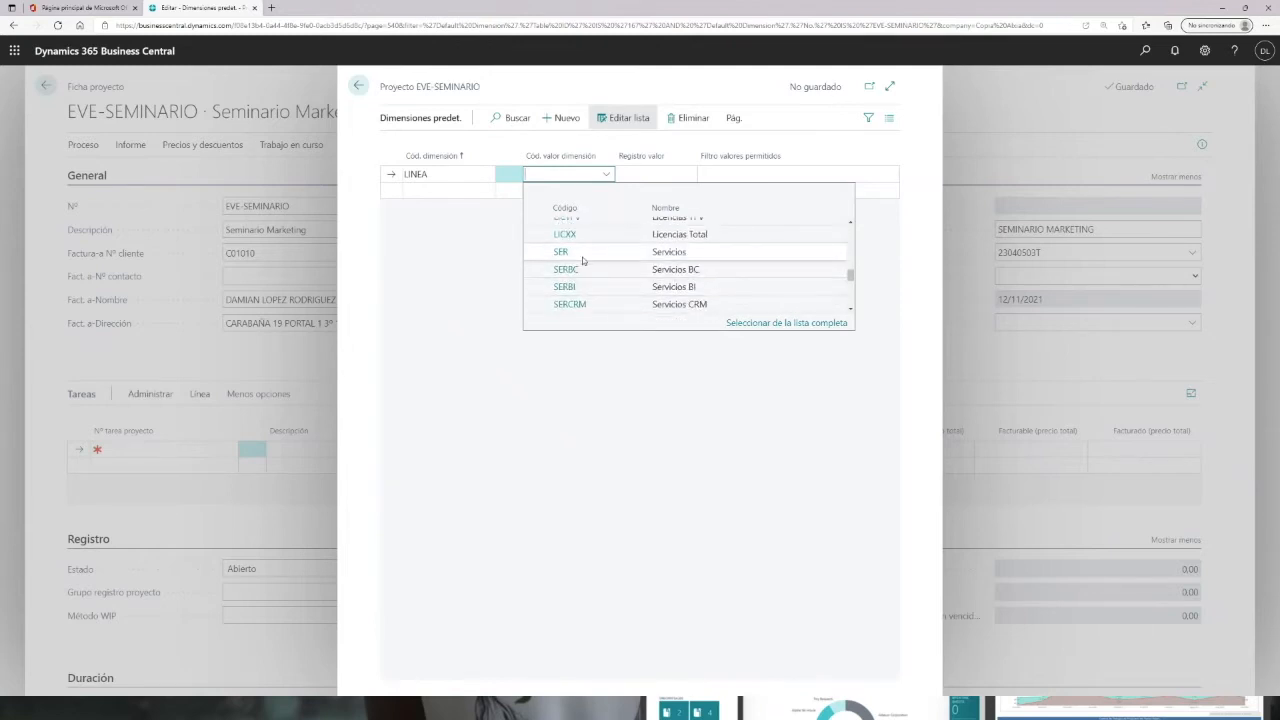
pyautogui.click(560, 253)
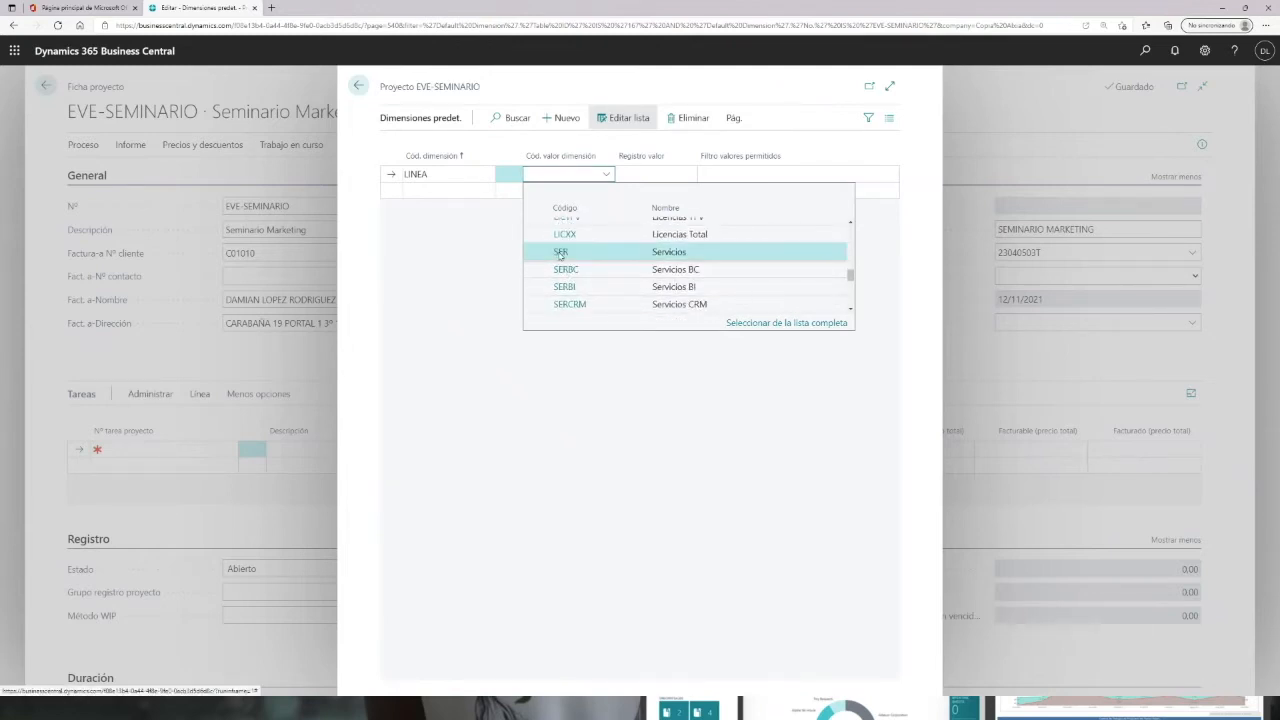
pyautogui.click(607, 175)
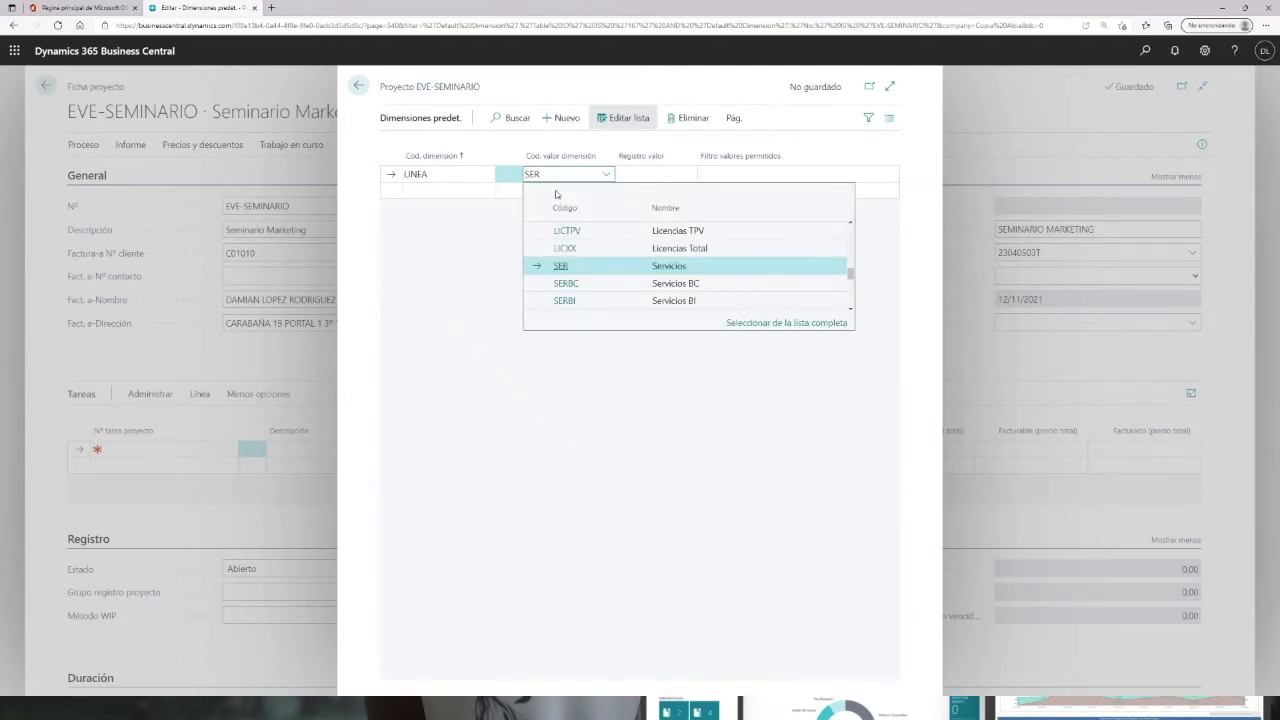
pyautogui.click(565, 300)
pyautogui.click(718, 177)
pyautogui.click(580, 260)
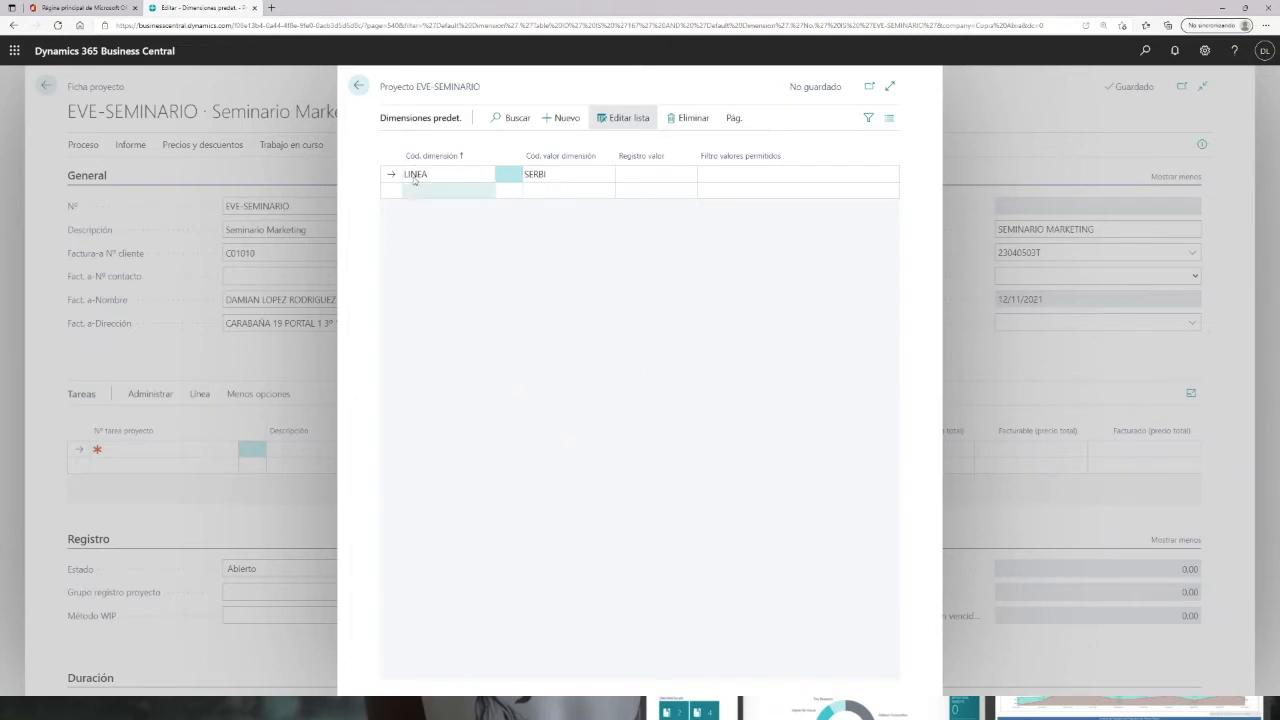
pyautogui.click(358, 87)
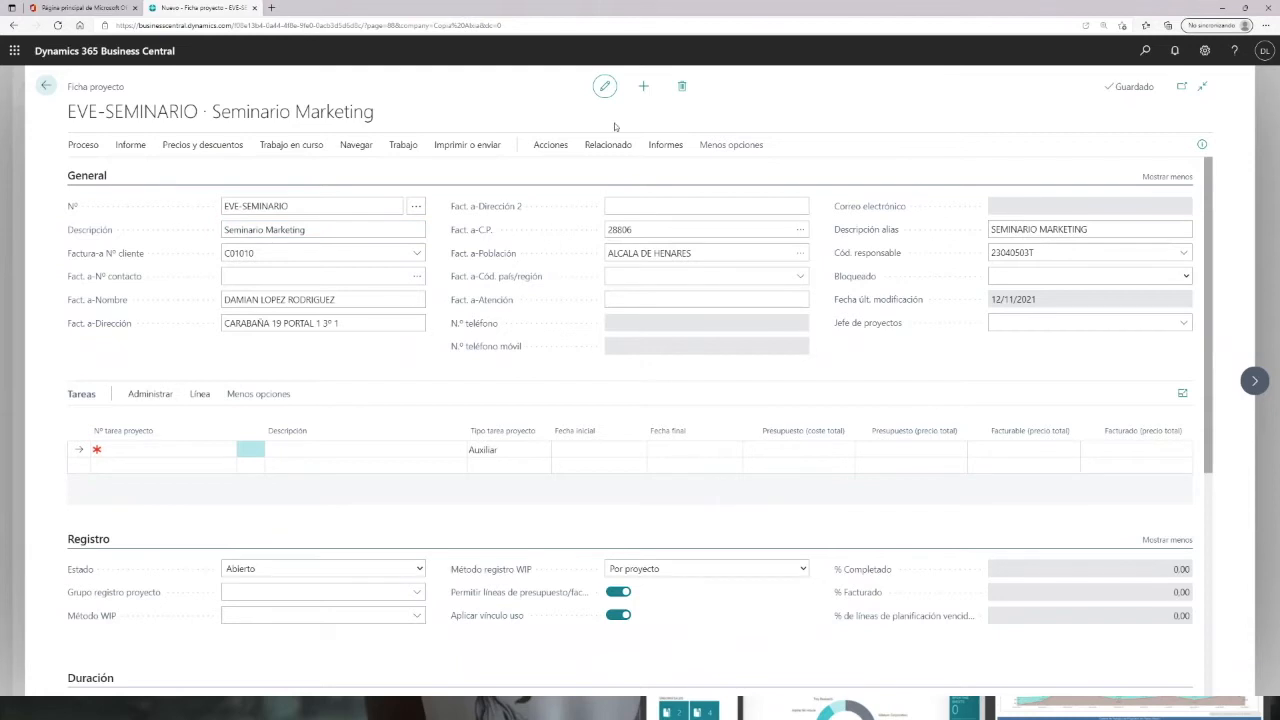
# Step: Add task A01 described as Partida Servicios with task type Inicio Total
pyautogui.click(137, 450)
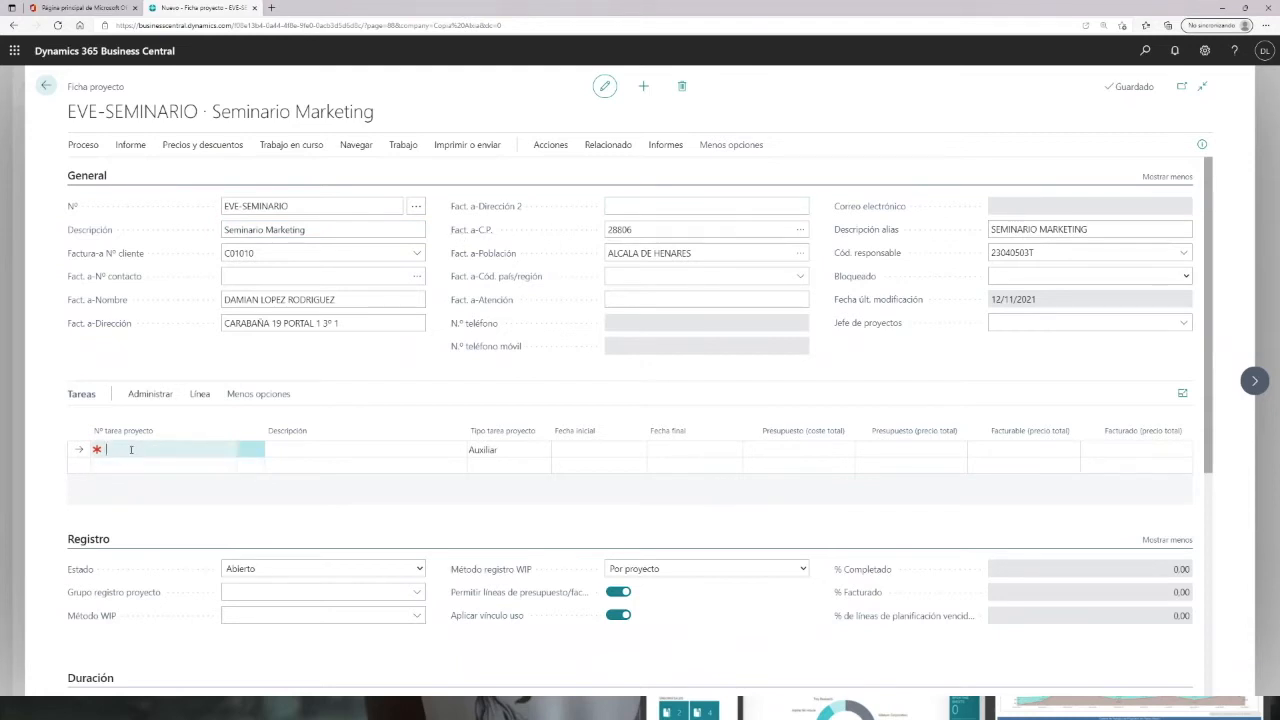
pyautogui.click(131, 450)
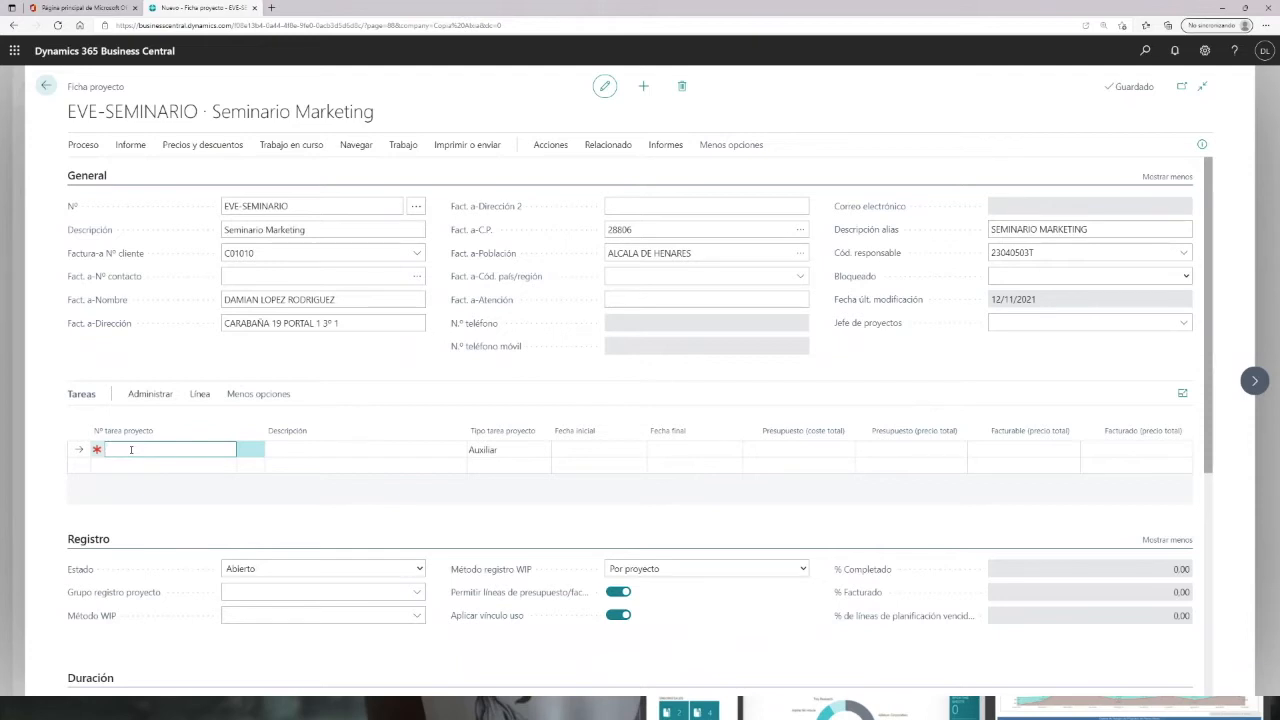
pyautogui.write('A01')
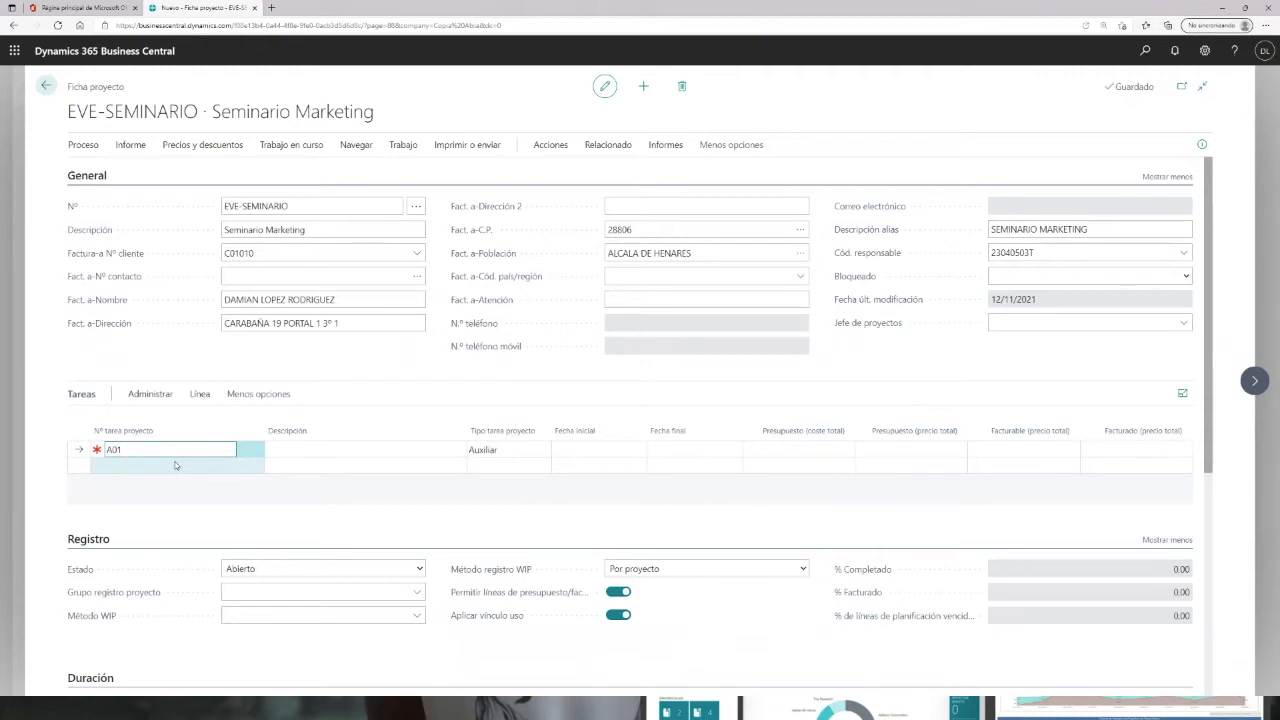
pyautogui.click(290, 450)
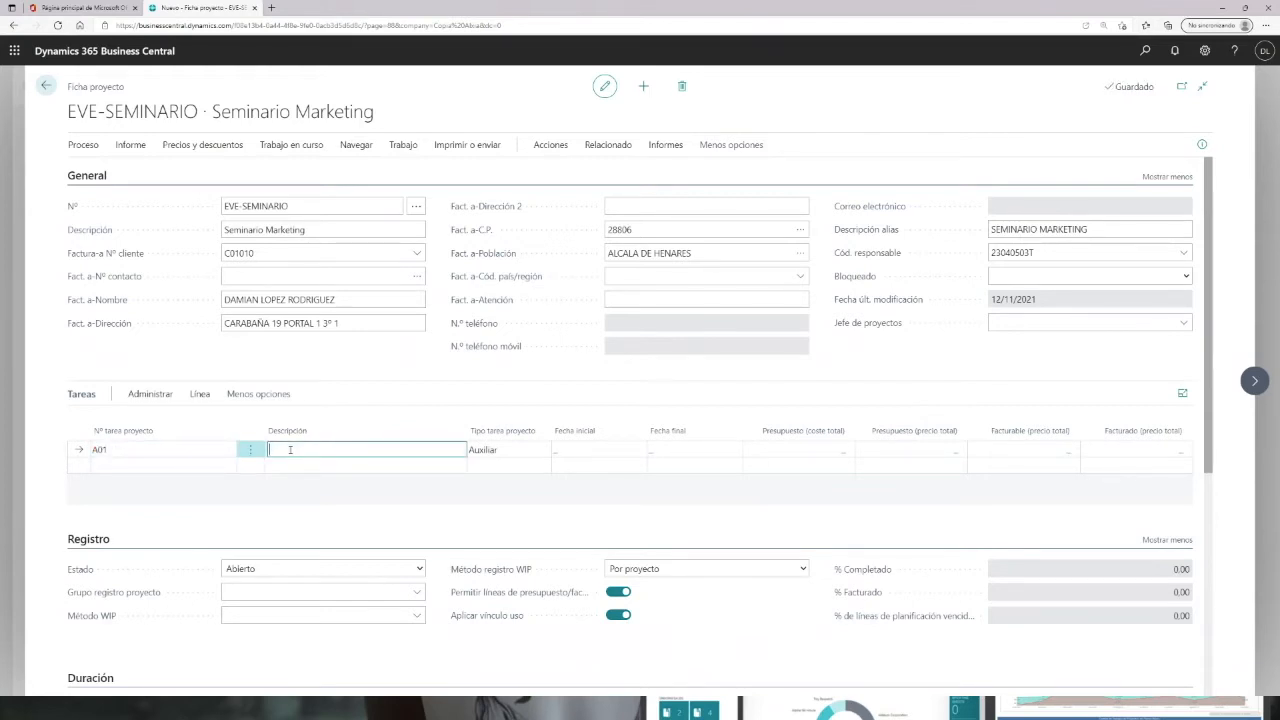
pyautogui.write('Partida Servicios')
pyautogui.press('Tab')
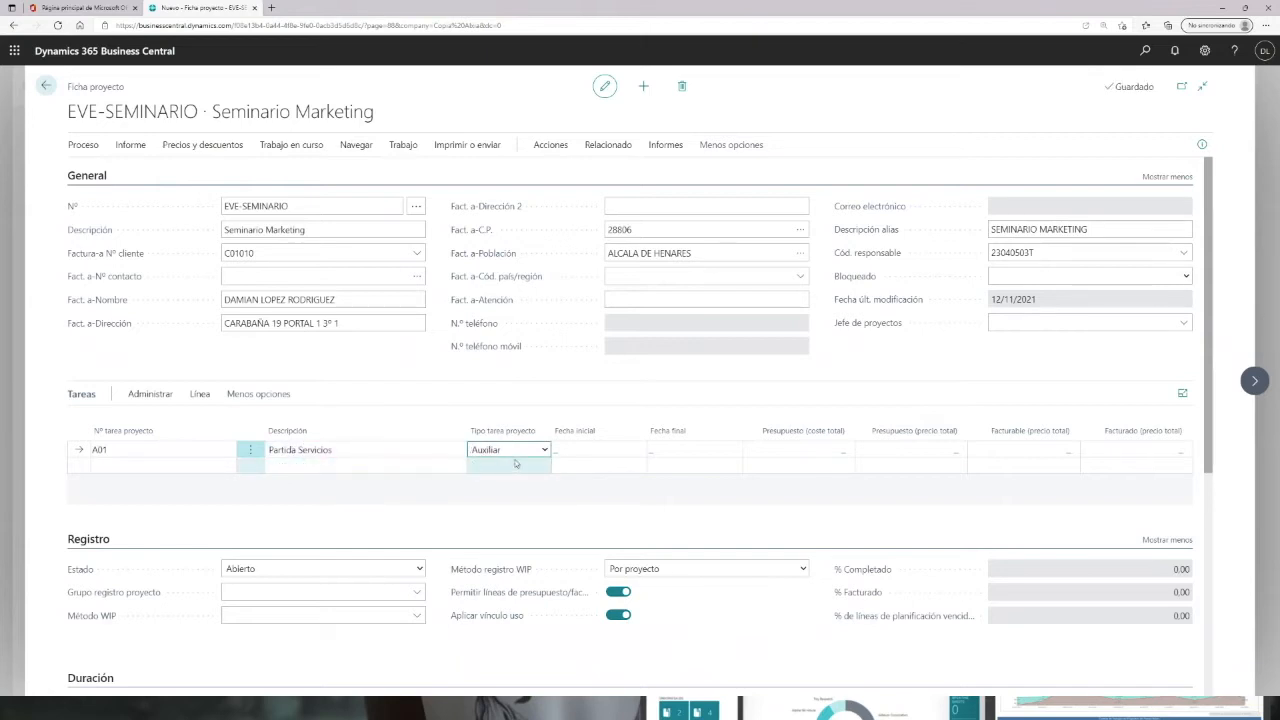
pyautogui.click(546, 451)
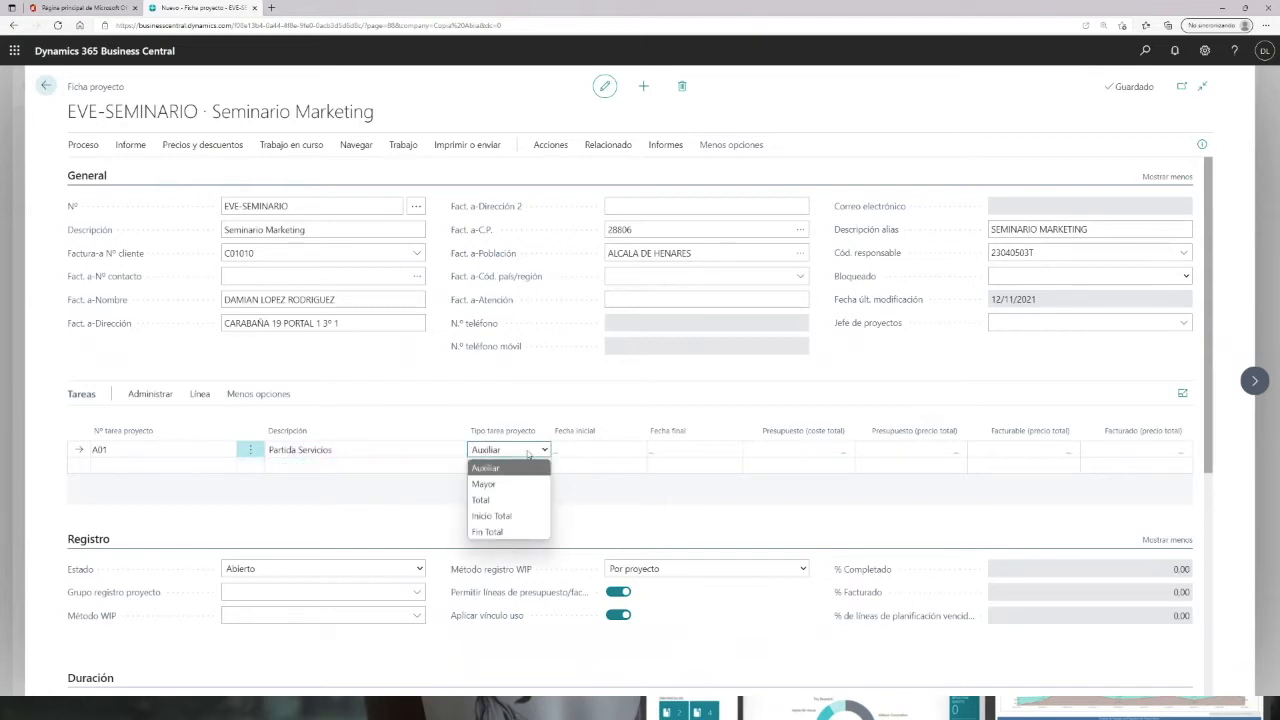
pyautogui.click(497, 517)
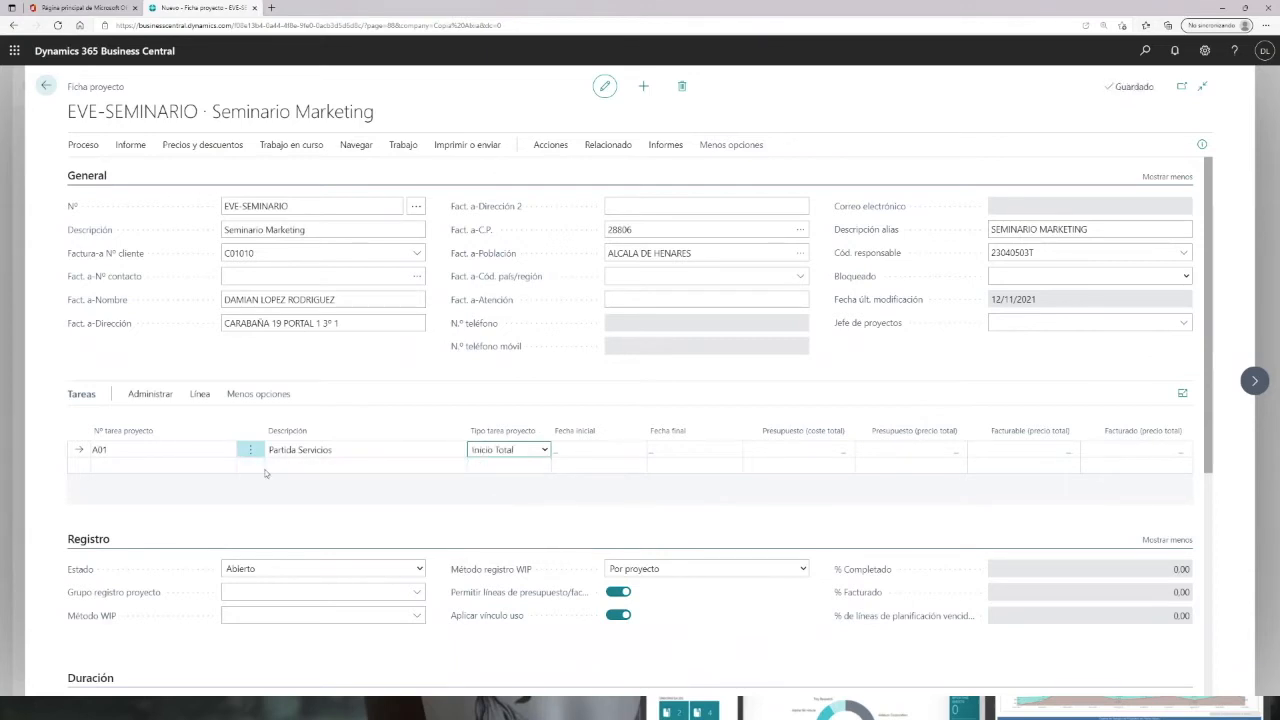
# Step: Renumber the first task as A00 and confirm the key change
pyautogui.click(108, 469)
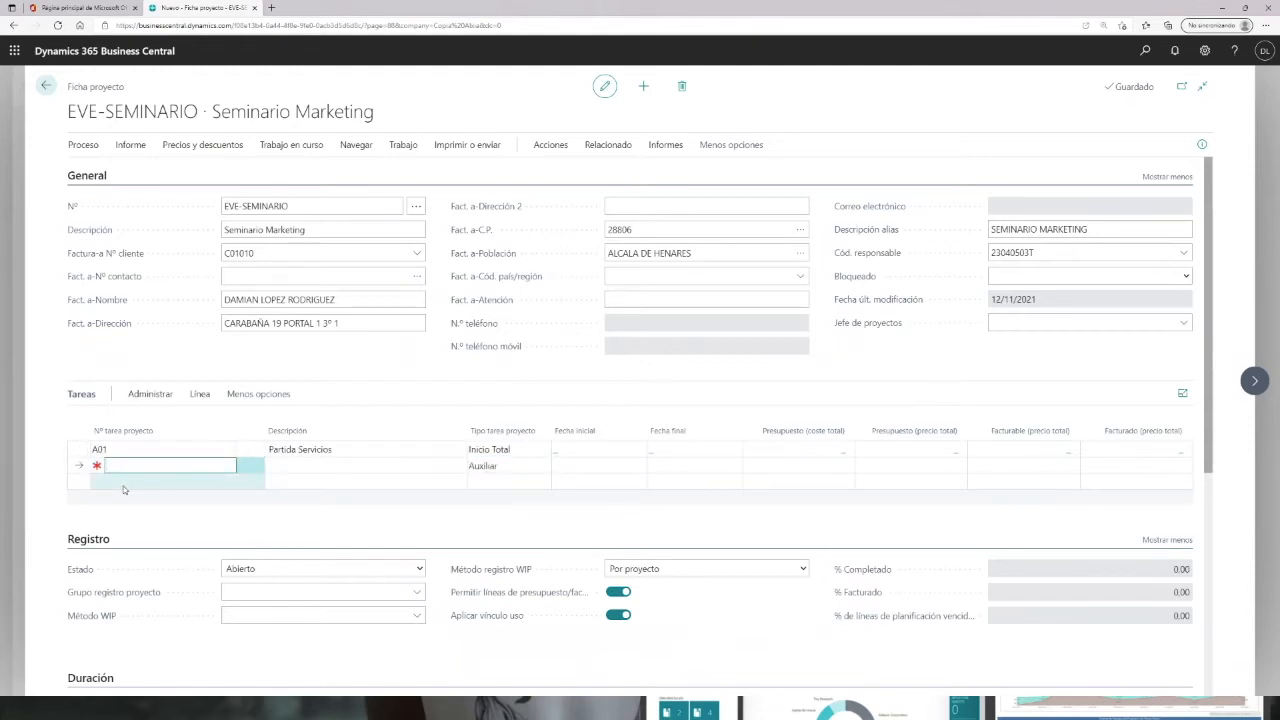
pyautogui.click(111, 449)
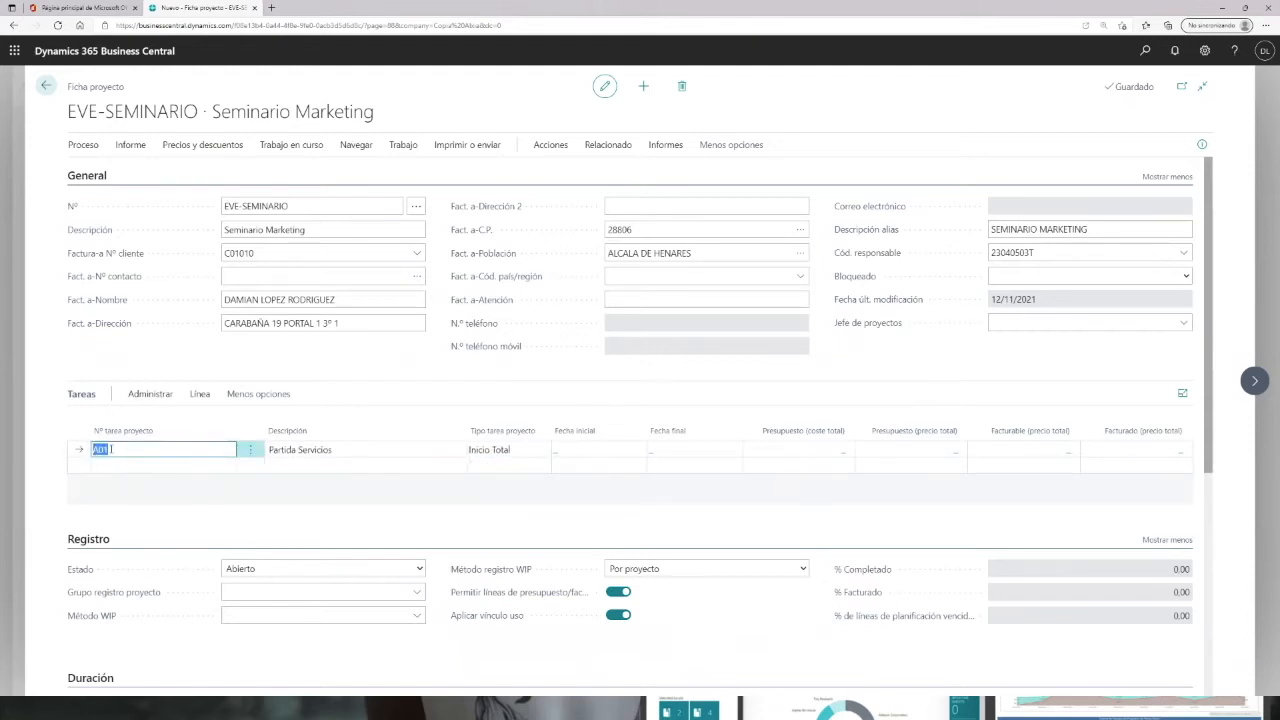
pyautogui.write('0')
pyautogui.click(110, 467)
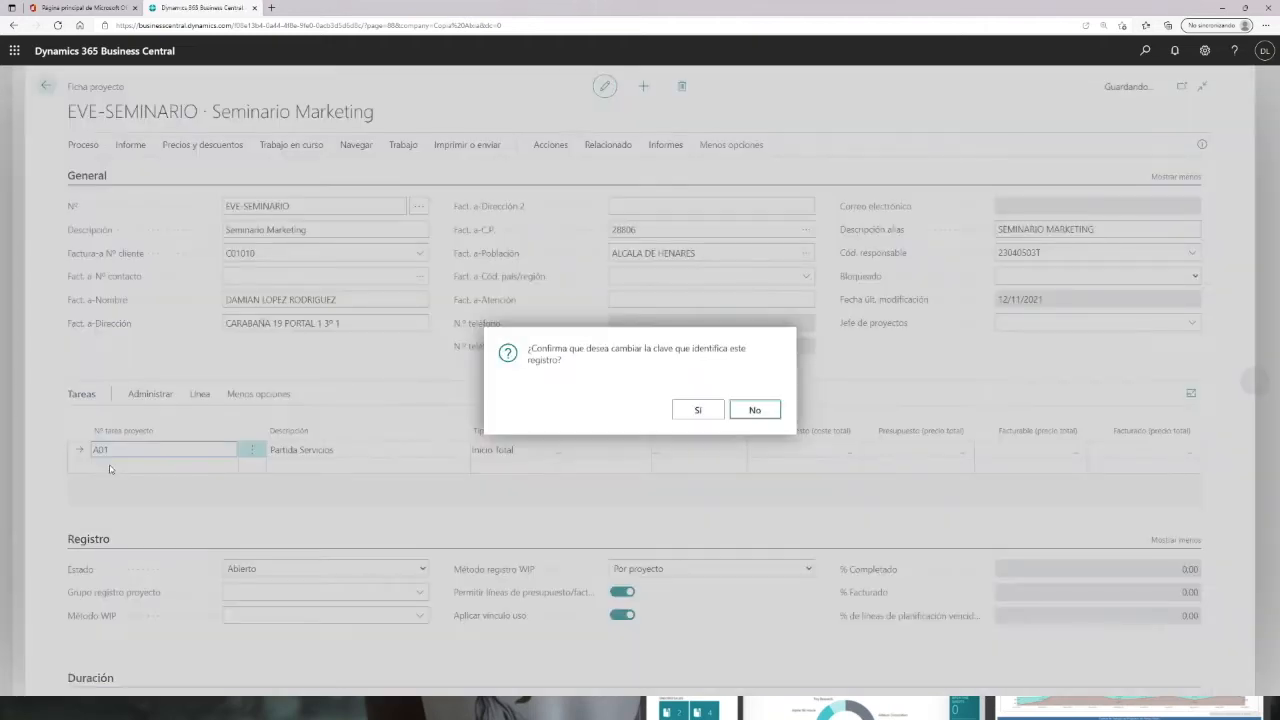
pyautogui.click(684, 411)
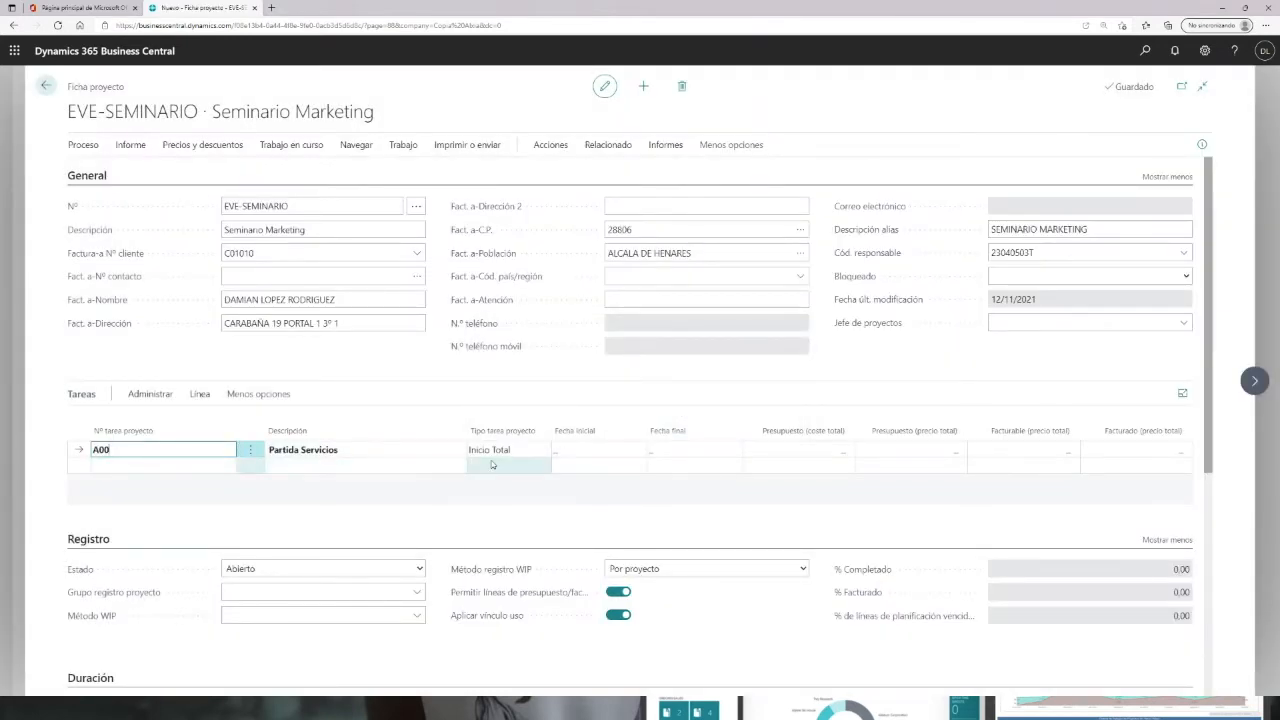
# Step: Add task A01 described as Servicios Externos
pyautogui.click(109, 468)
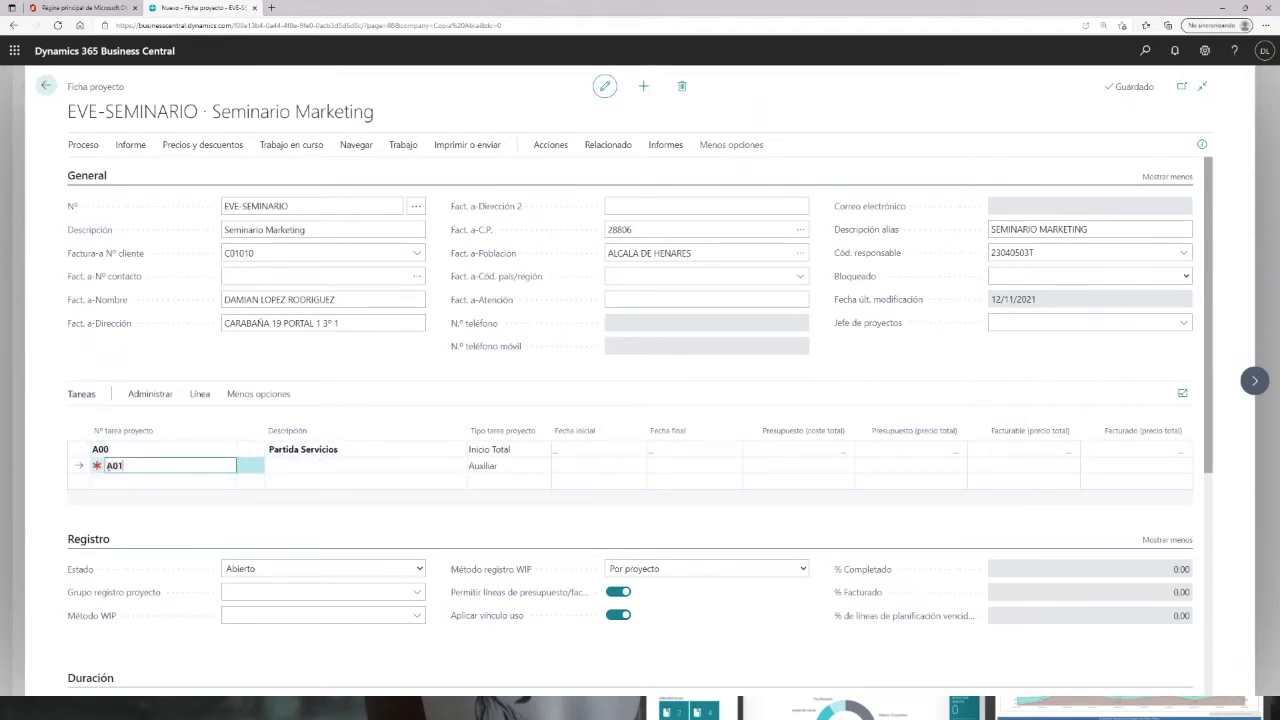
pyautogui.press('Tab')
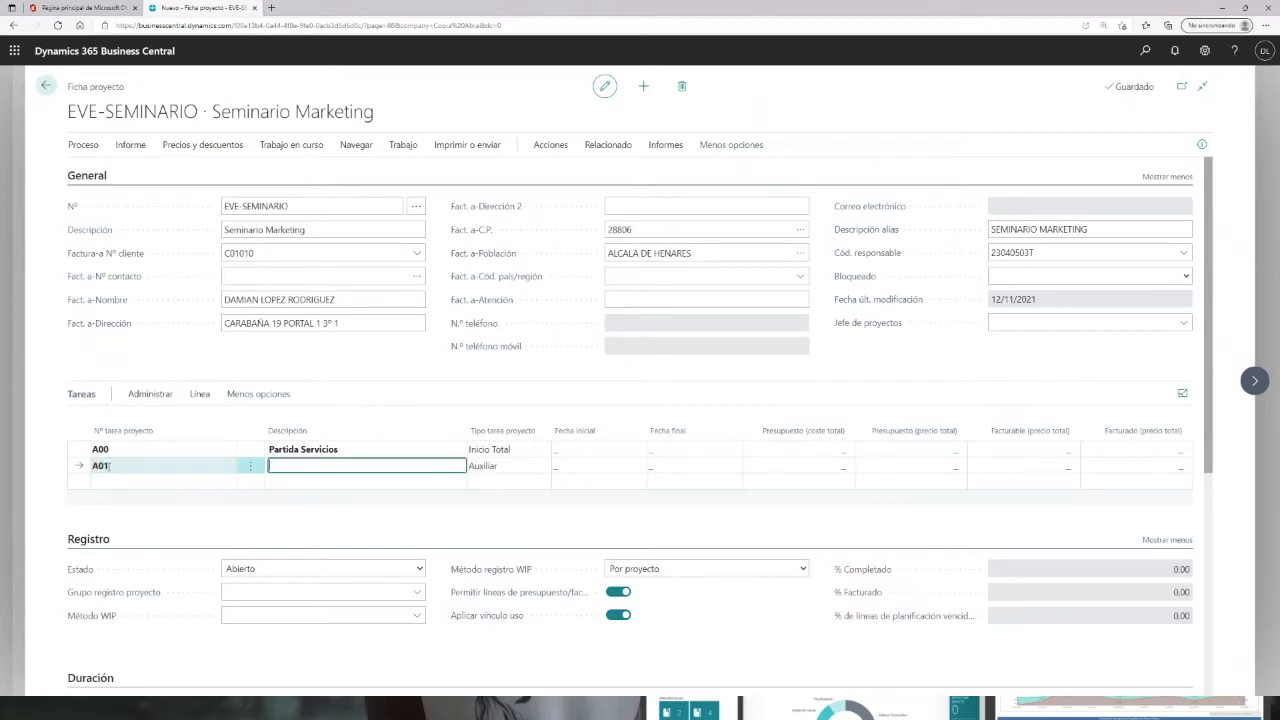
pyautogui.write('Servicios Externos')
pyautogui.press('Tab')
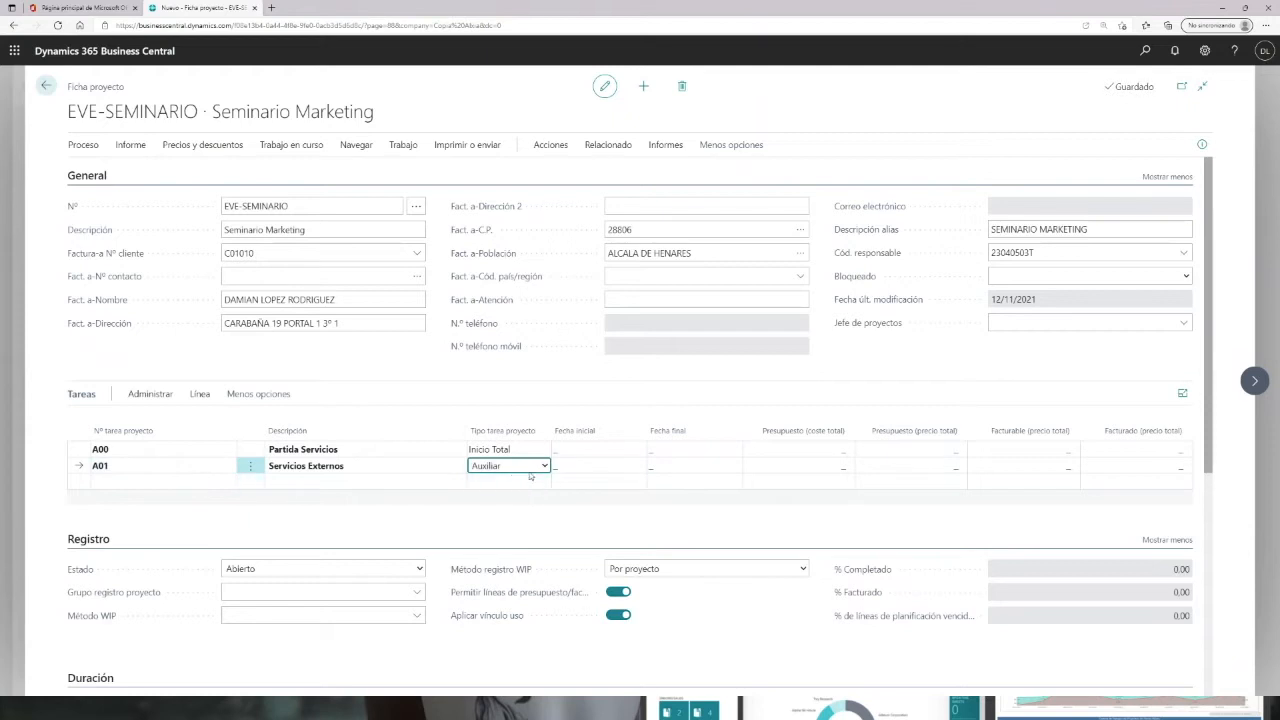
# Step: Add task A02 described as Servicios Internos
pyautogui.click(143, 486)
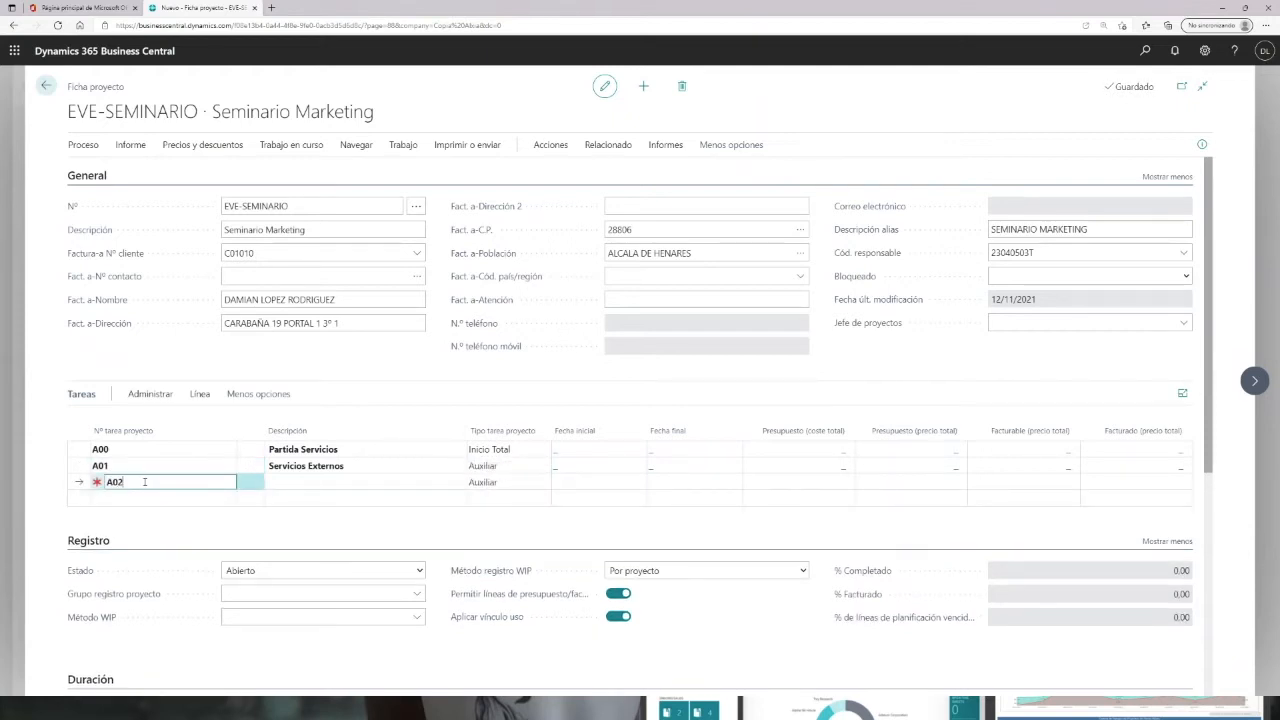
pyautogui.press('Tab')
pyautogui.write('Servicios Internos')
pyautogui.press('Tab')
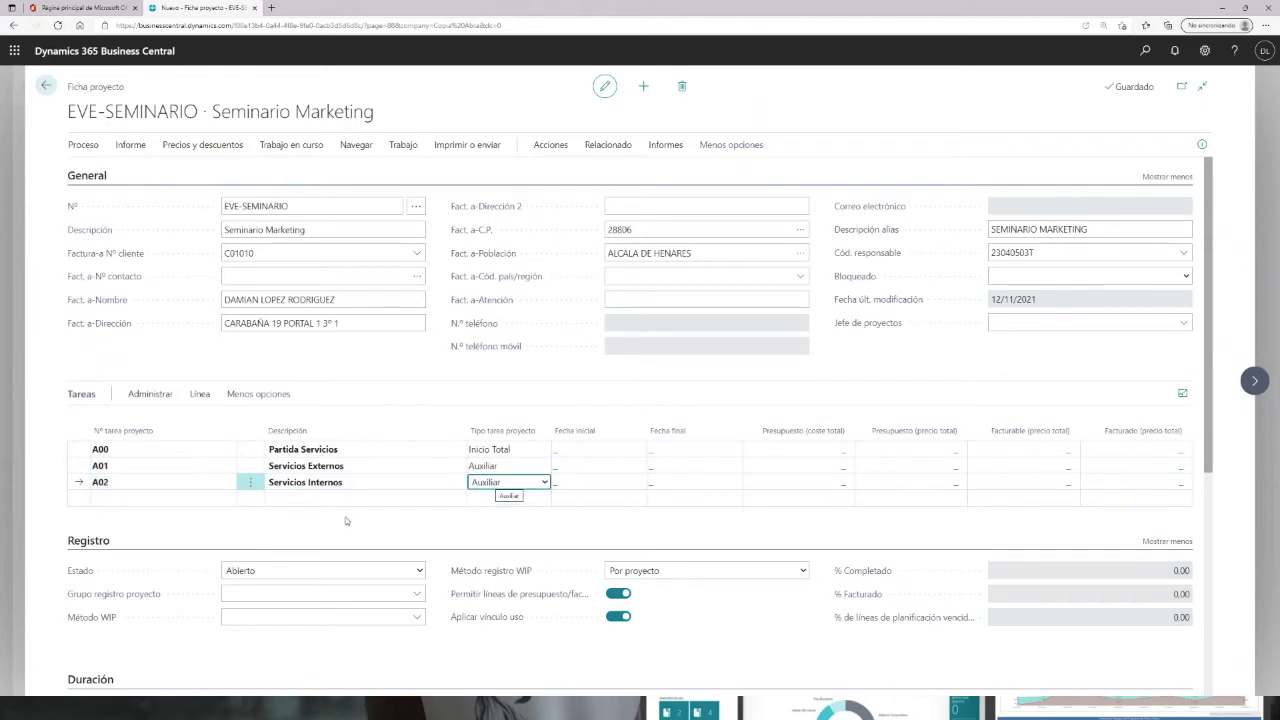
# Step: Add task A99 described as Total Servicios with task type Fin Total
pyautogui.click(141, 498)
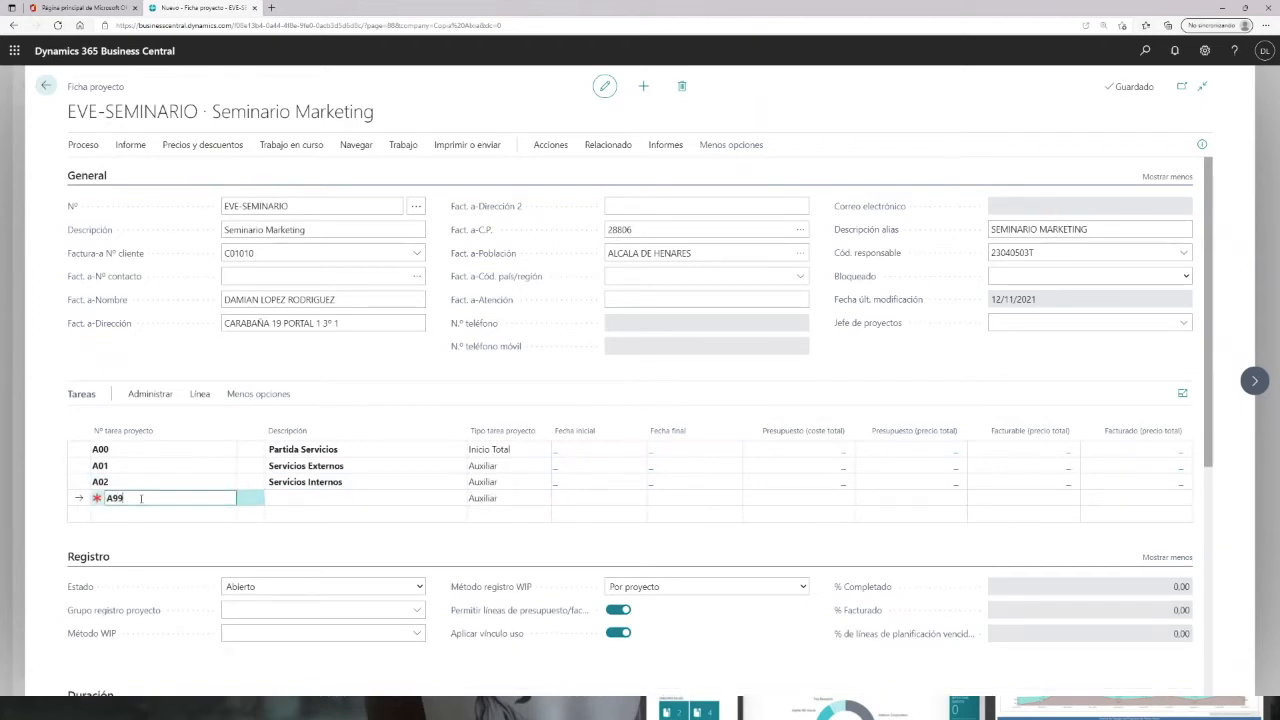
pyautogui.press('Tab')
pyautogui.write('To')
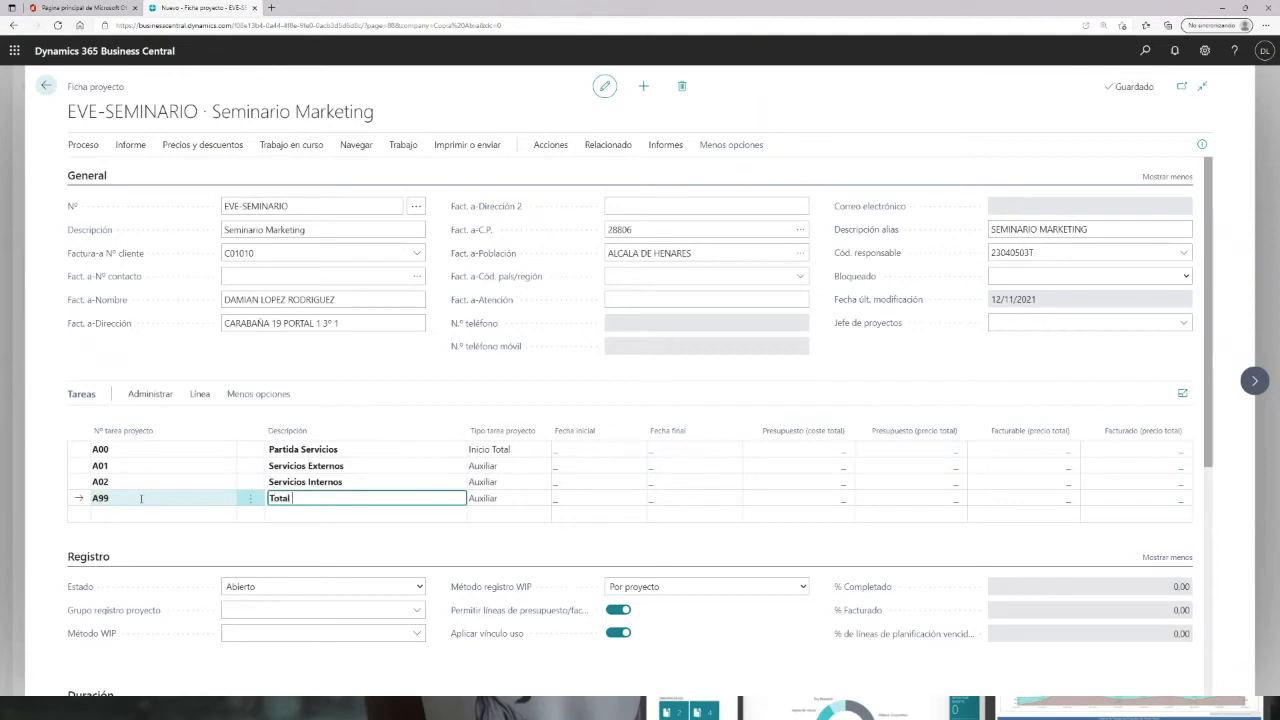
pyautogui.write('tal Servicios')
pyautogui.press('Tab')
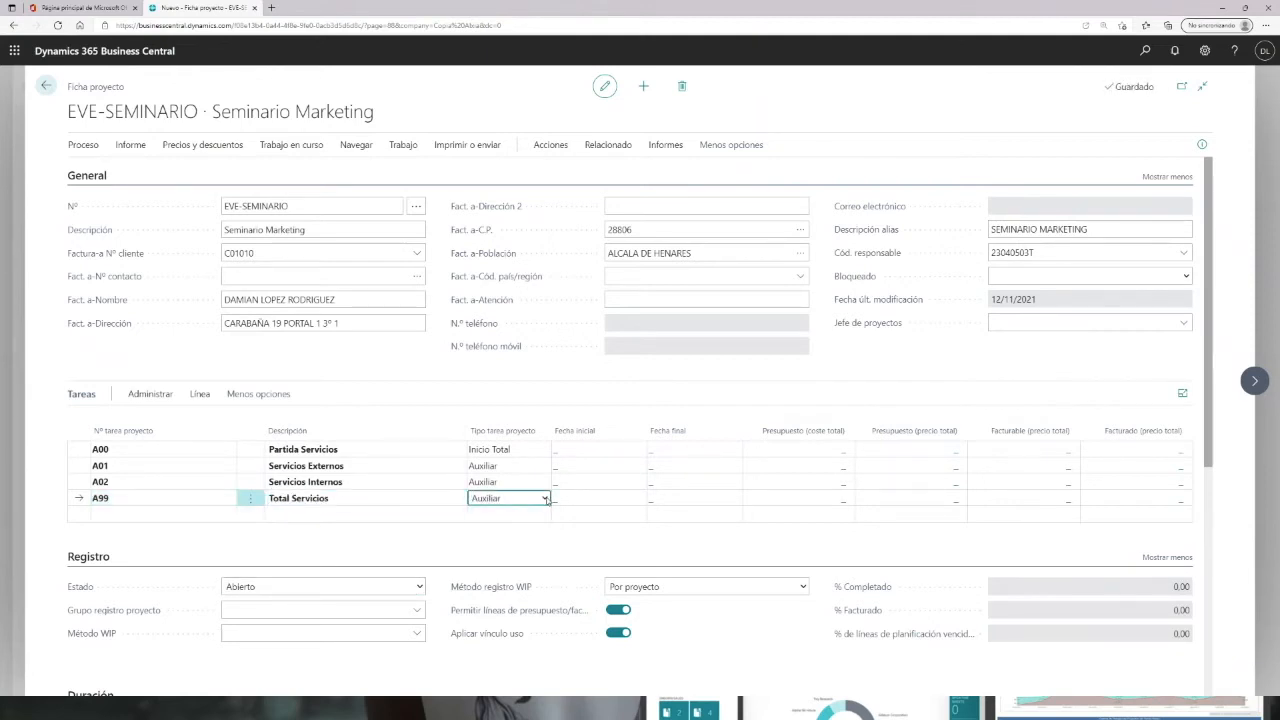
pyautogui.click(545, 498)
pyautogui.click(499, 581)
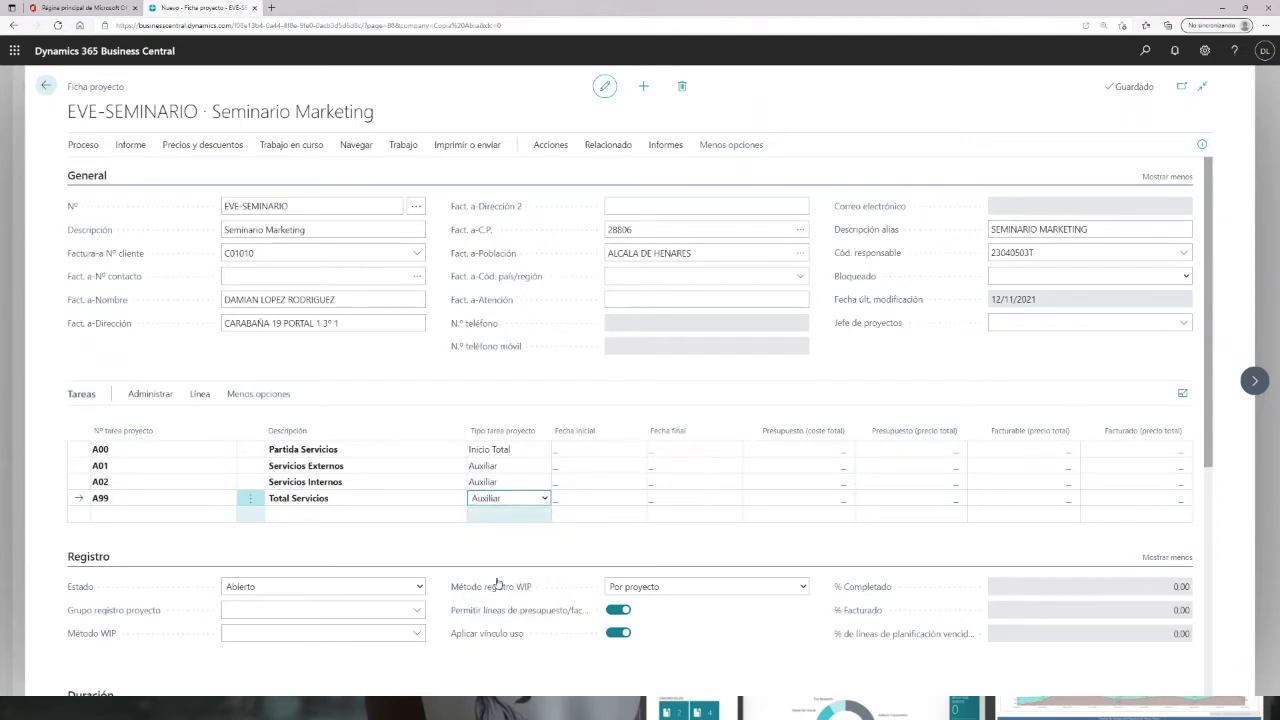
# Step: Run Indentar tareas proyecto on the task list and confirm applying the indentation
pyautogui.click(200, 396)
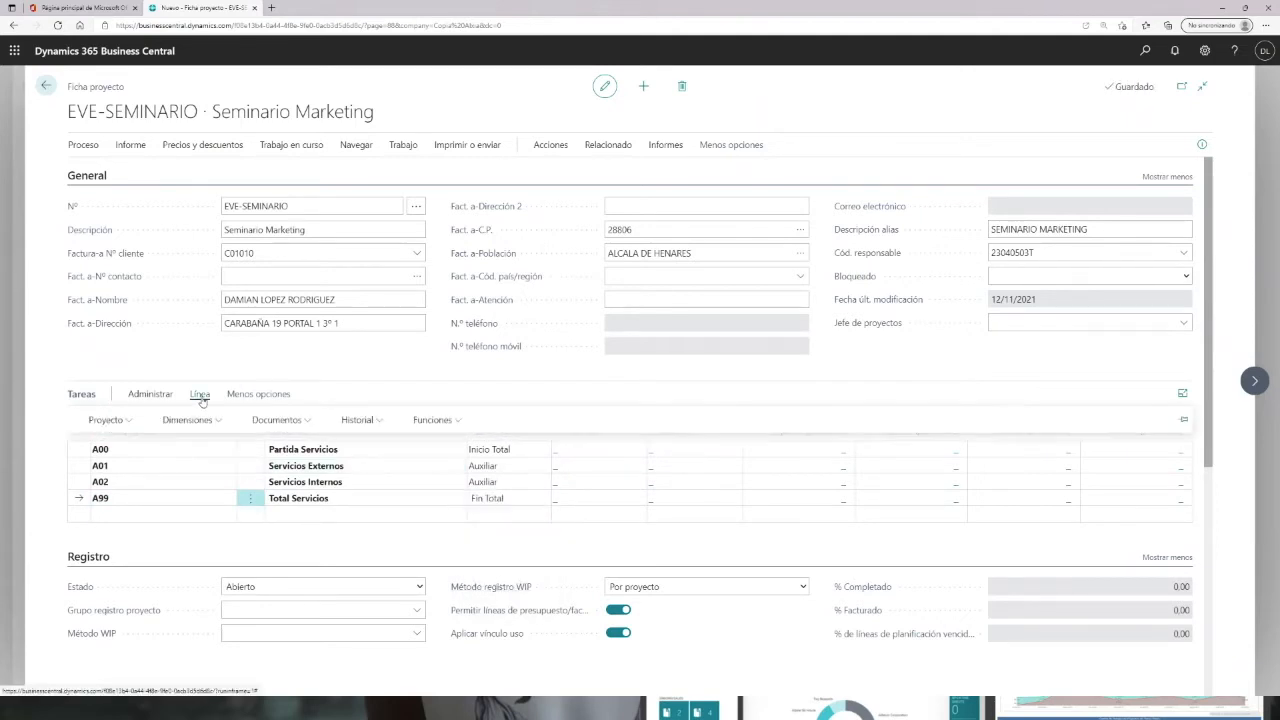
pyautogui.click(131, 421)
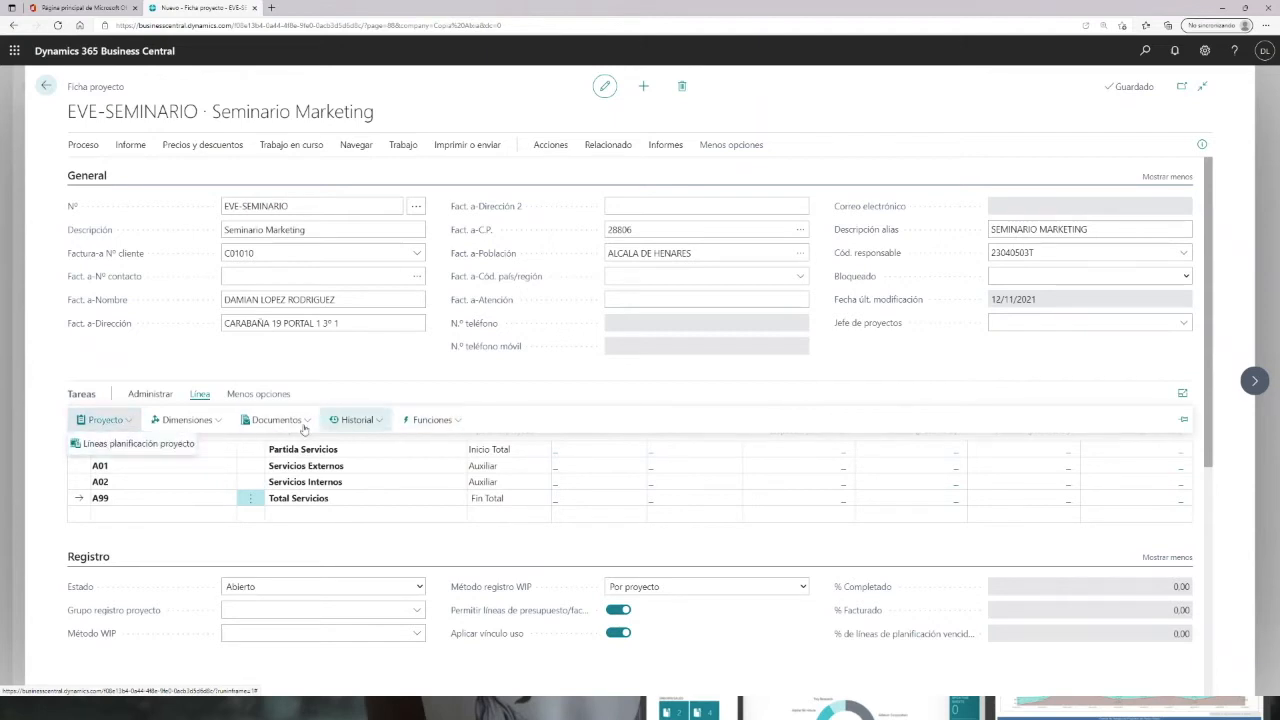
pyautogui.click(458, 422)
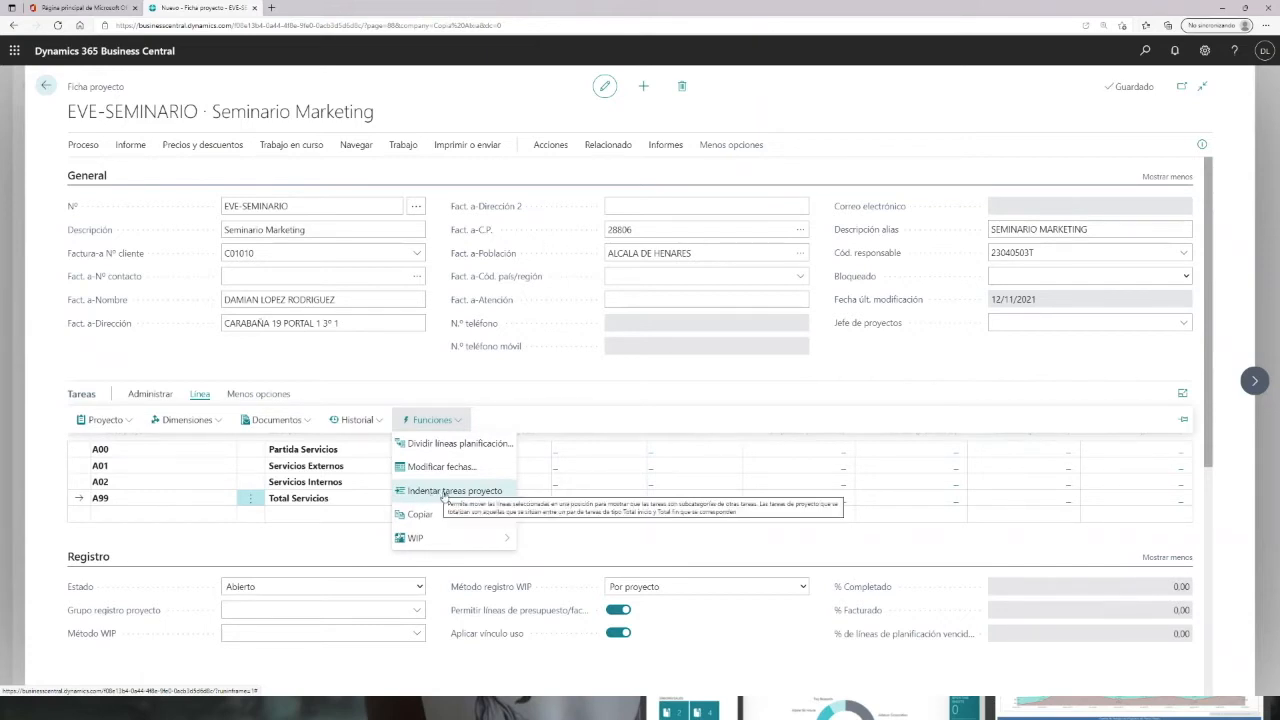
pyautogui.click(431, 491)
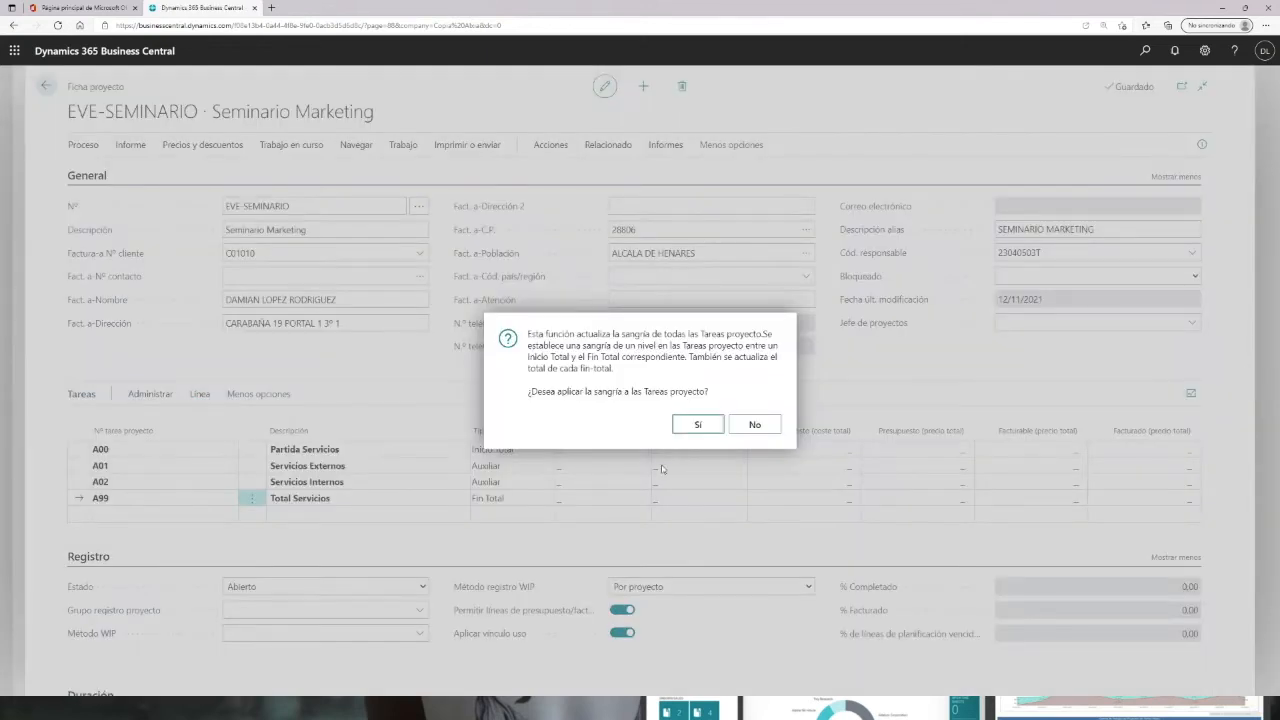
pyautogui.click(698, 424)
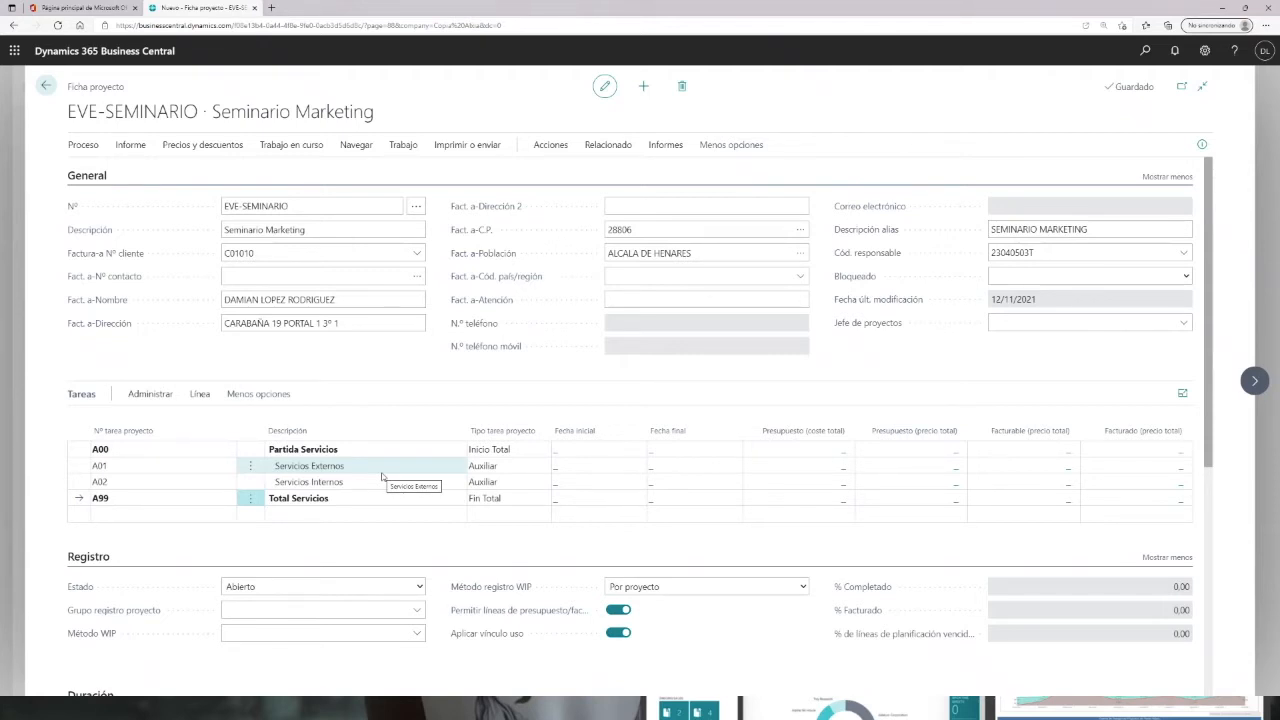
# Step: Add task B00 described as Productos with task type Inicio Total
pyautogui.click(116, 514)
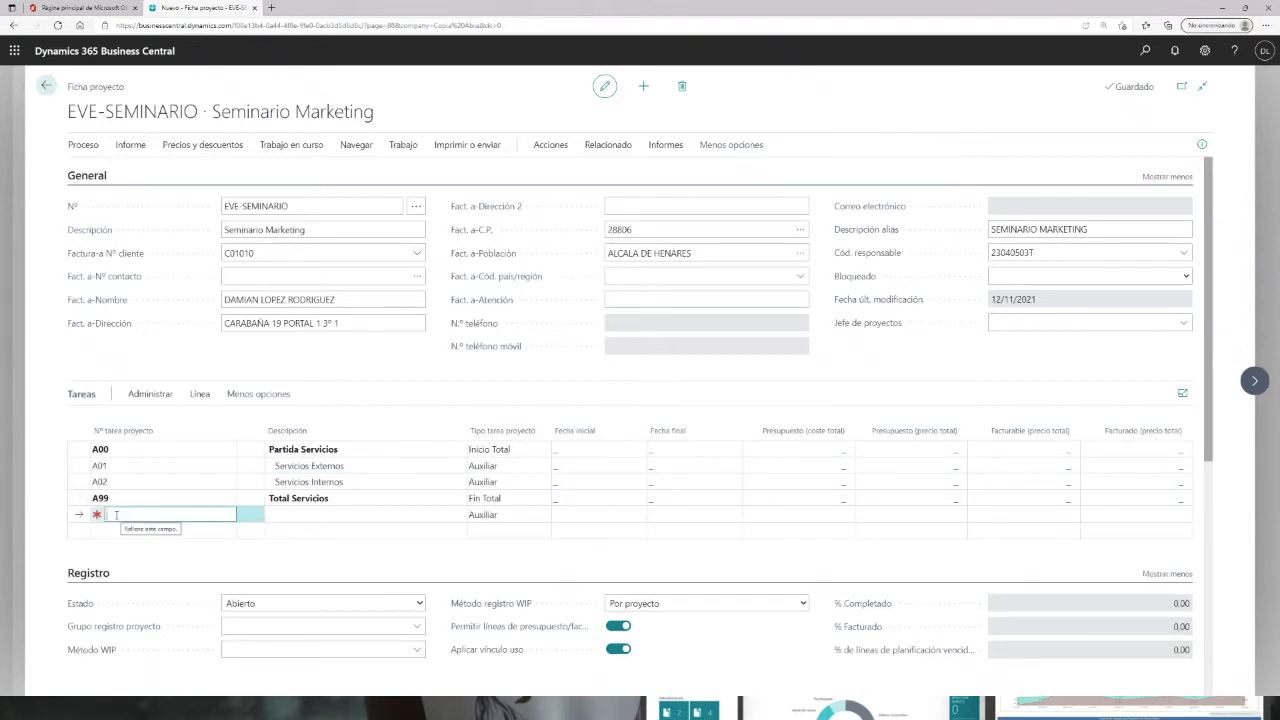
pyautogui.write('B00')
pyautogui.press('Tab')
pyautogui.write('P')
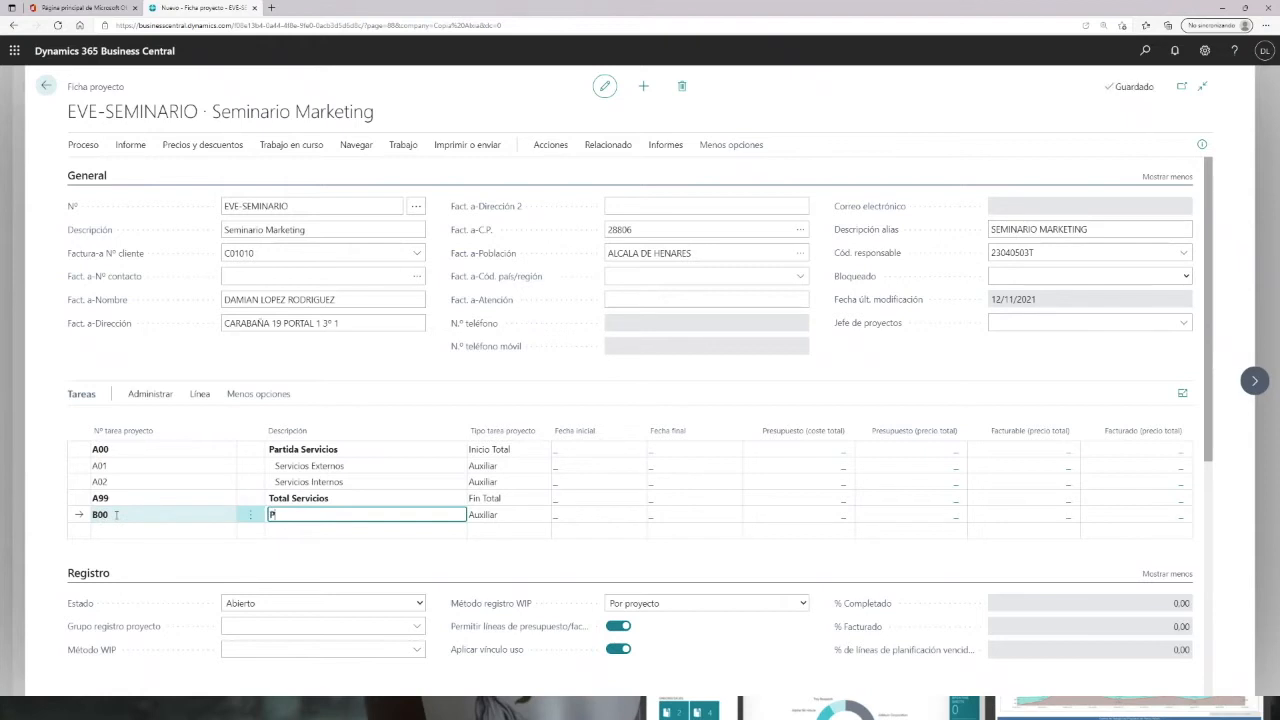
pyautogui.write('roductos')
pyautogui.press('Tab')
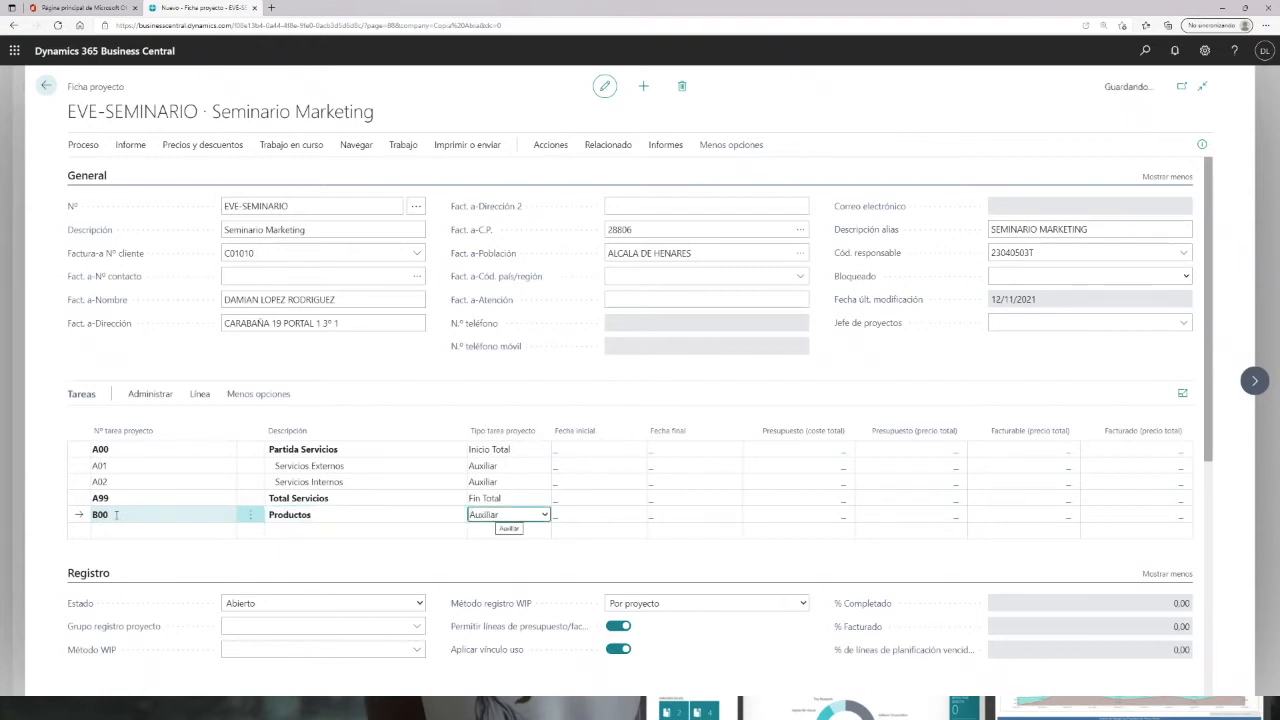
pyautogui.click(533, 511)
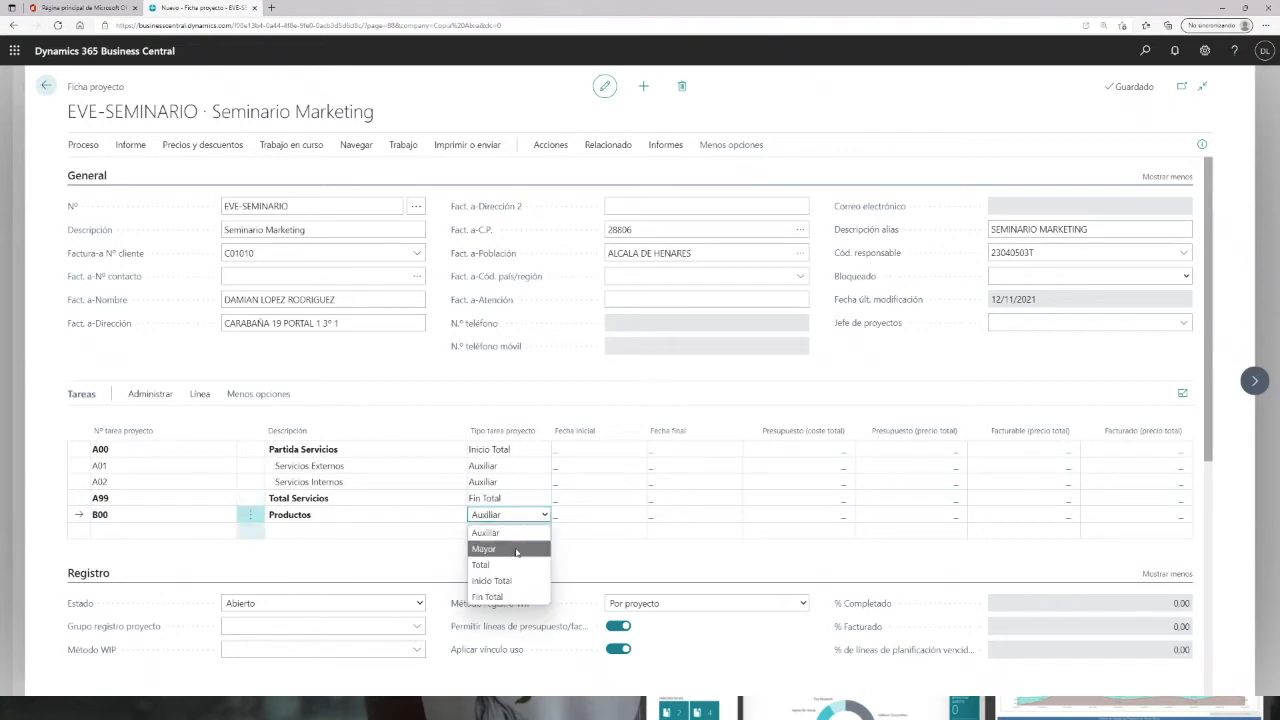
pyautogui.click(507, 580)
# Step: Add task B01 described as Merchandaising
pyautogui.click(190, 530)
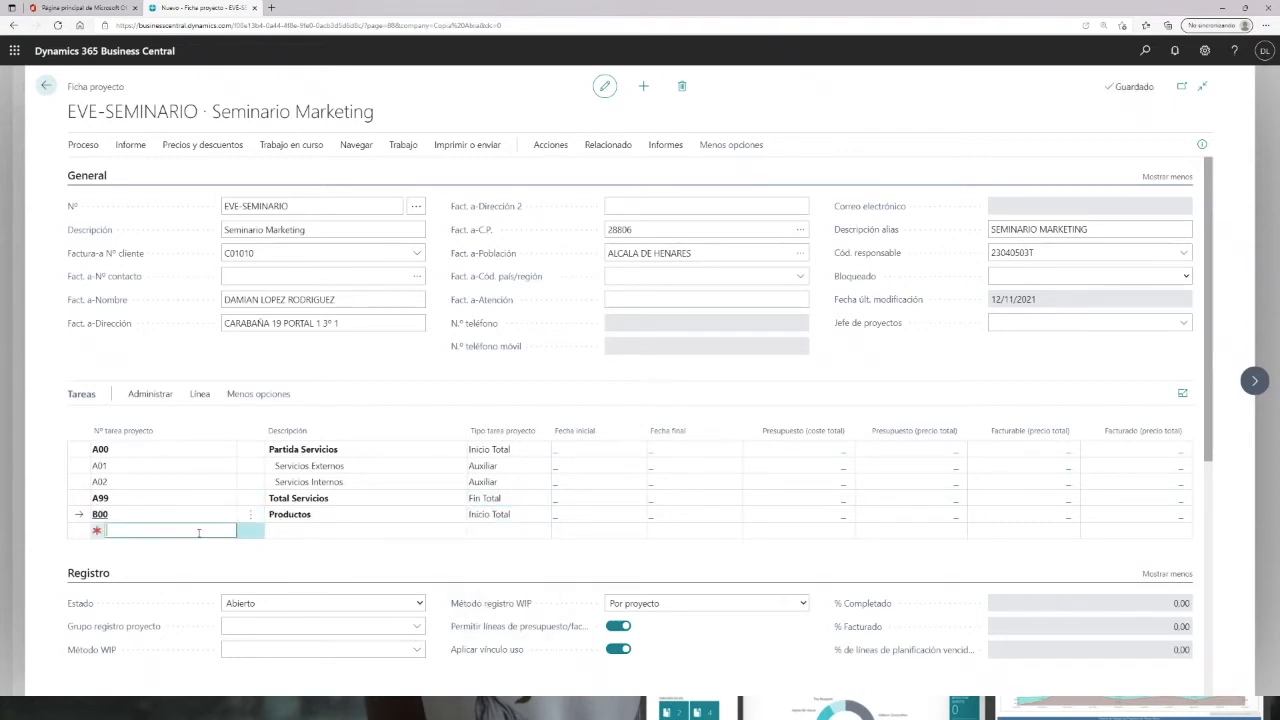
pyautogui.write('B')
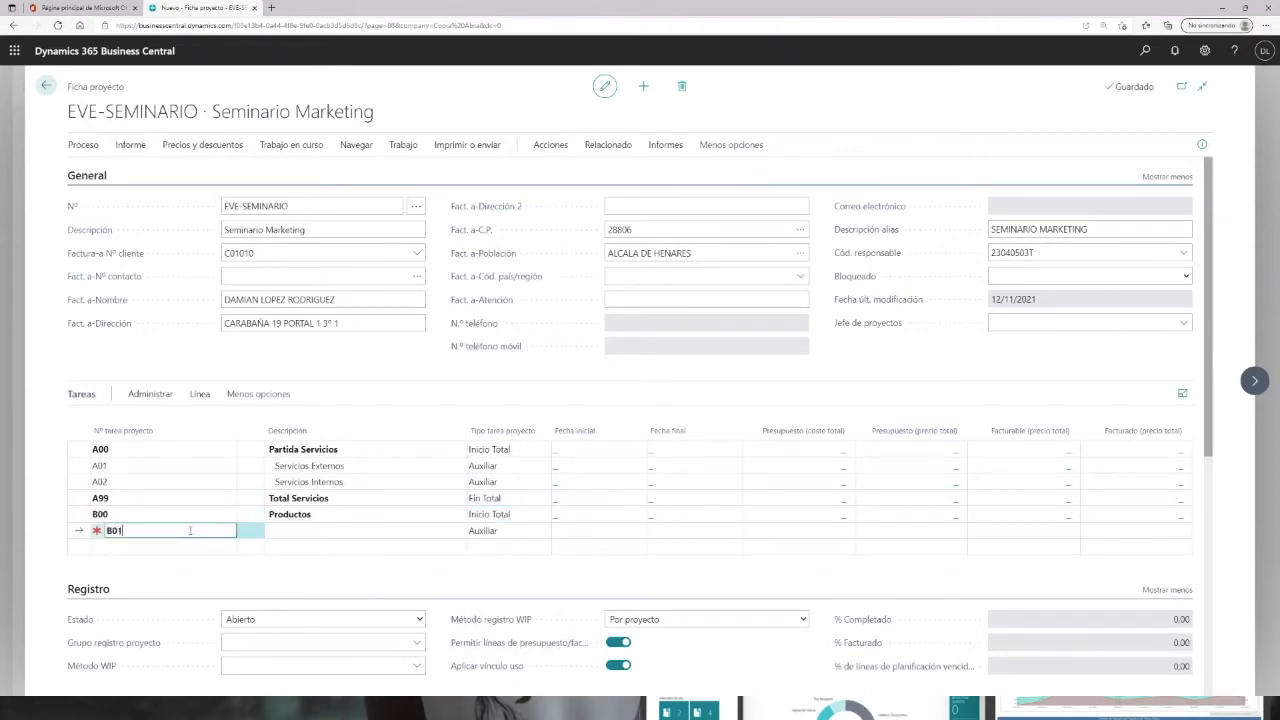
pyautogui.write('01')
pyautogui.press('Tab')
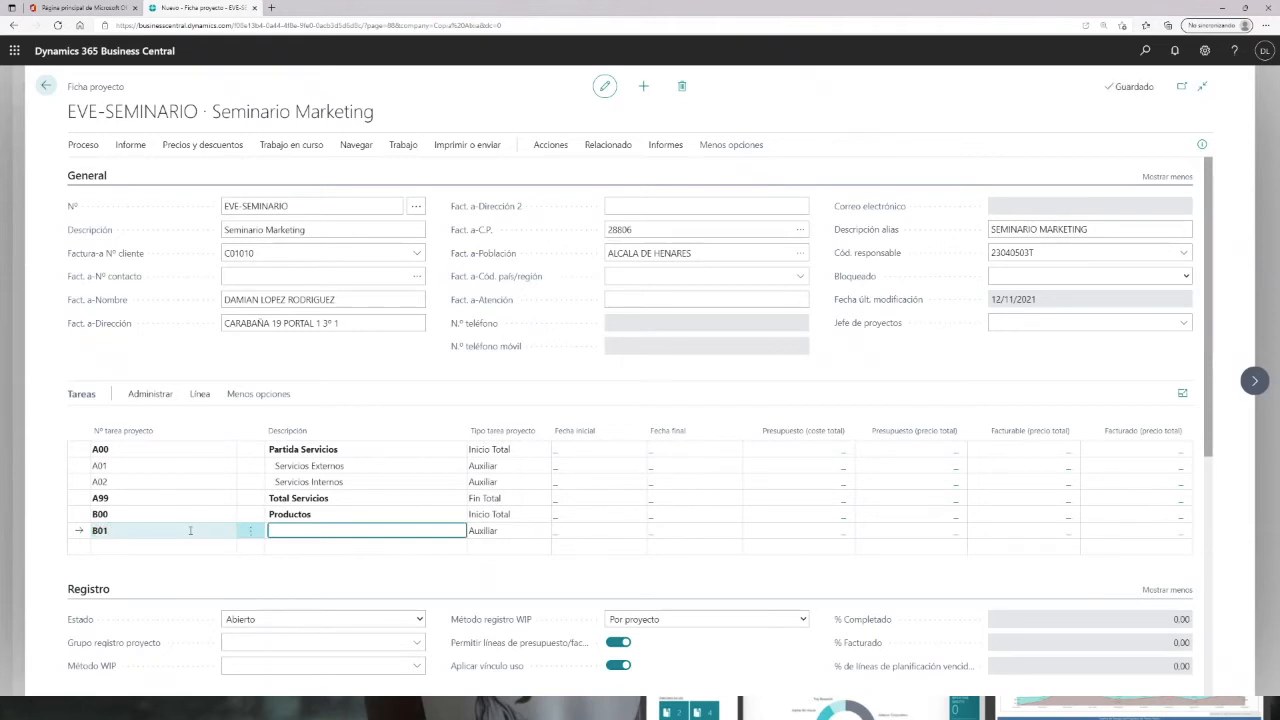
pyautogui.write('Merchandaising')
pyautogui.press('Tab')
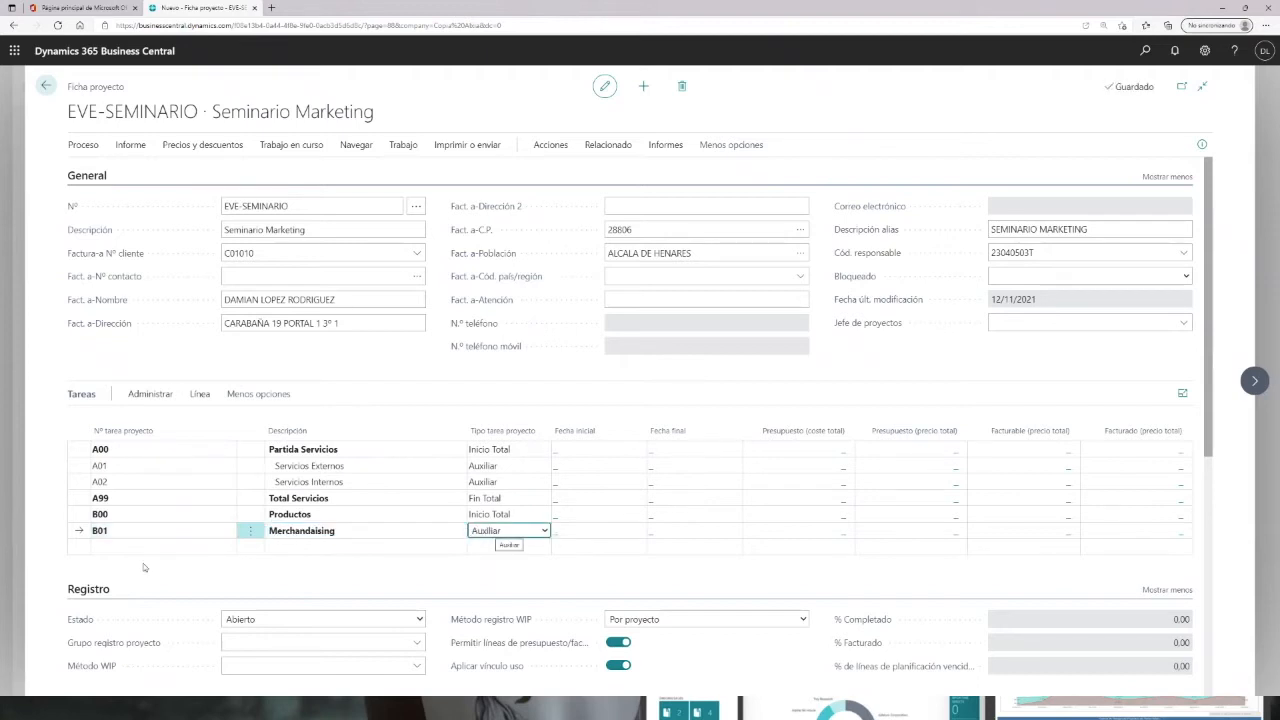
# Step: Add task B99 described as Total Productos with task type Fin Total
pyautogui.click(128, 548)
pyautogui.write('B')
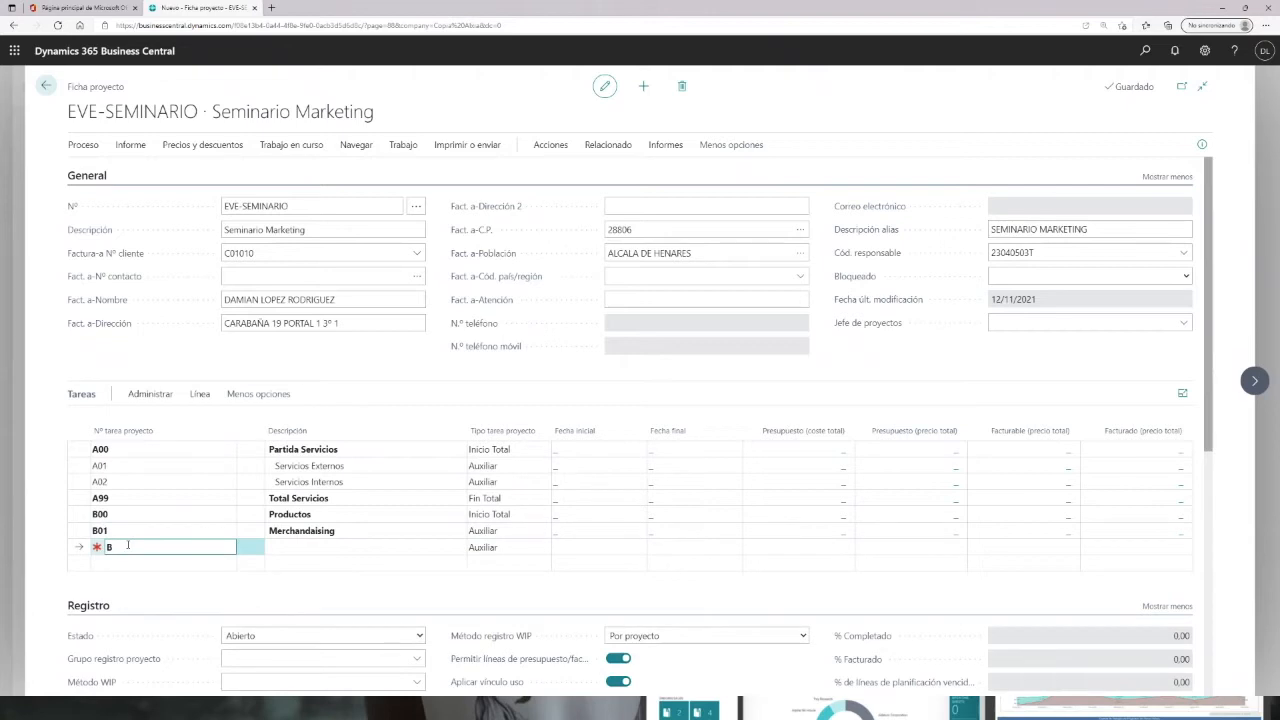
pyautogui.write('99')
pyautogui.press('Tab')
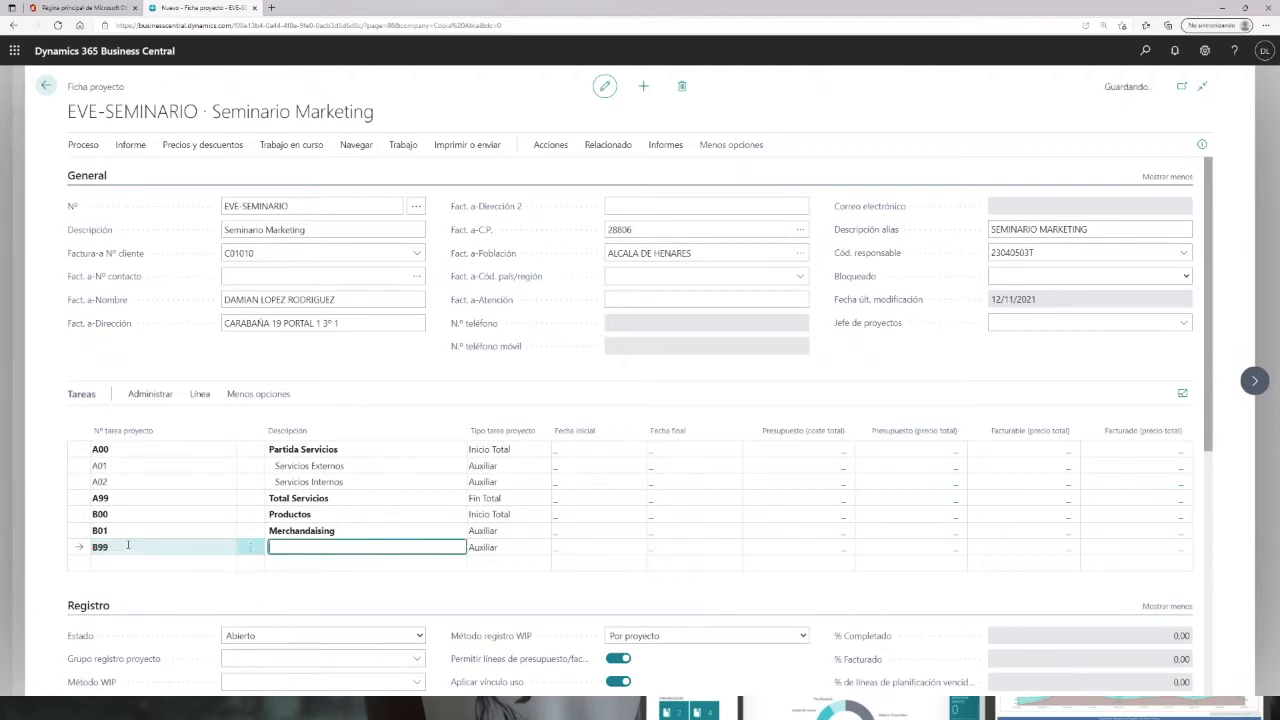
pyautogui.write('Total Productos')
pyautogui.press('Tab')
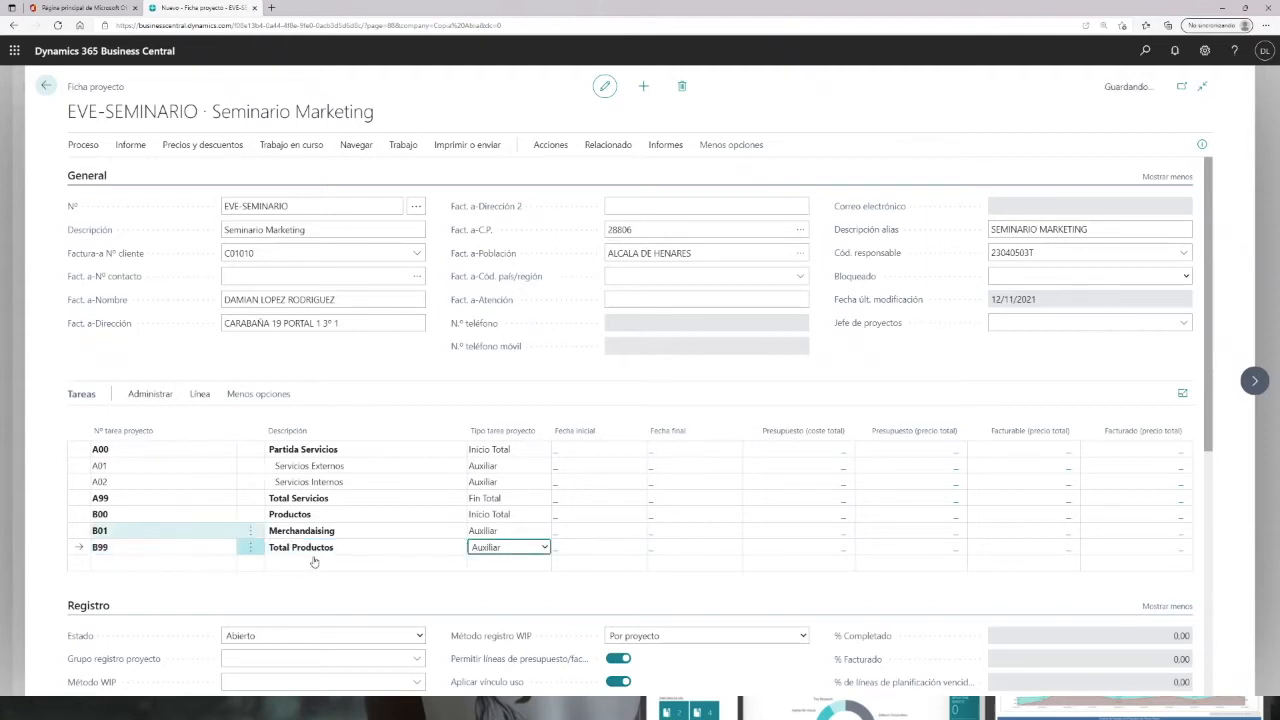
pyautogui.click(545, 548)
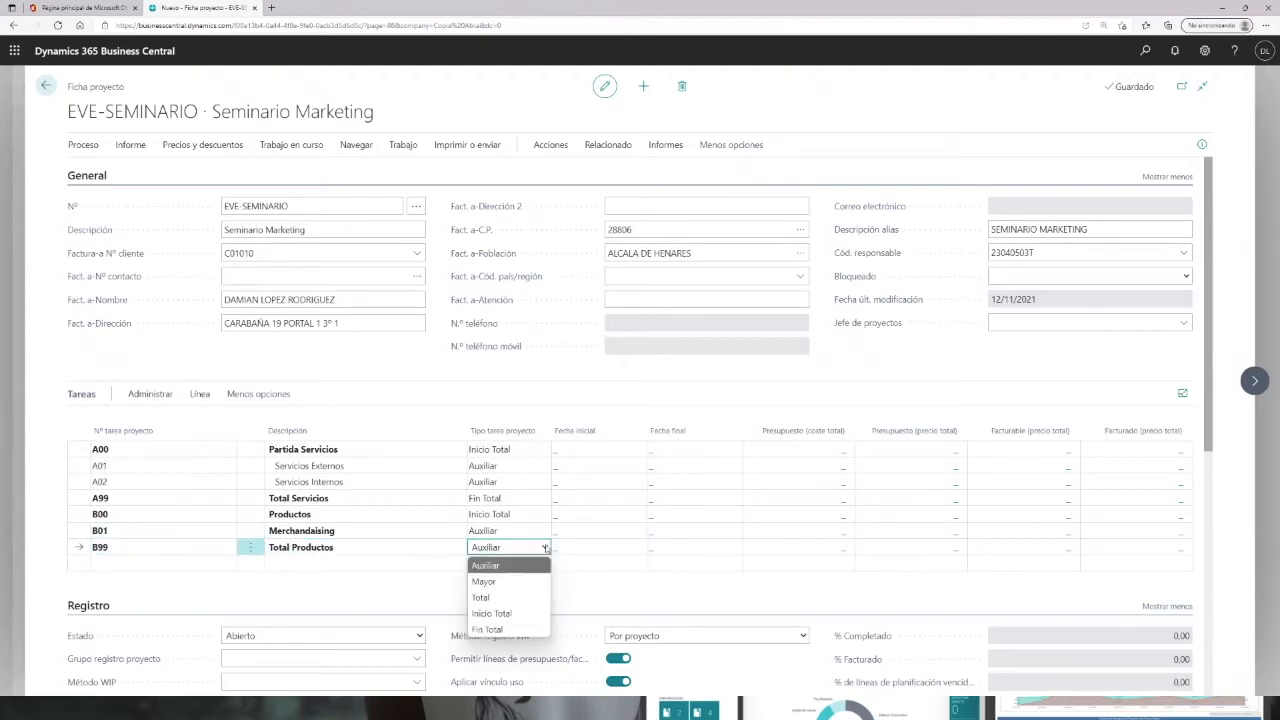
pyautogui.click(500, 629)
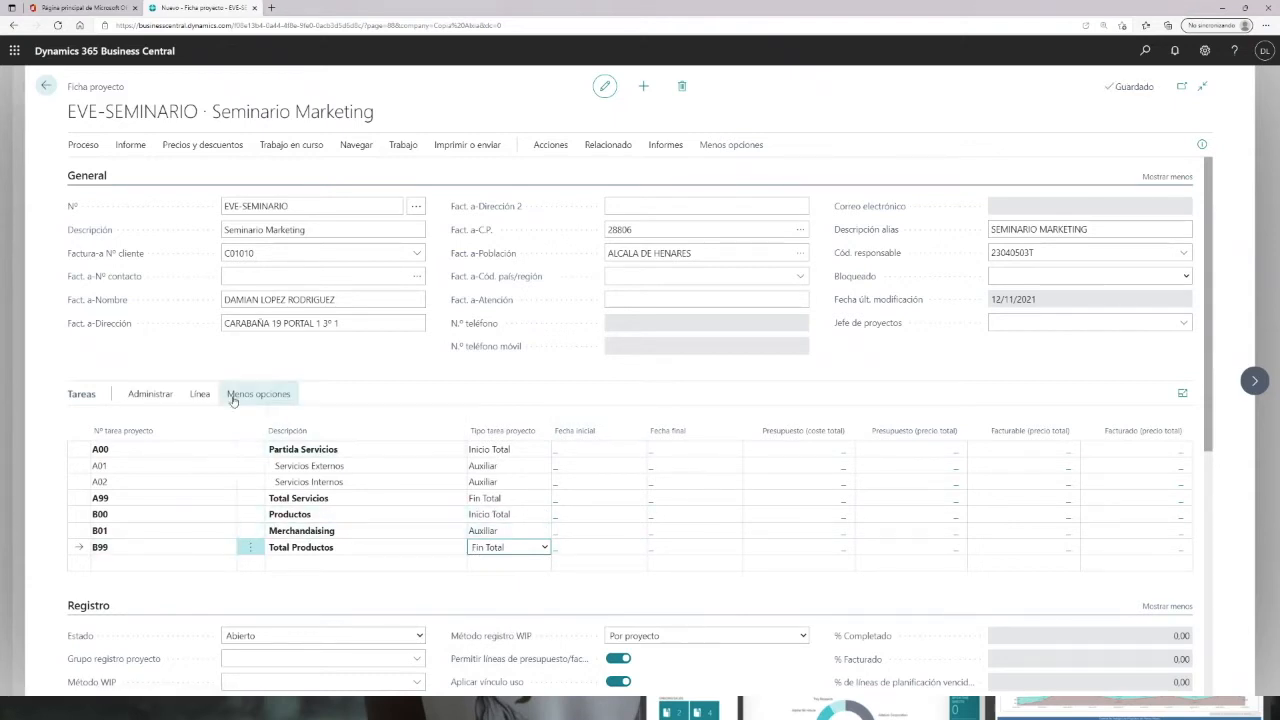
# Step: Reapply the project task indentation and confirm it
pyautogui.click(200, 396)
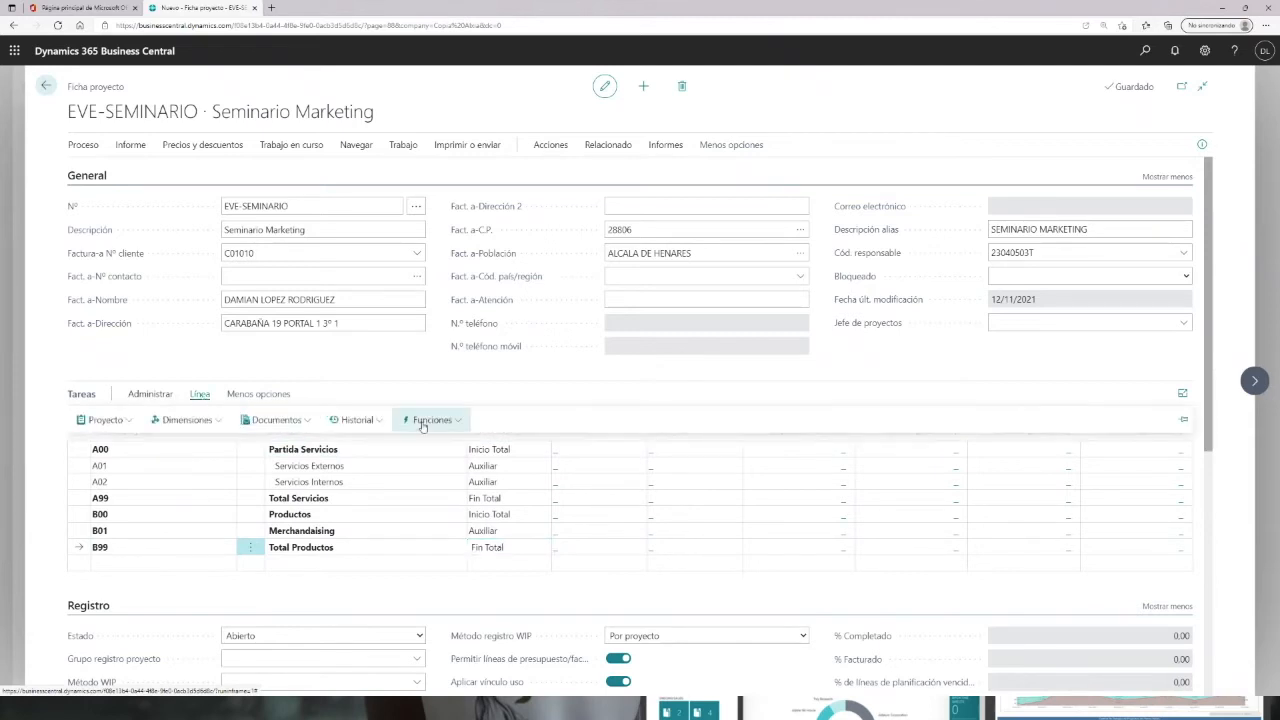
pyautogui.click(462, 422)
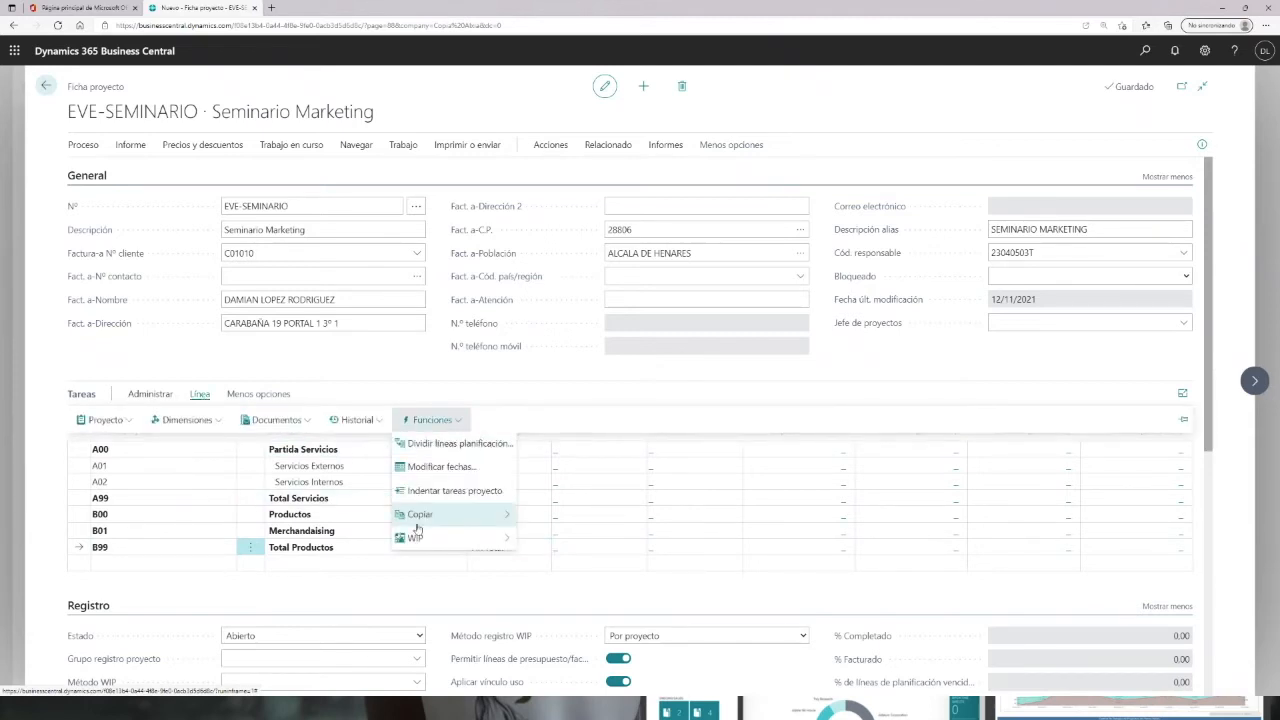
pyautogui.click(437, 495)
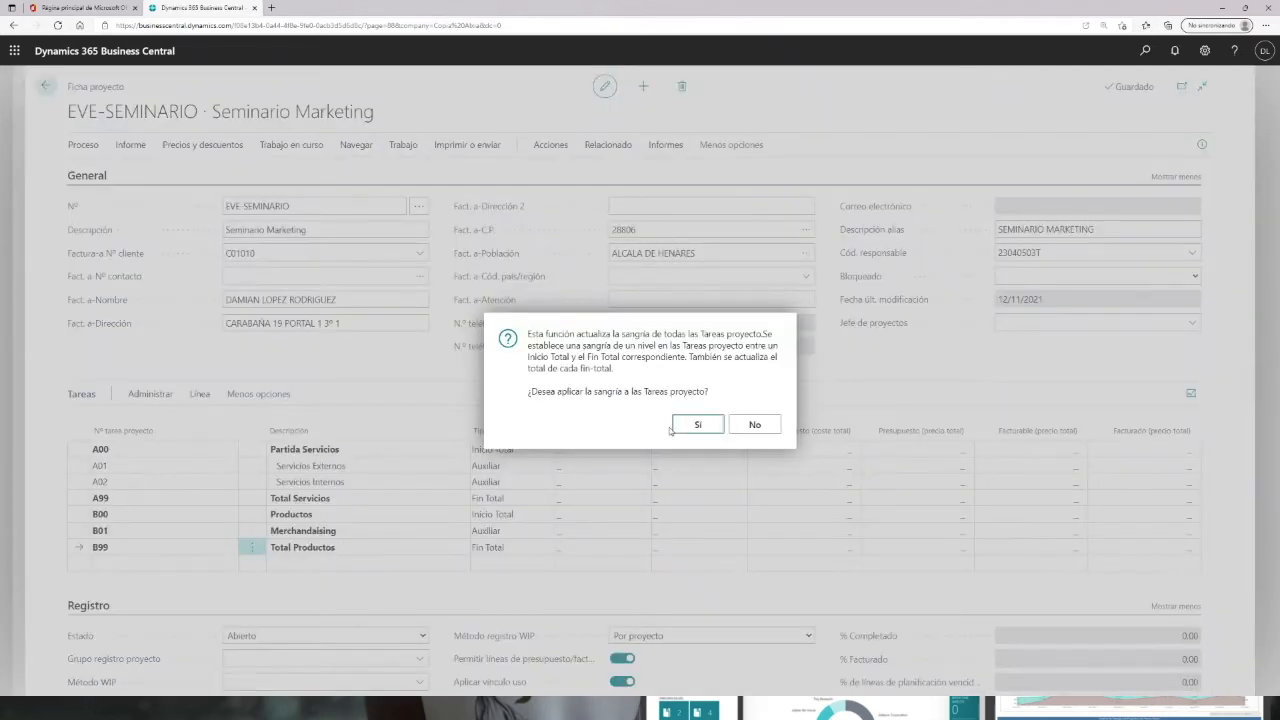
pyautogui.click(697, 425)
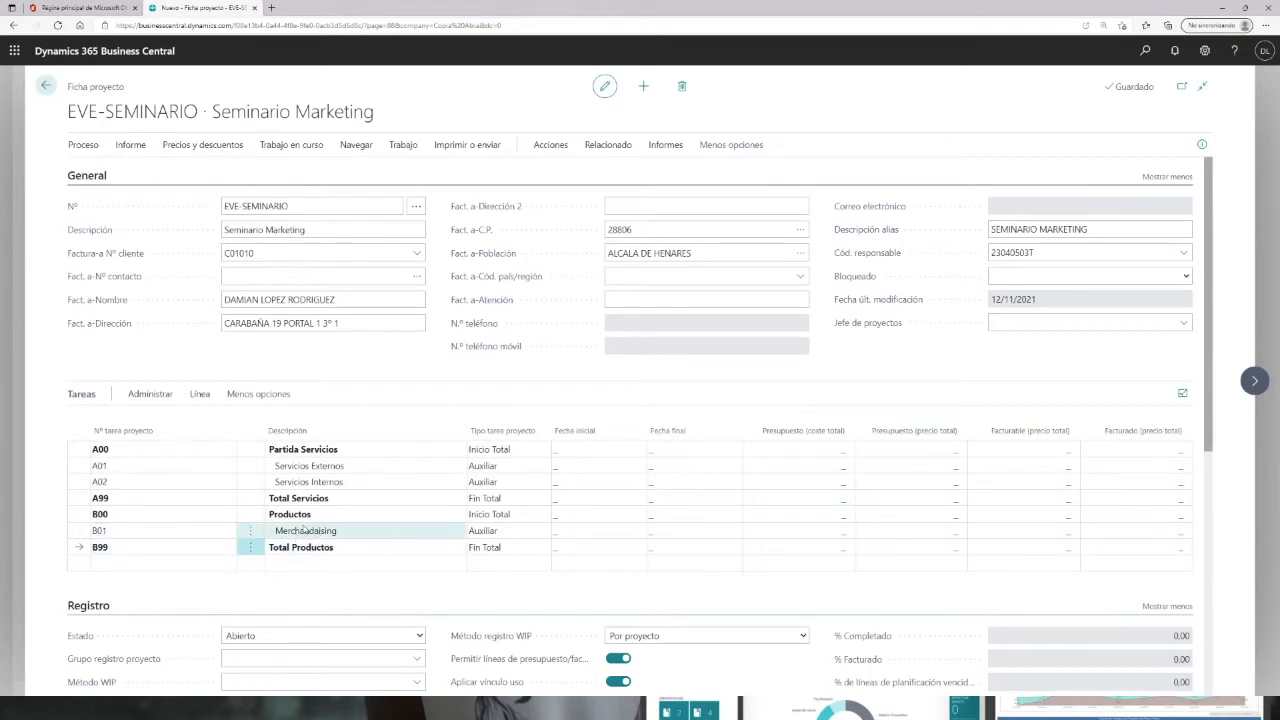
# Step: Add task B02 described as Otros productos
pyautogui.click(134, 563)
pyautogui.write('B')
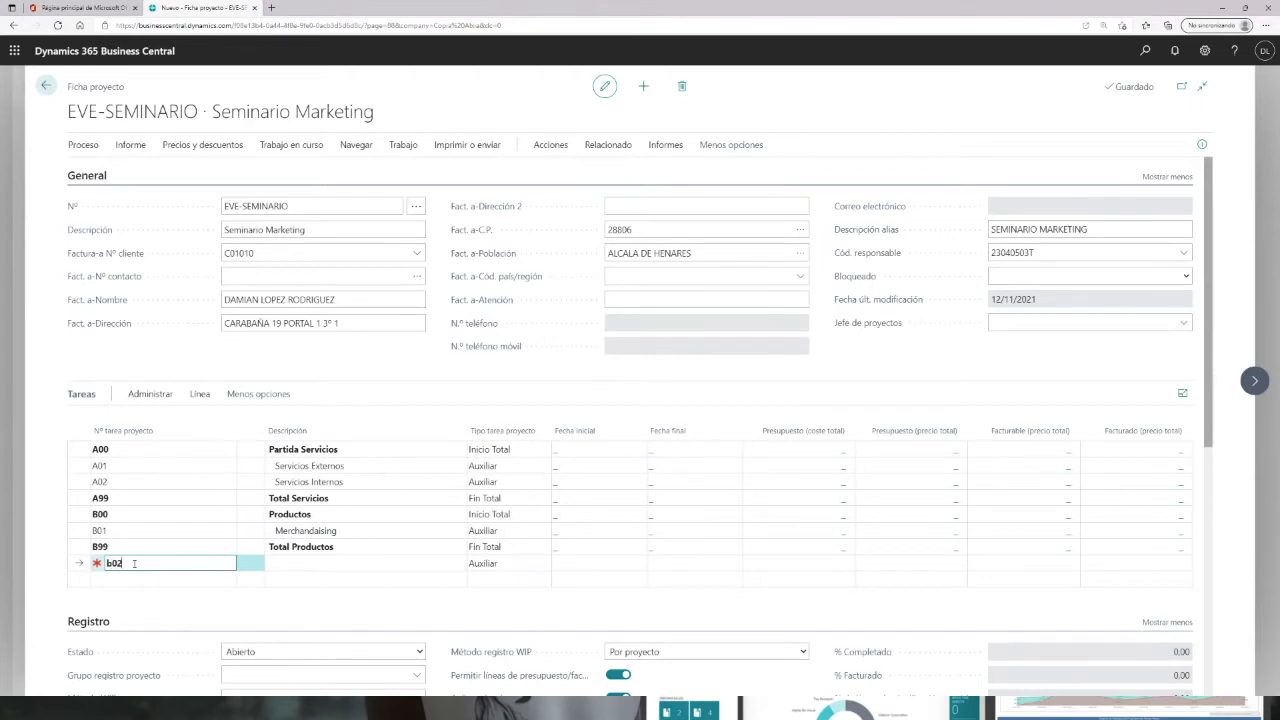
pyautogui.press('Tab')
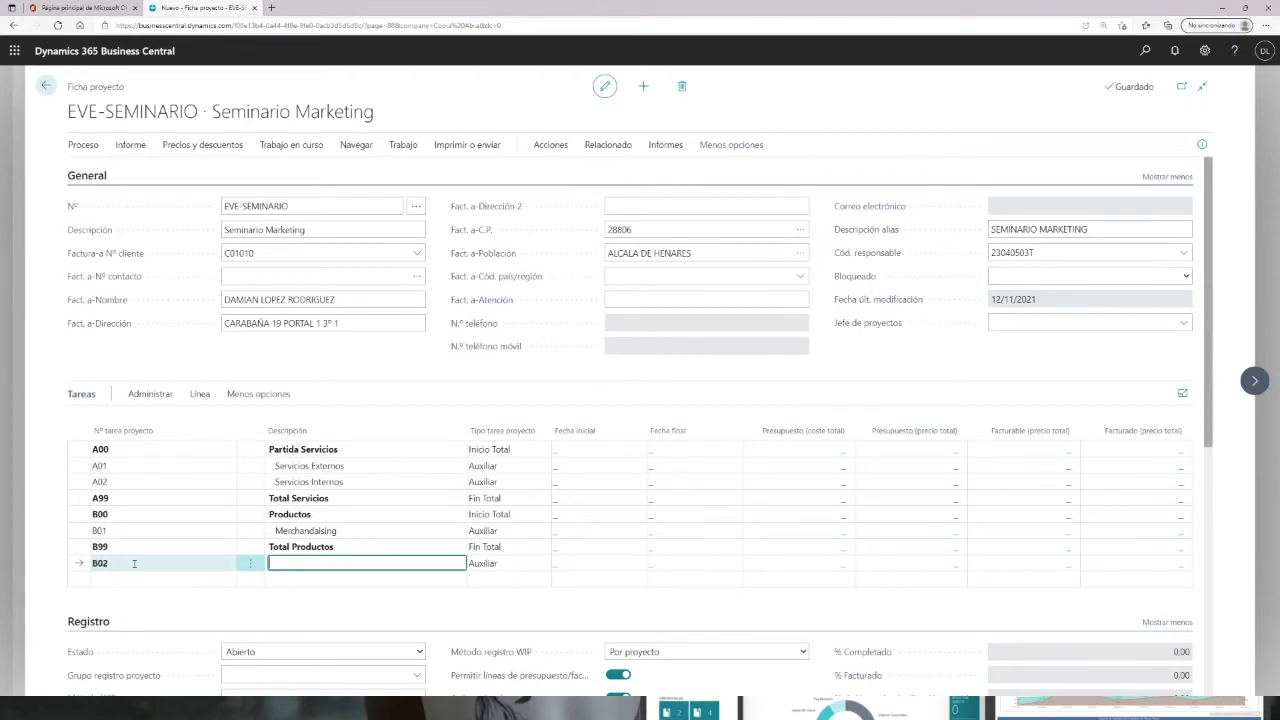
pyautogui.write('Otros productos')
pyautogui.press('Tab')
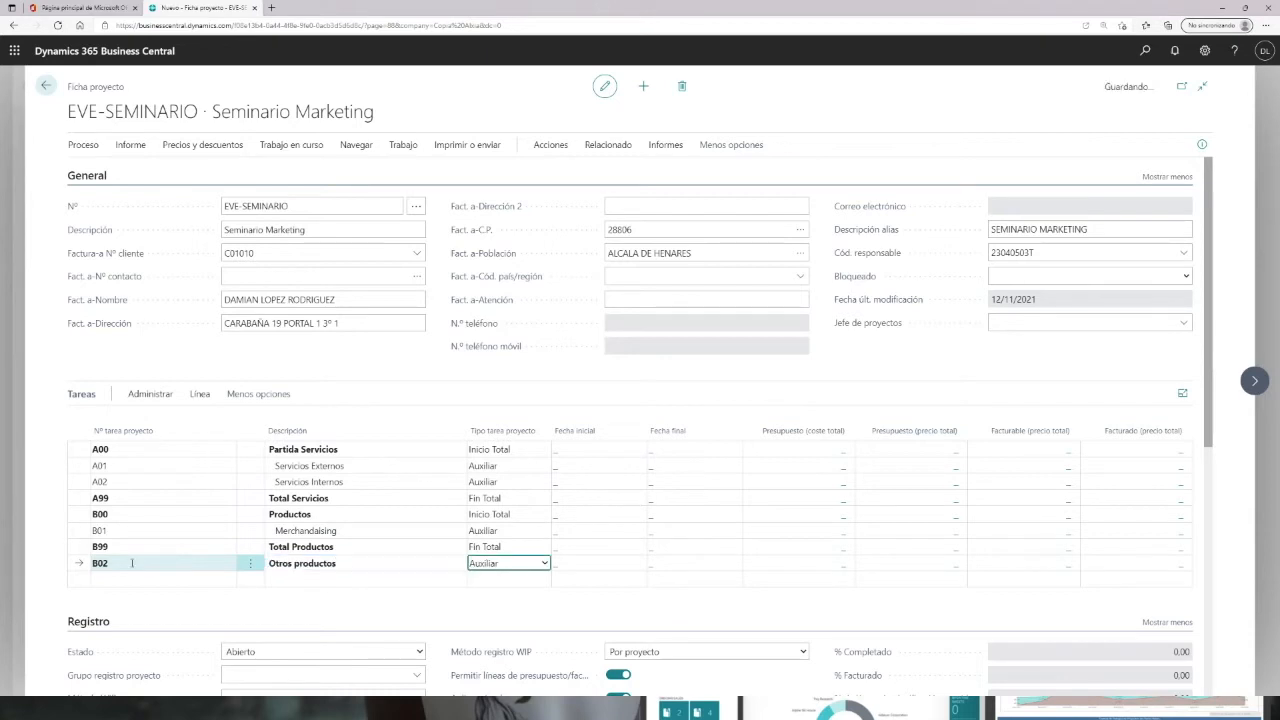
# Step: Indent the project tasks again so B02 falls inside the Productos block, confirming the prompt
pyautogui.click(192, 583)
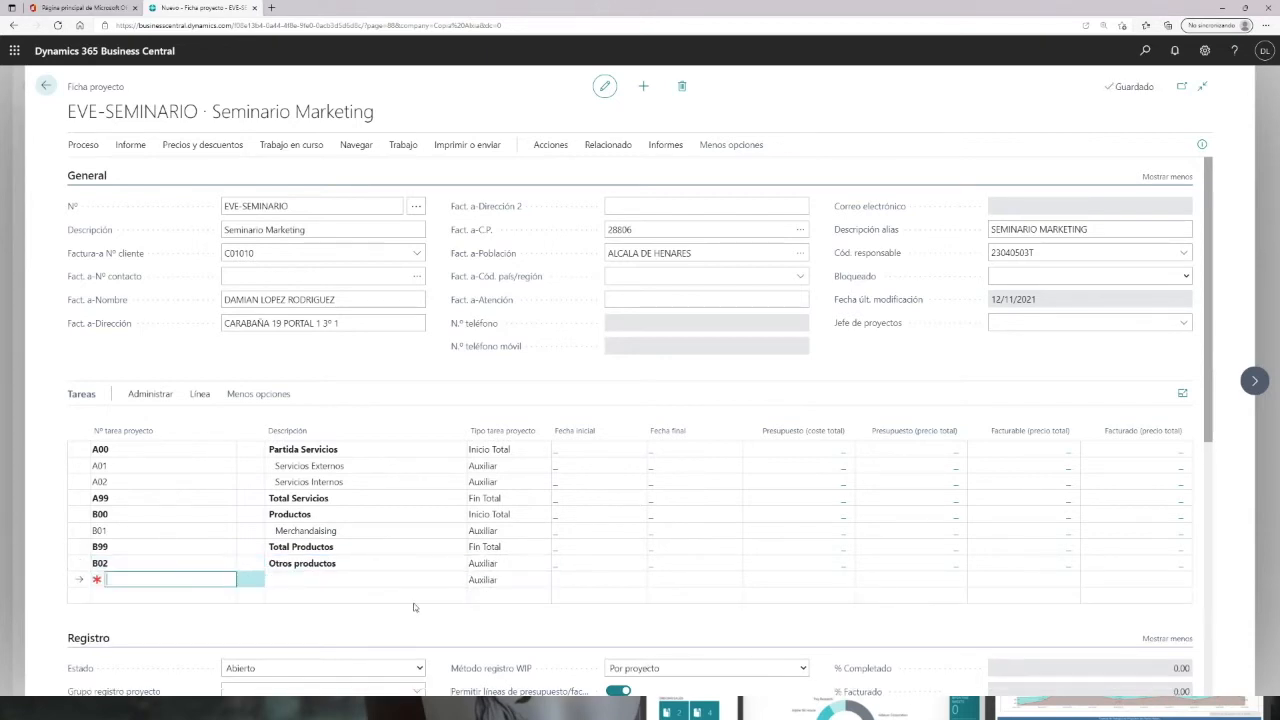
pyautogui.click(200, 394)
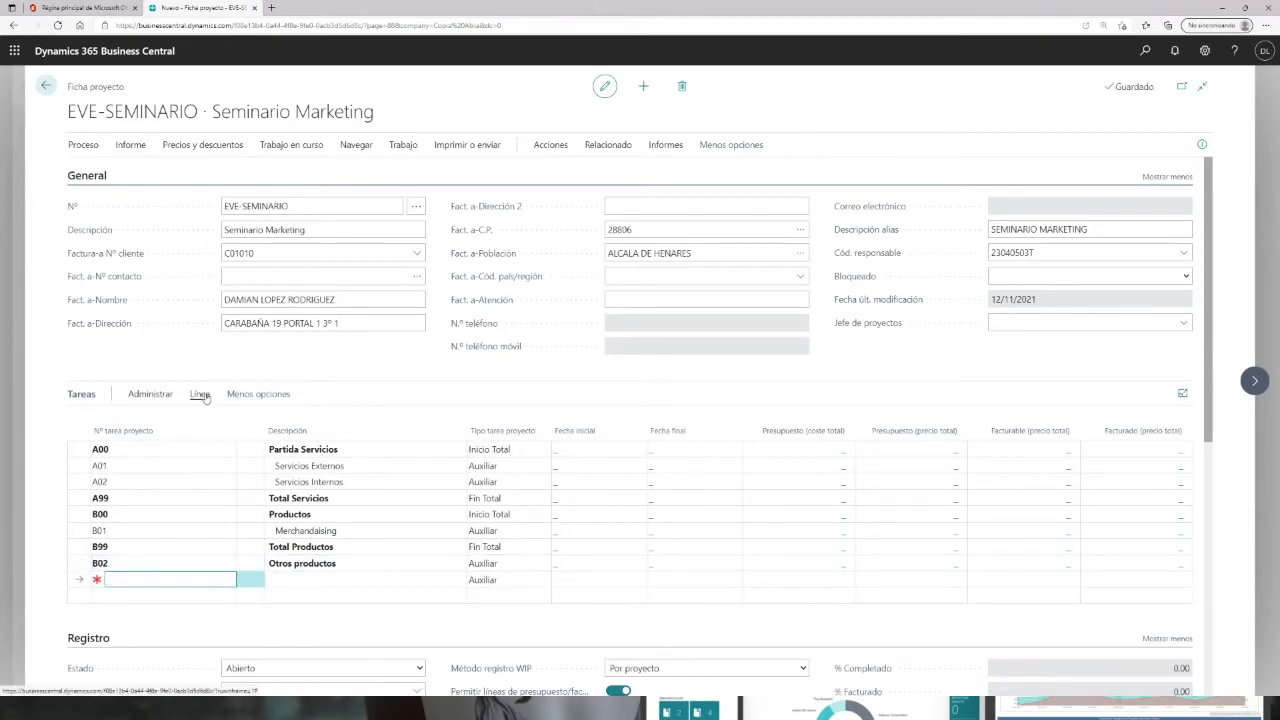
pyautogui.click(438, 420)
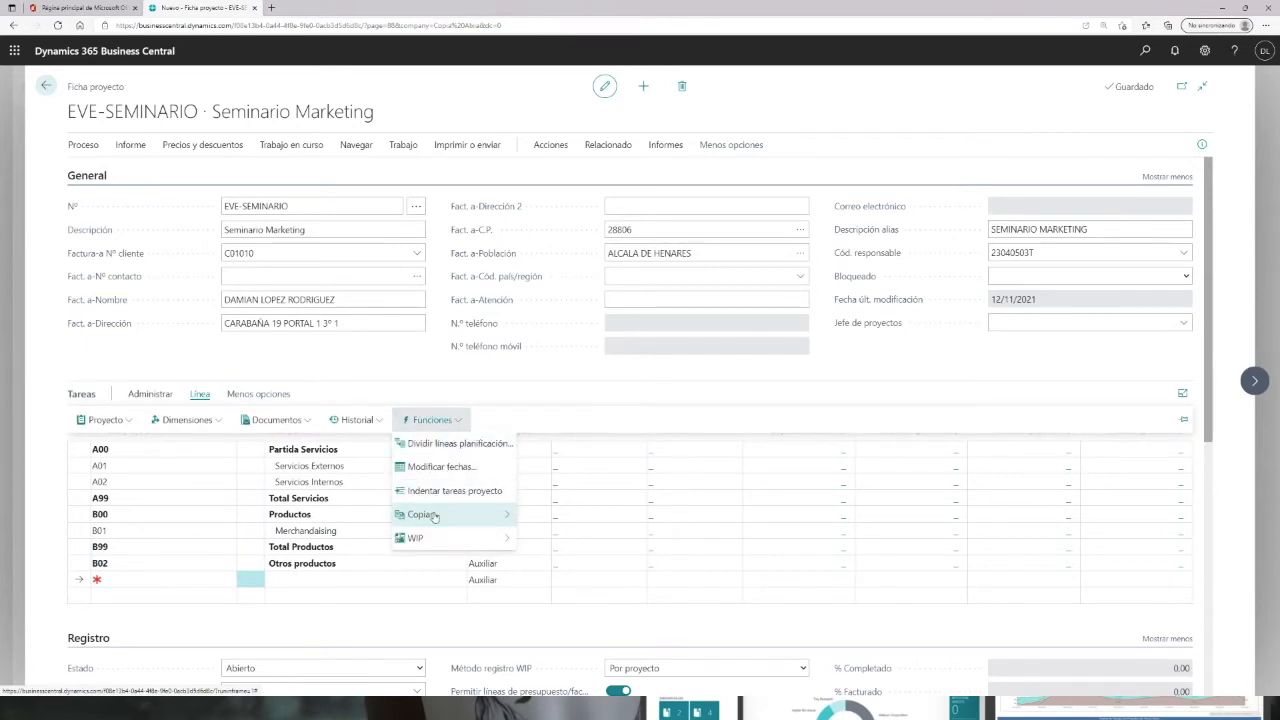
pyautogui.click(410, 490)
pyautogui.click(697, 426)
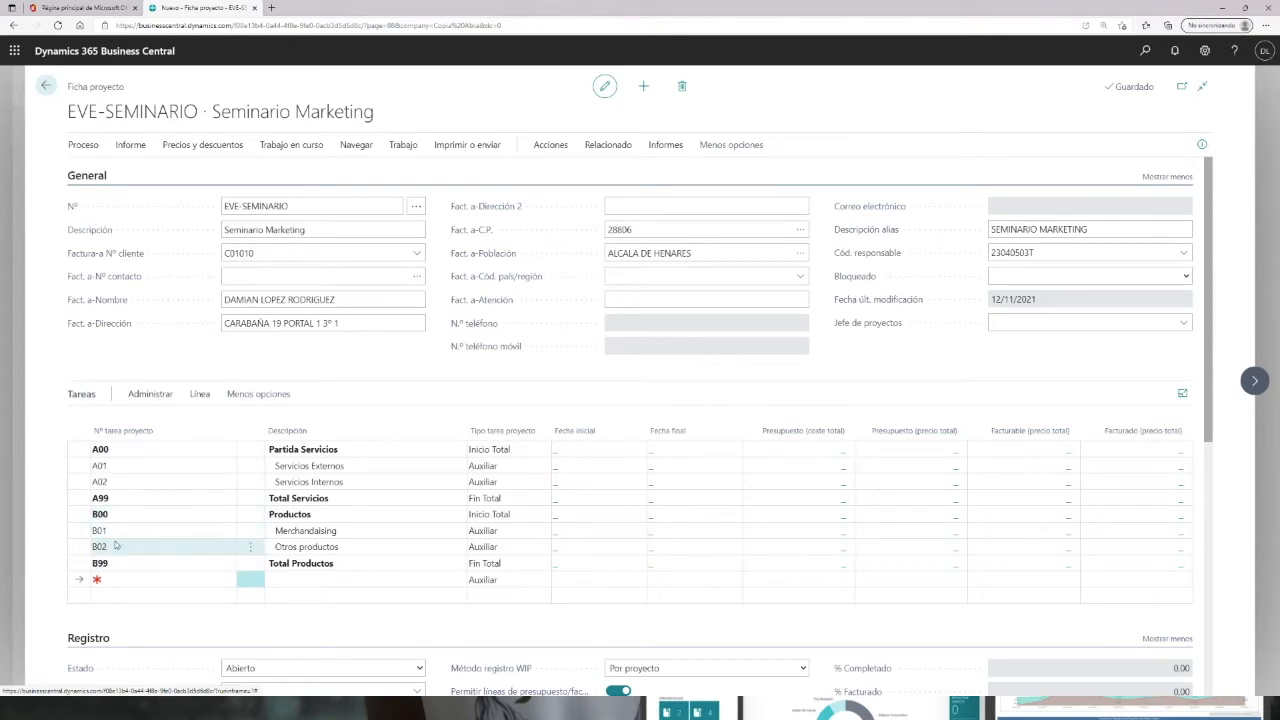
# Step: Add task C00 described as Facturación
pyautogui.click(120, 579)
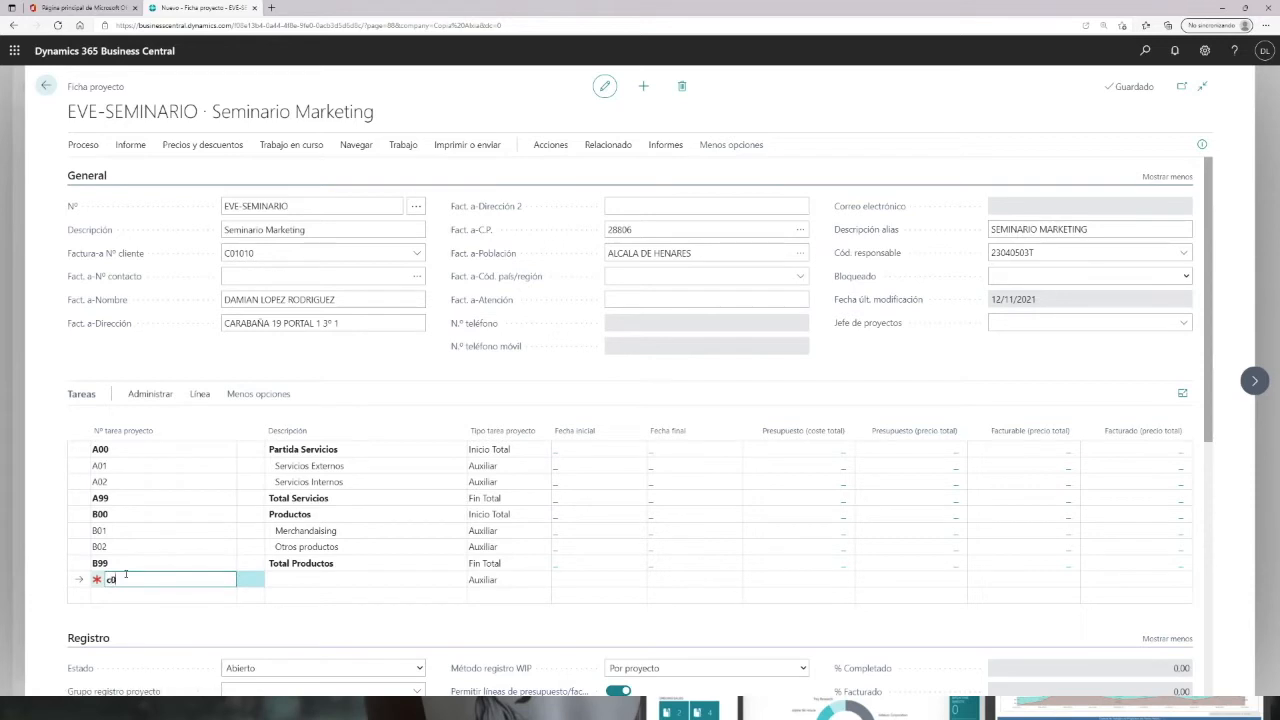
pyautogui.write('c00')
pyautogui.press('Tab')
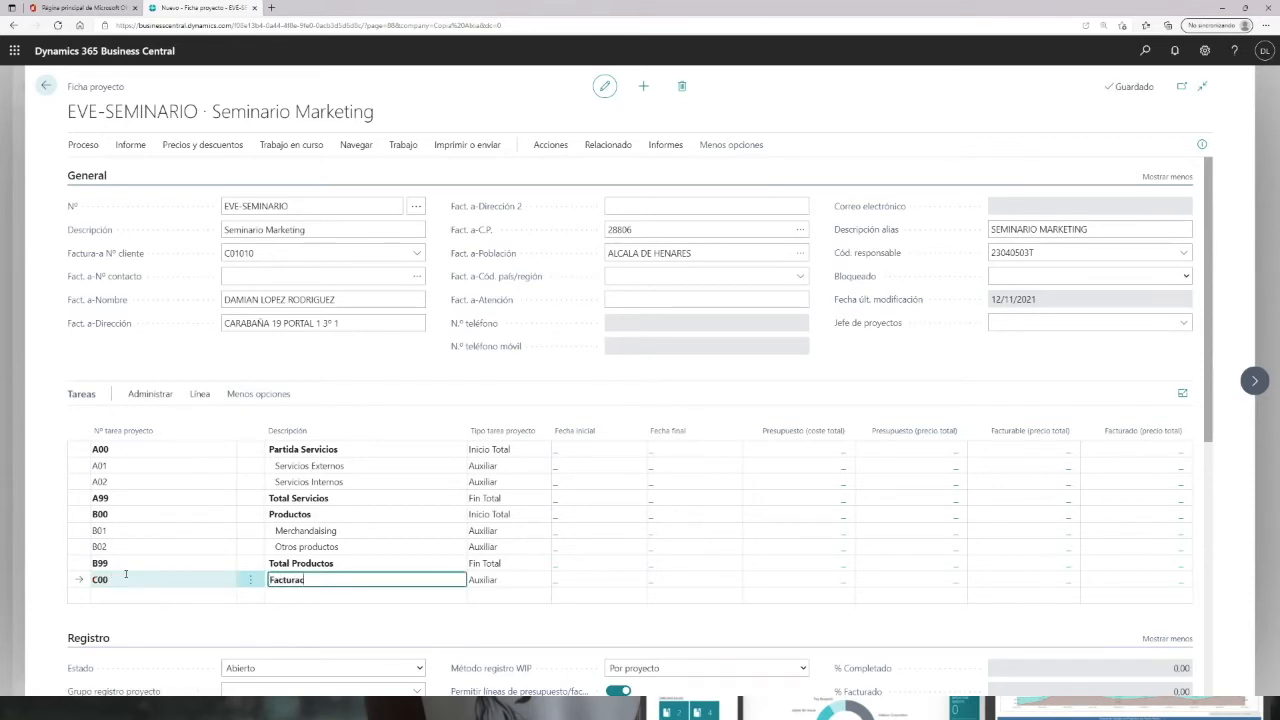
pyautogui.write('Facturación')
pyautogui.press('Tab')
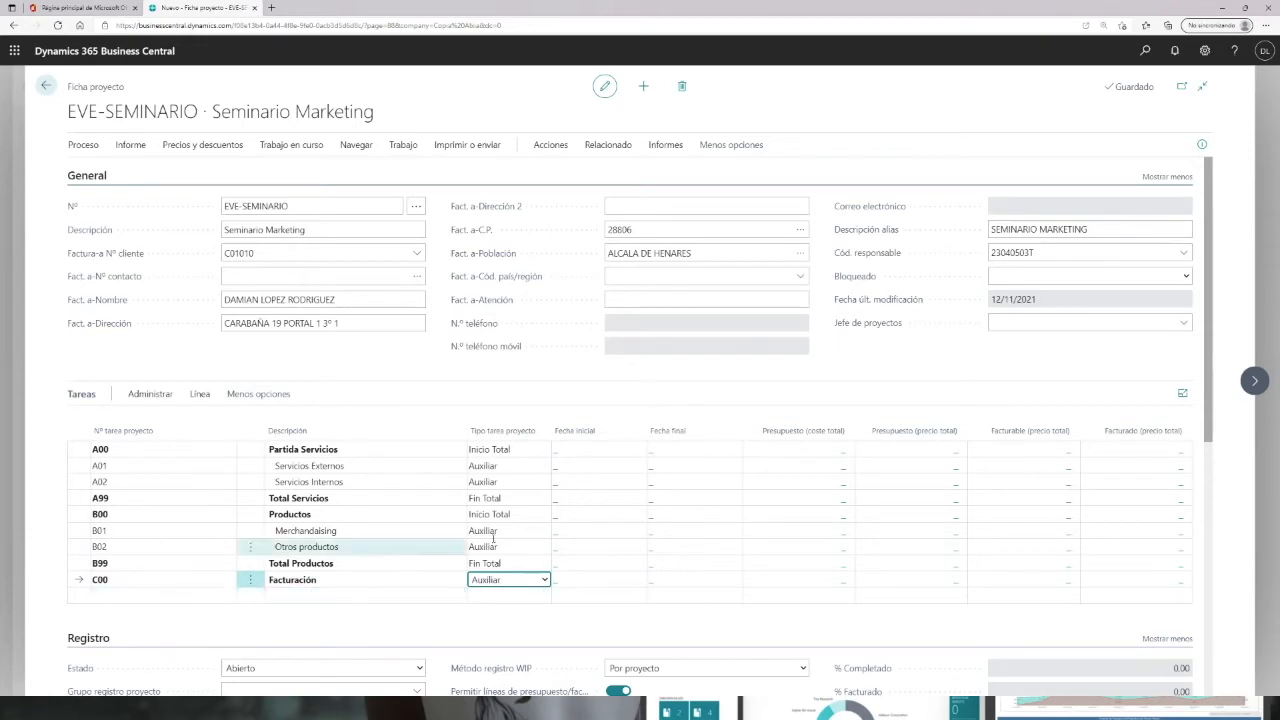
# Step: Run the project task indentation function with C00 Facturación in the list and confirm the prompt
pyautogui.click(376, 547)
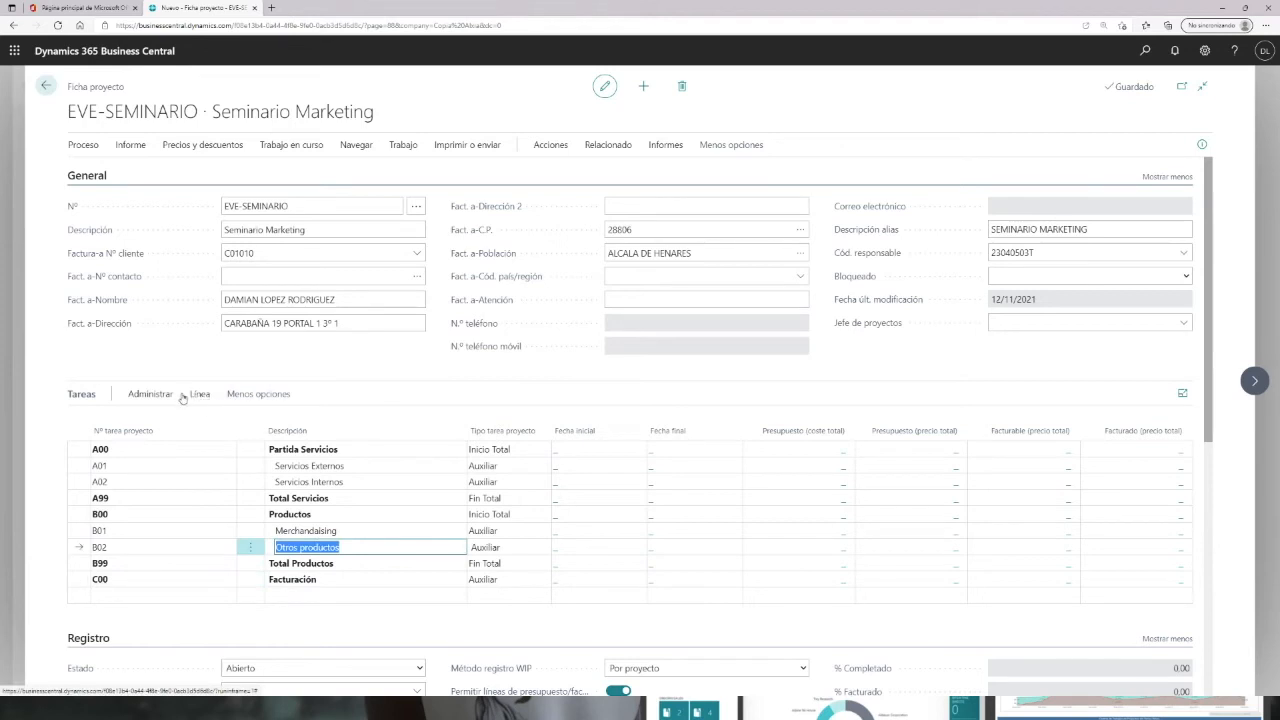
pyautogui.click(198, 394)
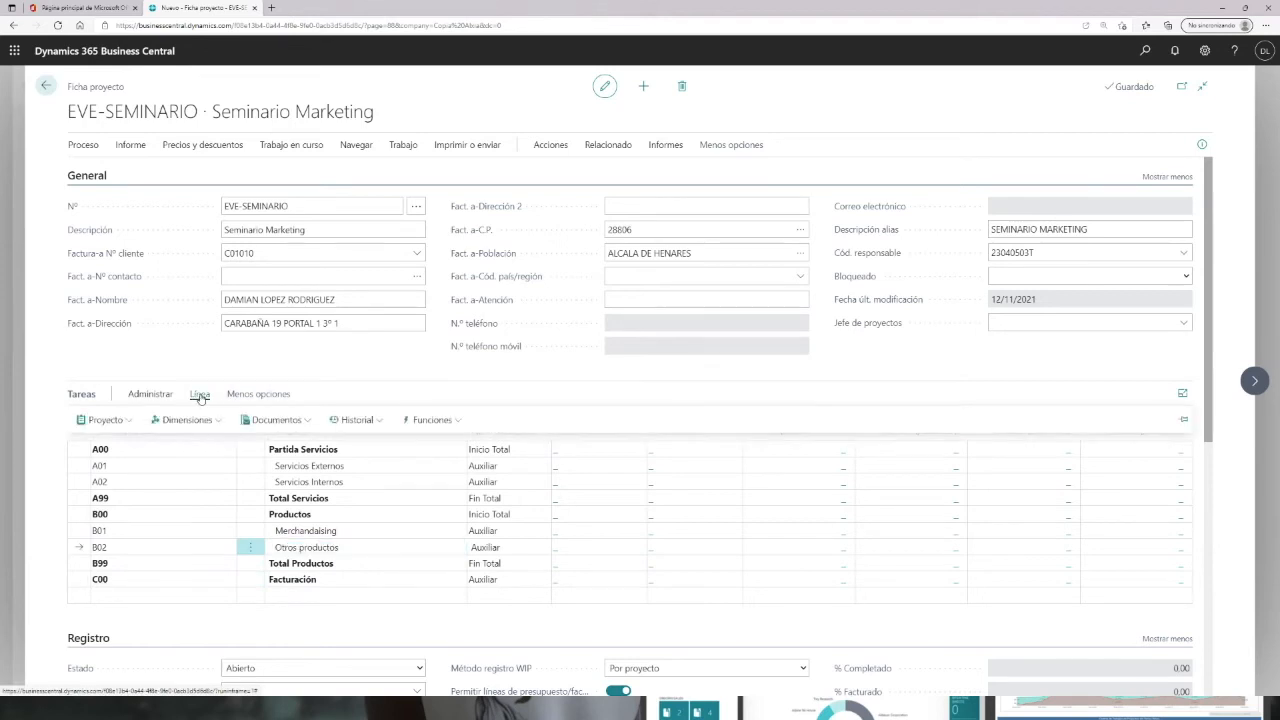
pyautogui.click(459, 422)
pyautogui.click(450, 488)
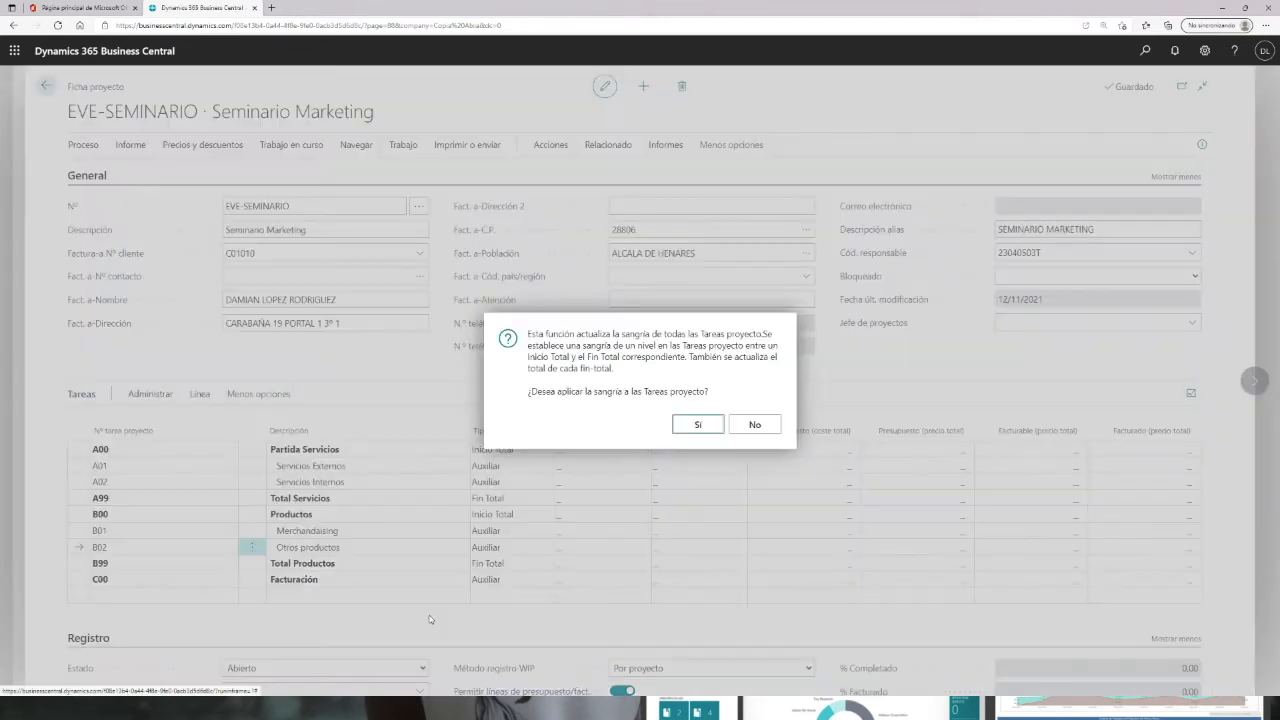
pyautogui.click(698, 424)
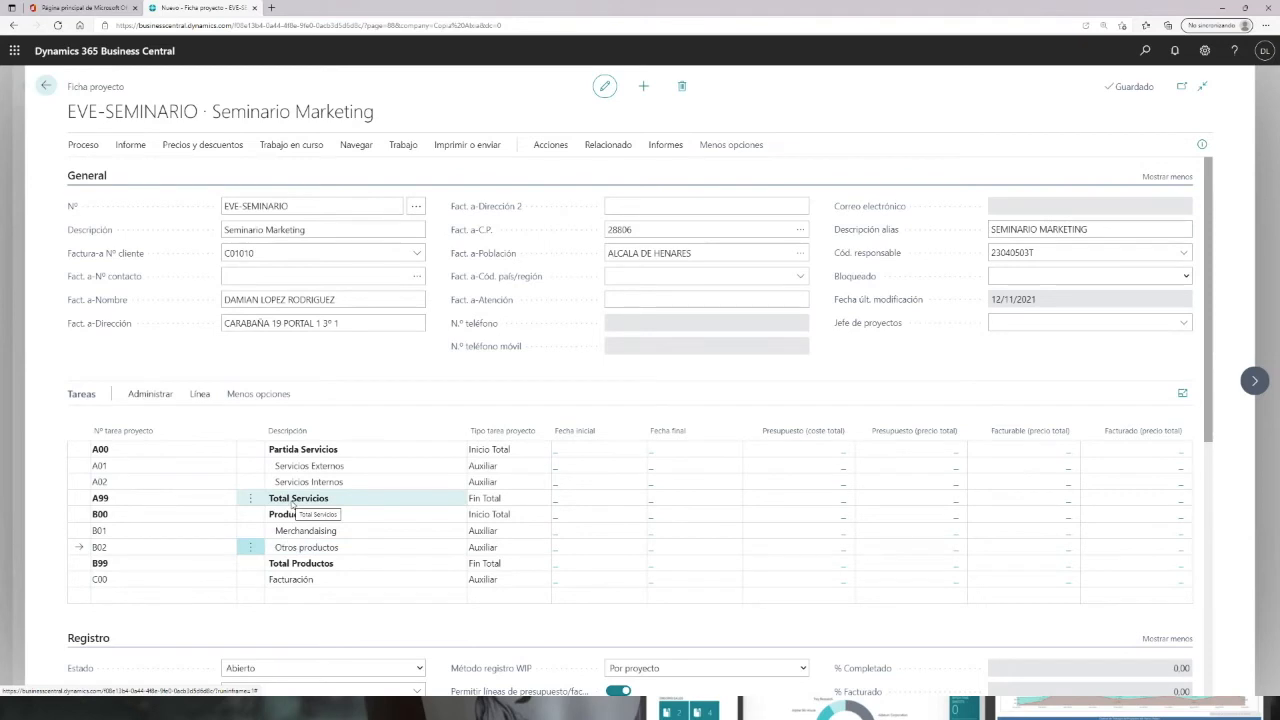
# Step: Add task A described as Inicio Proyecto with task type Inicio Total
pyautogui.click(159, 595)
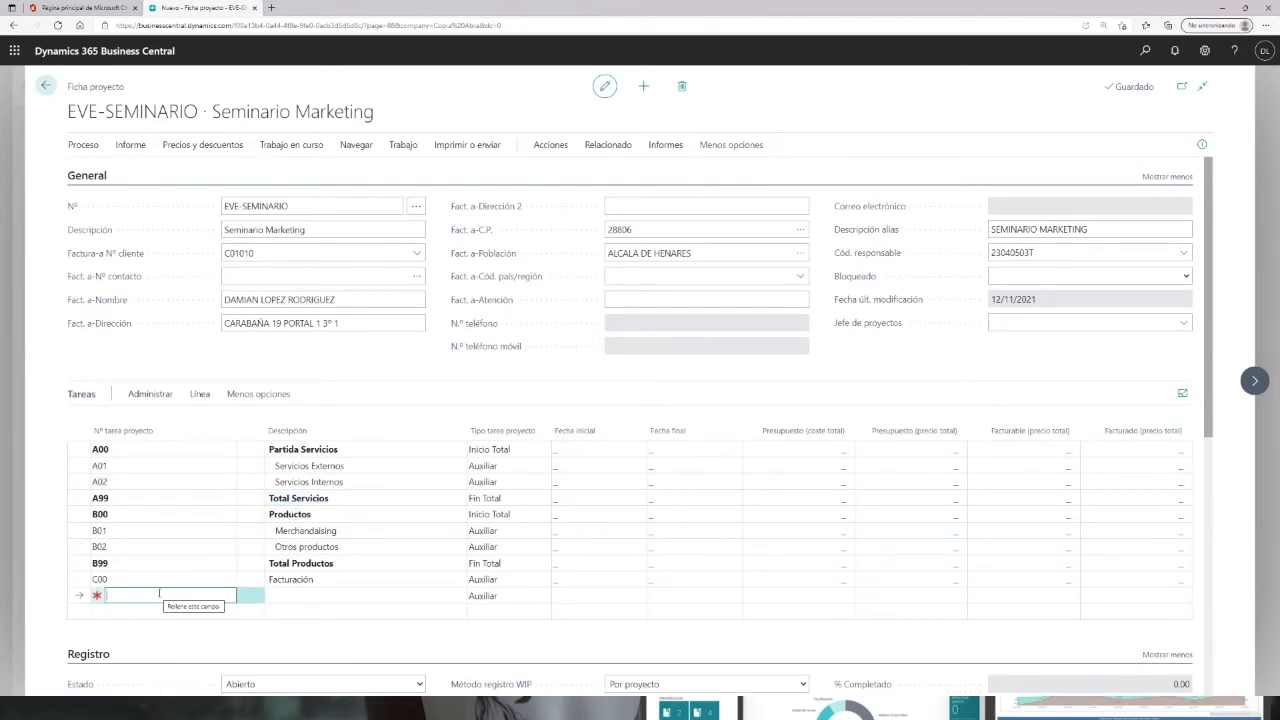
pyautogui.write('a')
pyautogui.press('Tab')
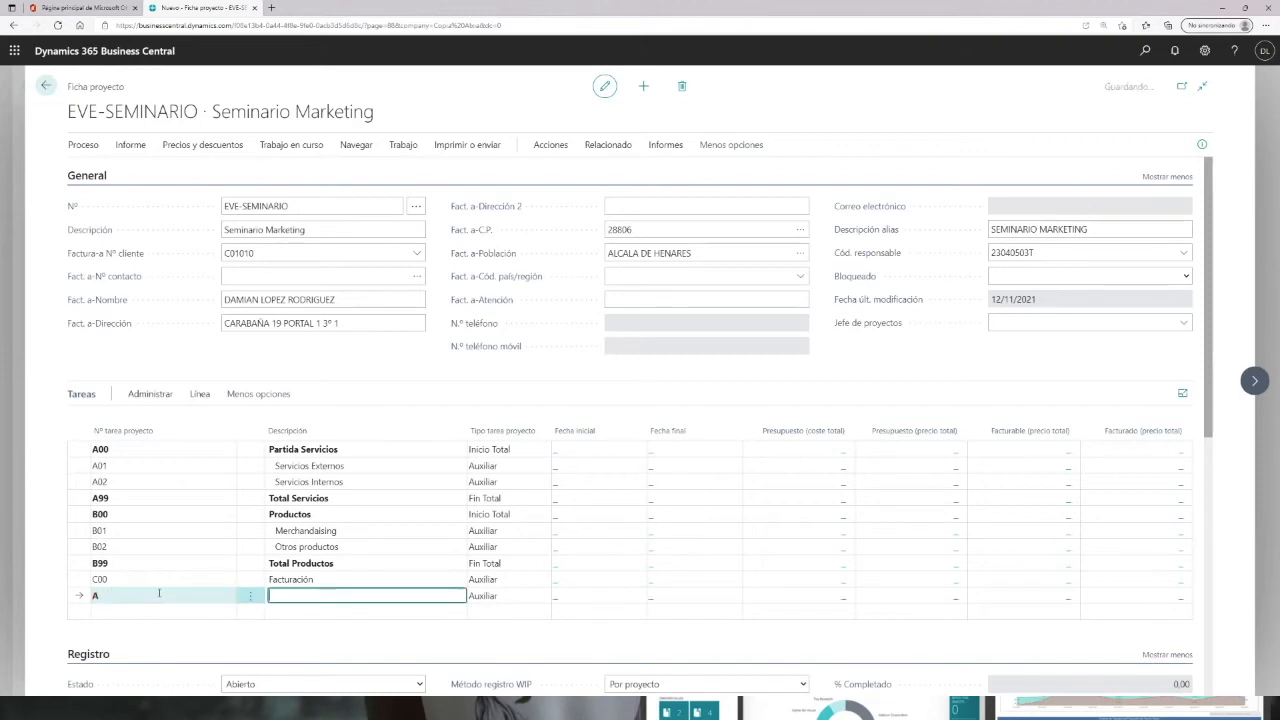
pyautogui.write('Iniciop')
pyautogui.write('oruye')
pyautogui.press('BackSpace')
pyautogui.press('BackSpace')
pyautogui.write('yecto')
pyautogui.press('Tab')
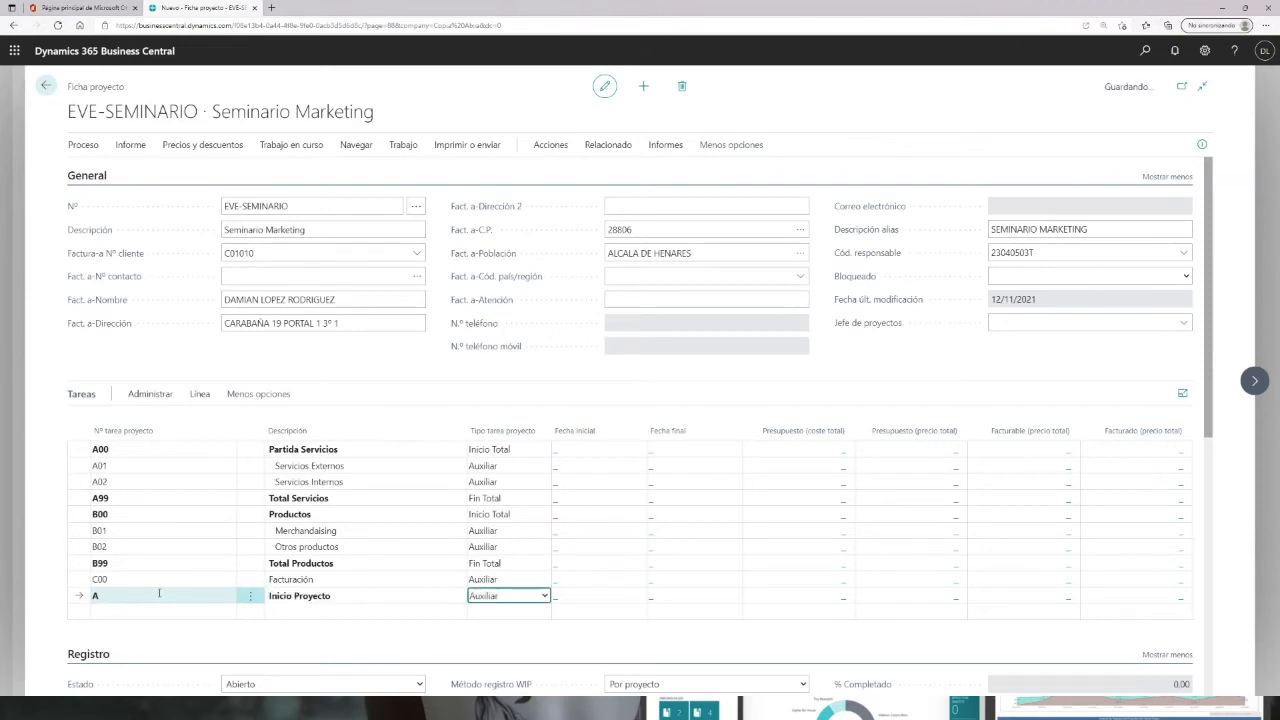
pyautogui.click(546, 597)
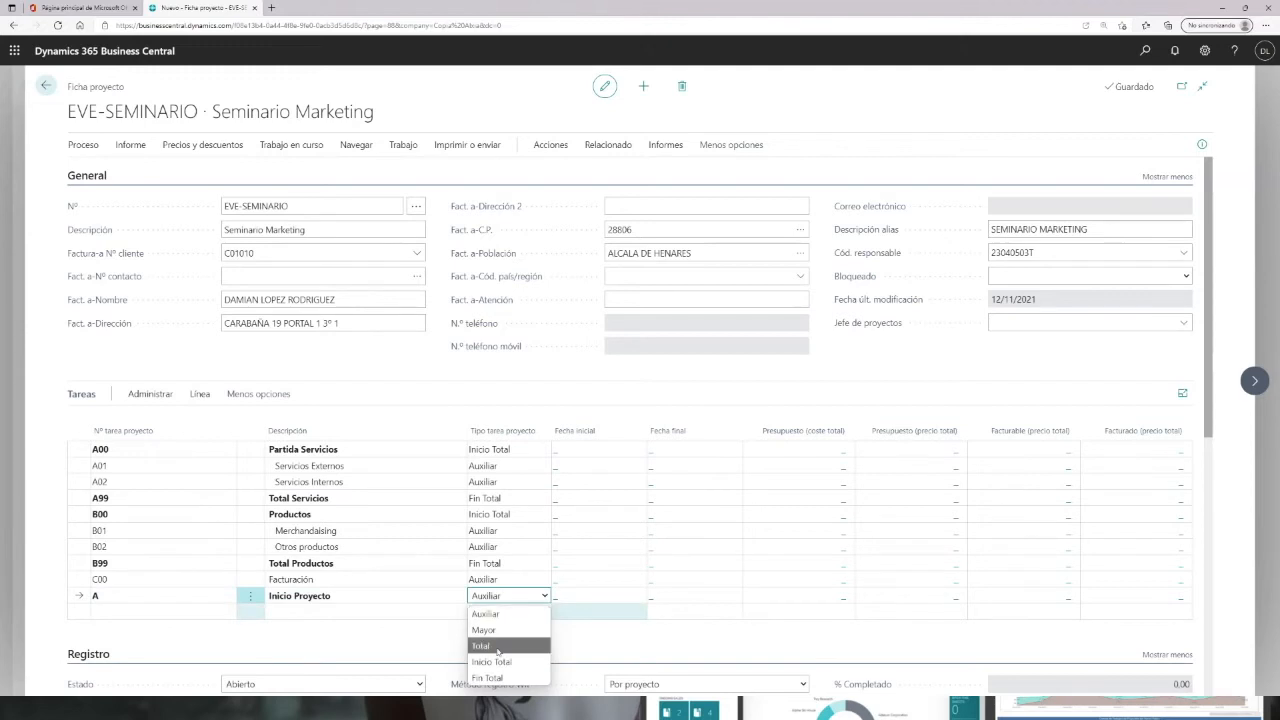
pyautogui.click(490, 660)
# Step: Add task Z described as Fin Proyecto with task type Fin Total
pyautogui.click(134, 614)
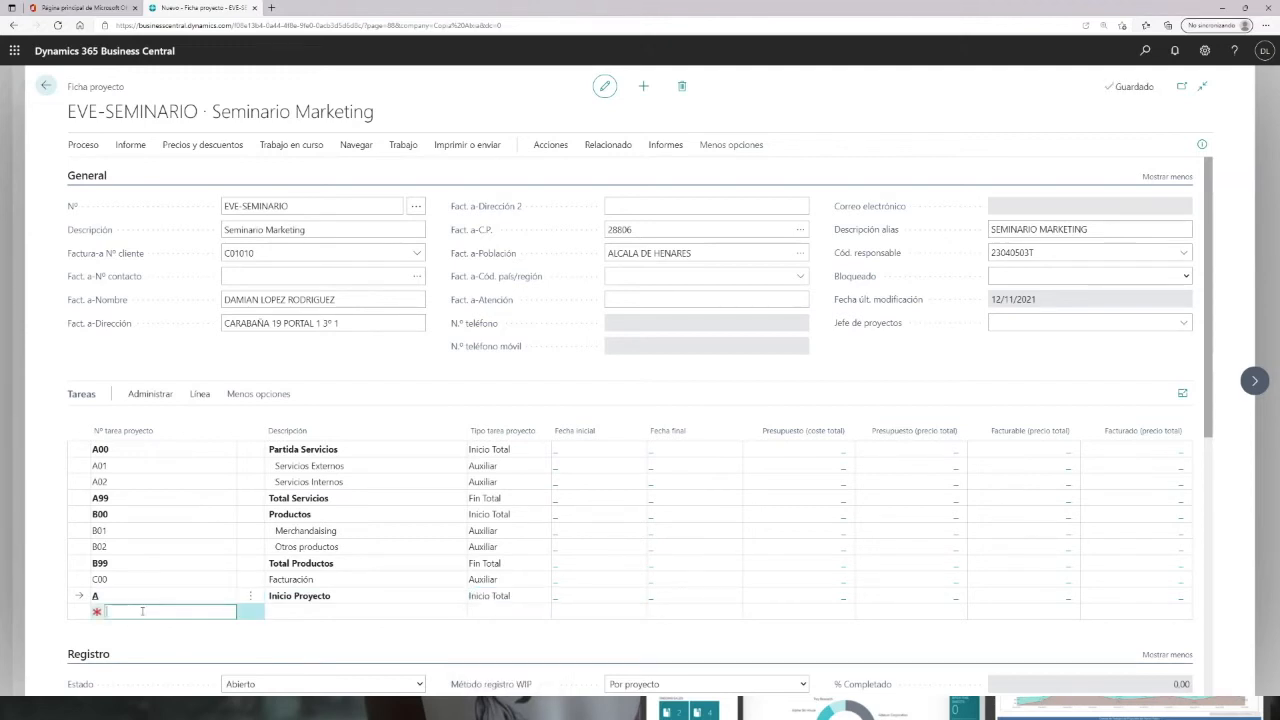
pyautogui.write('Z')
pyautogui.press('Tab')
pyautogui.write('F')
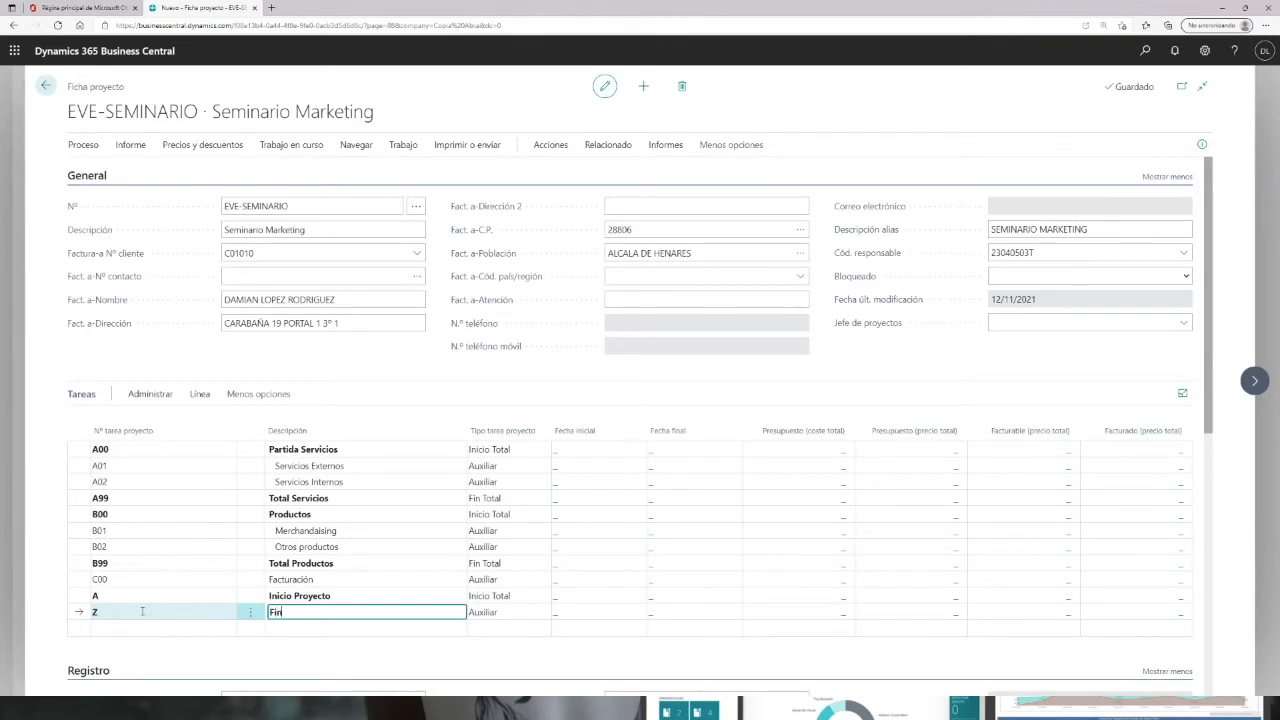
pyautogui.write('in Proyecto')
pyautogui.press('Tab')
pyautogui.press('f')
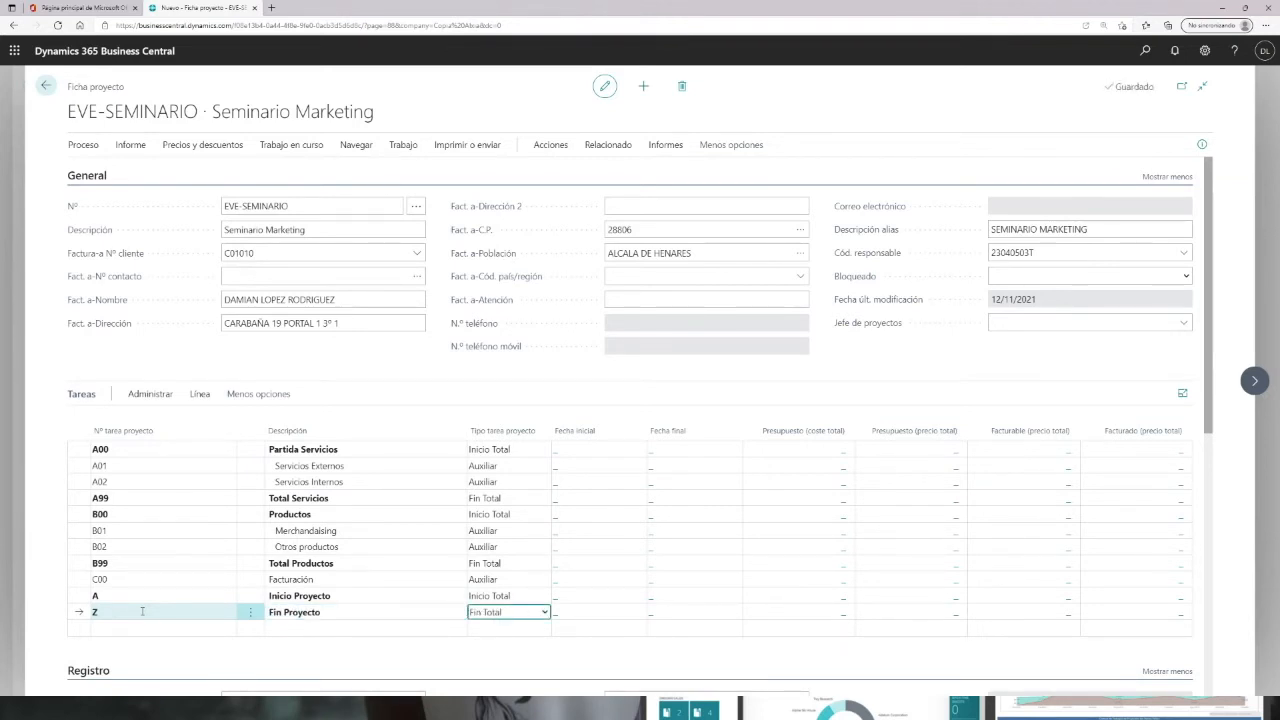
# Step: Indent the project tasks so all blocks fall between Inicio Proyecto and Fin Proyecto, confirming the prompt
pyautogui.click(200, 547)
pyautogui.click(201, 396)
pyautogui.click(463, 424)
pyautogui.click(452, 495)
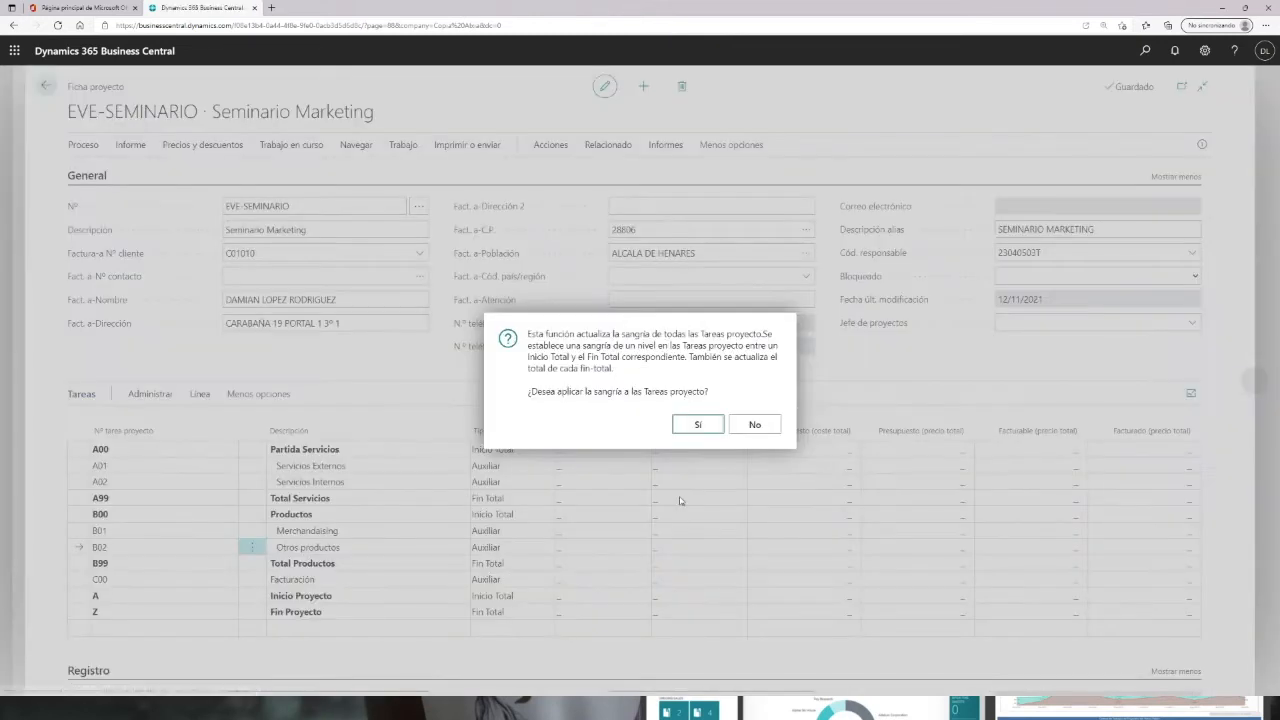
pyautogui.click(700, 428)
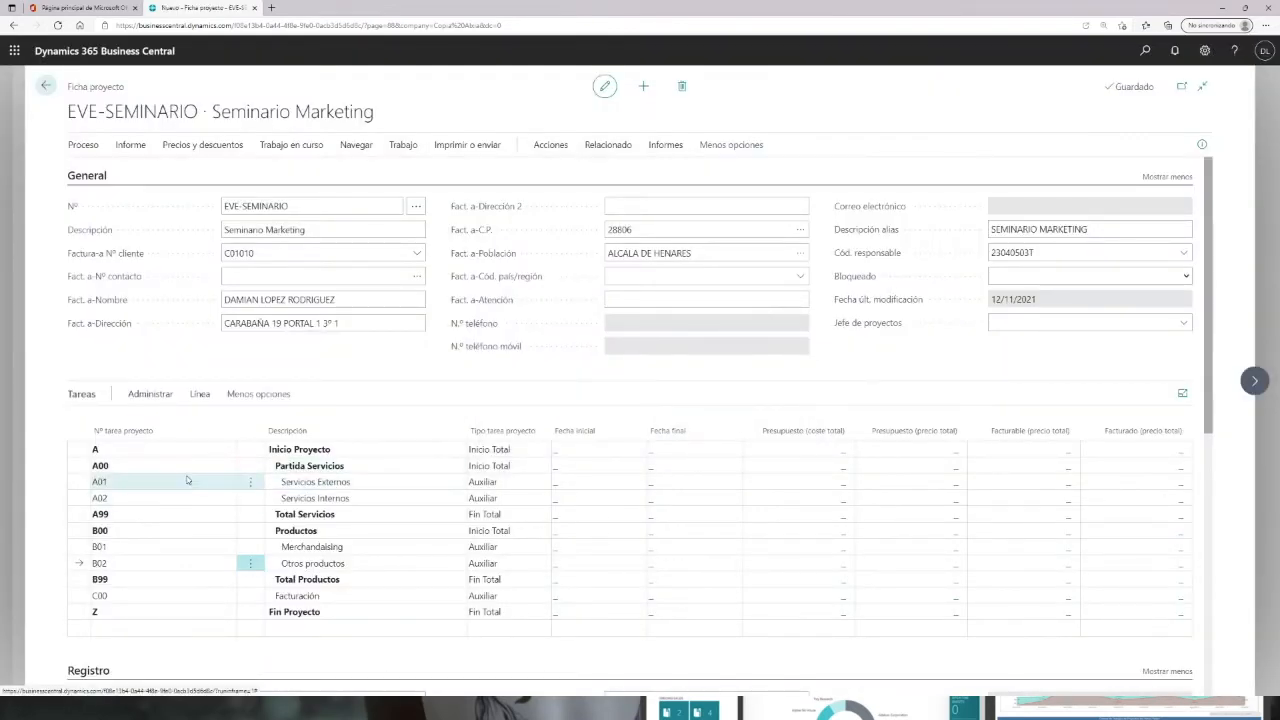
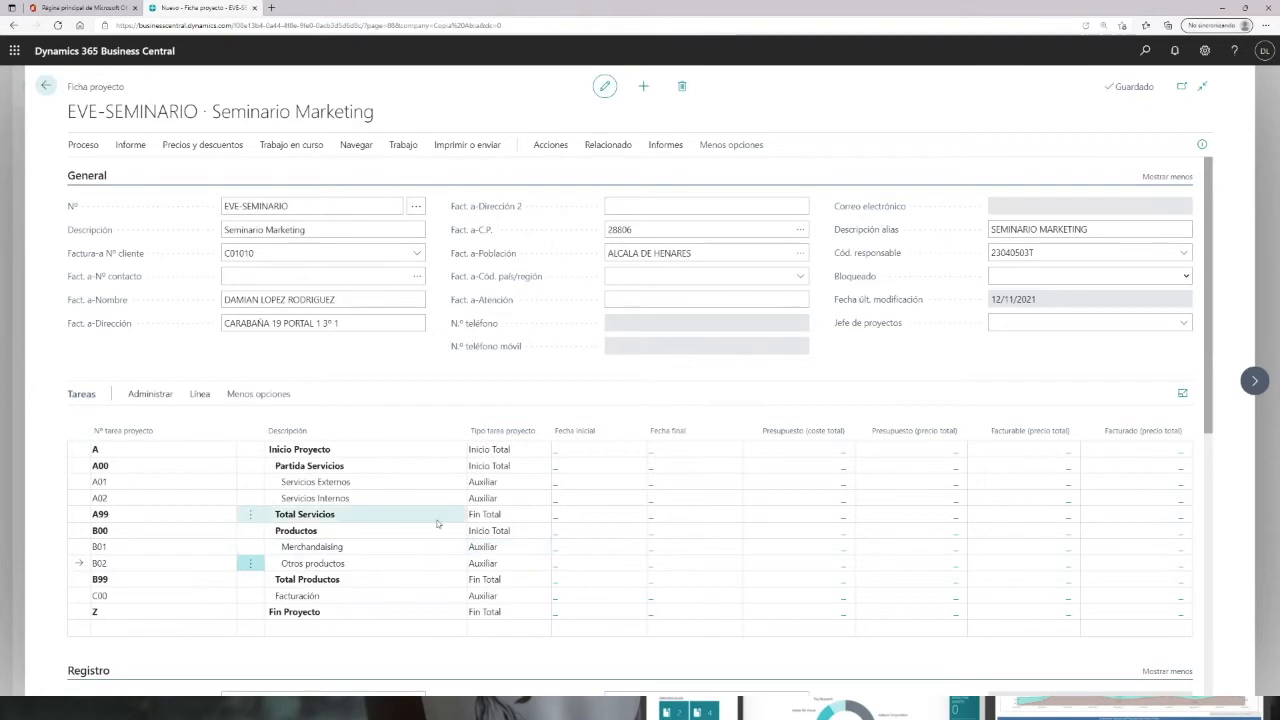
# Step: Set the project status to Planificación
pyautogui.scroll(-1, 400, 520)
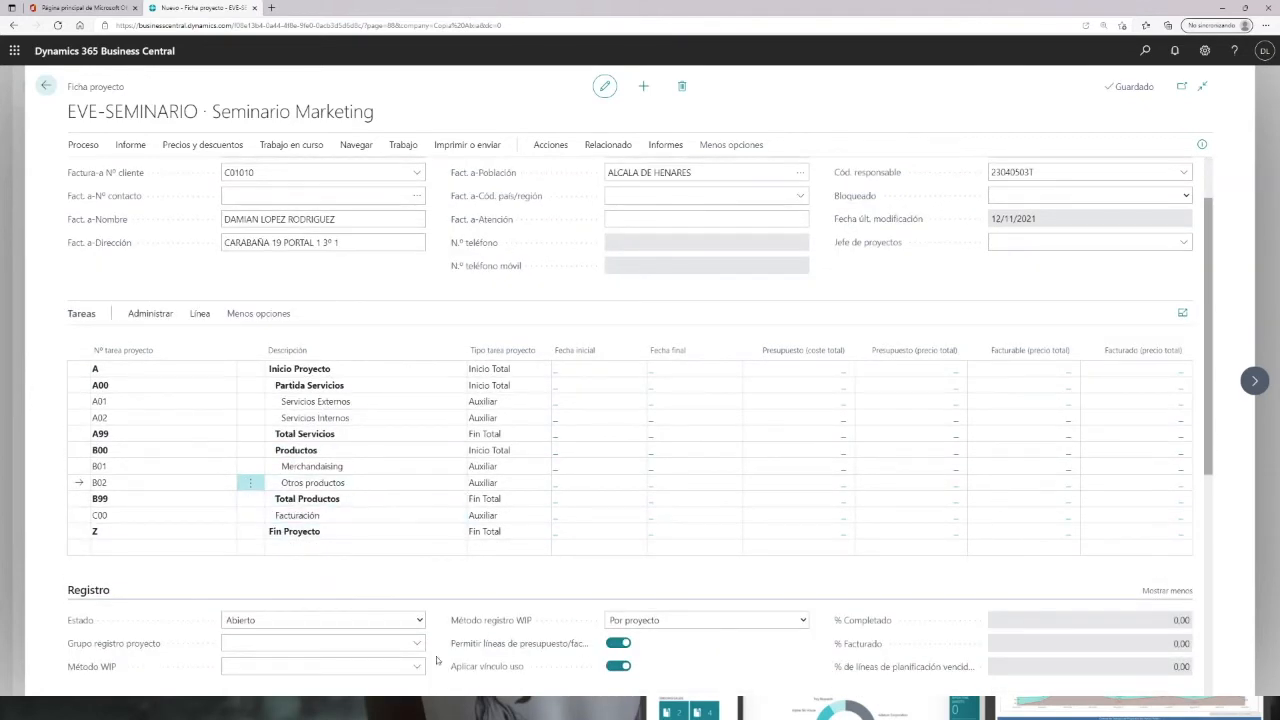
pyautogui.click(310, 620)
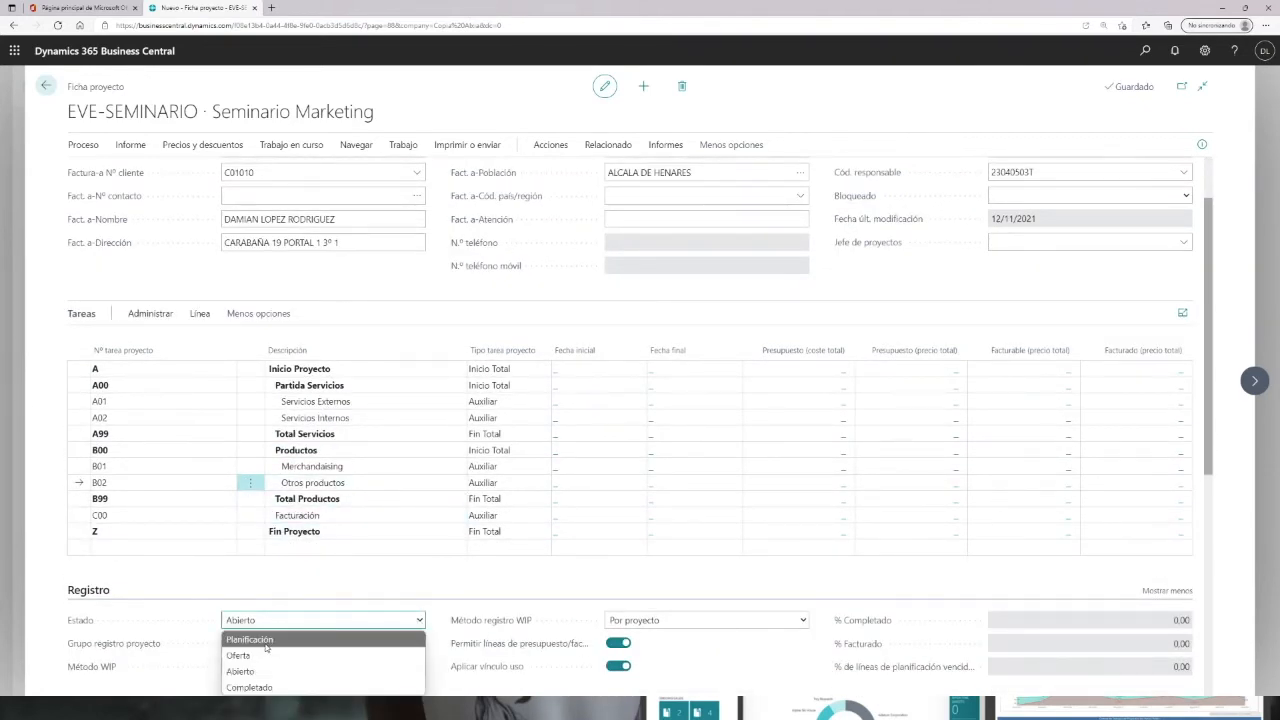
pyautogui.click(255, 639)
# Step: Open the planning lines of a project task and return to the project card
pyautogui.click(571, 427)
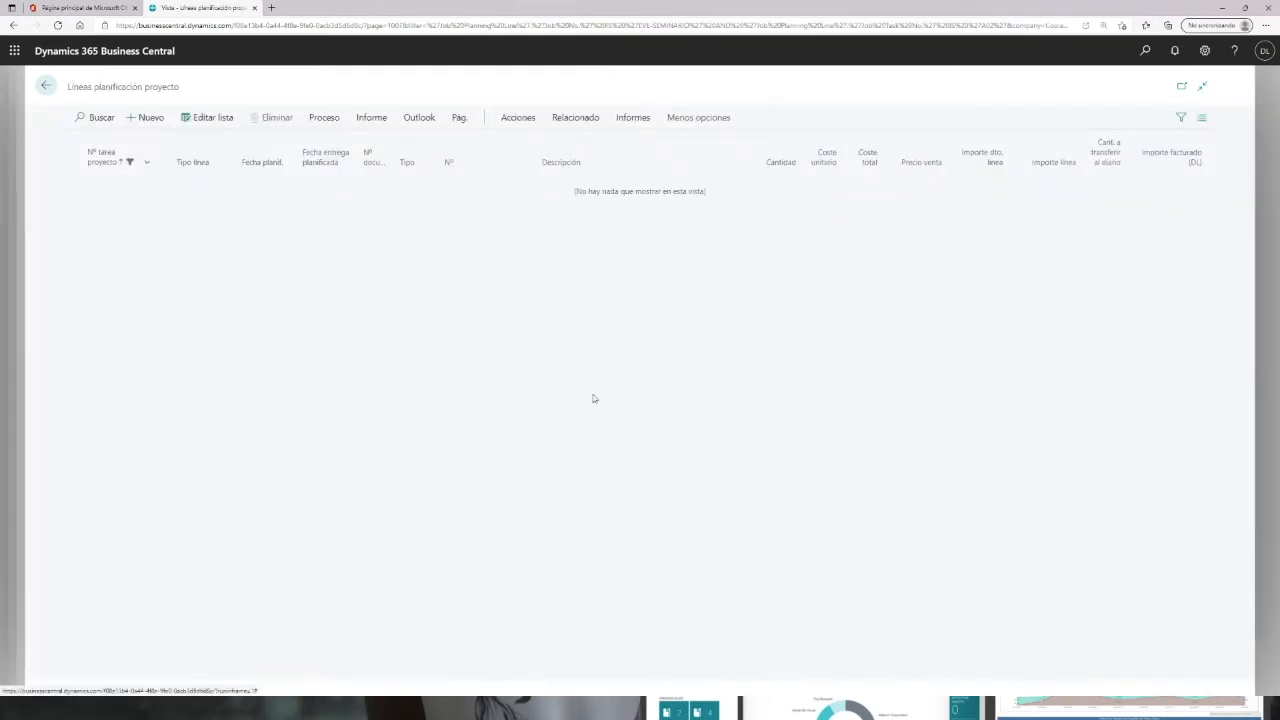
pyautogui.click(46, 86)
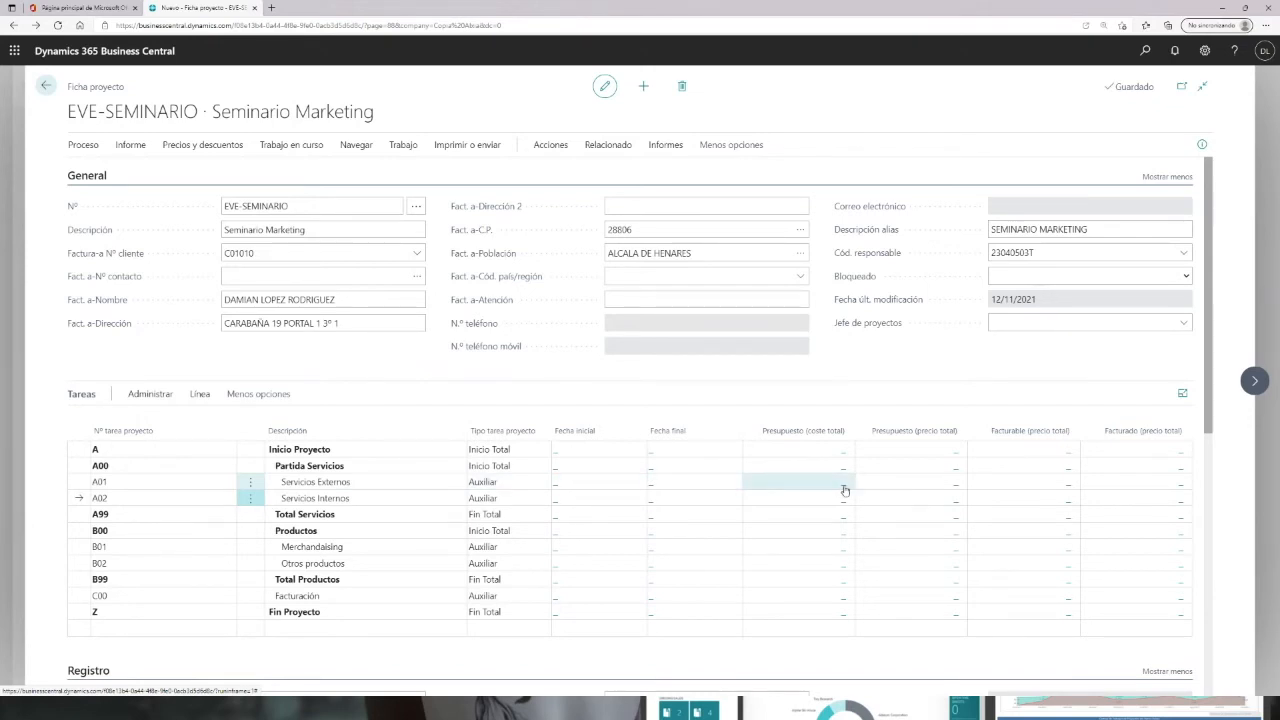
pyautogui.click(555, 486)
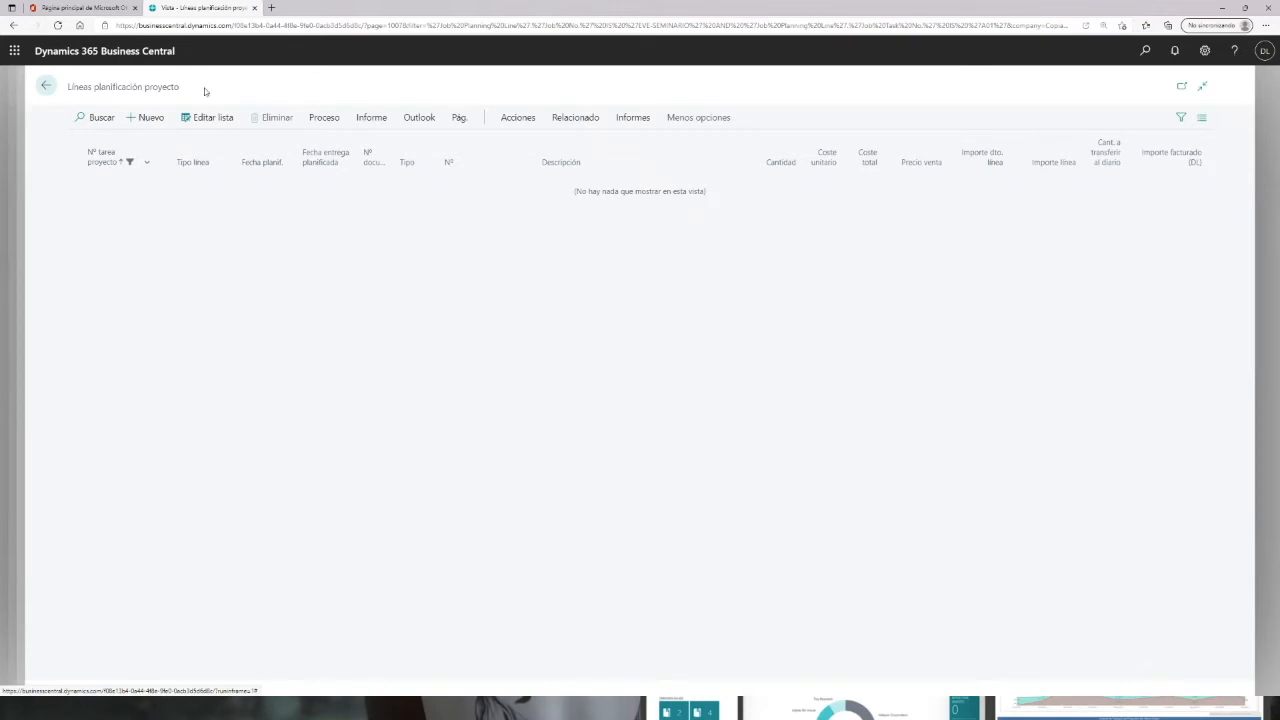
pyautogui.click(45, 86)
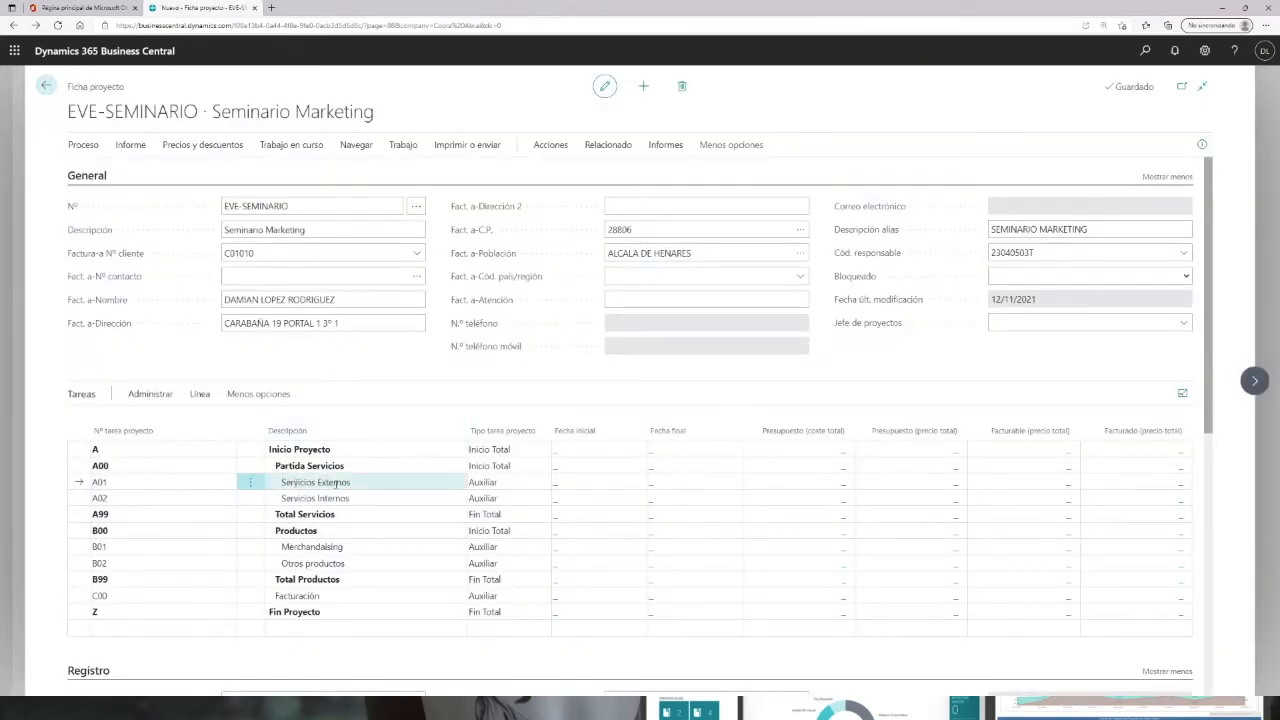
# Step: Open the planning lines of task A01 Servicios Externos and add a new line of type Presupuesto
pyautogui.click(554, 484)
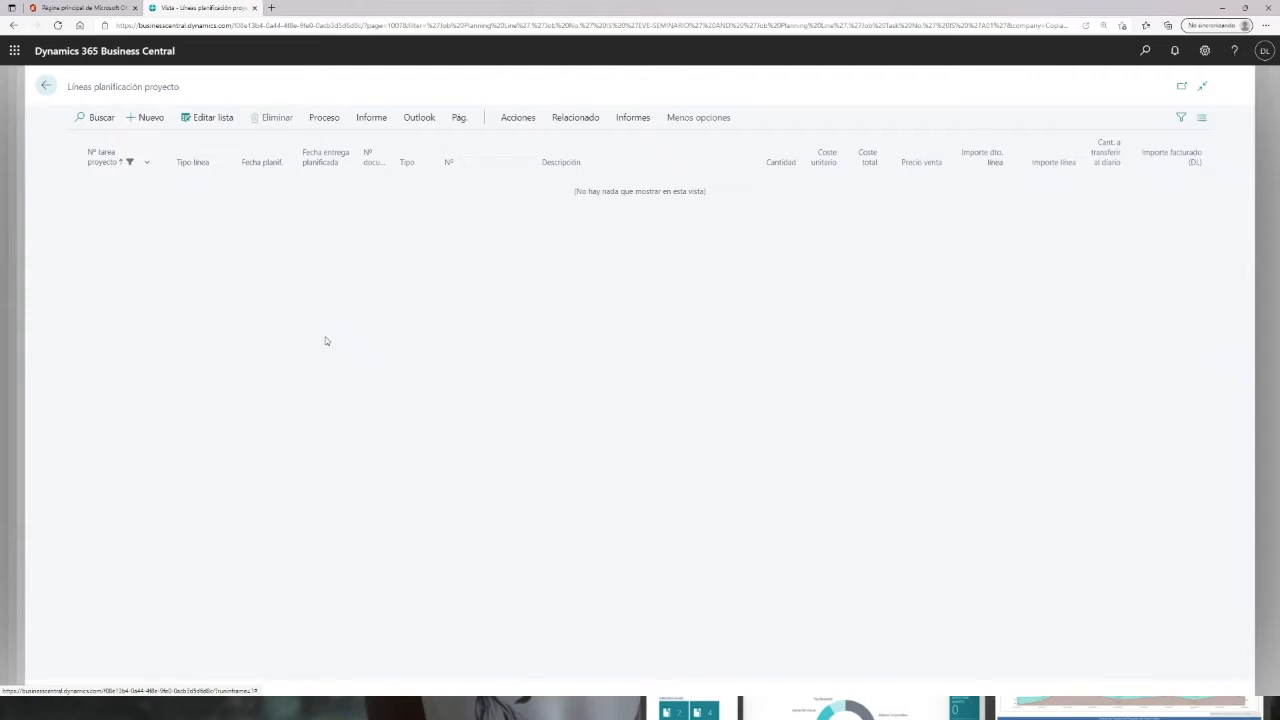
pyautogui.click(149, 118)
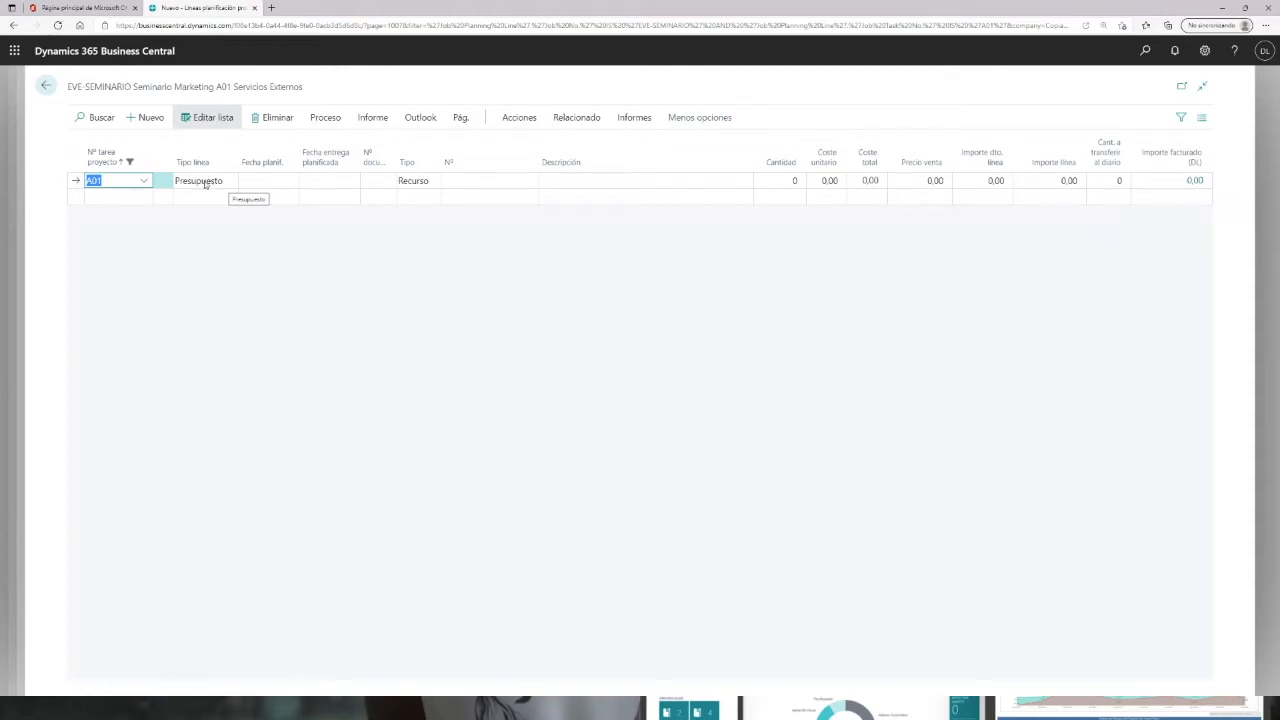
pyautogui.click(208, 184)
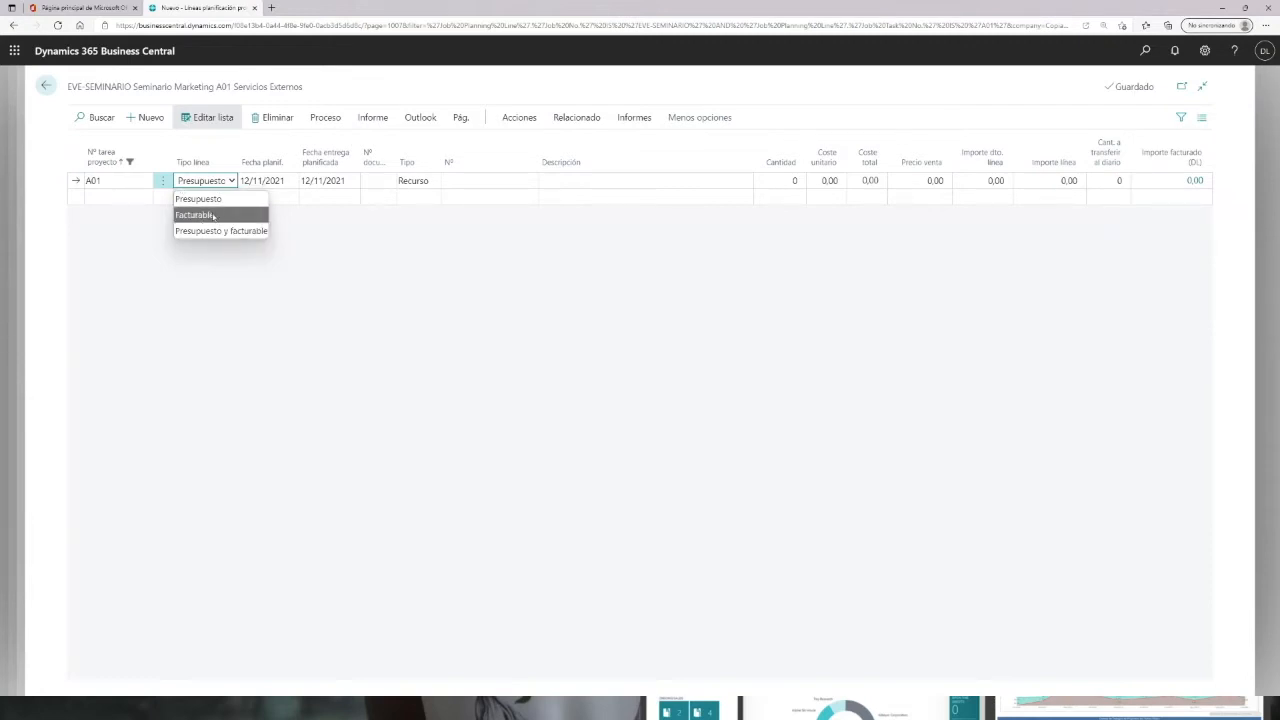
pyautogui.click(210, 197)
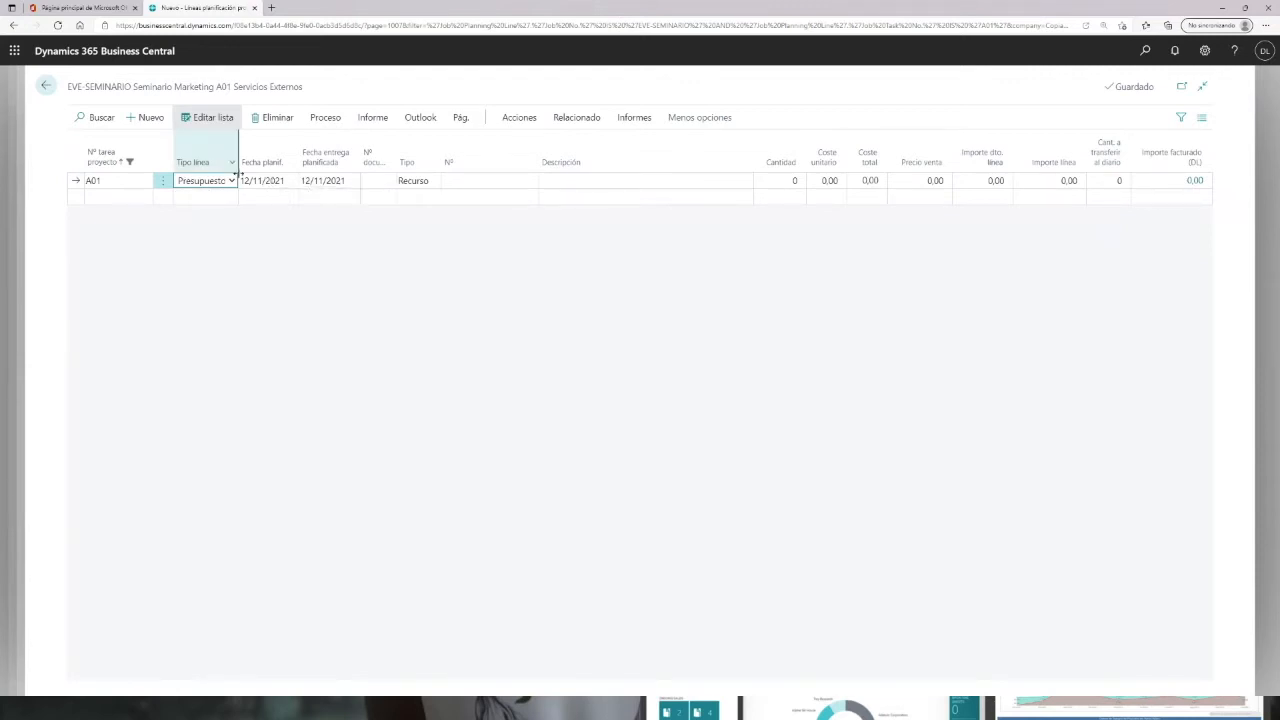
# Step: Set the line's planning date to 15/11/2021 and its type to Artículo
pyautogui.click(272, 181)
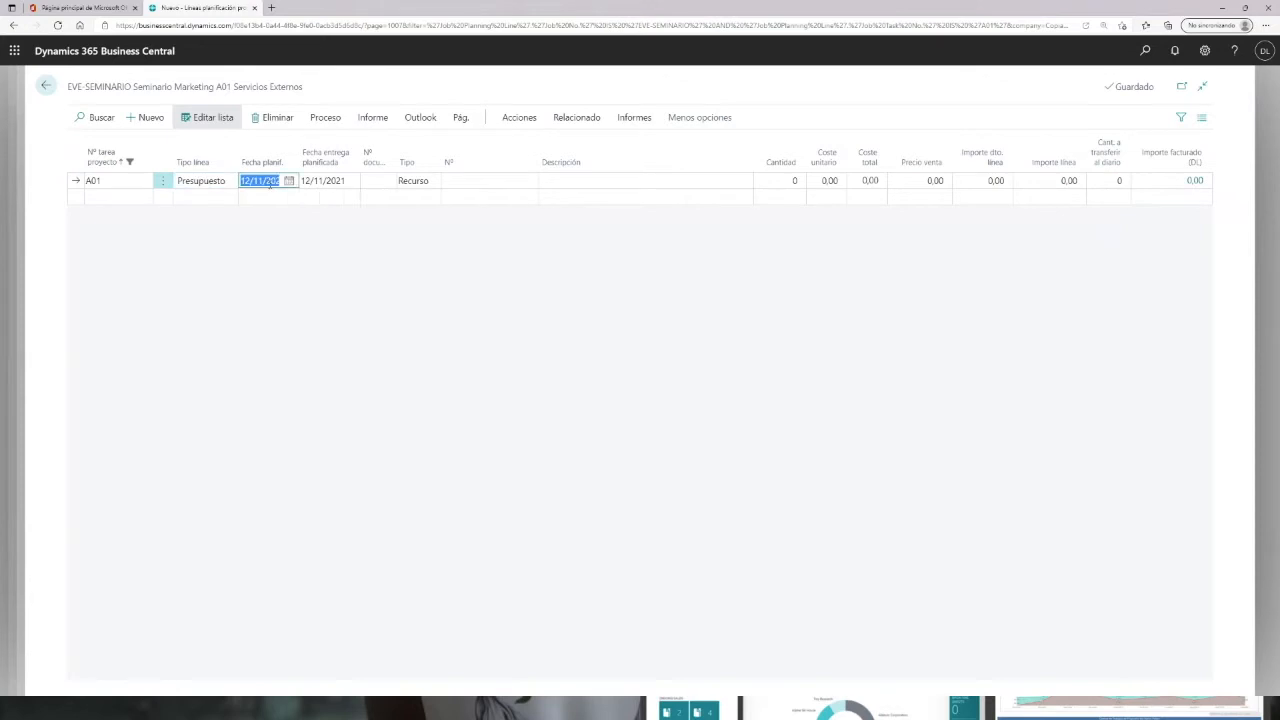
pyautogui.click(289, 181)
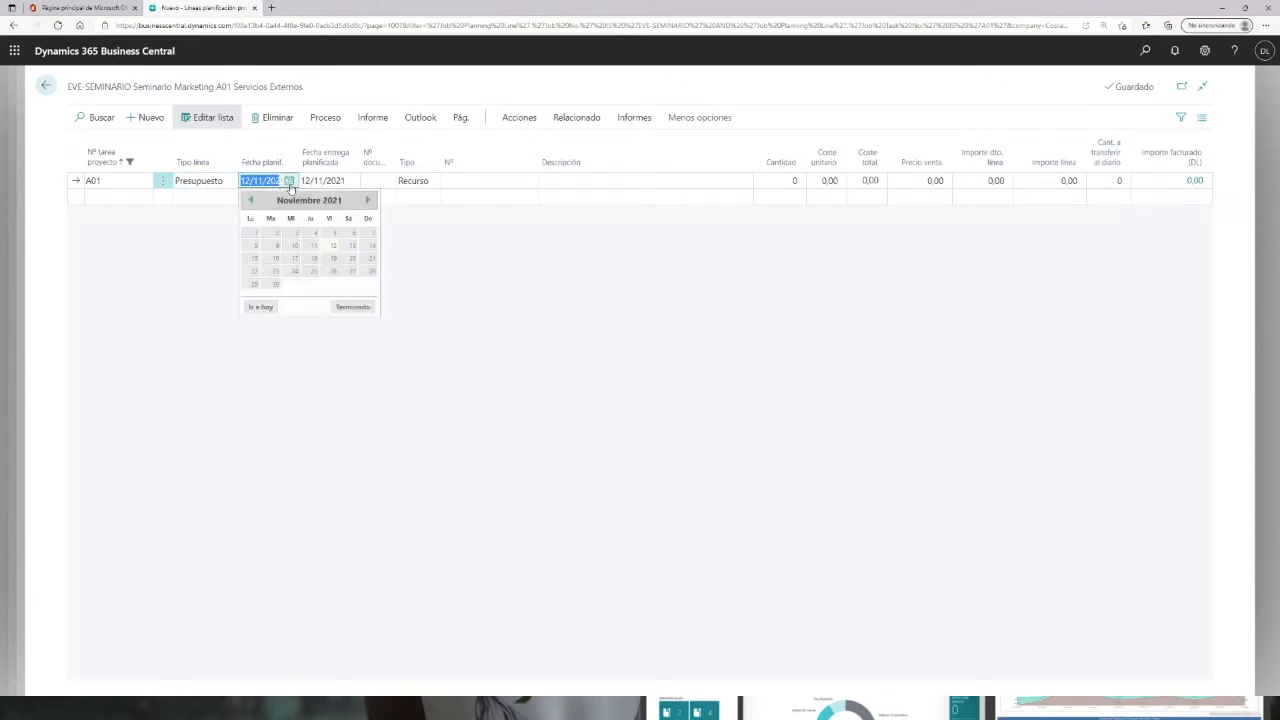
pyautogui.click(254, 260)
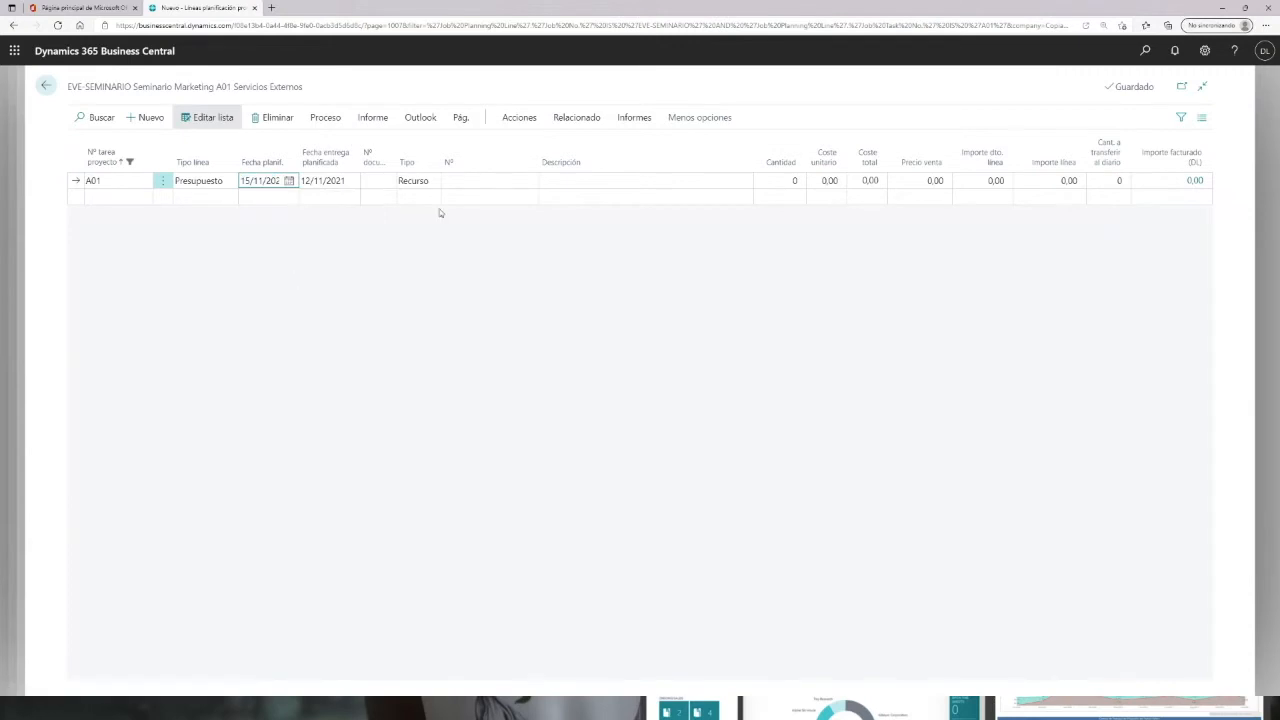
pyautogui.click(422, 181)
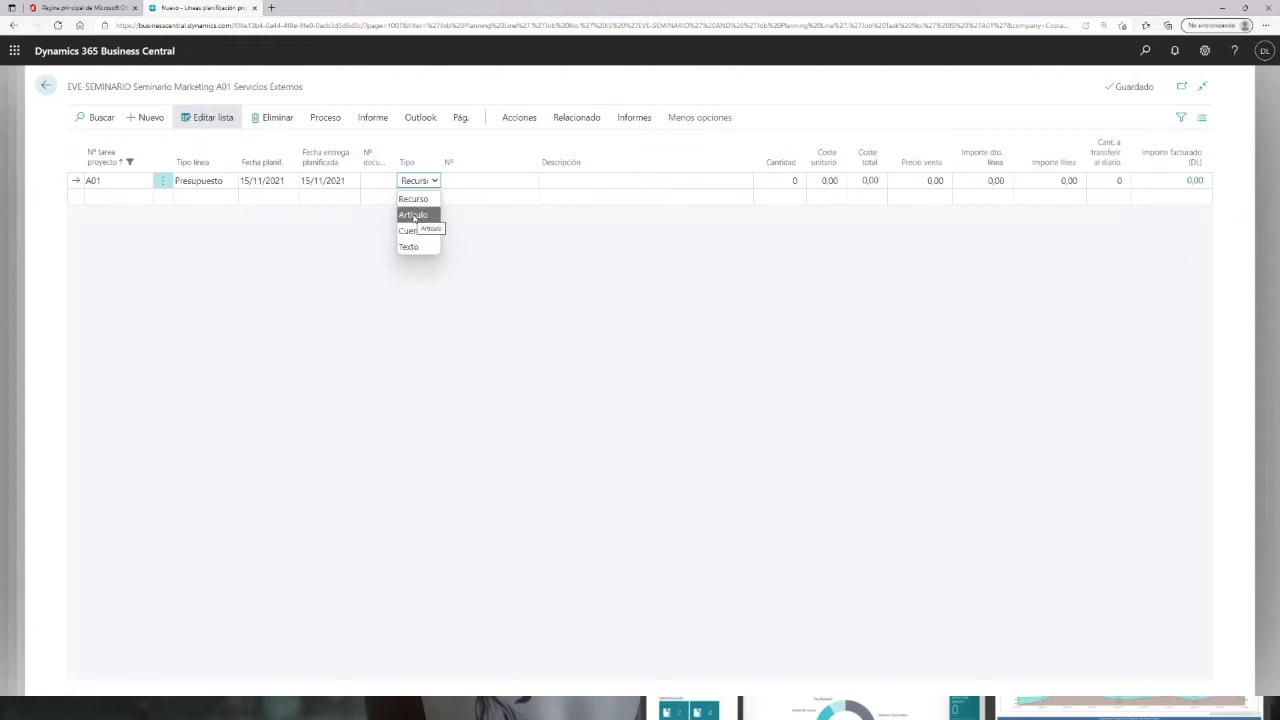
pyautogui.click(413, 215)
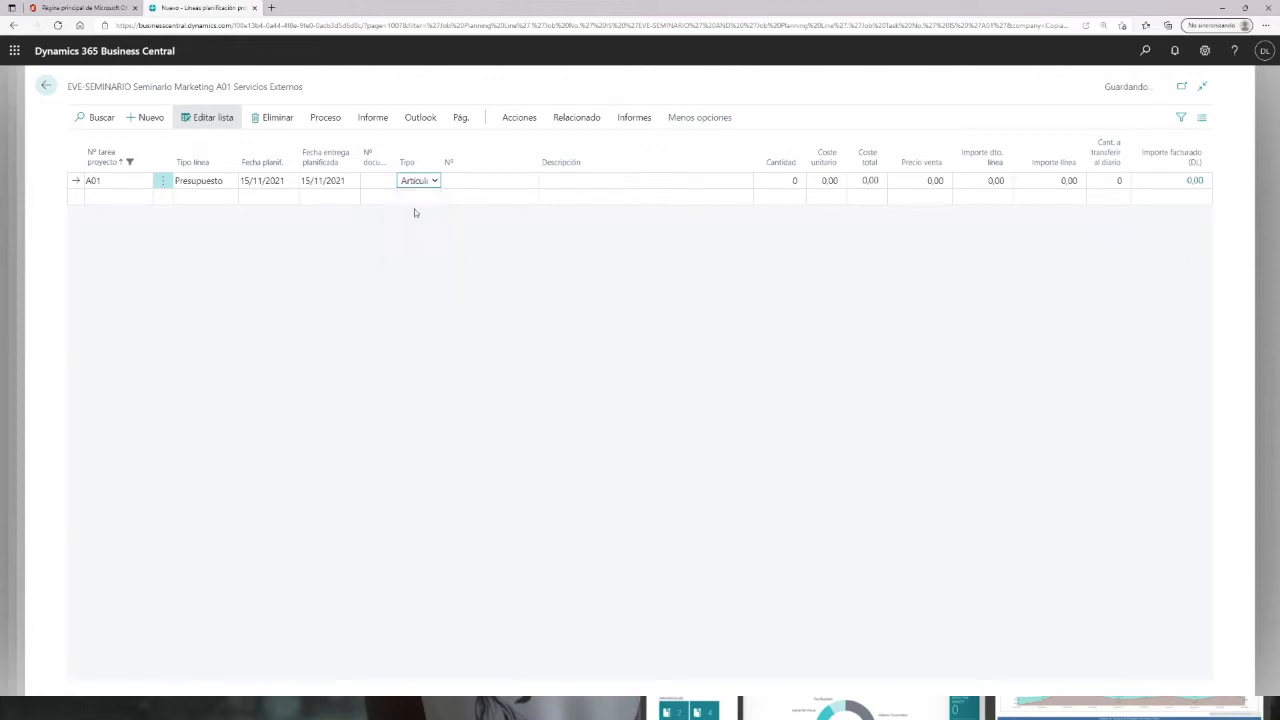
# Step: Search the item list and select item GAS-TECNOLOGIA for the line
pyautogui.click(528, 180)
pyautogui.click(532, 181)
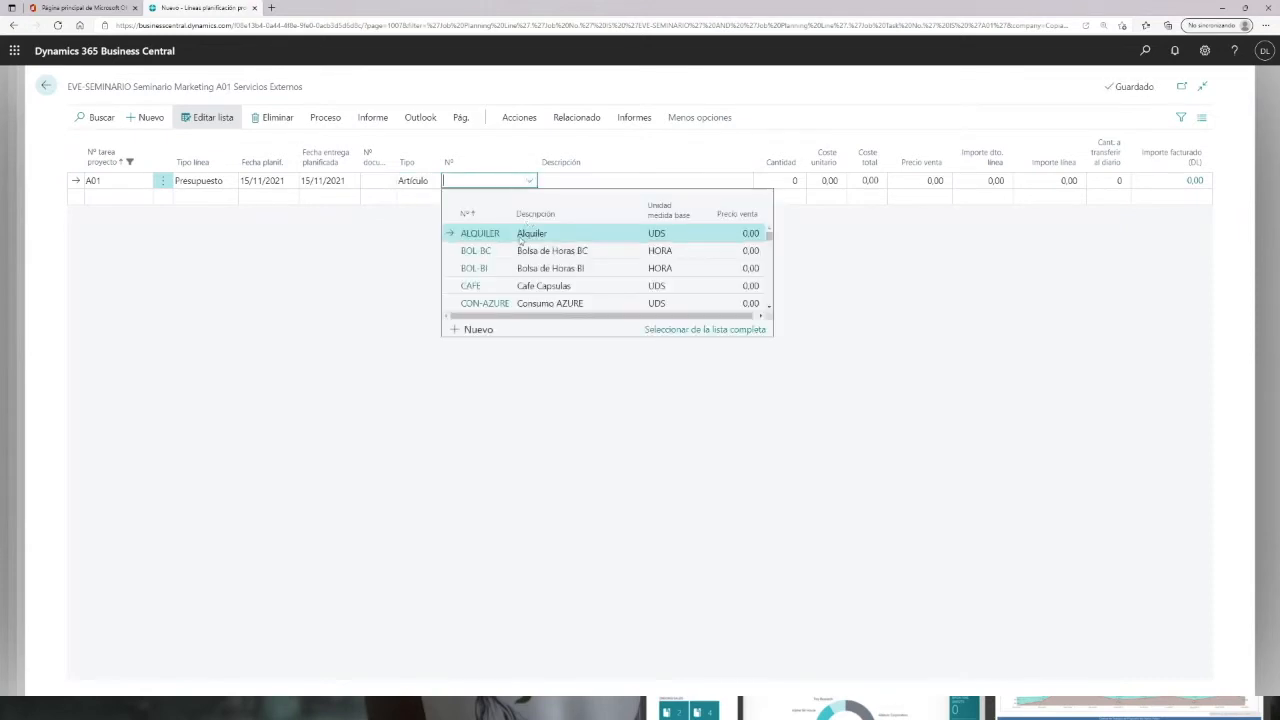
pyautogui.scroll(-1, 500, 255)
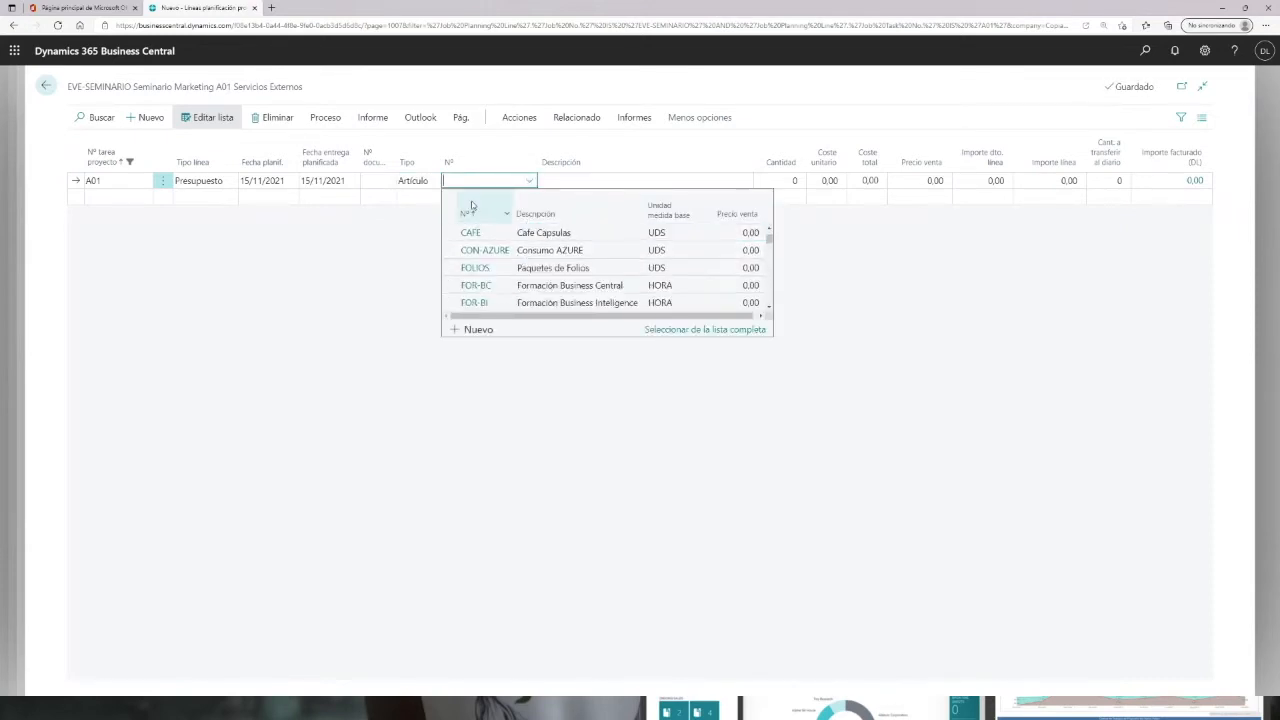
pyautogui.write('ser')
pyautogui.scroll(-5, 510, 266)
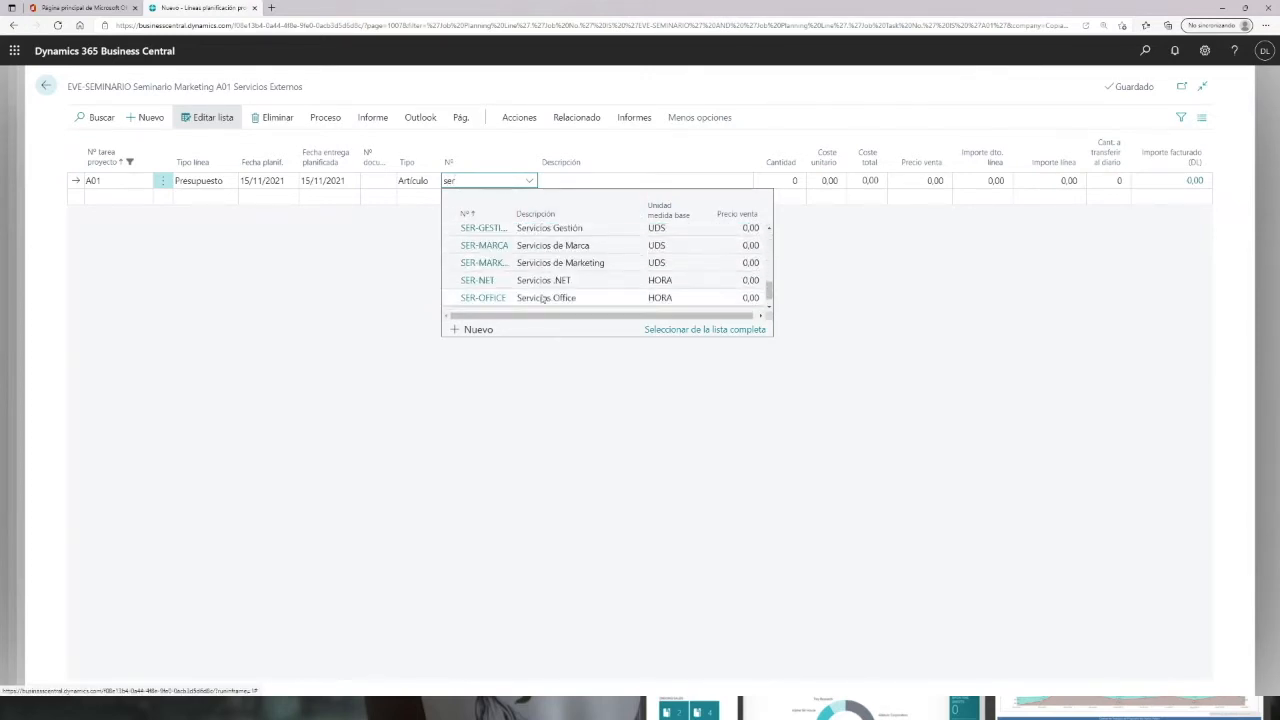
pyautogui.scroll(-1, 535, 300)
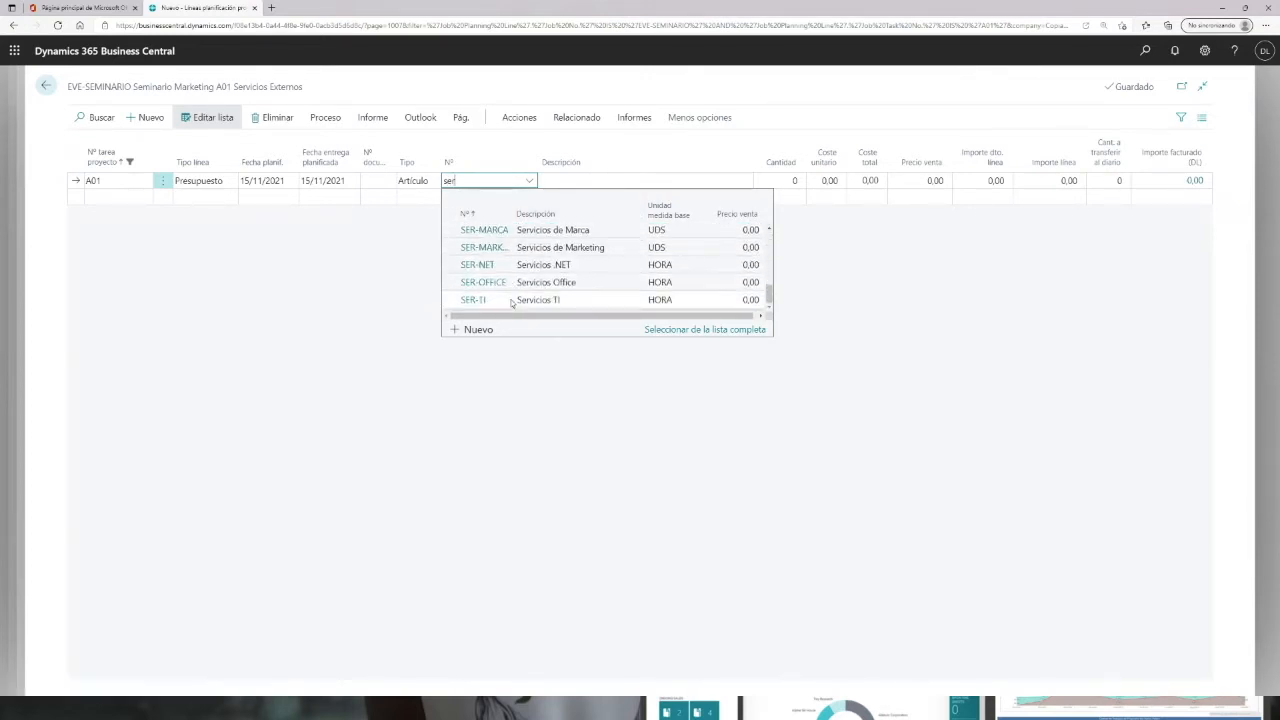
pyautogui.click(474, 202)
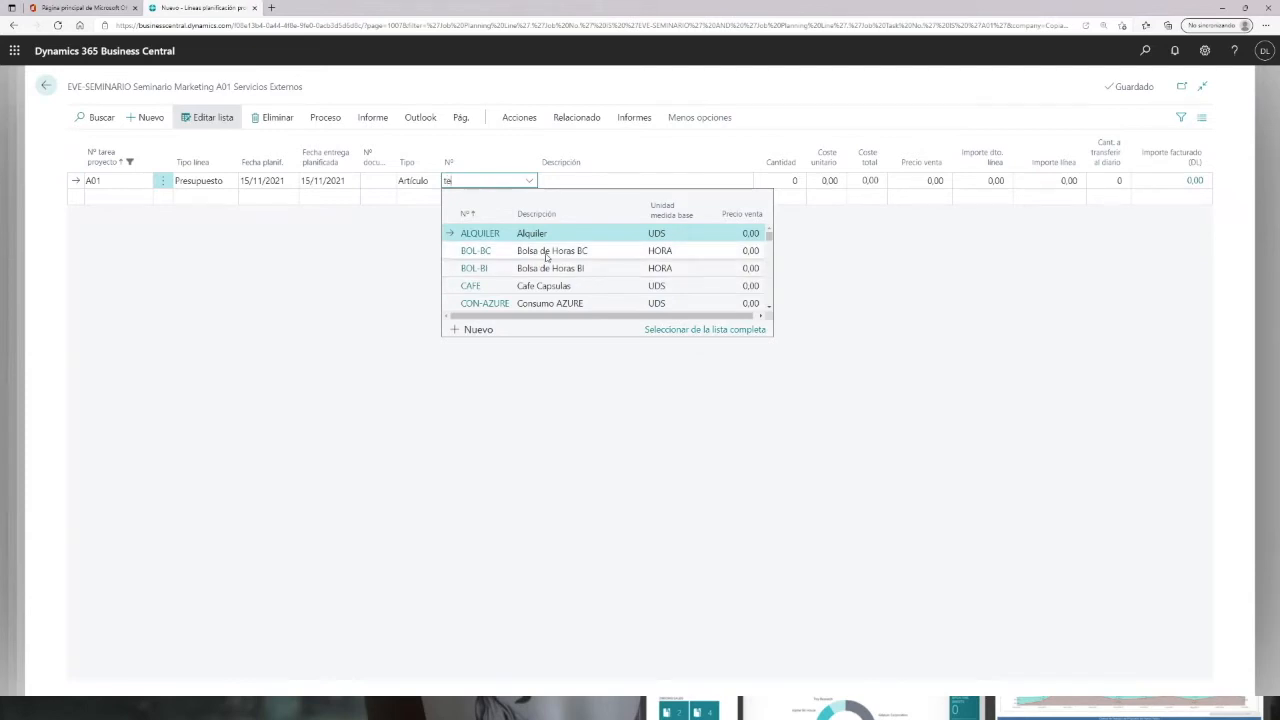
pyautogui.write('c')
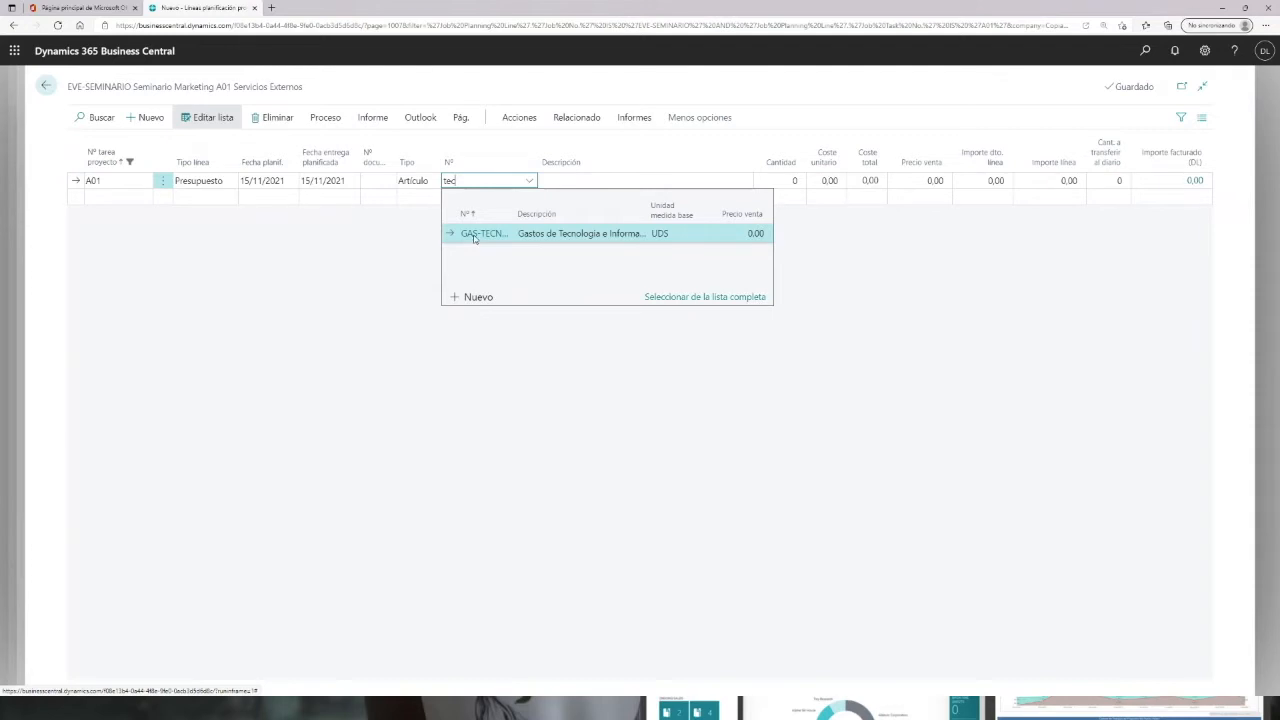
pyautogui.click(522, 236)
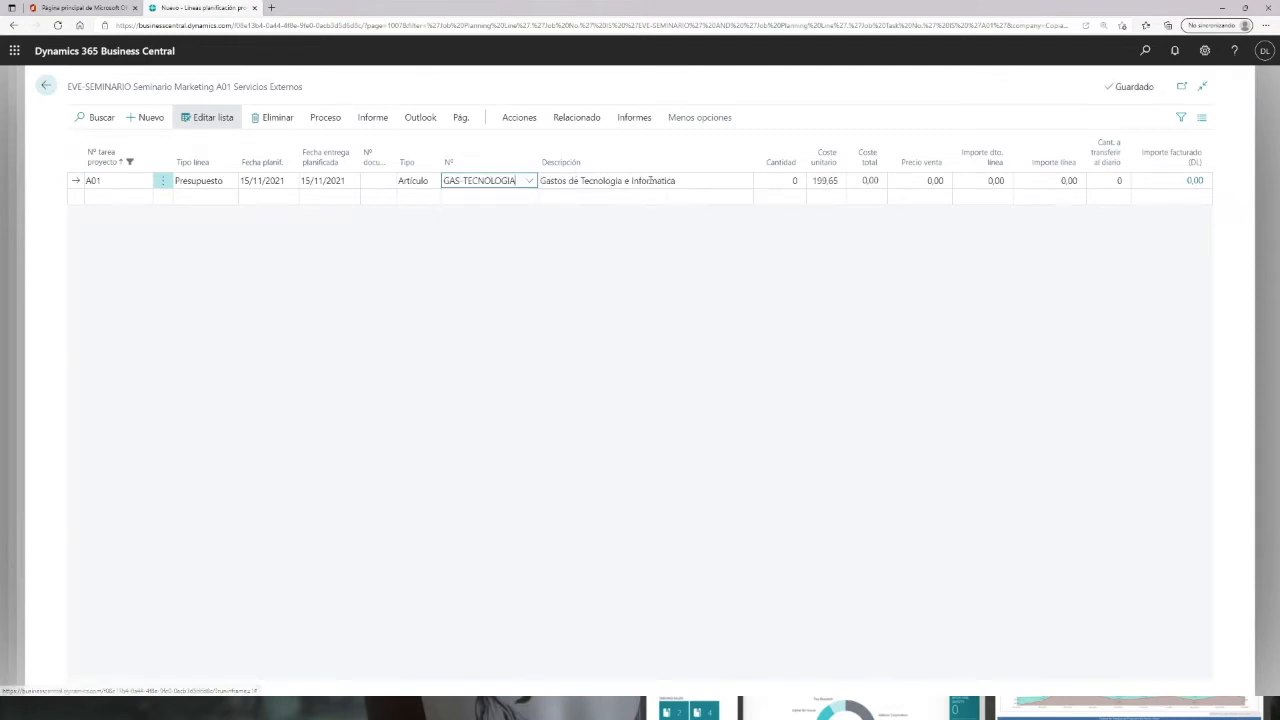
# Step: Change the line description to Tecnologia de presentación y audio del evento
pyautogui.click(703, 180)
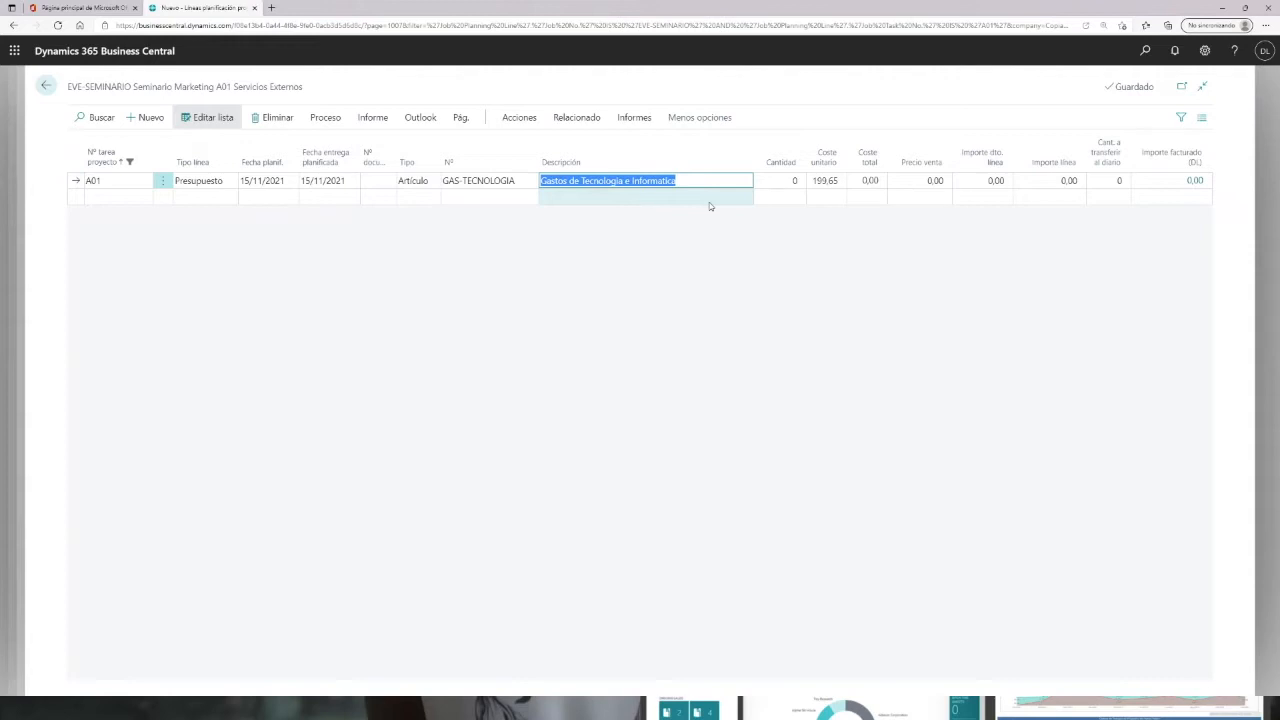
pyautogui.write('Tecnologia de presentación y audio del evento')
pyautogui.press('Tab')
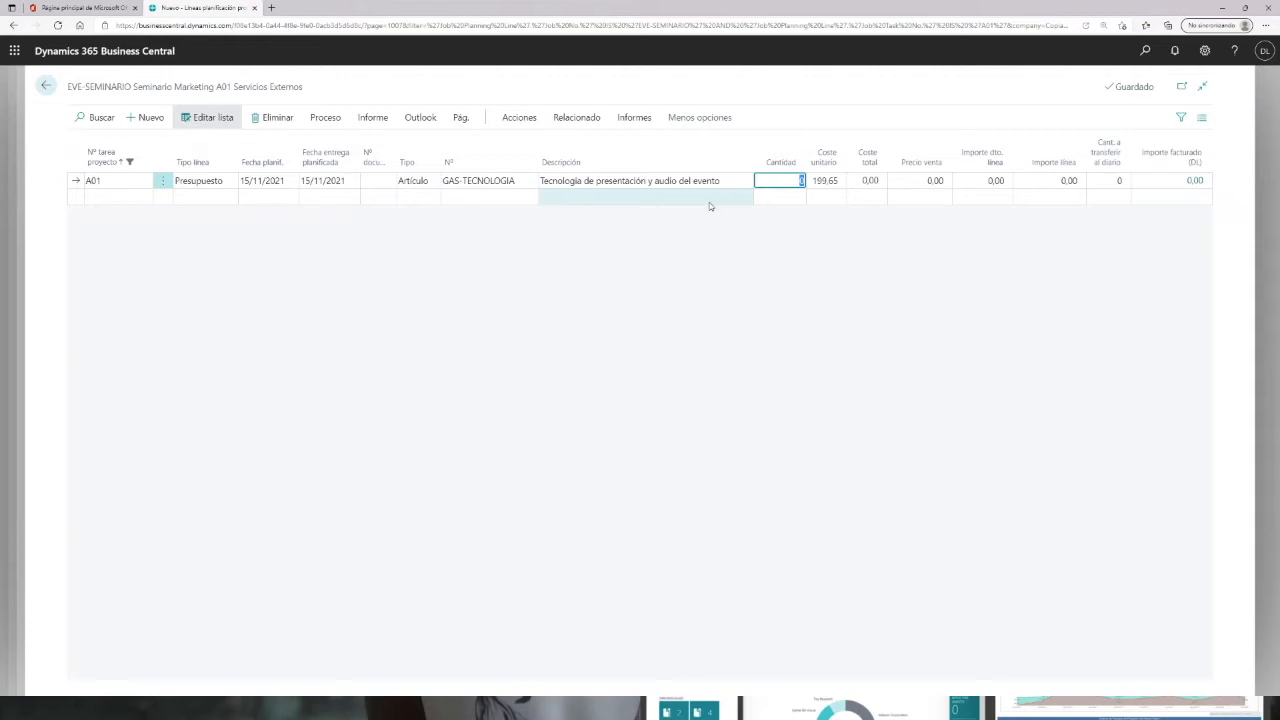
# Step: Set the line quantity to 1 and the unit cost to 2.500,00
pyautogui.press('Tab')
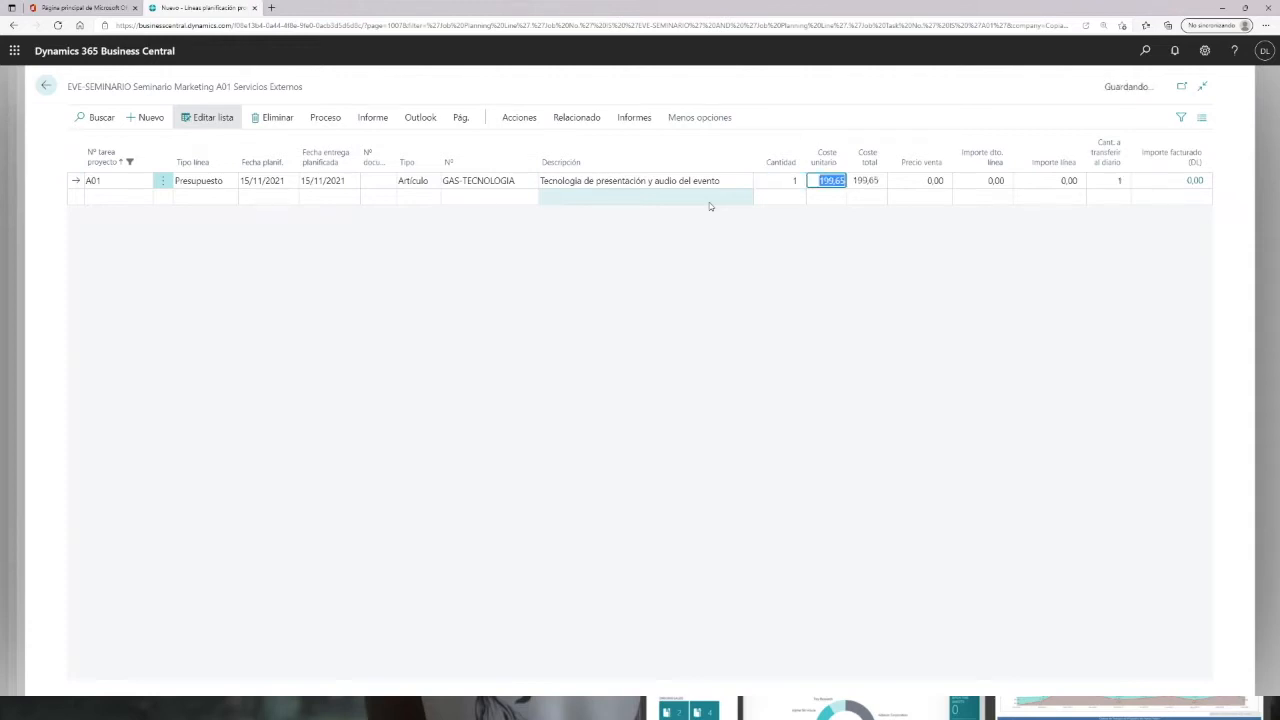
pyautogui.write('4')
pyautogui.press('Tab')
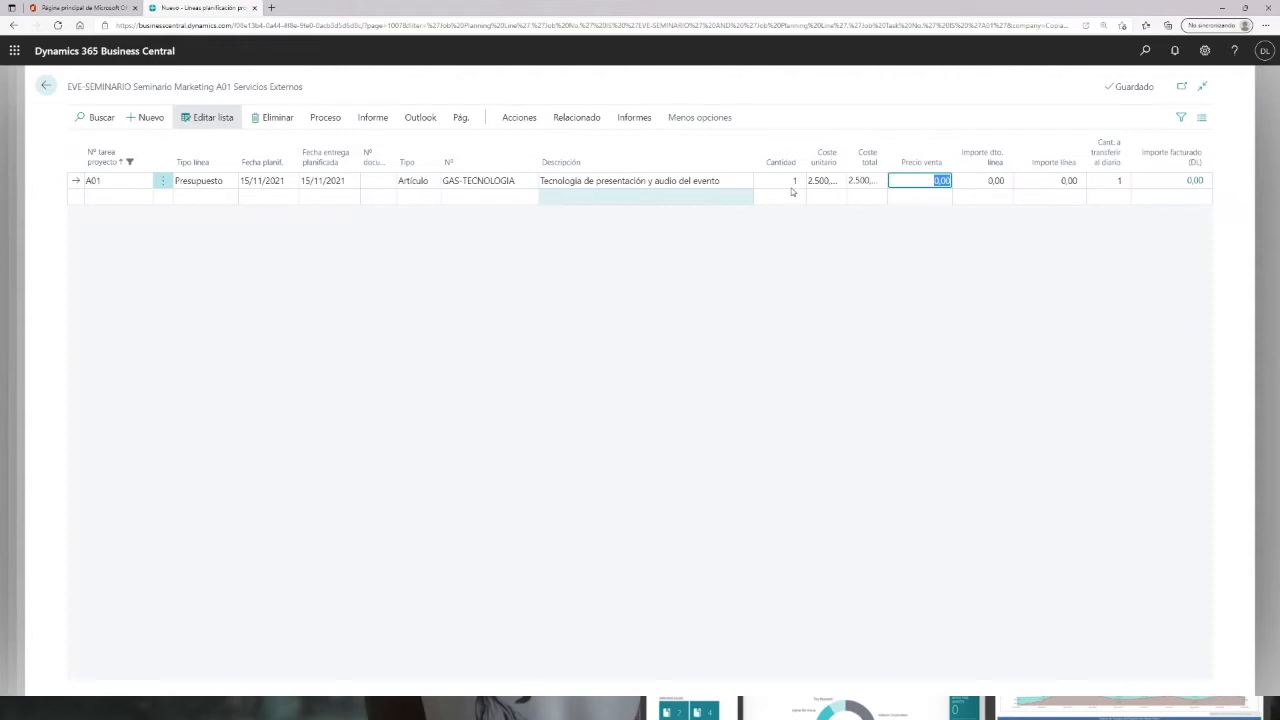
pyautogui.moveTo(857, 153); pyautogui.dragTo(867, 153)
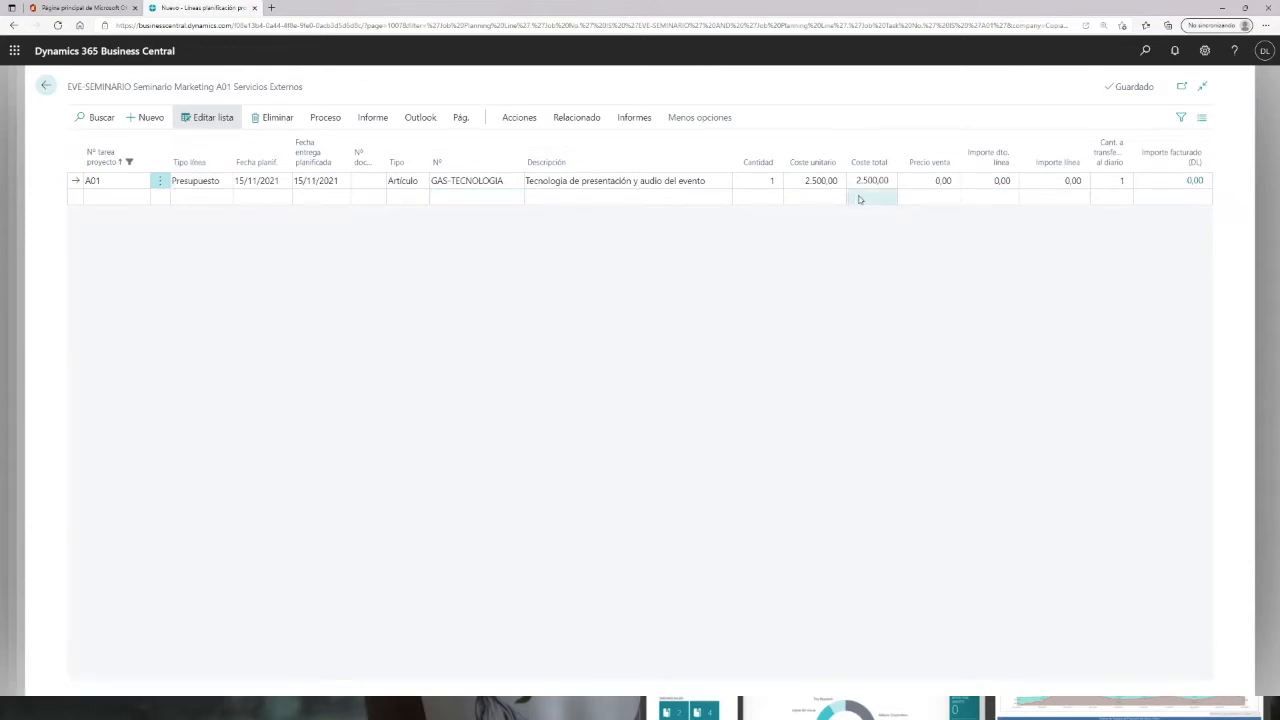
# Step: Add a second planning line for A01 with planning date 18/11/2021
pyautogui.click(193, 199)
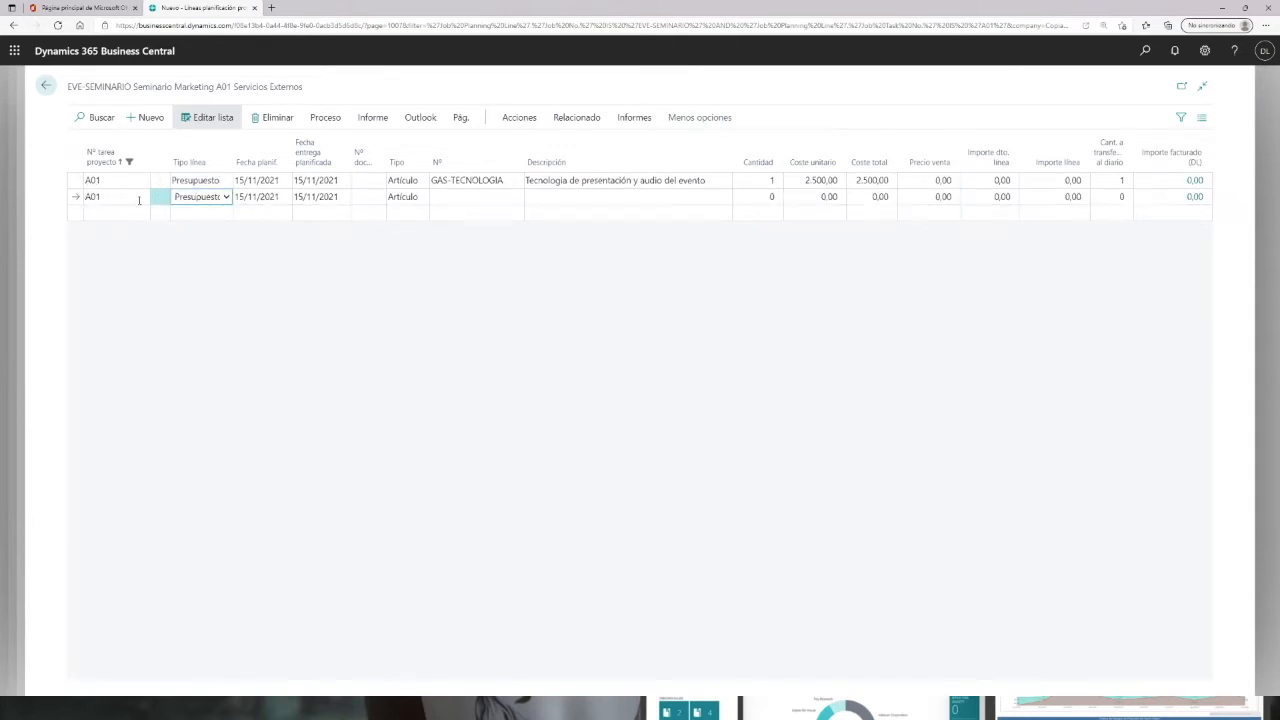
pyautogui.press('Tab')
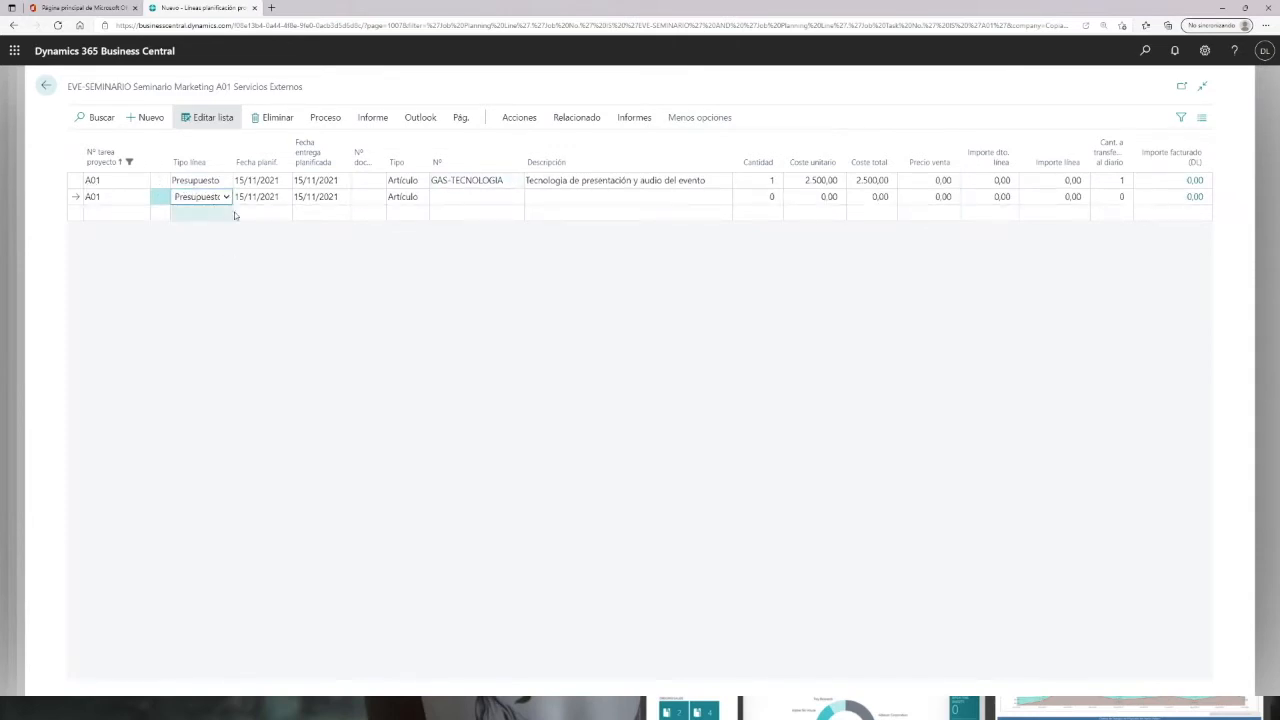
pyautogui.click(282, 197)
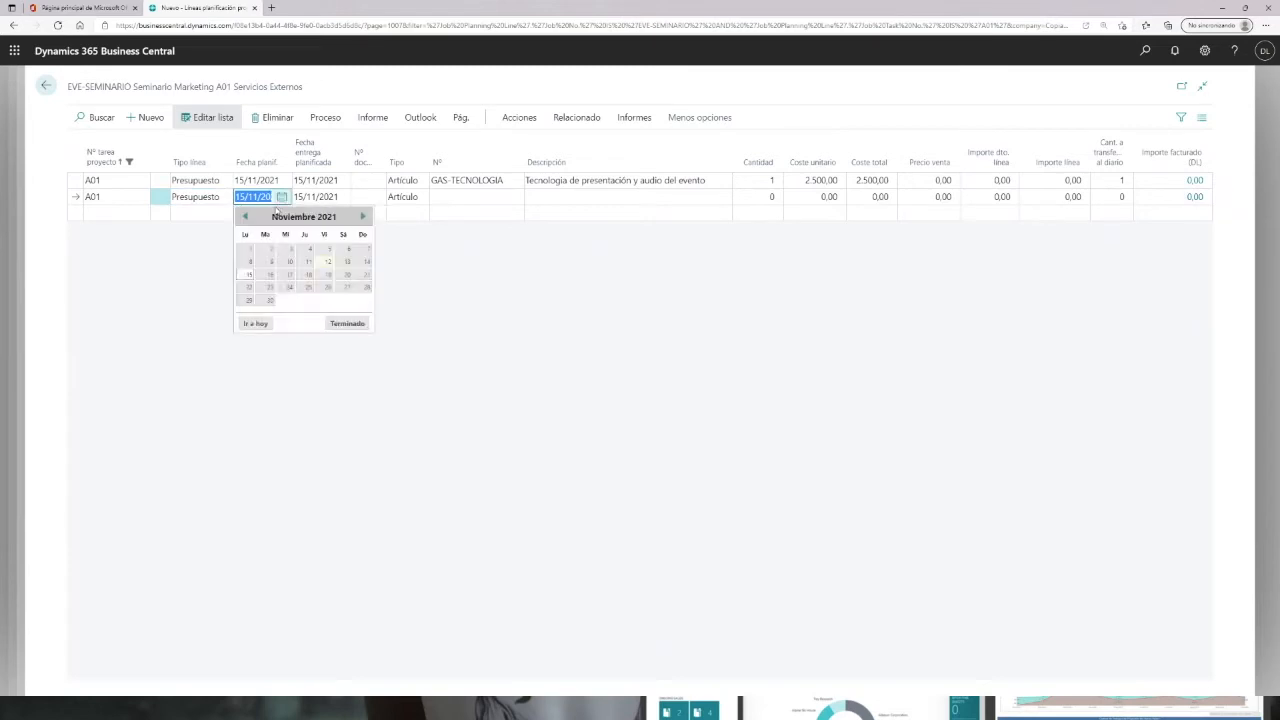
pyautogui.click(309, 274)
# Step: Select item GAS-BILLETES, Billetes trasportes, for the second planning line
pyautogui.click(445, 199)
pyautogui.click(515, 197)
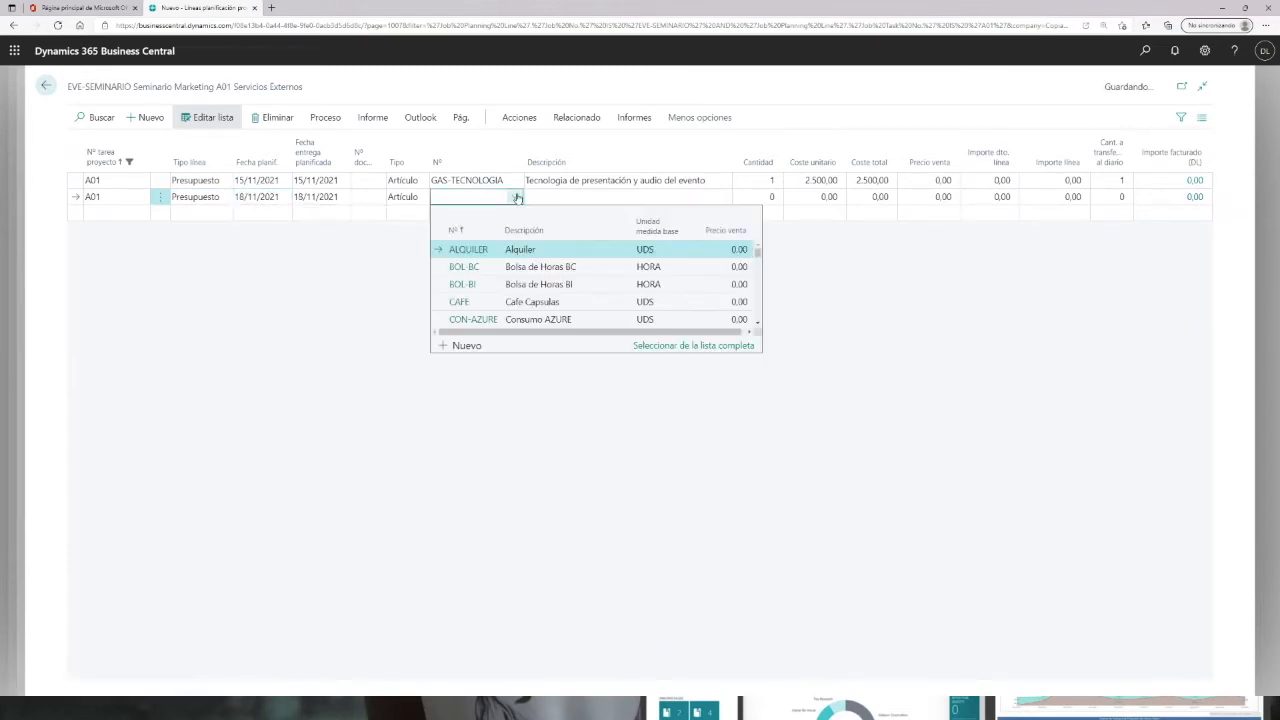
pyautogui.scroll(-5, 549, 317)
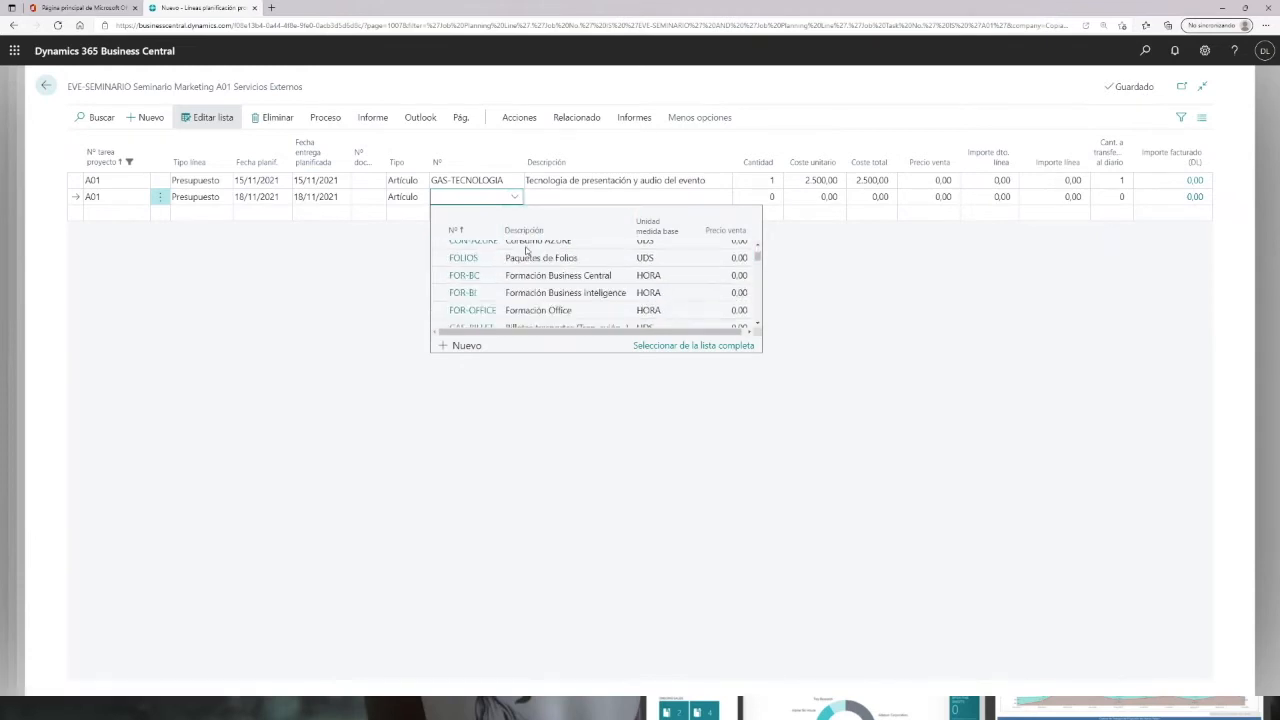
pyautogui.scroll(-3, 549, 317)
pyautogui.scroll(3, 545, 314)
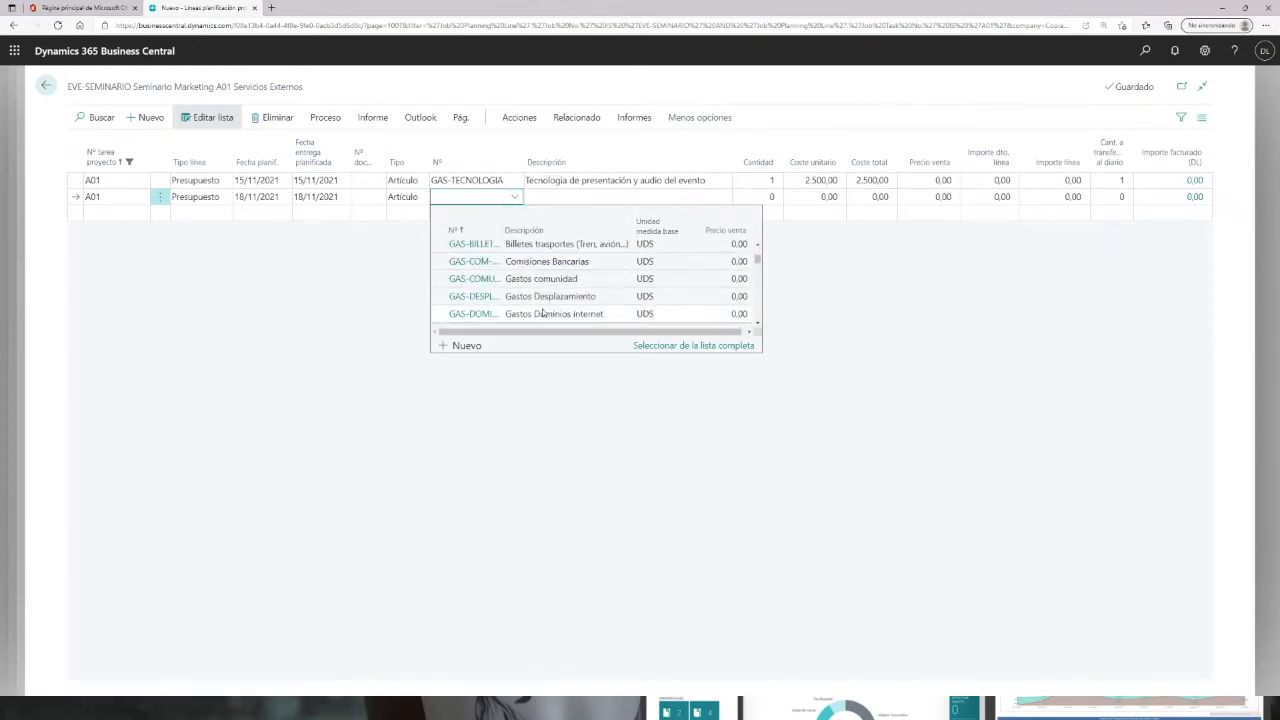
pyautogui.scroll(1, 537, 311)
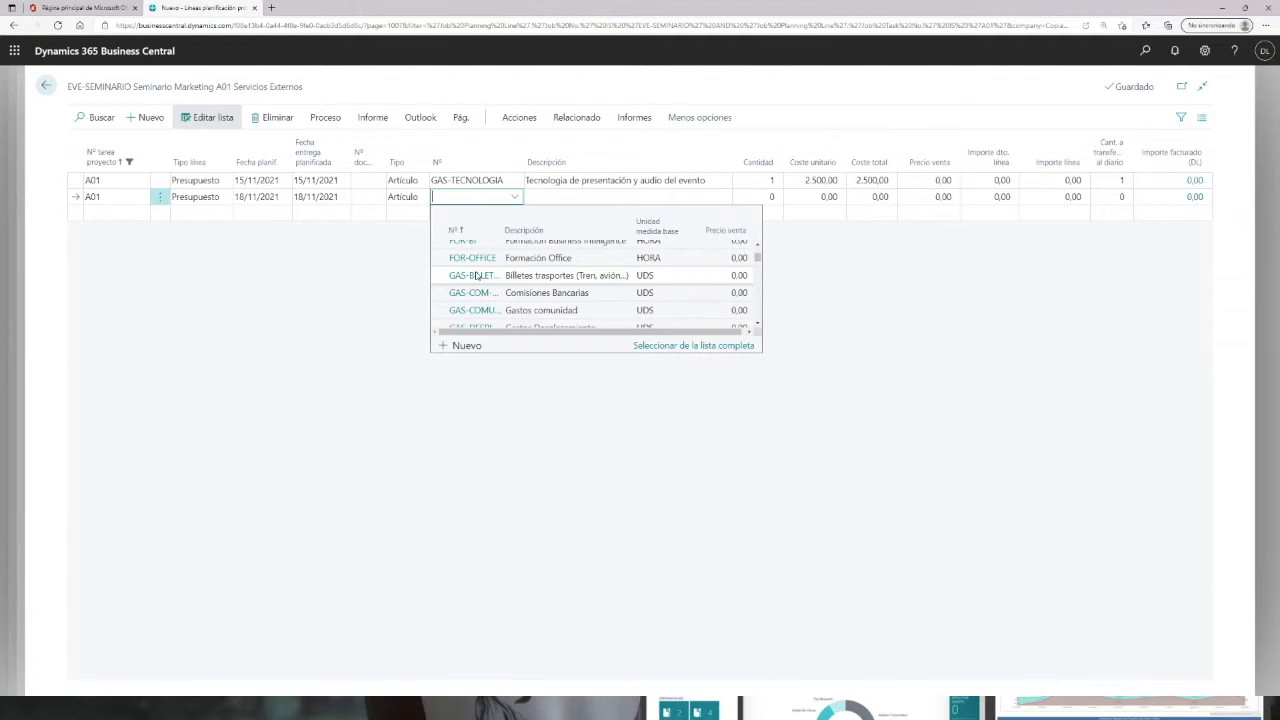
pyautogui.click(470, 276)
pyautogui.click(760, 197)
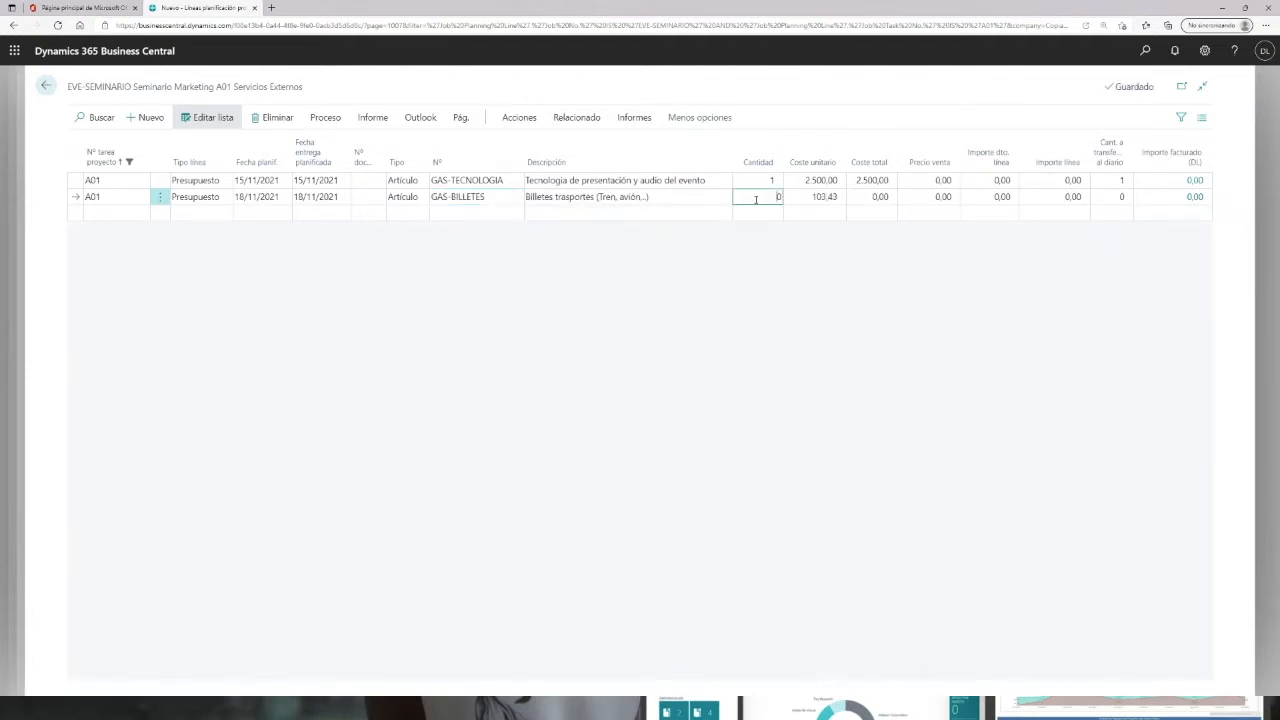
# Step: Set the GAS-BILLETES line's quantity to 3 and unit cost to 100
pyautogui.write('3')
pyautogui.press('Tab')
pyautogui.write('100')
pyautogui.press('Tab')
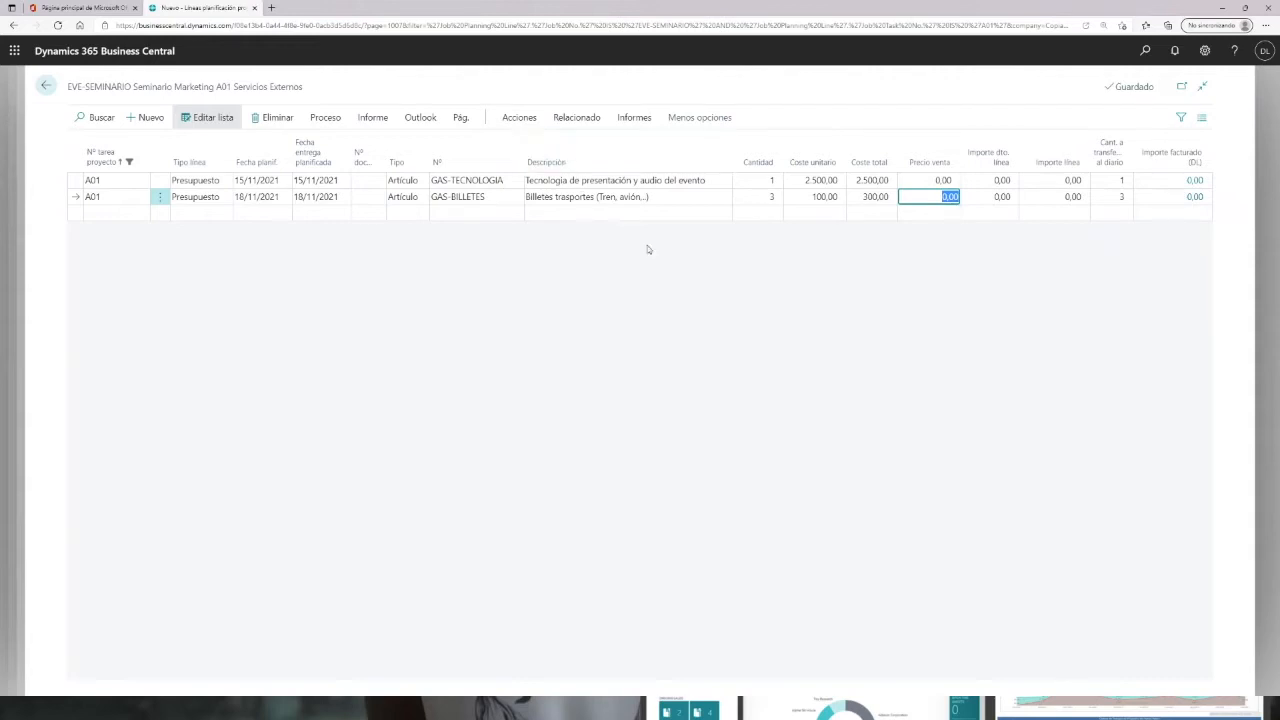
# Step: Return to the project card and review task A01's dates, budget total and planning lines
pyautogui.click(44, 88)
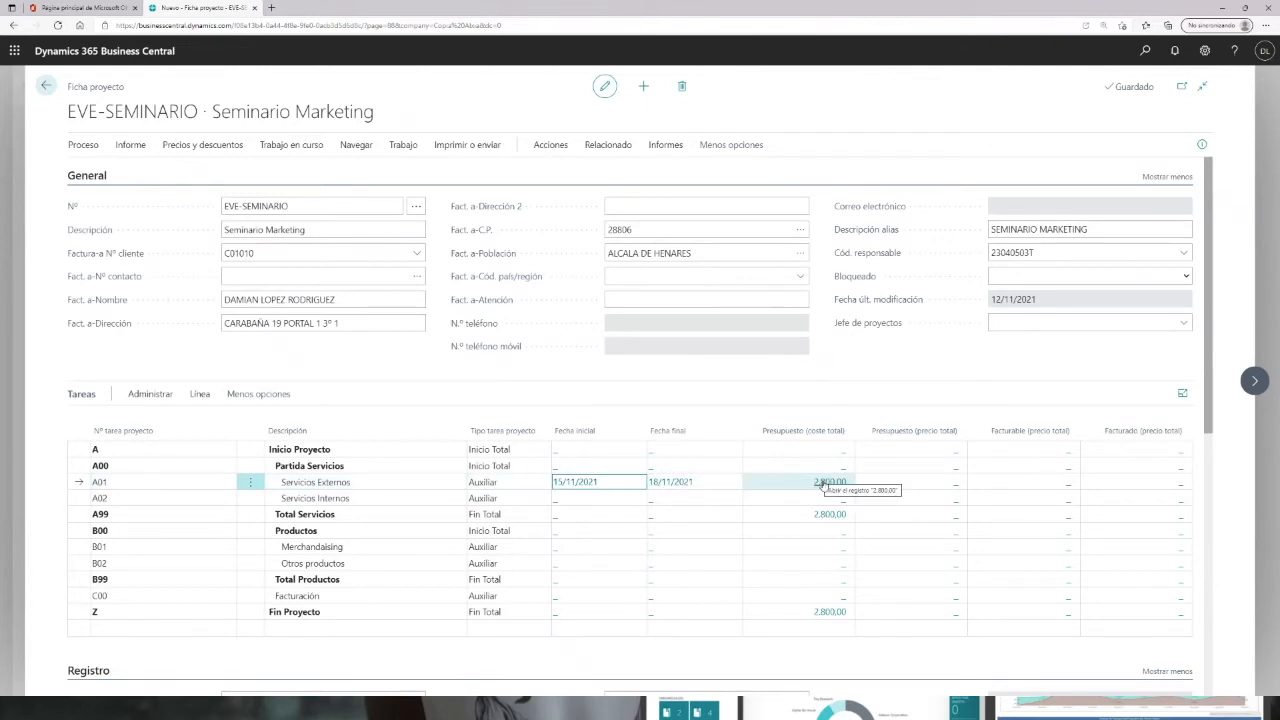
pyautogui.click(576, 492)
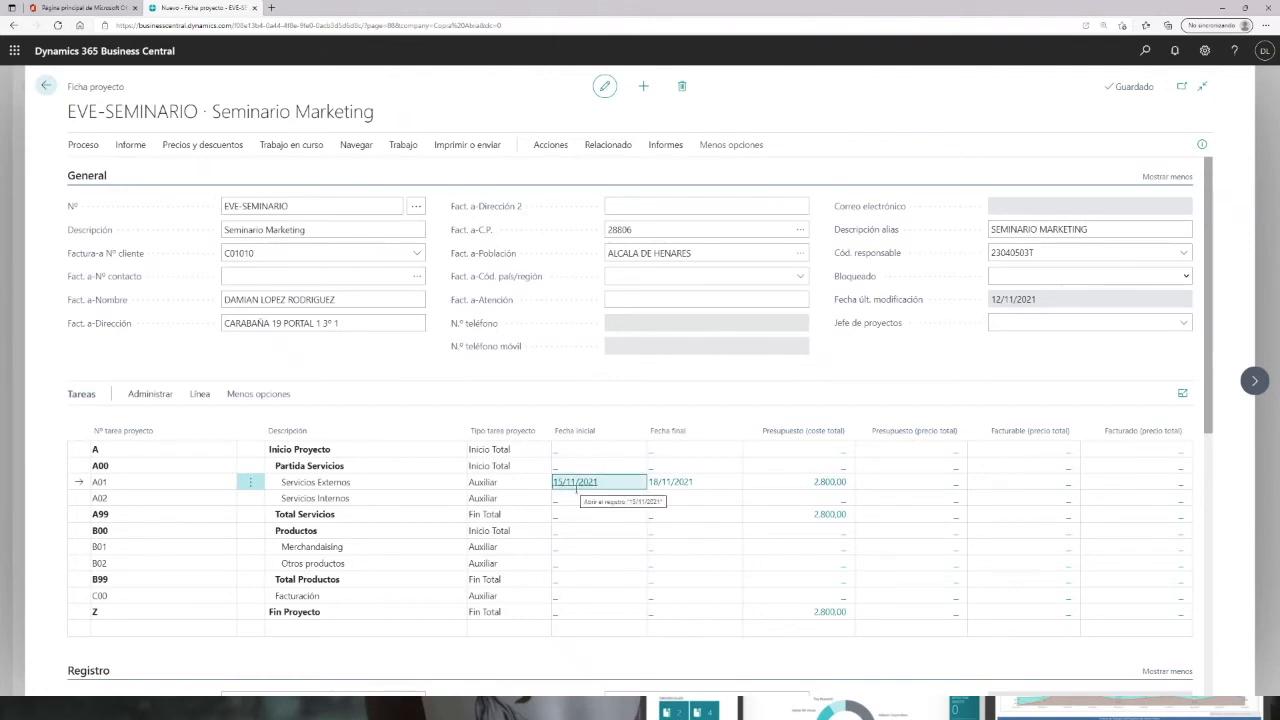
pyautogui.click(672, 484)
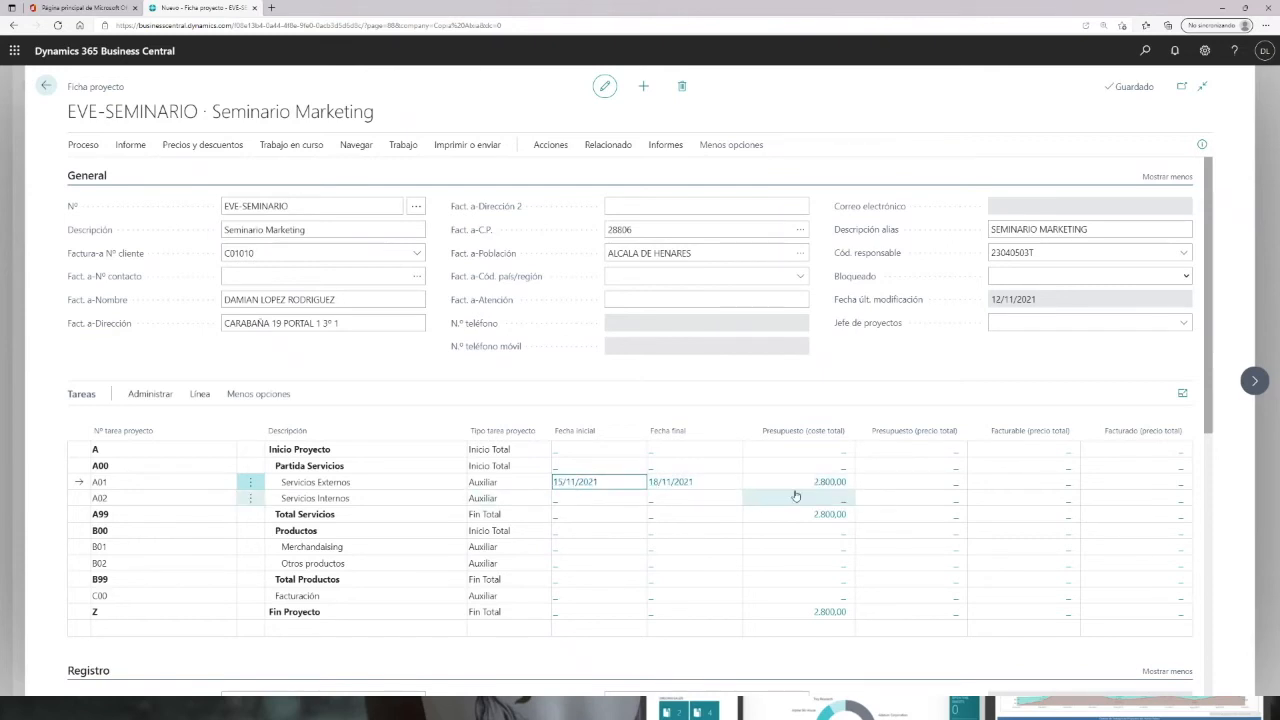
pyautogui.click(829, 482)
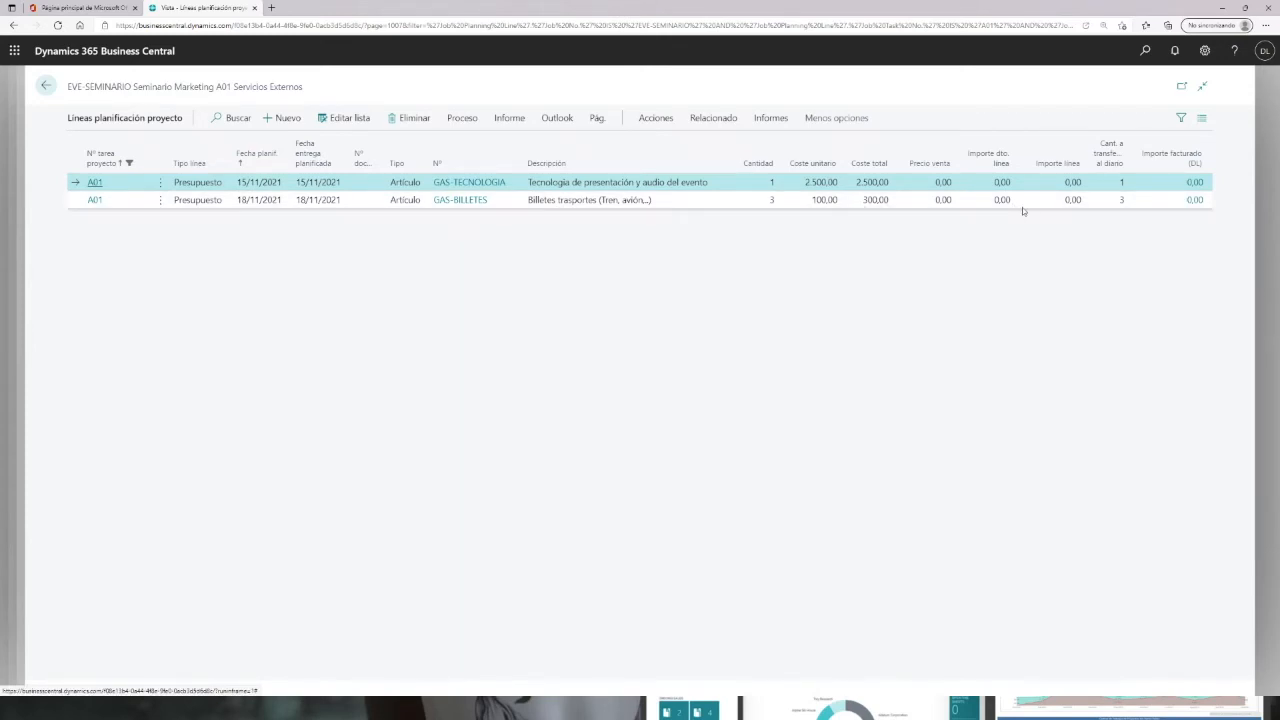
pyautogui.click(45, 87)
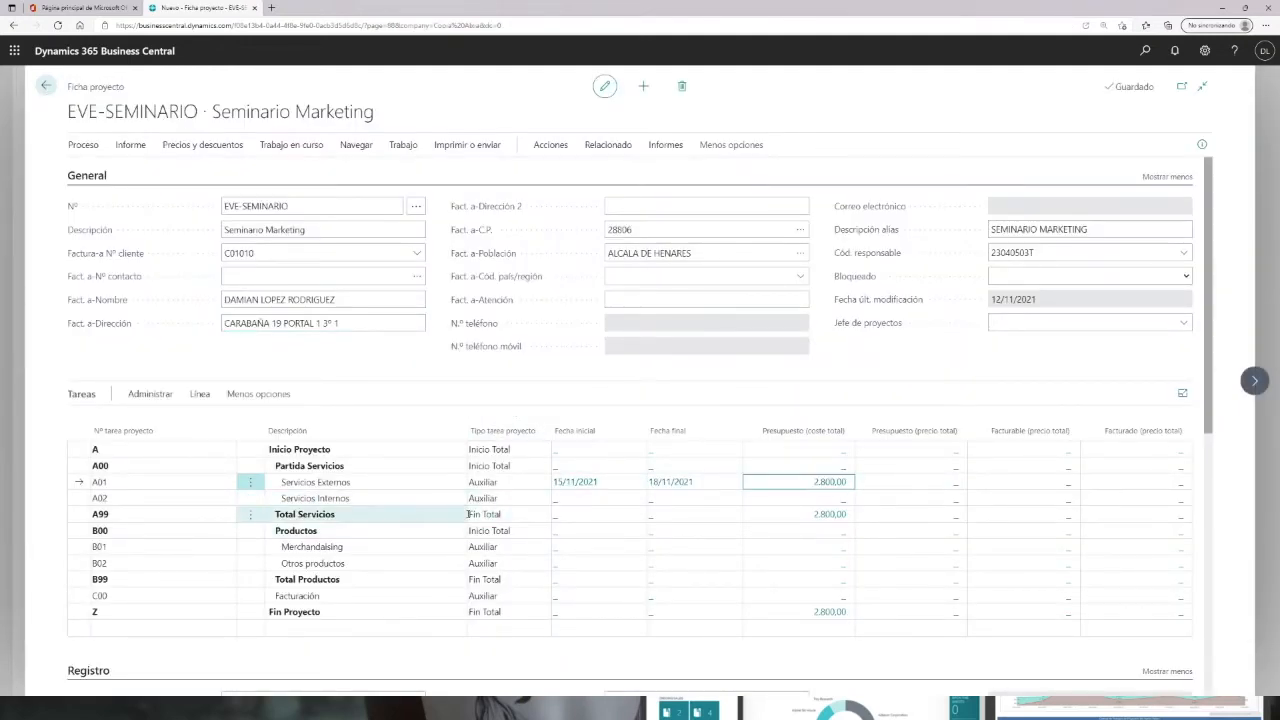
# Step: Add a budget planning line to task A02 dated 15/11/2021 for an employee resource
pyautogui.click(555, 503)
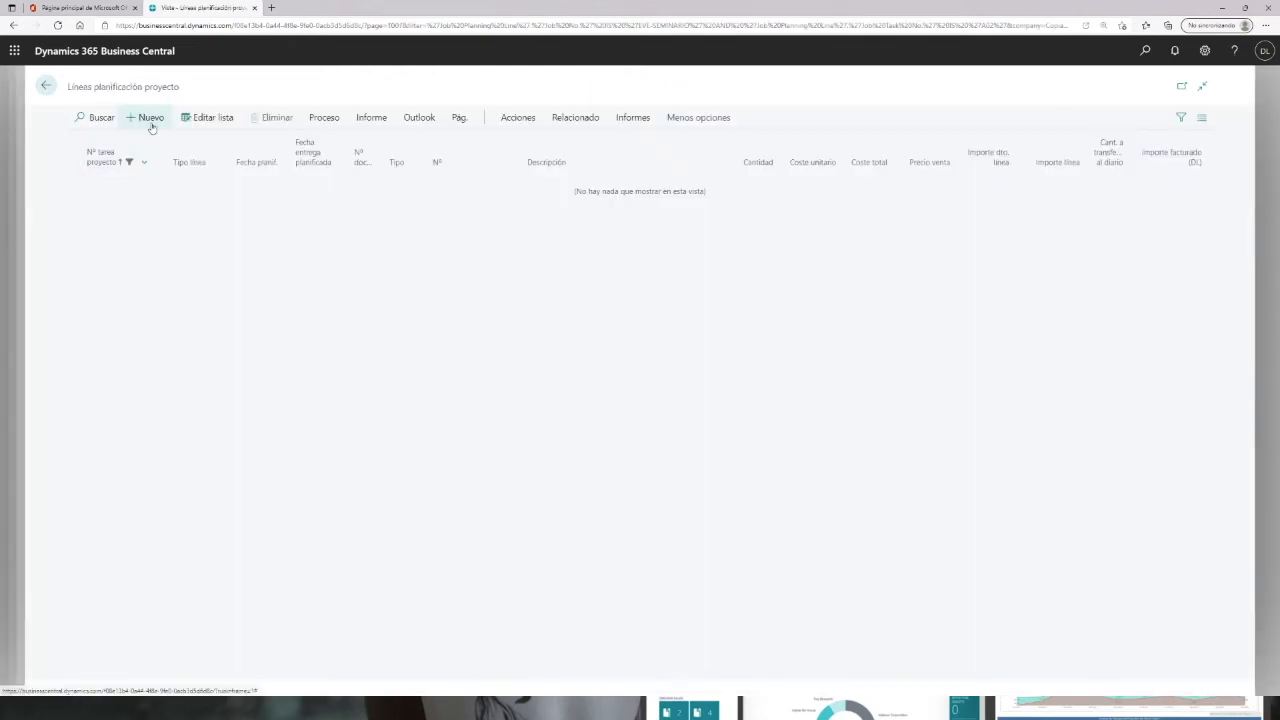
pyautogui.click(146, 117)
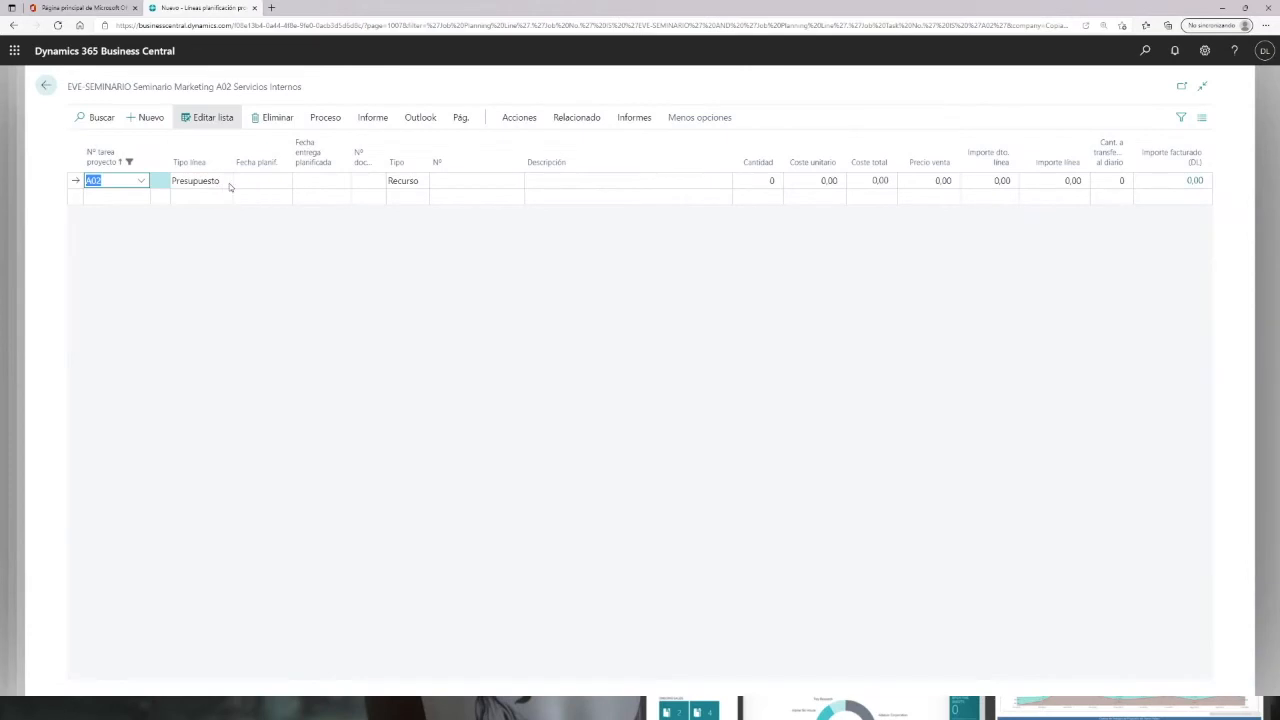
pyautogui.click(407, 182)
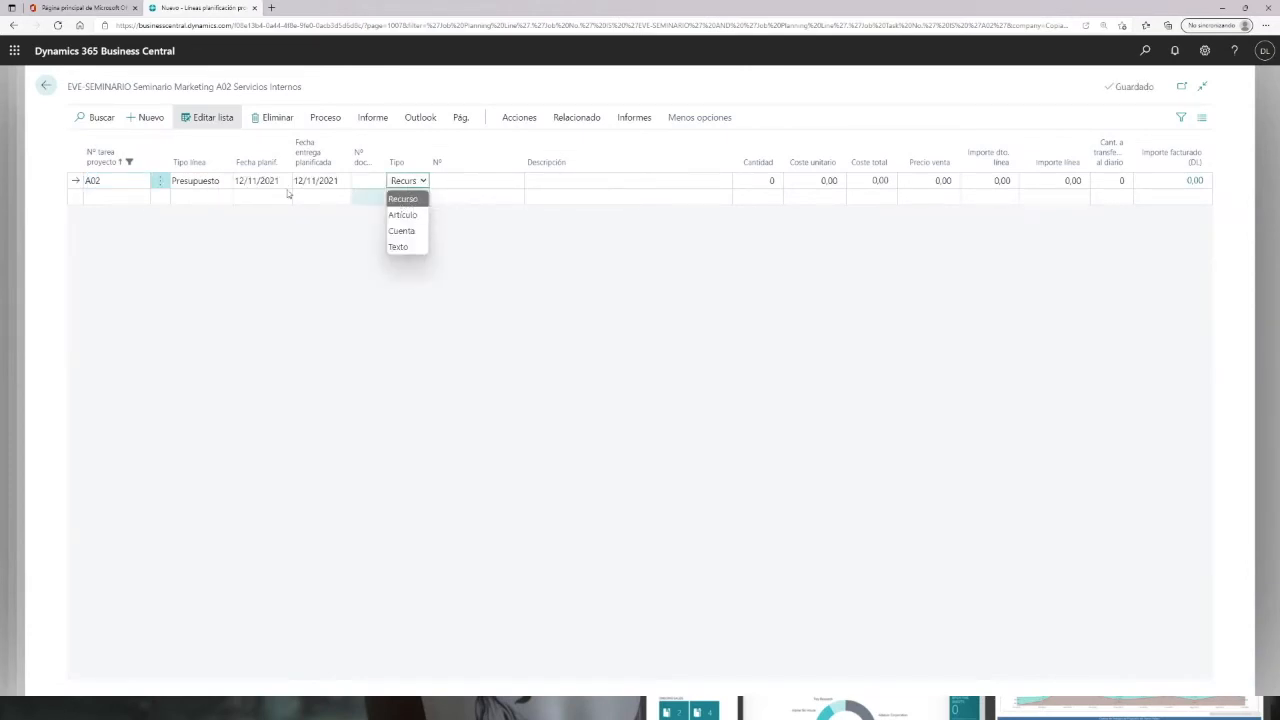
pyautogui.click(253, 180)
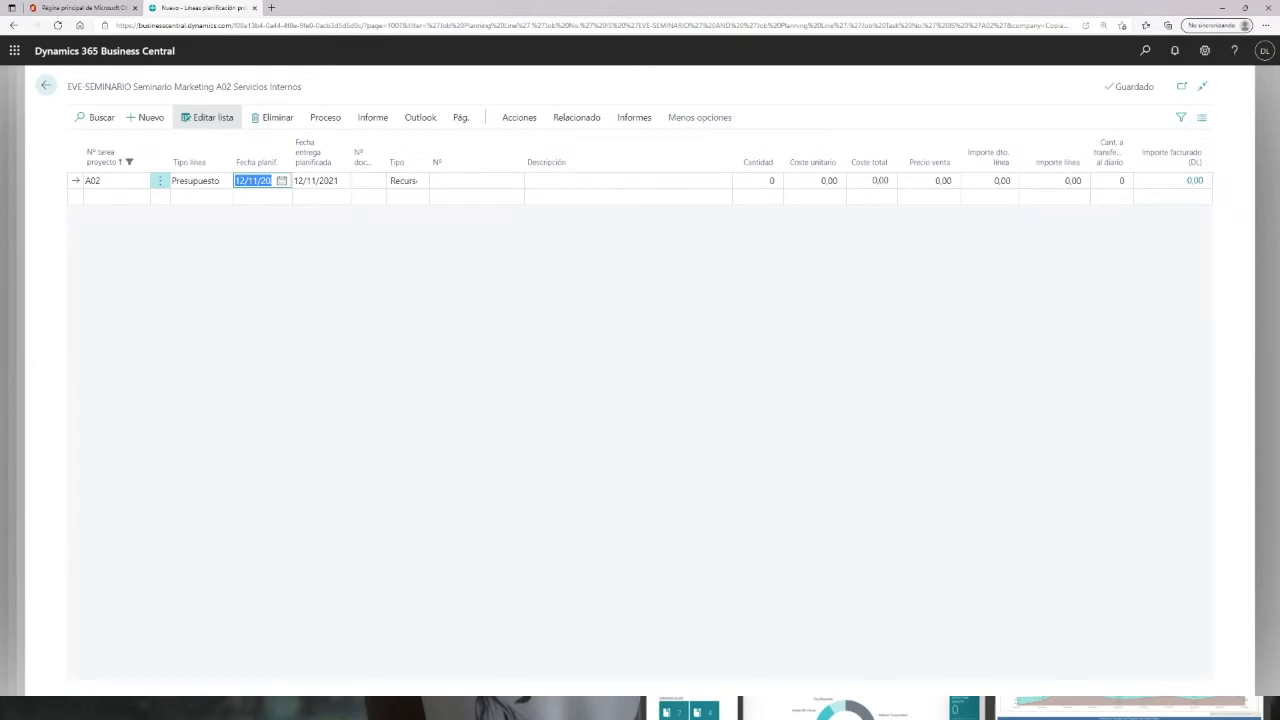
pyautogui.click(282, 181)
pyautogui.click(247, 261)
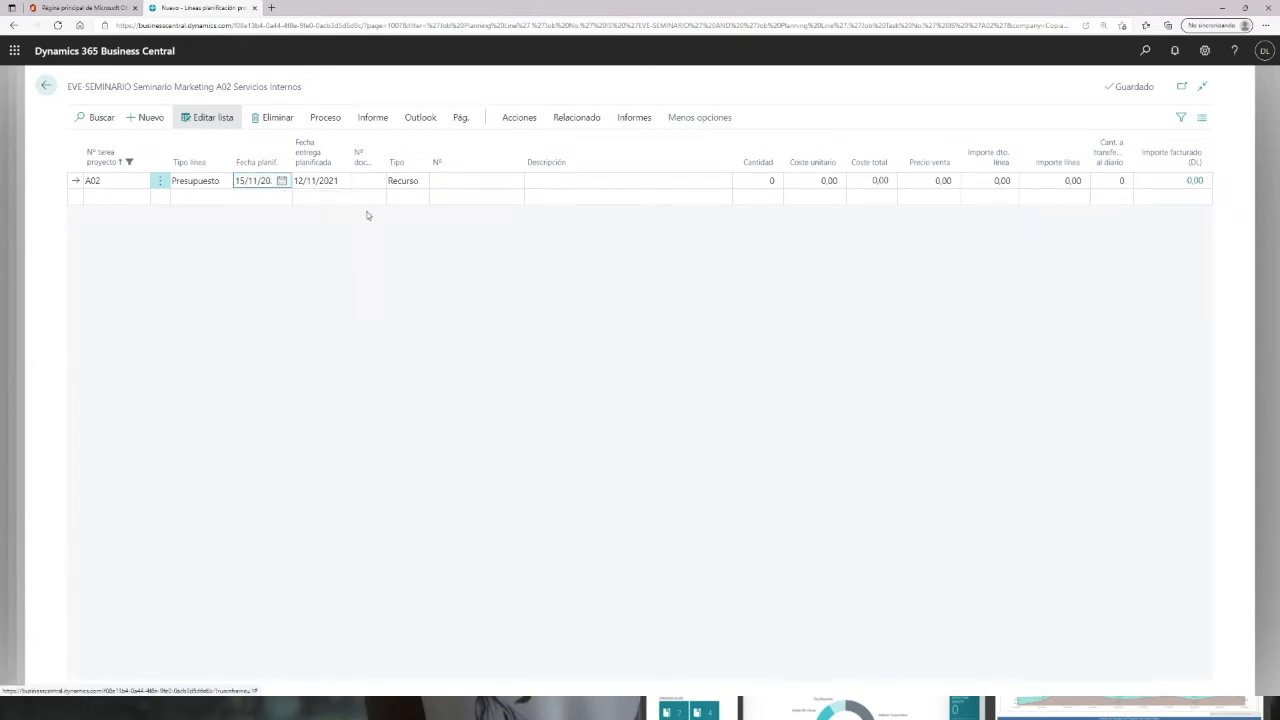
pyautogui.click(514, 180)
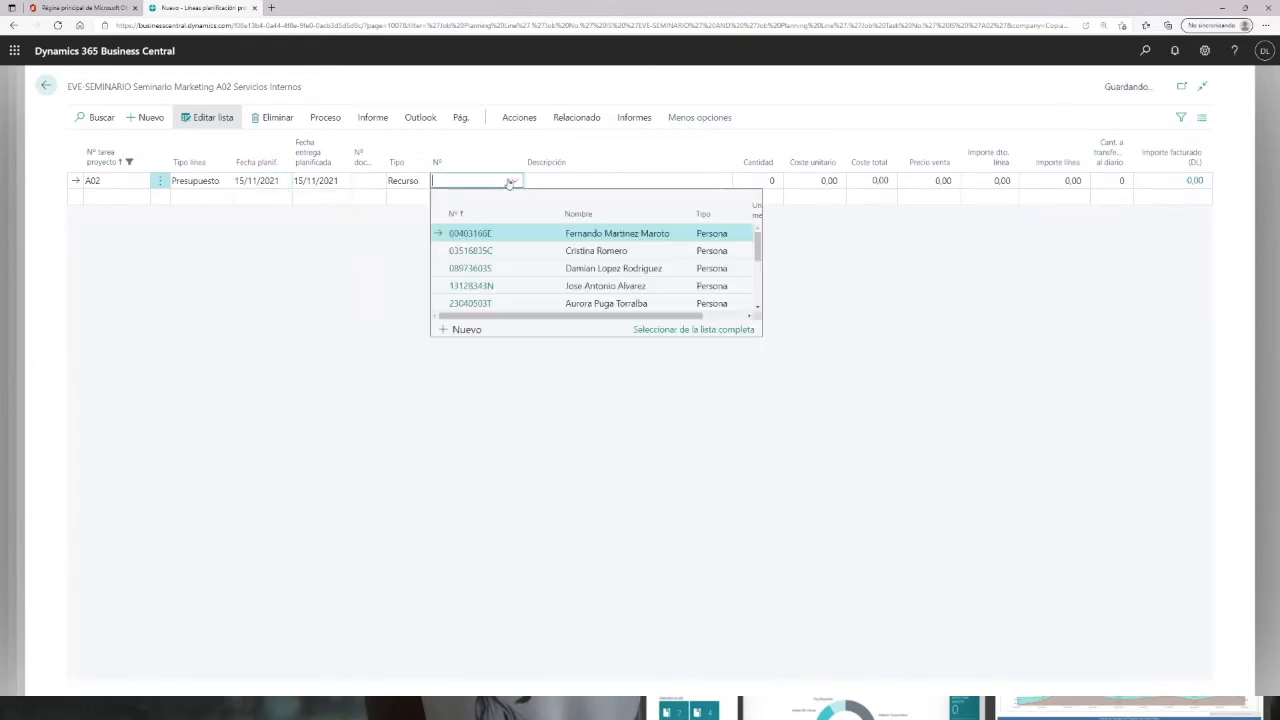
pyautogui.click(509, 268)
# Step: Set the A02 line description to Coordinación del proyecto and its quantity to 25
pyautogui.click(657, 180)
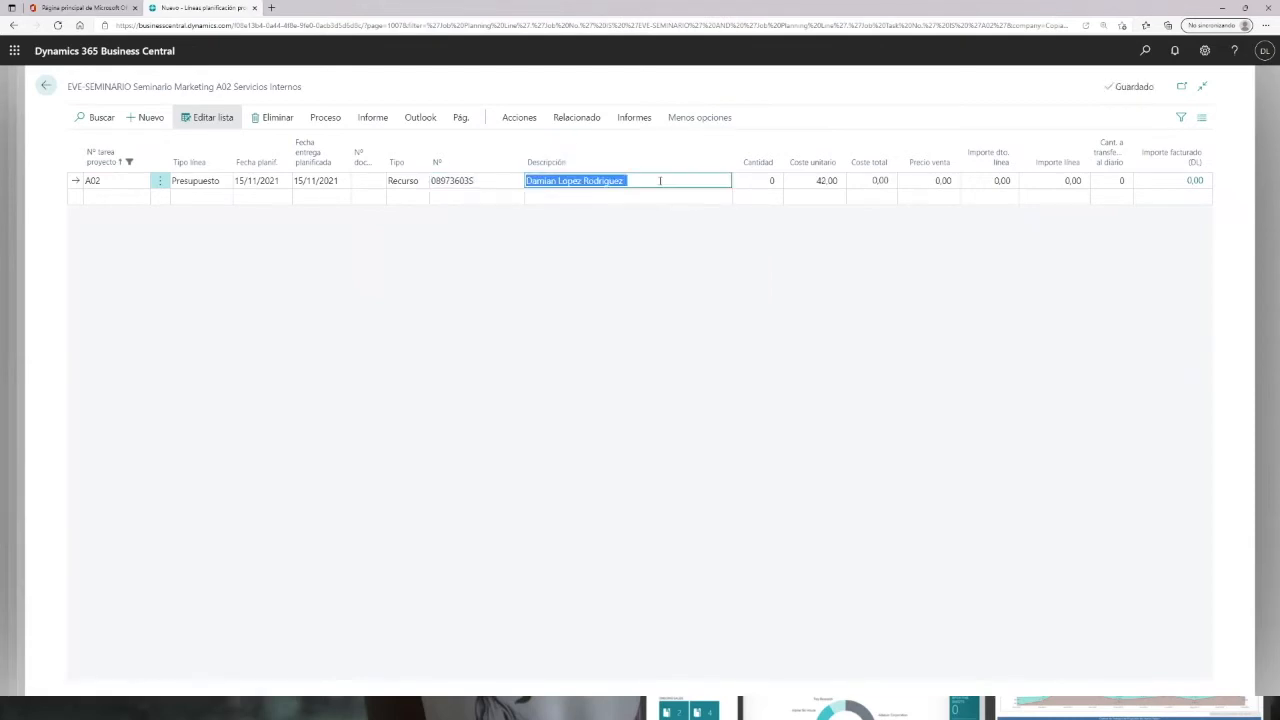
pyautogui.write('Coordinación del proyecto')
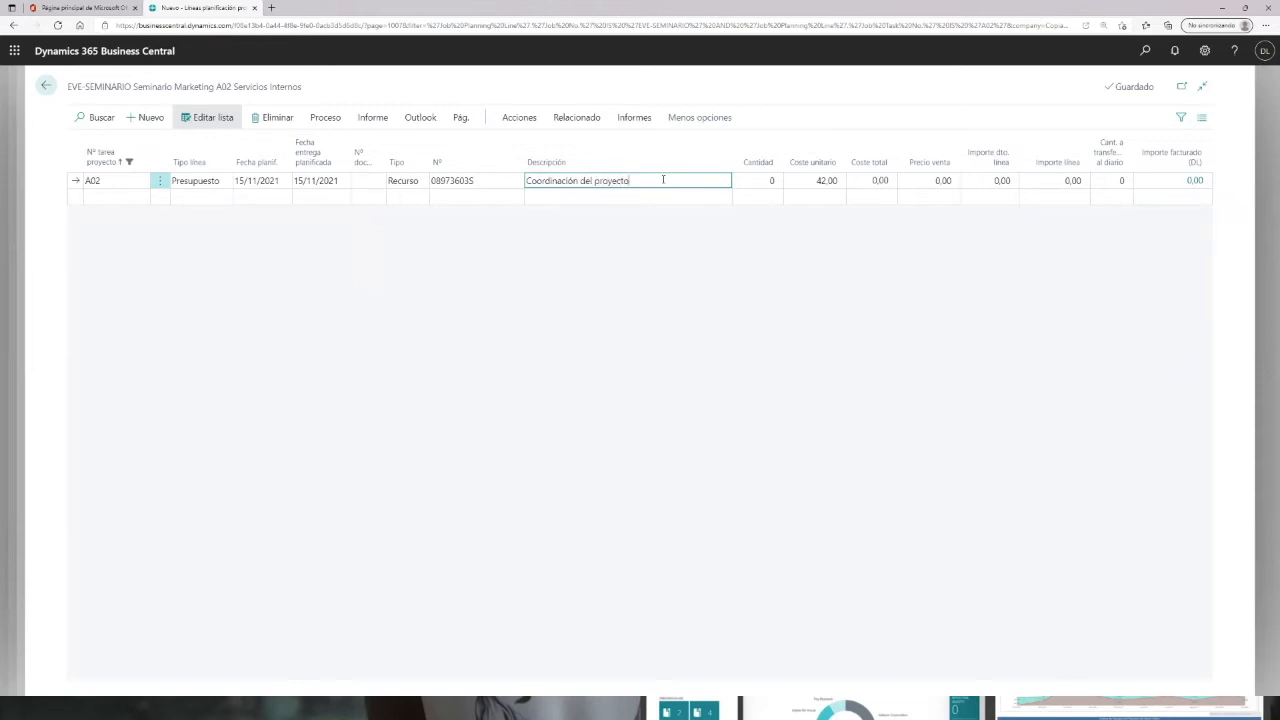
pyautogui.press('Tab')
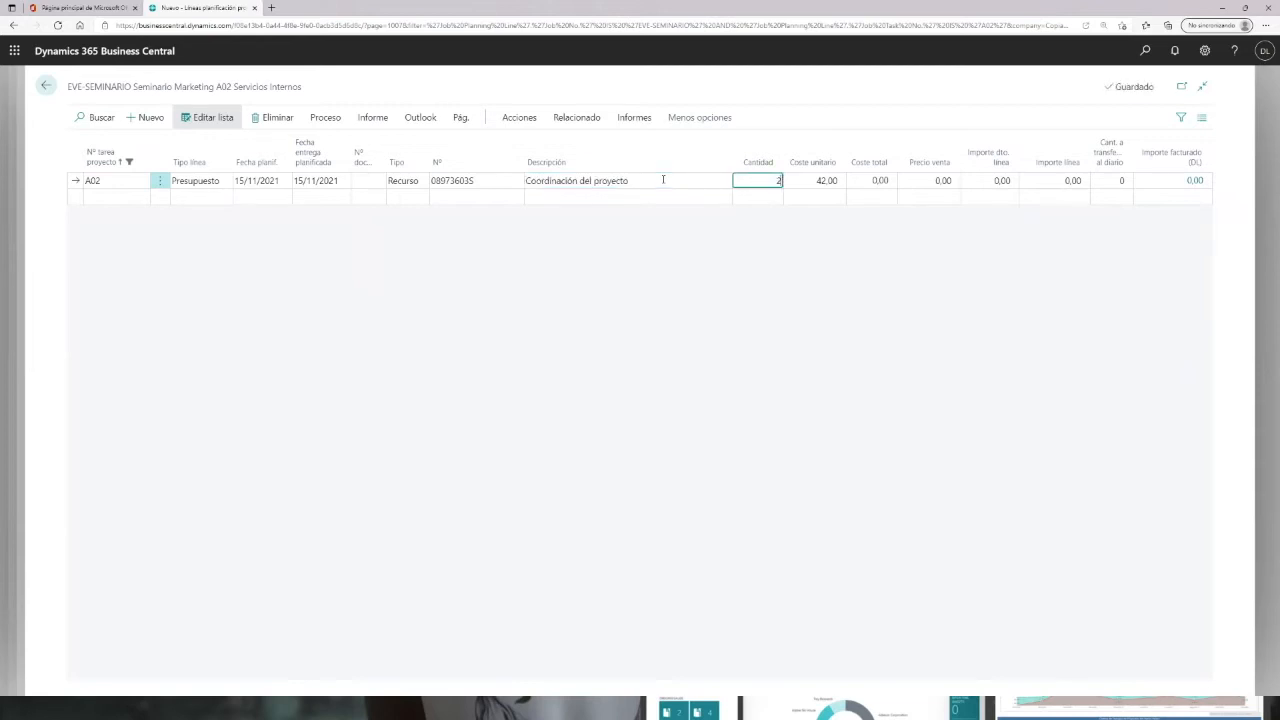
pyautogui.press('Tab')
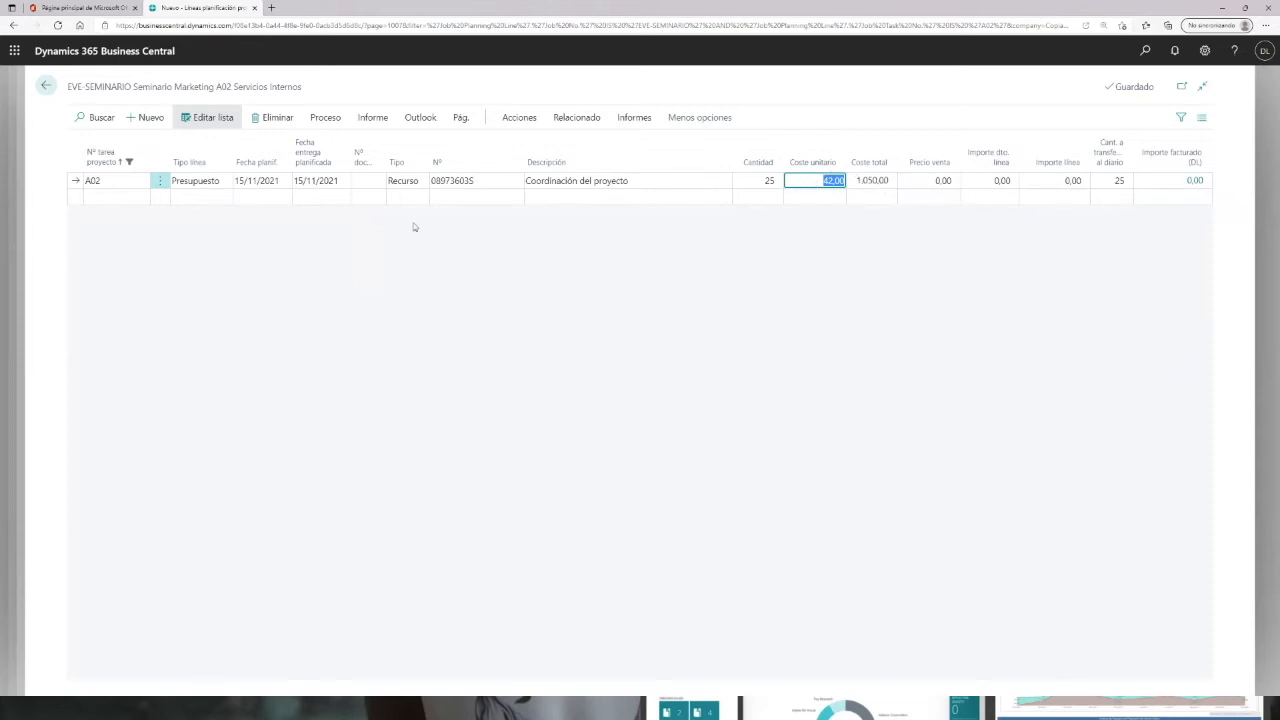
# Step: Add a second A02 planning line for another employee resource
pyautogui.click(488, 198)
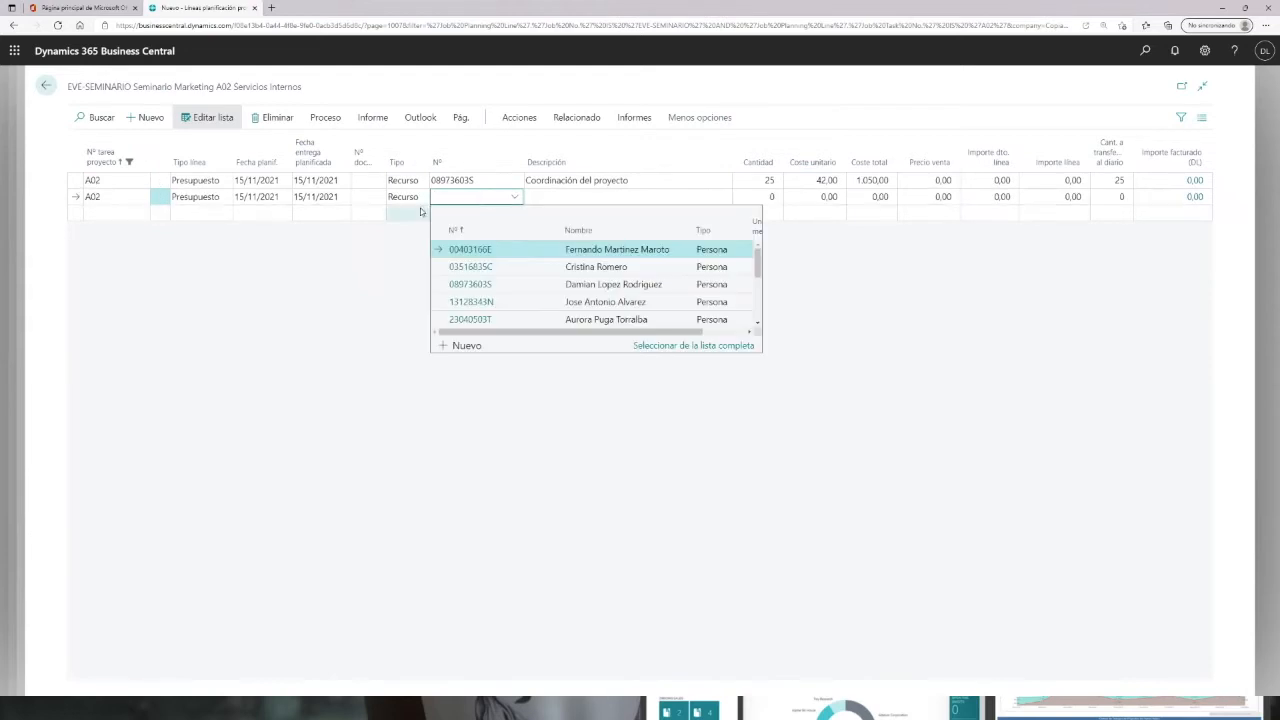
pyautogui.scroll(-2, 478, 286)
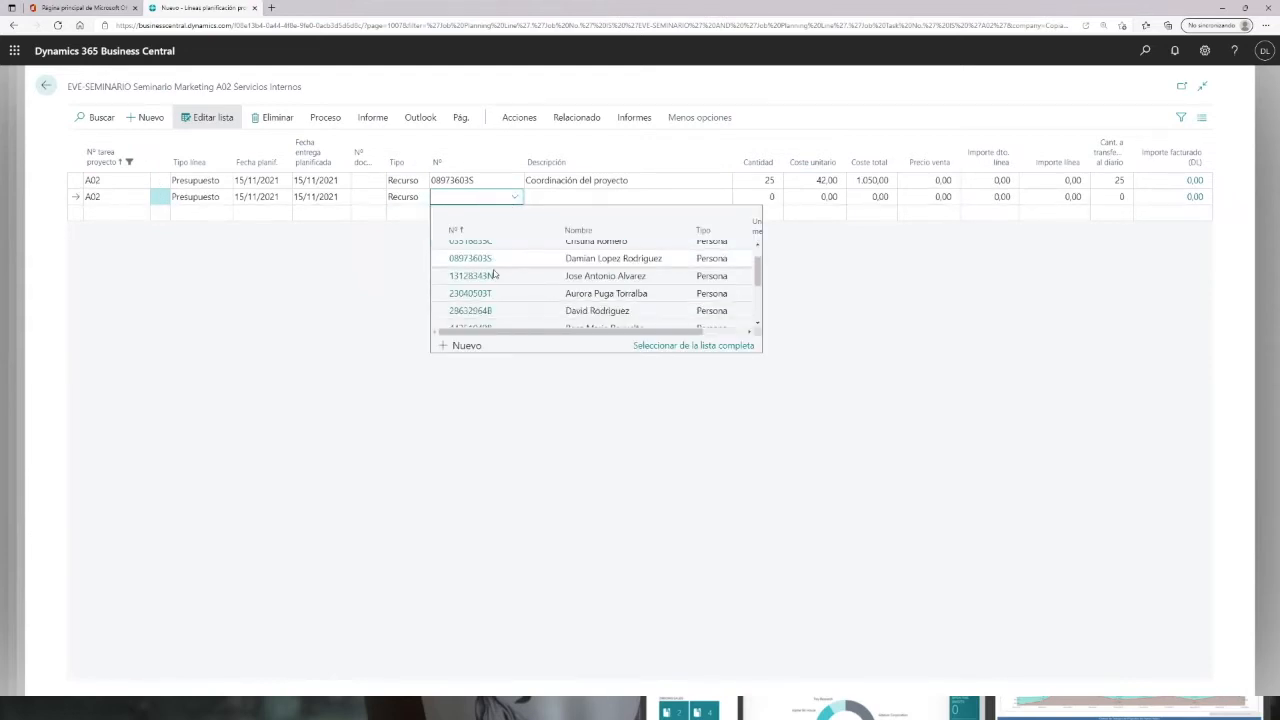
pyautogui.click(471, 292)
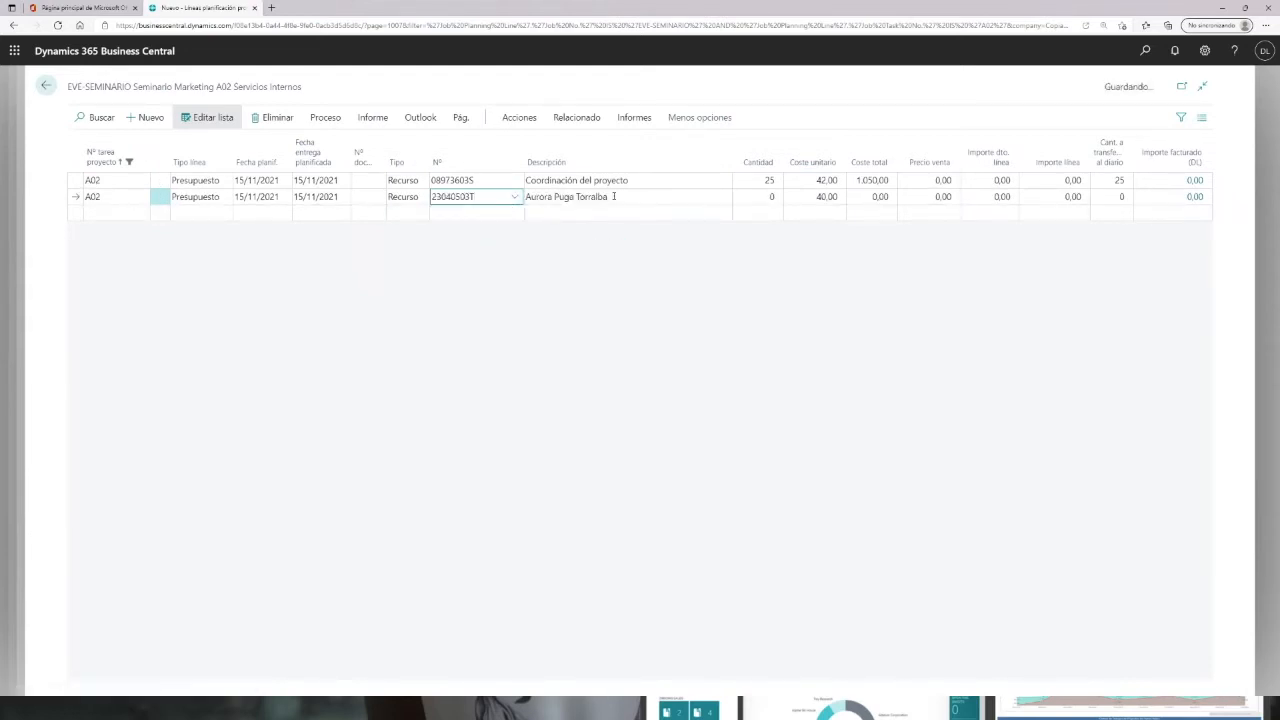
pyautogui.press('Tab')
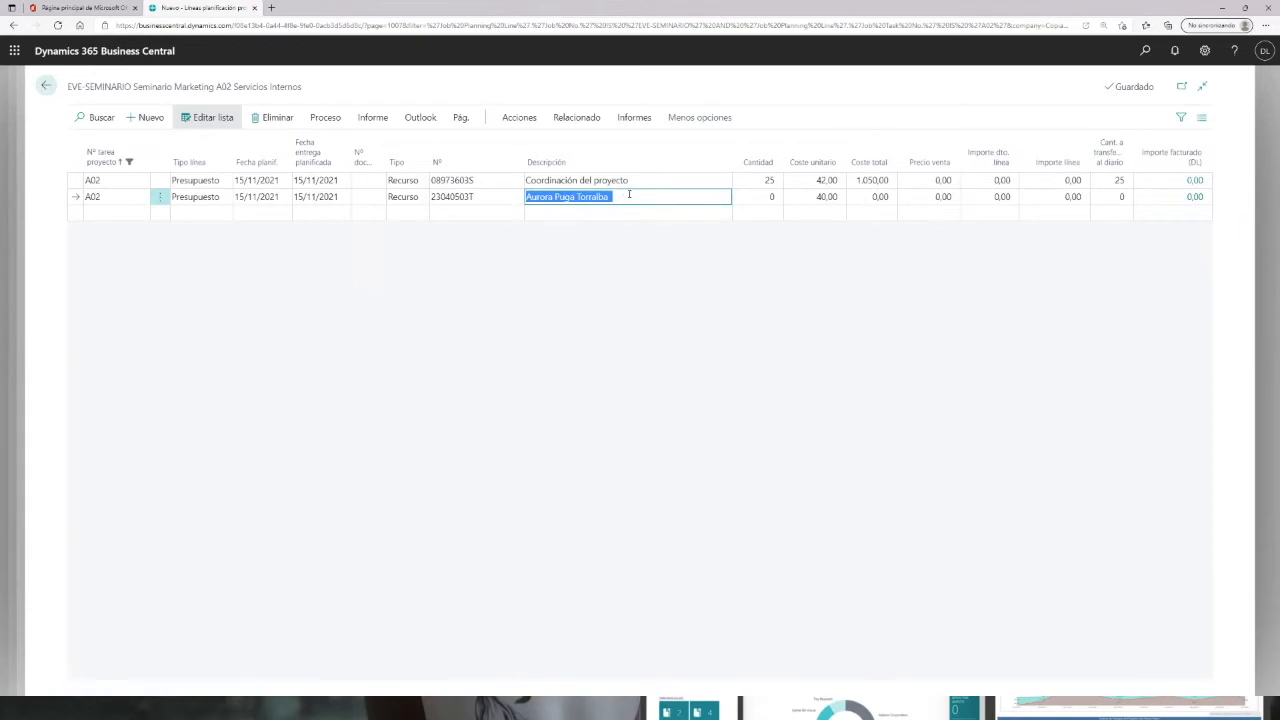
# Step: Set the second line's description to Control y seguimiento and its quantity to 5
pyautogui.write('Control y seguimiento')
pyautogui.press('Tab')
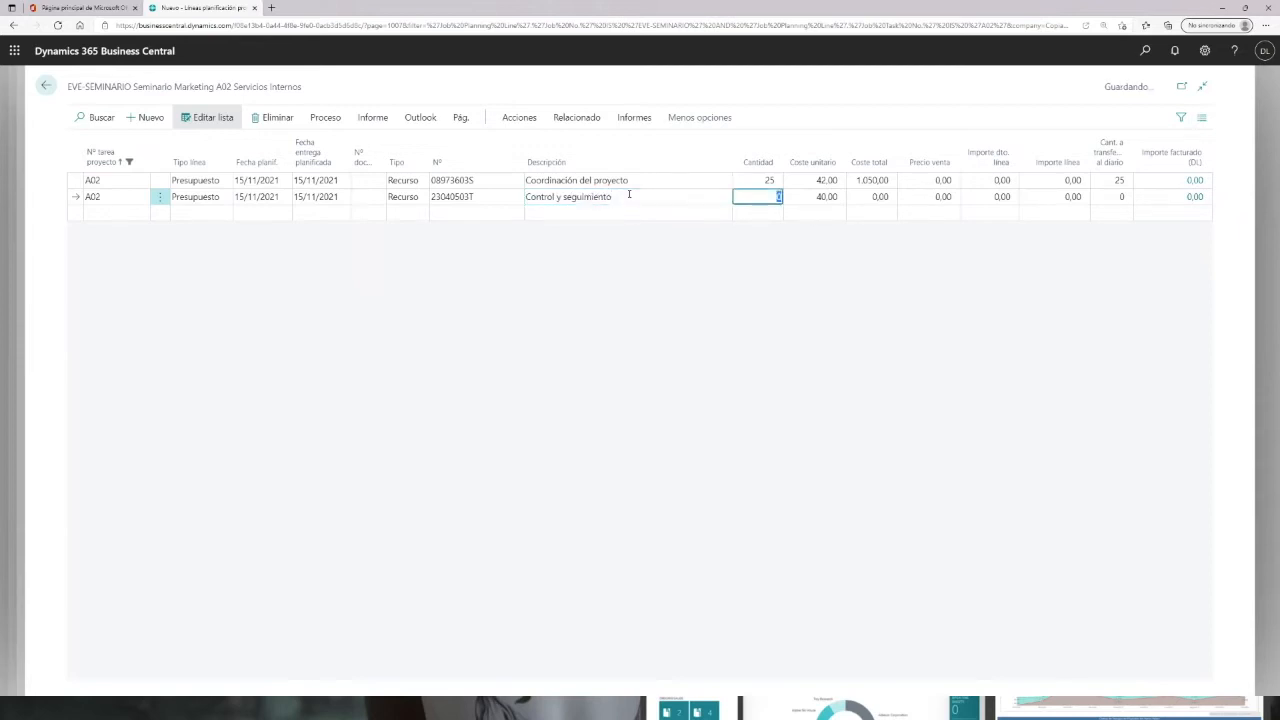
pyautogui.write('5')
pyautogui.press('Tab')
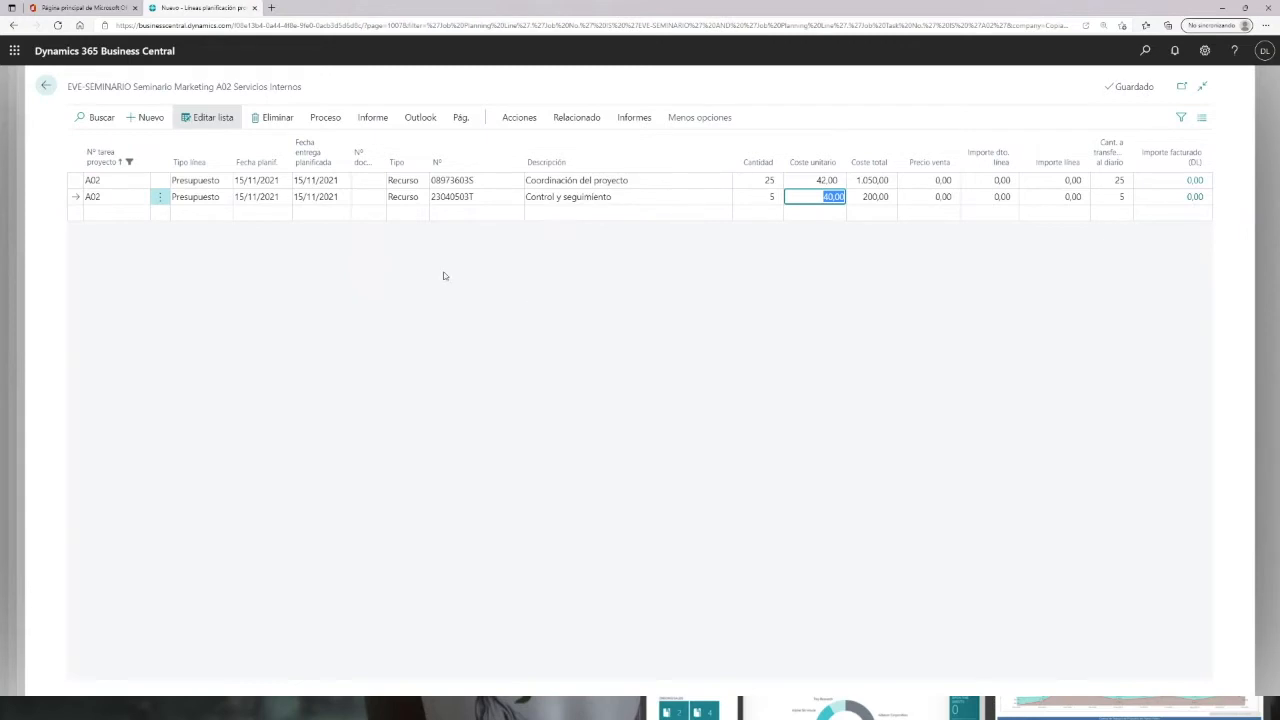
# Step: Change the second A02 line's planning date to 25/11/2021
pyautogui.click(257, 197)
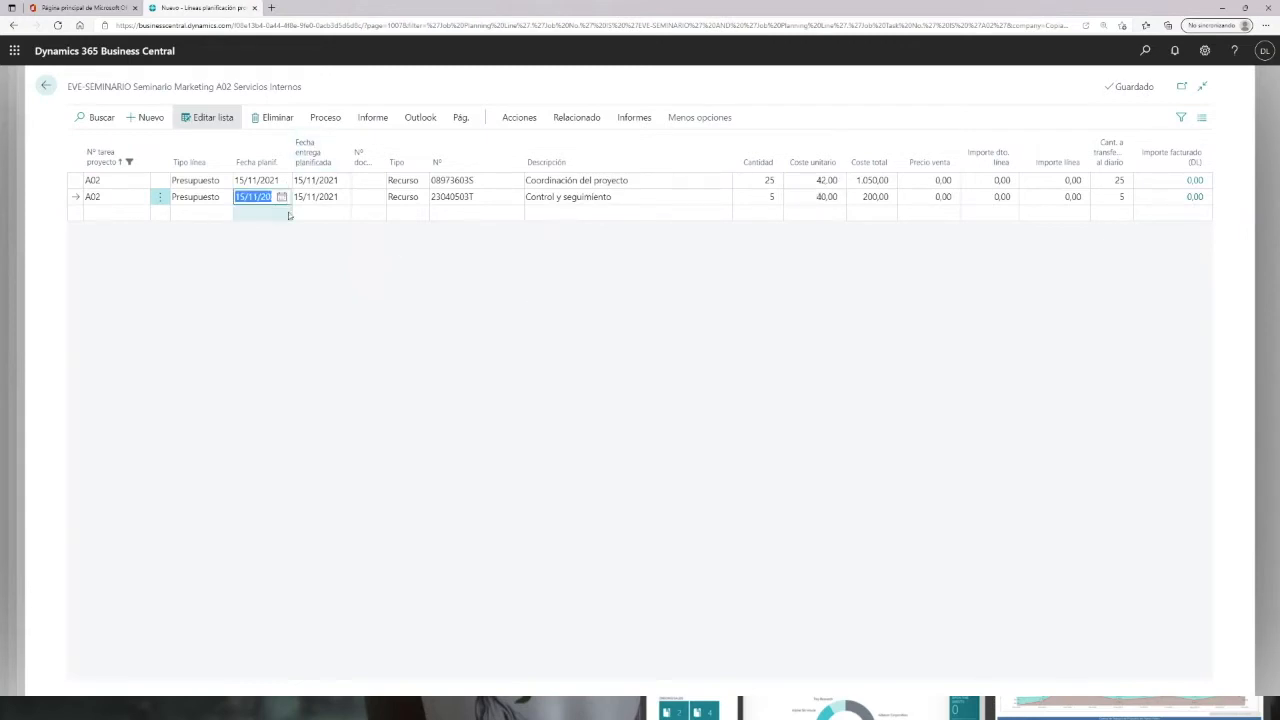
pyautogui.click(281, 199)
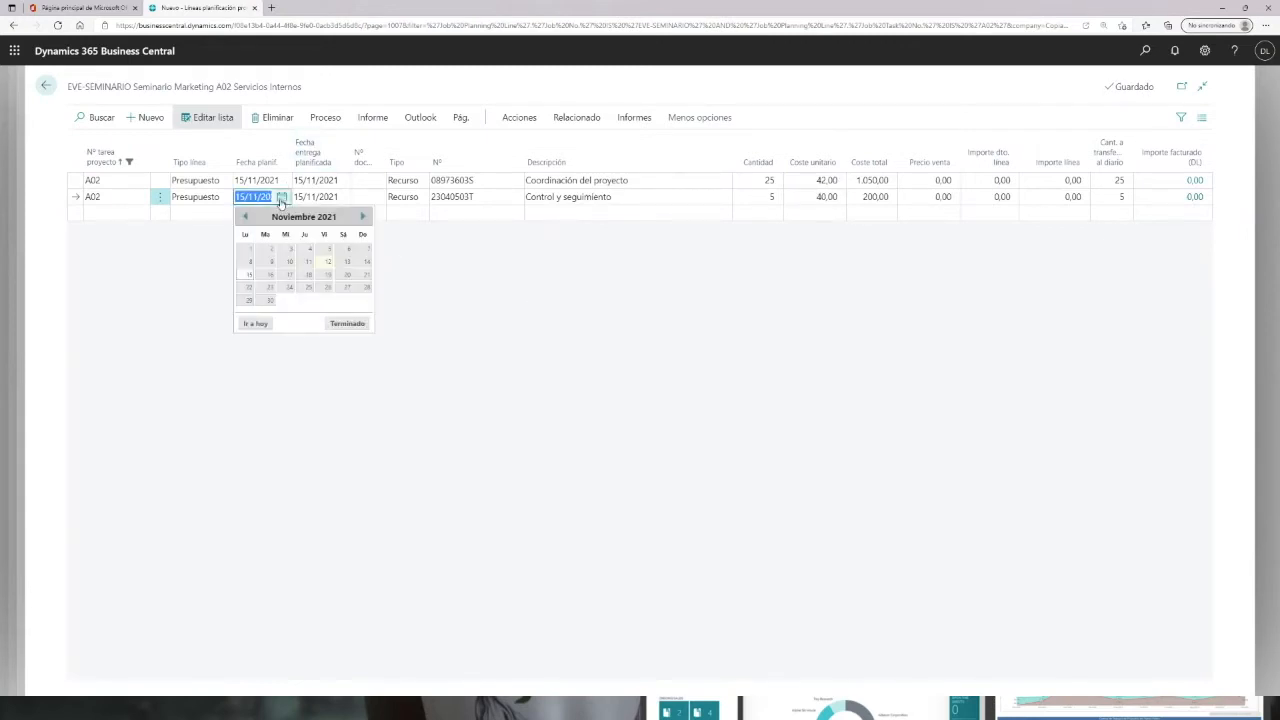
pyautogui.click(306, 289)
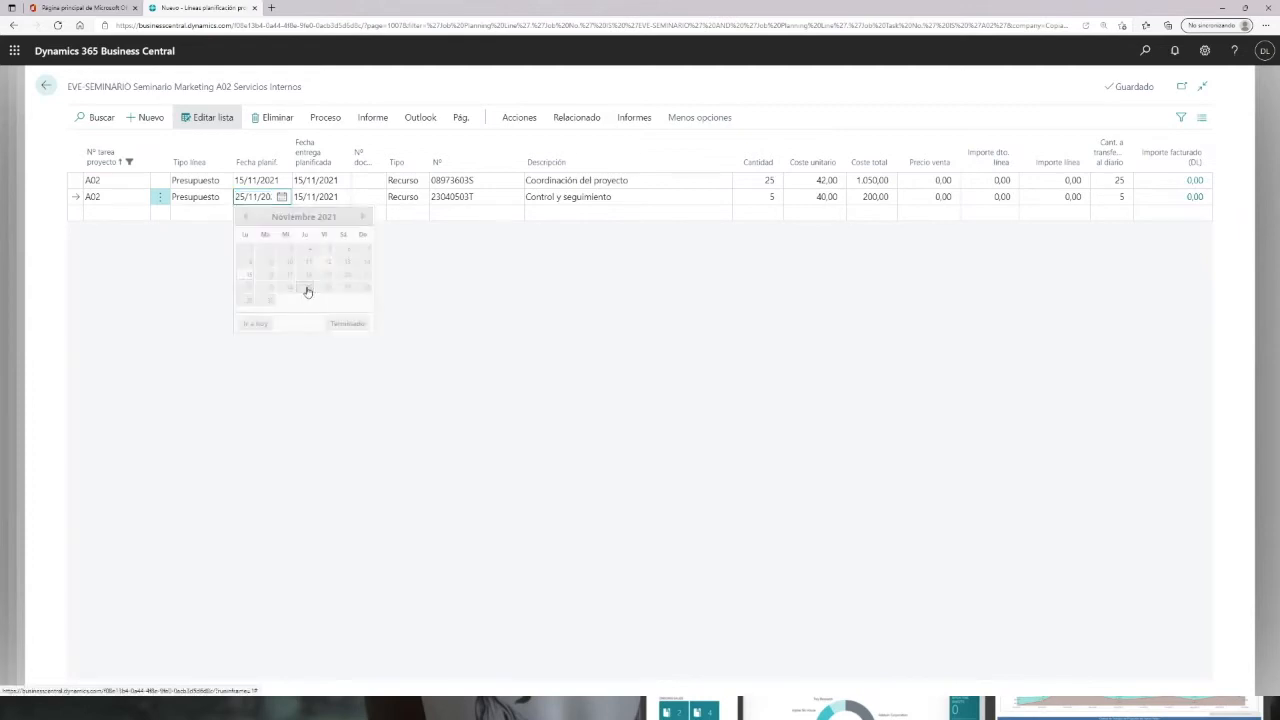
pyautogui.click(661, 195)
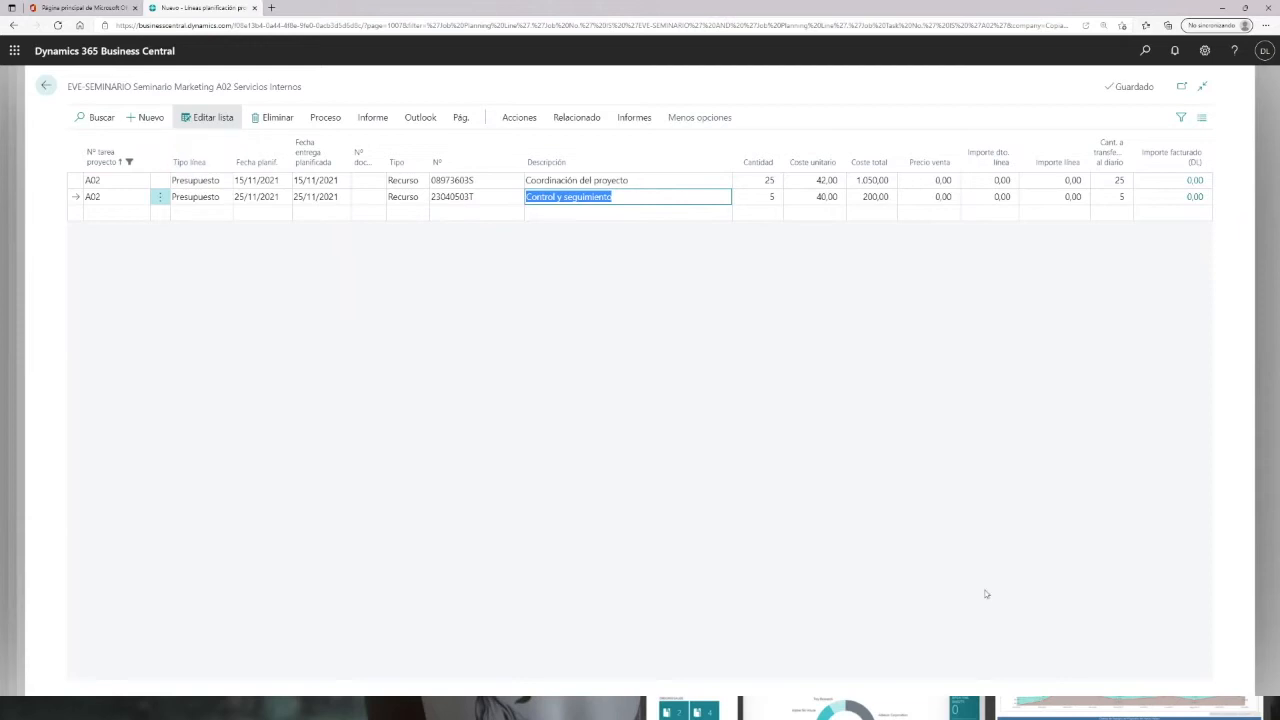
# Step: Return to the project card and review task A01's planning lines again
pyautogui.click(46, 90)
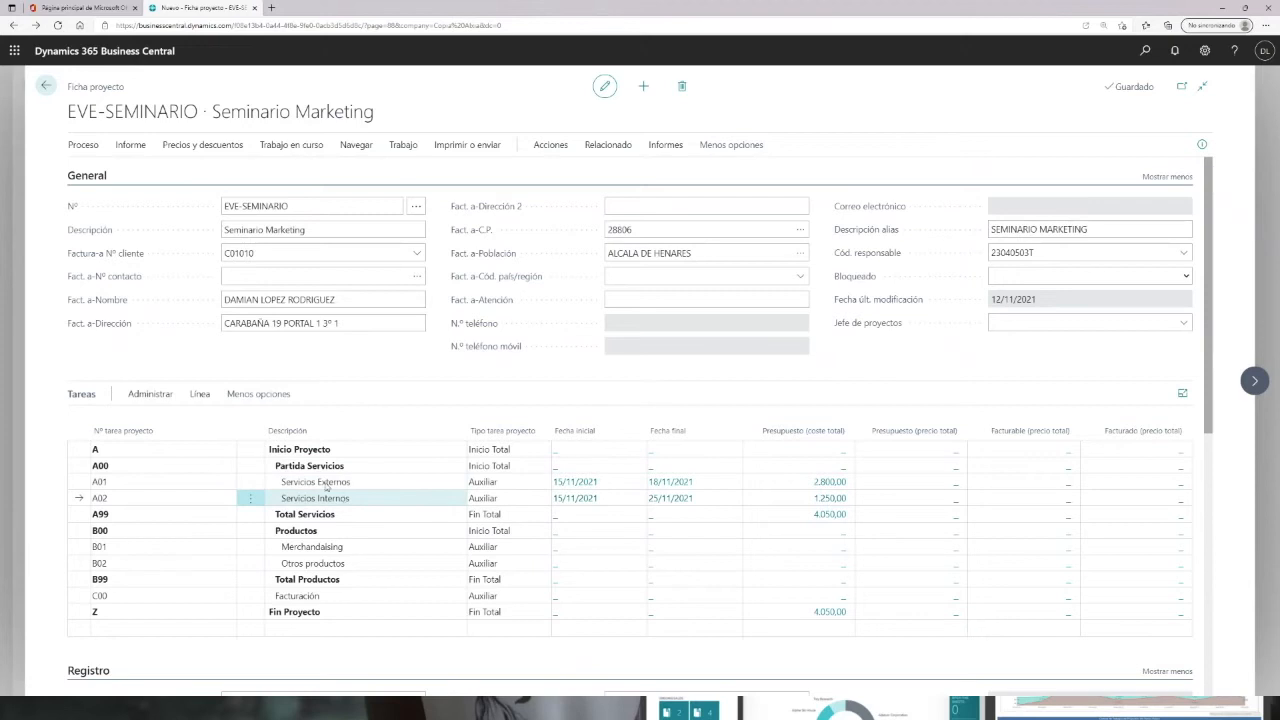
pyautogui.click(583, 483)
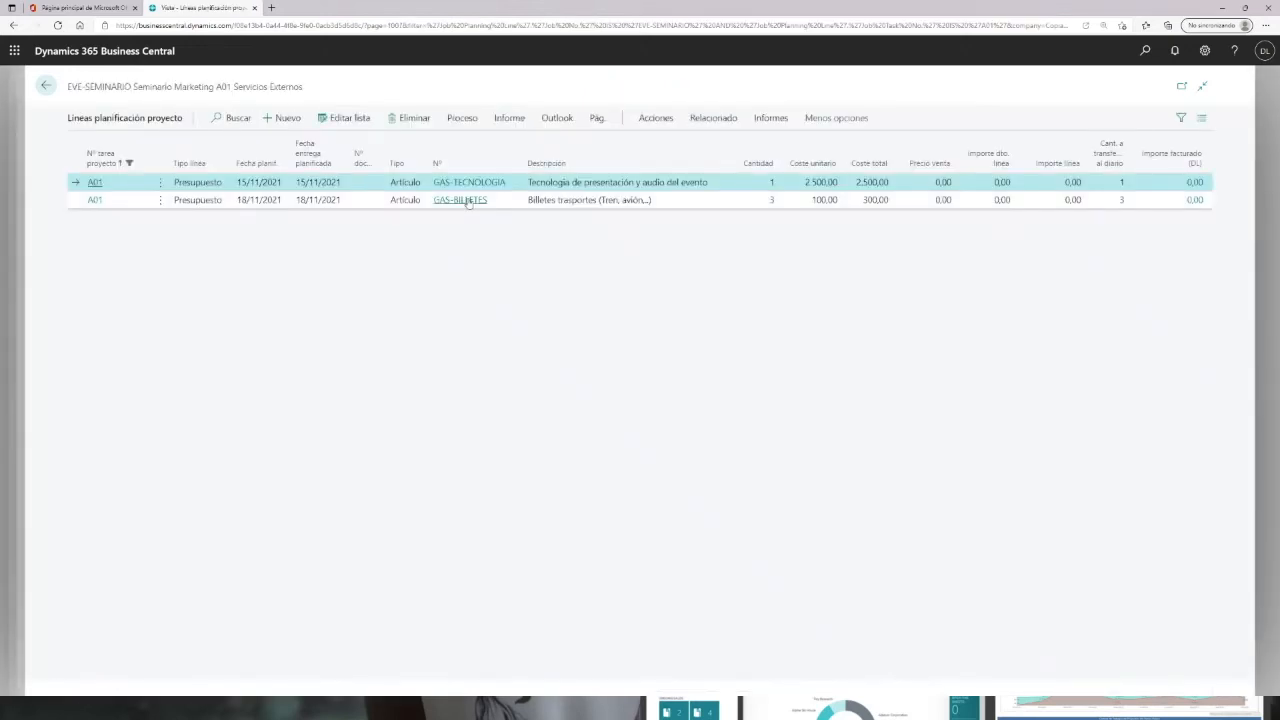
pyautogui.click(283, 118)
pyautogui.click(410, 183)
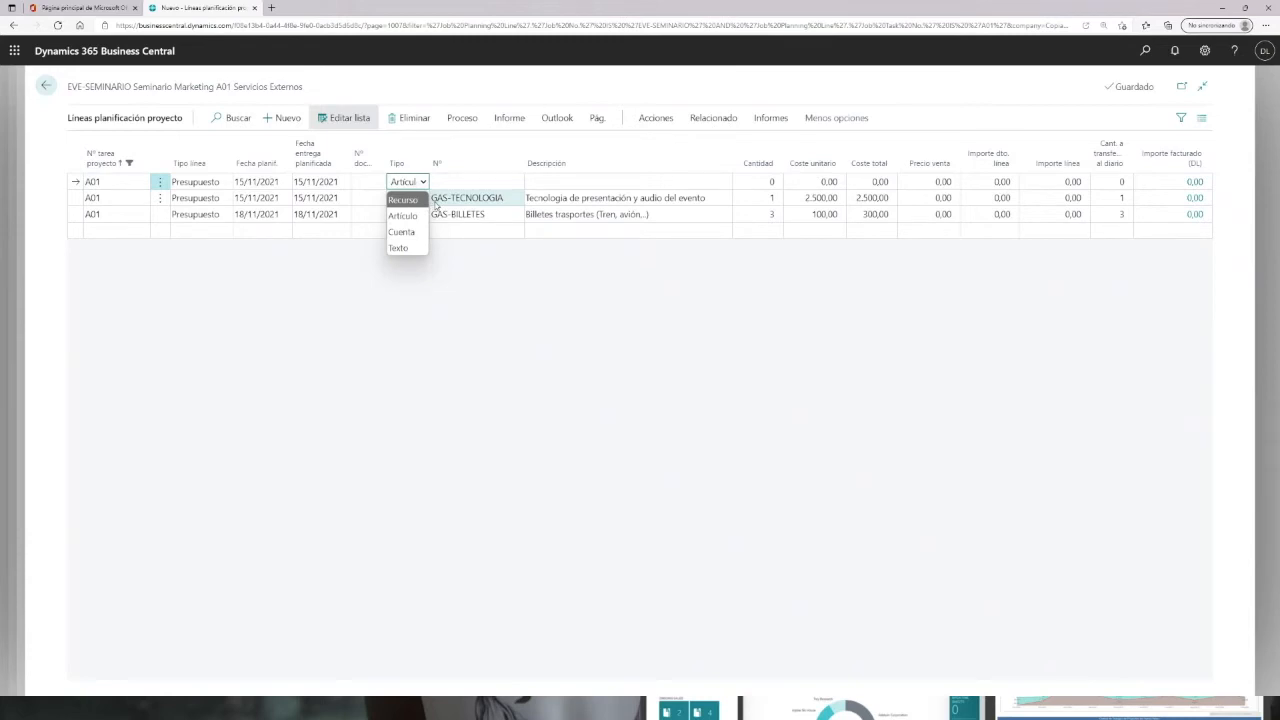
pyautogui.click(45, 86)
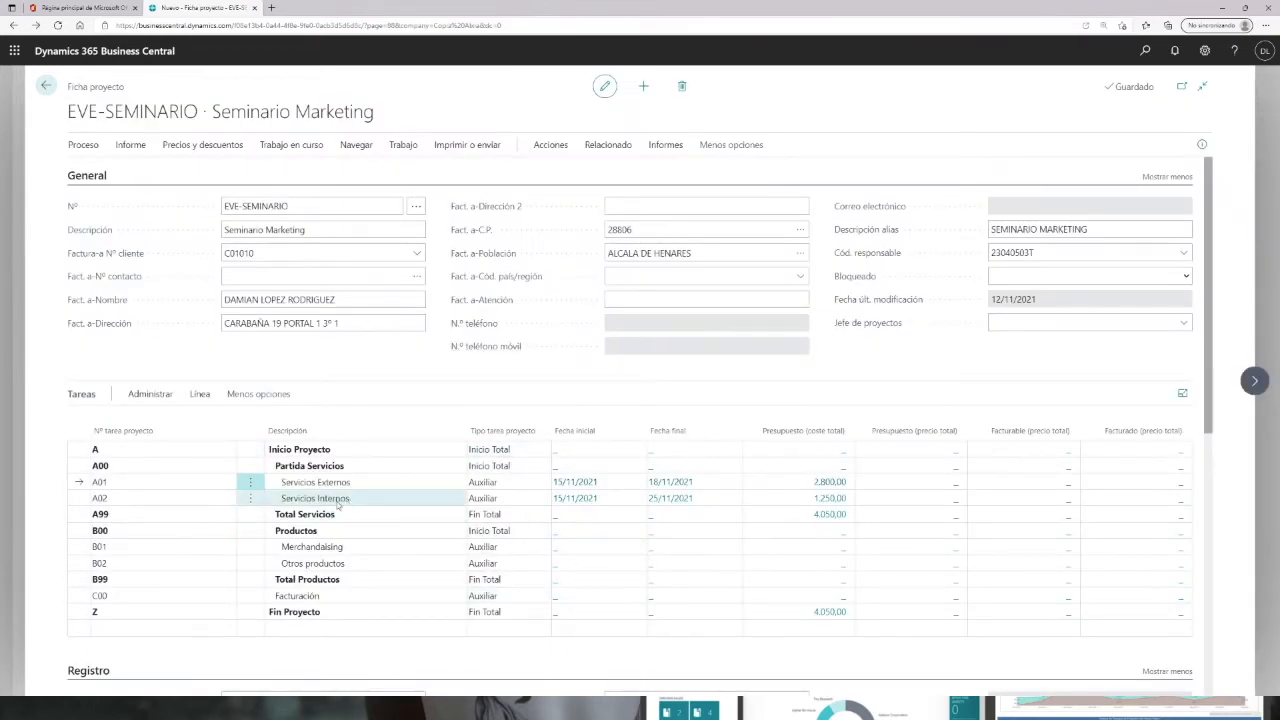
# Step: Open task B01's planning lines and add a new item line for TPV4RETAIL BOLIS (Boligrafos TPV4Retail)
pyautogui.click(565, 553)
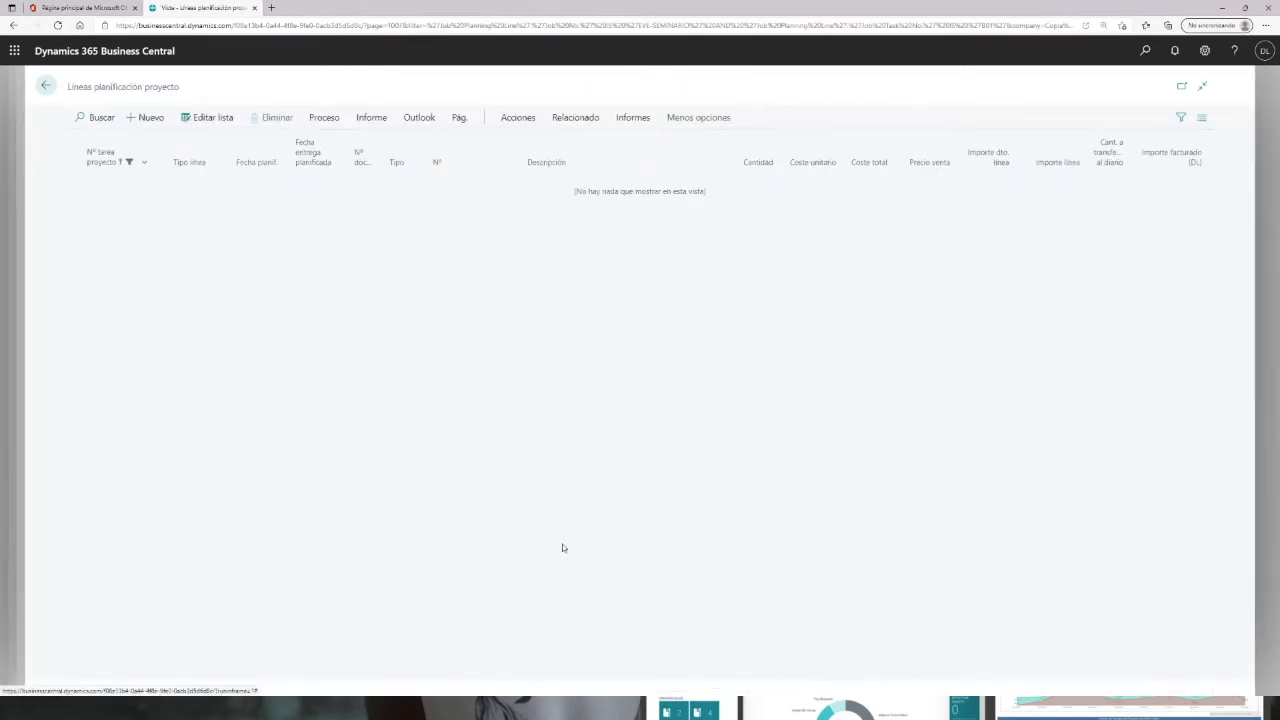
pyautogui.click(159, 122)
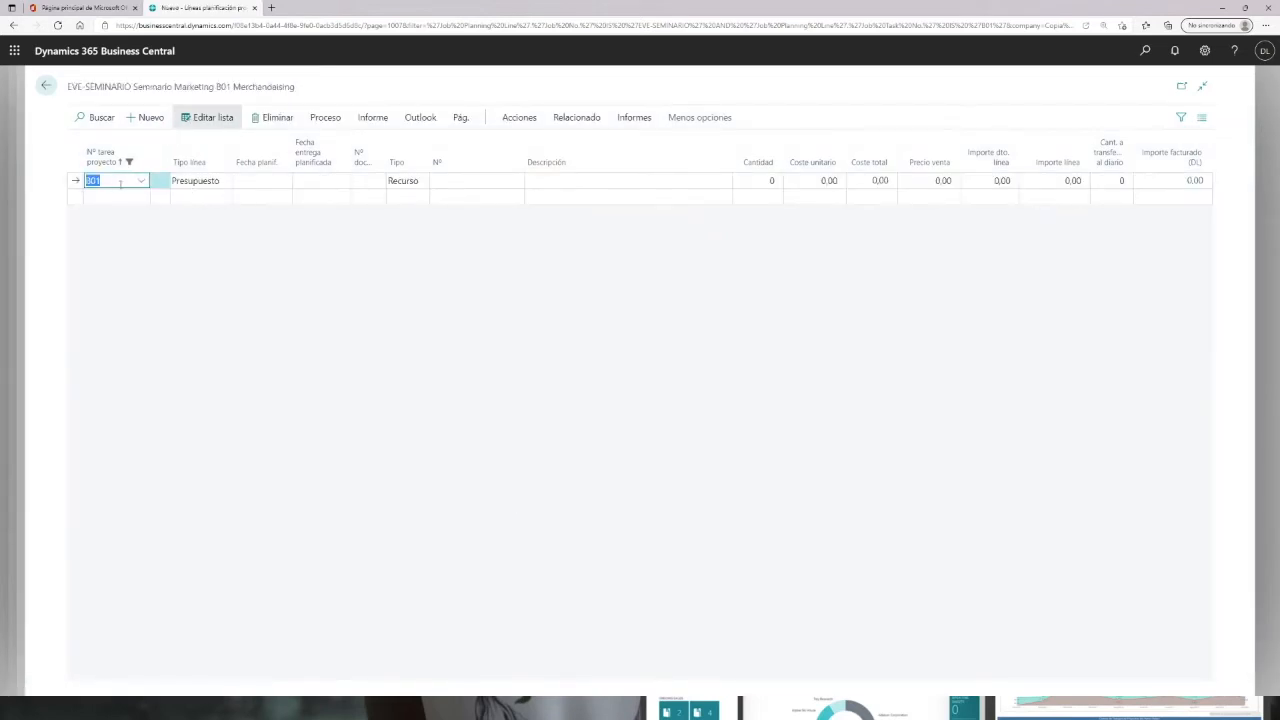
pyautogui.click(399, 184)
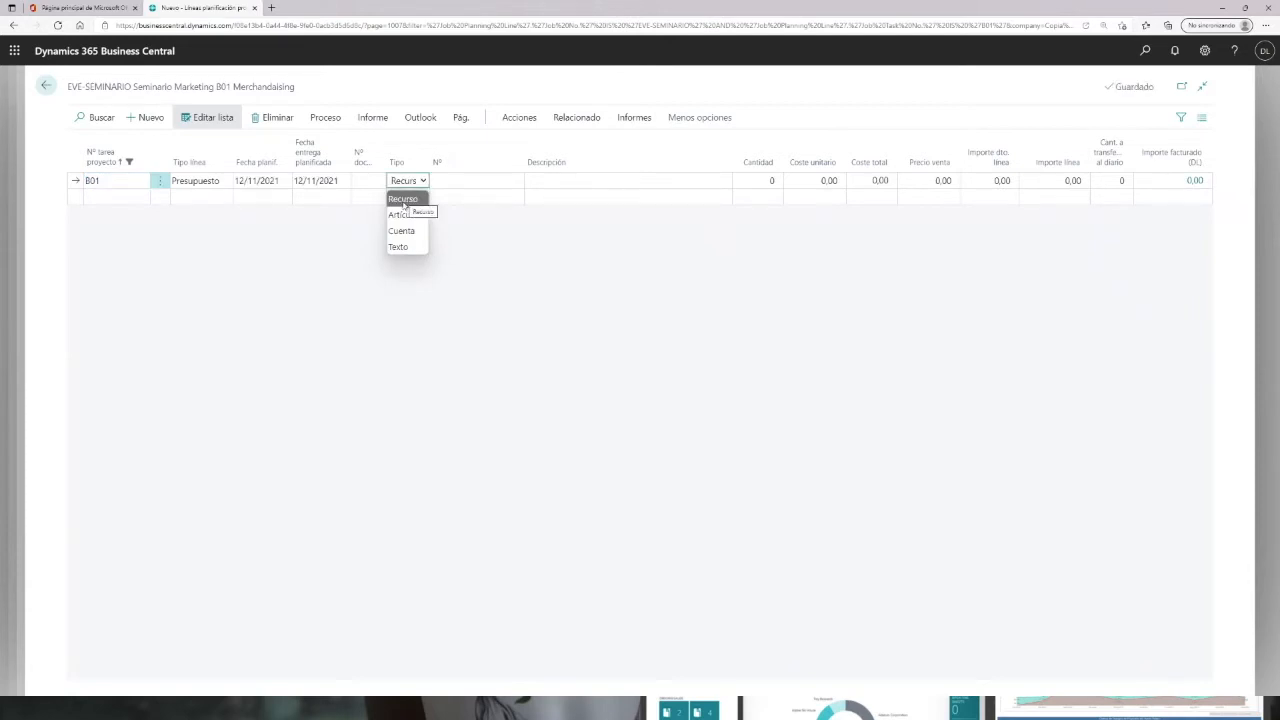
pyautogui.click(400, 214)
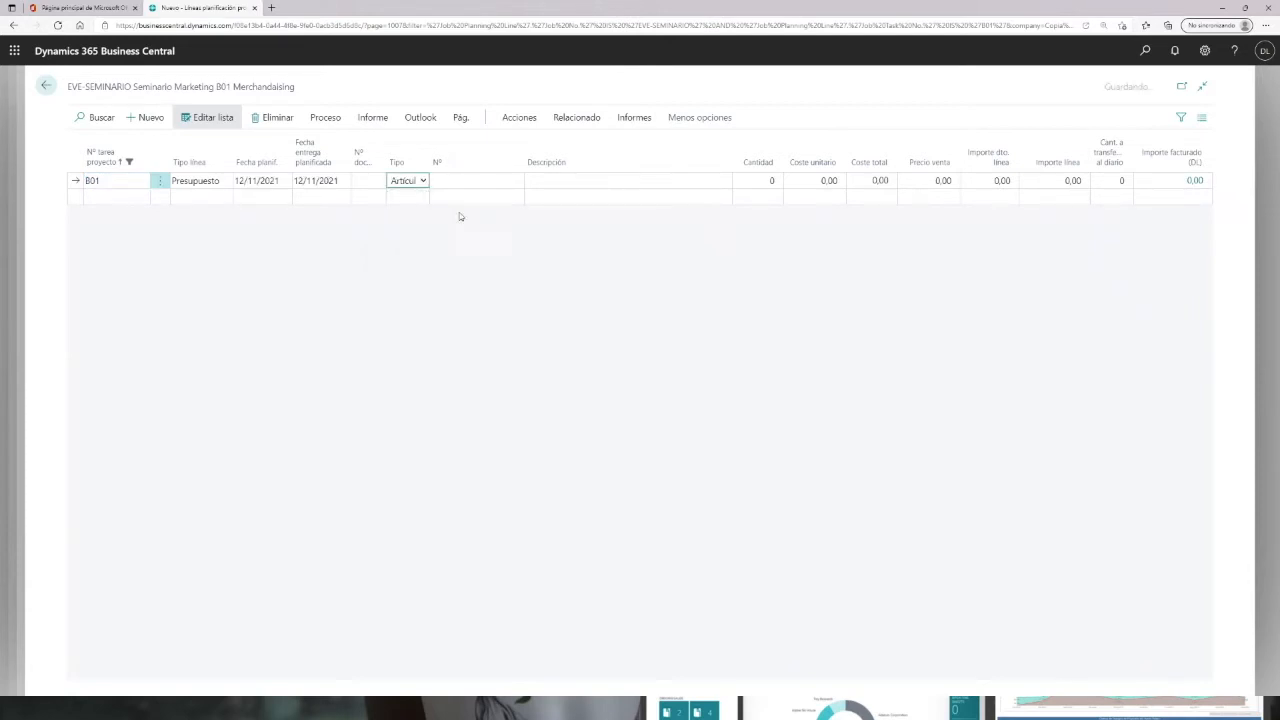
pyautogui.click(479, 183)
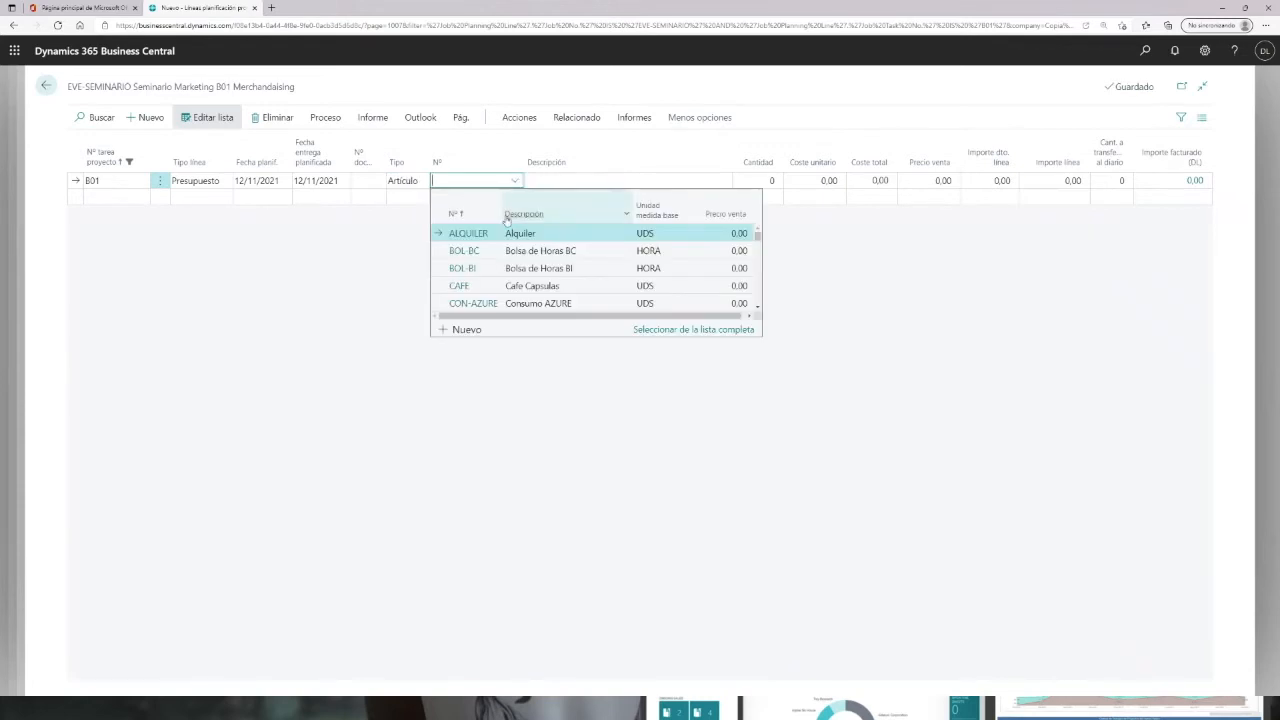
pyautogui.moveTo(760, 238); pyautogui.dragTo(759, 303)
pyautogui.scroll(-10, 506, 294)
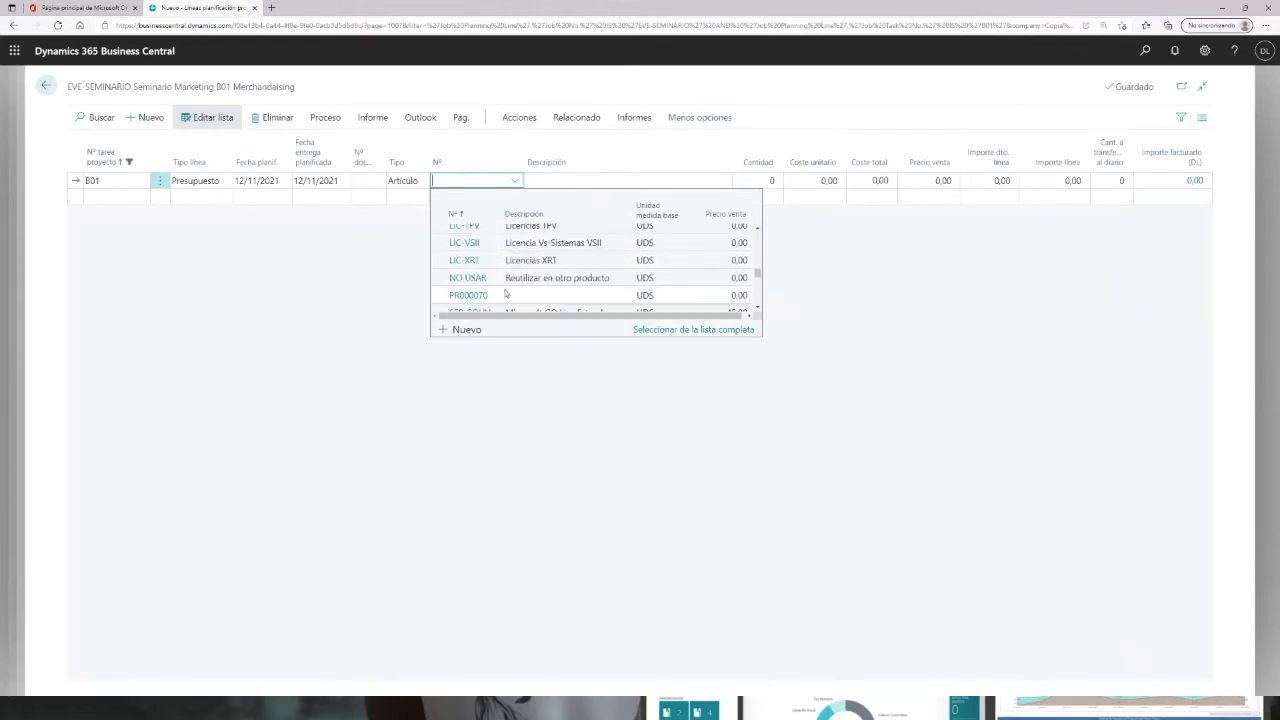
pyautogui.write('tpv')
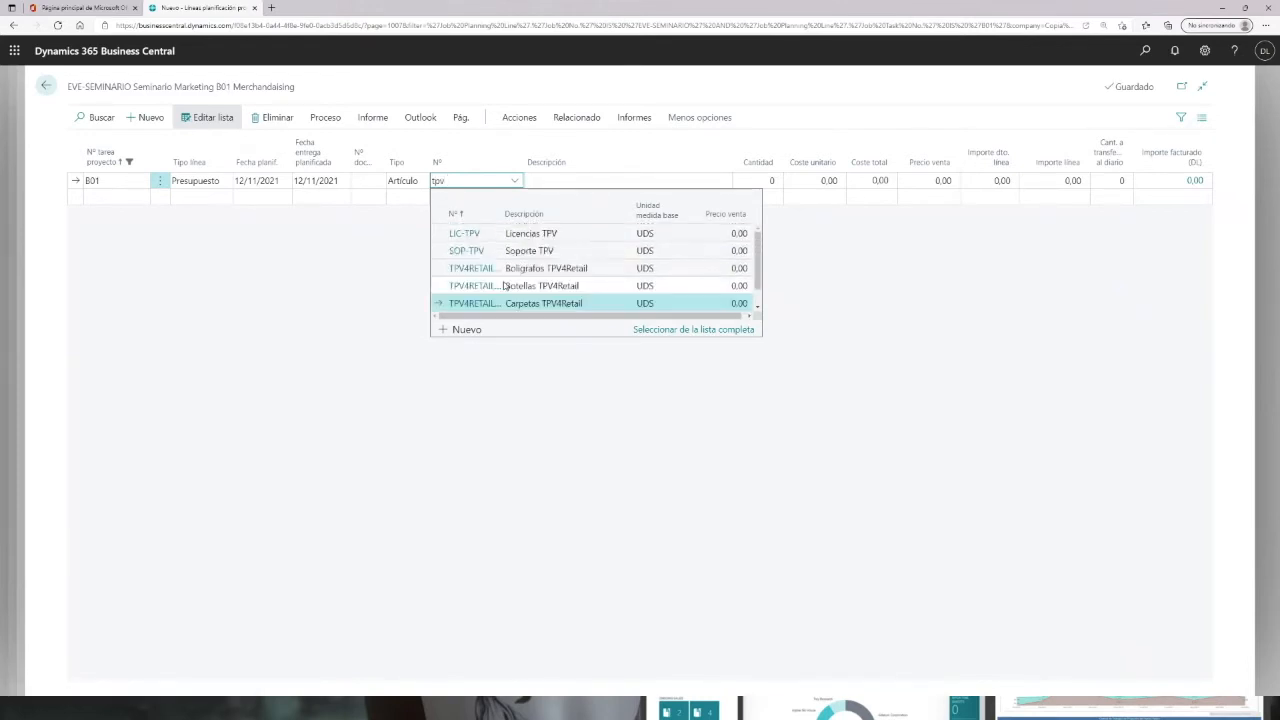
pyautogui.click(472, 270)
# Step: Set the bolígrafos line's quantity to 25
pyautogui.click(761, 183)
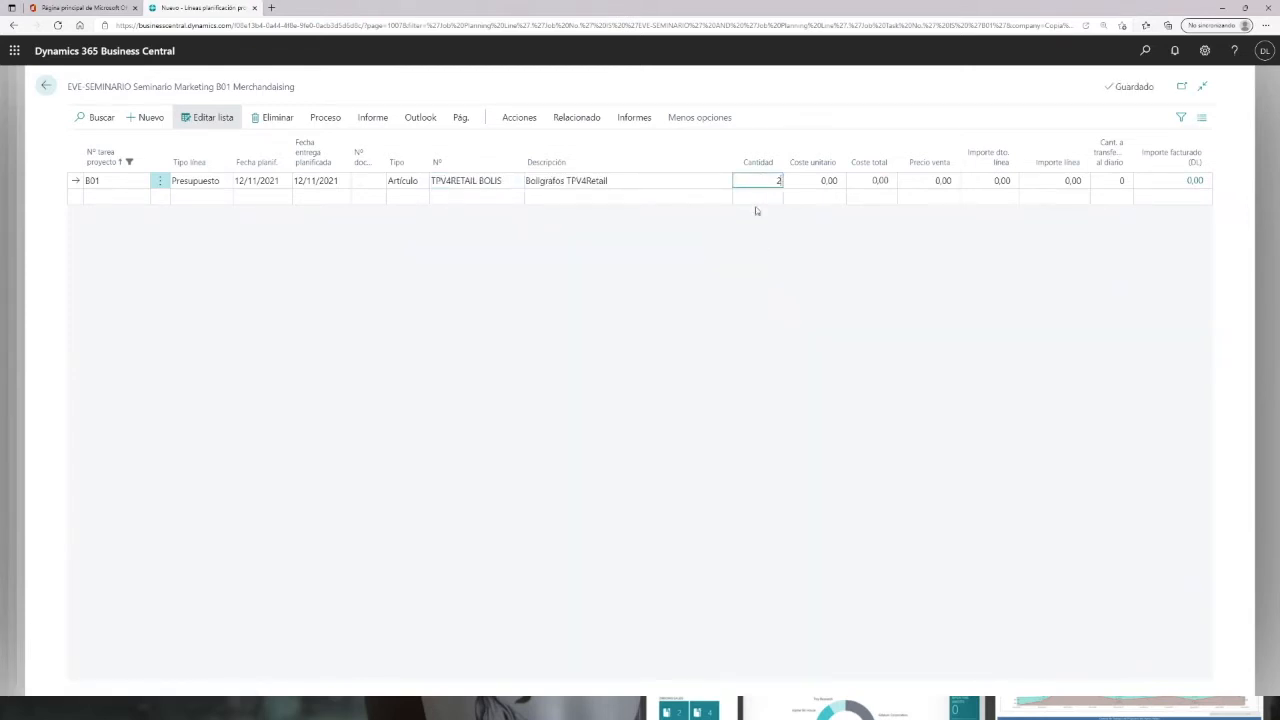
pyautogui.press('Tab')
pyautogui.press('Tab')
# Step: Add a second B01 item line for TPV4RETAIL CARP with quantity 25 and unit cost 6
pyautogui.click(488, 196)
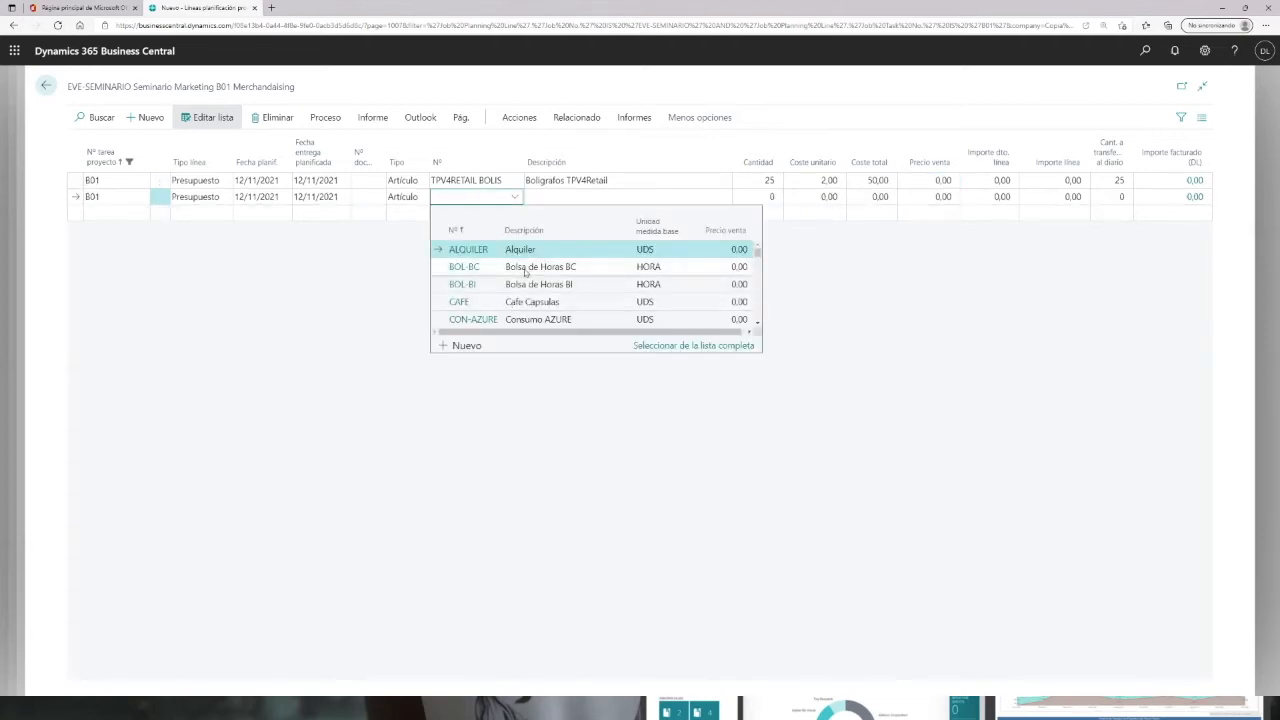
pyautogui.write('tpv')
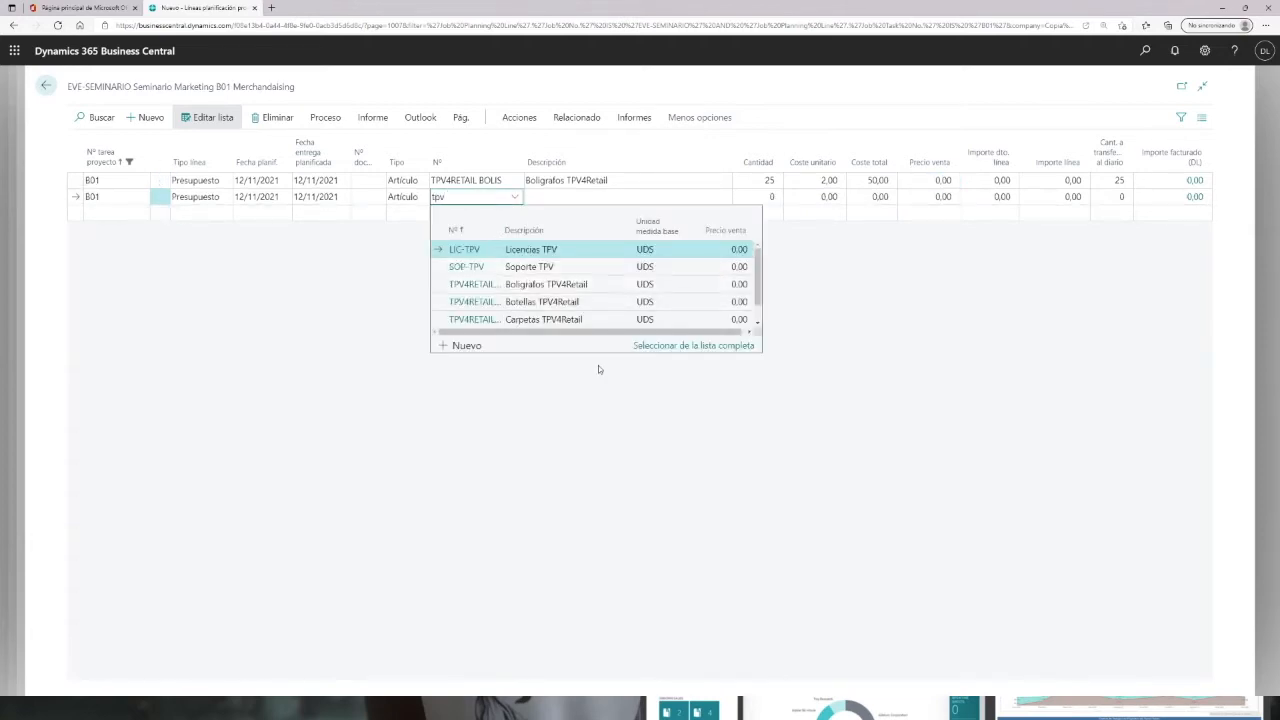
pyautogui.click(468, 319)
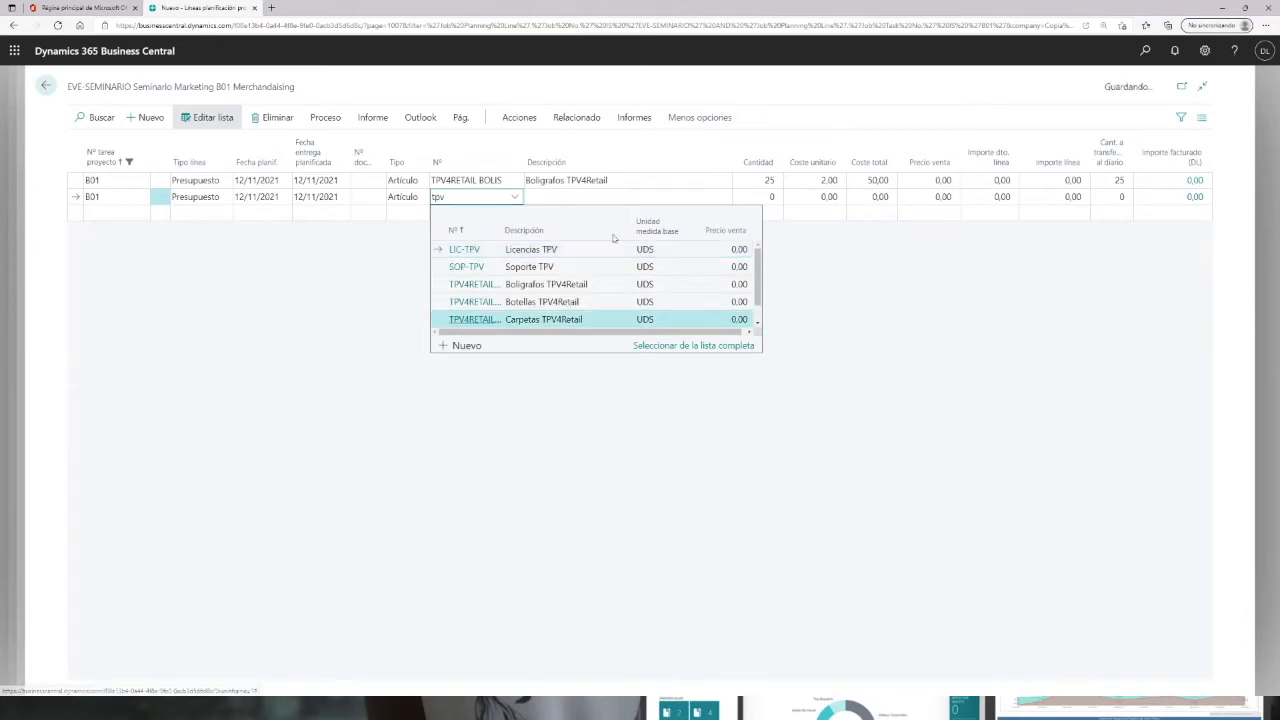
pyautogui.press('Return')
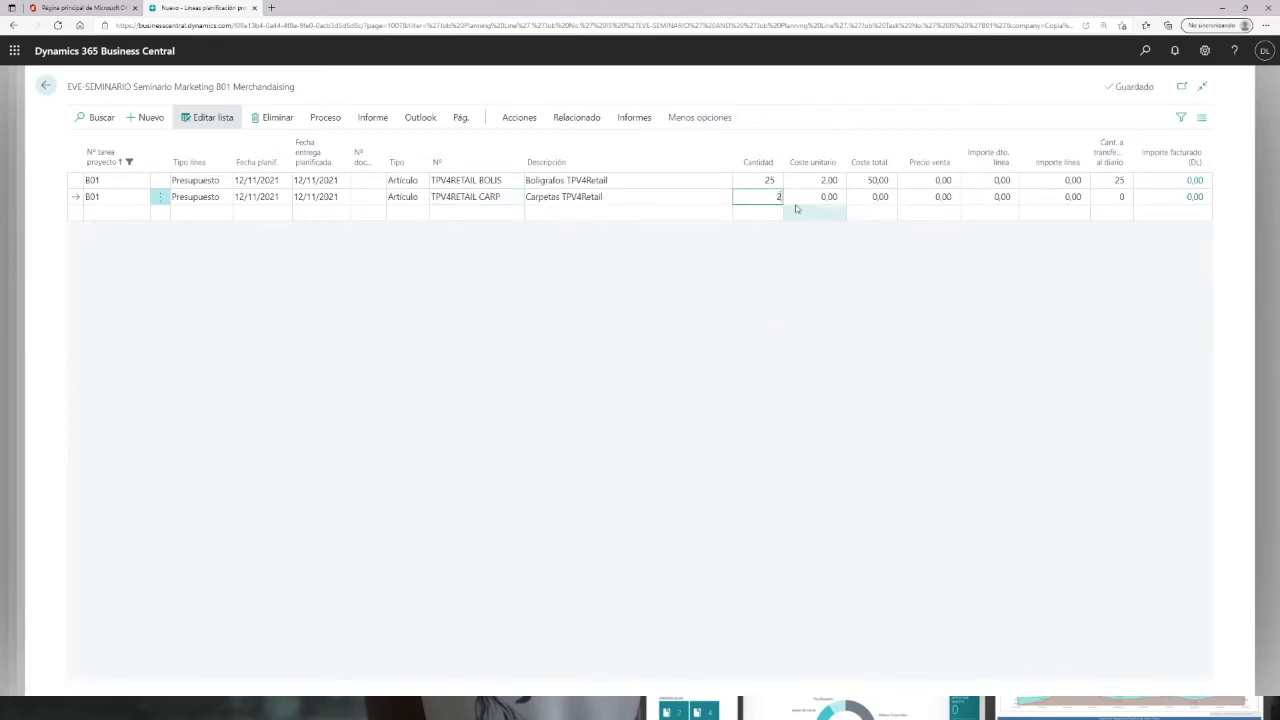
pyautogui.press('Return')
pyautogui.write('6')
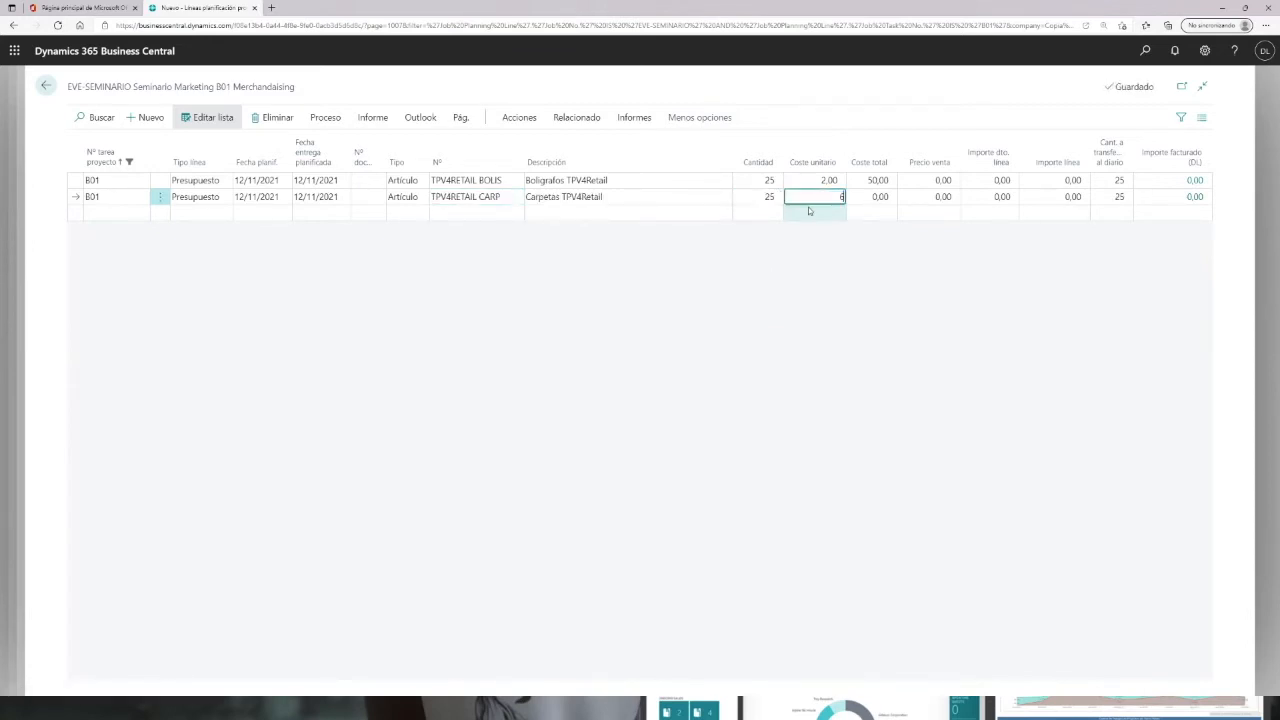
pyautogui.press('Return')
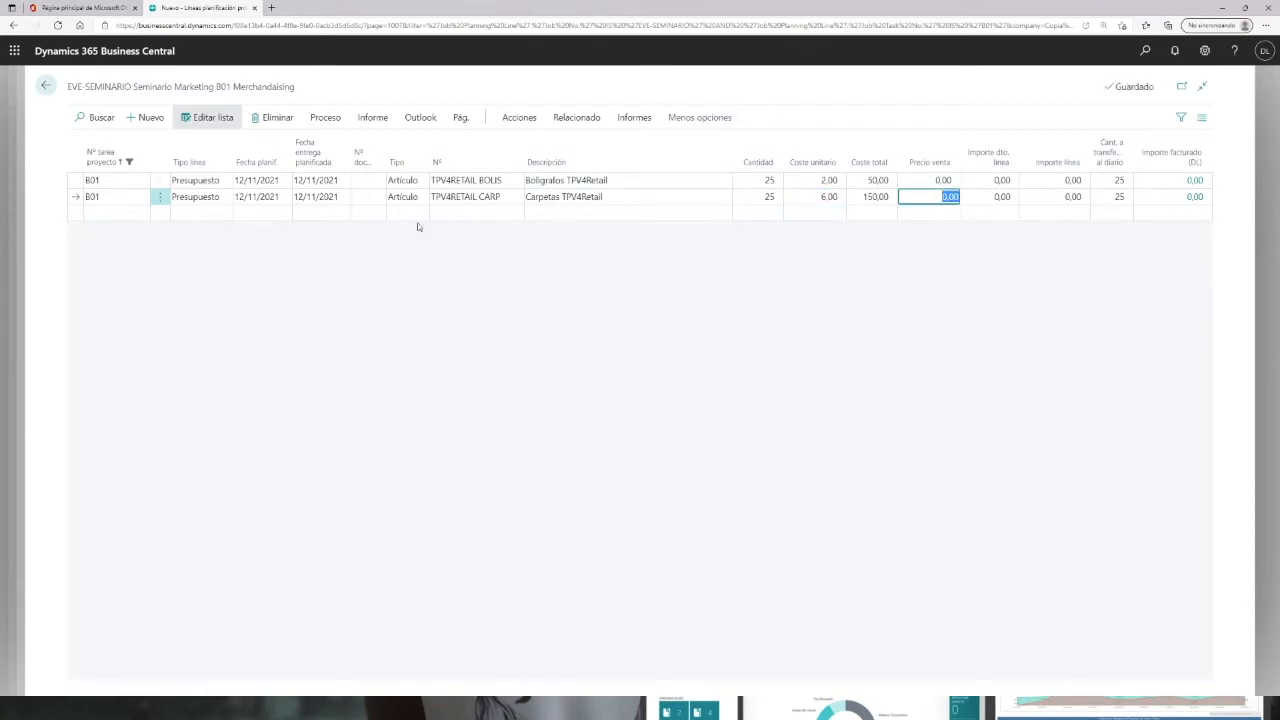
# Step: Add a third B01 item line for TPV4-RETAIL-CUA (Cuadernos TPV 4 Retail) with quantity 25
pyautogui.click(411, 216)
pyautogui.click(517, 214)
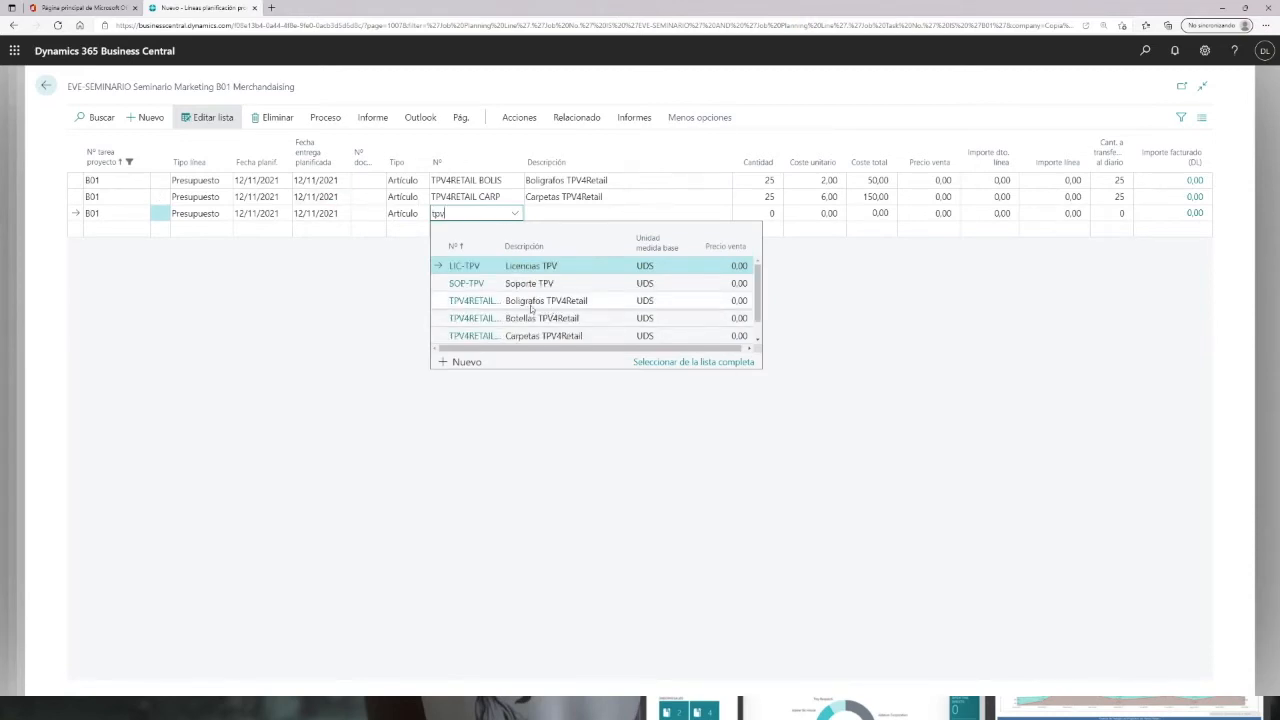
pyautogui.scroll(-1, 528, 308)
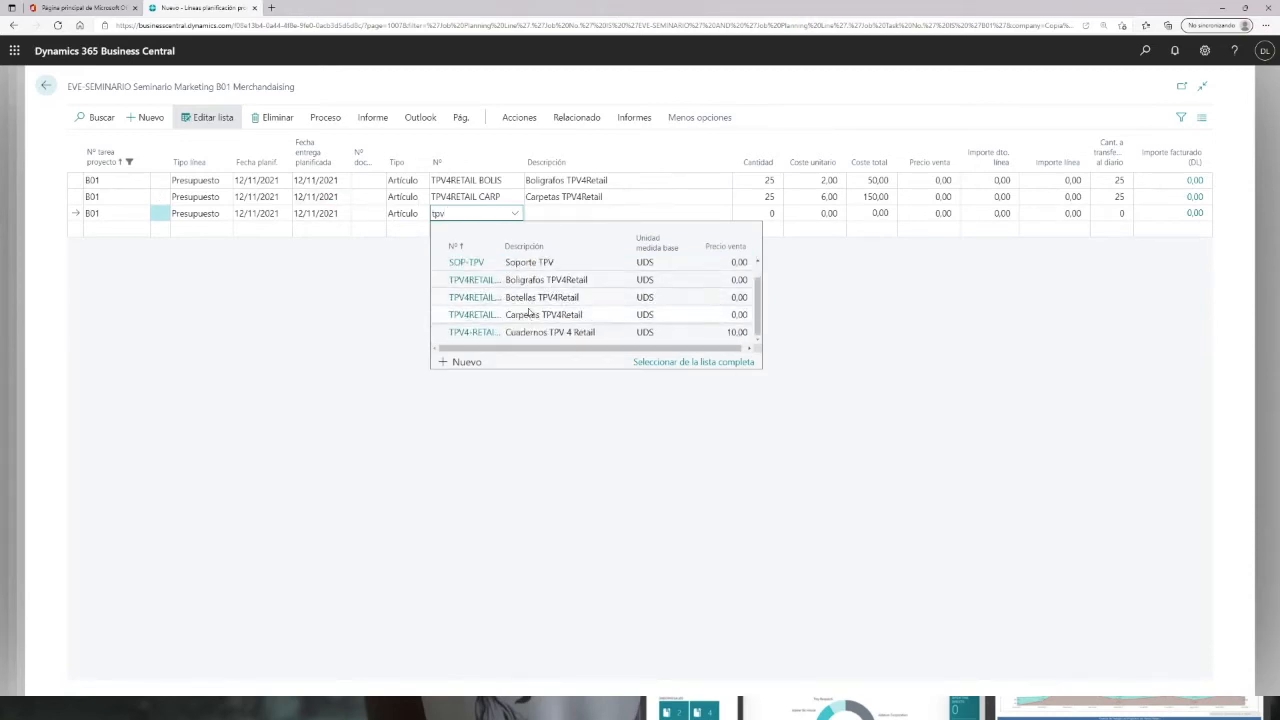
pyautogui.click(470, 332)
pyautogui.click(779, 213)
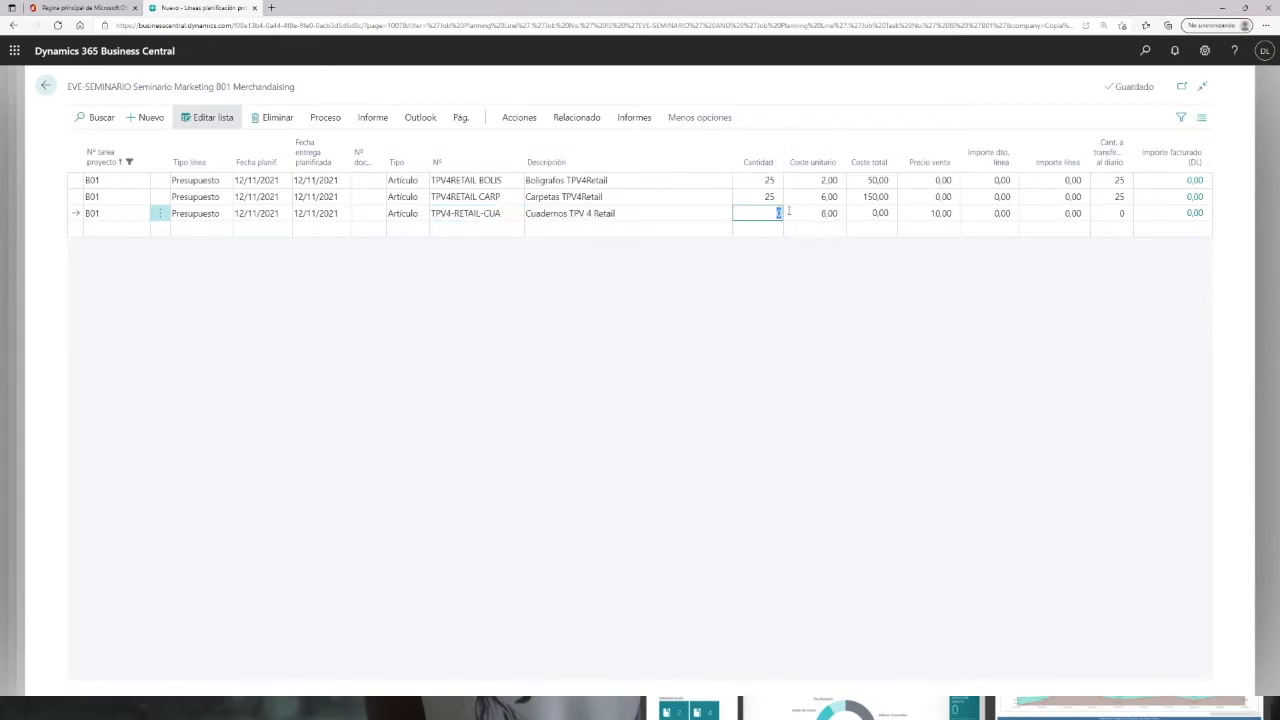
pyautogui.write('25')
pyautogui.press('Tab')
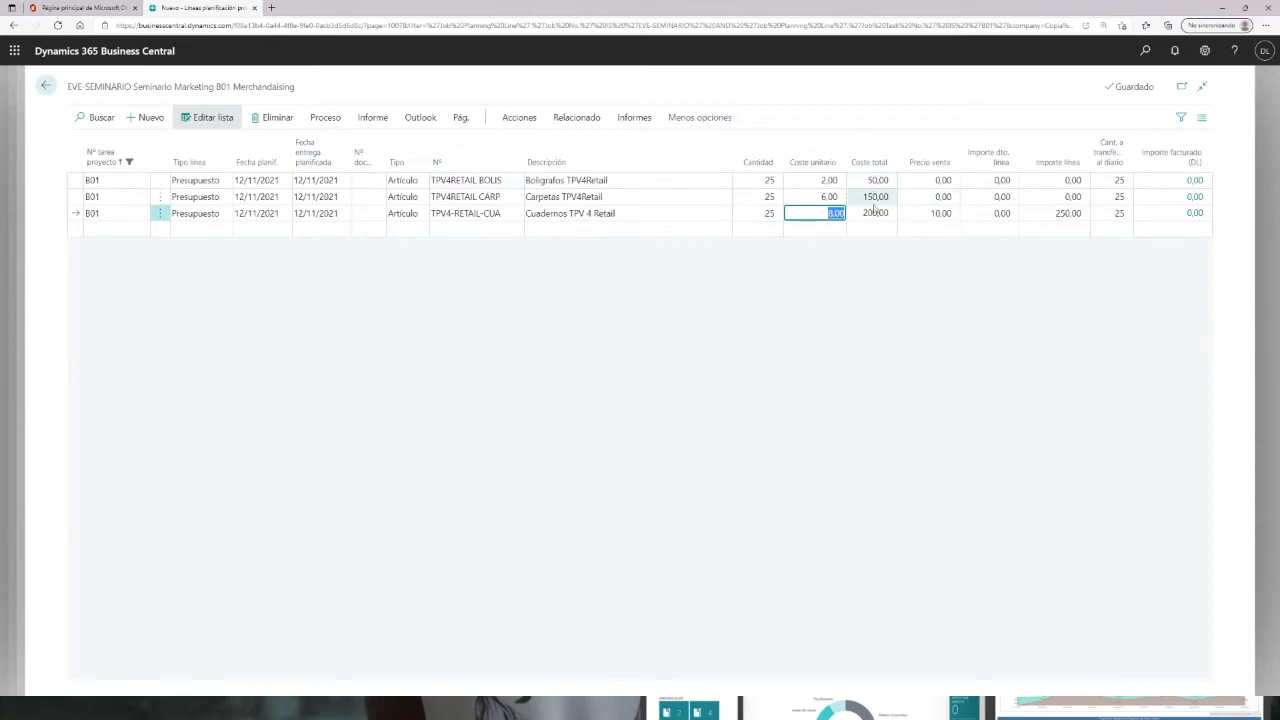
# Step: Return to the project card, open task B02's planning lines and add an item line for CAFE (Cafe Capsulas)
pyautogui.click(45, 87)
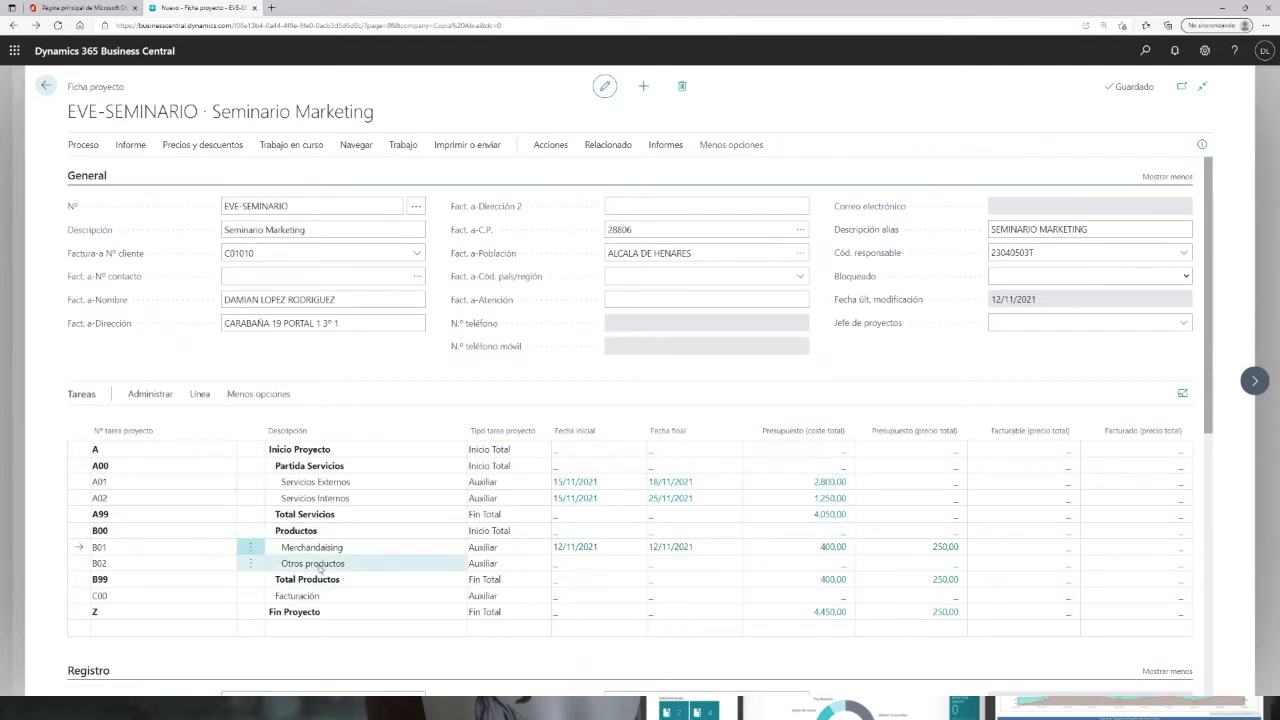
pyautogui.click(561, 566)
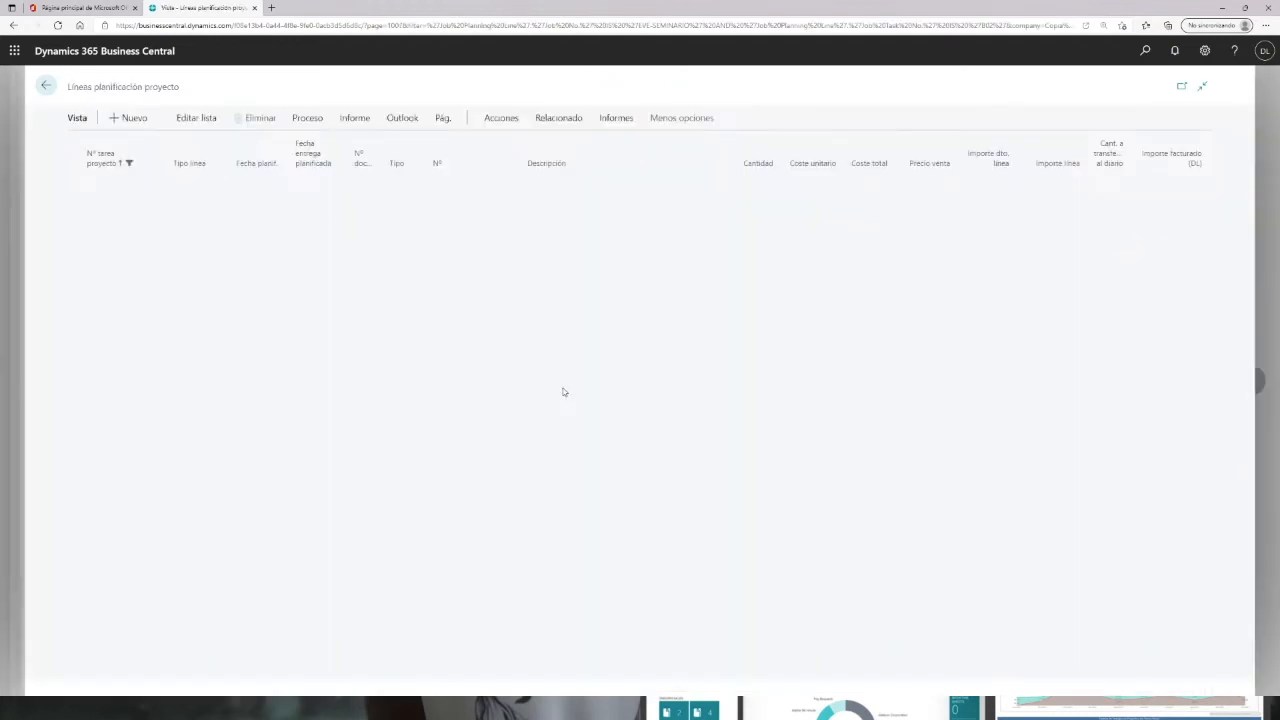
pyautogui.click(188, 121)
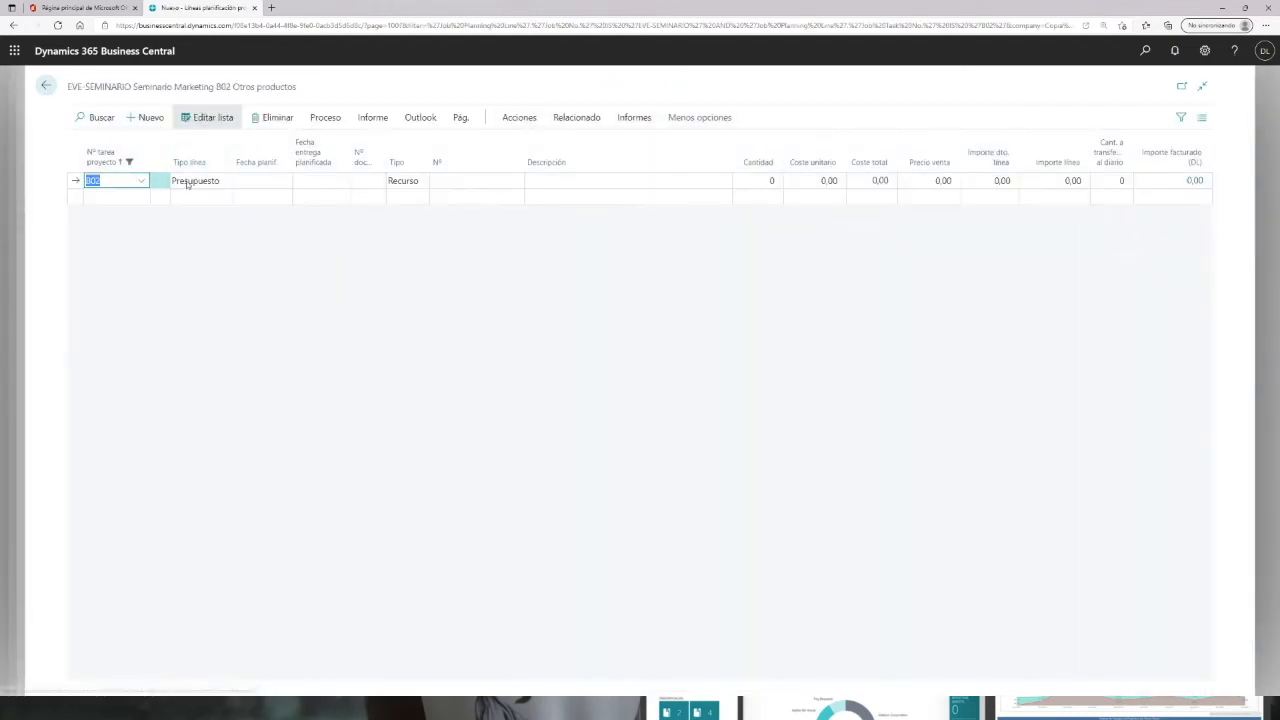
pyautogui.click(418, 188)
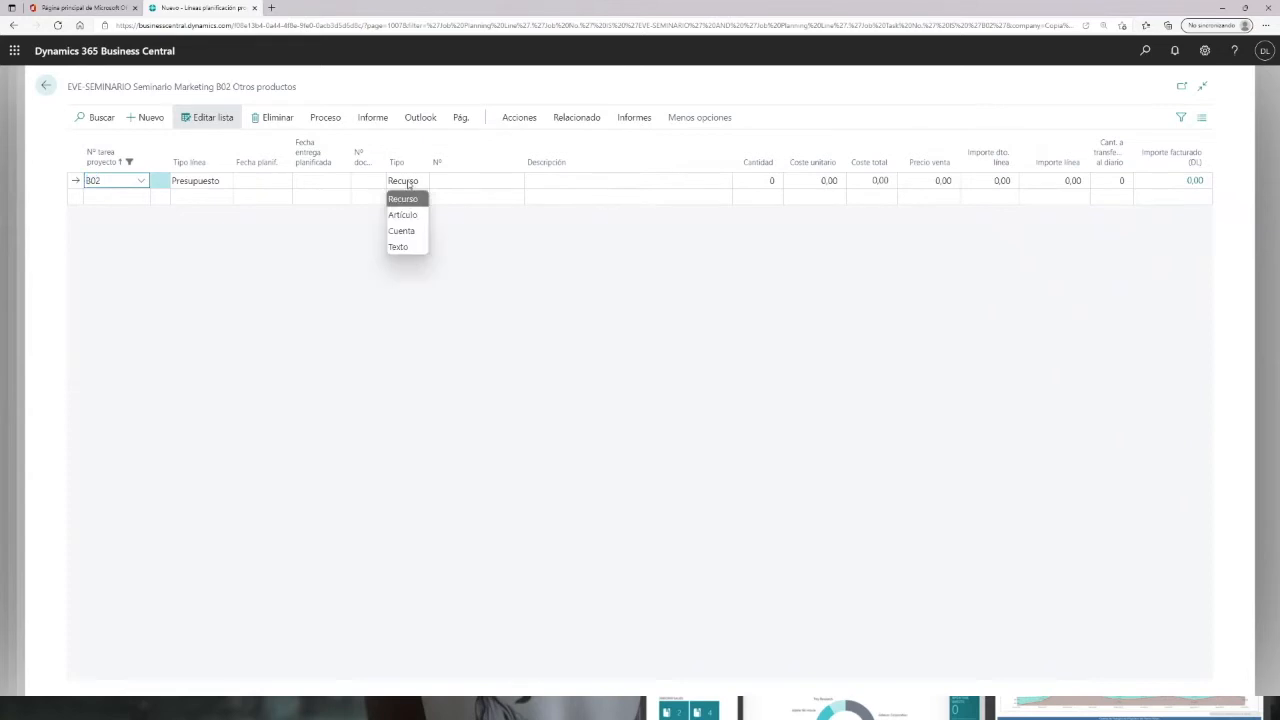
pyautogui.click(405, 211)
pyautogui.click(469, 183)
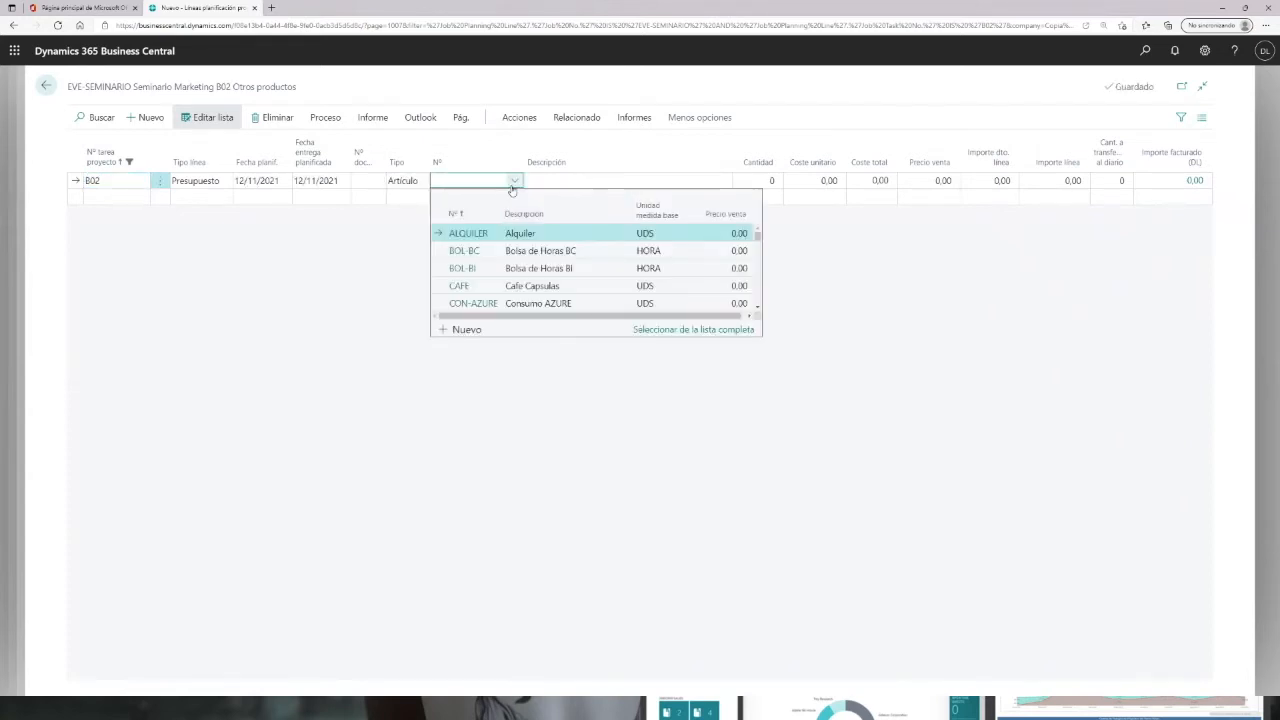
pyautogui.scroll(-5, 551, 265)
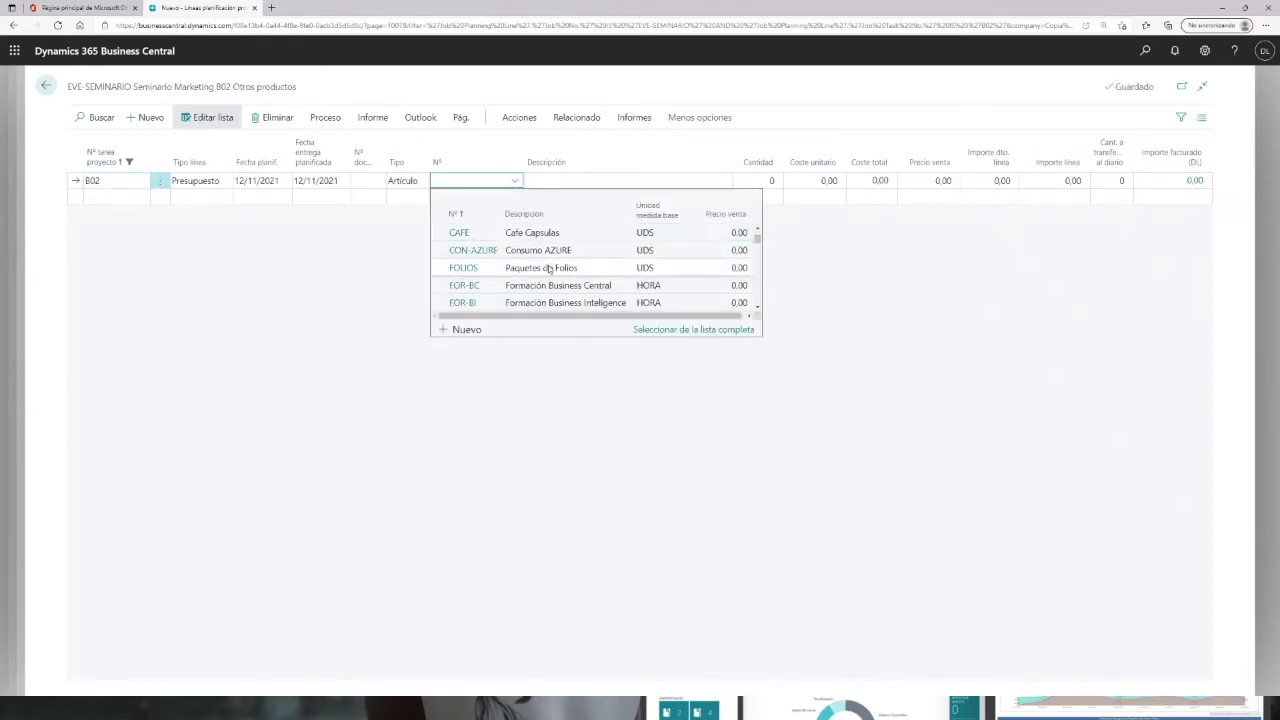
pyautogui.scroll(-5, 551, 274)
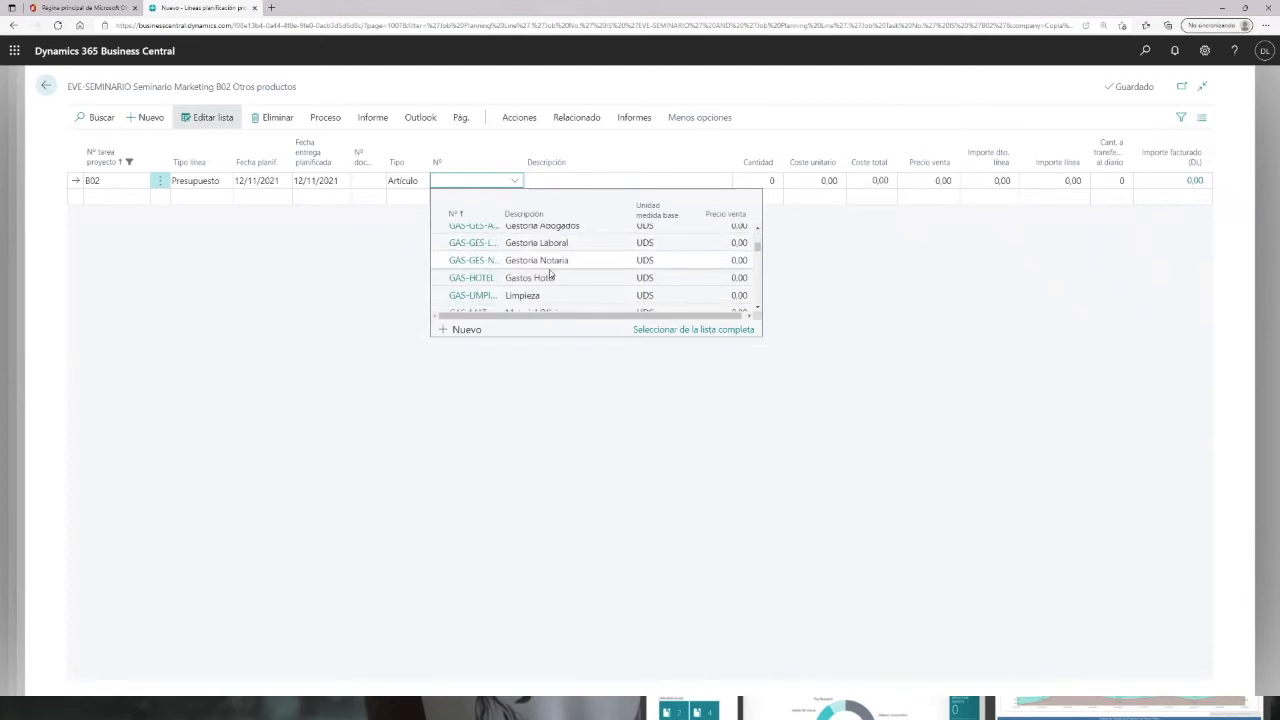
pyautogui.scroll(-2, 551, 274)
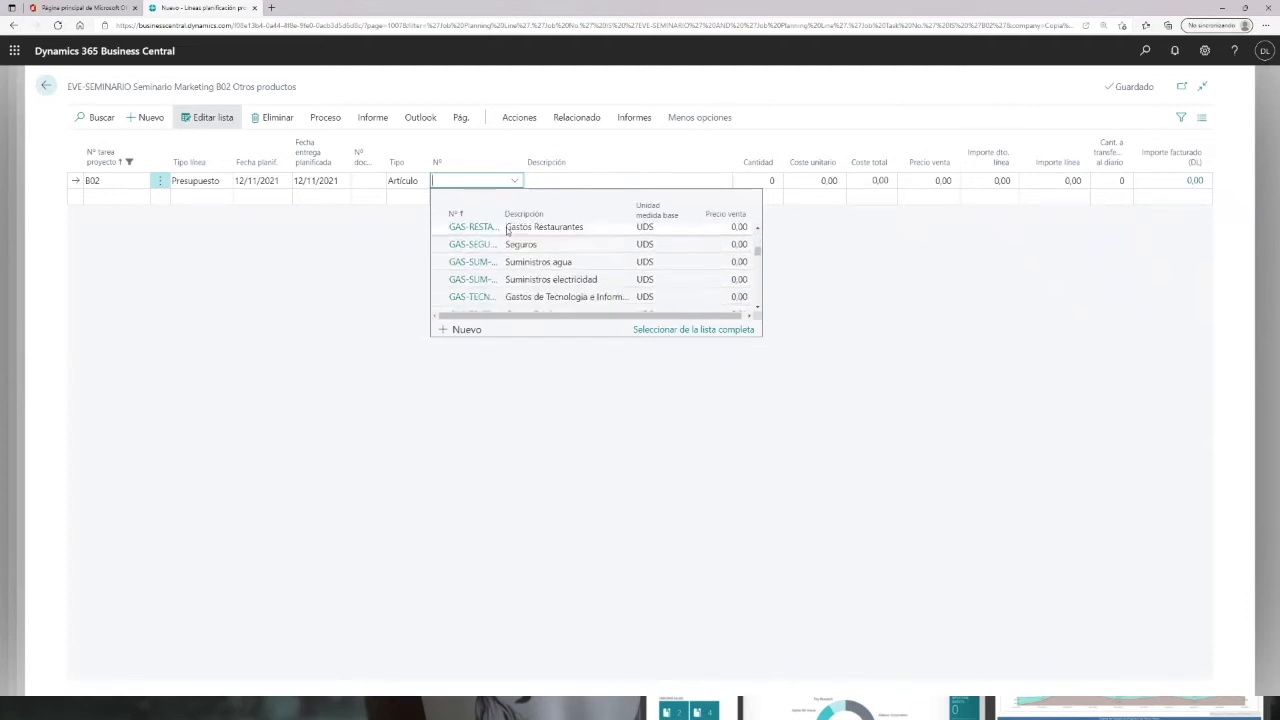
pyautogui.write('cafe')
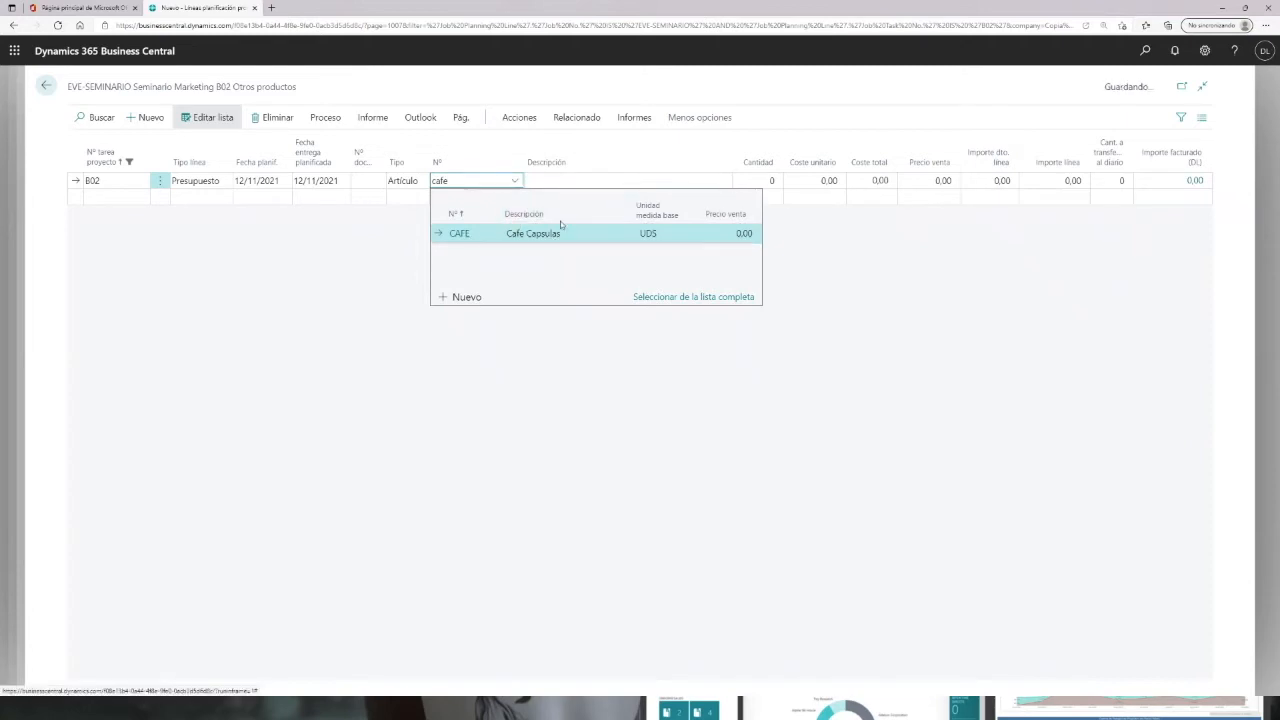
pyautogui.click(467, 235)
# Step: Set the CAFE line's quantity to 30 and return to the project card
pyautogui.click(762, 180)
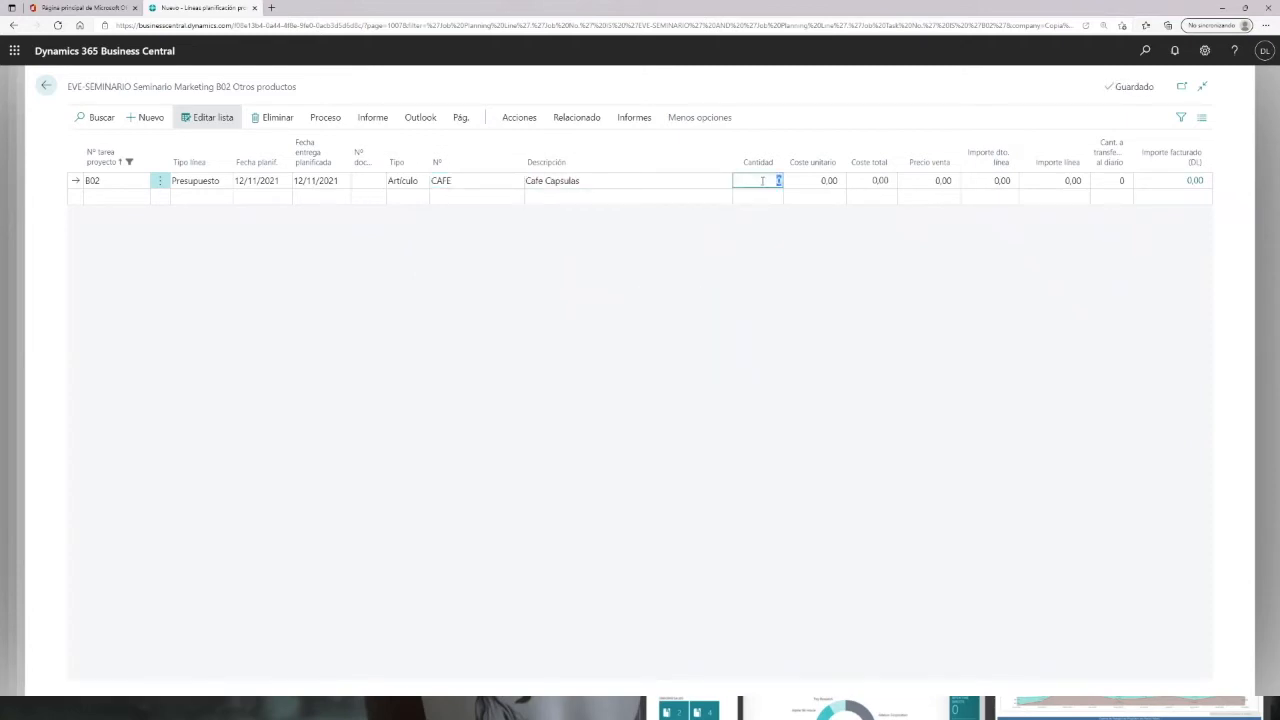
pyautogui.press('Tab')
pyautogui.press('Tab')
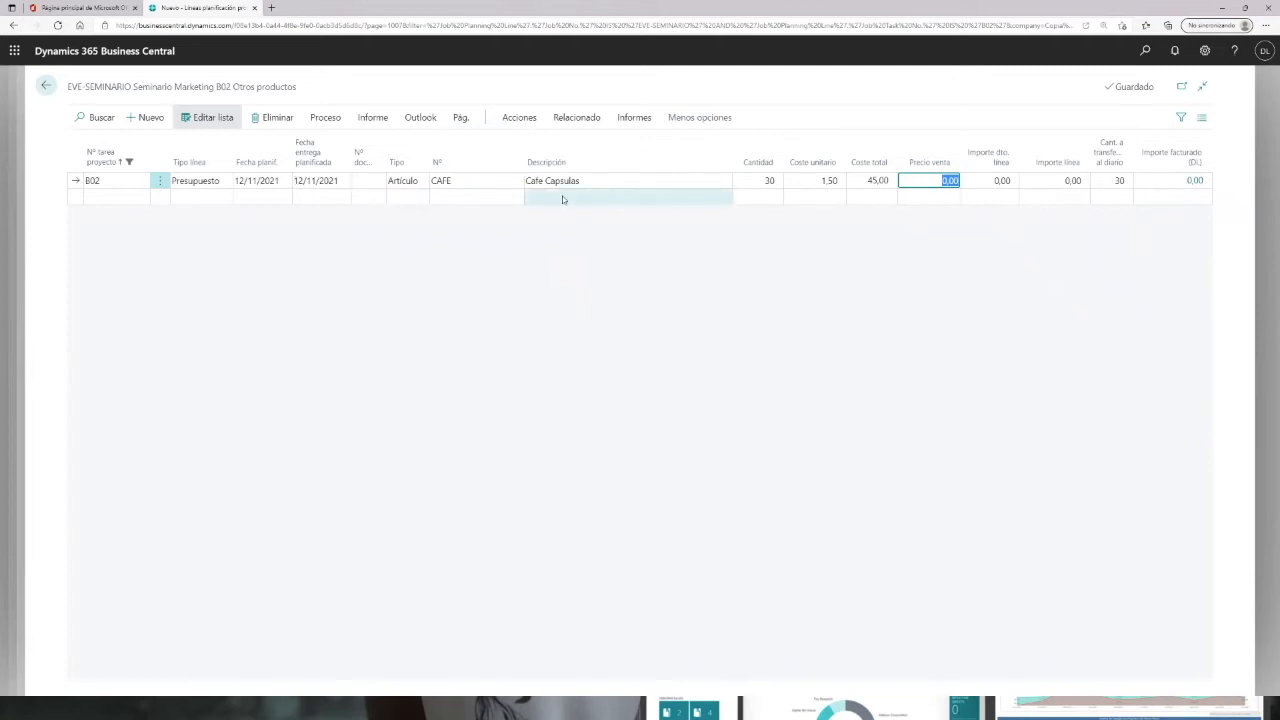
pyautogui.click(47, 86)
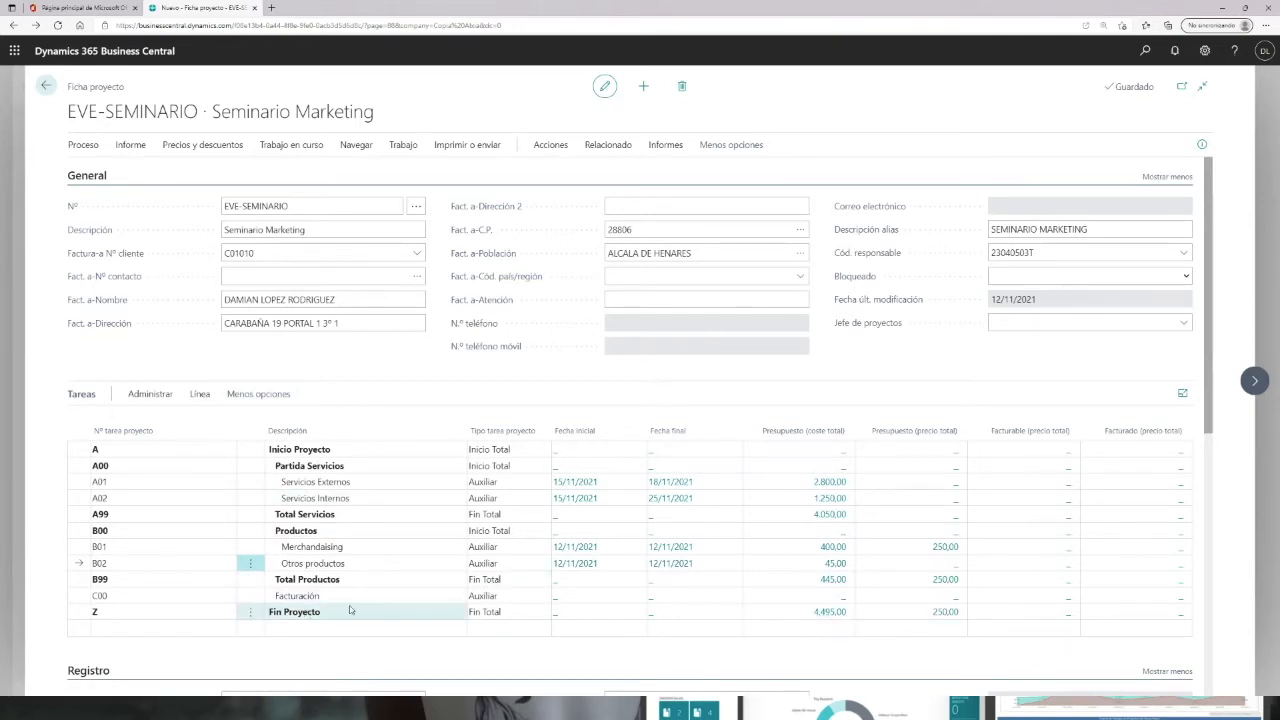
# Step: Open task C00's planning lines and add a budget-and-billable item line for SER-BC (Servicios Business Central)
pyautogui.click(557, 603)
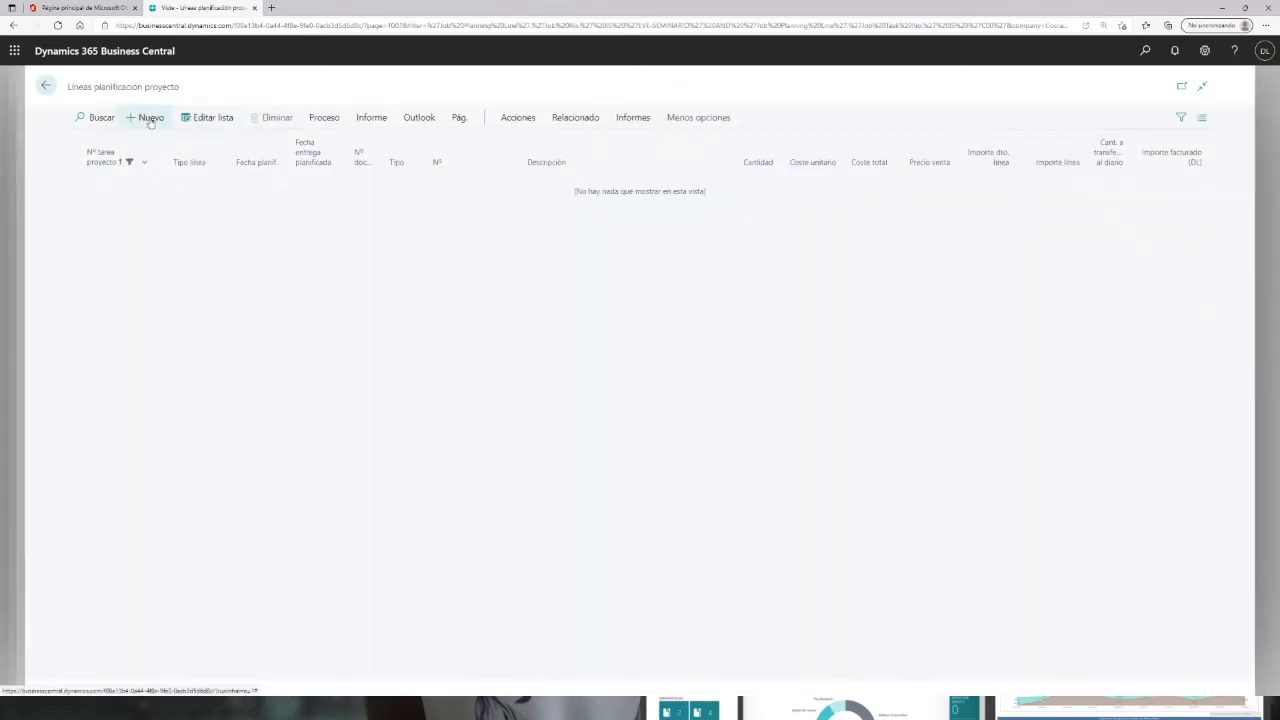
pyautogui.click(150, 118)
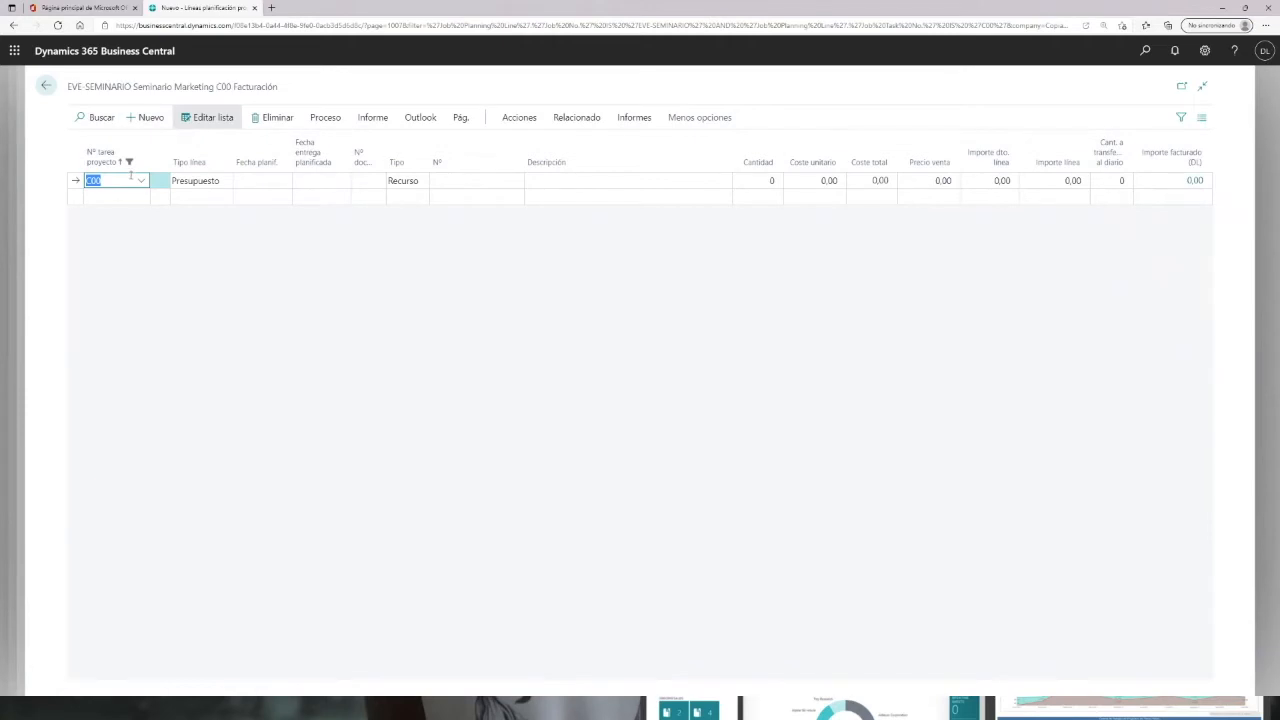
pyautogui.click(194, 183)
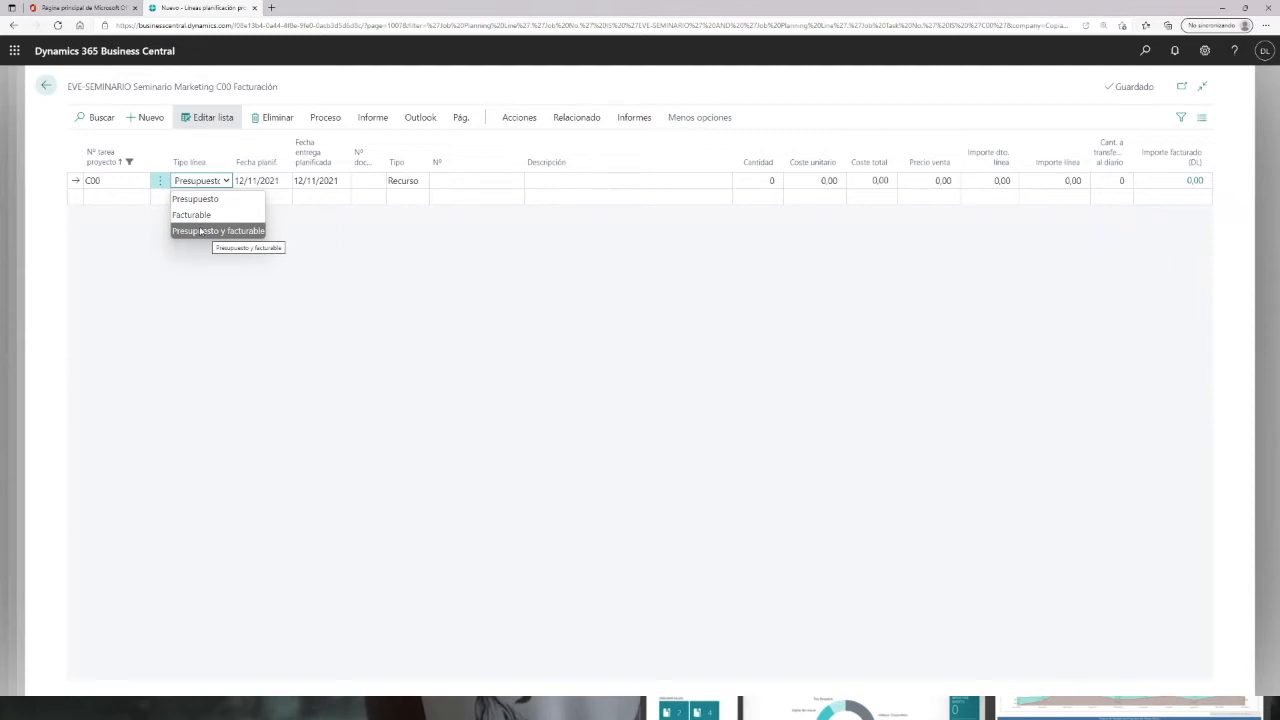
pyautogui.click(199, 230)
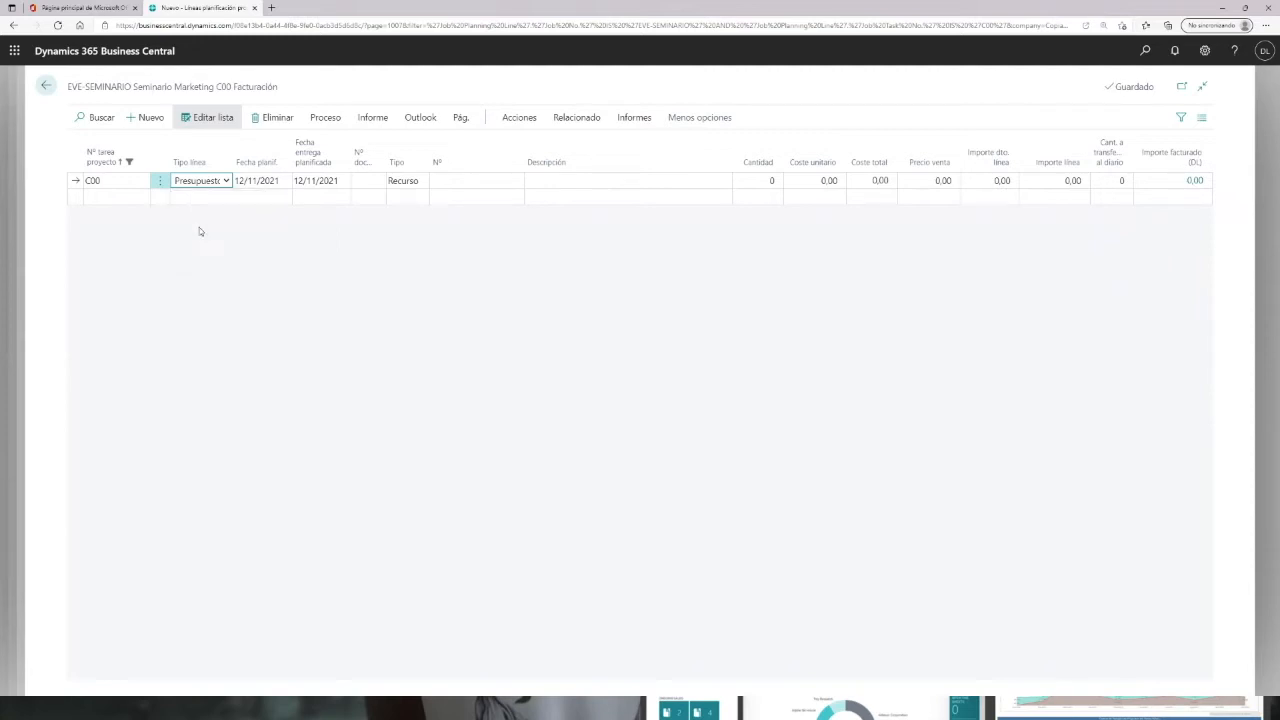
pyautogui.click(400, 182)
pyautogui.click(402, 214)
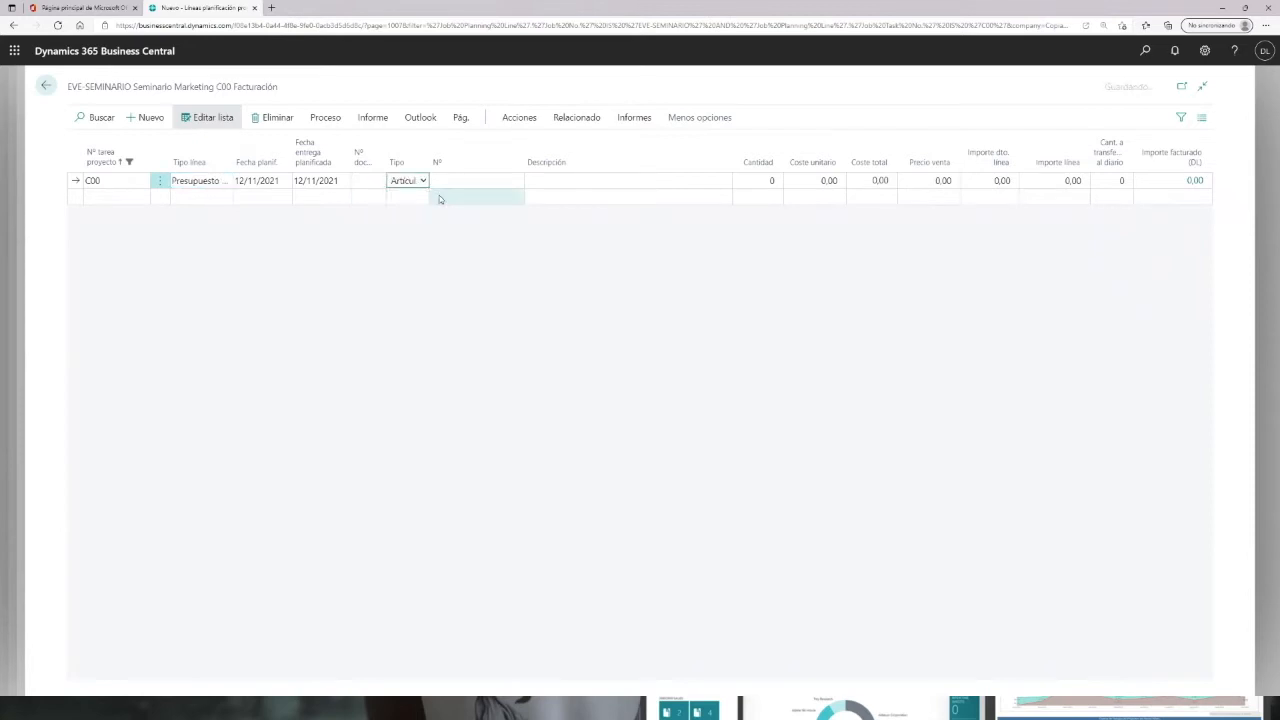
pyautogui.click(443, 181)
pyautogui.click(514, 183)
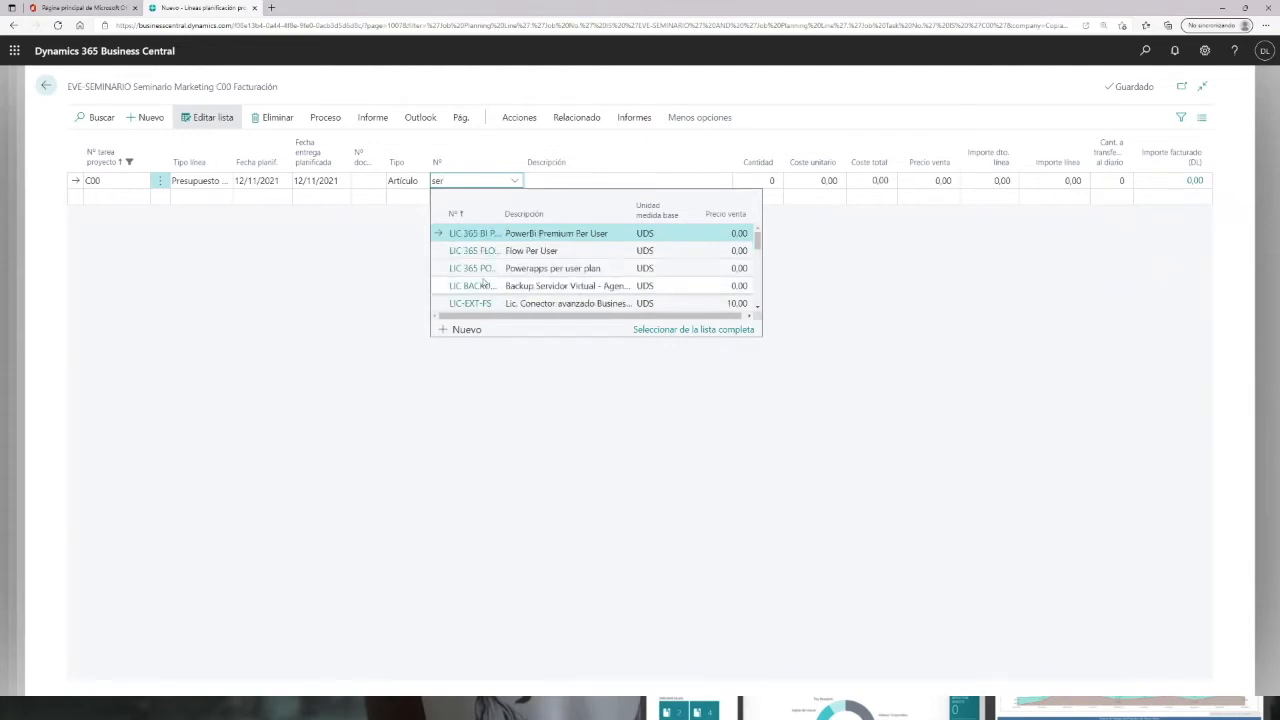
pyautogui.scroll(-5, 517, 275)
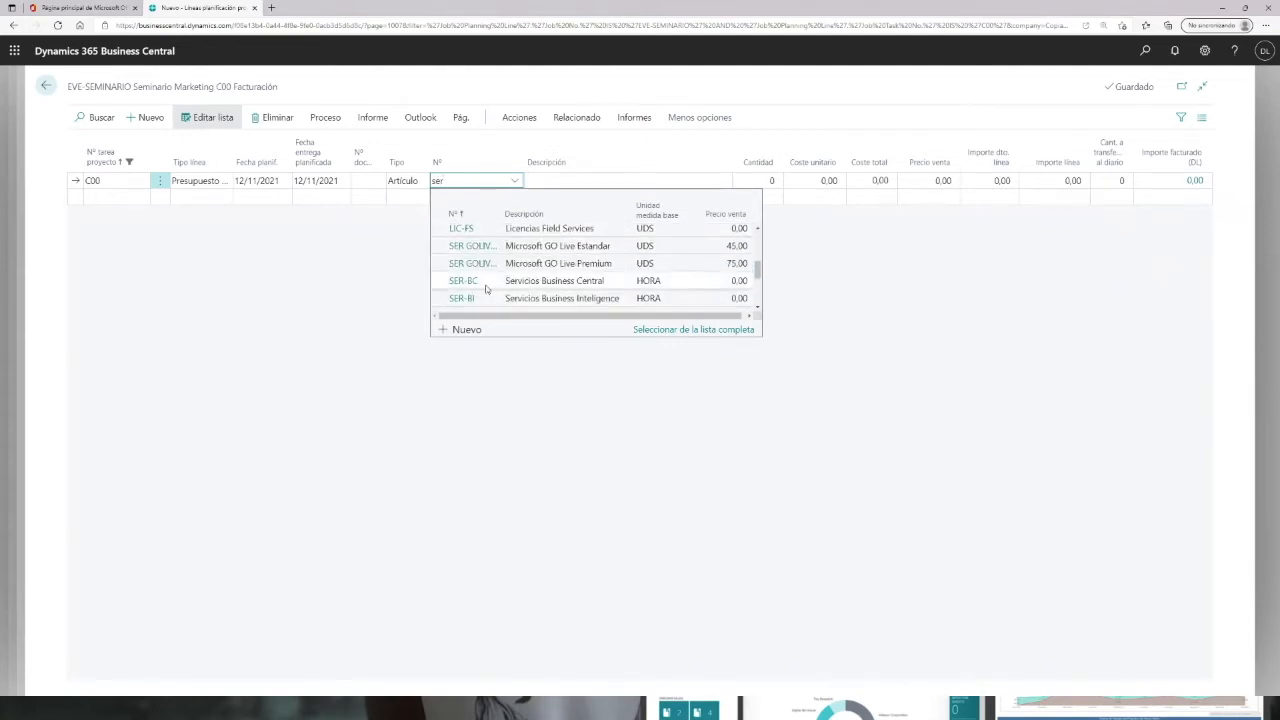
pyautogui.click(463, 281)
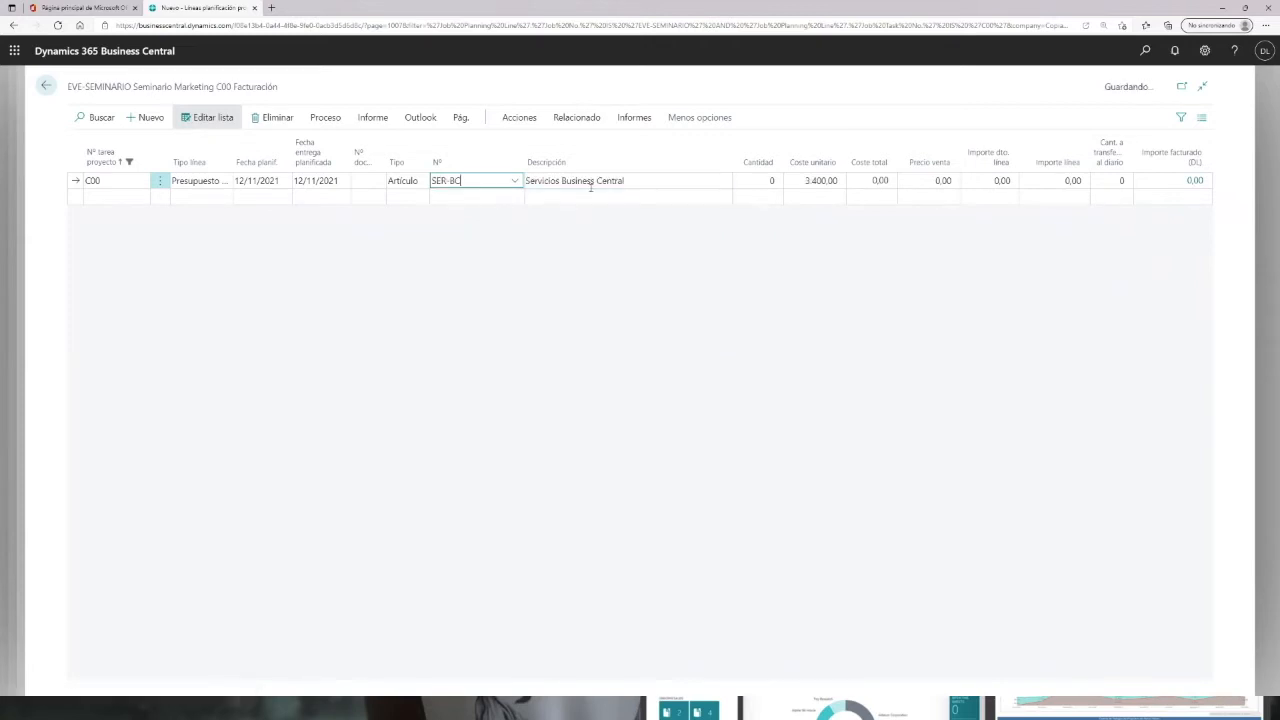
# Step: Set the SER-BC line's quantity to 0,2 and its sale price to 6000
pyautogui.click(758, 180)
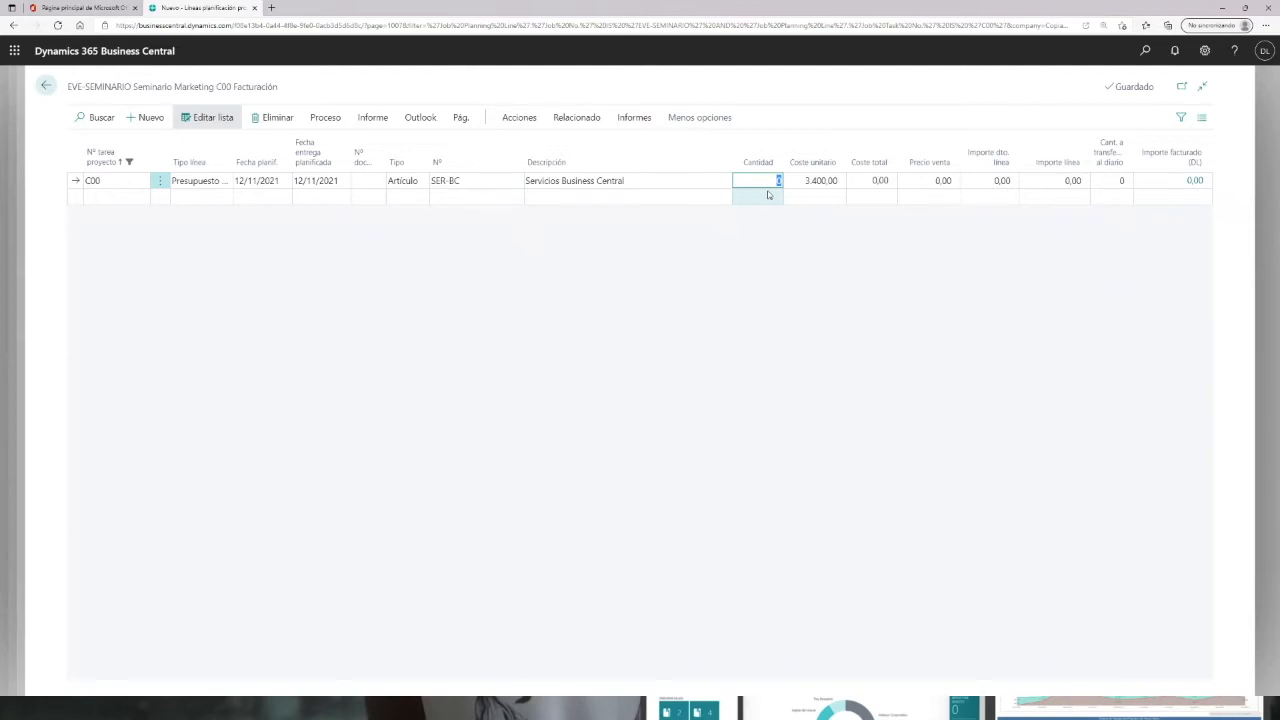
pyautogui.write('0,2')
pyautogui.press('Tab')
pyautogui.press('BackSpace')
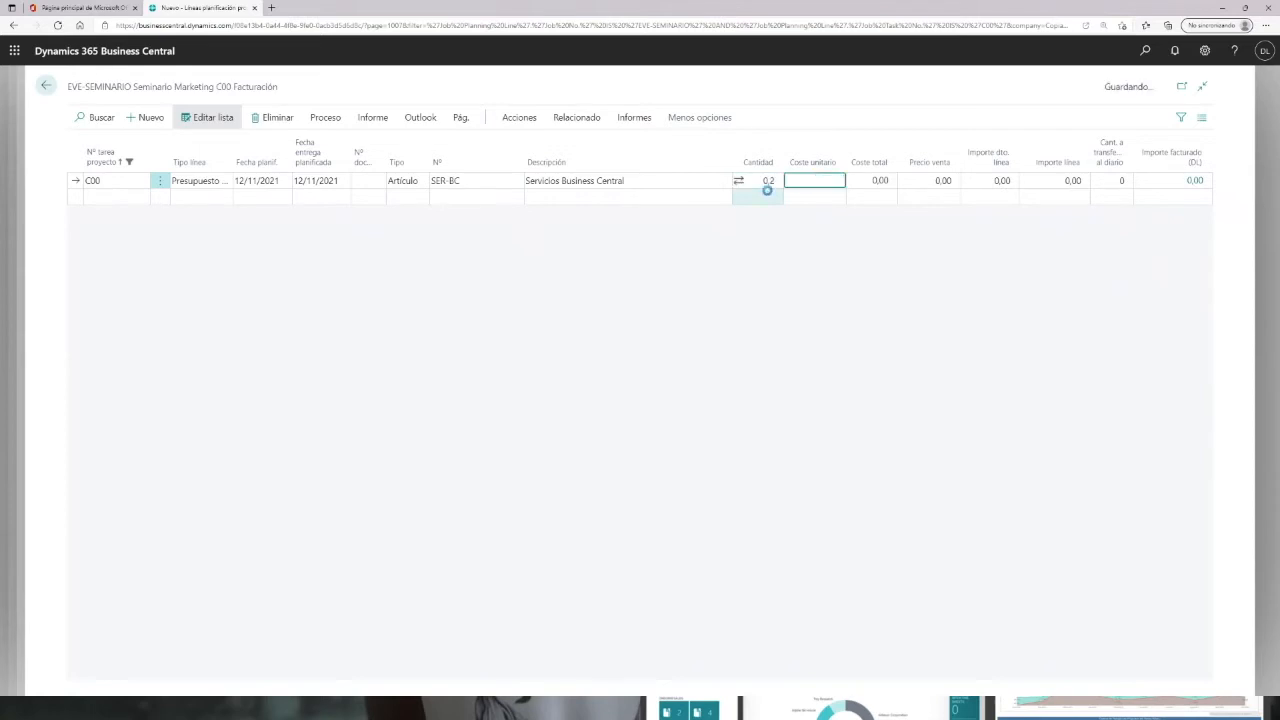
pyautogui.press('Tab')
pyautogui.write('6000')
pyautogui.press('Tab')
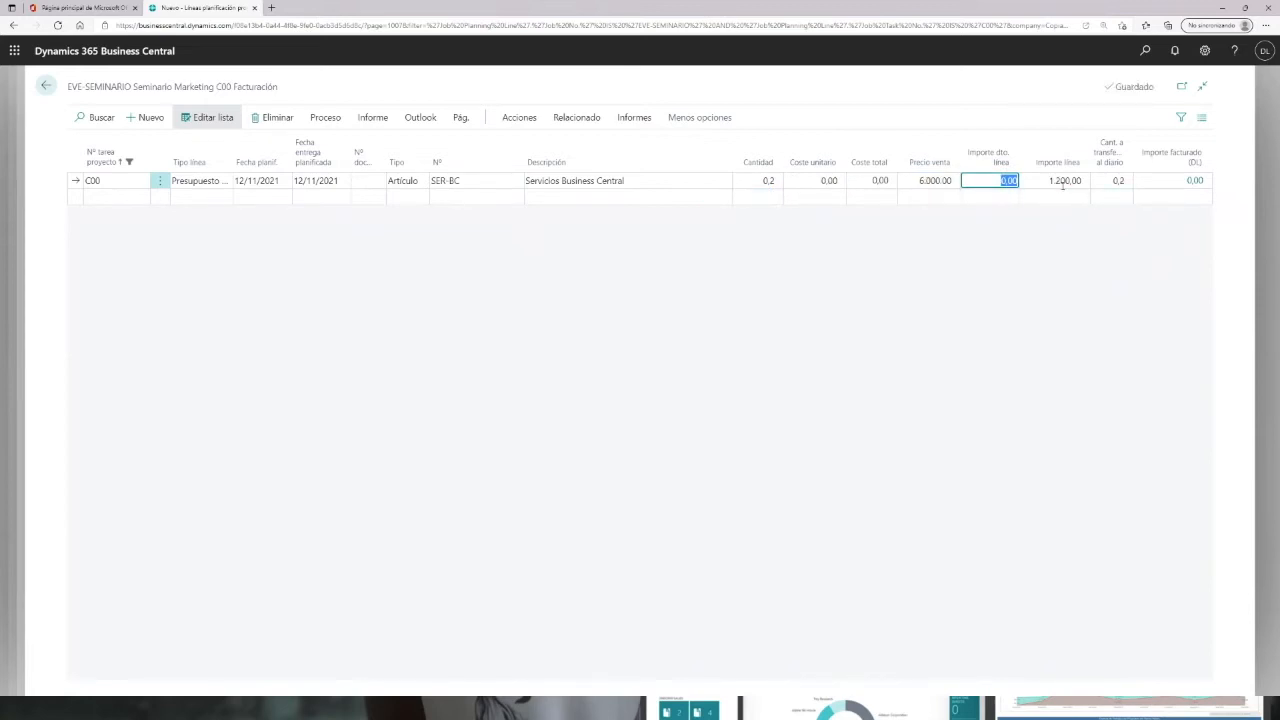
# Step: Set the line's planning date to 15/11/2021
pyautogui.click(253, 184)
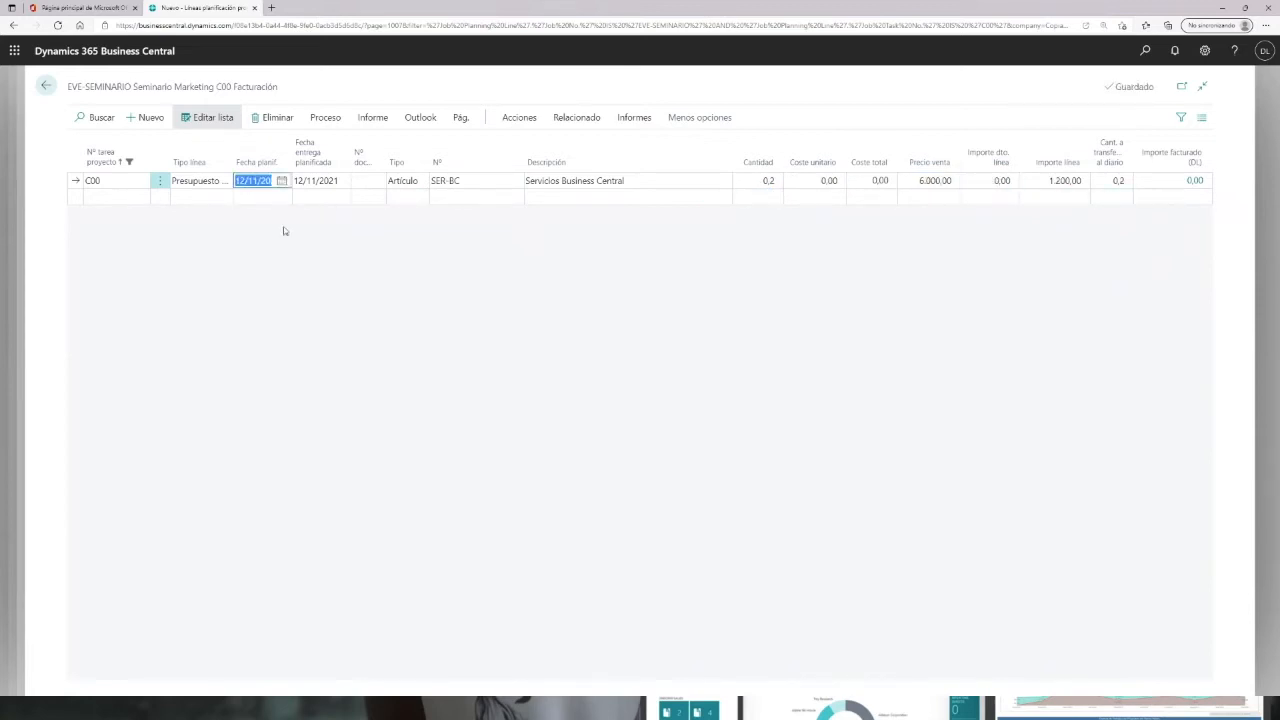
pyautogui.click(281, 180)
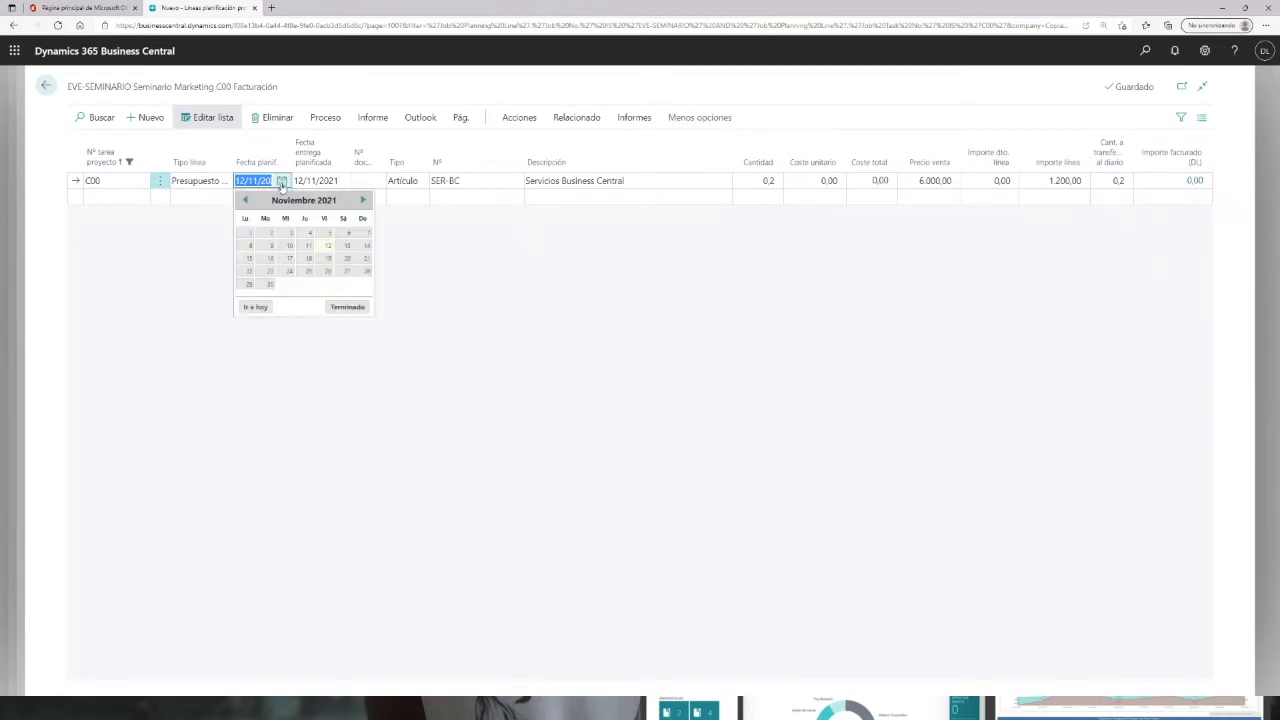
pyautogui.click(249, 259)
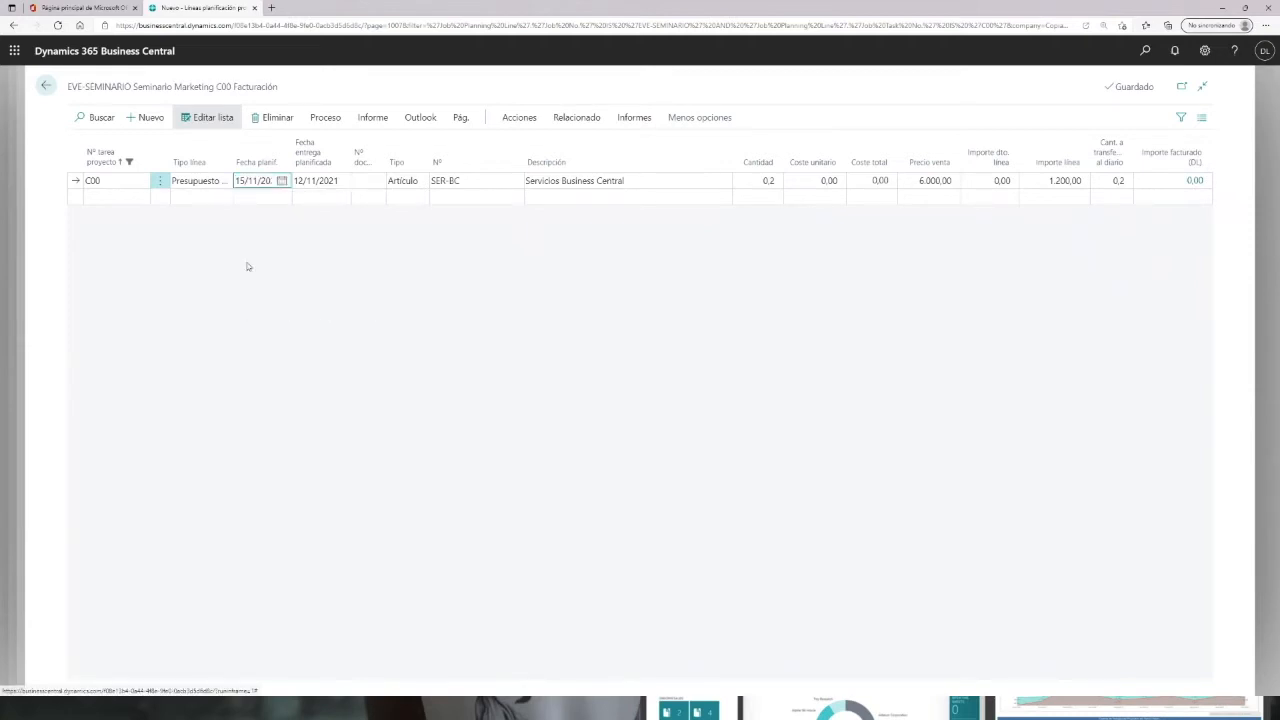
# Step: Add a second item line for SER-BC in task C00
pyautogui.click(326, 198)
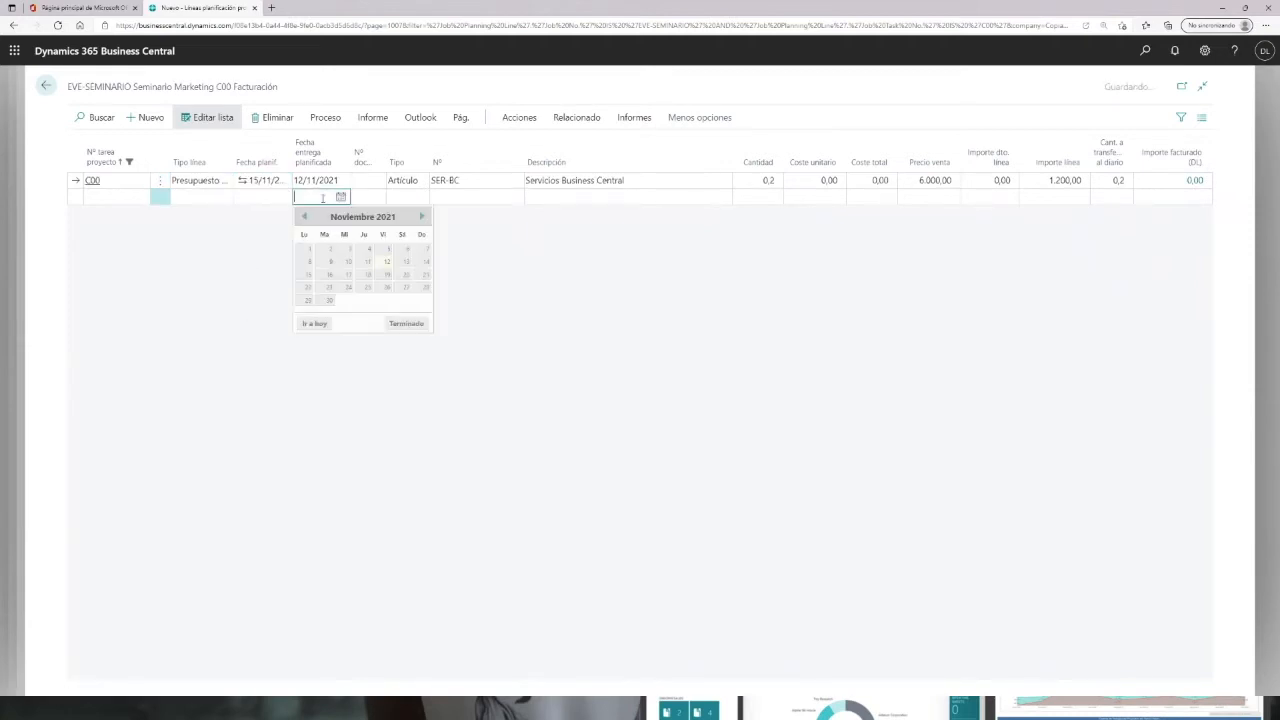
pyautogui.click(460, 197)
pyautogui.write('ser-bc')
pyautogui.press('Tab')
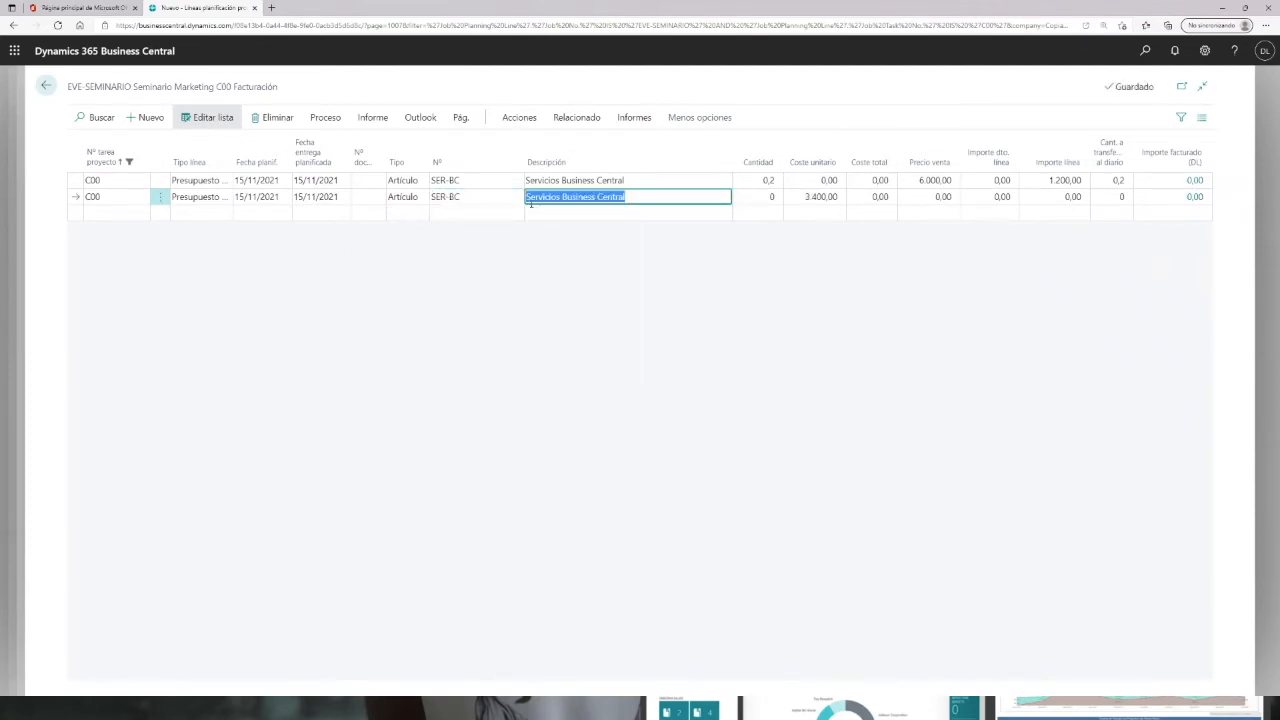
# Step: Set the second SER-BC line's quantity to 0,3 and its sale price to 6000
pyautogui.click(769, 196)
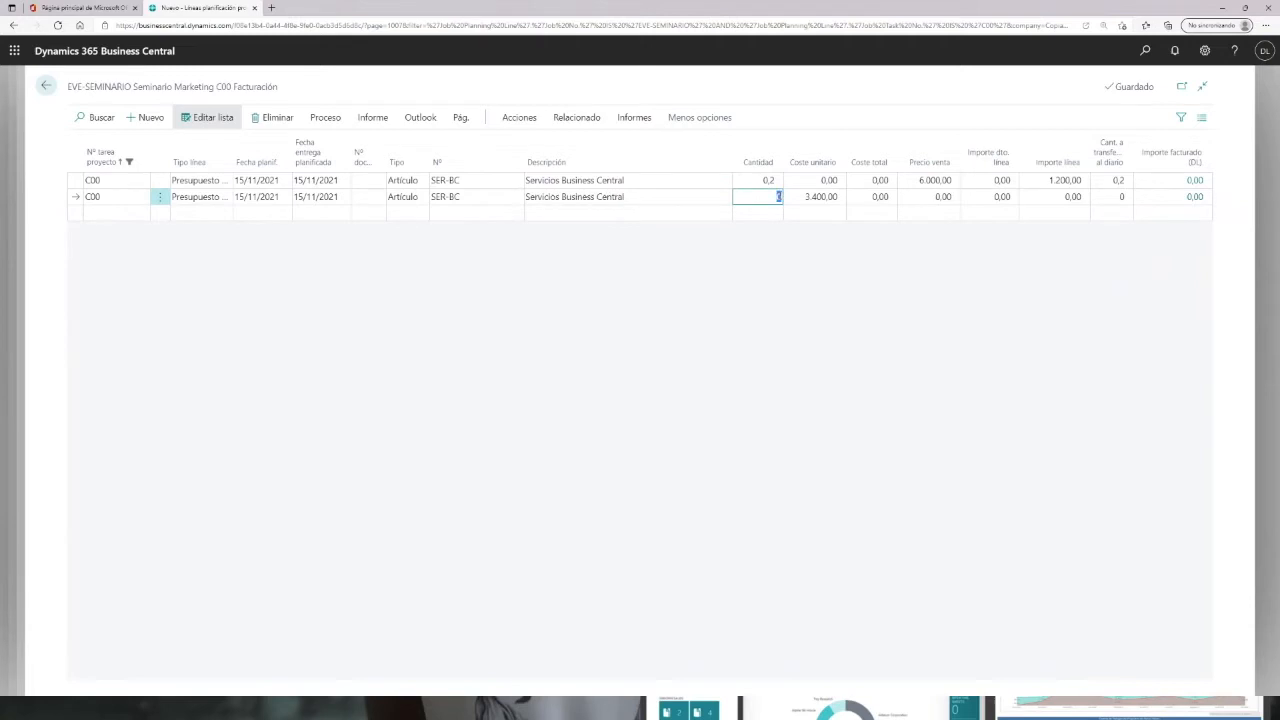
pyautogui.write('0,3')
pyautogui.press('Tab')
pyautogui.press('BackSpace')
pyautogui.press('Tab')
pyautogui.press('Tab')
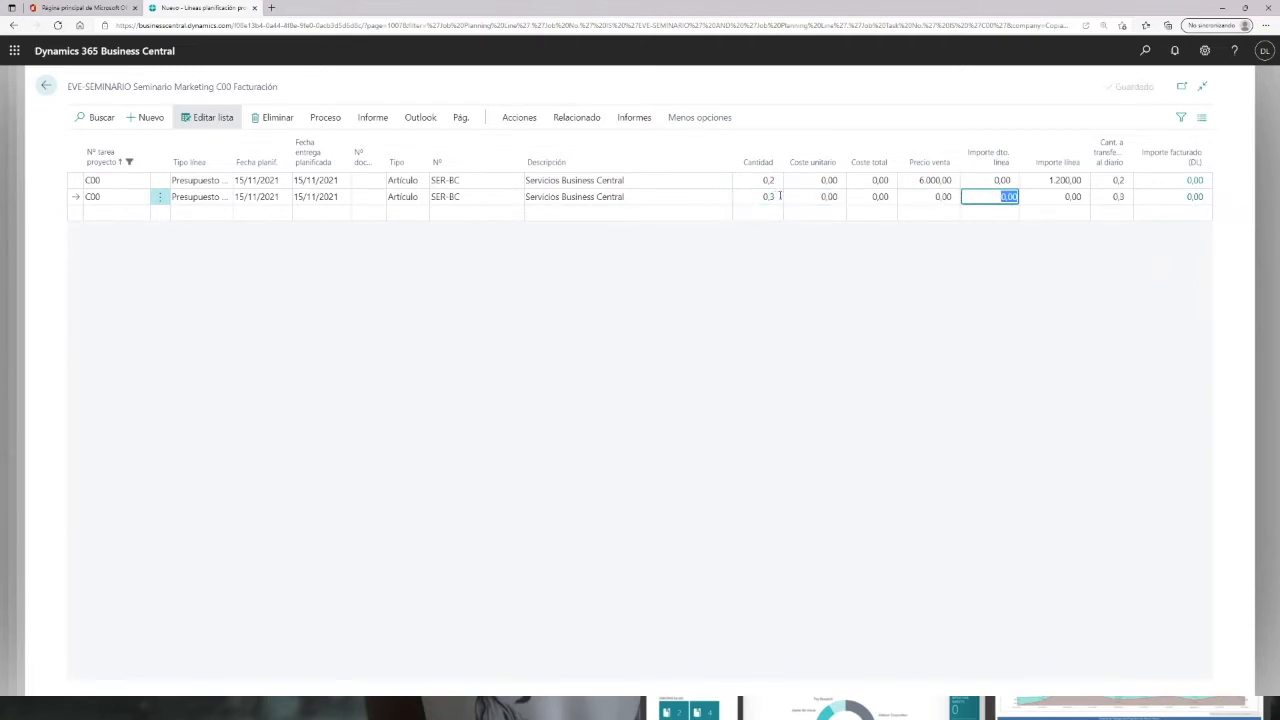
pyautogui.hotkey('shift', 'Tab')
pyautogui.write('6000')
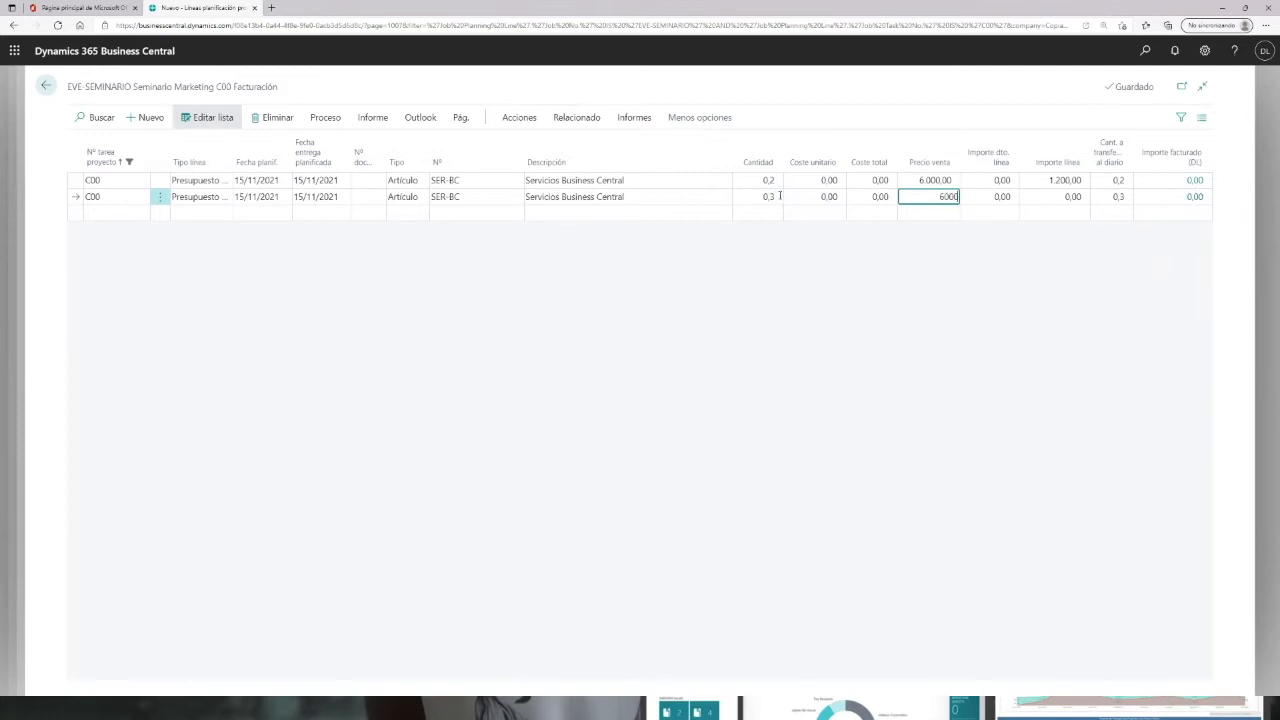
# Step: Change the first line's description to "20% A la aceptación"
pyautogui.click(640, 181)
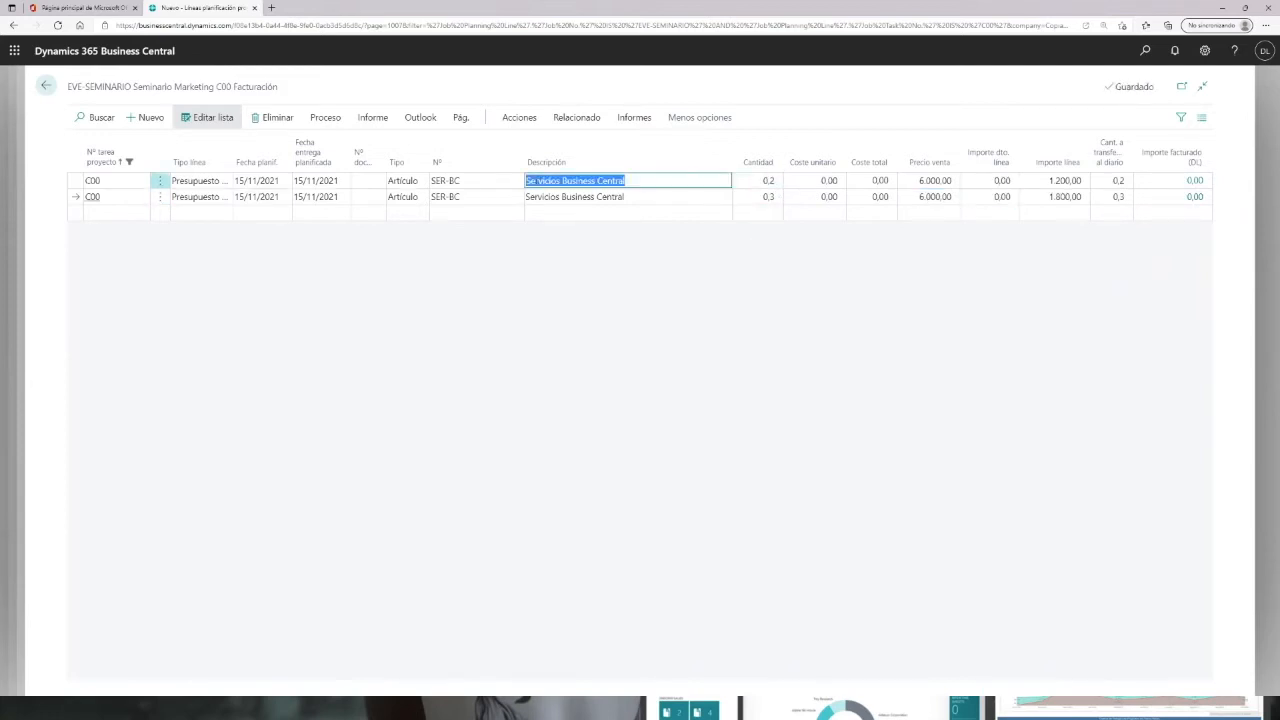
pyautogui.write('20%')
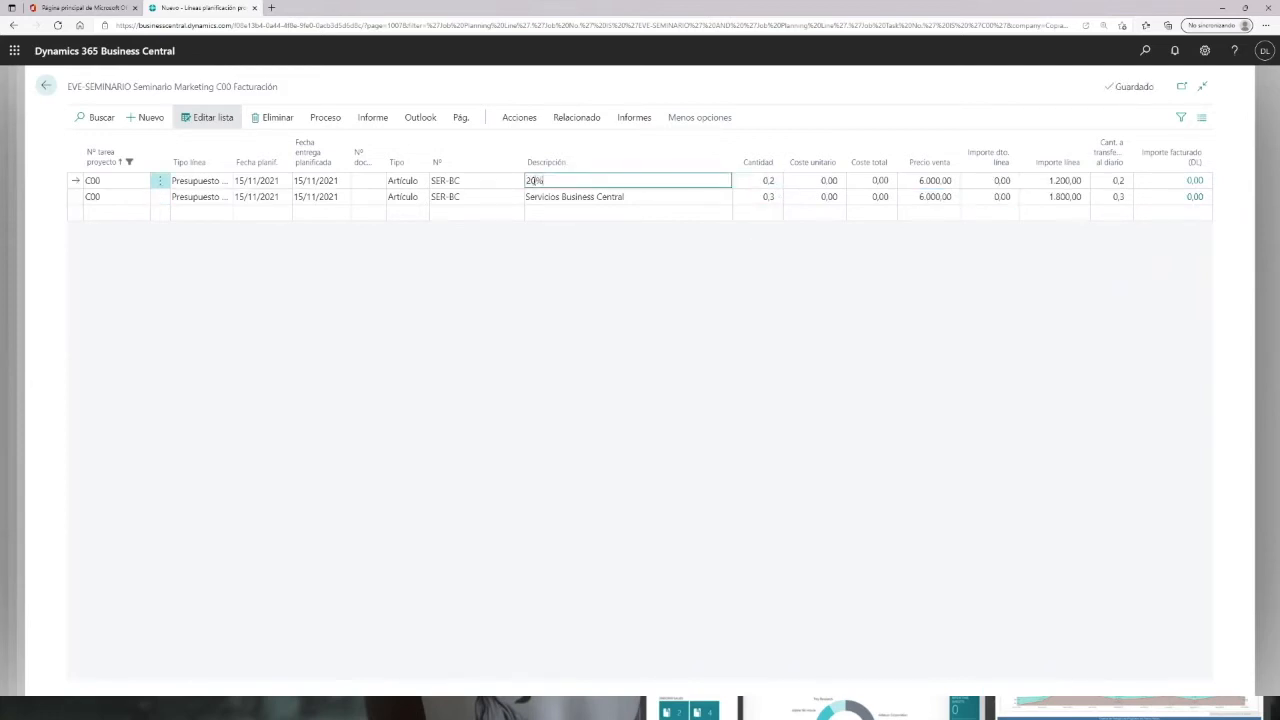
pyautogui.write(' A la aceptación')
pyautogui.press('Tab')
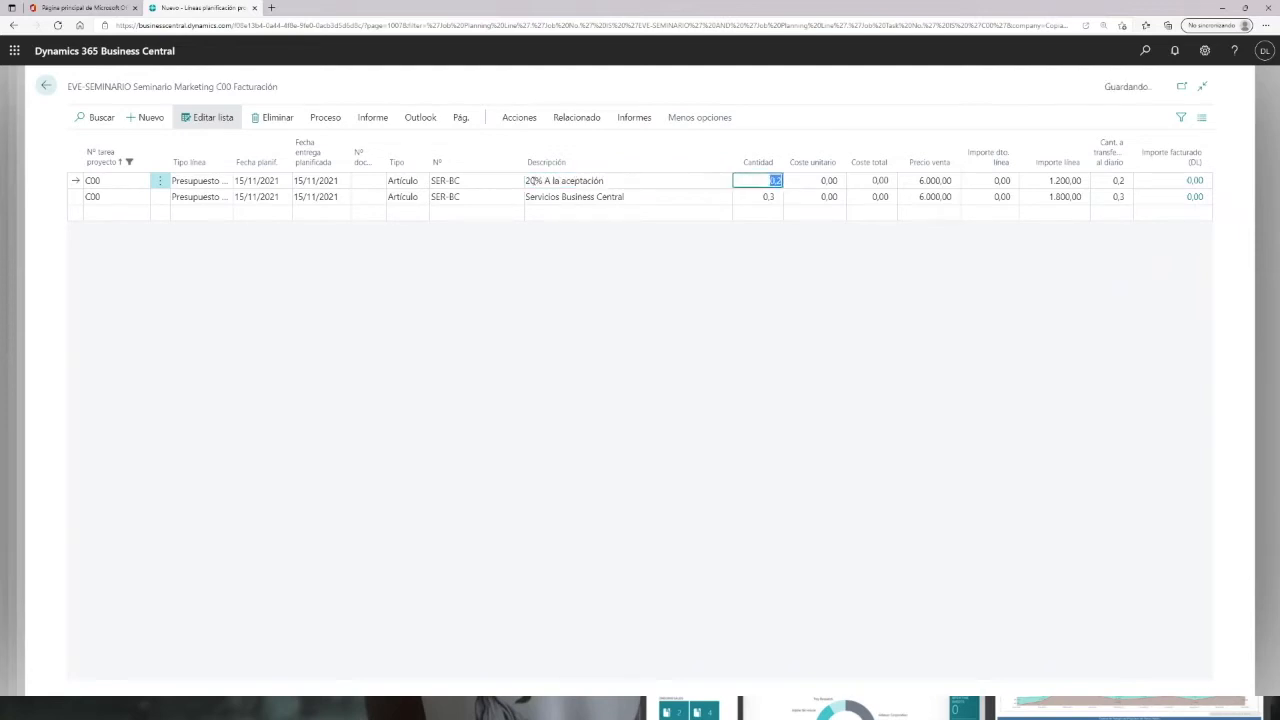
# Step: Change the second line's description to "30% A fin de planificación"
pyautogui.click(587, 197)
pyautogui.write('30')
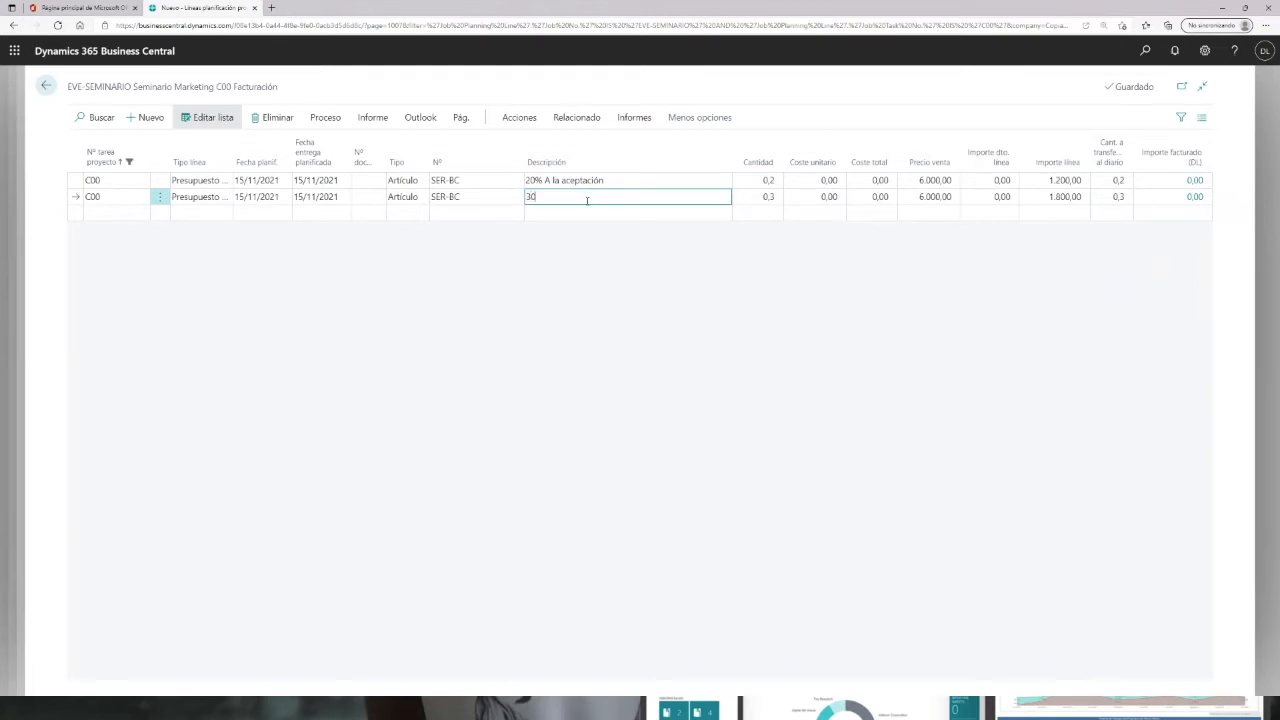
pyautogui.write('% A la')
pyautogui.write(' f')
pyautogui.write('plani')
pyautogui.press('BackSpace')
pyautogui.press('BackSpace')
pyautogui.press('BackSpace')
pyautogui.press('BackSpace')
pyautogui.press('BackSpace')
pyautogui.write('fin de planificación')
pyautogui.press('Tab')
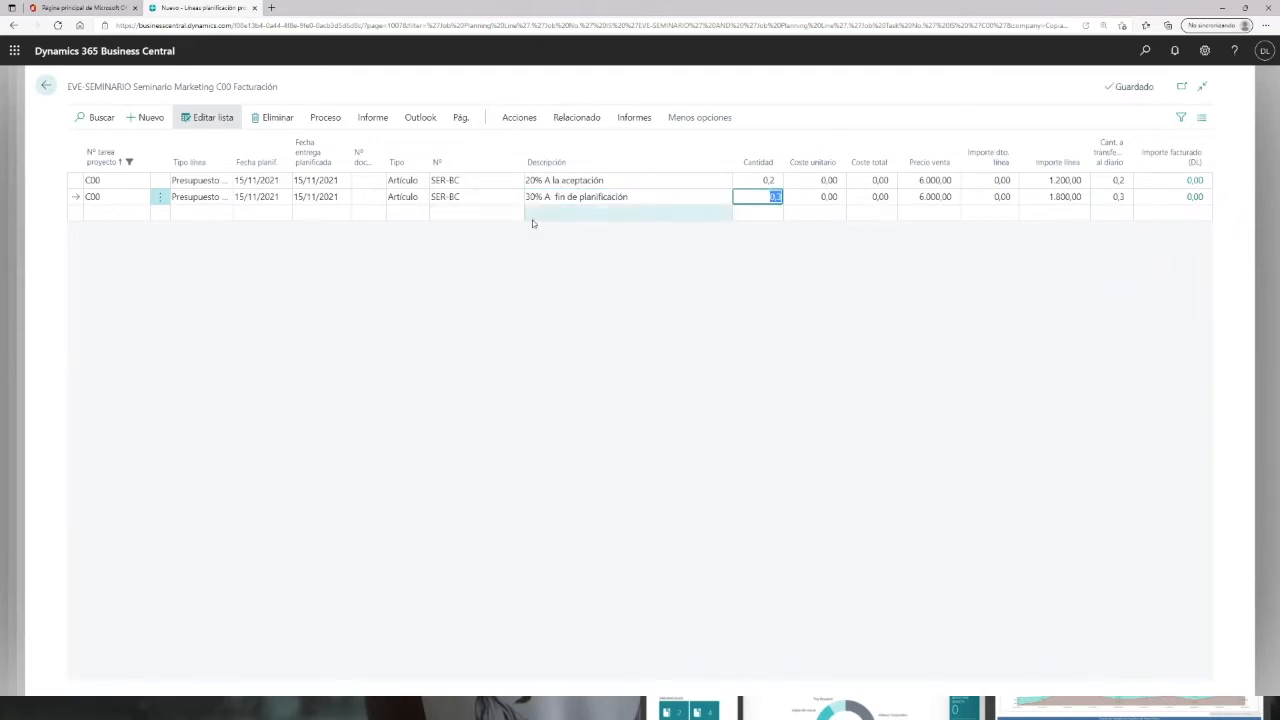
# Step: Add a third item line for SER-BC in task C00
pyautogui.click(531, 215)
pyautogui.click(446, 211)
pyautogui.write('ser-be')
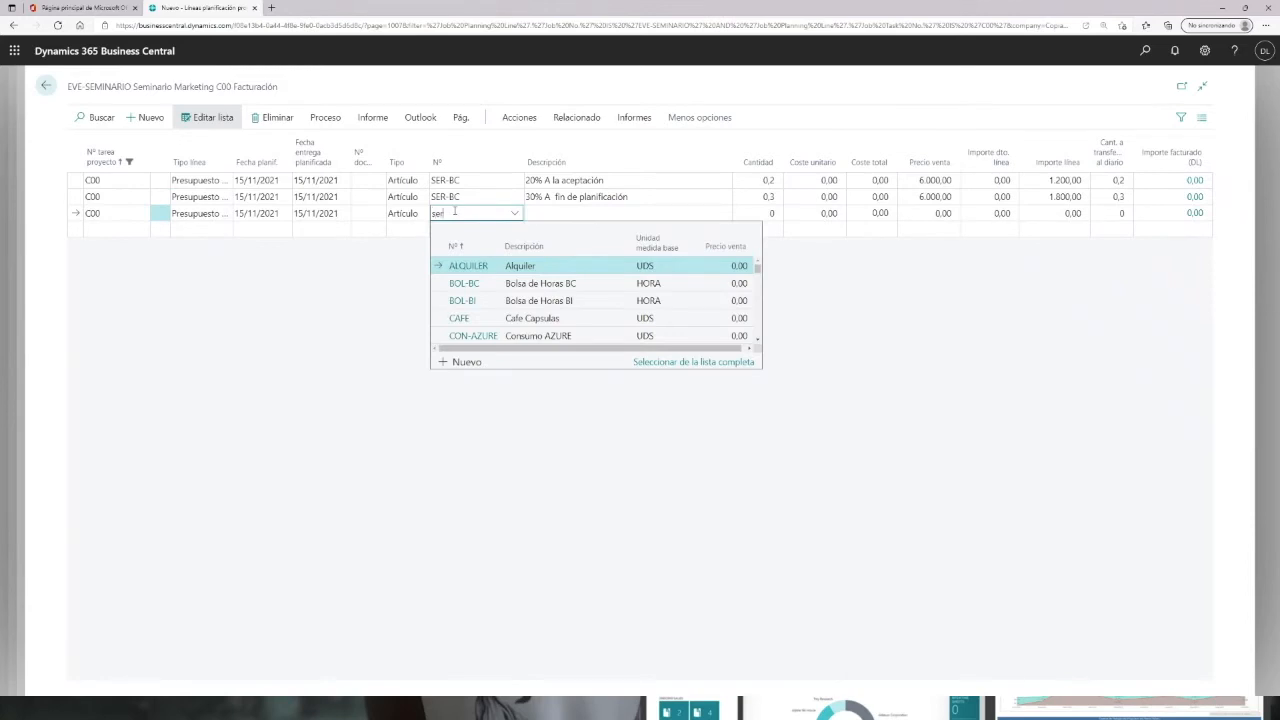
pyautogui.press('Tab')
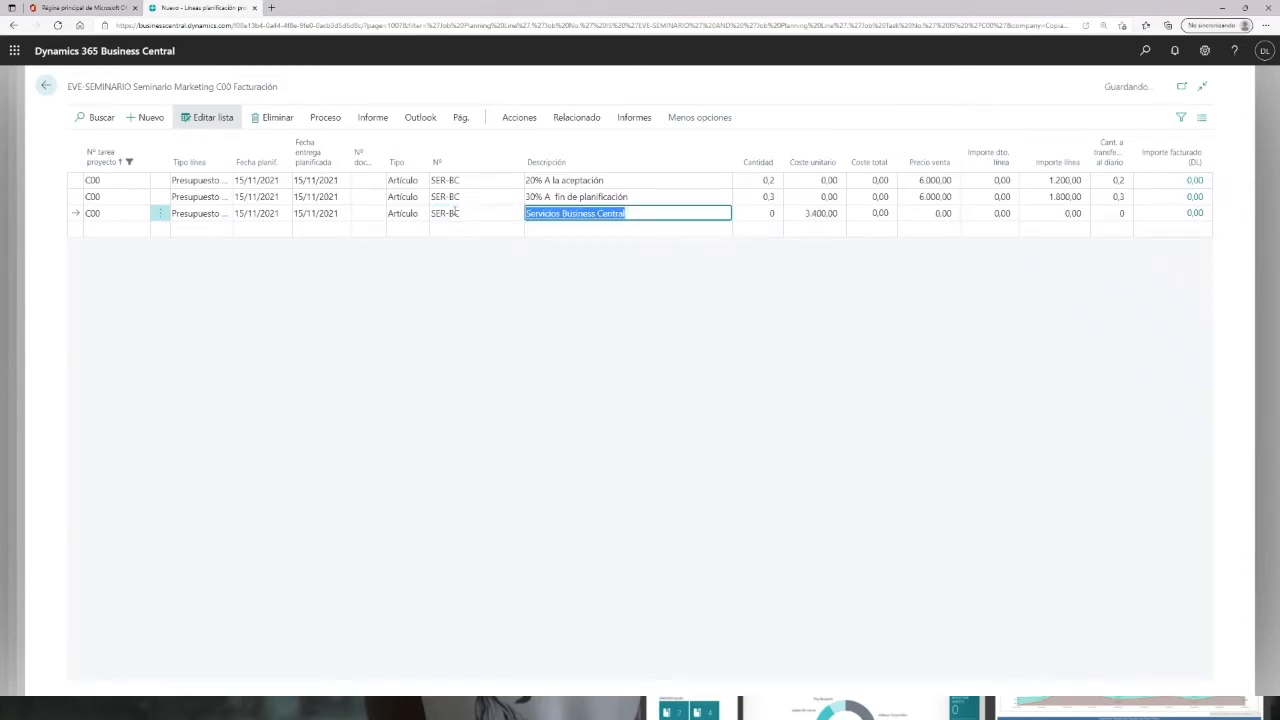
# Step: Describe the third line as "50% A la ejecución" with quantity 0,5, unit cost 0 and sale price 6000
pyautogui.write('50% A ')
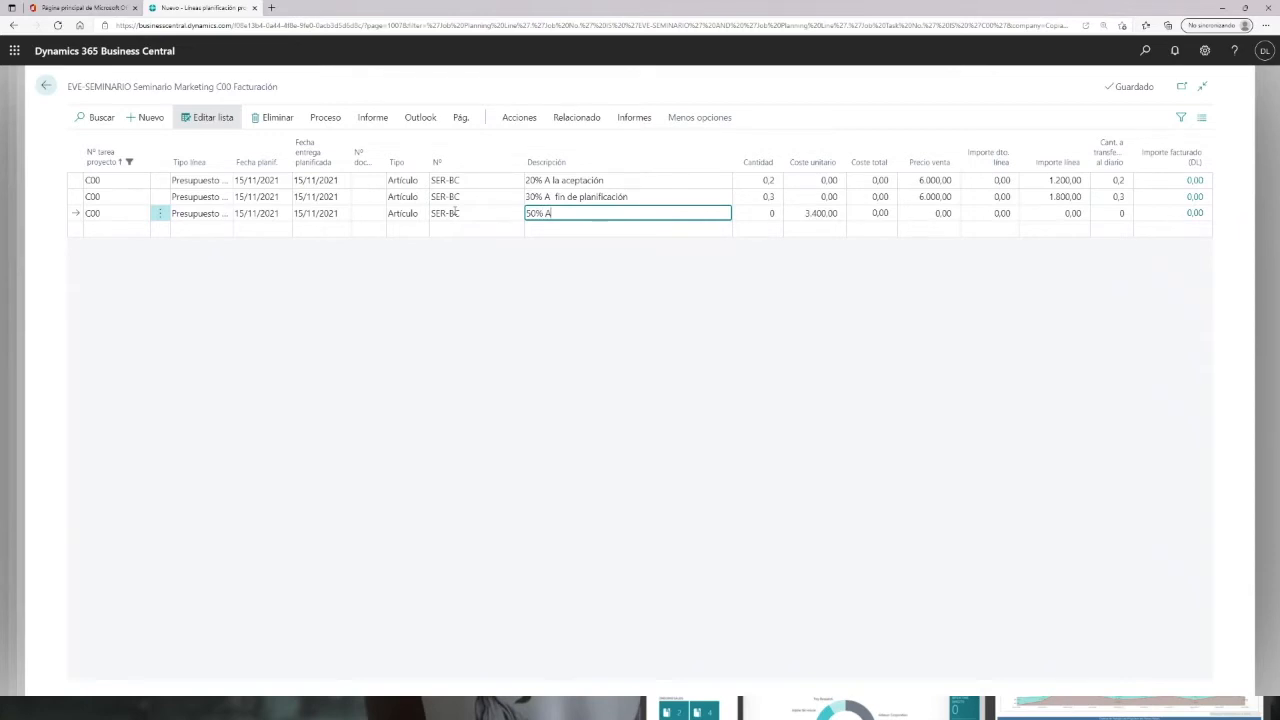
pyautogui.write('la ejecución')
pyautogui.press('Tab')
pyautogui.write('0,5')
pyautogui.press('Tab')
pyautogui.write('0')
pyautogui.press('Tab')
pyautogui.write('6000')
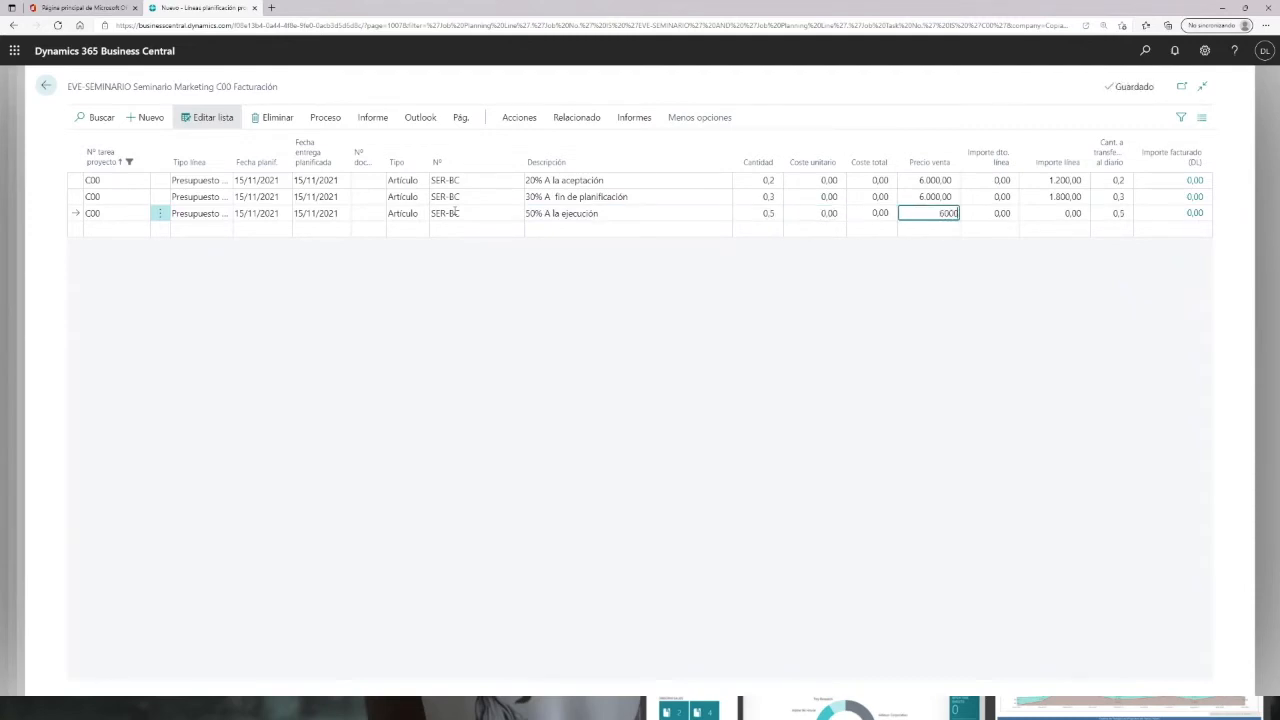
pyautogui.press('Tab')
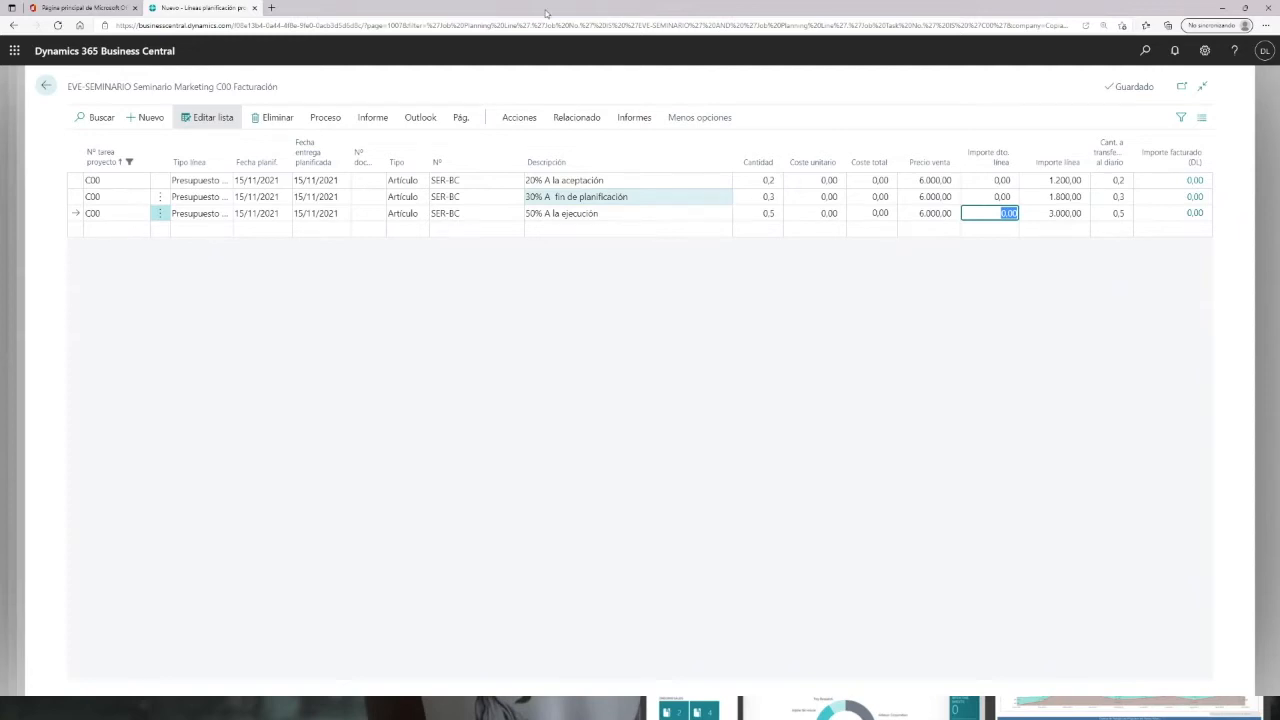
# Step: Return to the project card and set the project status to Abierto
pyautogui.click(45, 90)
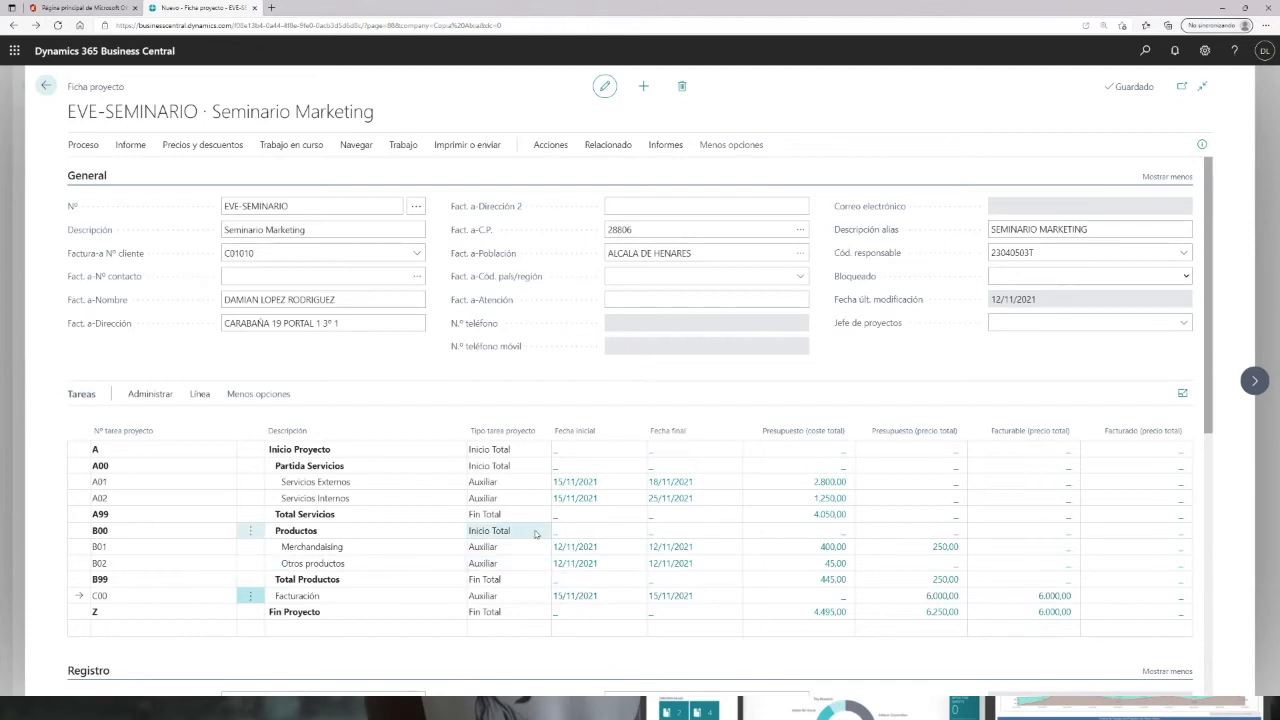
pyautogui.scroll(-3, 535, 545)
pyautogui.scroll(2, 838, 442)
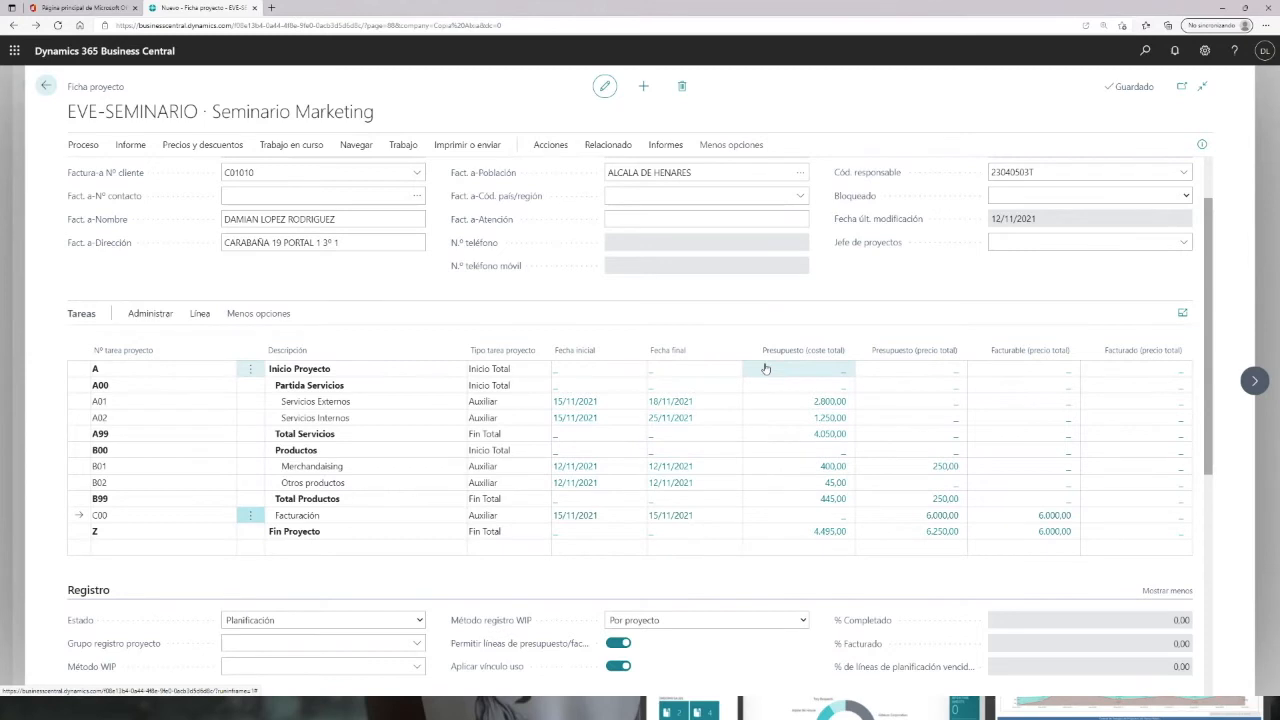
pyautogui.click(419, 621)
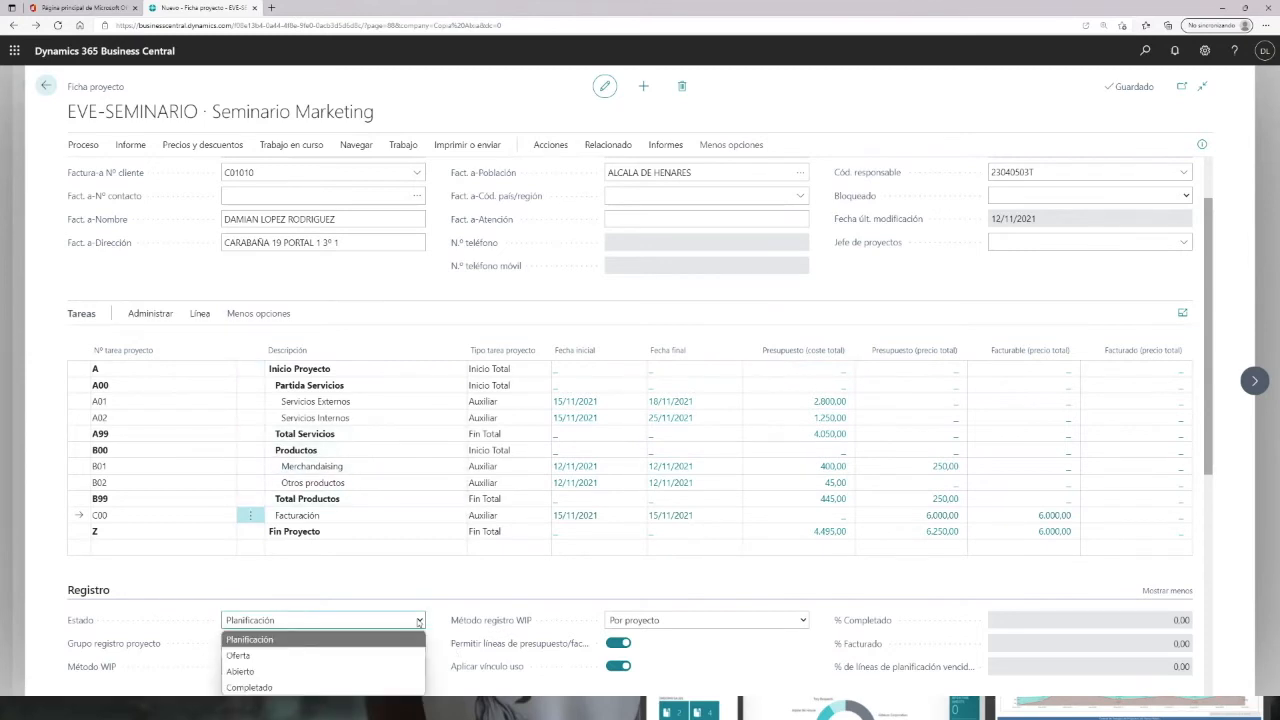
pyautogui.click(239, 672)
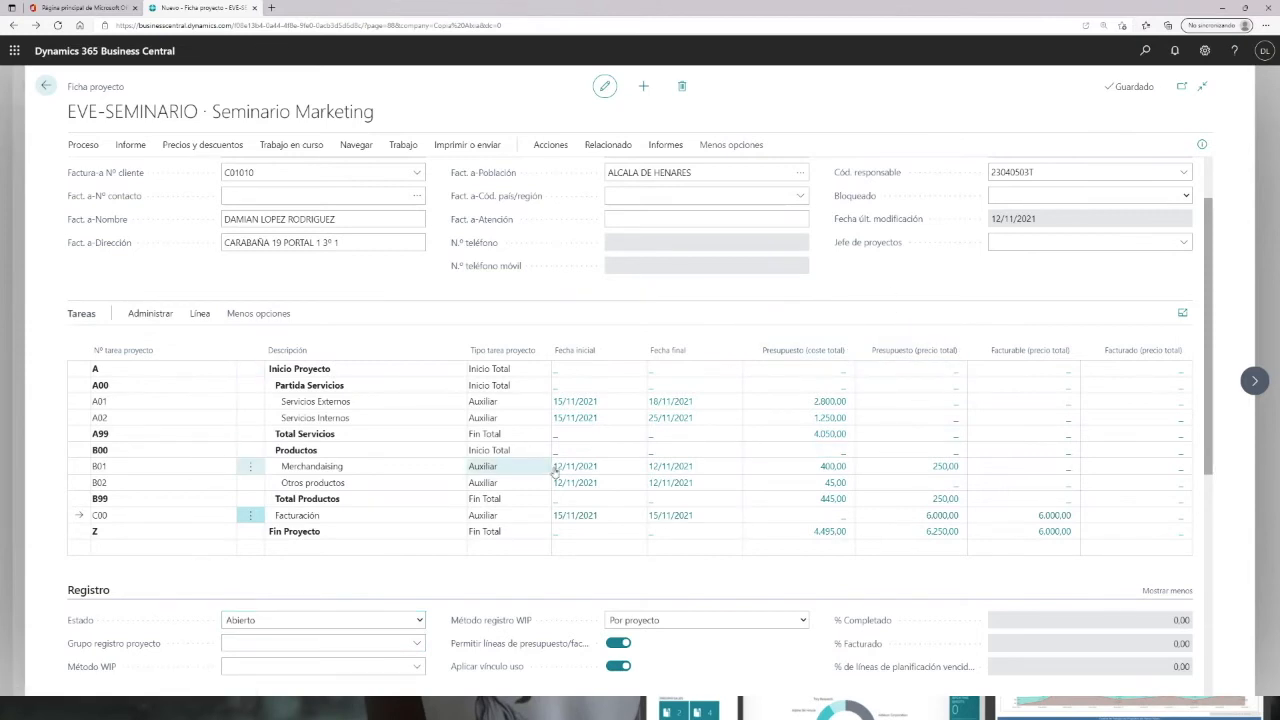
pyautogui.scroll(2, 691, 365)
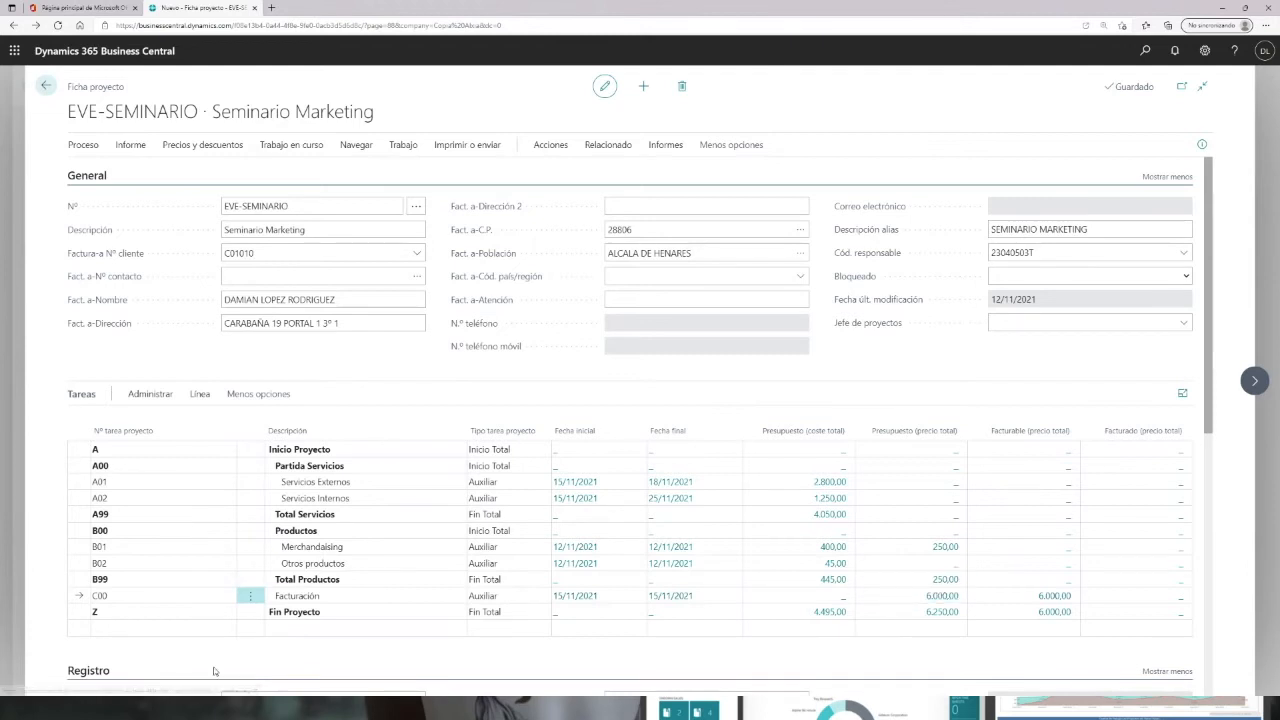
pyautogui.click(292, 614)
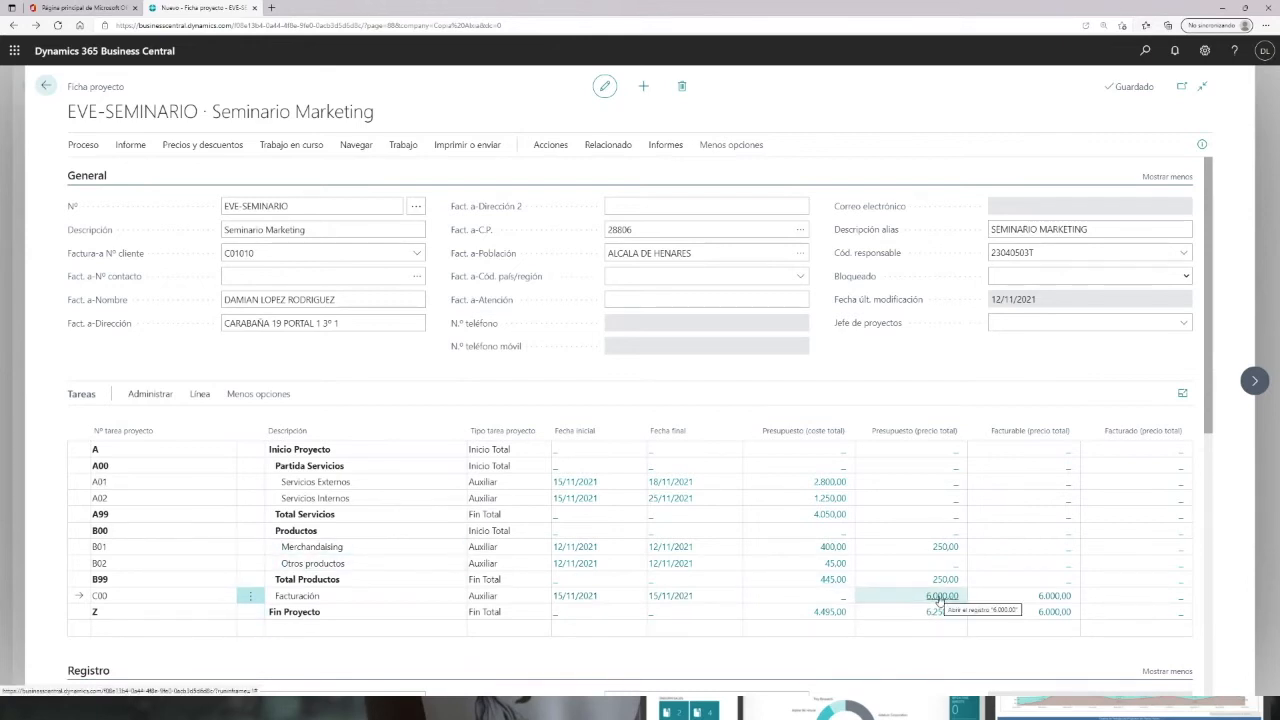
# Step: From task C00's billing planning lines, create a new sales invoice for the first line, 20% A la aceptación
pyautogui.click(940, 598)
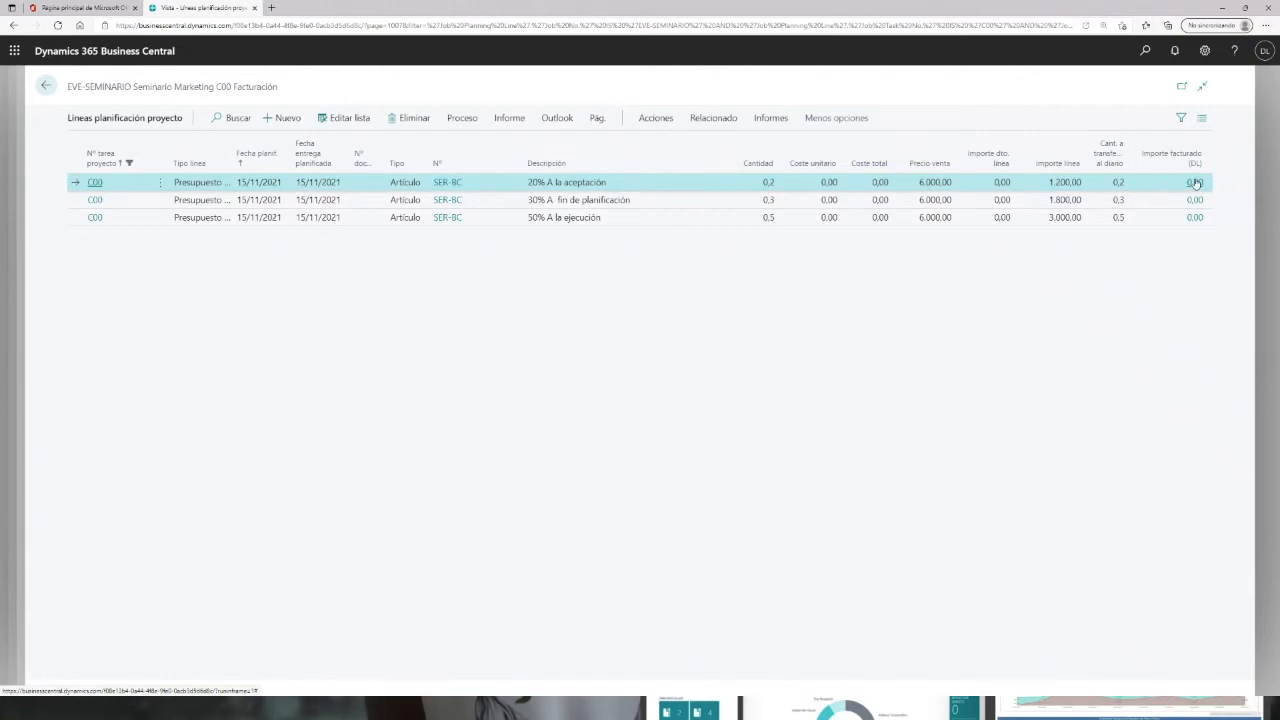
pyautogui.moveTo(1199, 157)
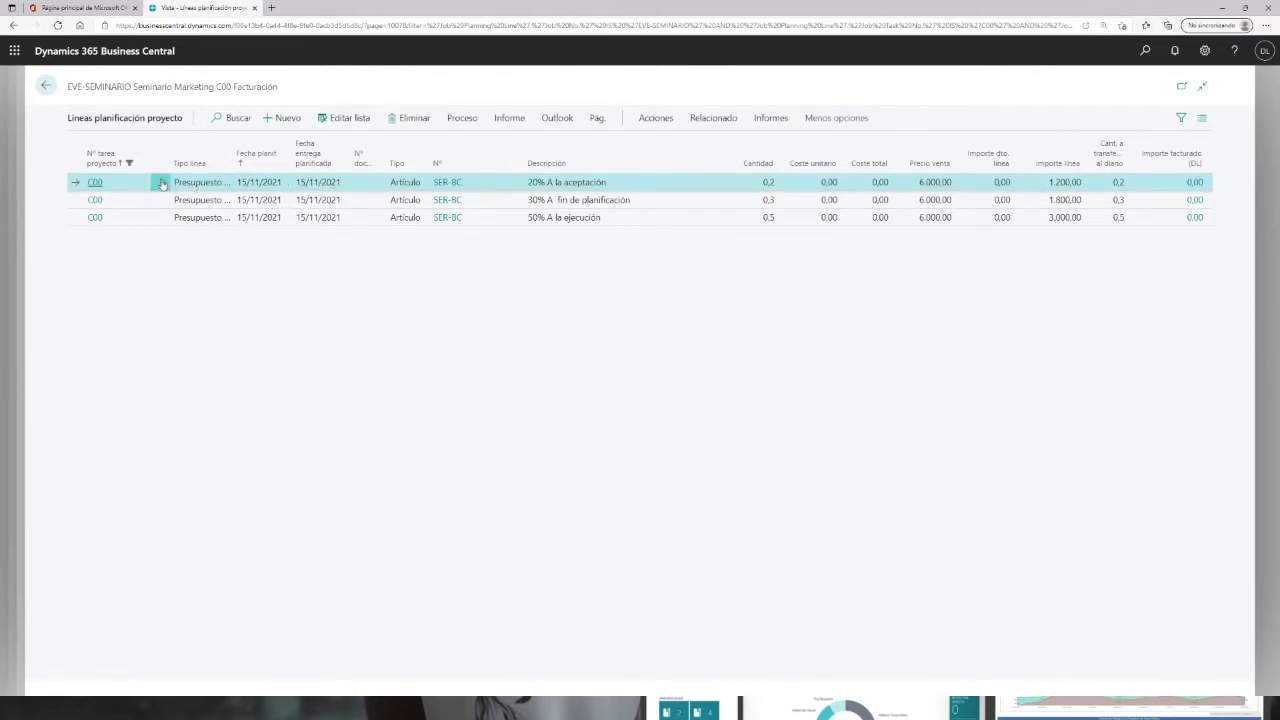
pyautogui.click(162, 182)
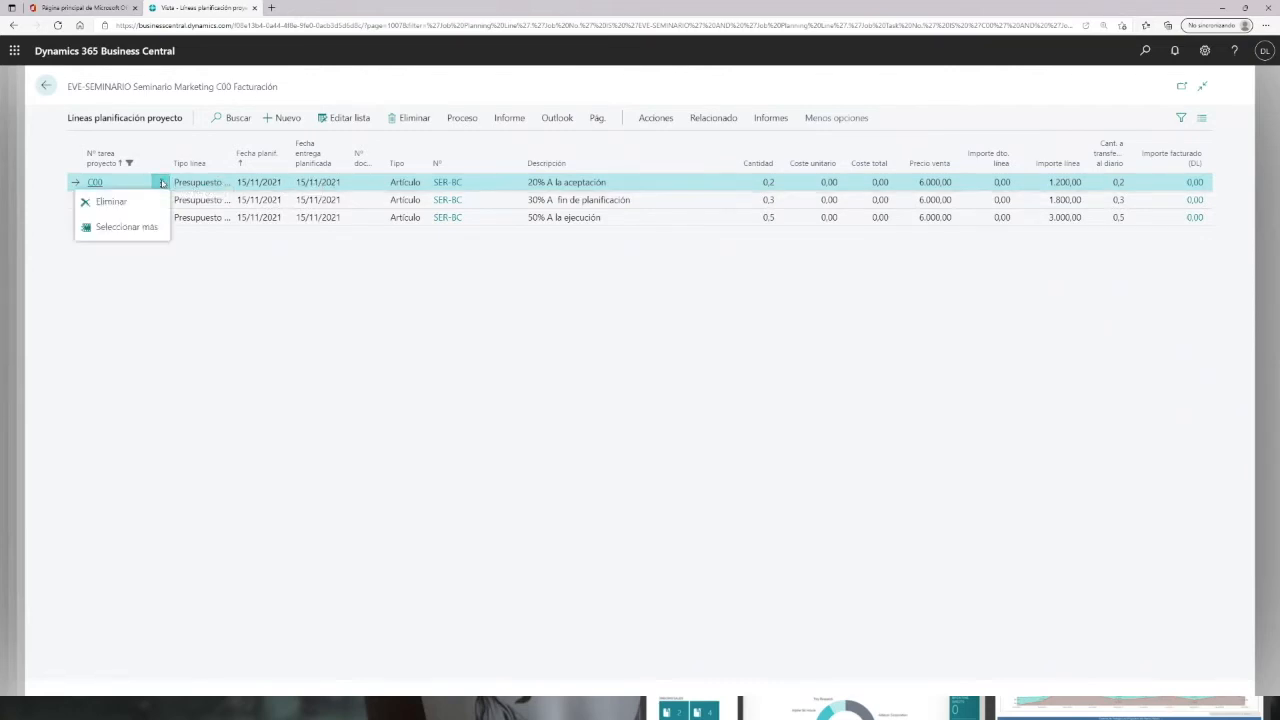
pyautogui.click(126, 227)
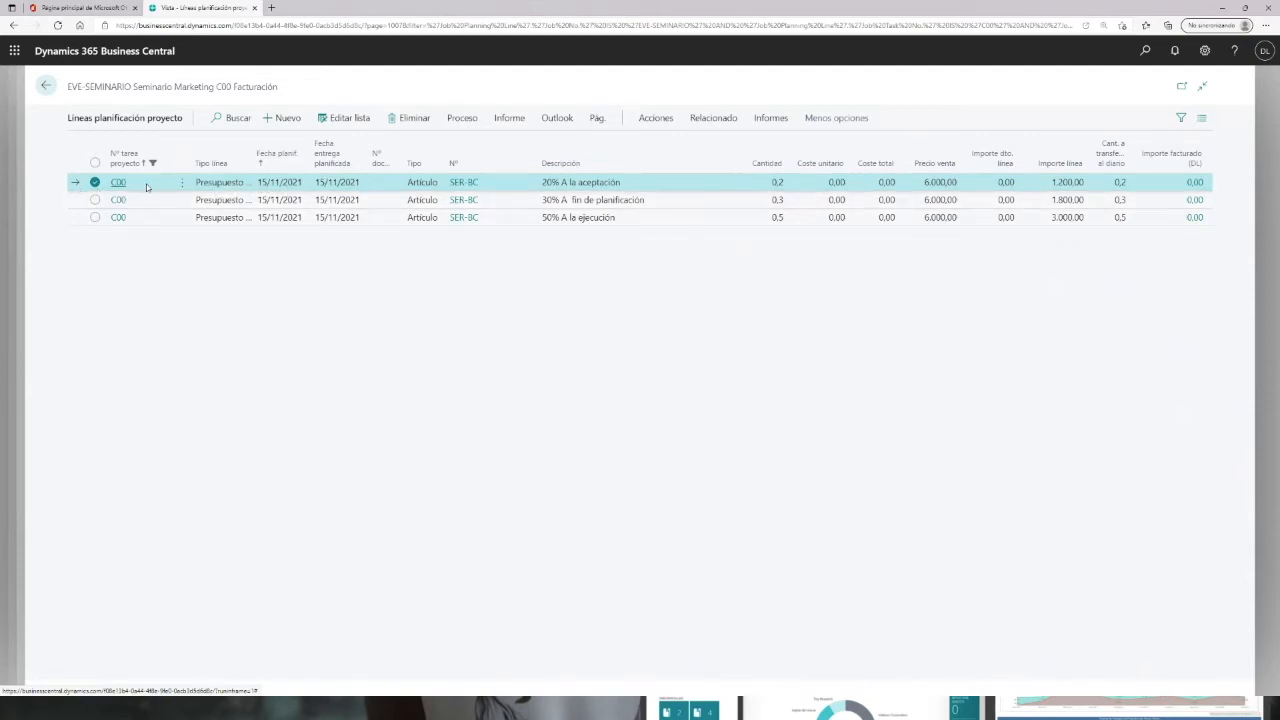
pyautogui.click(656, 118)
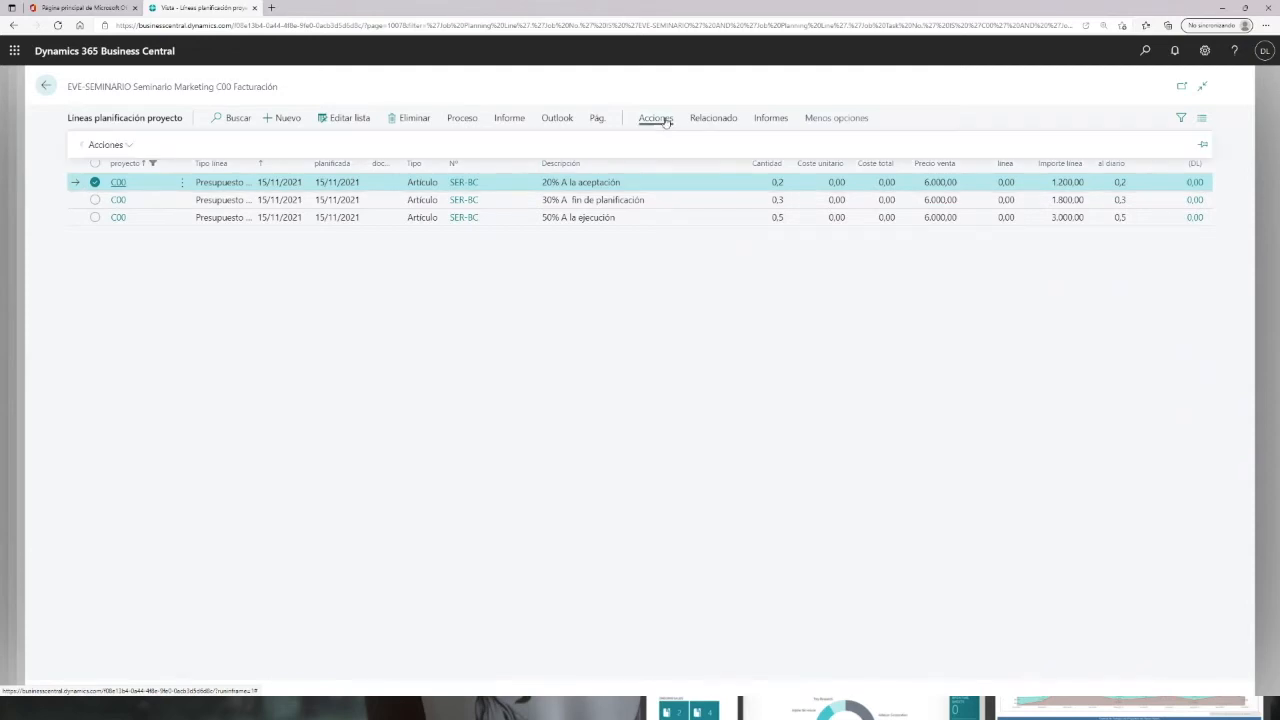
pyautogui.click(126, 145)
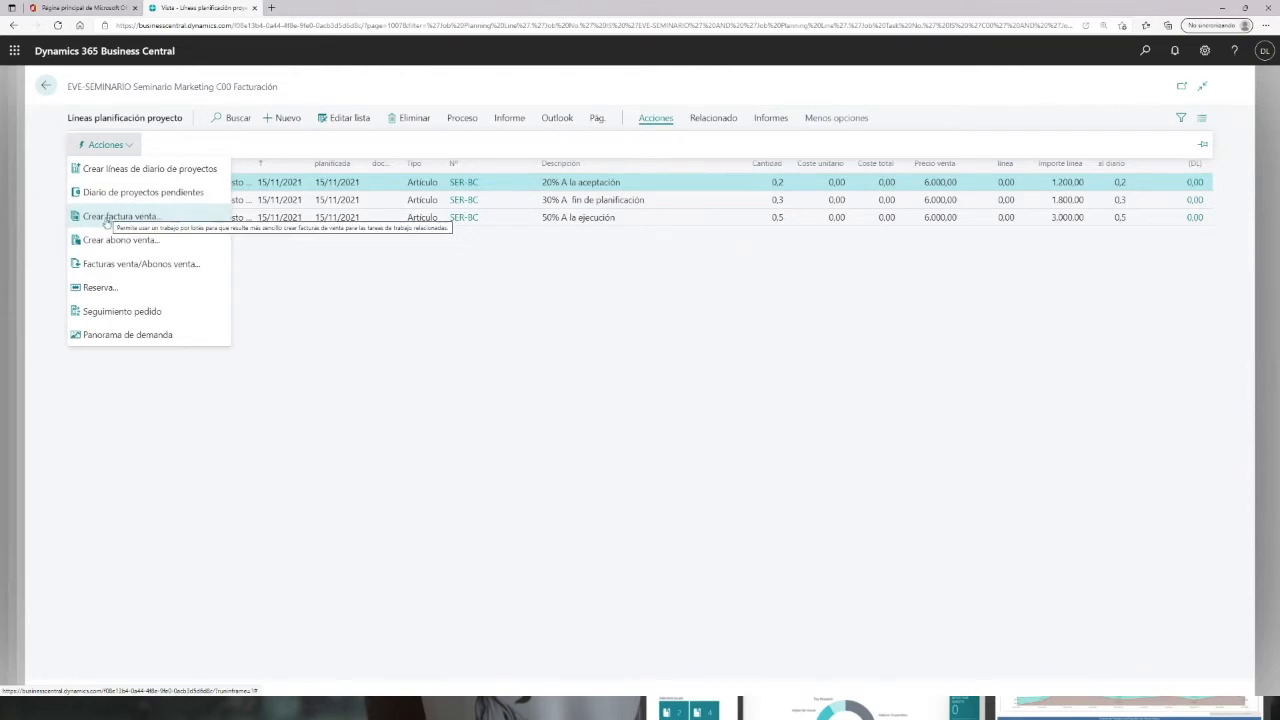
pyautogui.click(106, 217)
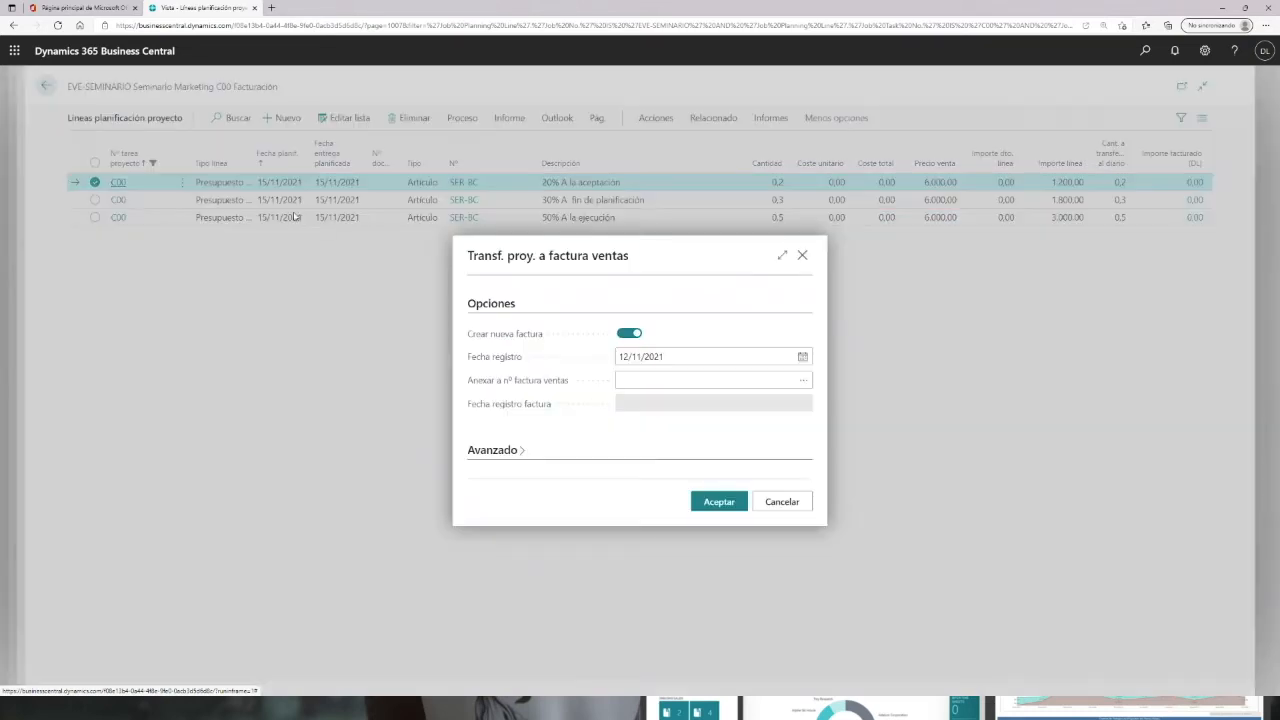
pyautogui.click(641, 356)
pyautogui.click(726, 503)
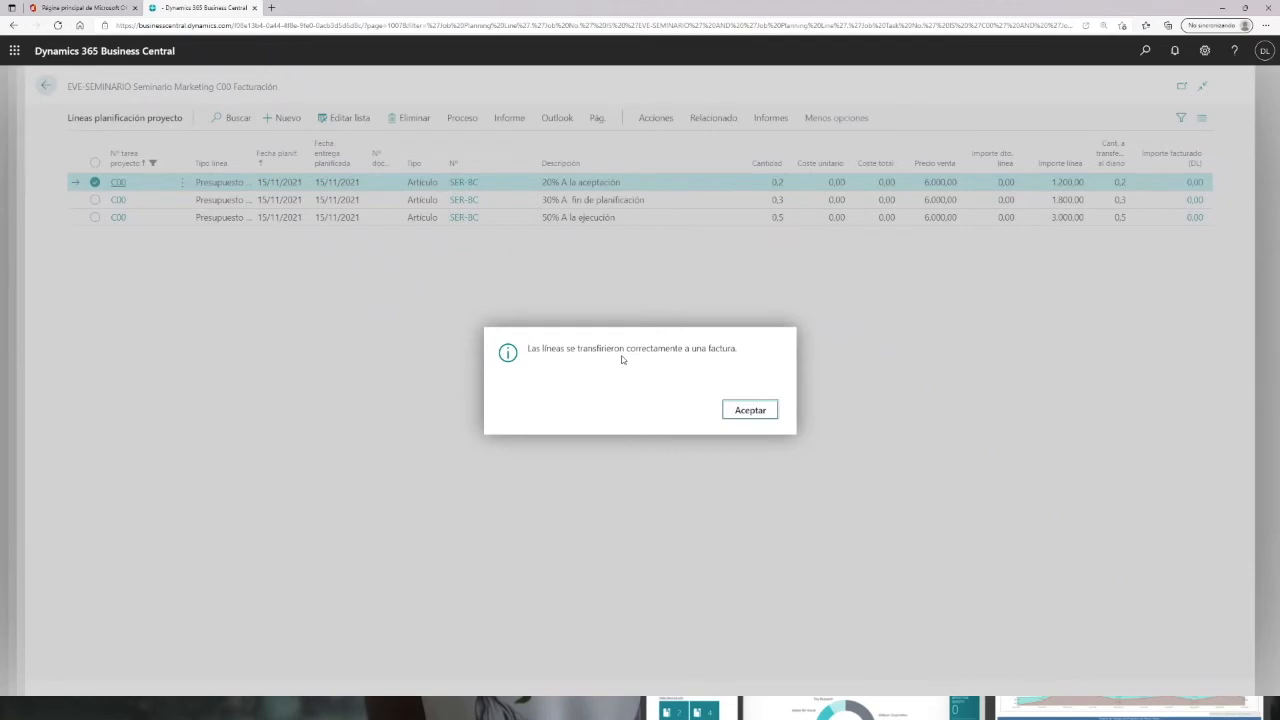
pyautogui.click(750, 410)
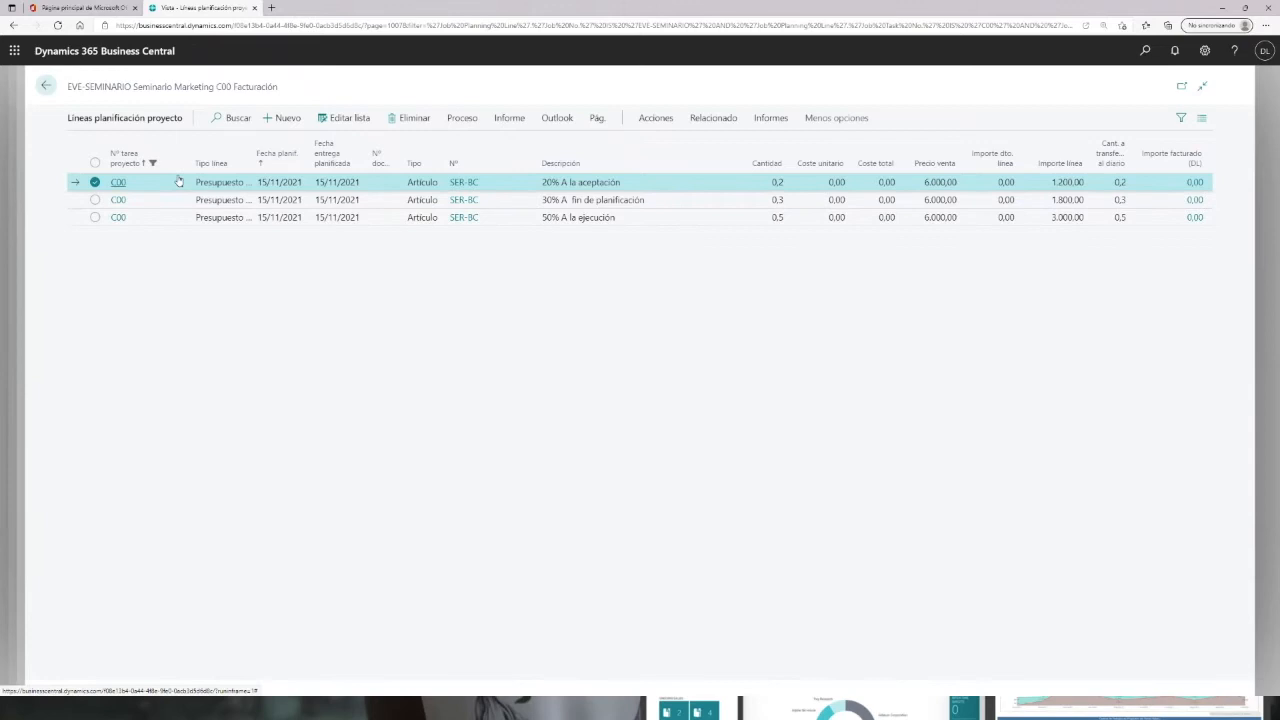
# Step: Open the pending sales invoice from the home page and post it, declining to open the posted invoice
pyautogui.click(45, 86)
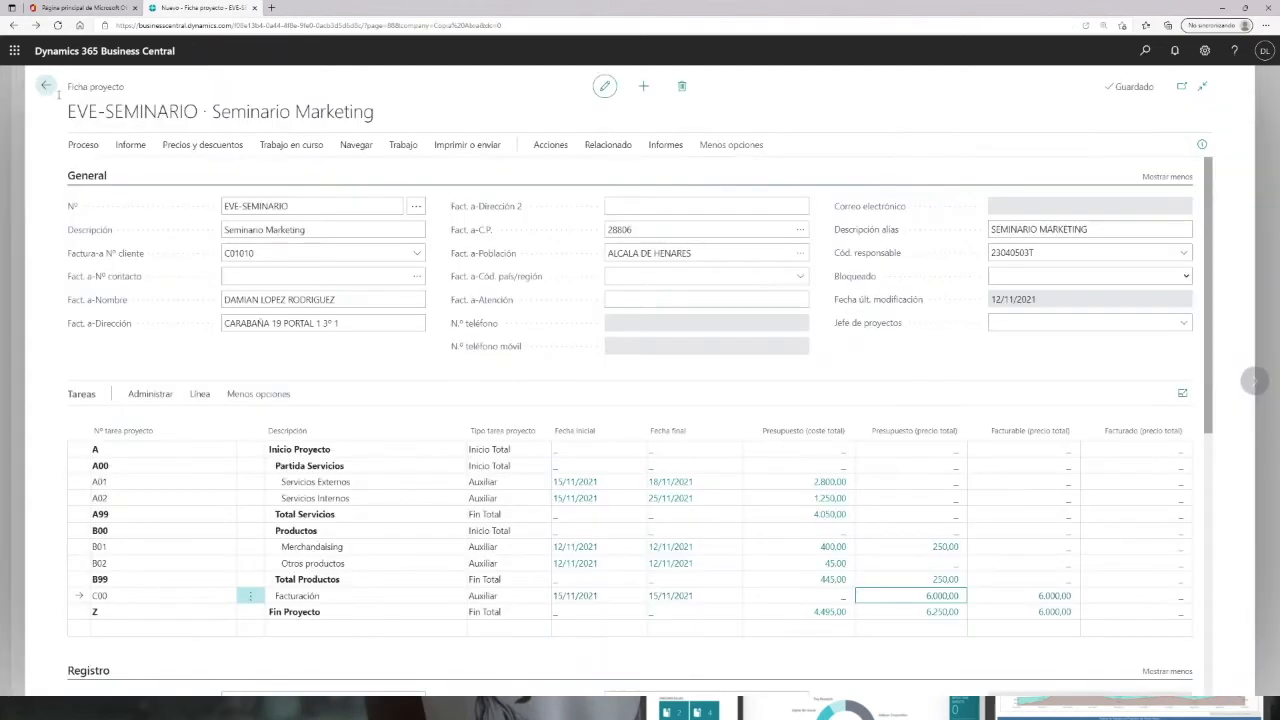
pyautogui.click(45, 86)
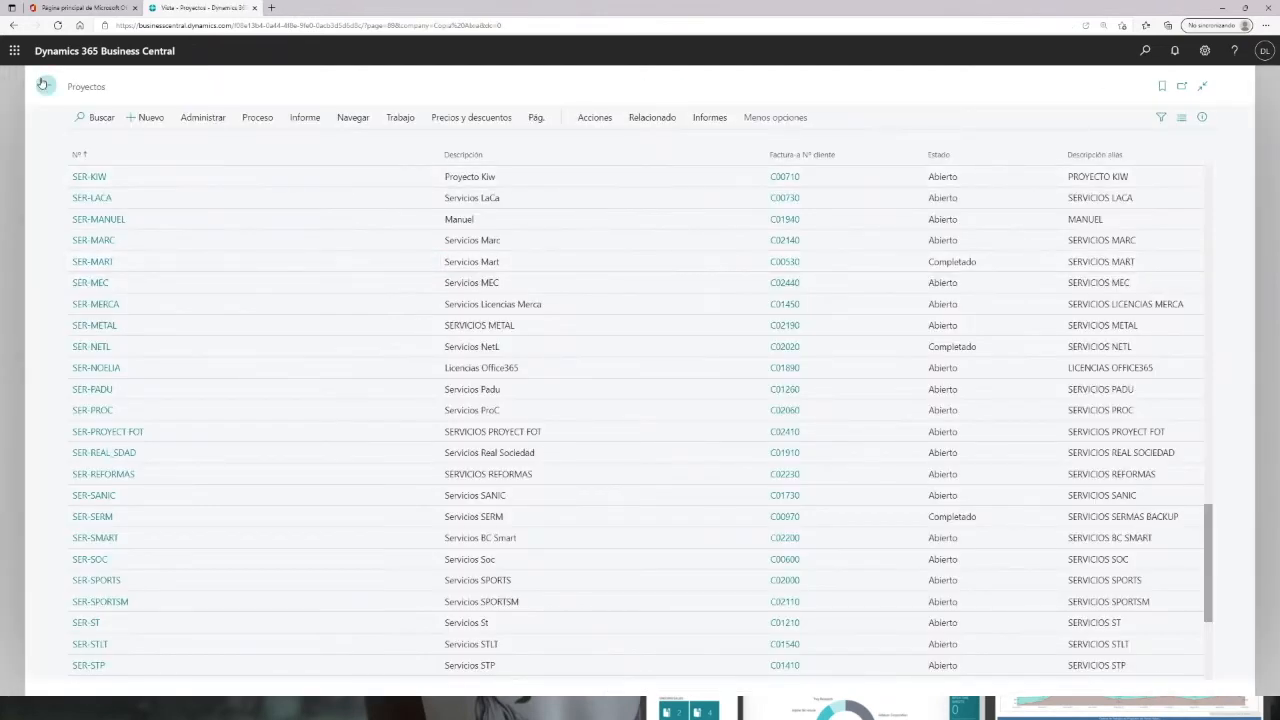
pyautogui.click(44, 86)
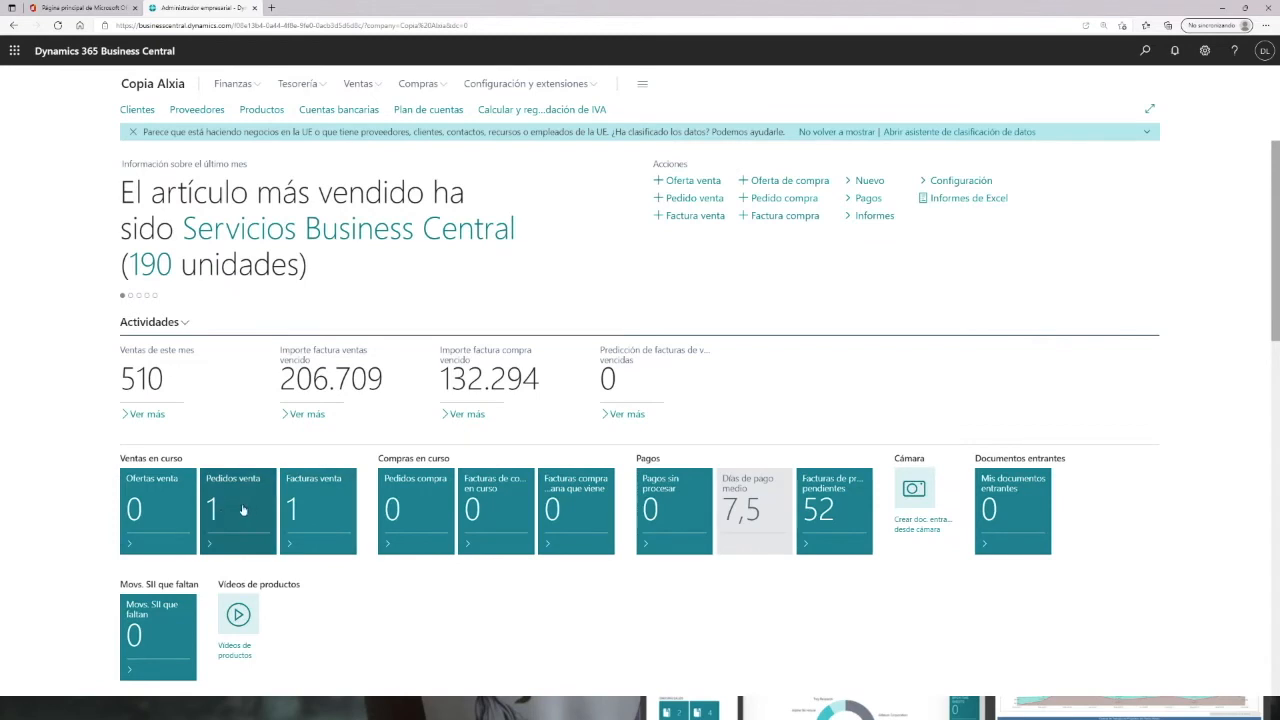
pyautogui.click(313, 521)
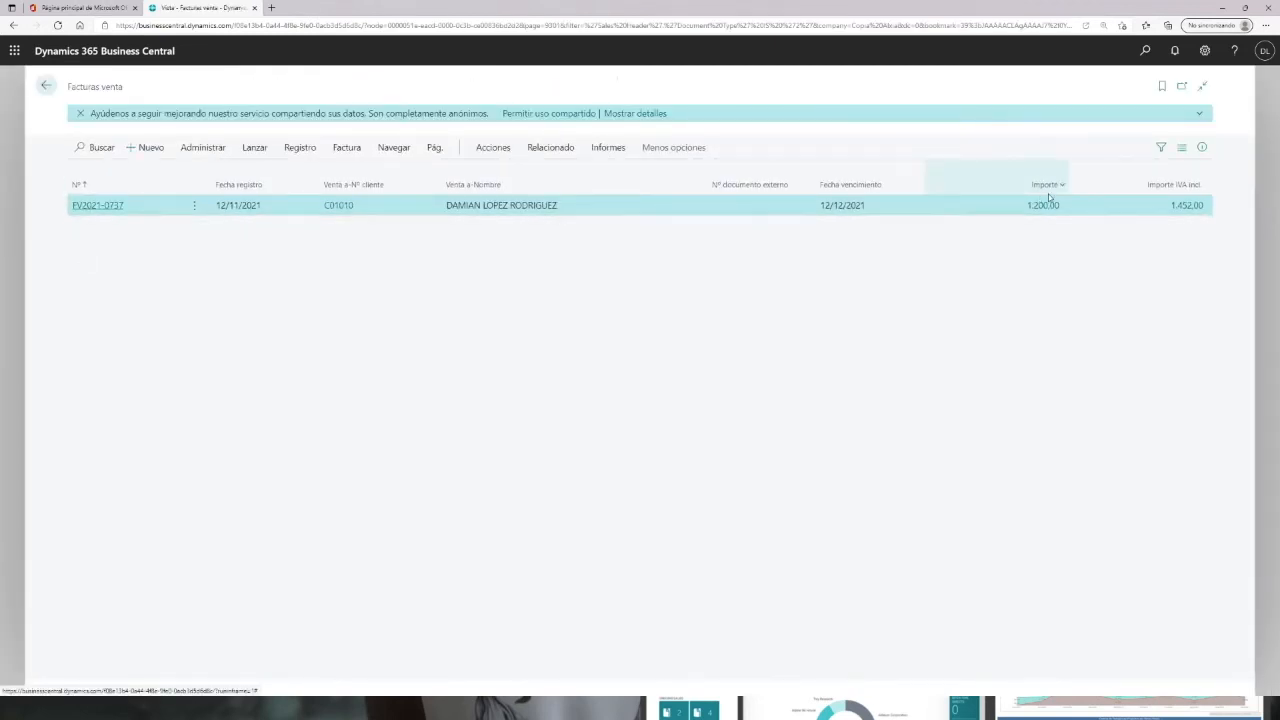
pyautogui.click(95, 205)
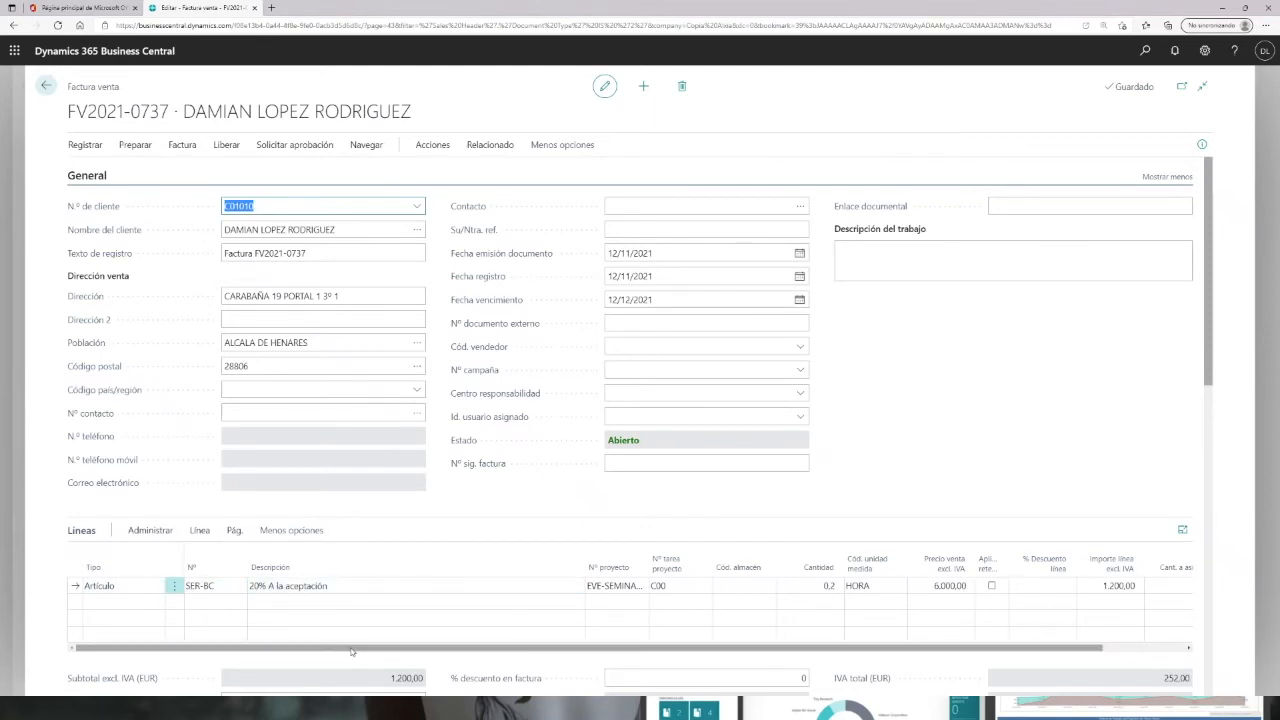
pyautogui.moveTo(443, 651); pyautogui.dragTo(525, 651)
pyautogui.moveTo(428, 651); pyautogui.dragTo(346, 651)
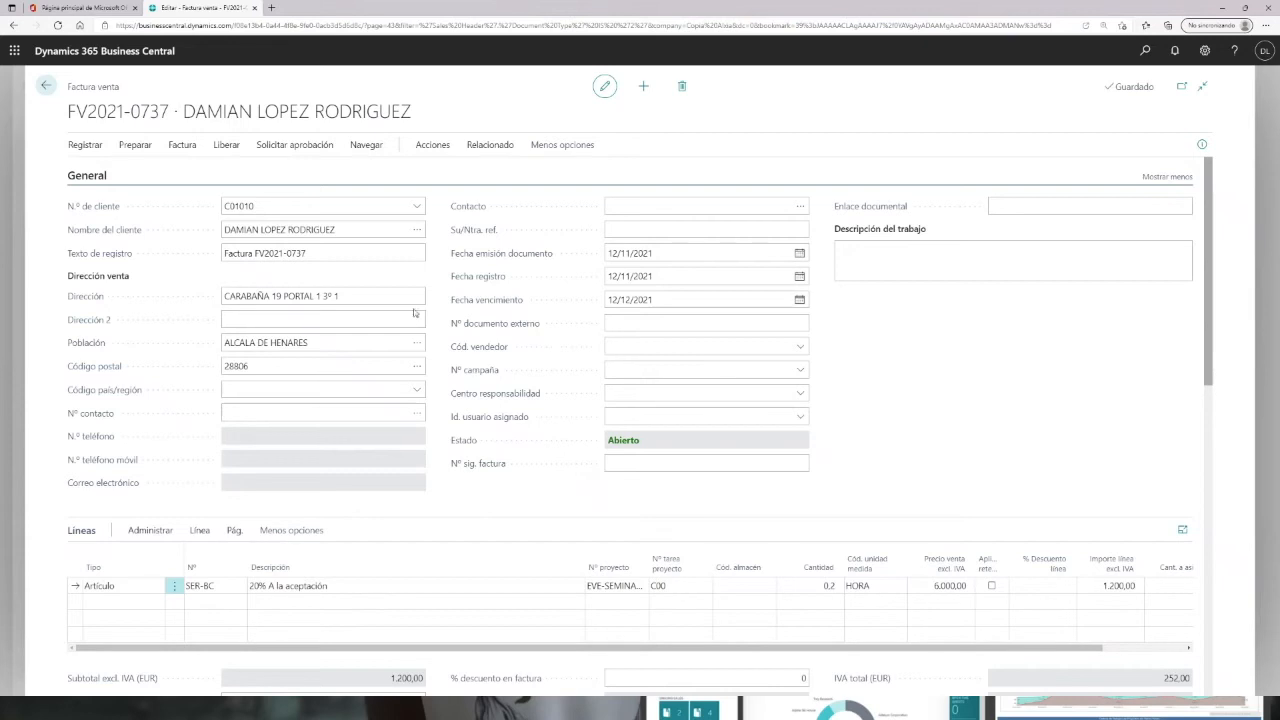
pyautogui.click(87, 147)
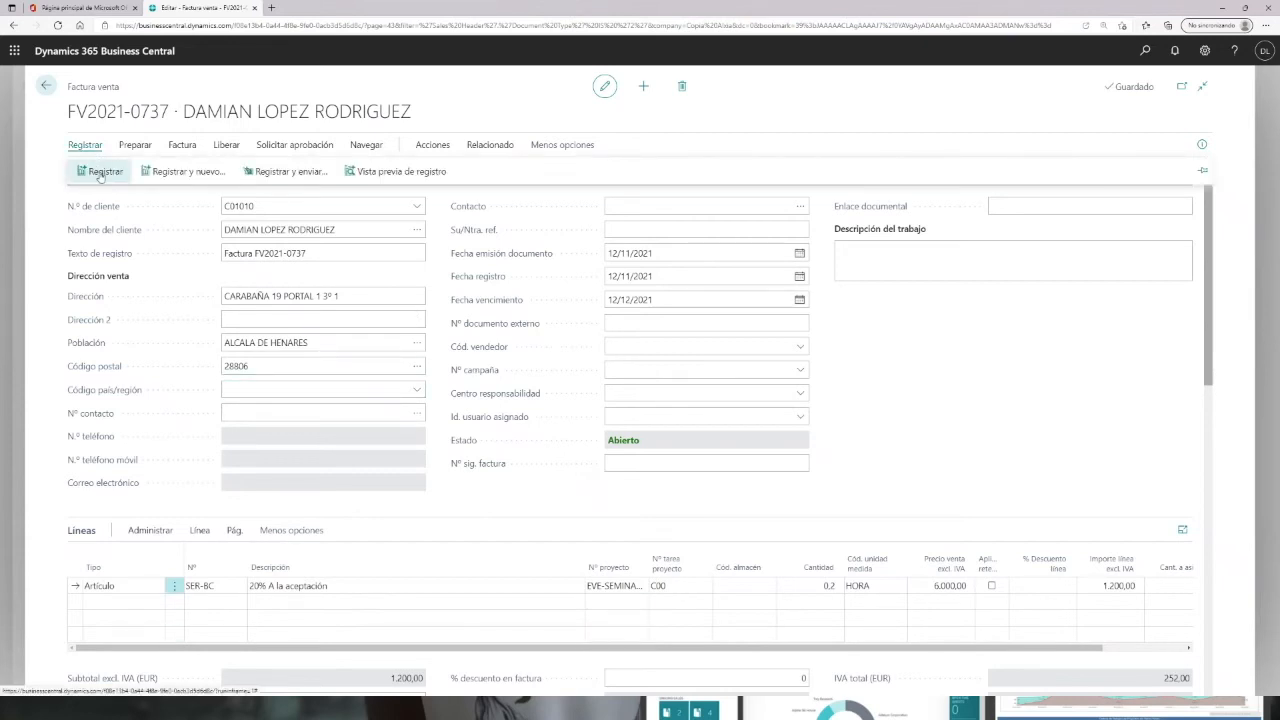
pyautogui.click(102, 173)
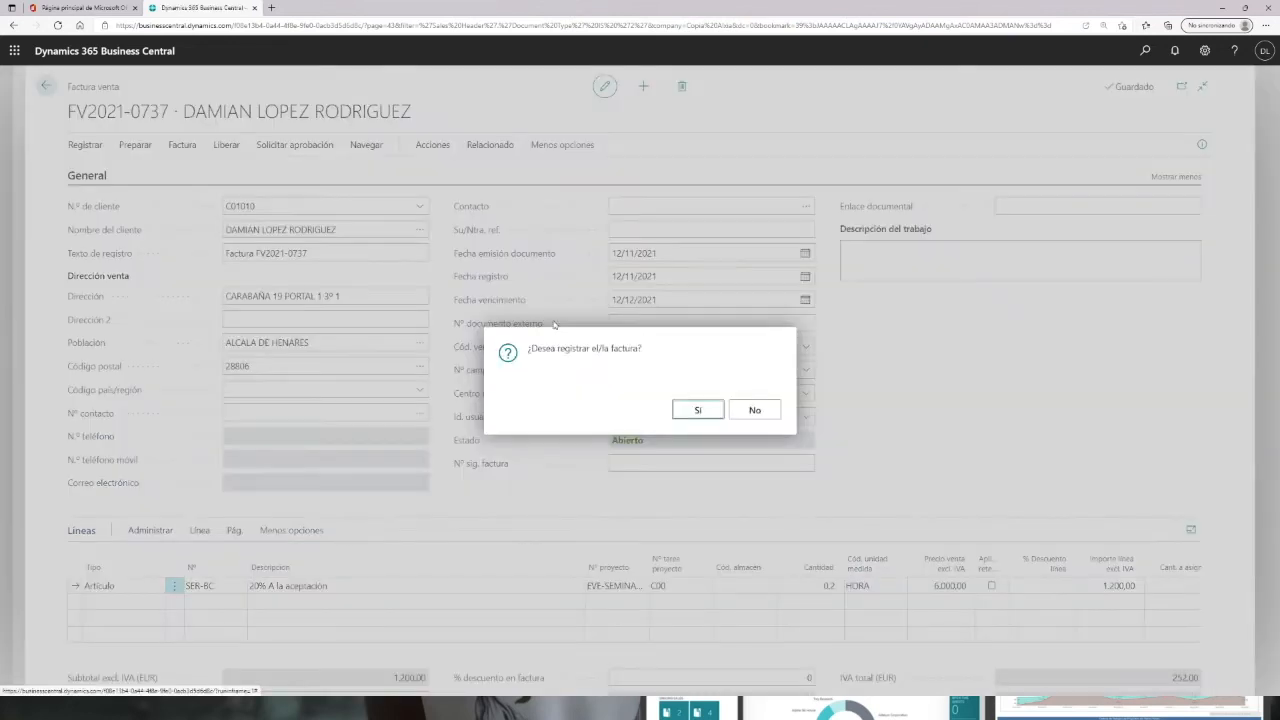
pyautogui.click(698, 412)
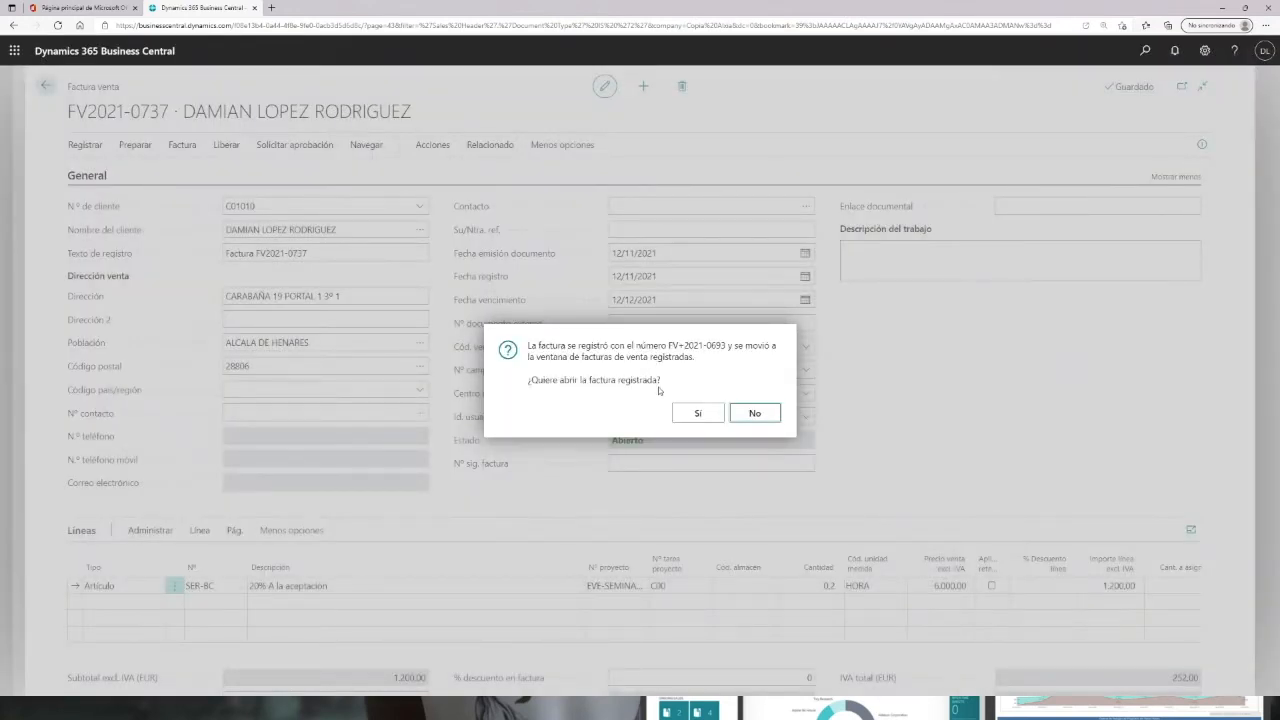
pyautogui.click(760, 413)
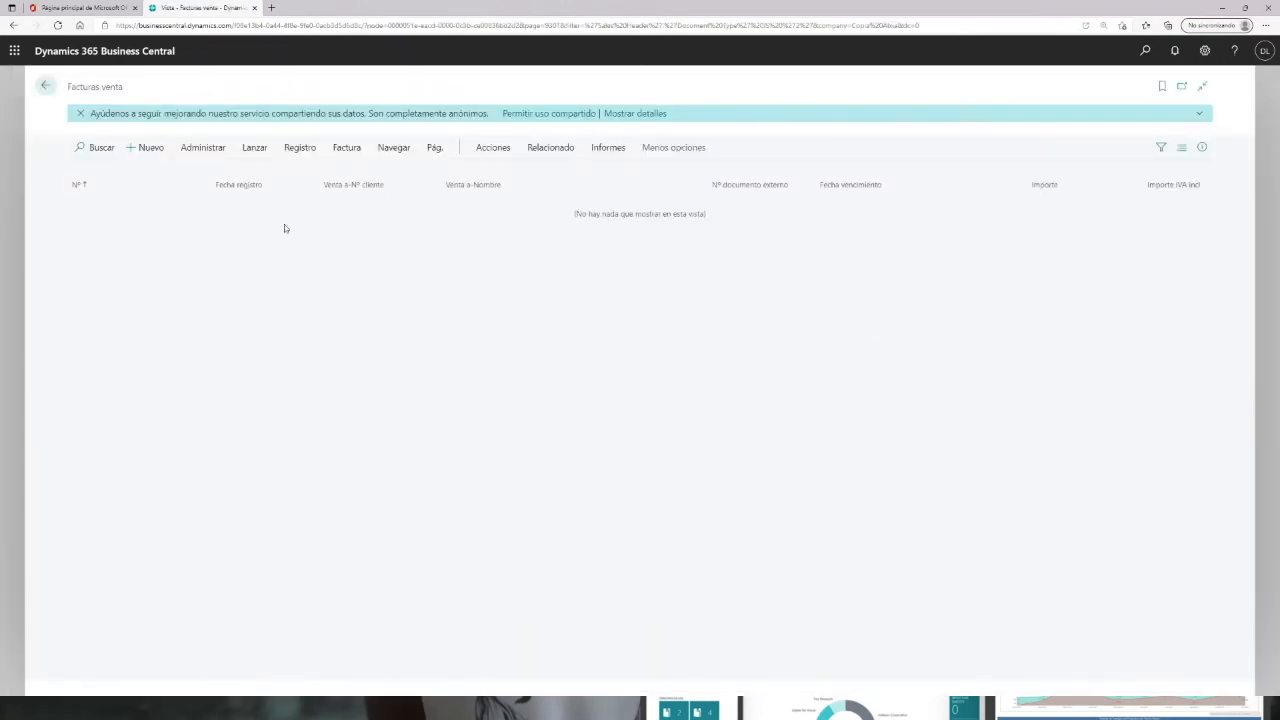
# Step: Reopen project EVE-SEMINARIO through search and review the planning lines of tasks C00 and A01
pyautogui.click(45, 86)
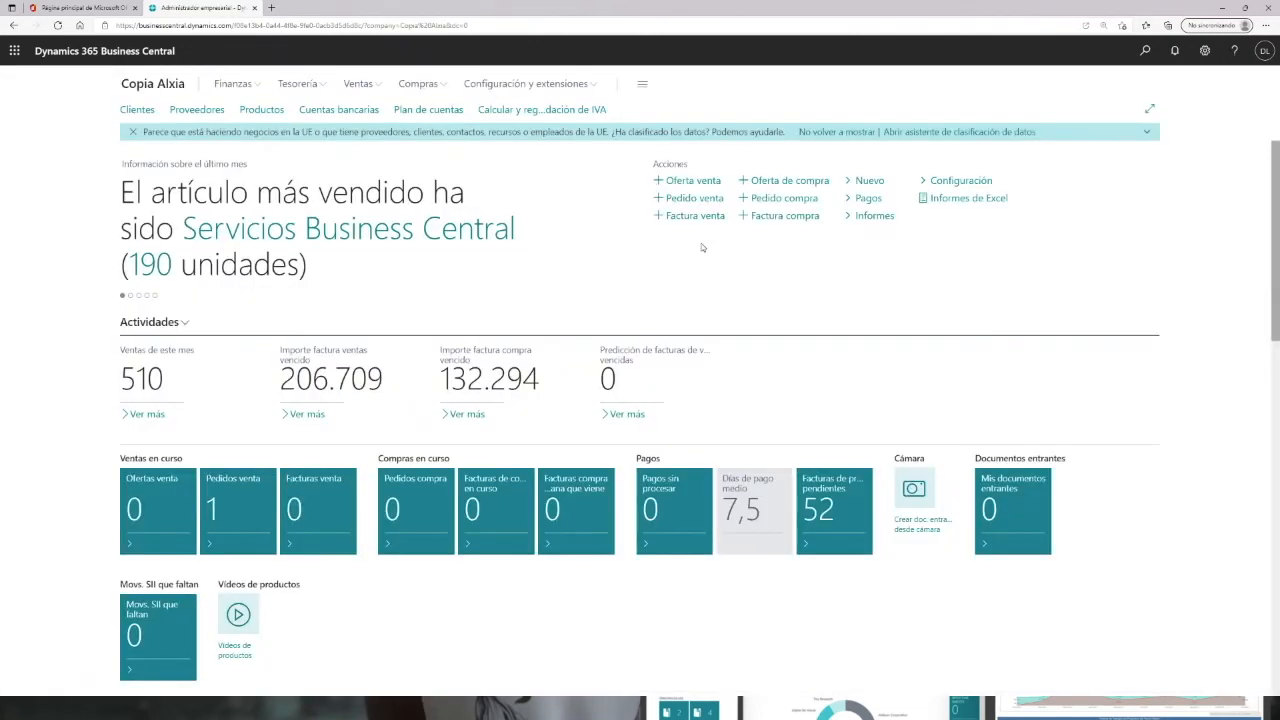
pyautogui.click(1145, 50)
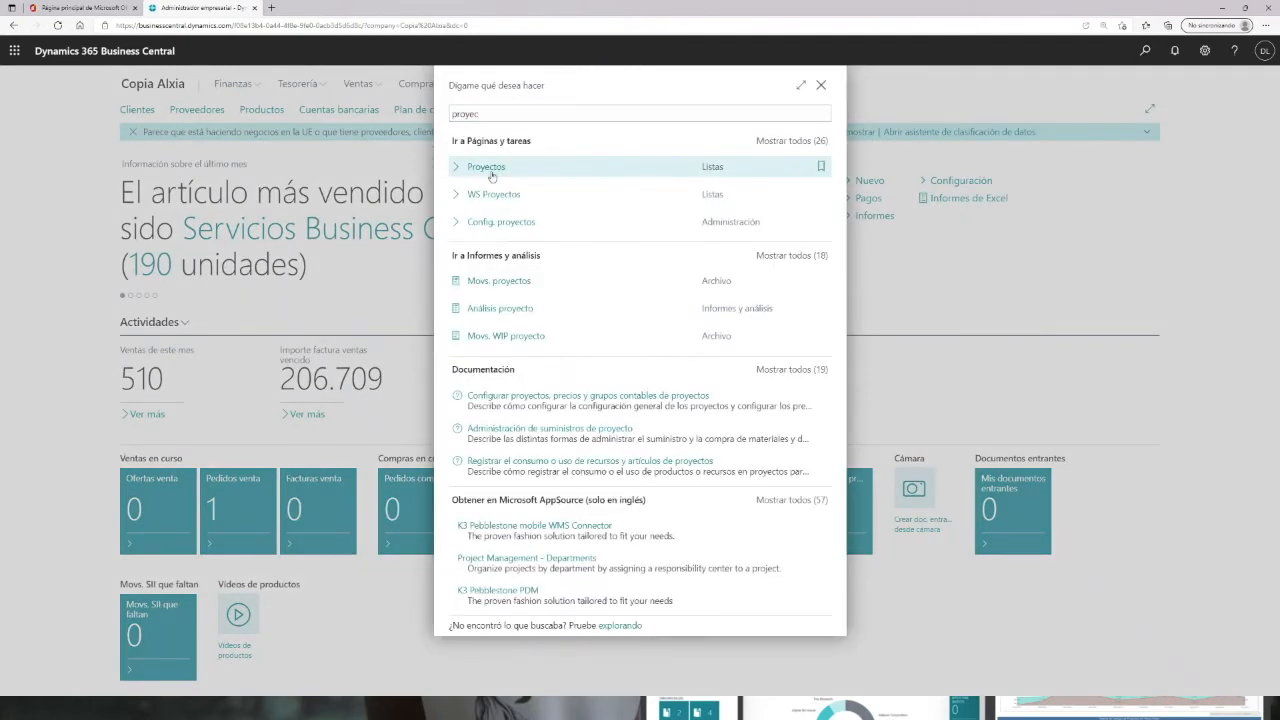
pyautogui.click(489, 170)
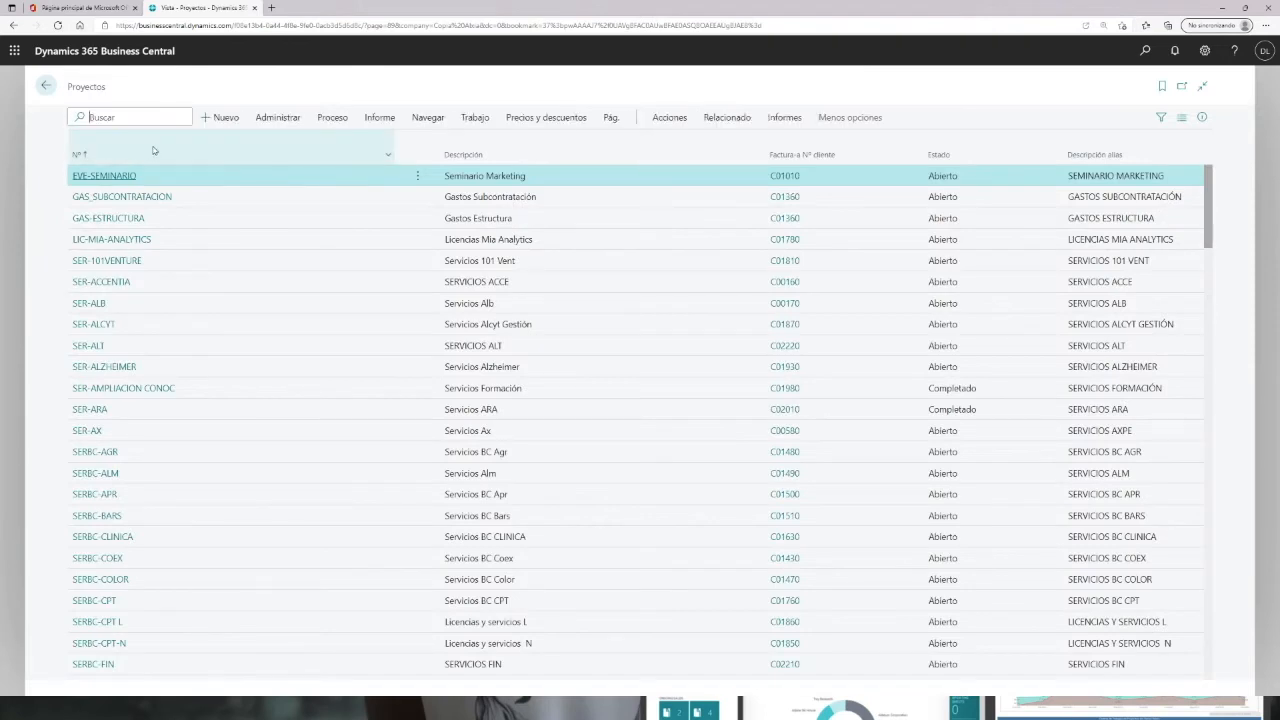
pyautogui.write('sem')
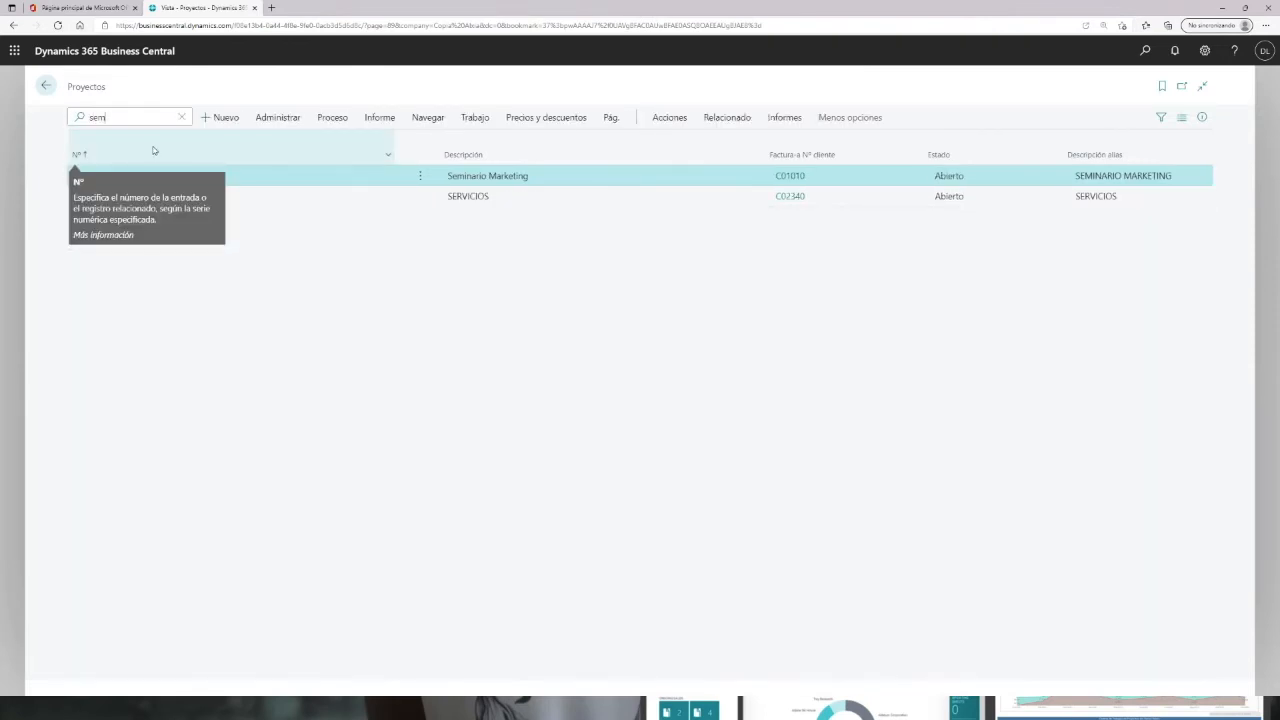
pyautogui.click(106, 176)
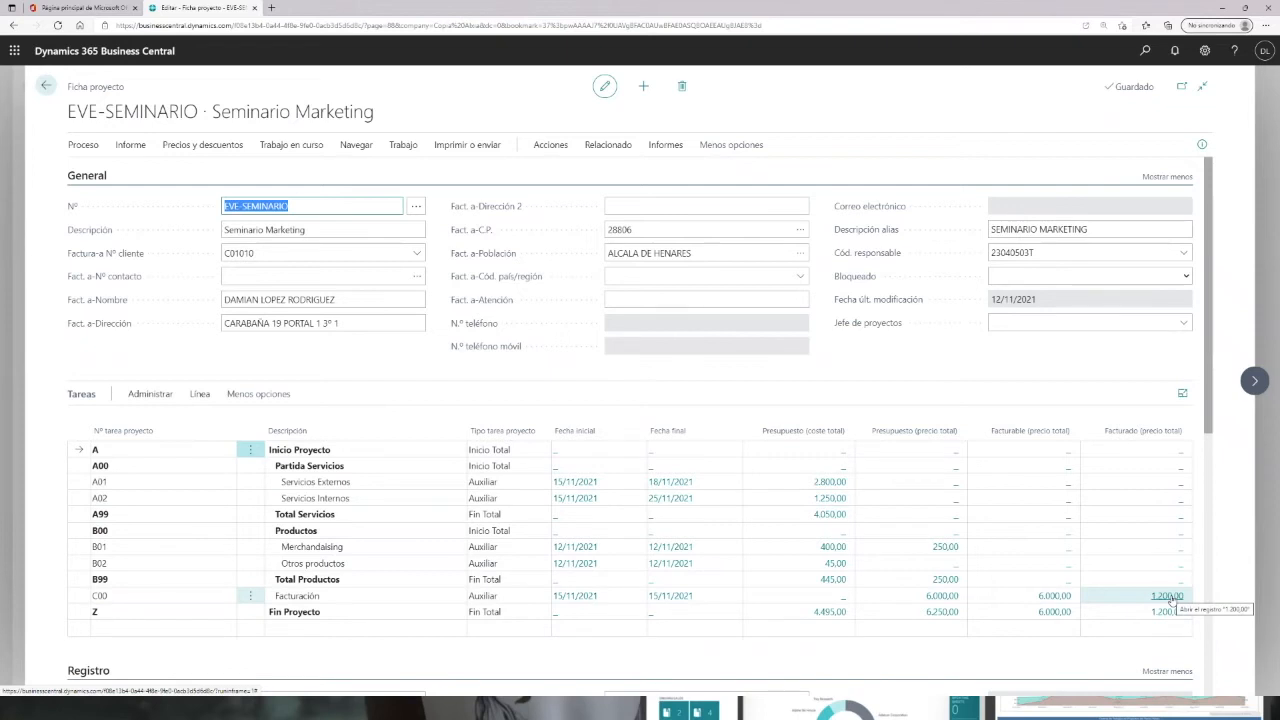
pyautogui.click(946, 600)
pyautogui.click(942, 596)
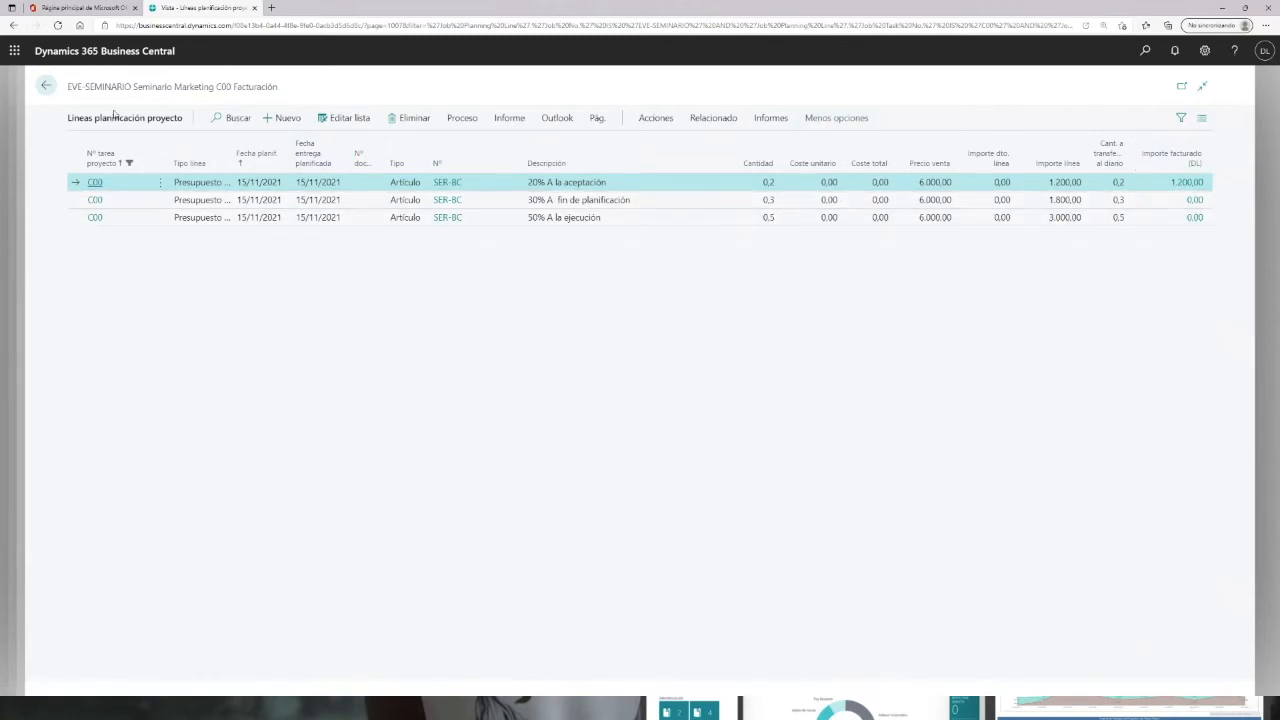
pyautogui.click(46, 86)
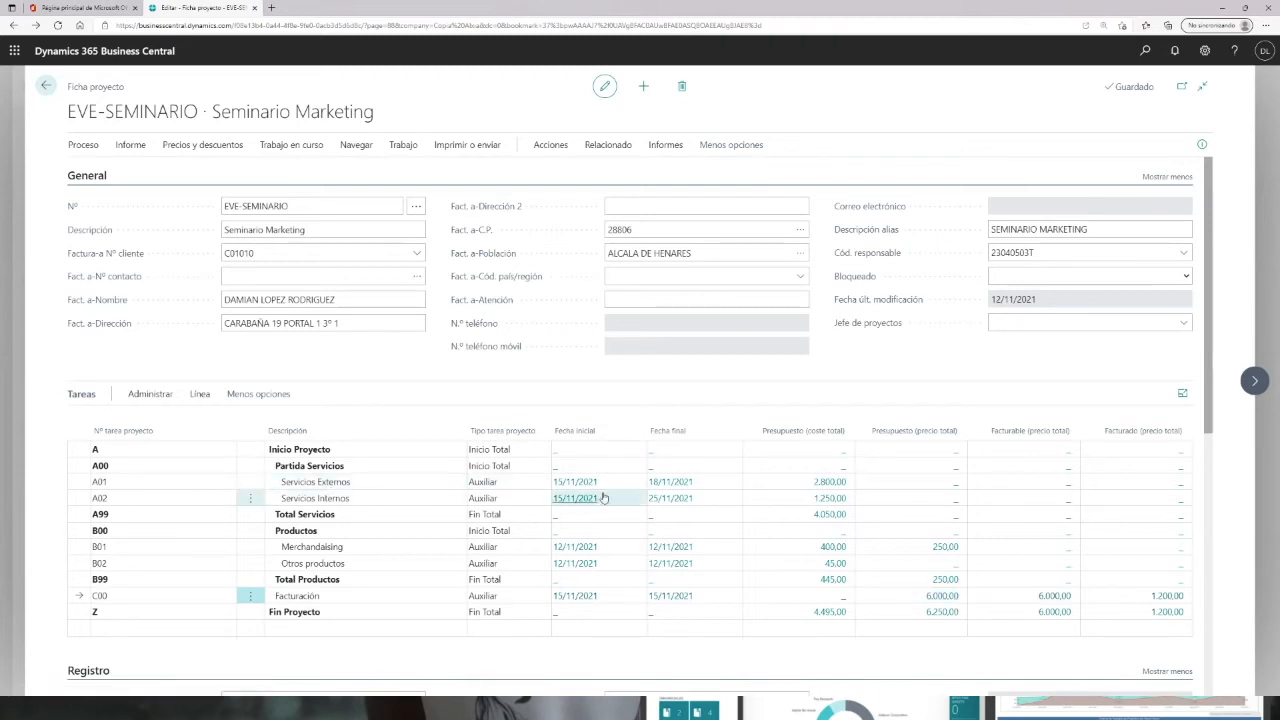
pyautogui.click(588, 487)
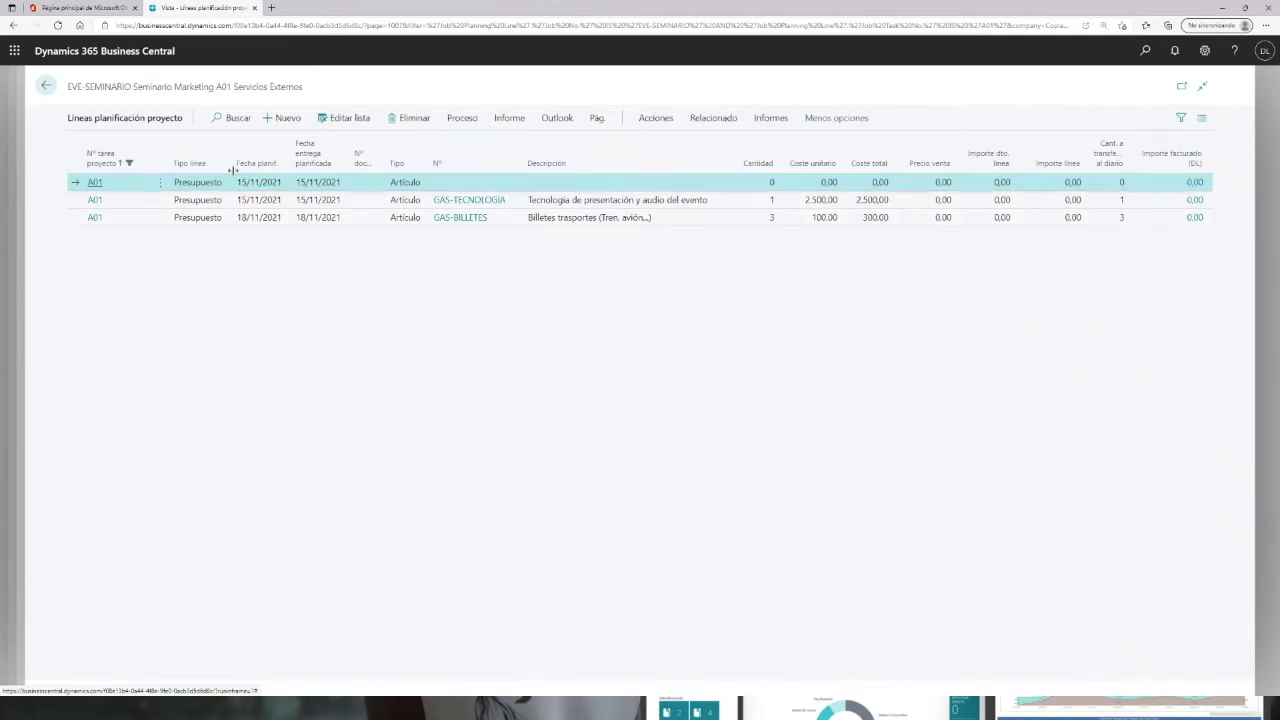
pyautogui.click(46, 87)
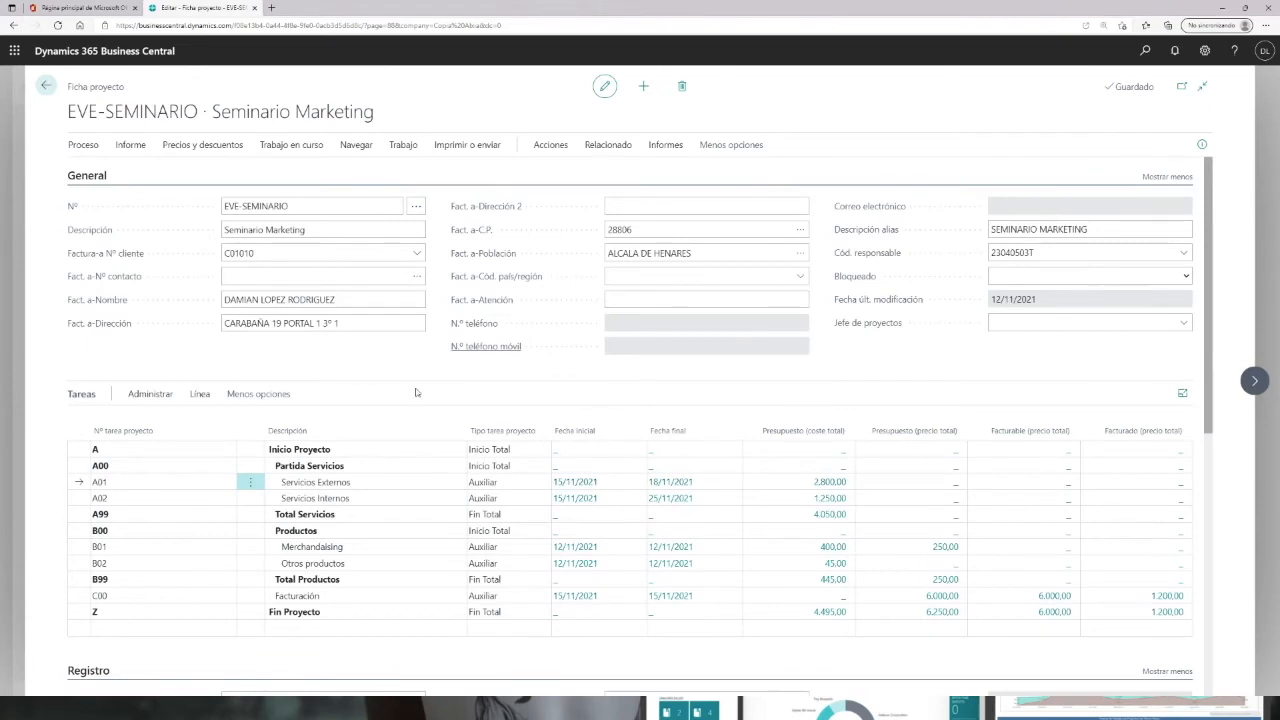
pyautogui.click(46, 87)
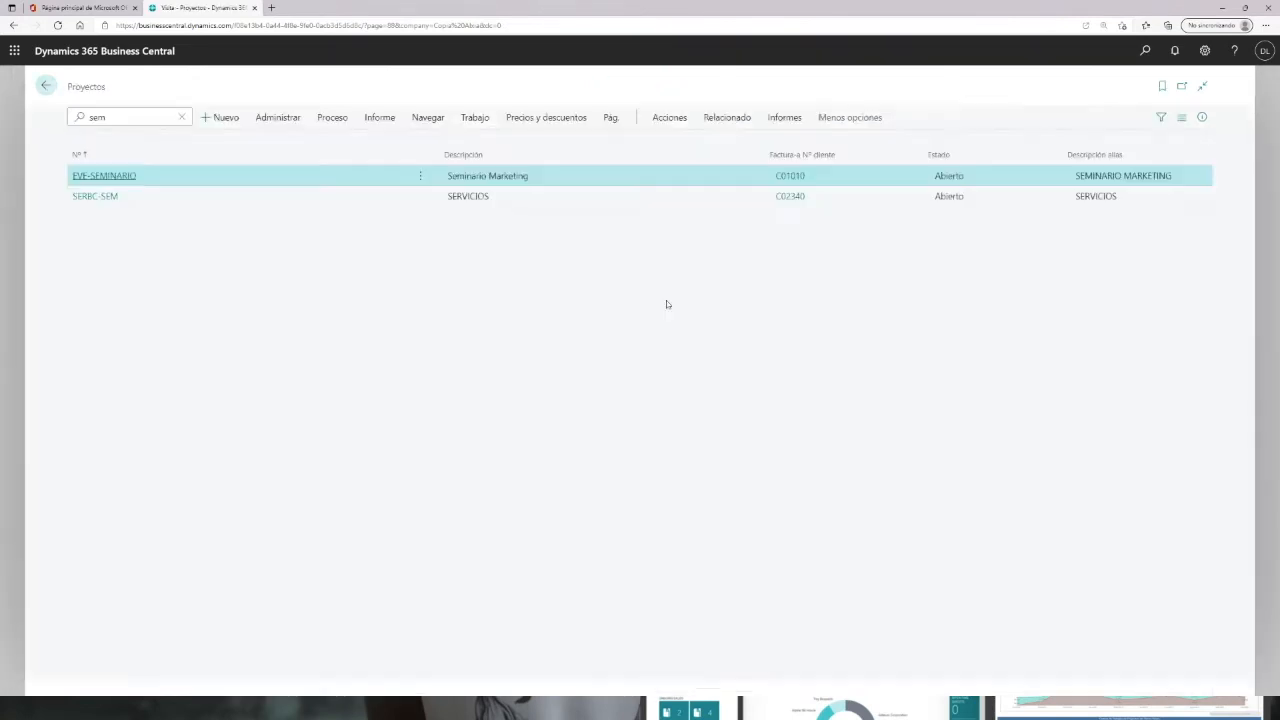
pyautogui.click(46, 87)
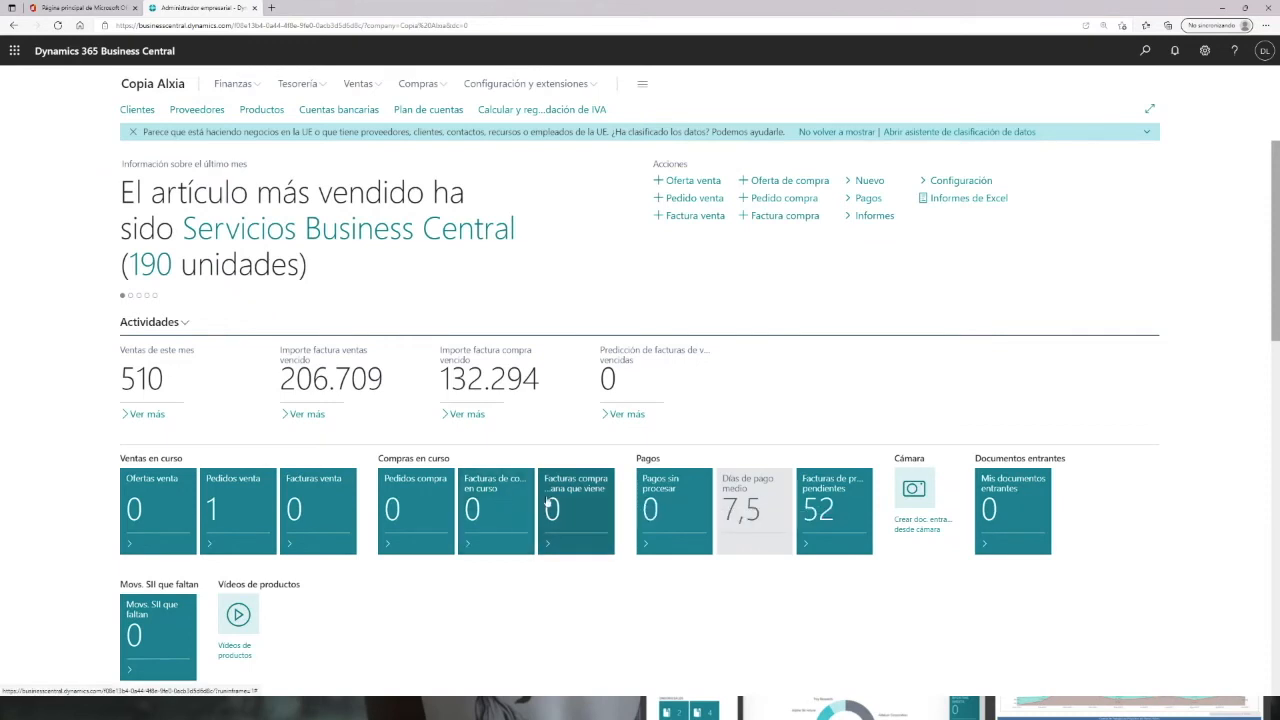
# Step: Start a new purchase invoice, choose the first vendor in the list and set the vendor invoice number to FAC-233
pyautogui.click(501, 506)
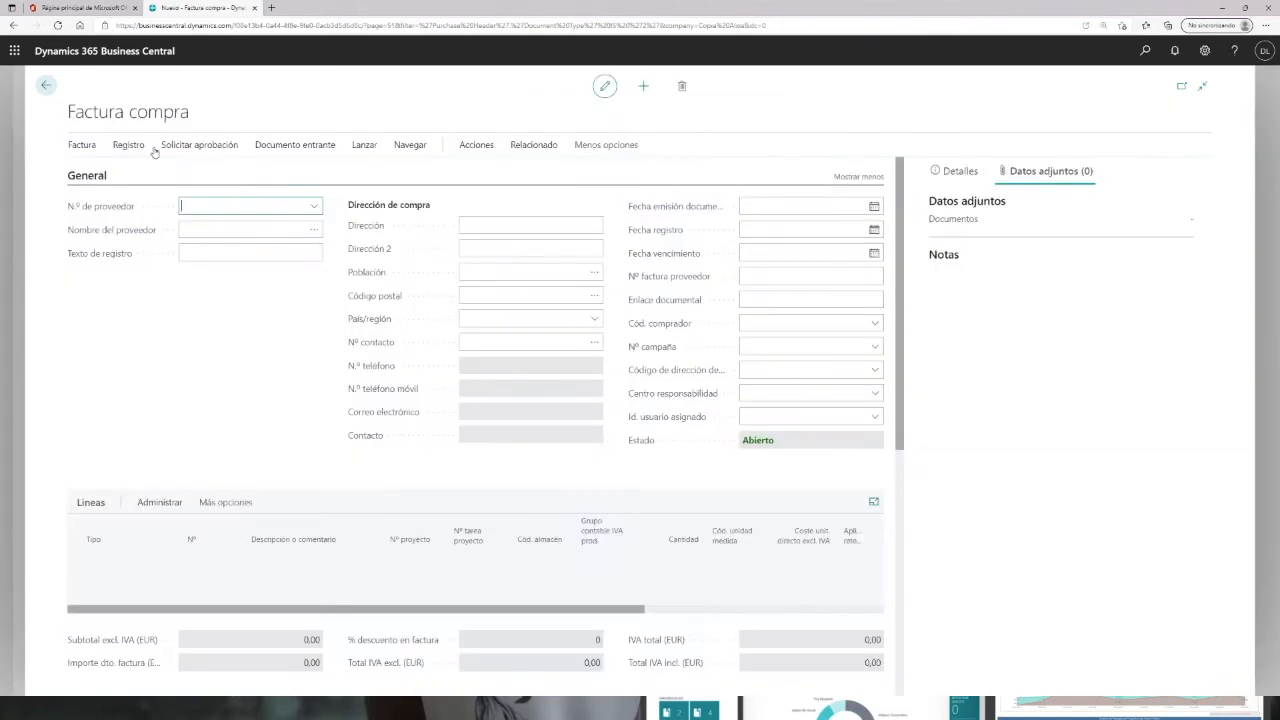
pyautogui.click(314, 206)
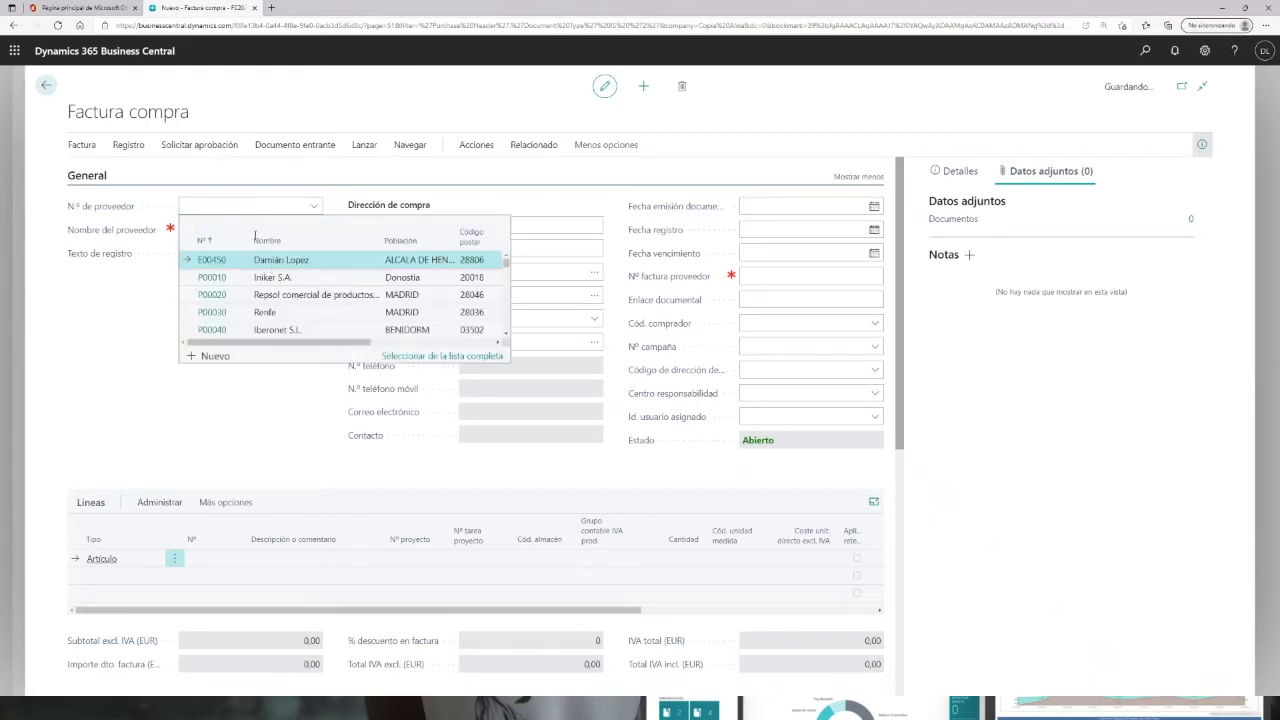
pyautogui.click(203, 262)
pyautogui.click(749, 282)
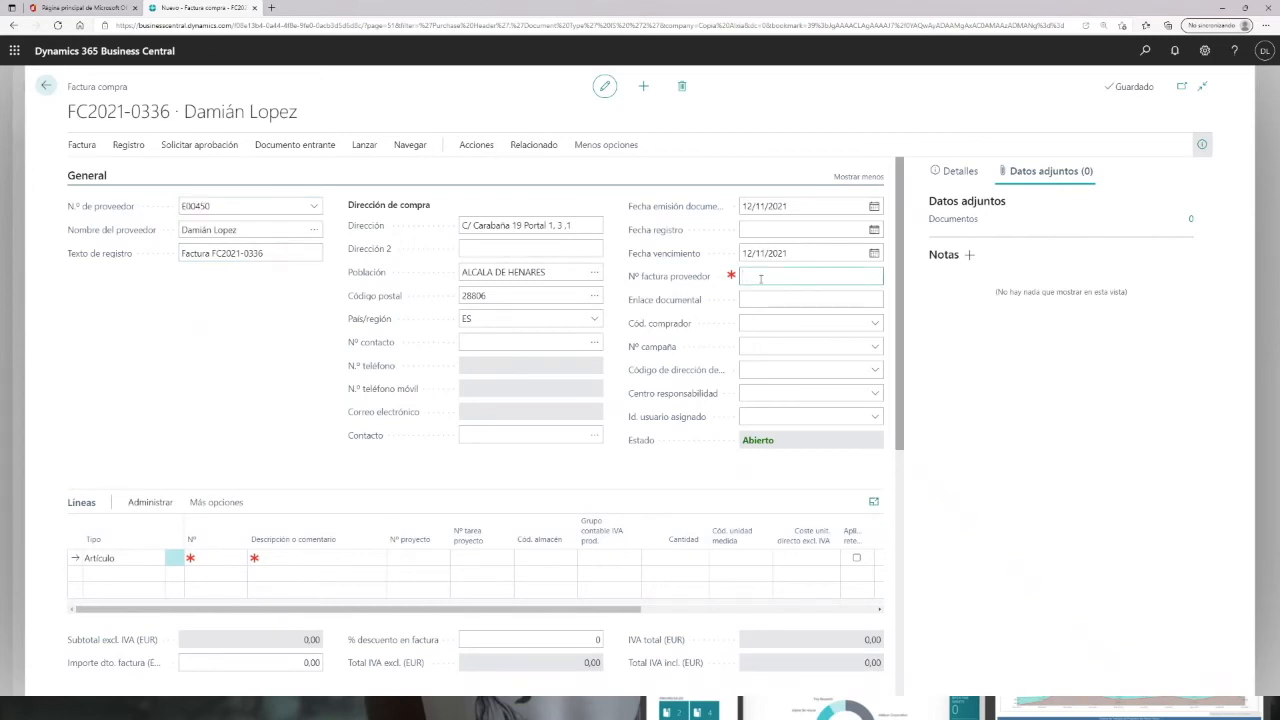
pyautogui.write('fac-233')
# Step: Add an invoice line for item GAS-TECNOLOGIA by searching for gas-te
pyautogui.click(222, 558)
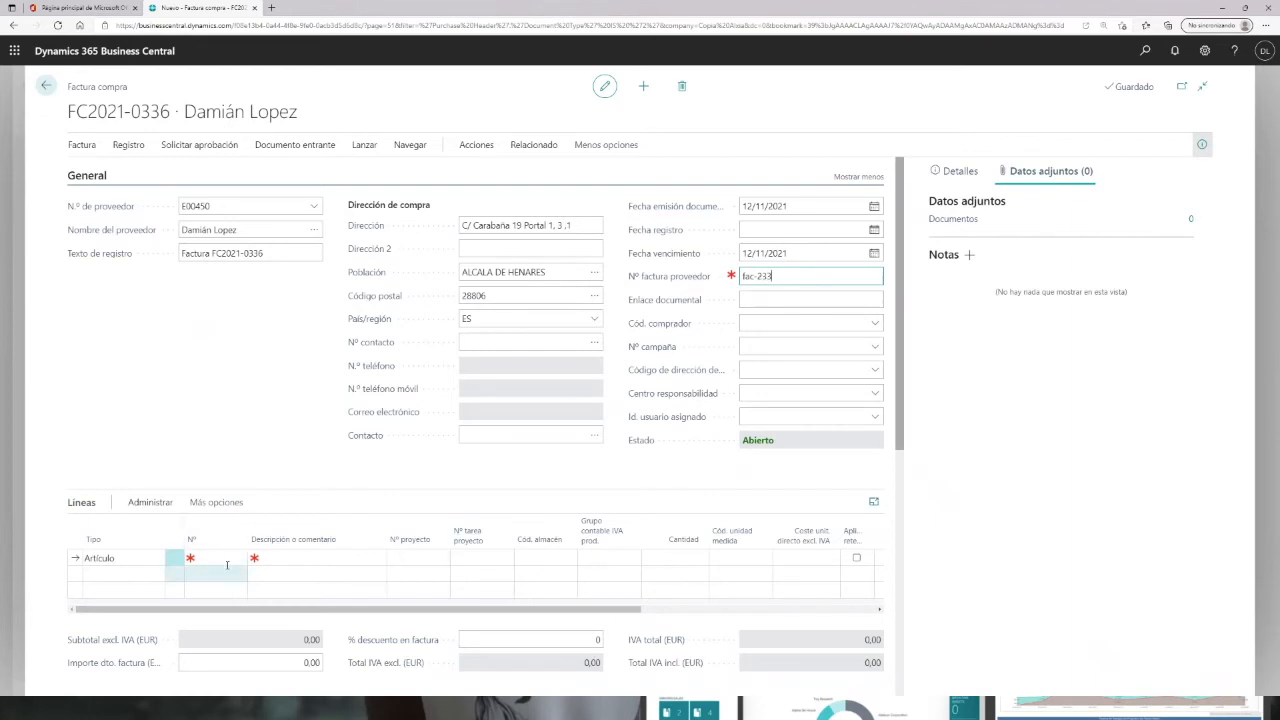
pyautogui.click(237, 560)
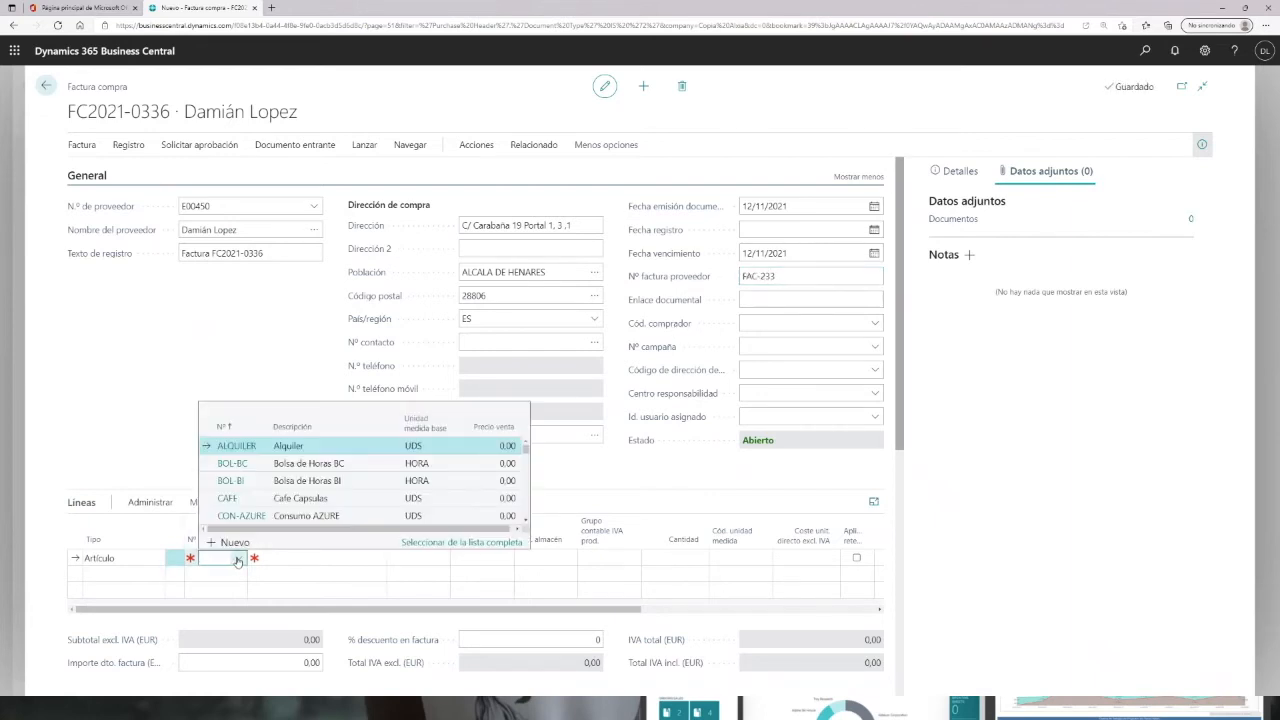
pyautogui.write('gs')
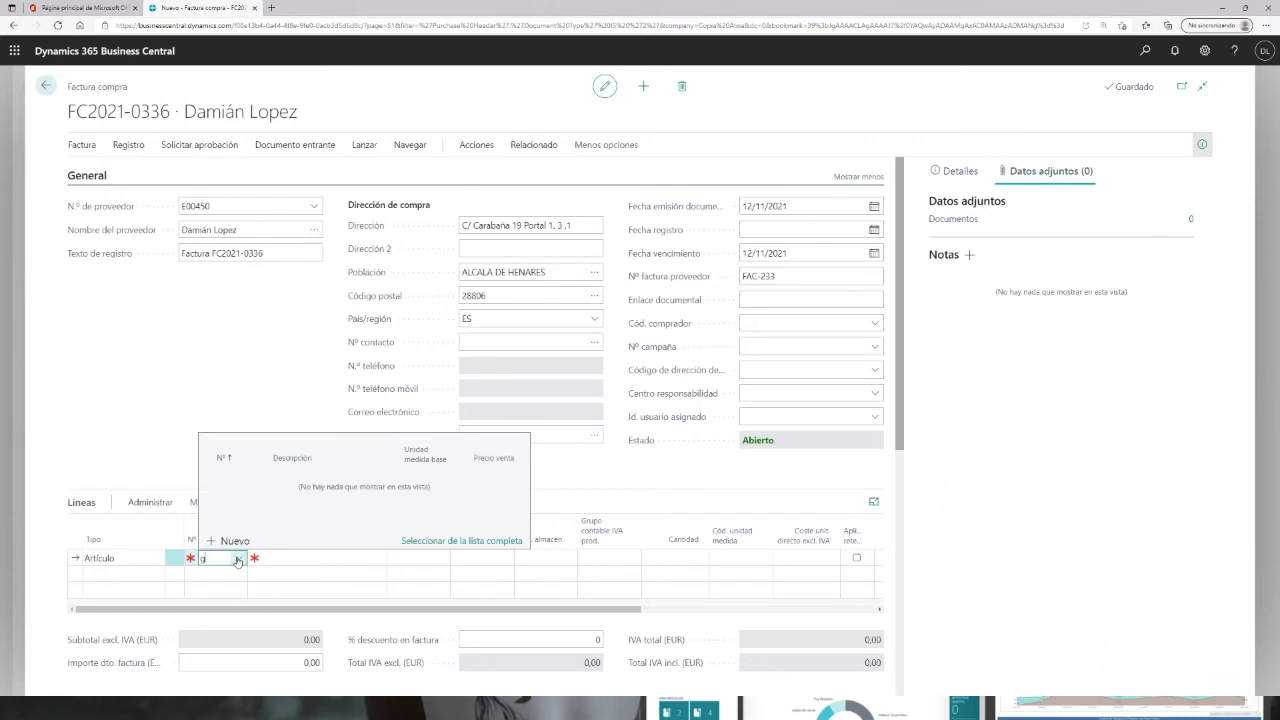
pyautogui.write('as')
pyautogui.write('.')
pyautogui.press('BackSpace')
pyautogui.write('-te')
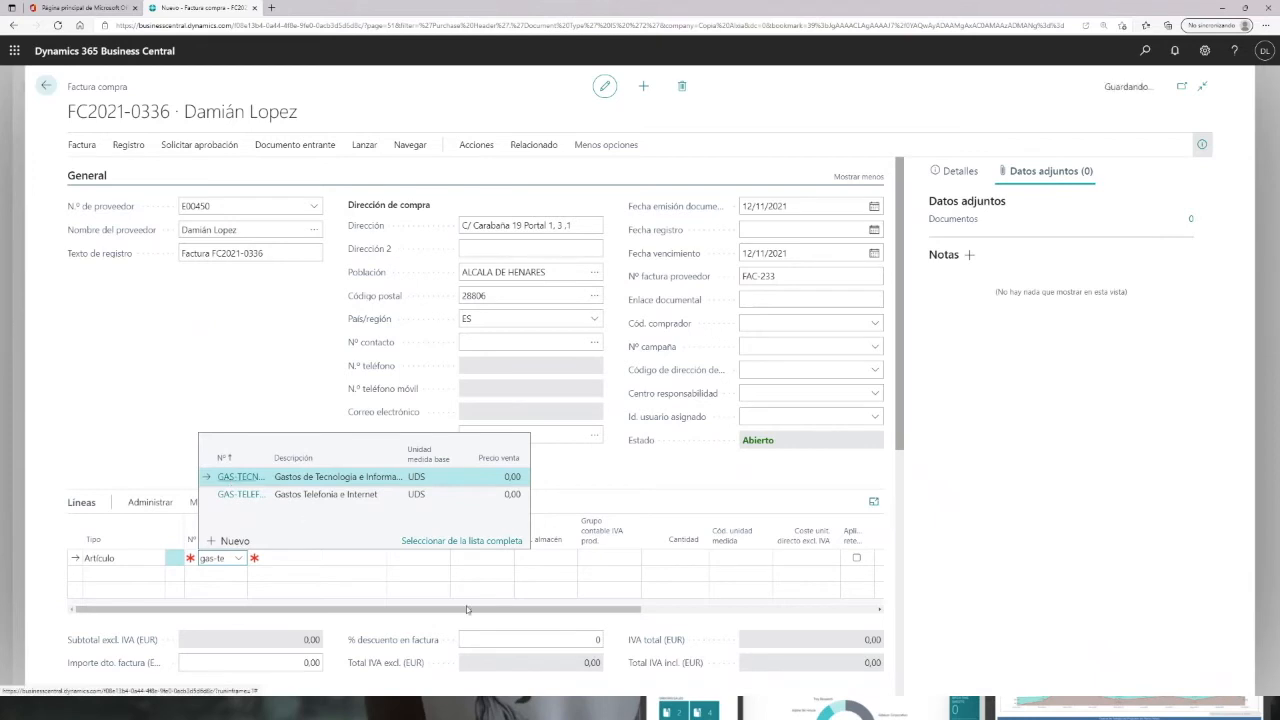
pyautogui.click(233, 478)
pyautogui.press('Tab')
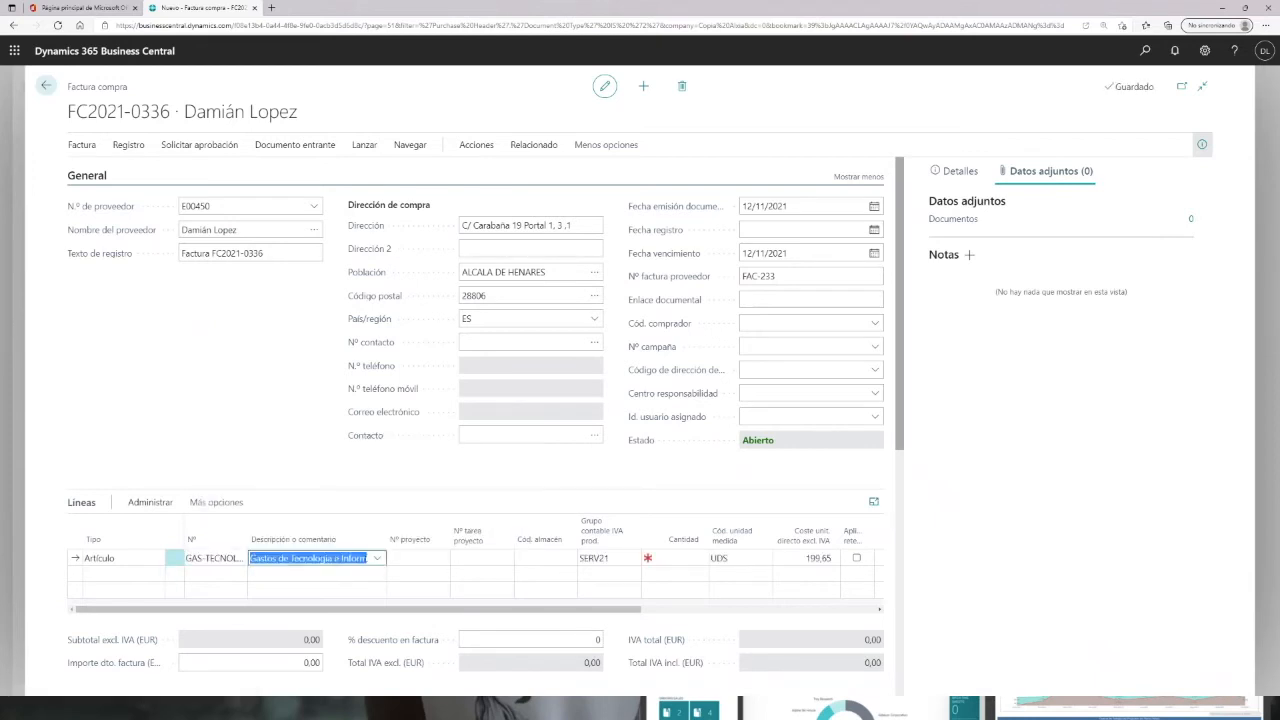
# Step: Link the line to project EVE-SEMINARIO and project task A01
pyautogui.click(418, 561)
pyautogui.click(441, 558)
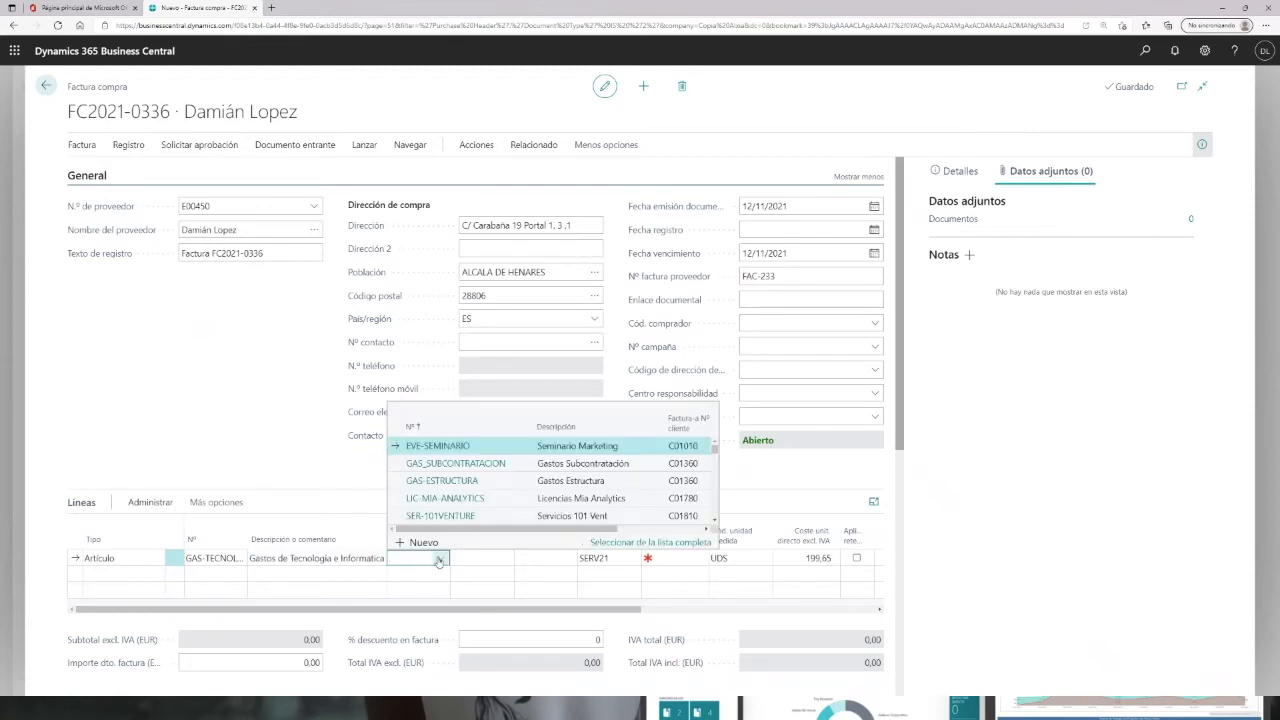
pyautogui.click(430, 446)
pyautogui.click(500, 565)
pyautogui.click(507, 560)
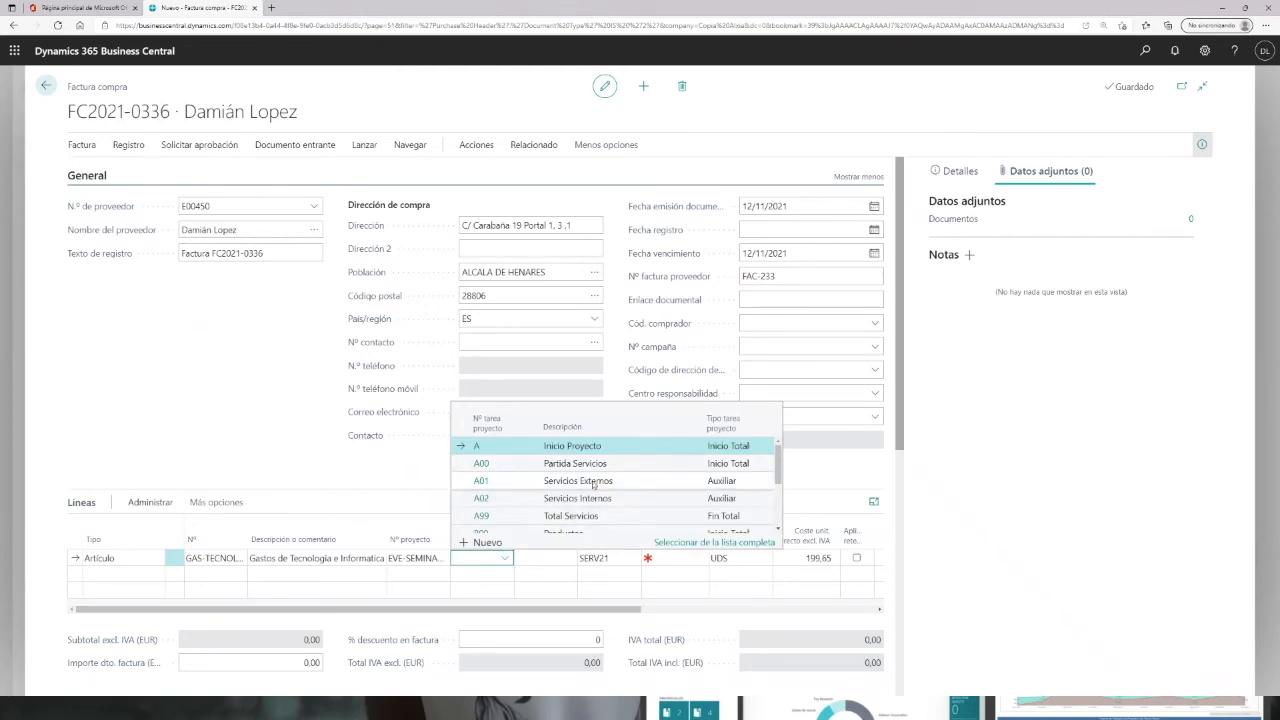
pyautogui.click(481, 483)
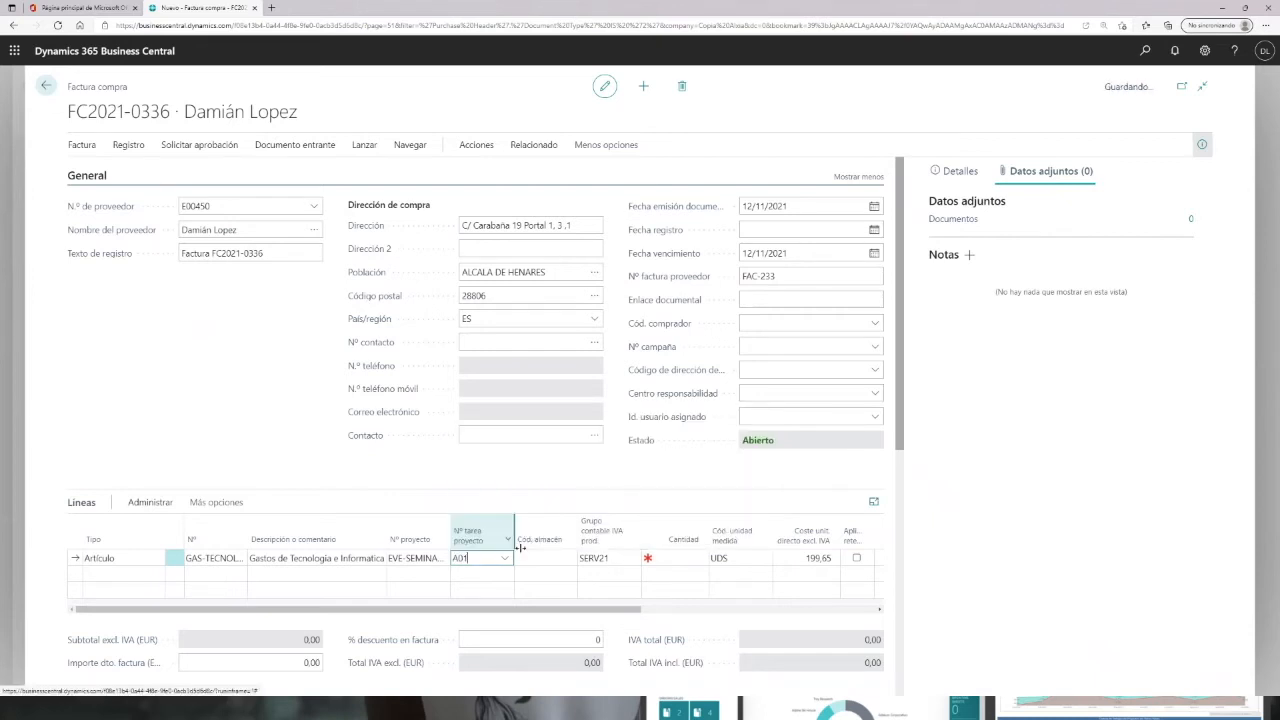
# Step: Set the line quantity to 1 and the direct unit cost to 2.550
pyautogui.click(684, 557)
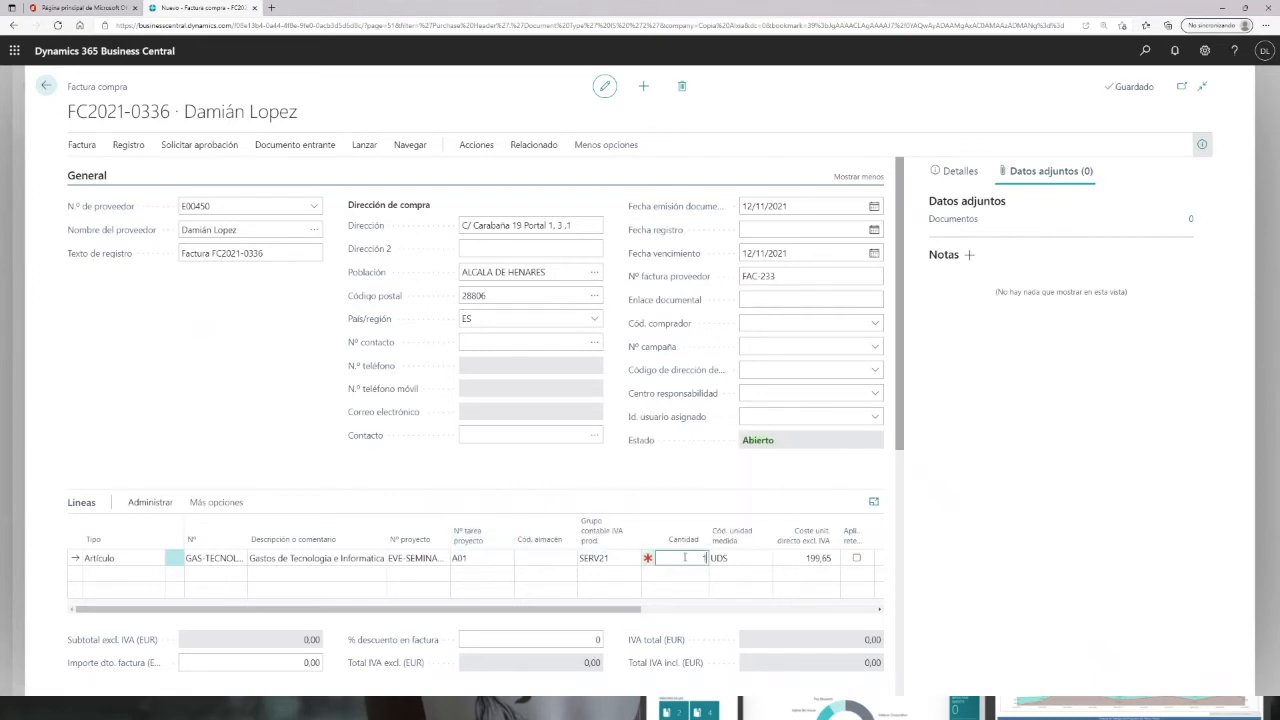
pyautogui.write('1')
pyautogui.press('Tab')
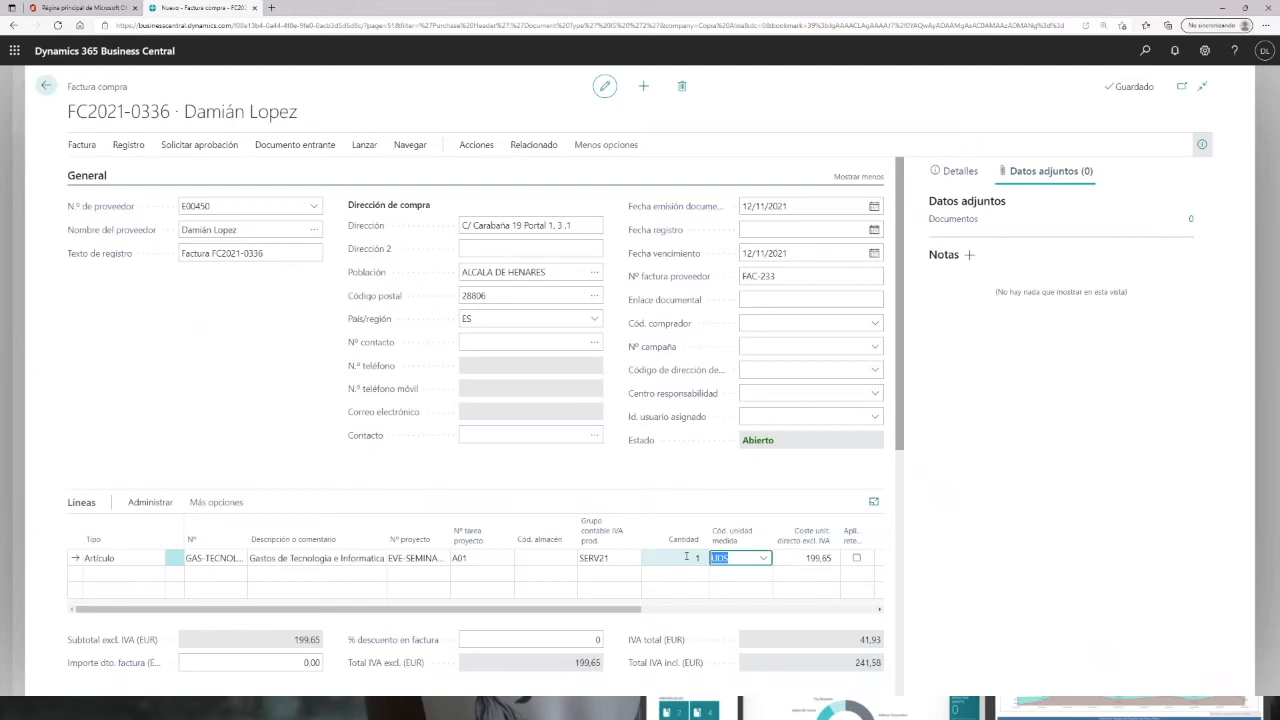
pyautogui.press('Tab')
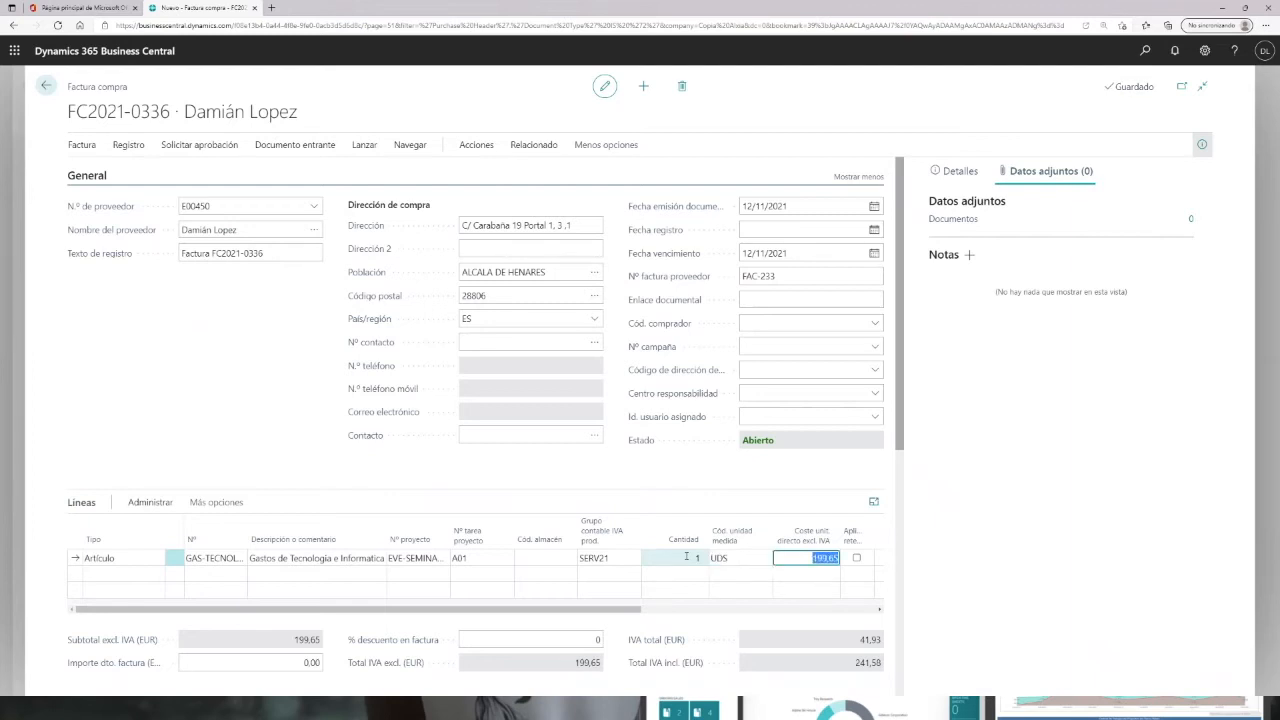
pyautogui.write('2.')
pyautogui.write('550')
pyautogui.press('Tab')
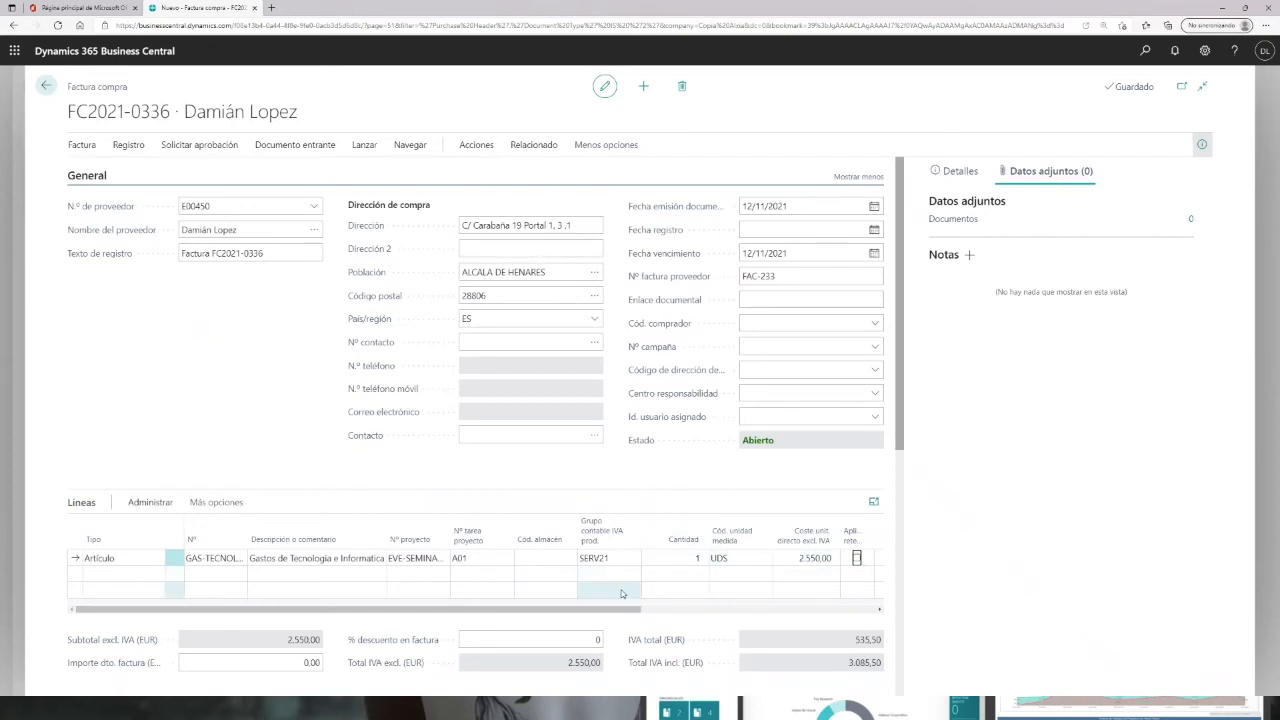
# Step: Set the invoice posting date to 15/11/2021 and acknowledge the date-change notice
pyautogui.moveTo(523, 608); pyautogui.dragTo(407, 641)
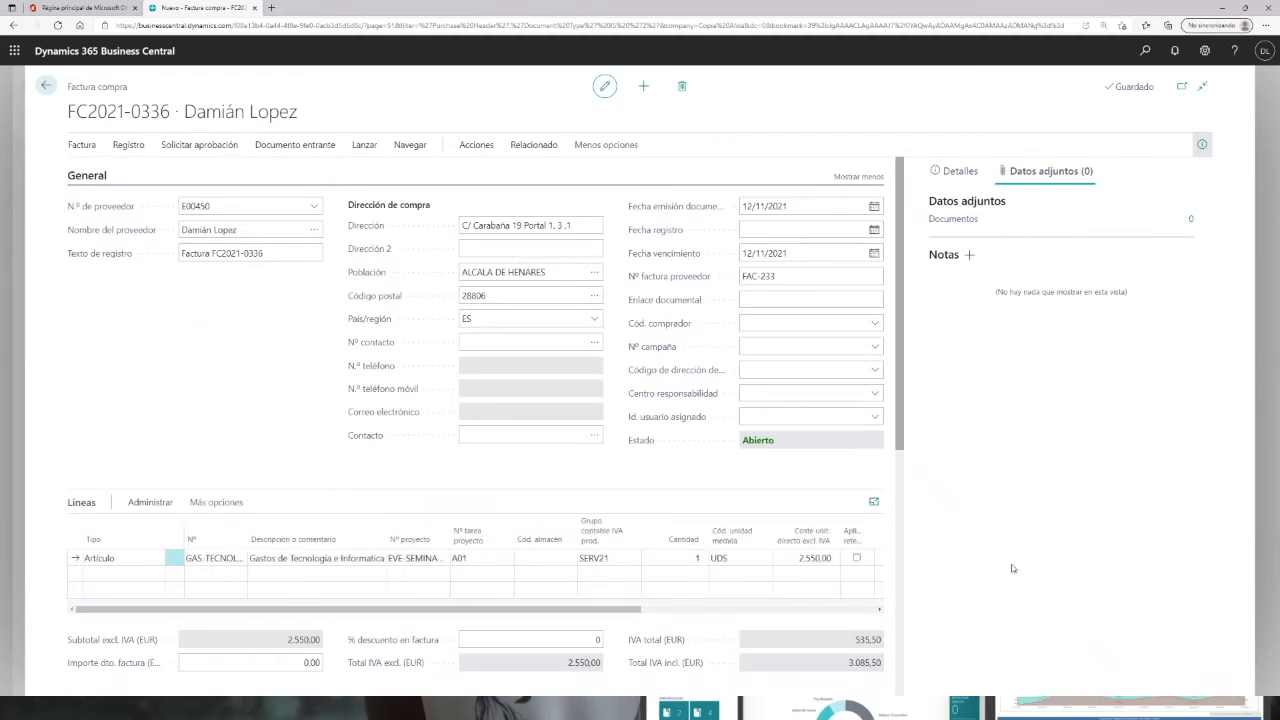
pyautogui.click(1202, 144)
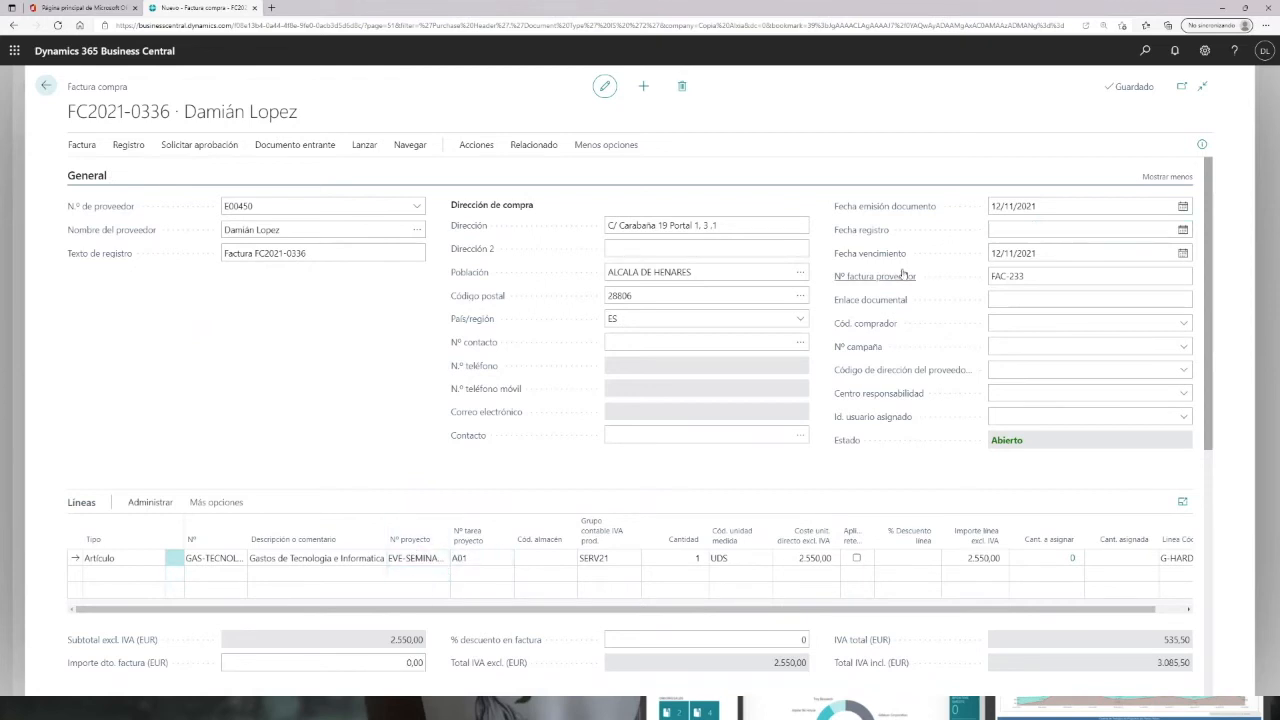
pyautogui.click(1039, 230)
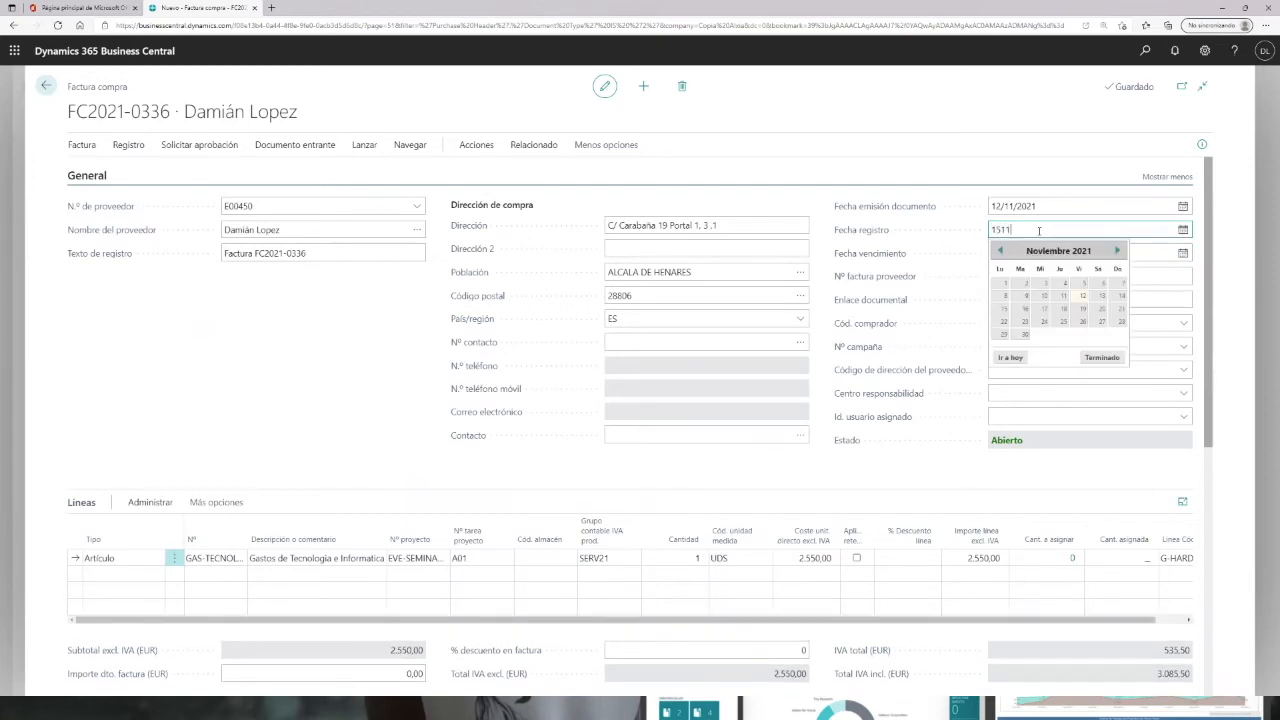
pyautogui.press('Tab')
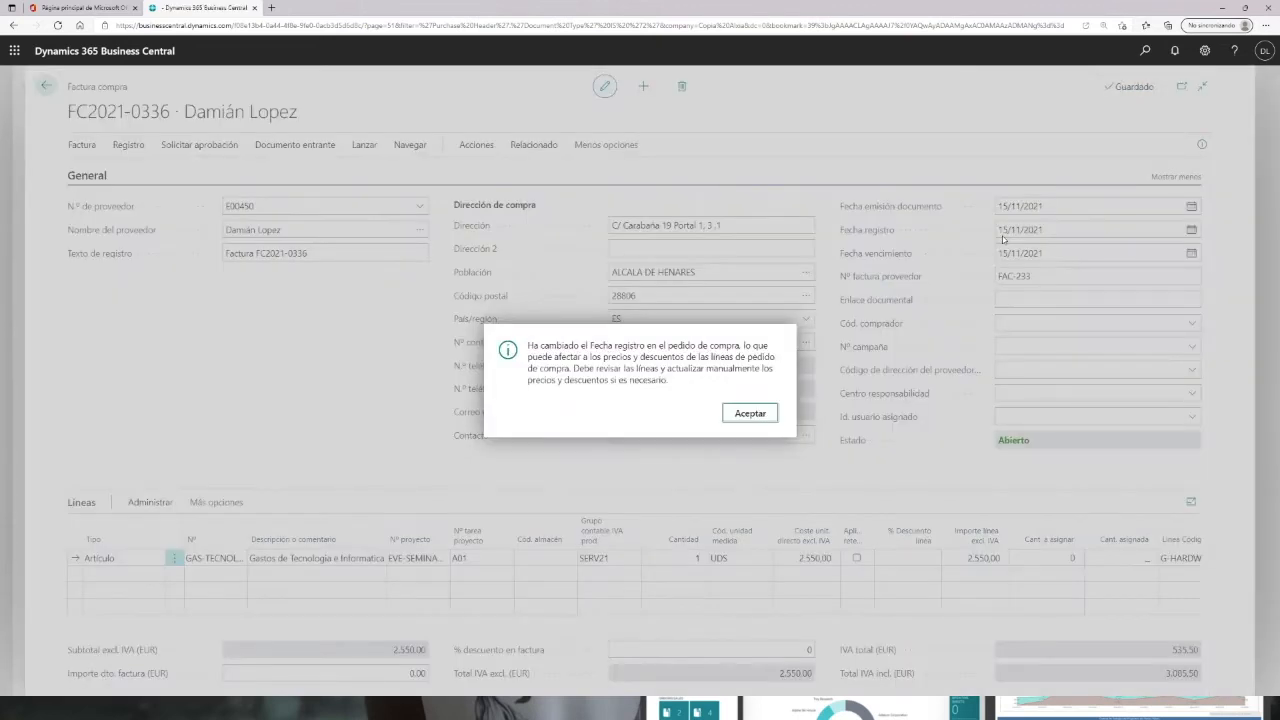
pyautogui.click(762, 413)
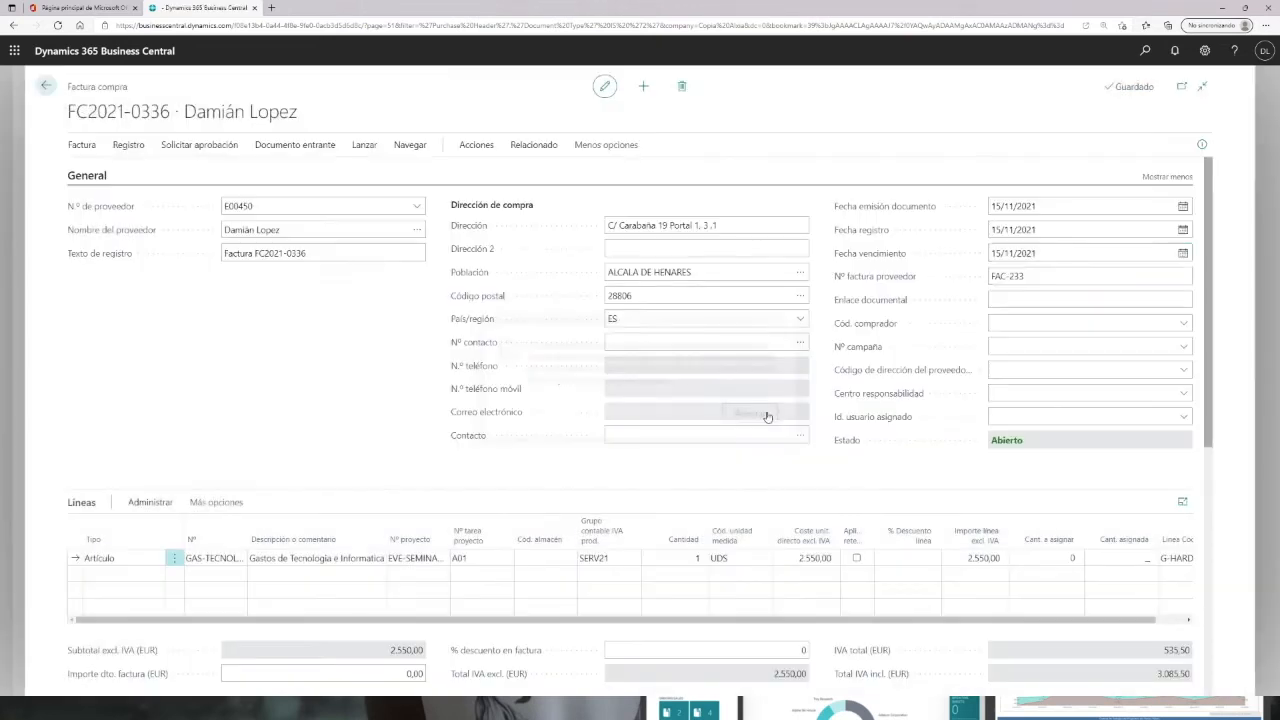
# Step: Post the purchase invoice, declining to open the posted invoice, and return to the home page
pyautogui.click(128, 145)
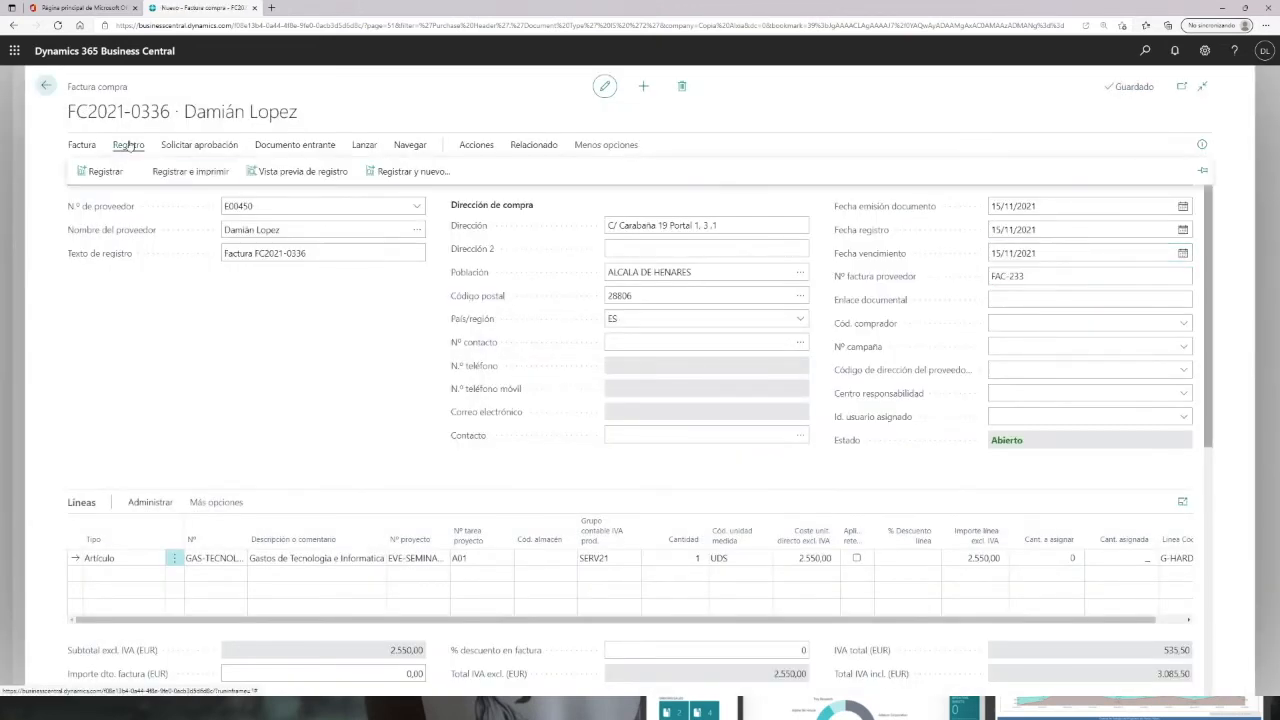
pyautogui.click(105, 172)
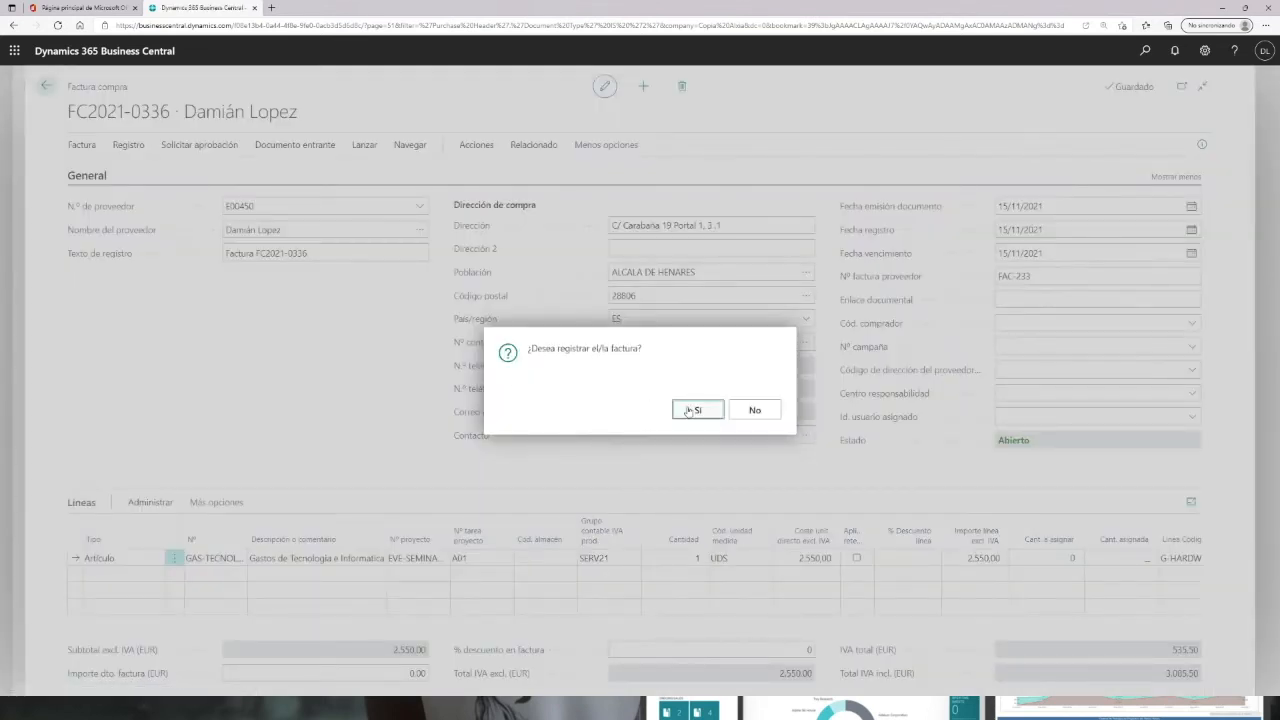
pyautogui.click(688, 410)
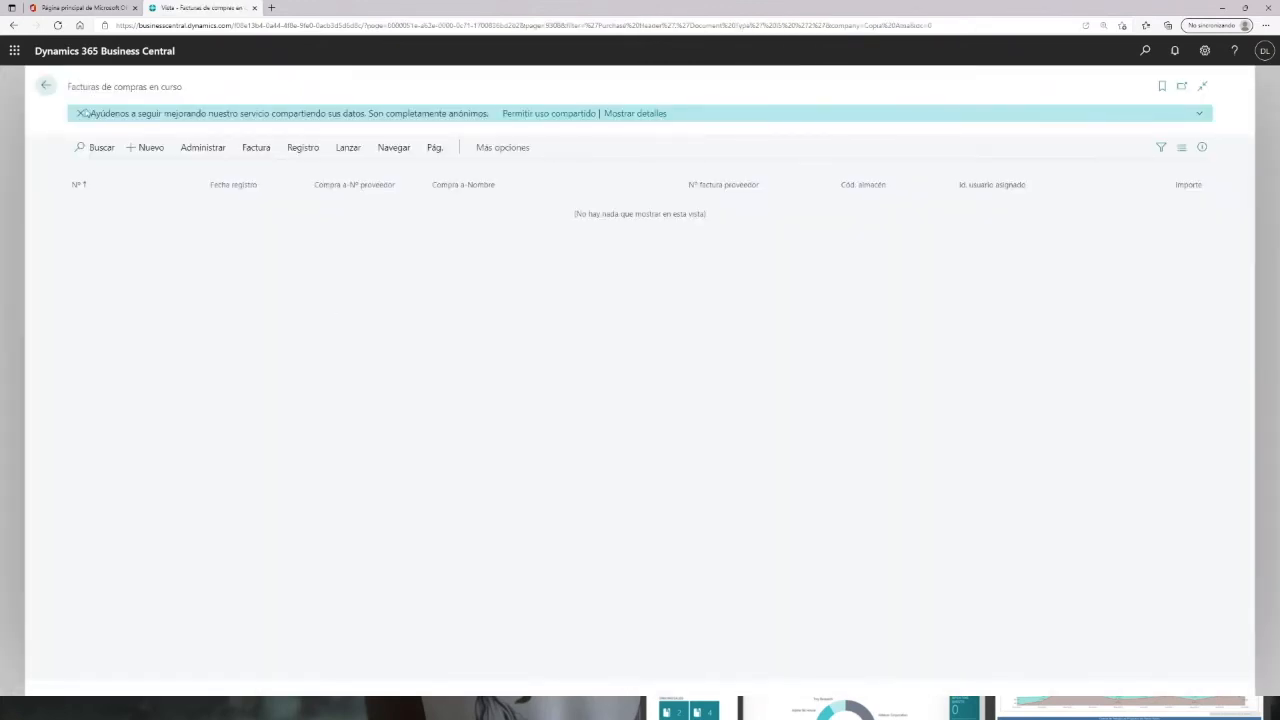
pyautogui.click(46, 87)
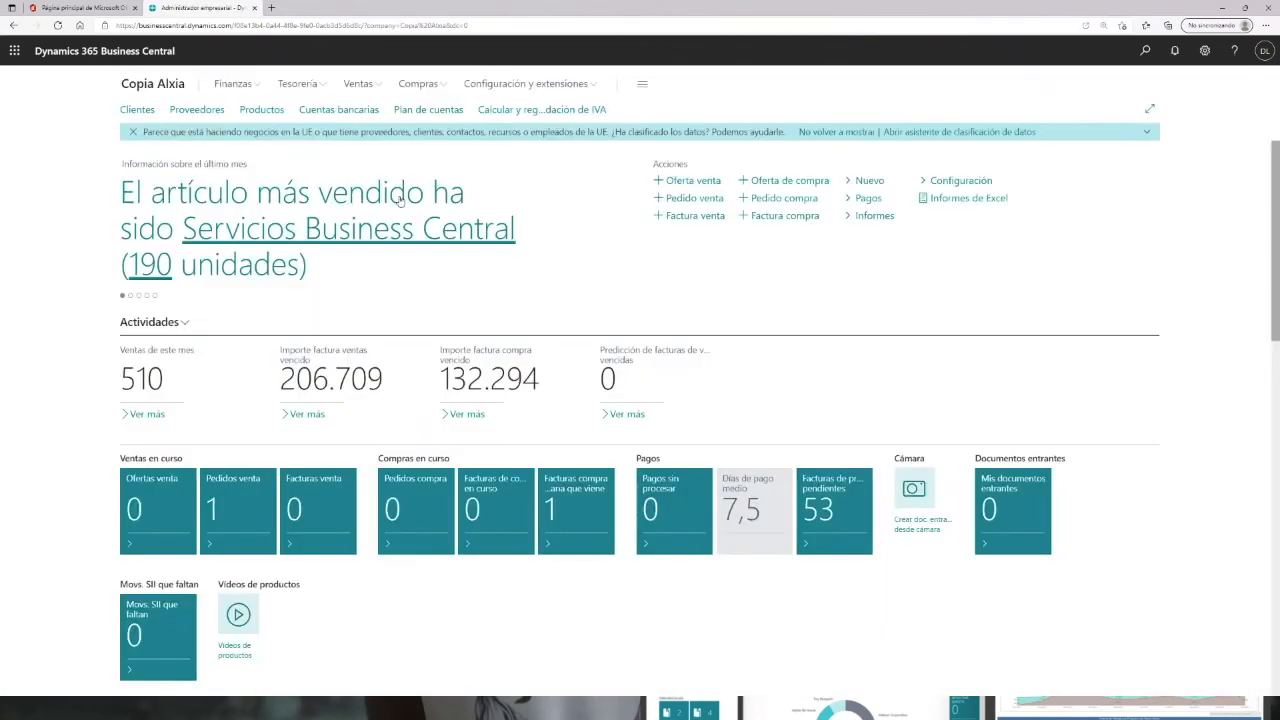
# Step: Reopen project EVE-SEMINARIO through search and review the planning lines of task A01
pyautogui.click(1147, 50)
pyautogui.write('prpoye')
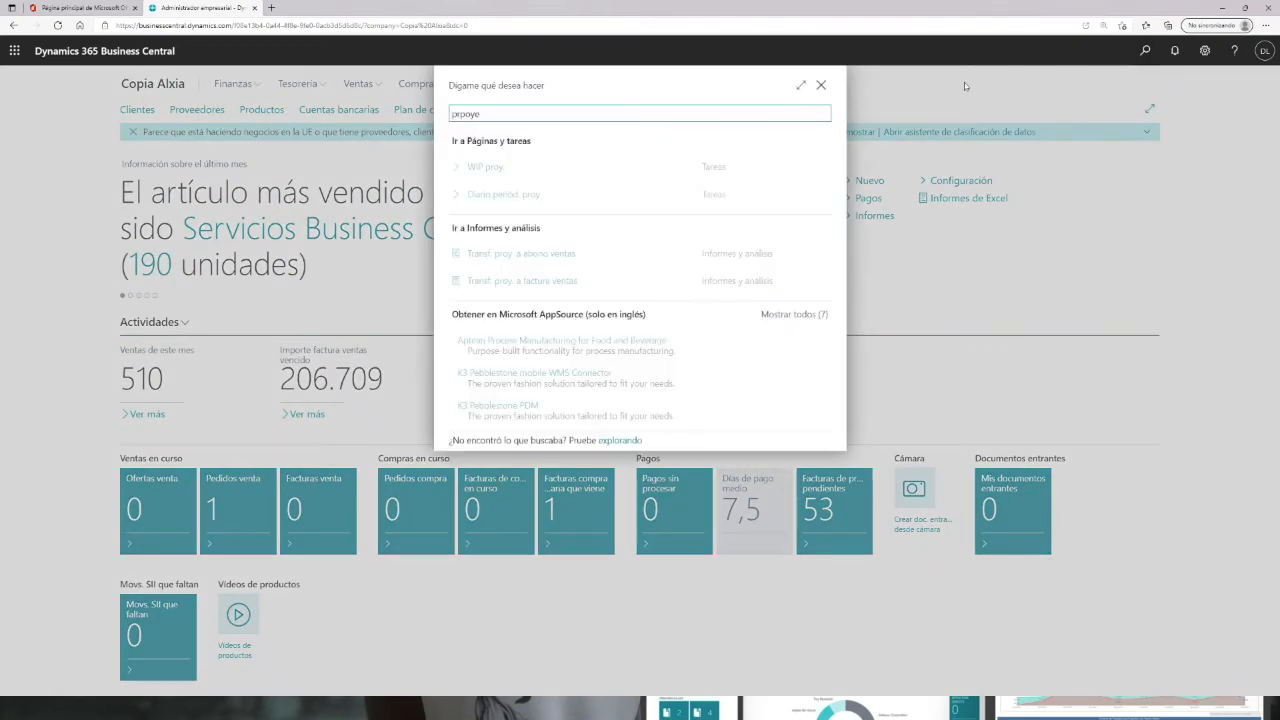
pyautogui.press('BackSpace')
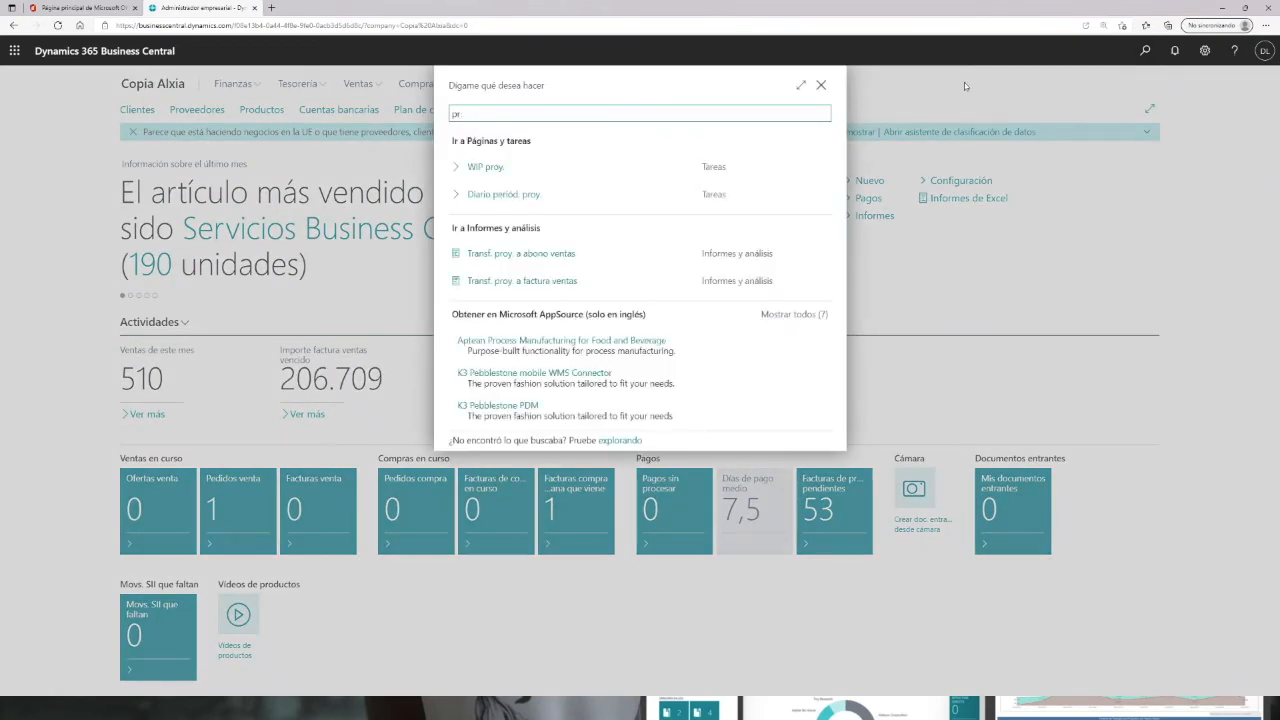
pyautogui.write('oye')
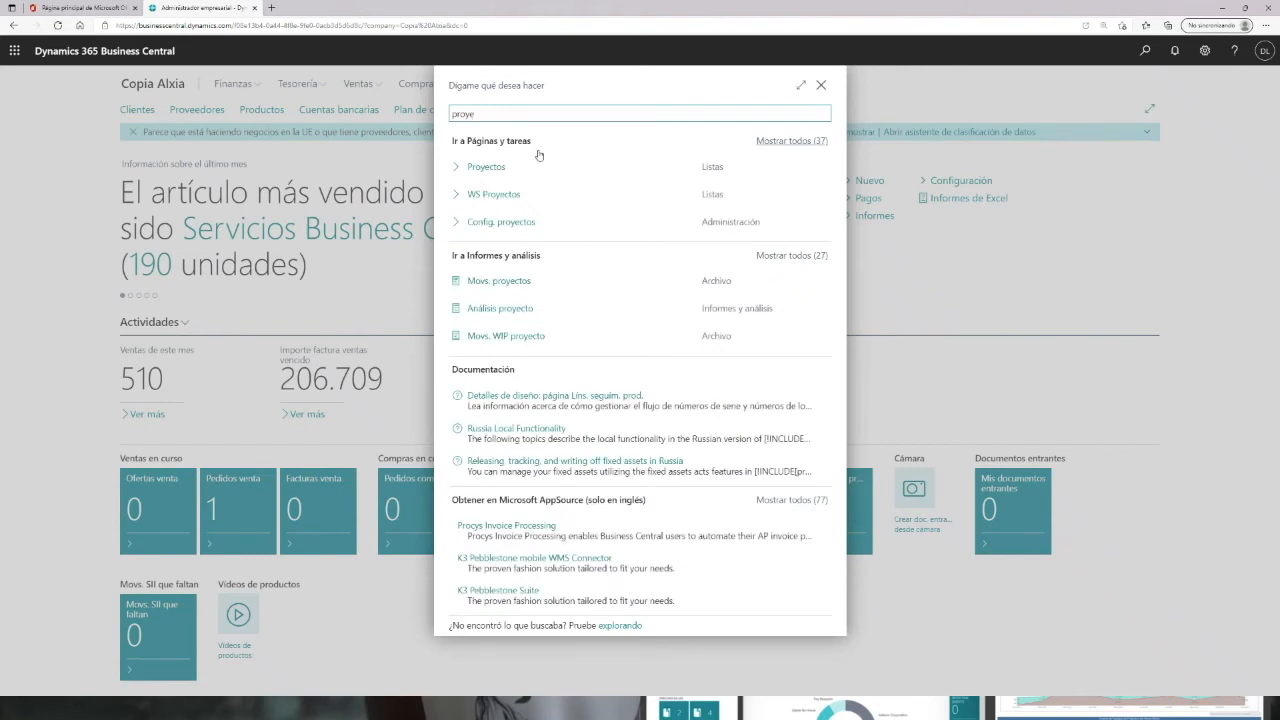
pyautogui.click(511, 168)
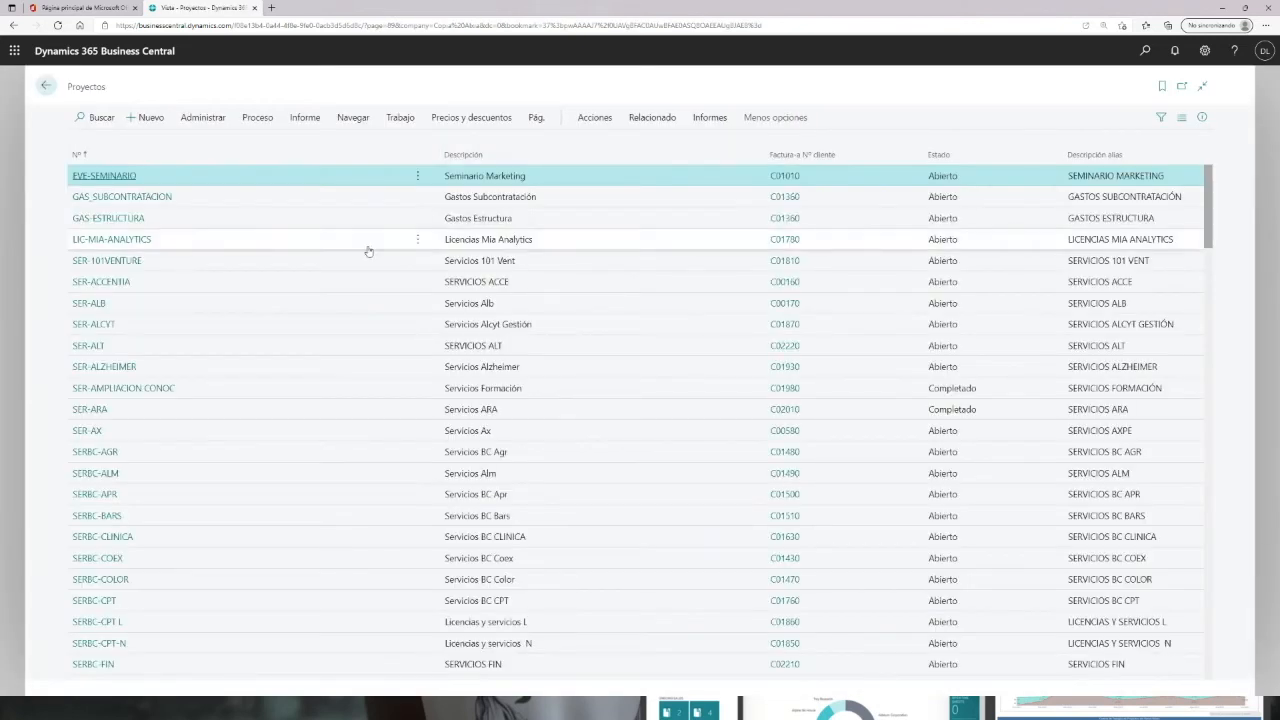
pyautogui.click(104, 175)
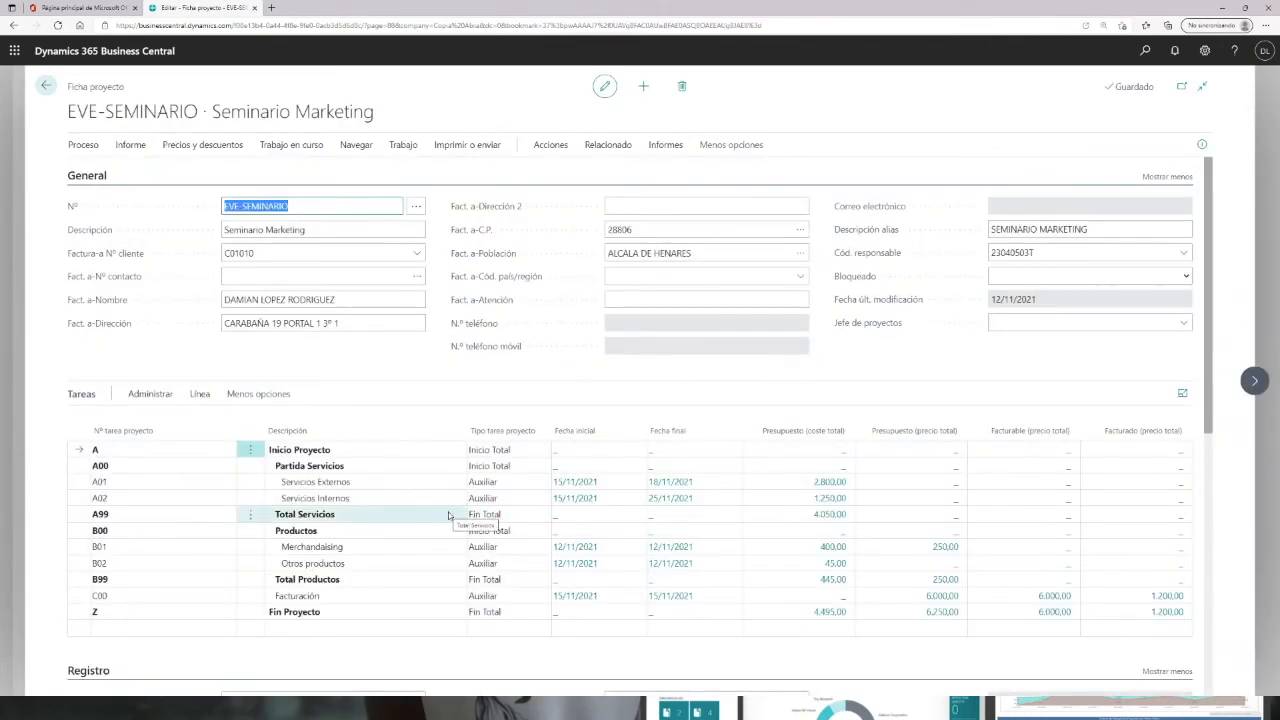
pyautogui.click(828, 487)
pyautogui.click(827, 484)
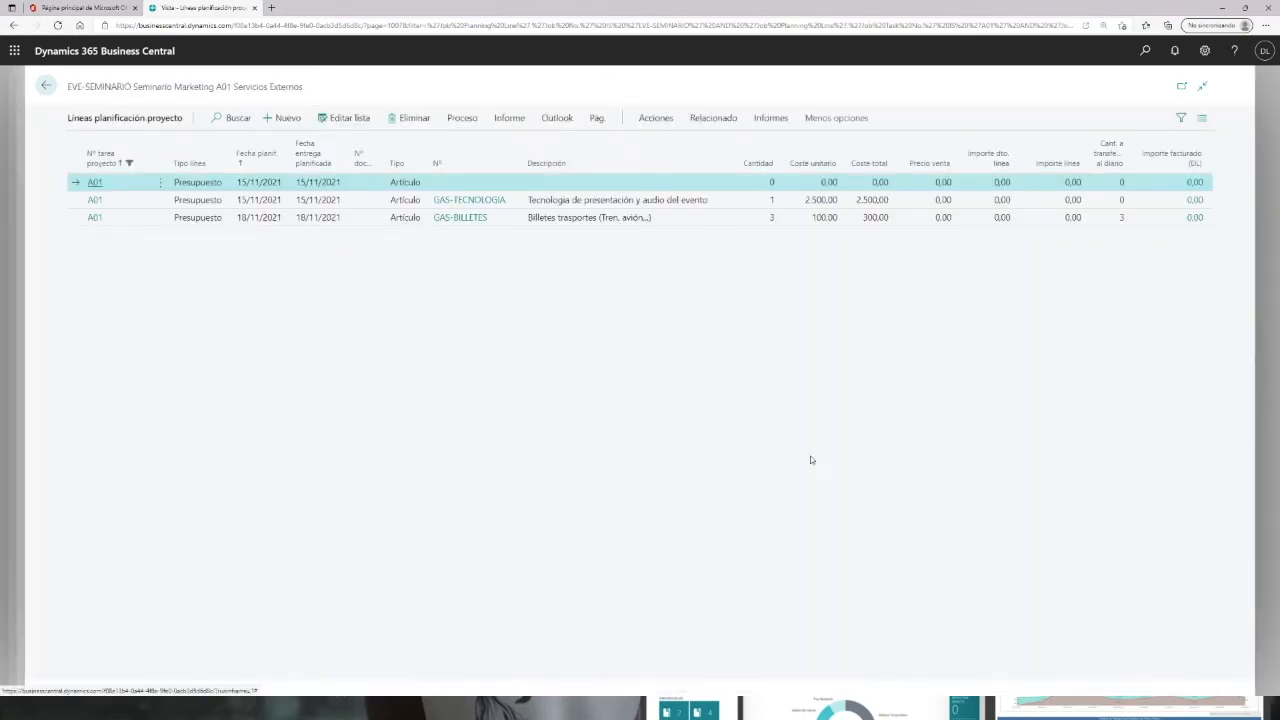
pyautogui.click(45, 86)
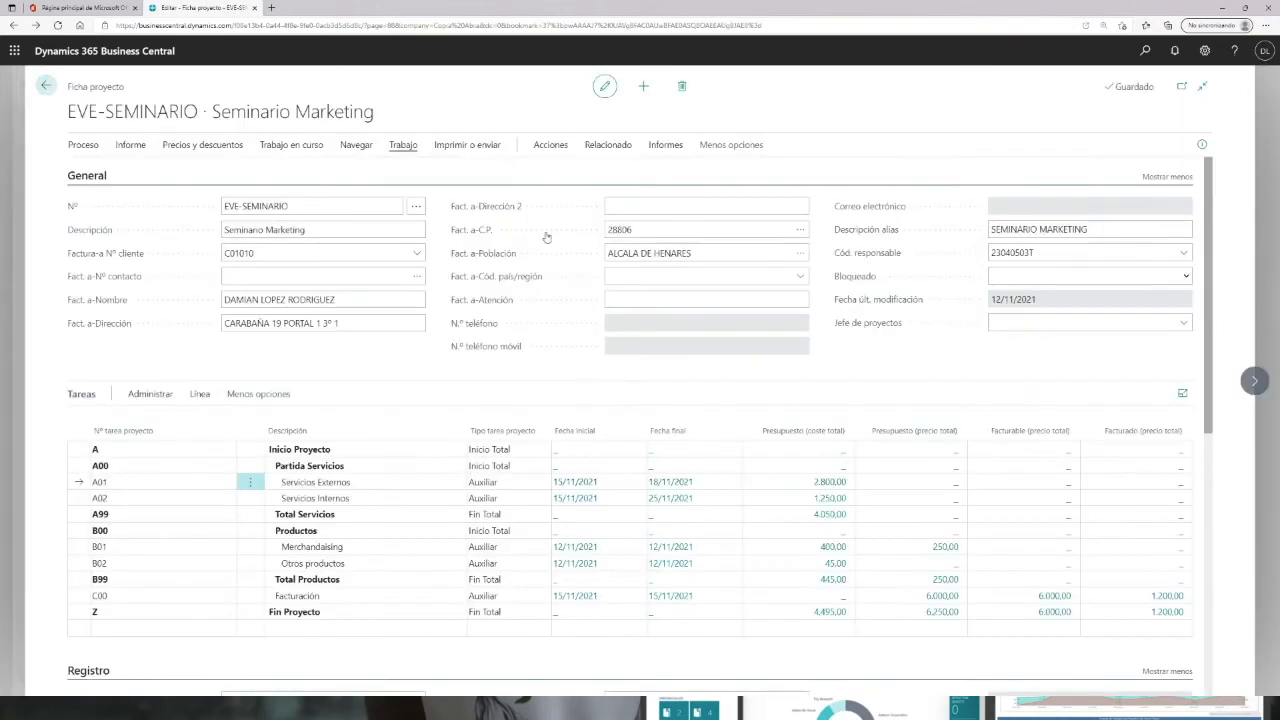
# Step: Open the project's ledger entries from its related history and review the posted purchase and sale
pyautogui.click(551, 147)
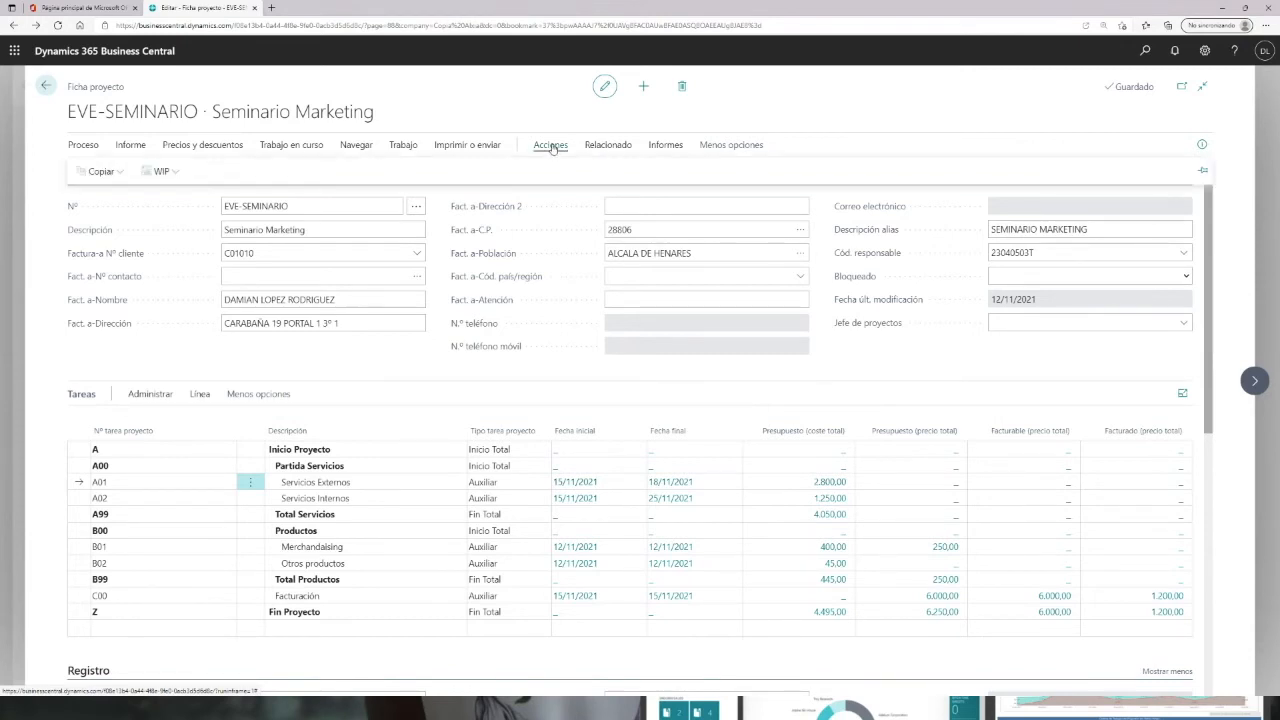
pyautogui.click(608, 146)
pyautogui.click(370, 173)
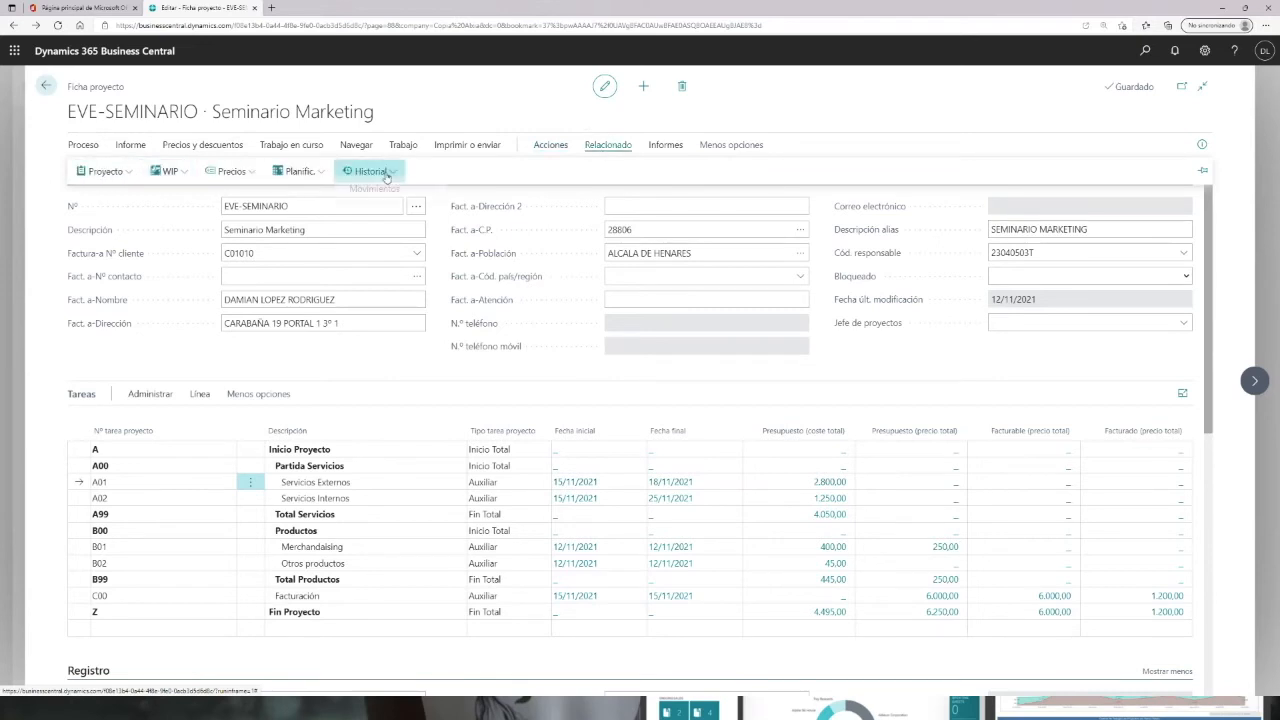
pyautogui.click(585, 338)
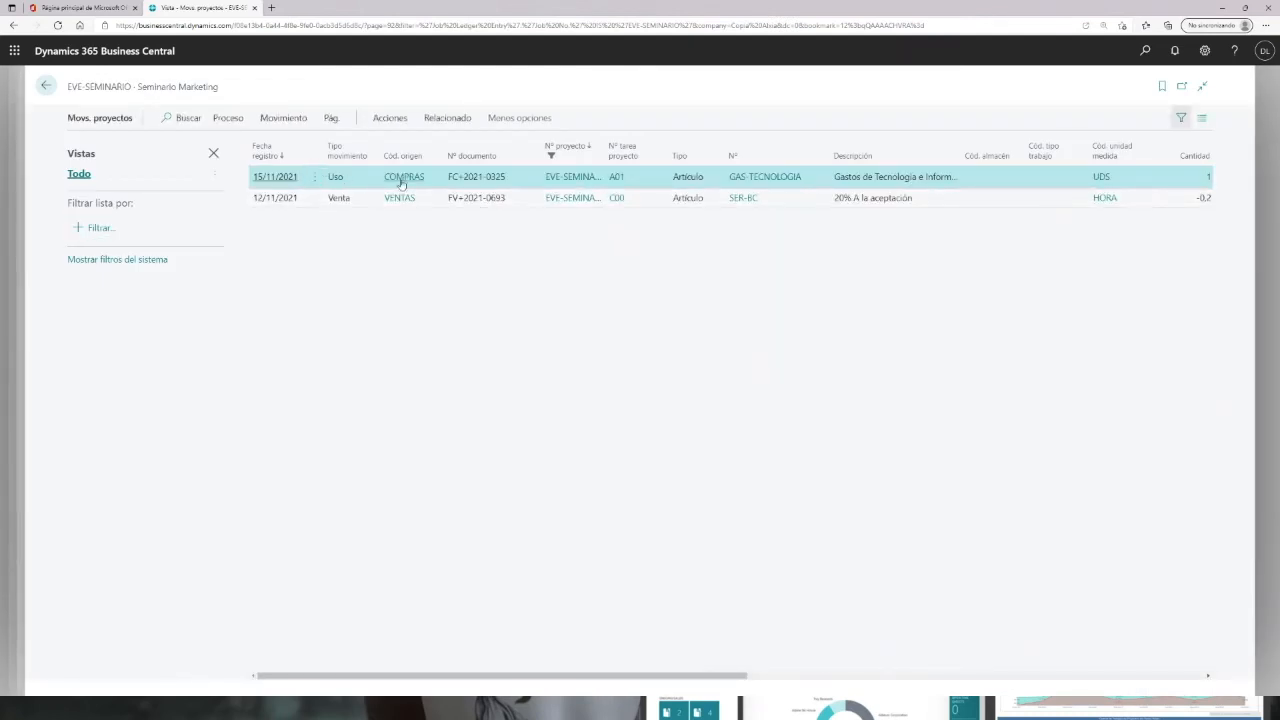
pyautogui.click(213, 153)
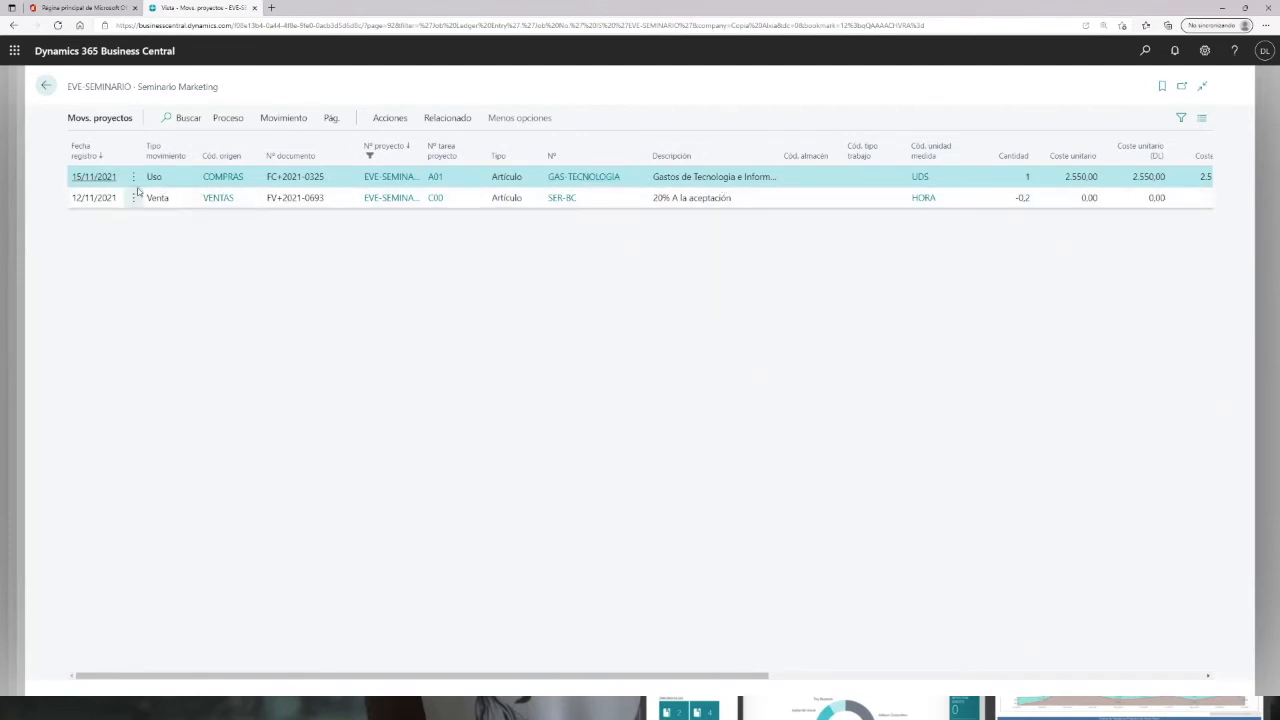
pyautogui.click(46, 87)
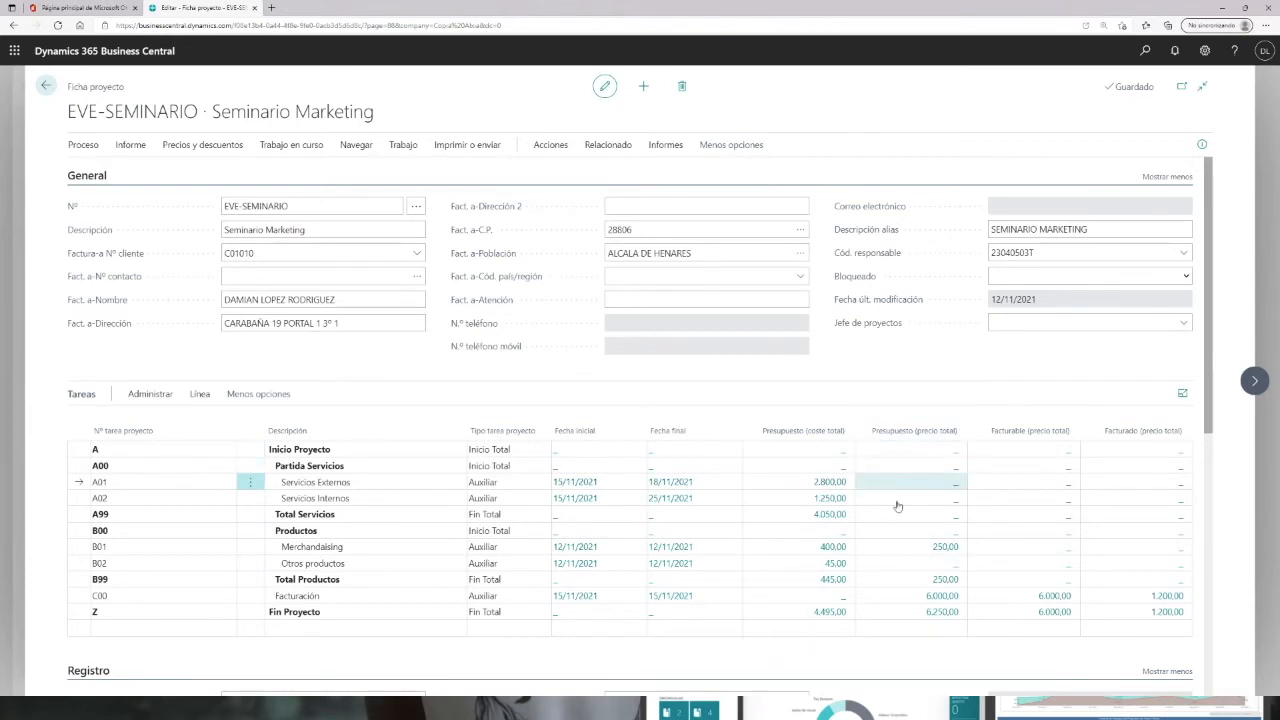
# Step: Reopen the project ledger entries and scroll across their cost columns
pyautogui.click(628, 148)
pyautogui.click(399, 172)
pyautogui.click(372, 195)
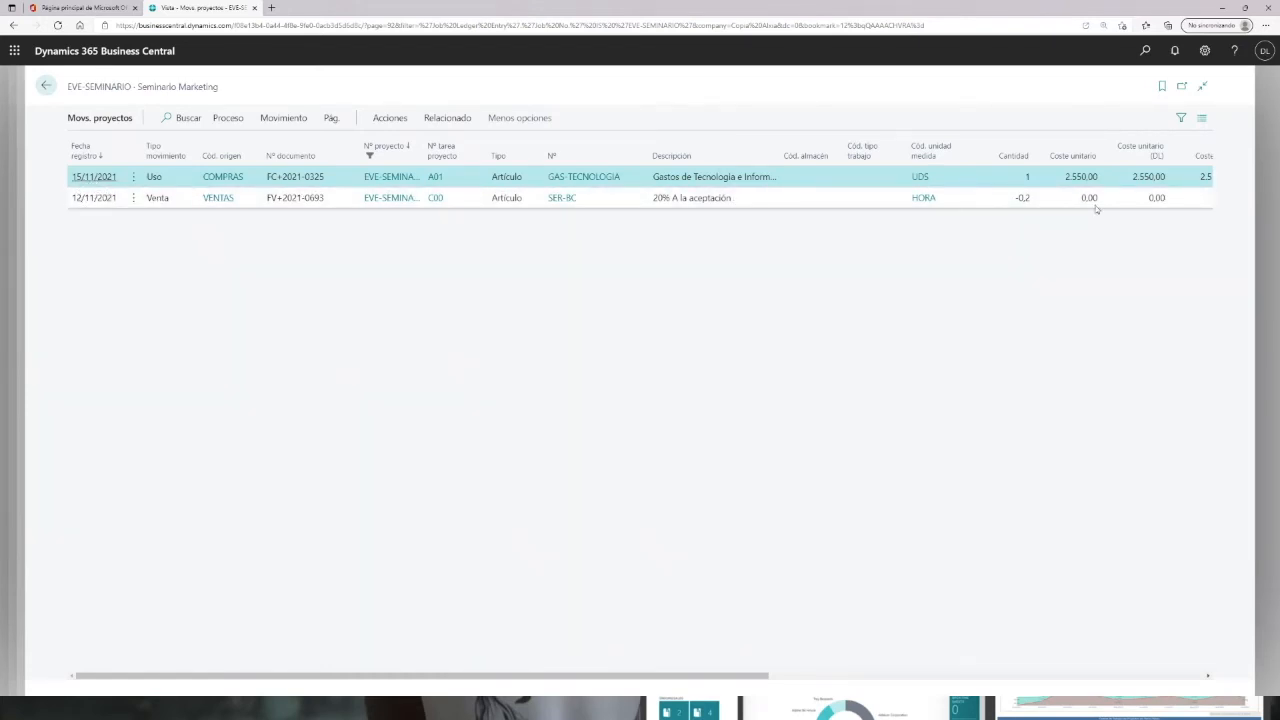
pyautogui.moveTo(600, 677)
pyautogui.mouseDown()
pyautogui.moveTo(870, 677)
pyautogui.moveTo(600, 678)
pyautogui.mouseUp()
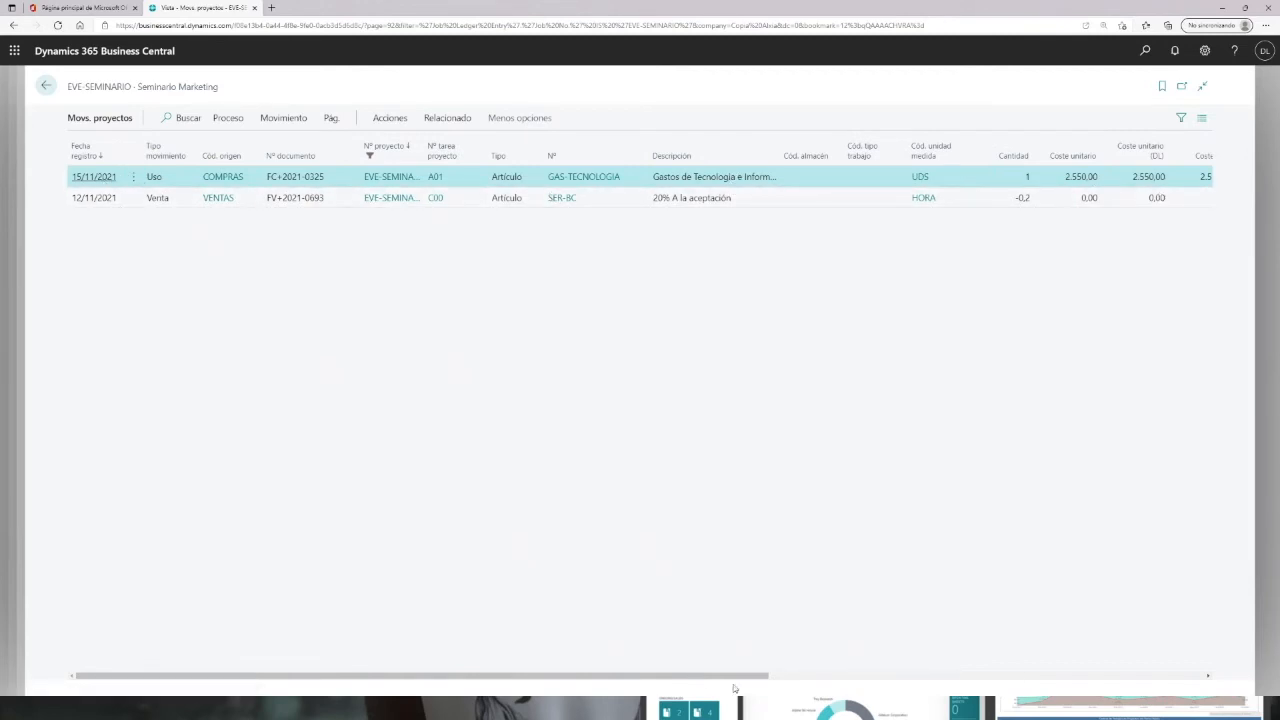
# Step: Scroll further across the project ledger entries' columns, then go back to the project card
pyautogui.moveTo(734, 677); pyautogui.dragTo(758, 660)
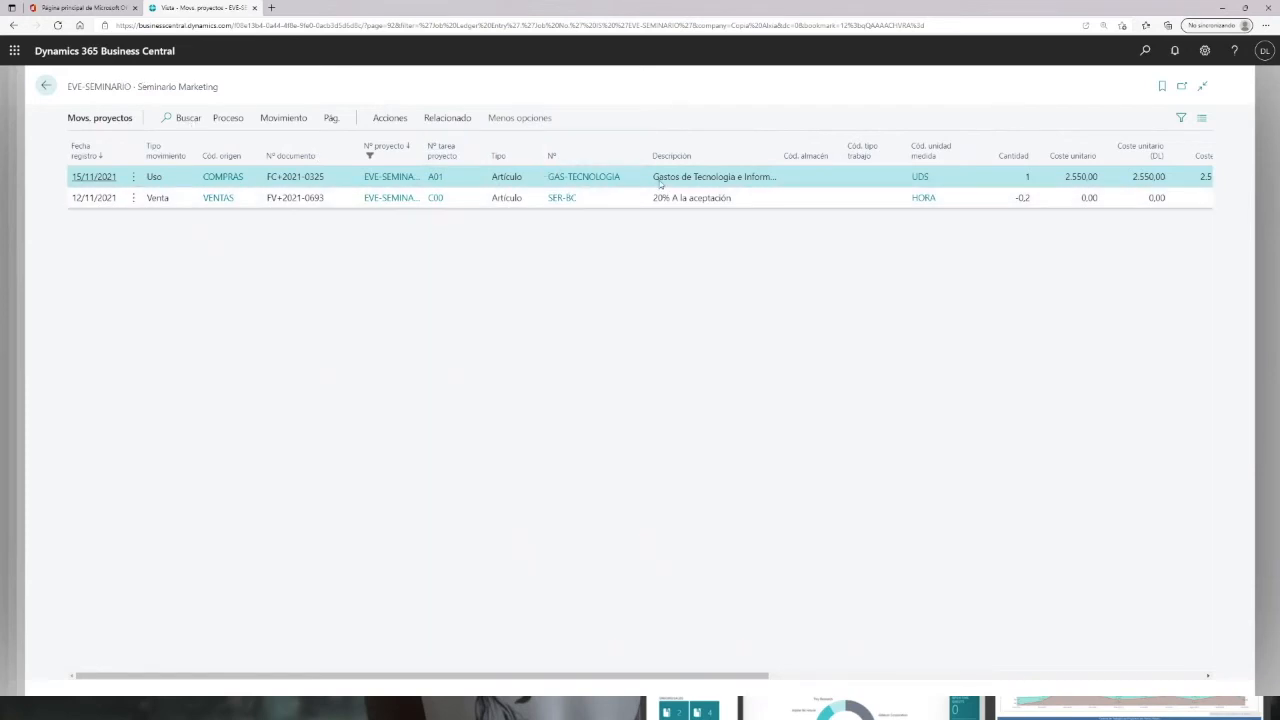
pyautogui.moveTo(504, 680); pyautogui.dragTo(776, 663)
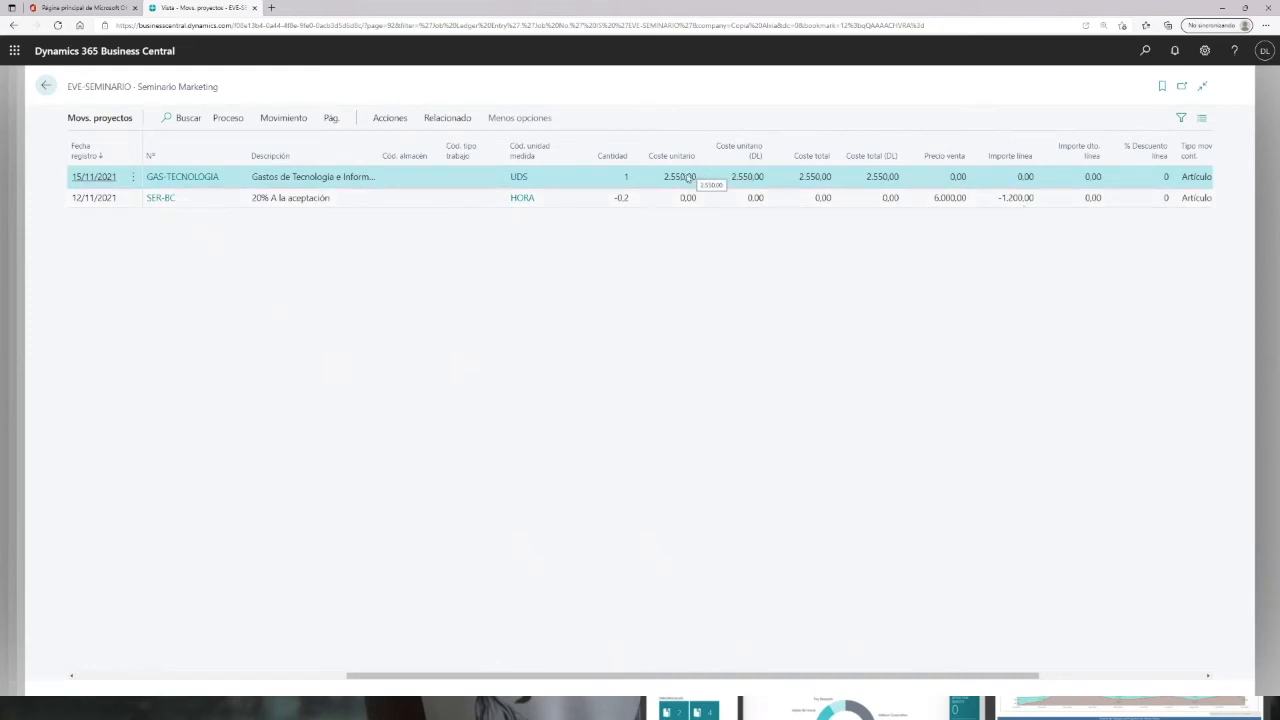
pyautogui.click(45, 86)
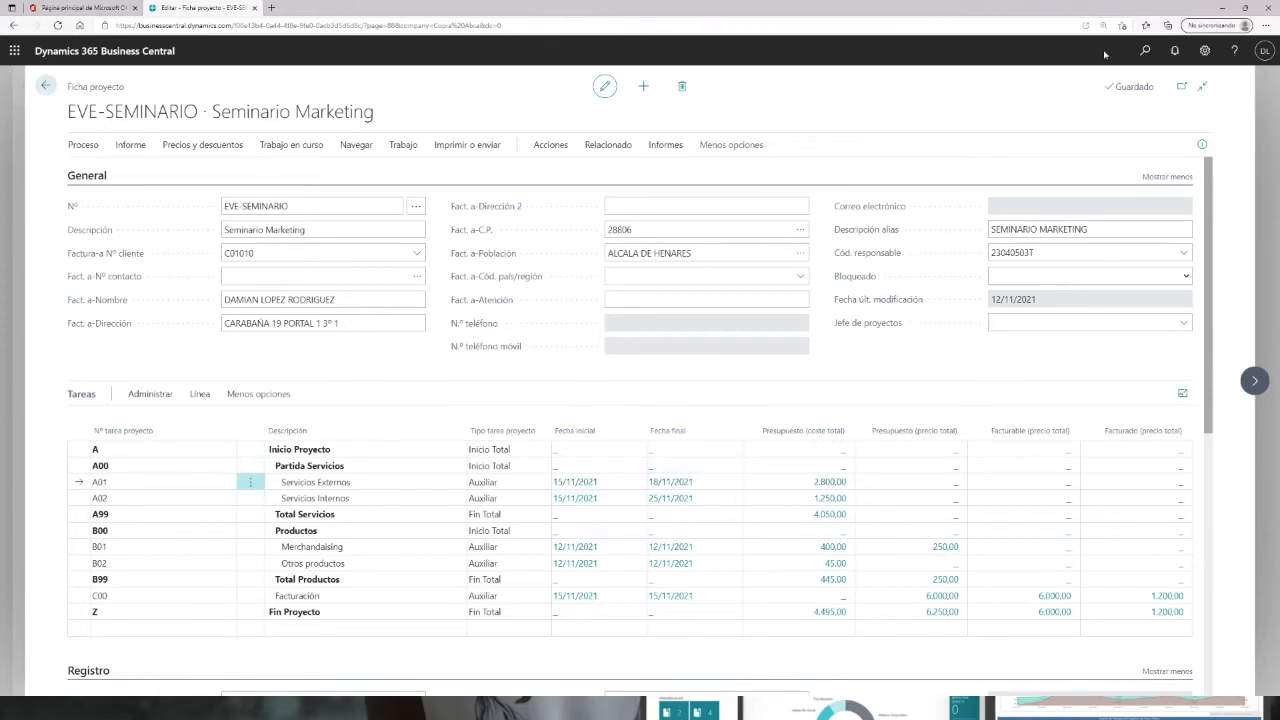
# Step: Create 4 weekly time sheets starting 15/11/2021 for one selected resource, without creating planning lines
pyautogui.click(1145, 50)
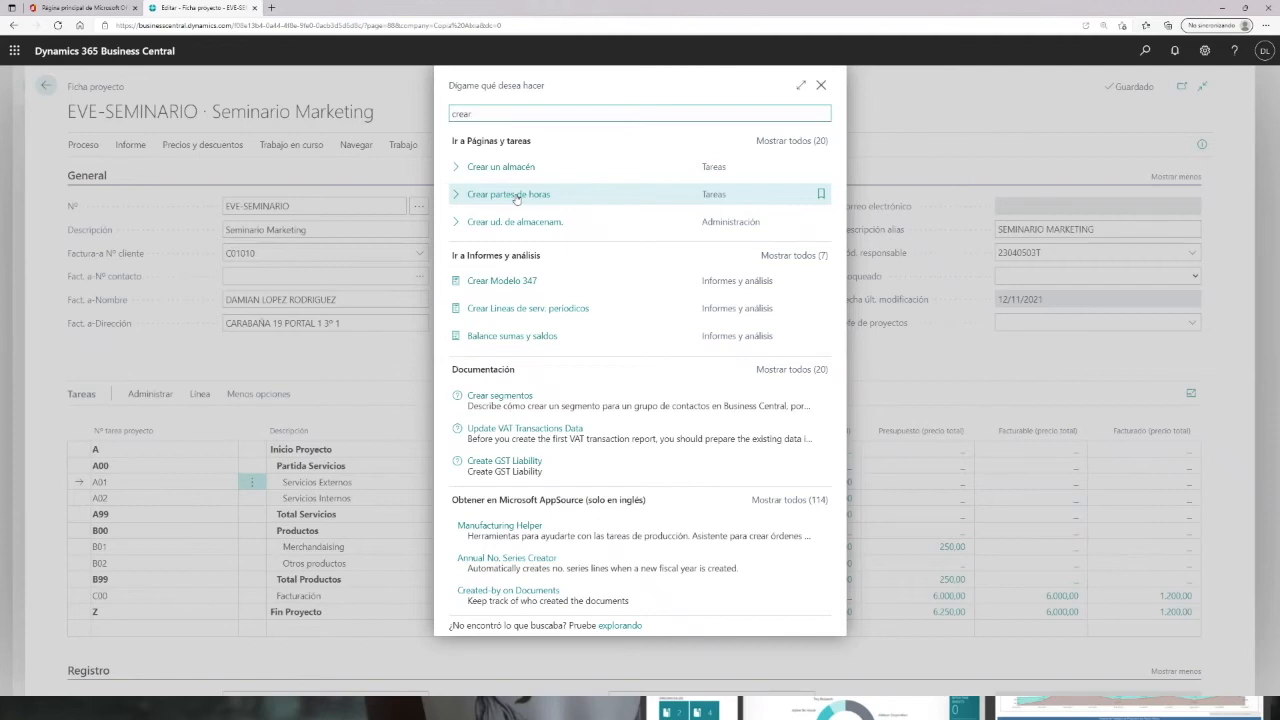
pyautogui.click(516, 196)
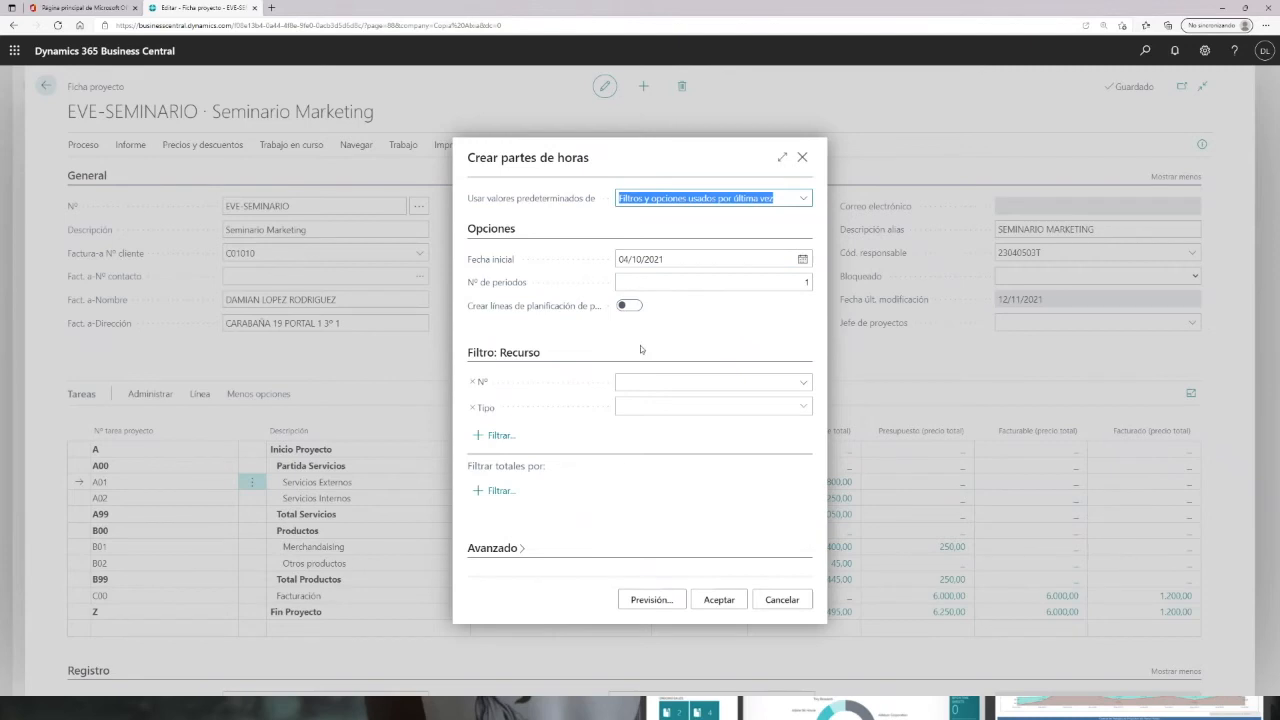
pyautogui.click(803, 382)
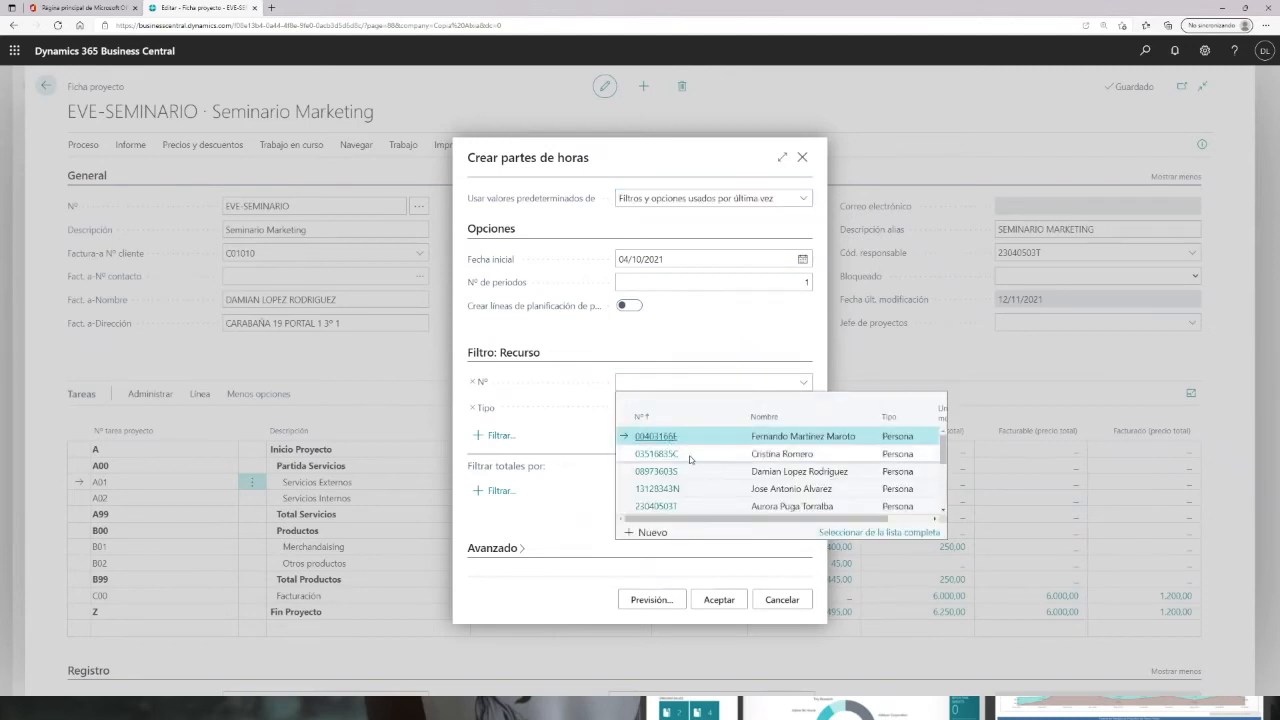
pyautogui.click(666, 470)
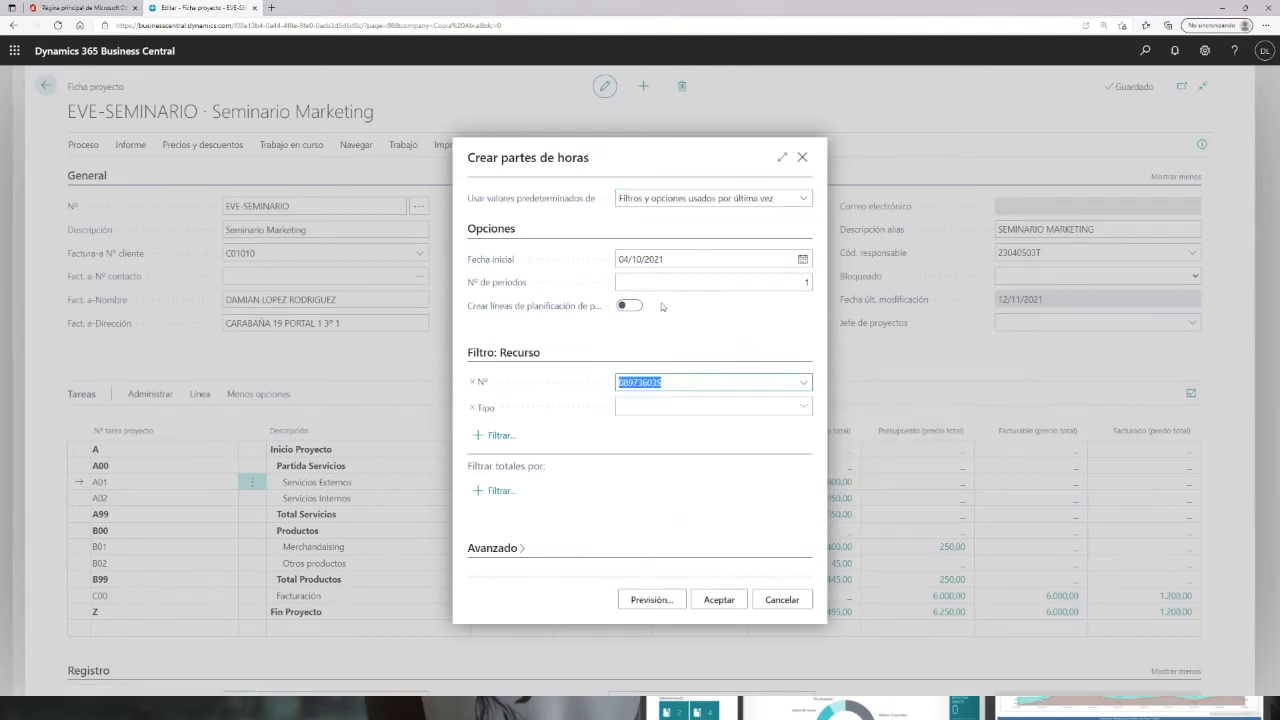
pyautogui.click(786, 283)
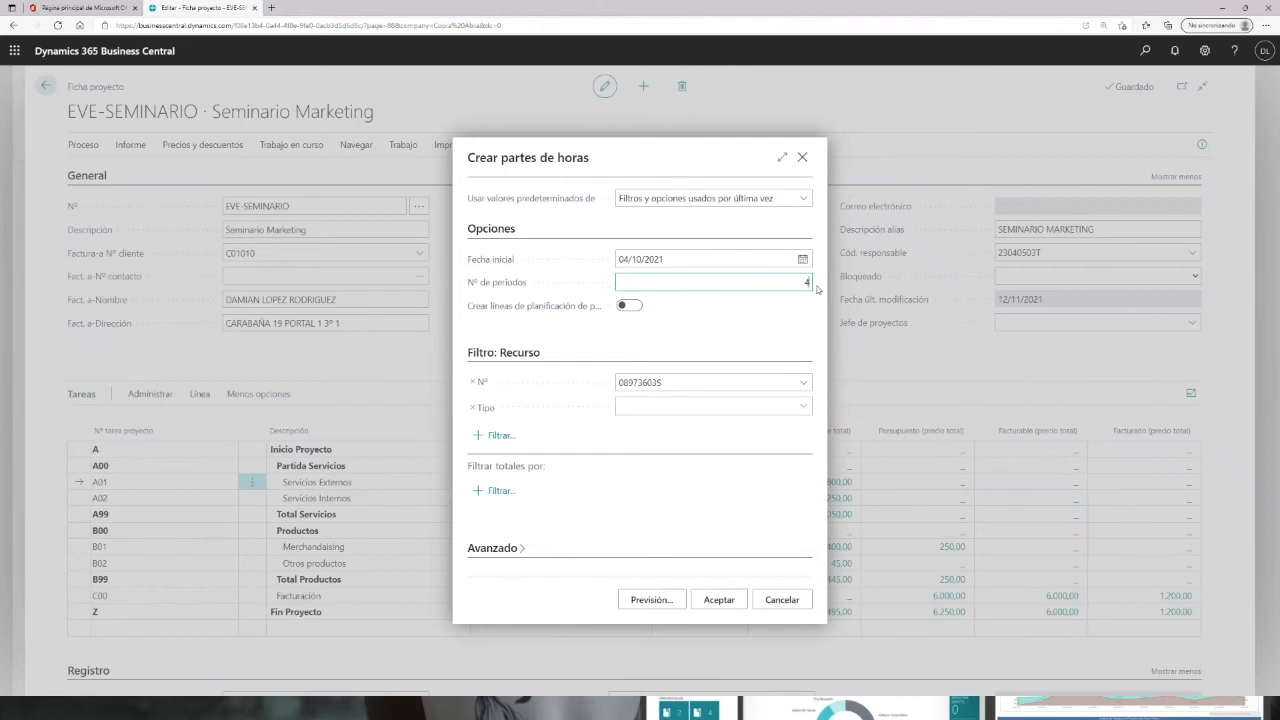
pyautogui.write('4')
pyautogui.click(700, 259)
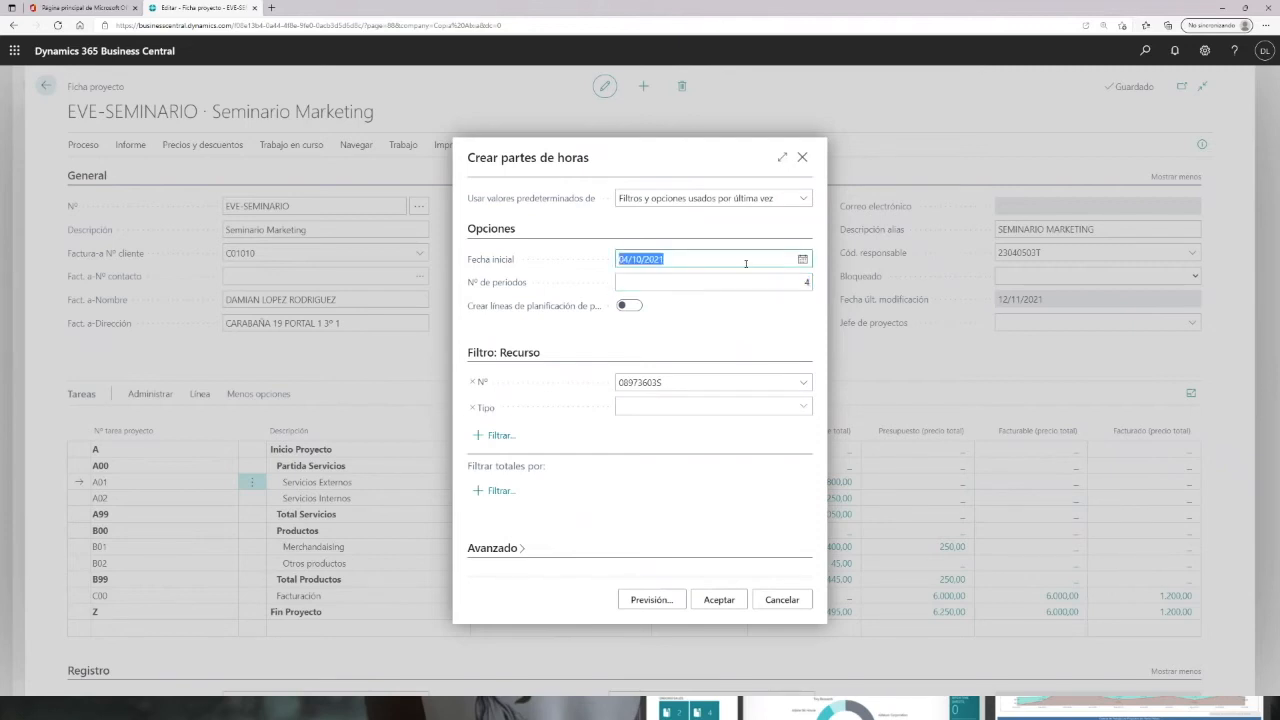
pyautogui.click(802, 260)
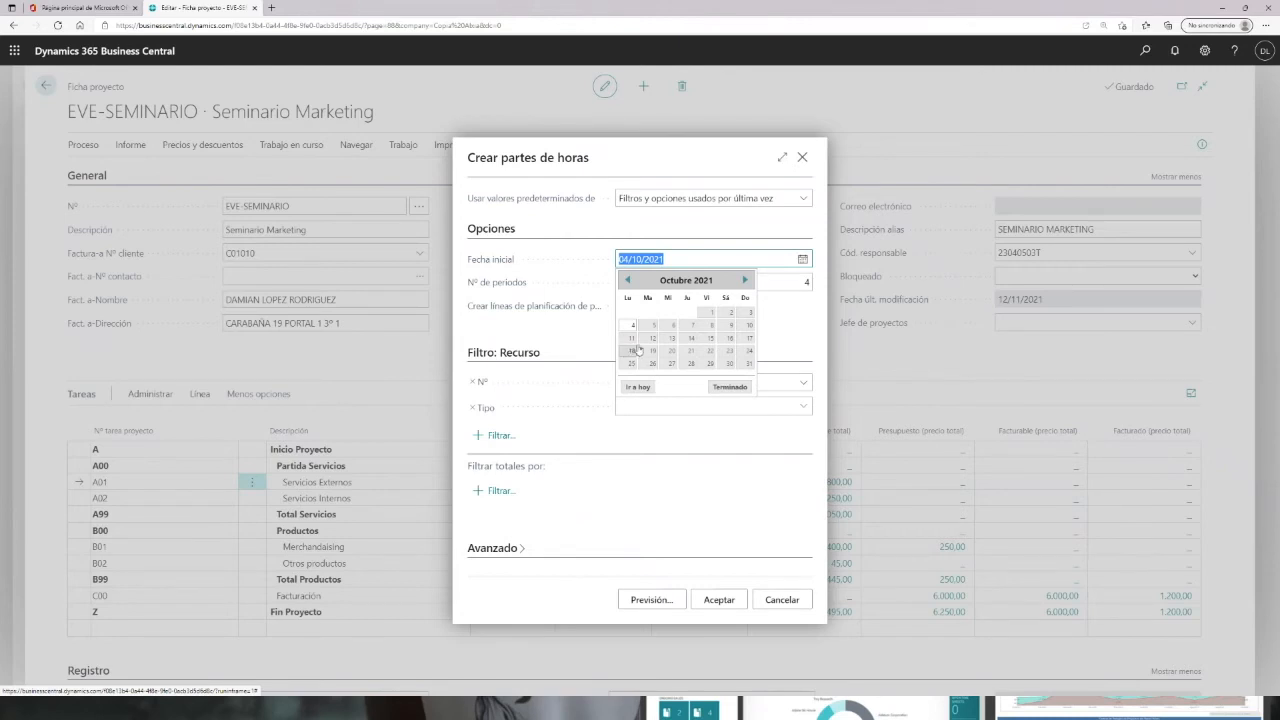
pyautogui.click(745, 282)
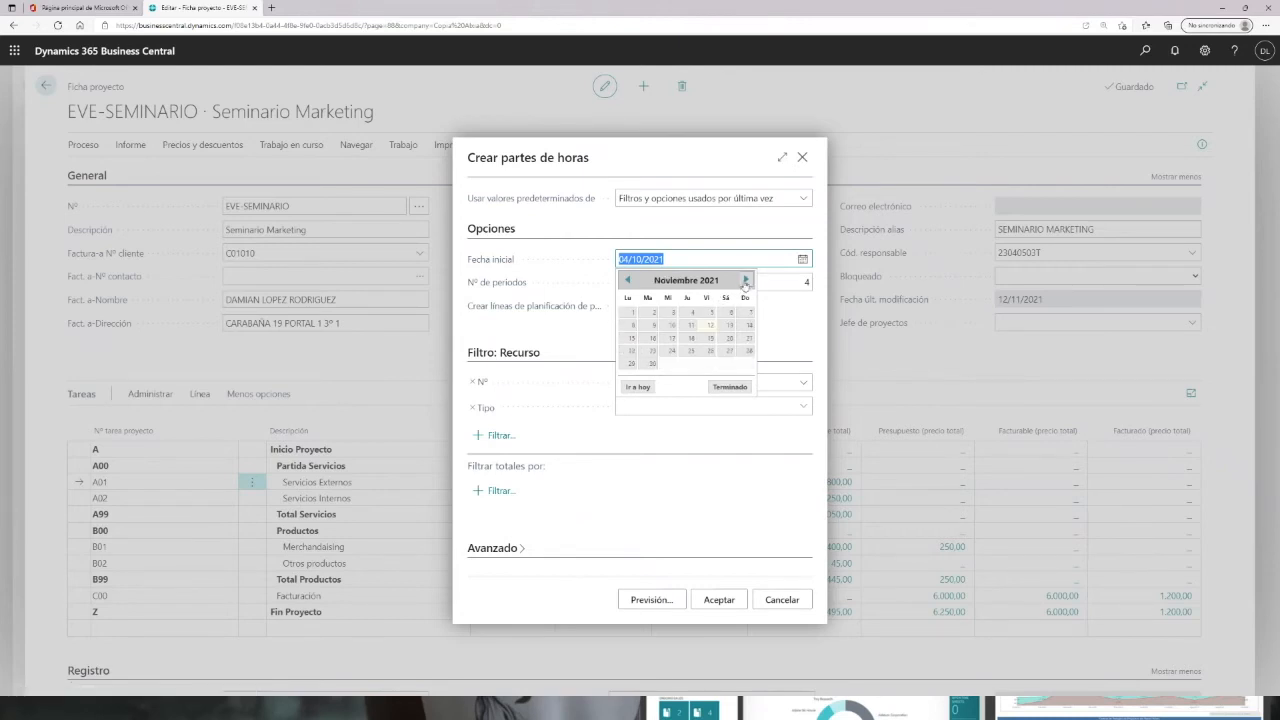
pyautogui.click(631, 338)
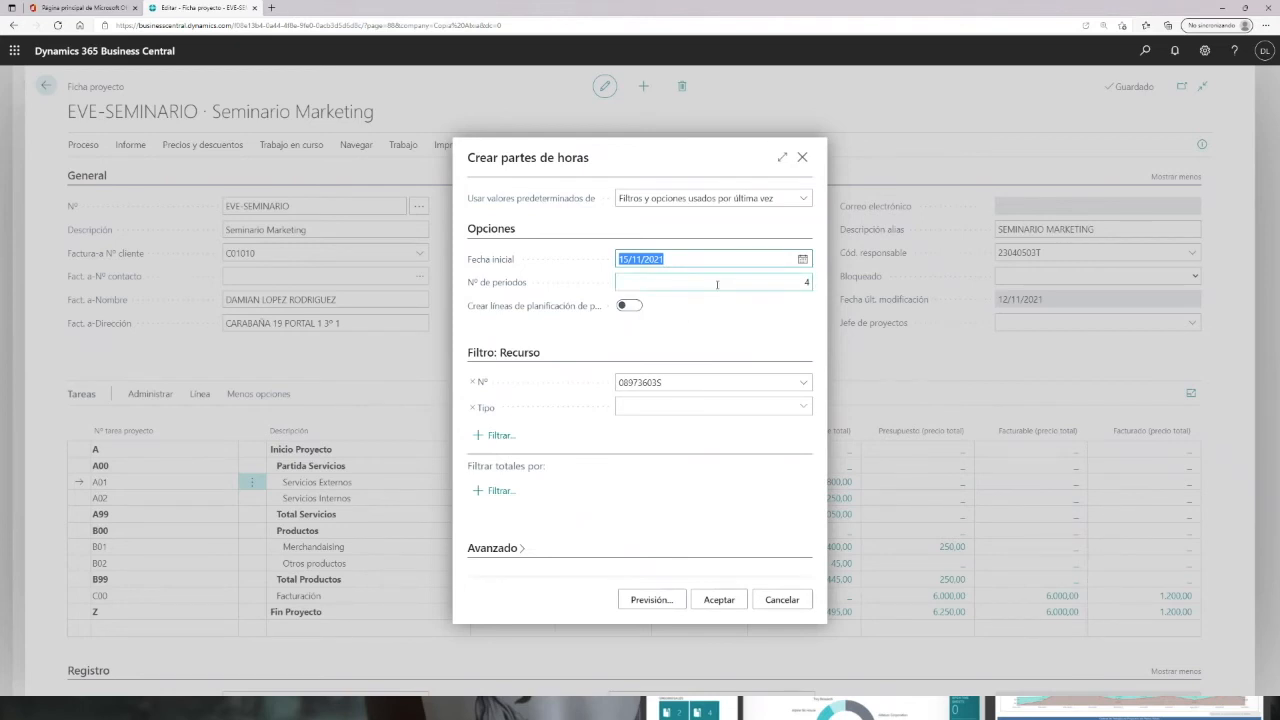
pyautogui.click(716, 601)
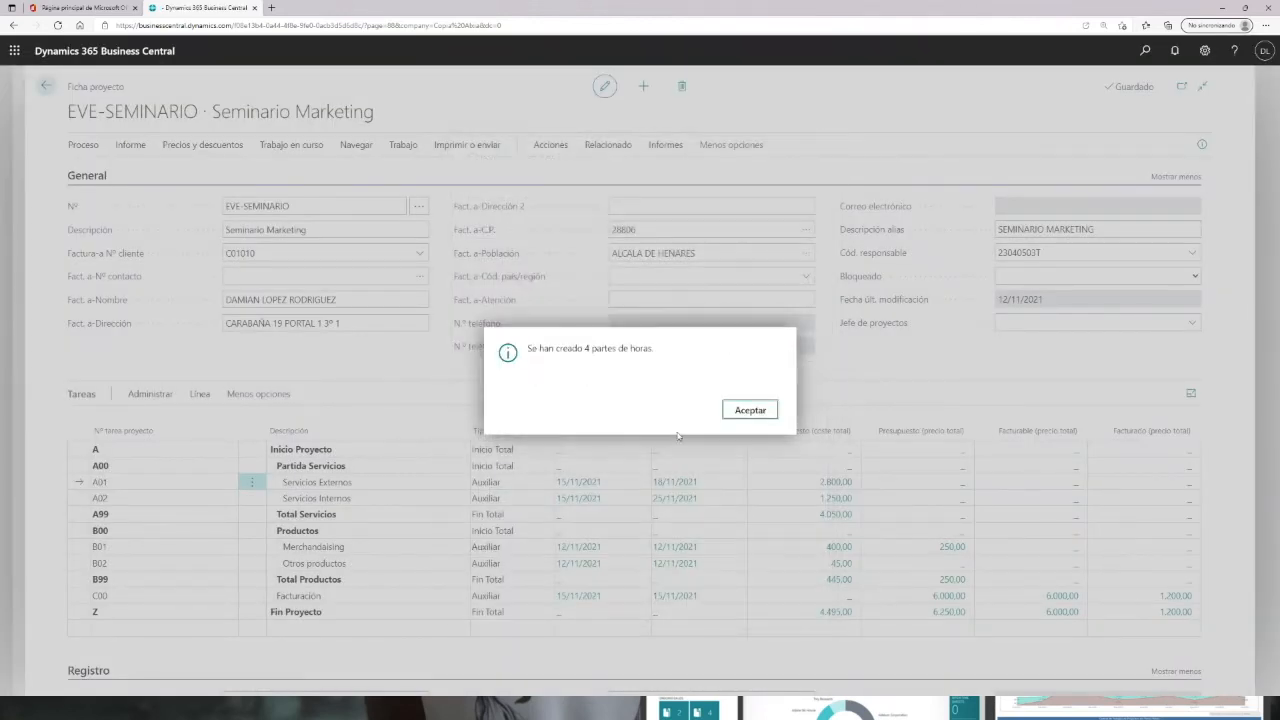
pyautogui.click(760, 412)
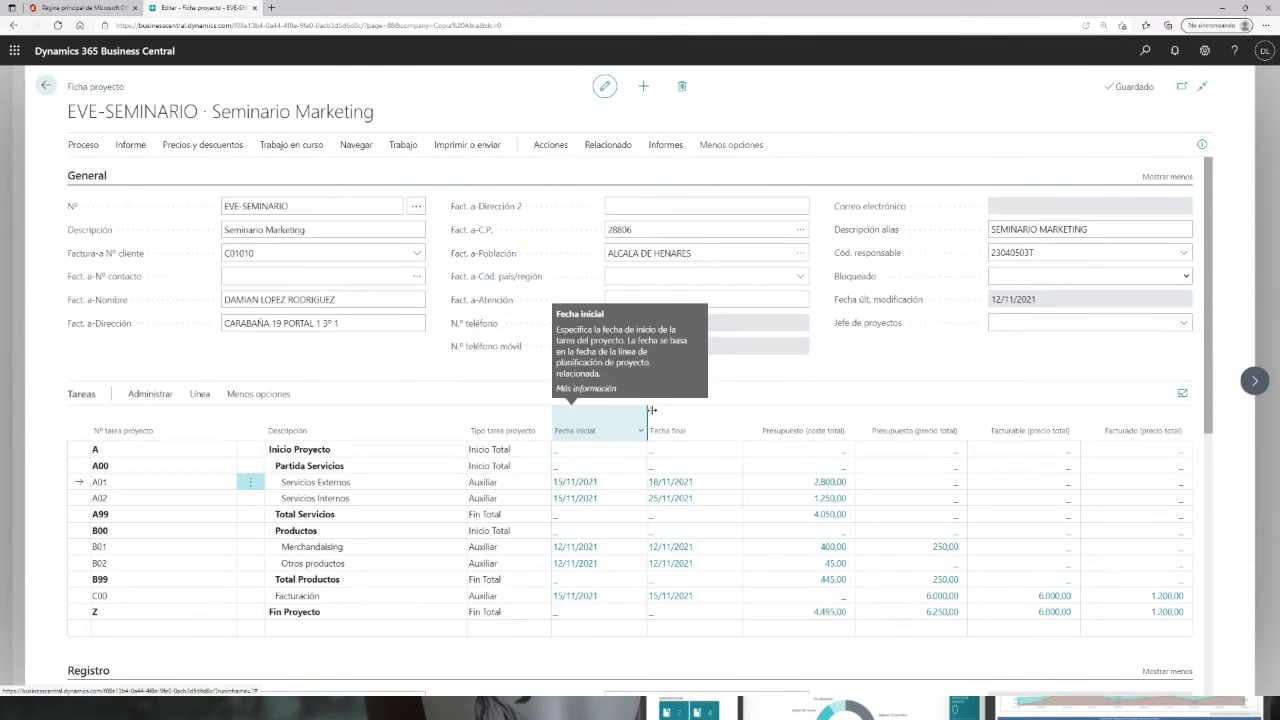
# Step: Open the time sheets list and filter it by the same resource's number
pyautogui.click(1145, 50)
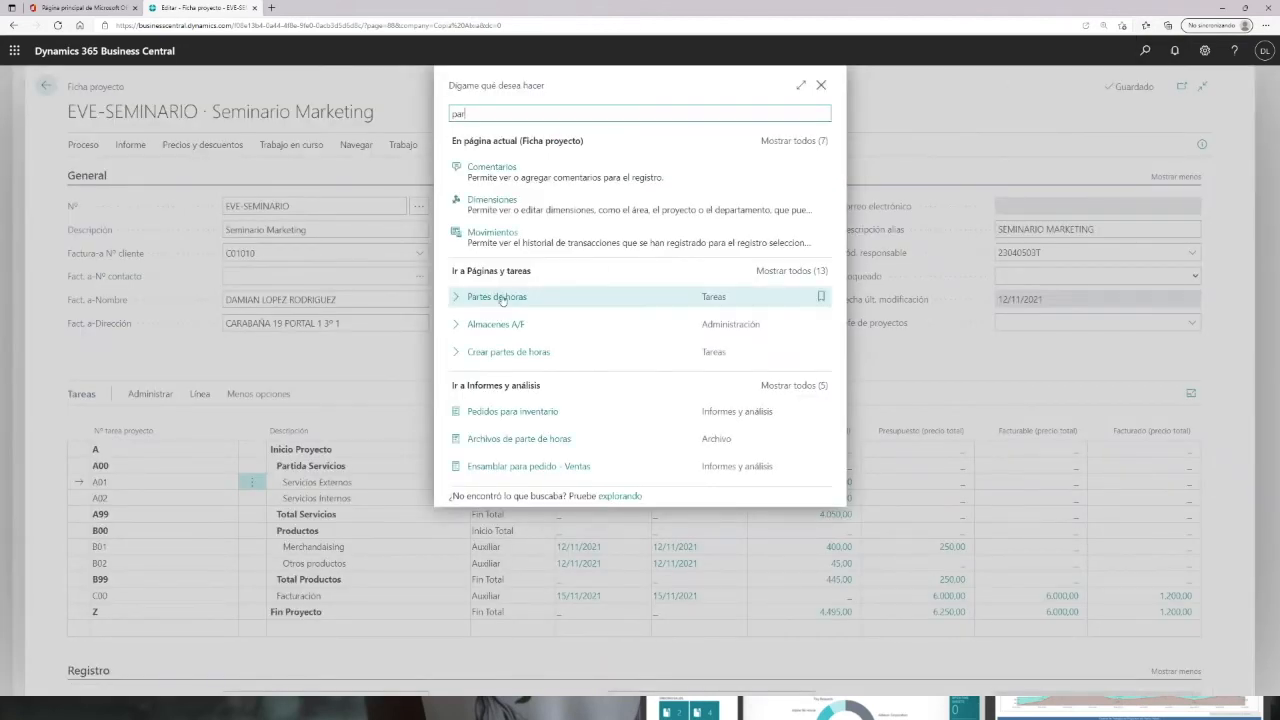
pyautogui.click(501, 298)
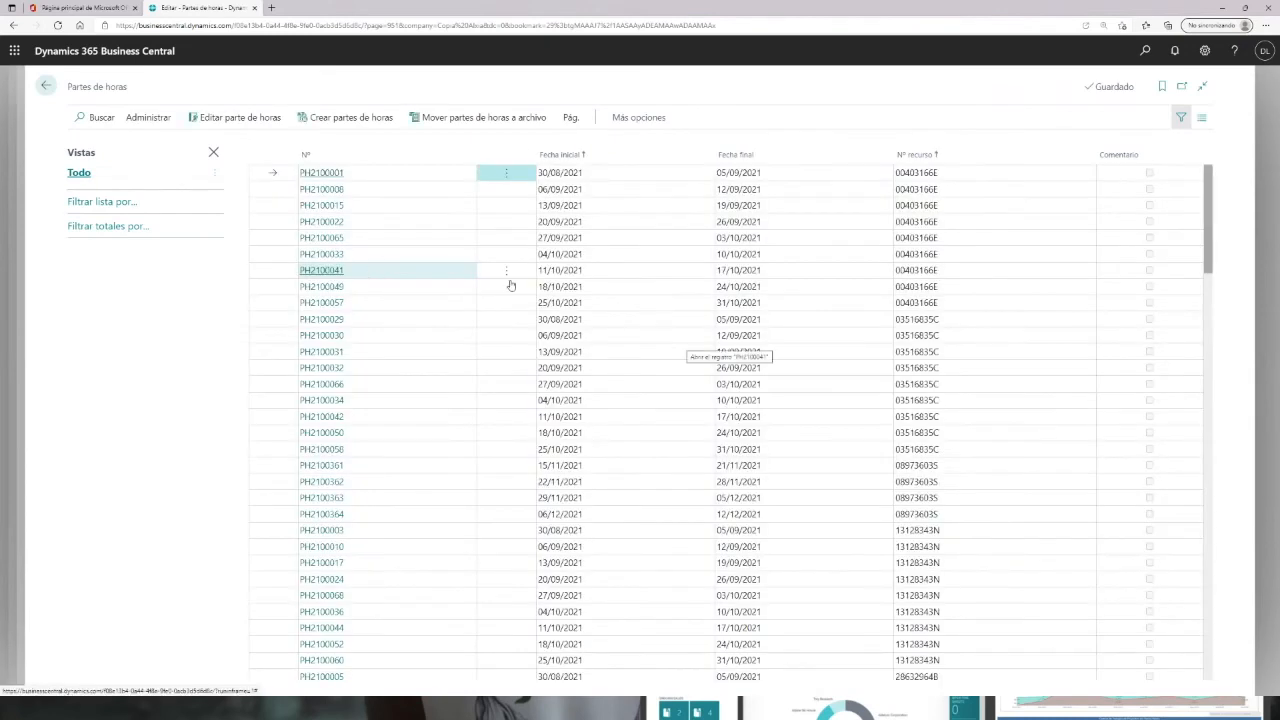
pyautogui.scroll(-1, 395, 305)
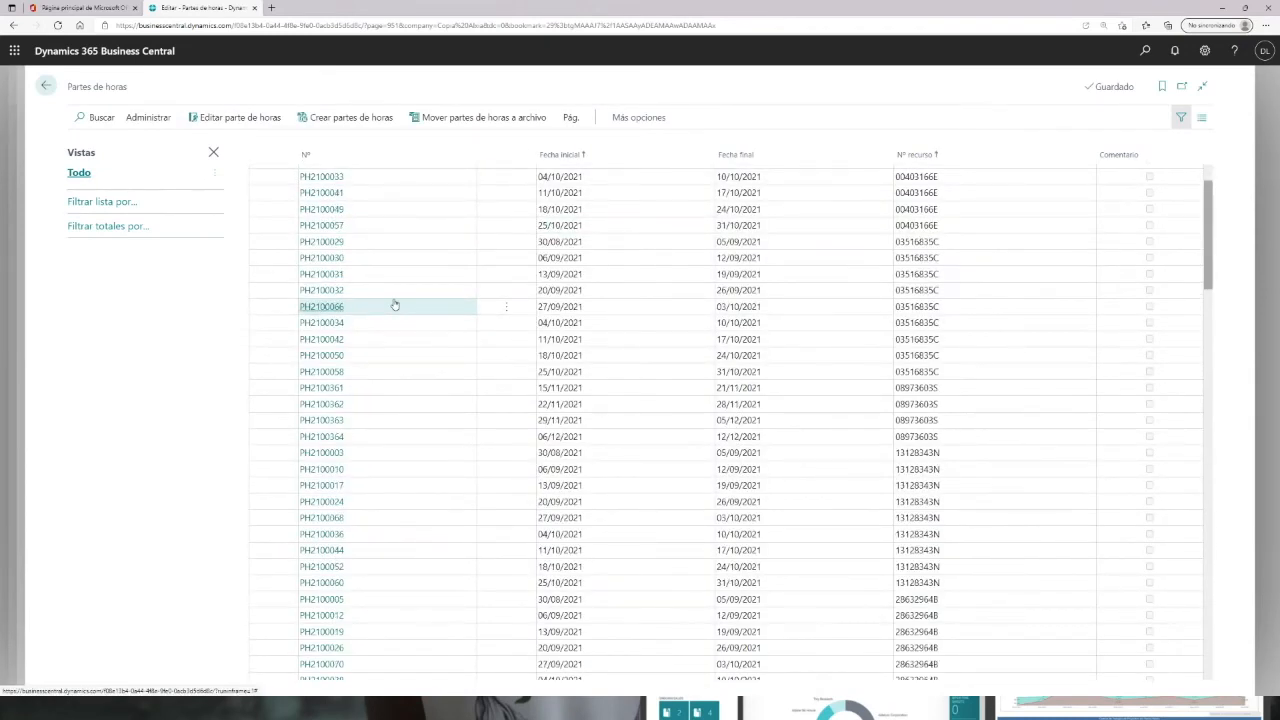
pyautogui.scroll(-5, 395, 305)
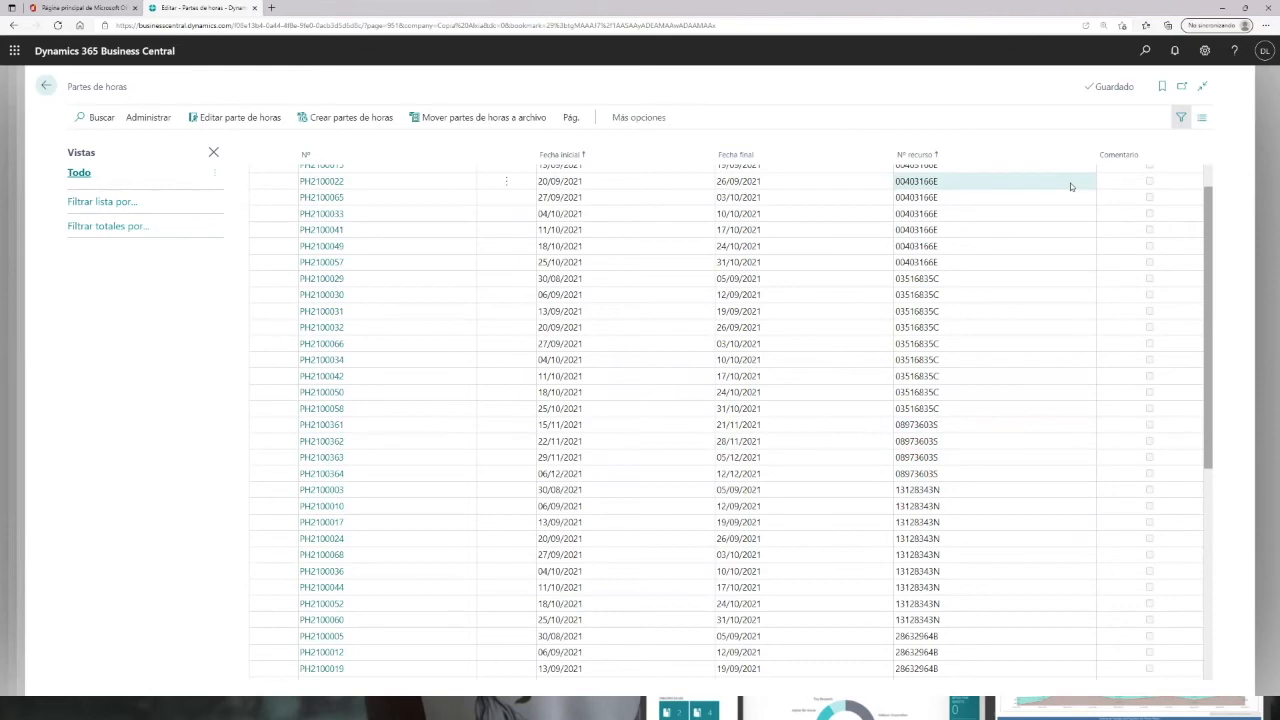
pyautogui.click(1086, 157)
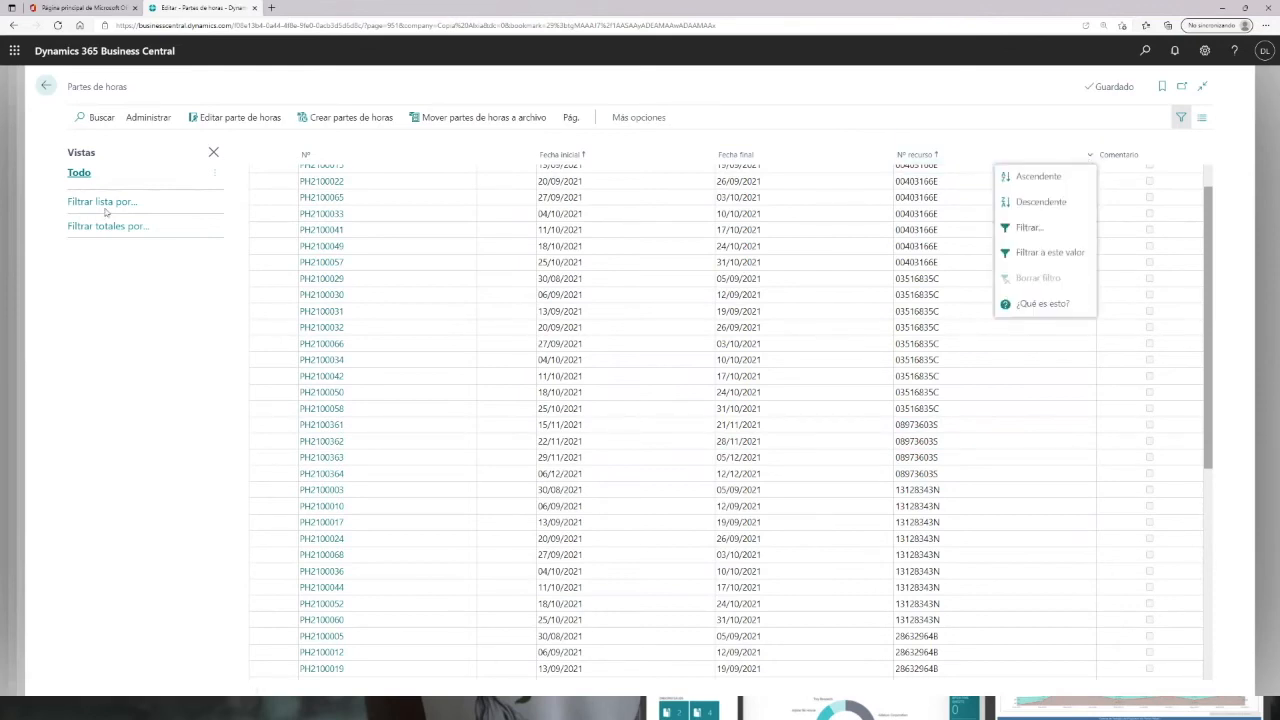
pyautogui.click(74, 205)
pyautogui.click(74, 205)
pyautogui.click(92, 226)
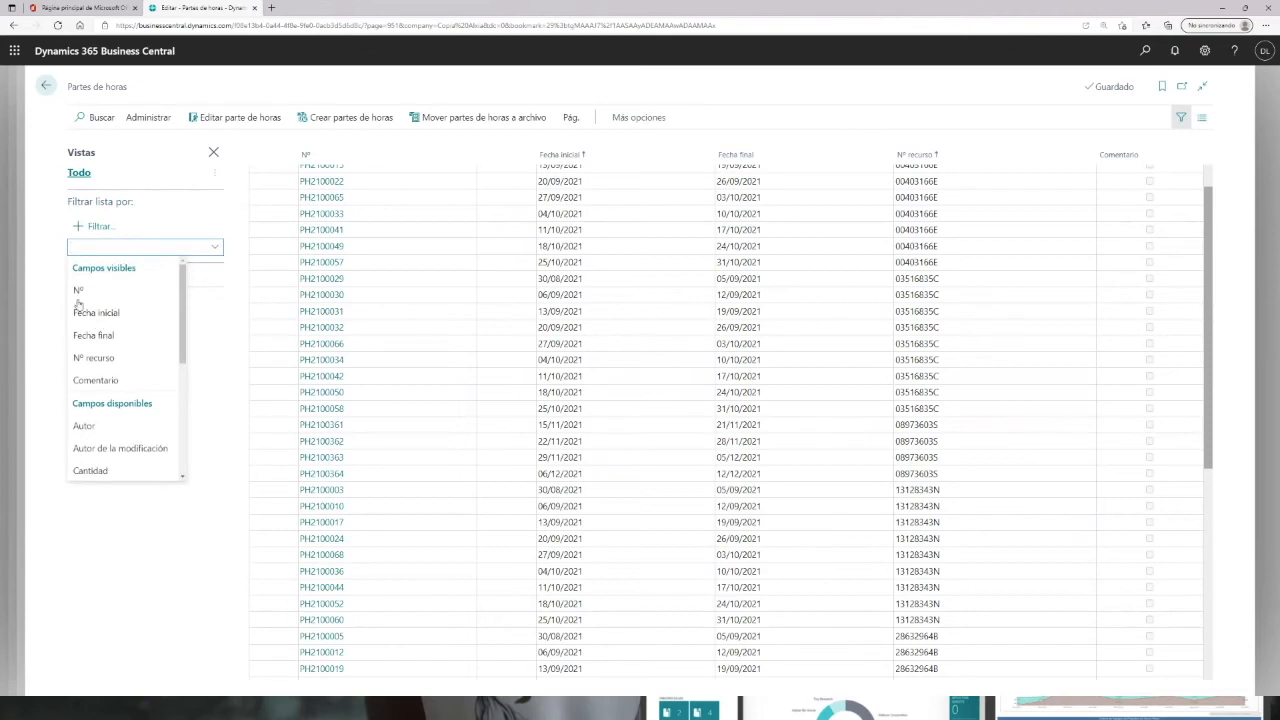
pyautogui.click(94, 359)
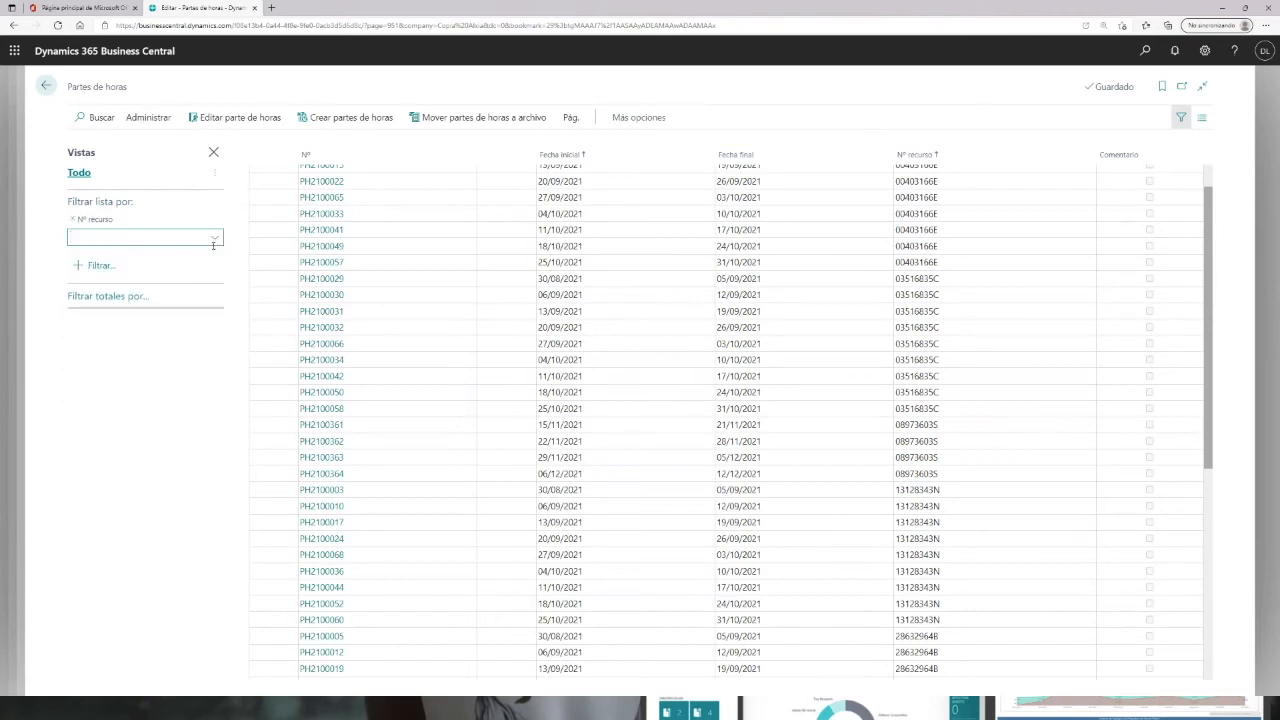
pyautogui.click(214, 238)
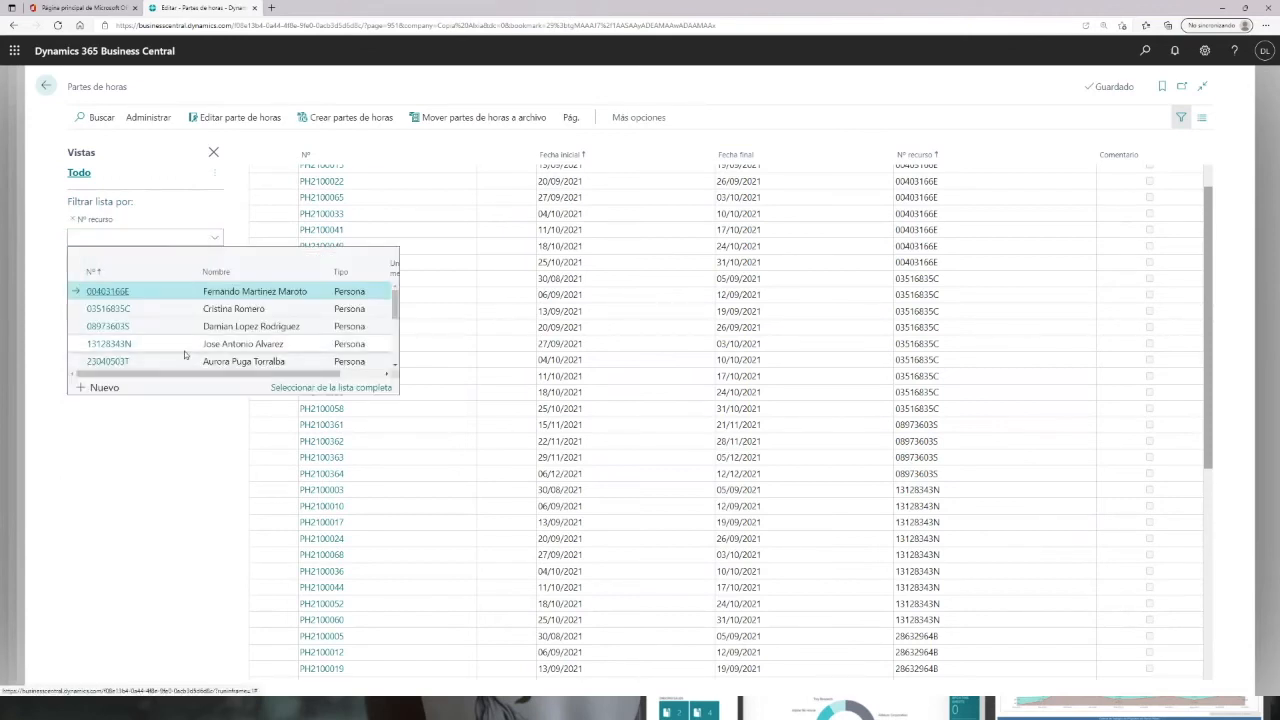
pyautogui.click(105, 328)
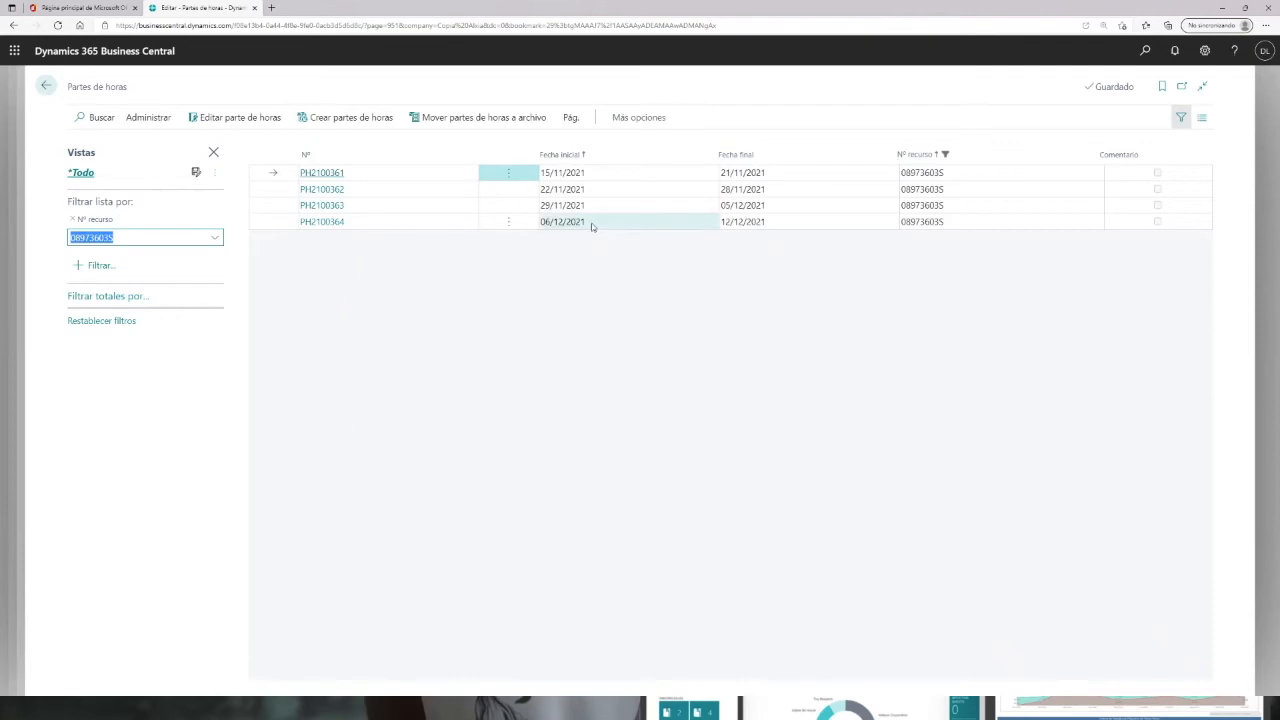
# Step: Open time sheet PH2100361 and set its first line's type to Proyecto
pyautogui.click(321, 172)
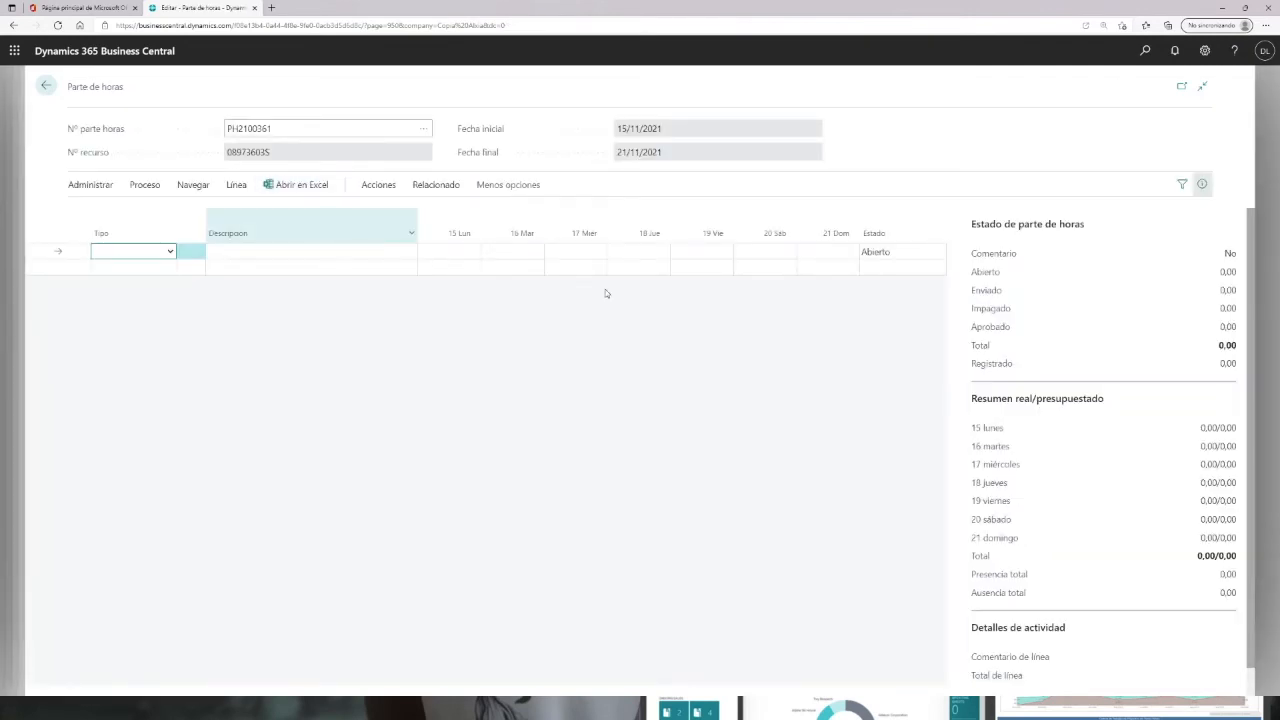
pyautogui.click(171, 252)
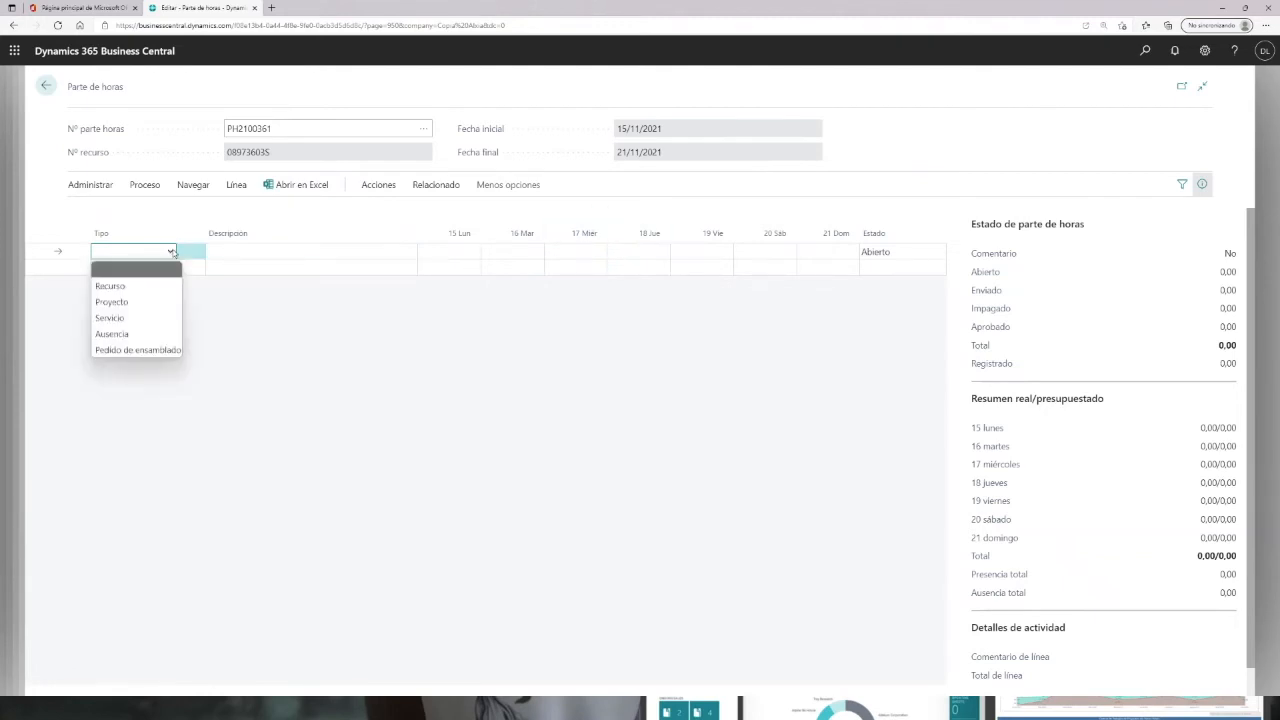
pyautogui.click(117, 302)
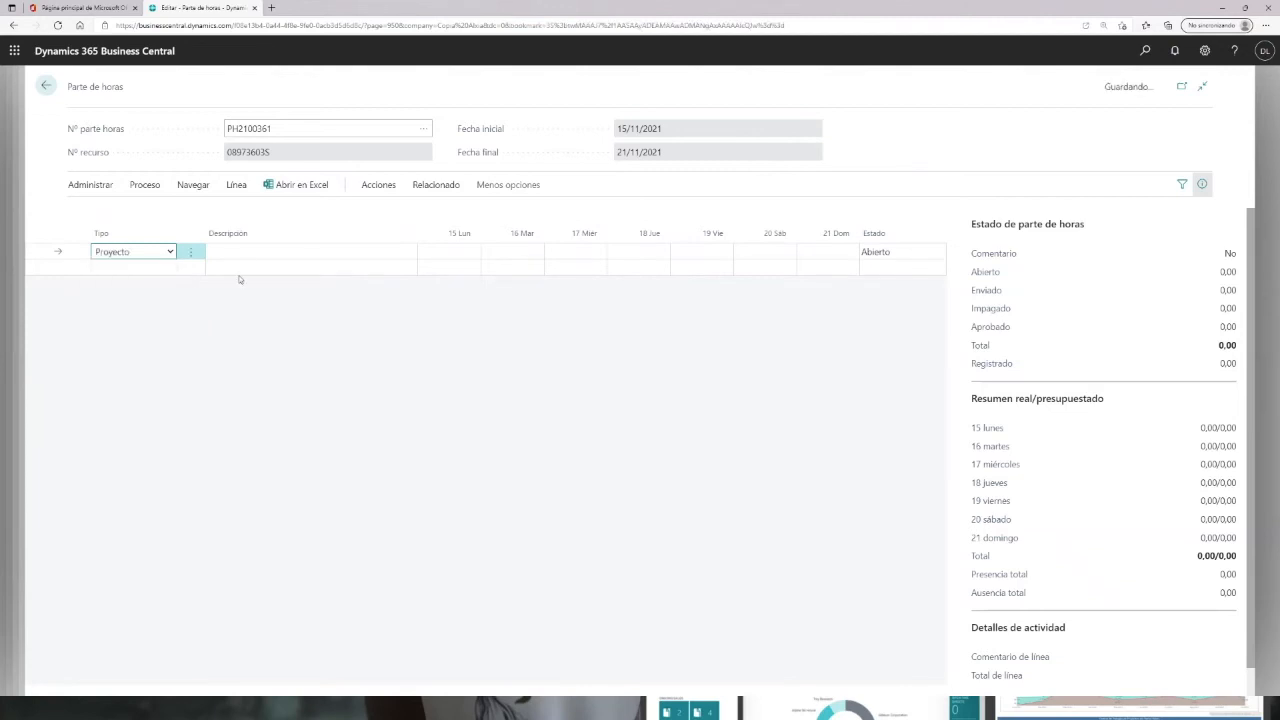
# Step: Open the first time sheet line's project details and select project EVE-SEMINARIO with task A02
pyautogui.click(245, 252)
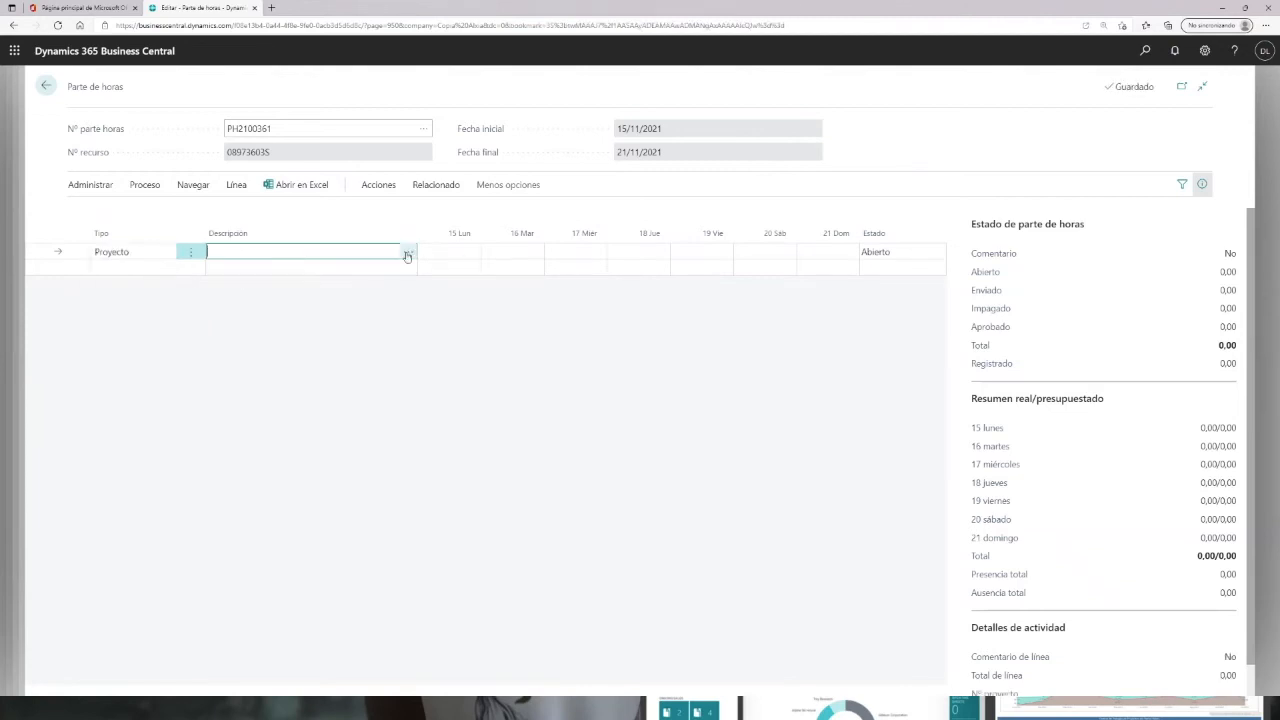
pyautogui.click(407, 255)
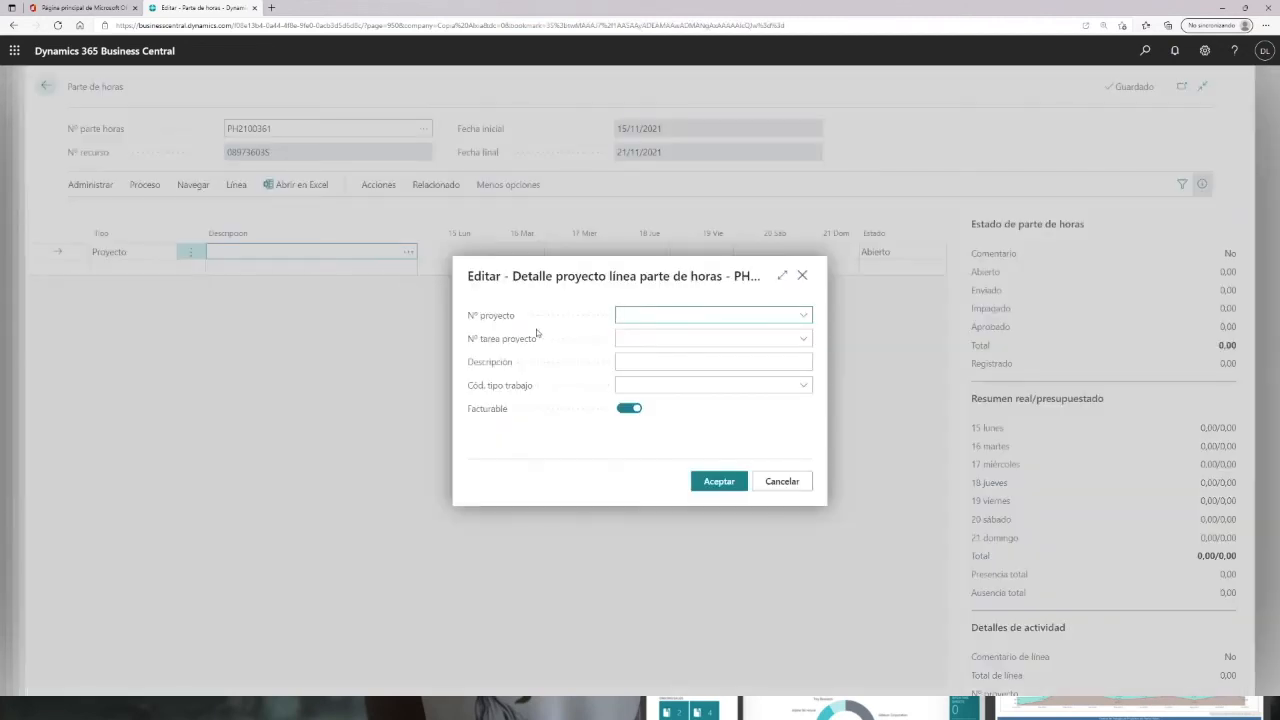
pyautogui.click(804, 316)
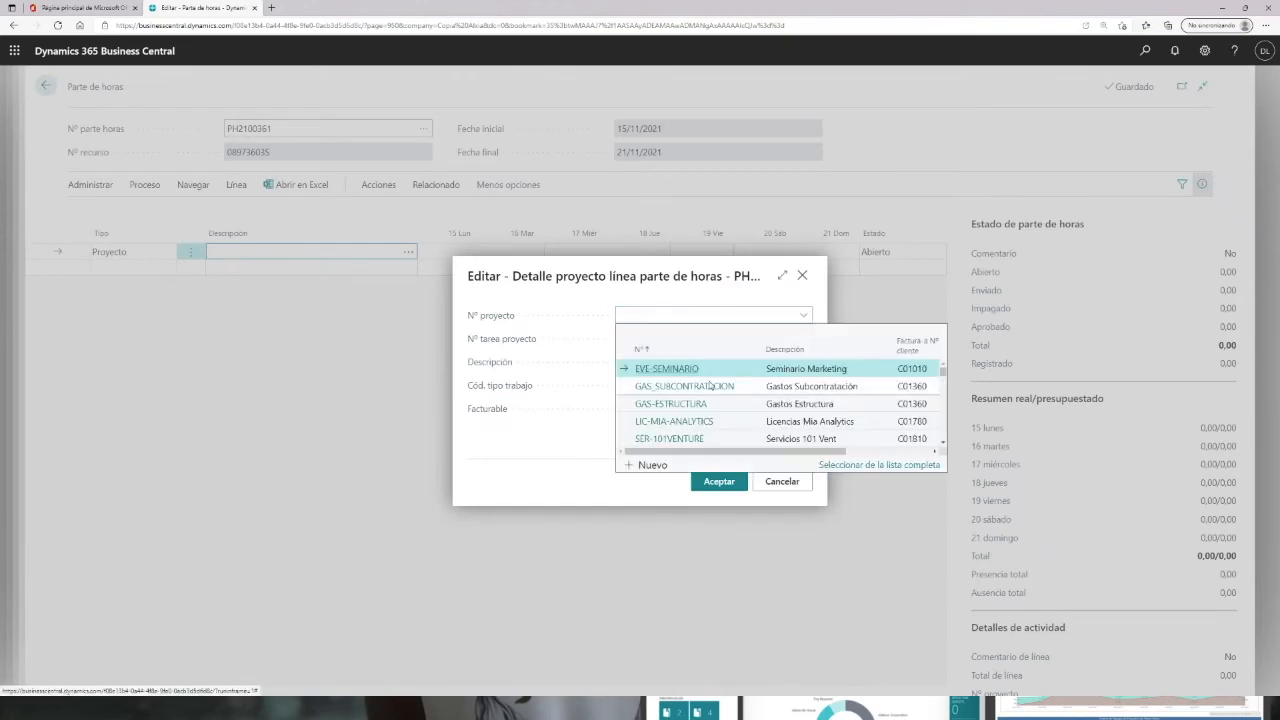
pyautogui.click(686, 373)
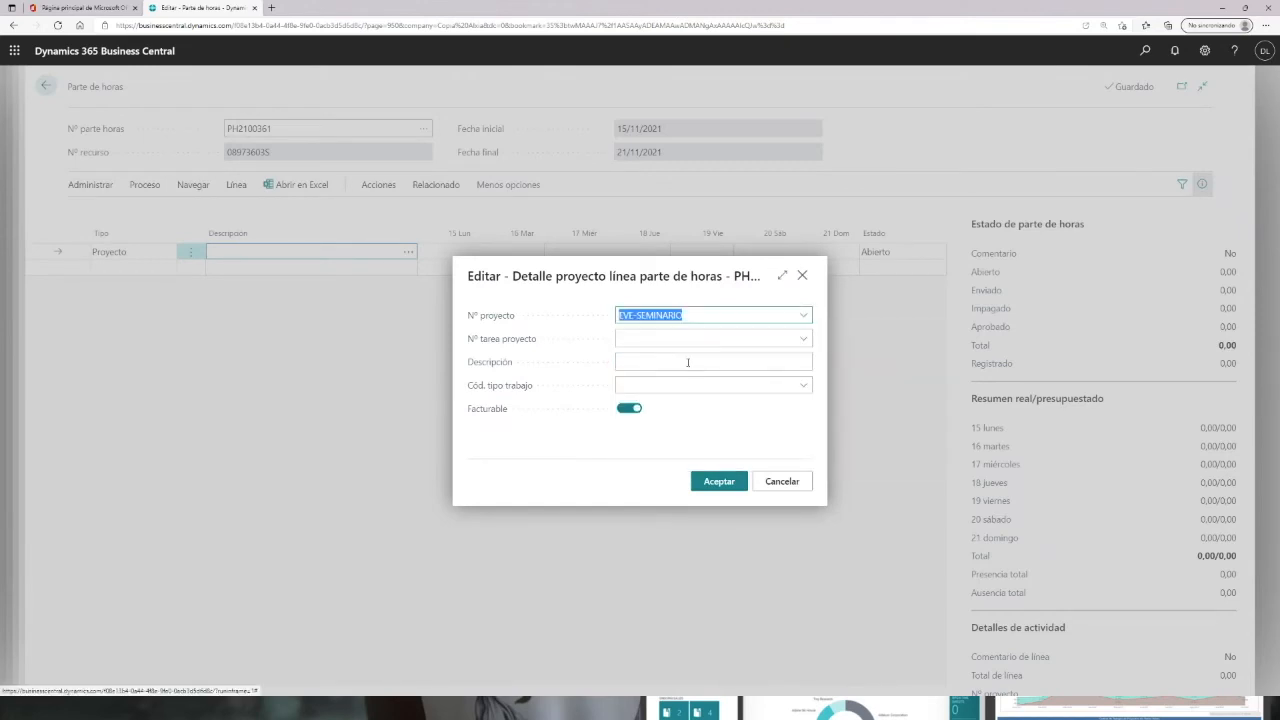
pyautogui.click(806, 340)
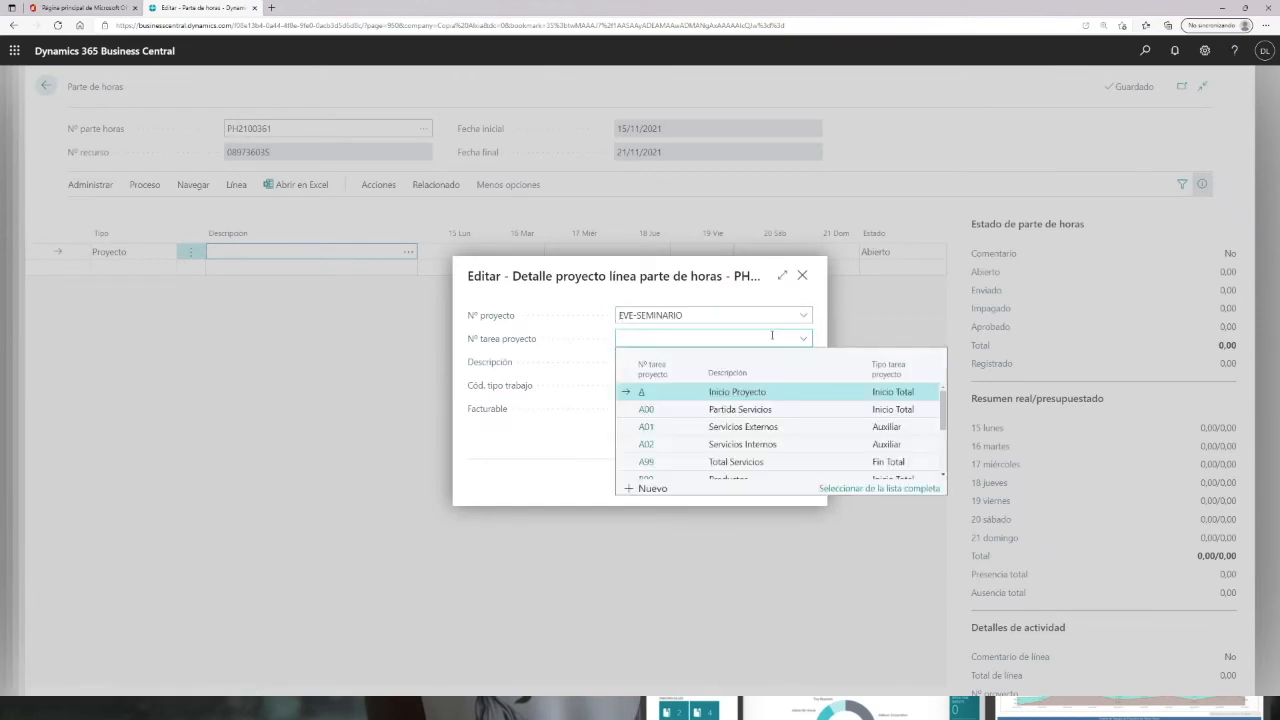
pyautogui.click(647, 444)
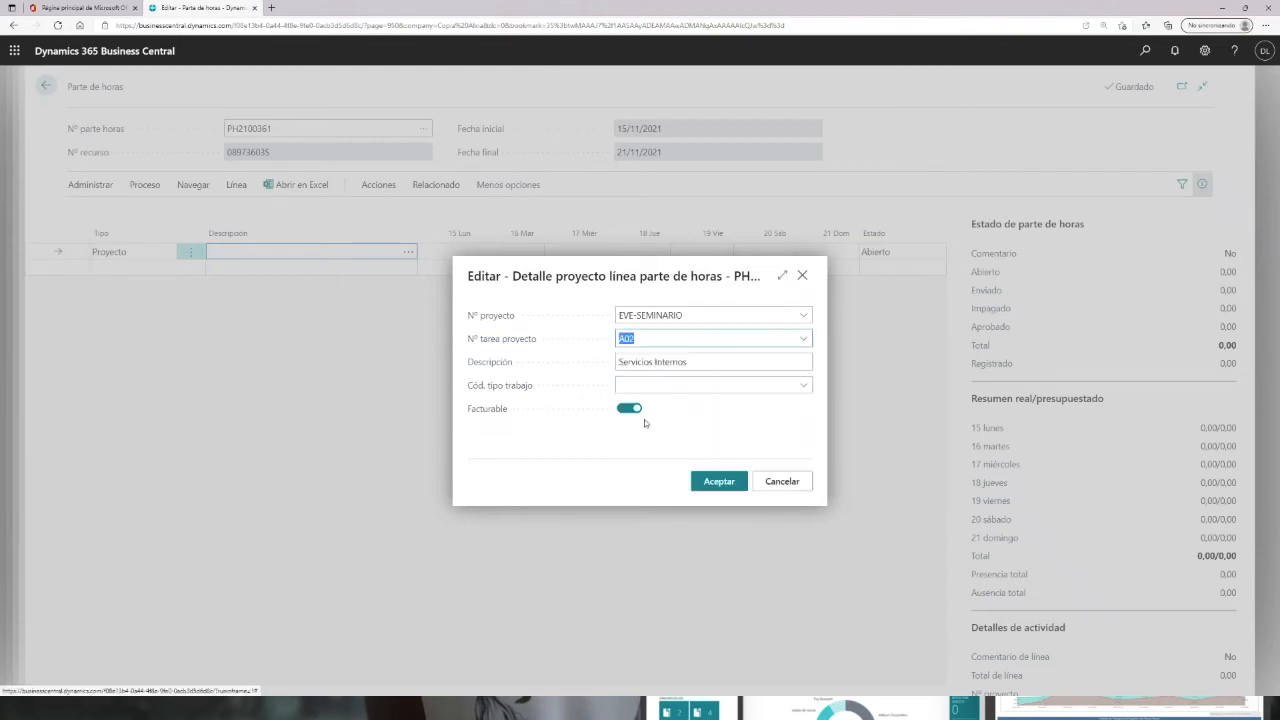
# Step: Set the line's description to "Preparando sala", make it non-billable, and accept the details
pyautogui.click(714, 362)
pyautogui.click(712, 360)
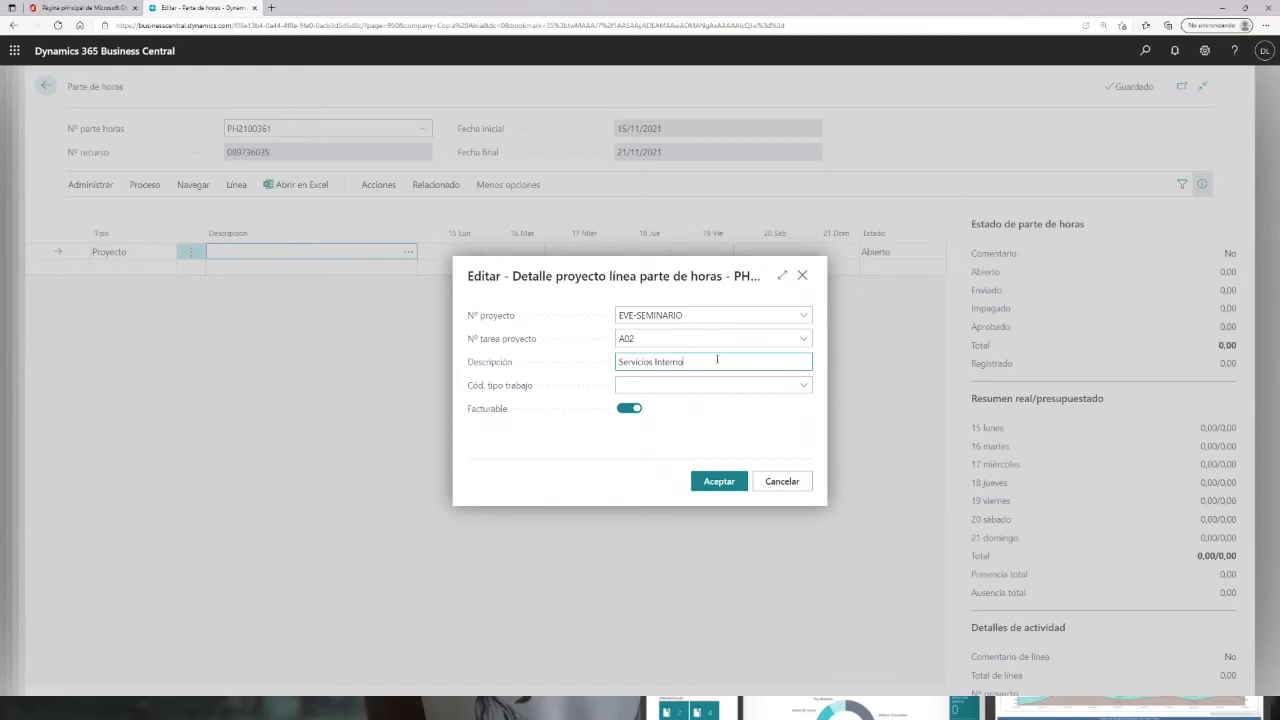
pyautogui.hotkey('ctrl', 'a')
pyautogui.press('BackSpace')
pyautogui.write('Preparando sala')
pyautogui.press('Tab')
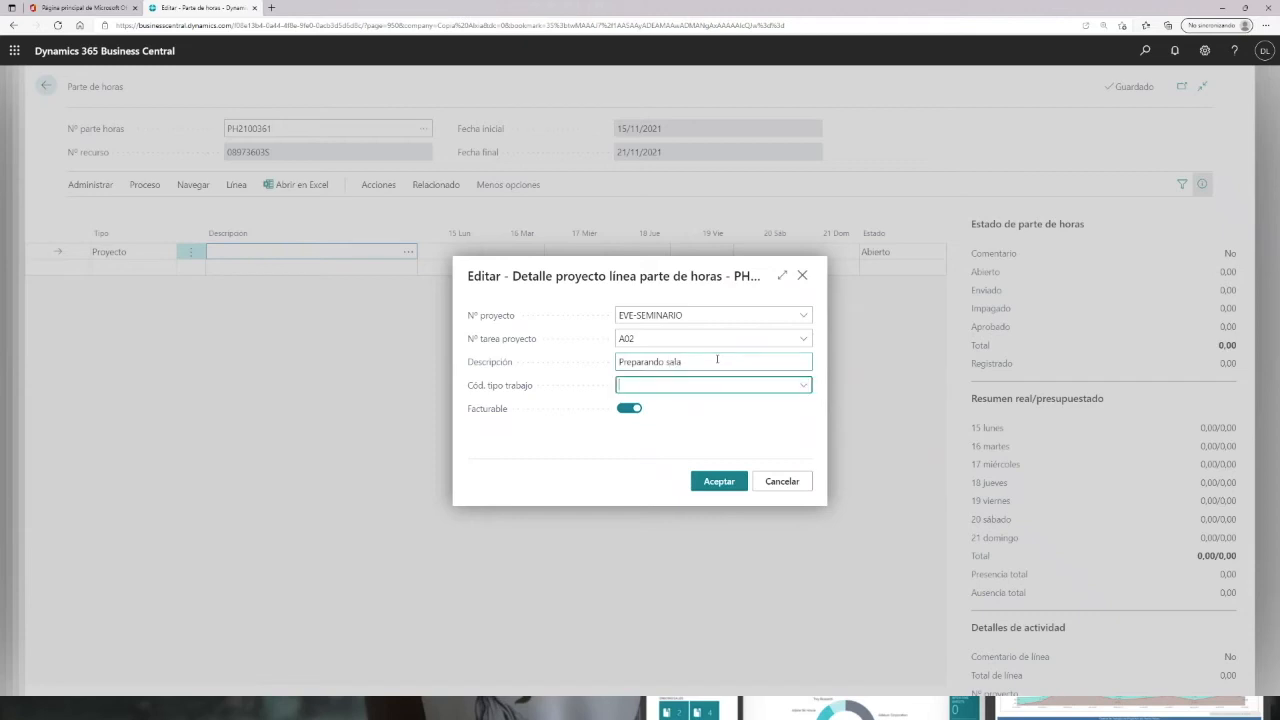
pyautogui.click(803, 385)
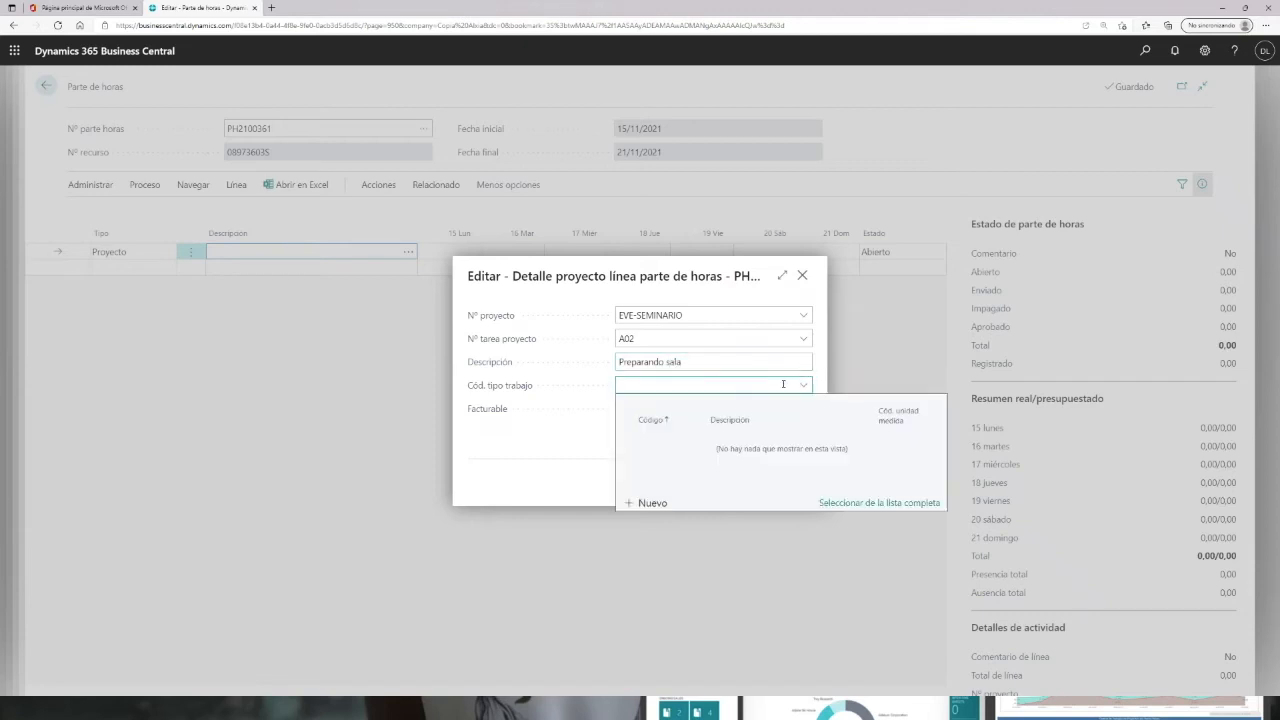
pyautogui.click(738, 362)
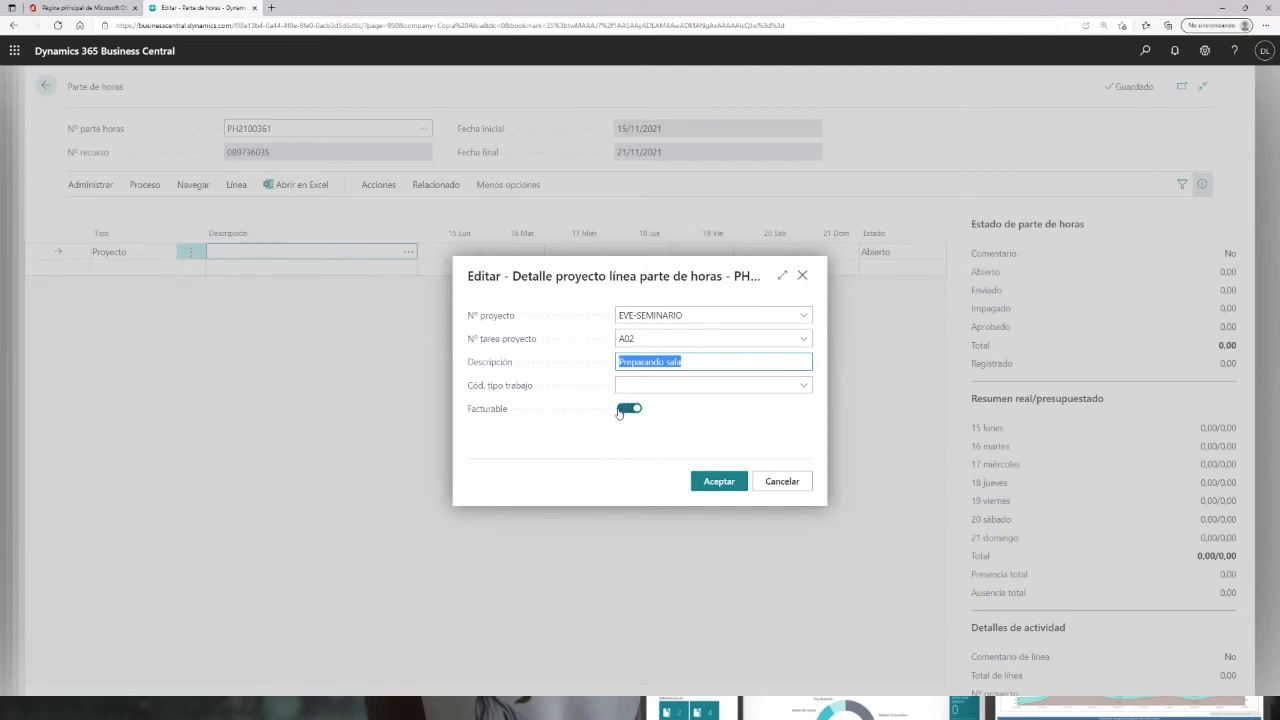
pyautogui.click(624, 410)
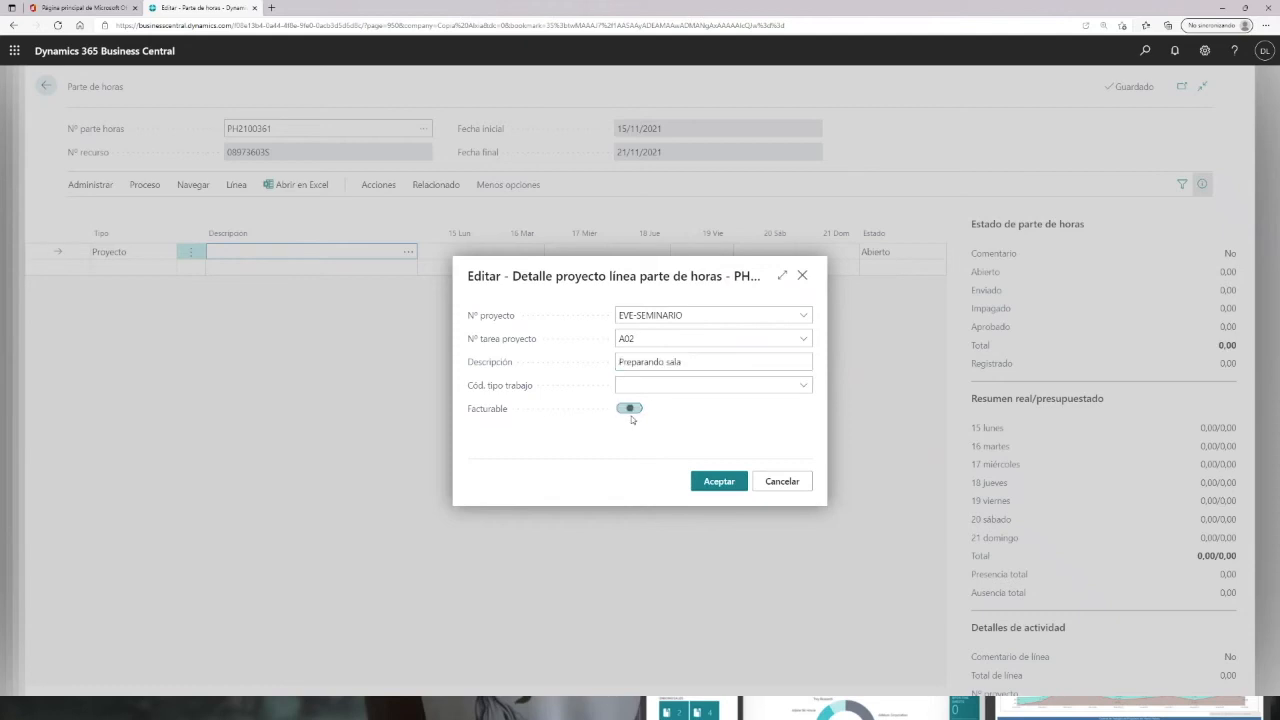
pyautogui.click(719, 482)
# Step: Enter hours on the first line: 3 on Monday 15, 1 on Tuesday 16, 4 on Wednesday 17, 5 on Friday 19
pyautogui.click(460, 251)
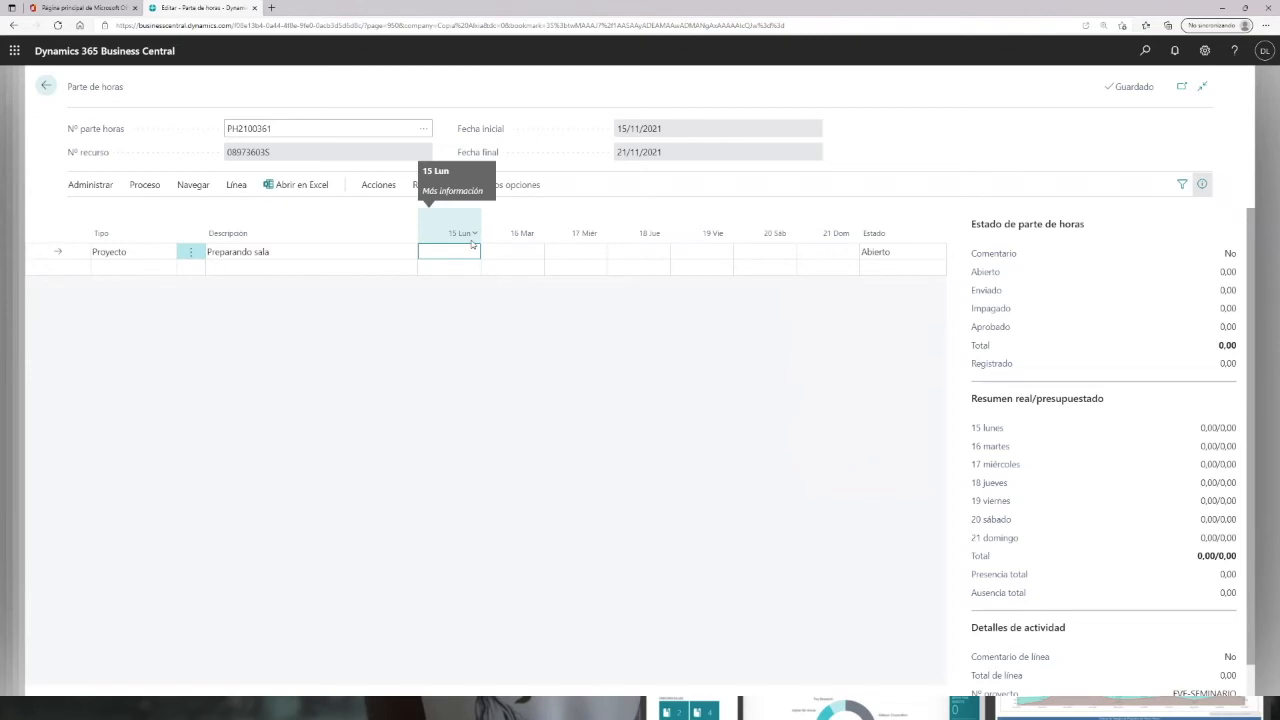
pyautogui.write('3')
pyautogui.press('Tab')
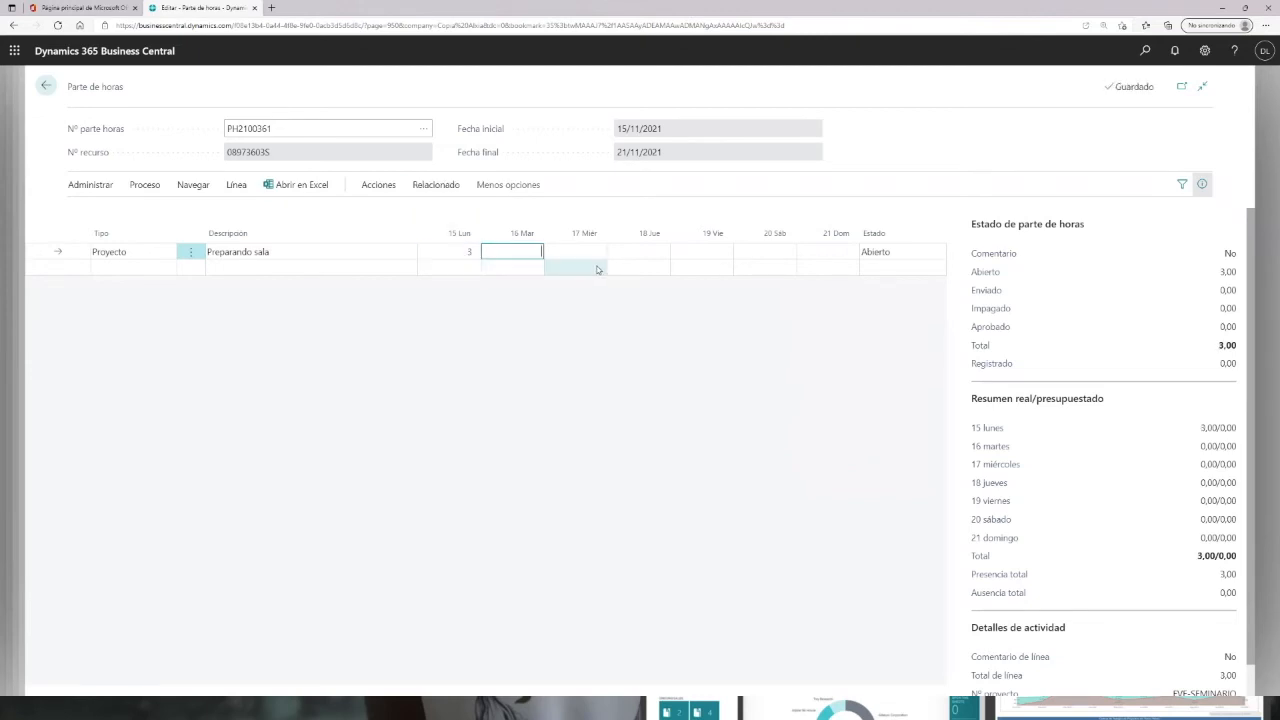
pyautogui.write('1')
pyautogui.click(589, 251)
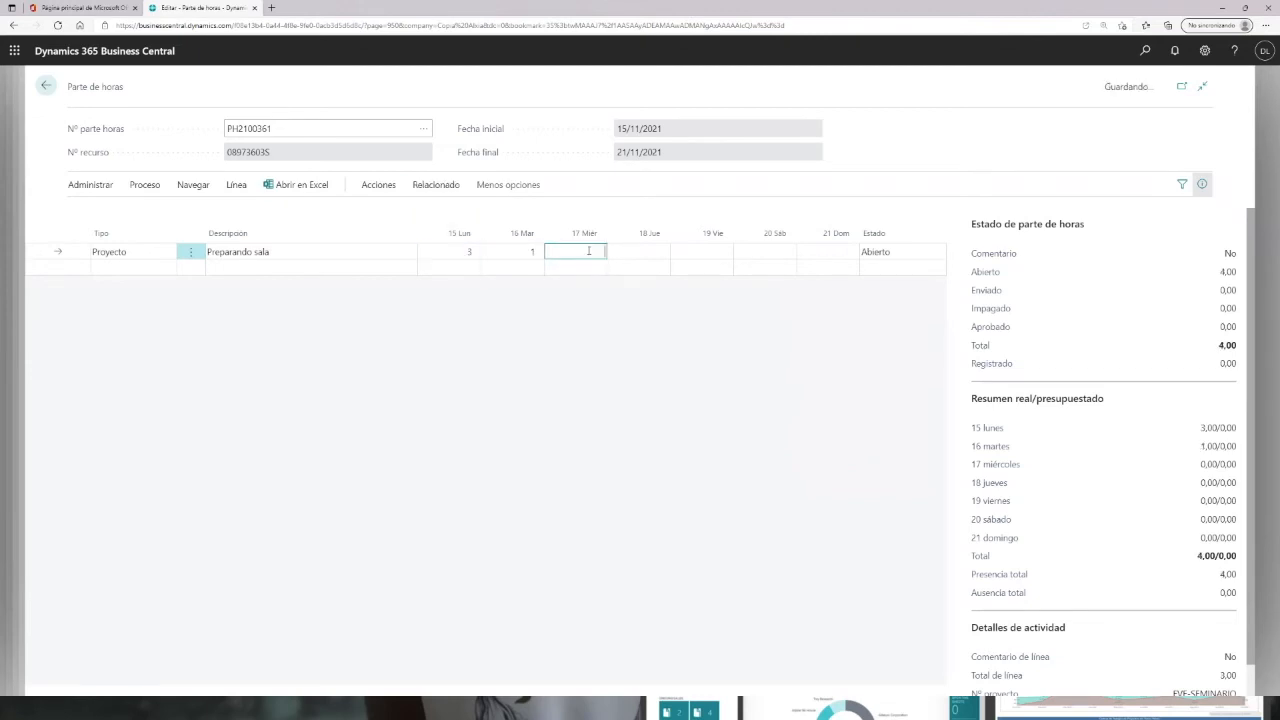
pyautogui.write('4')
pyautogui.click(636, 249)
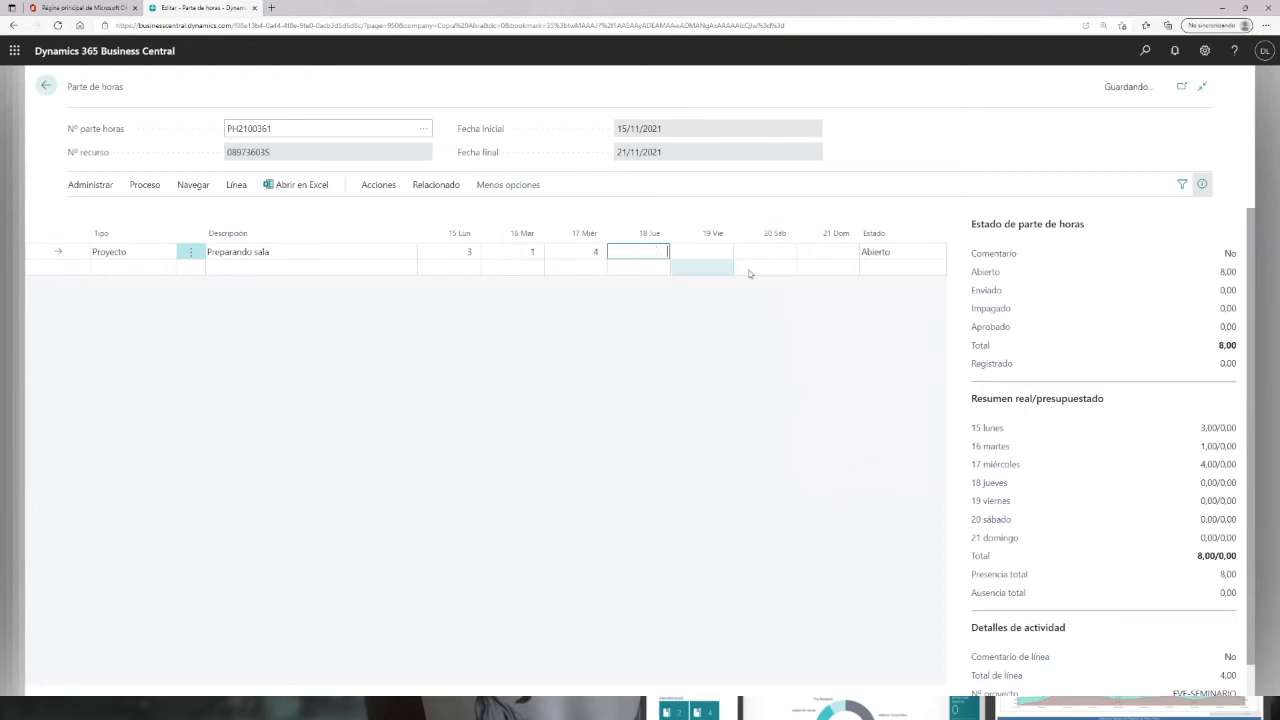
pyautogui.click(712, 252)
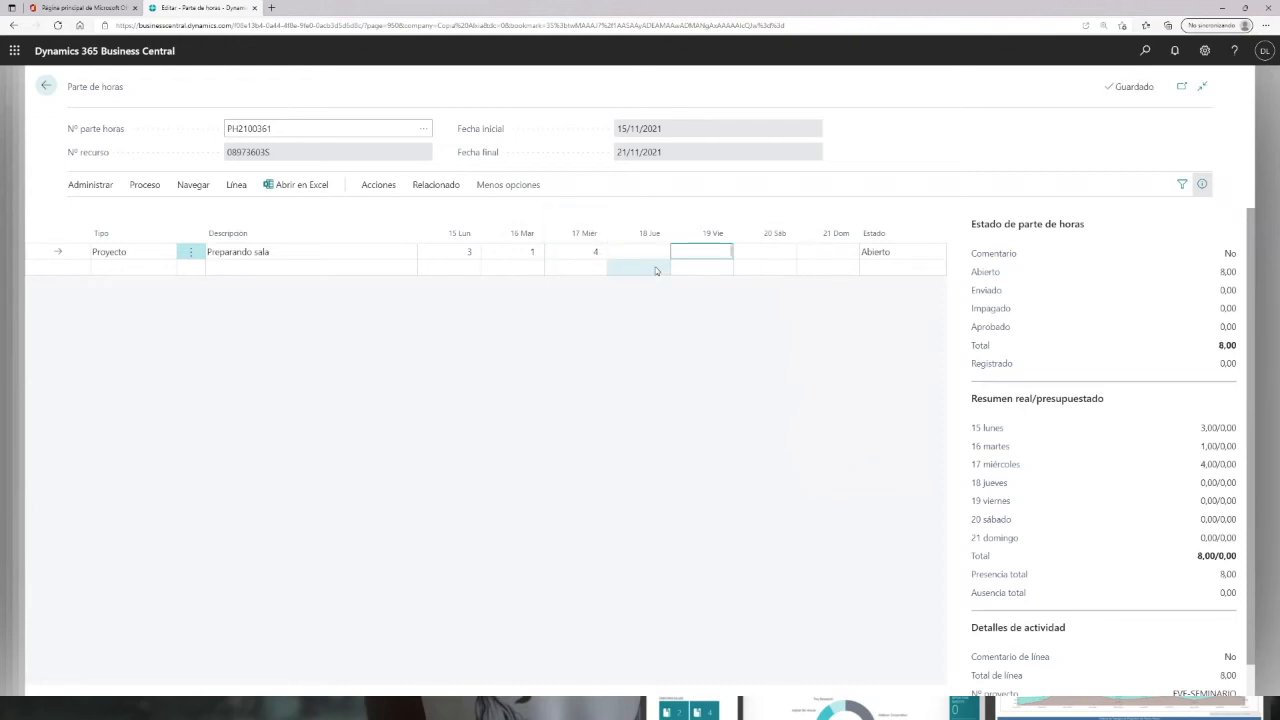
pyautogui.write('5')
pyautogui.press('Tab')
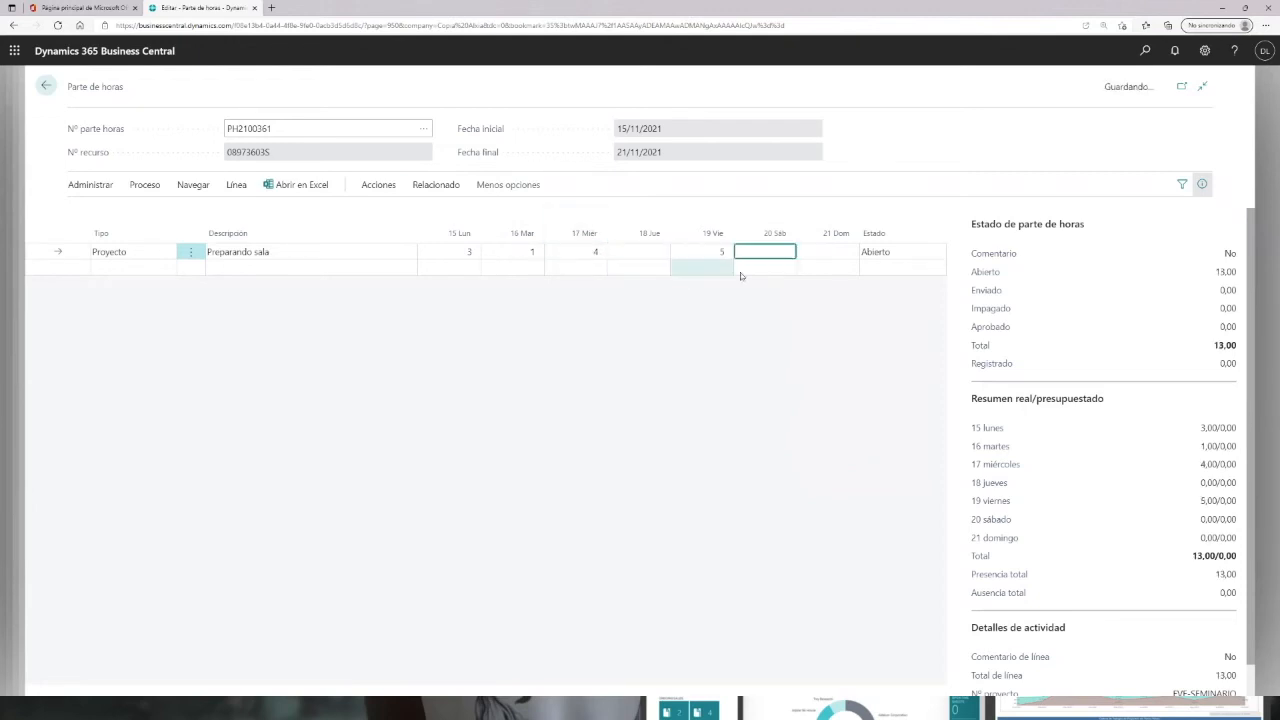
# Step: Add a second line of type Proyecto and assign it project EVE-SEMINARIO, task A02
pyautogui.click(163, 268)
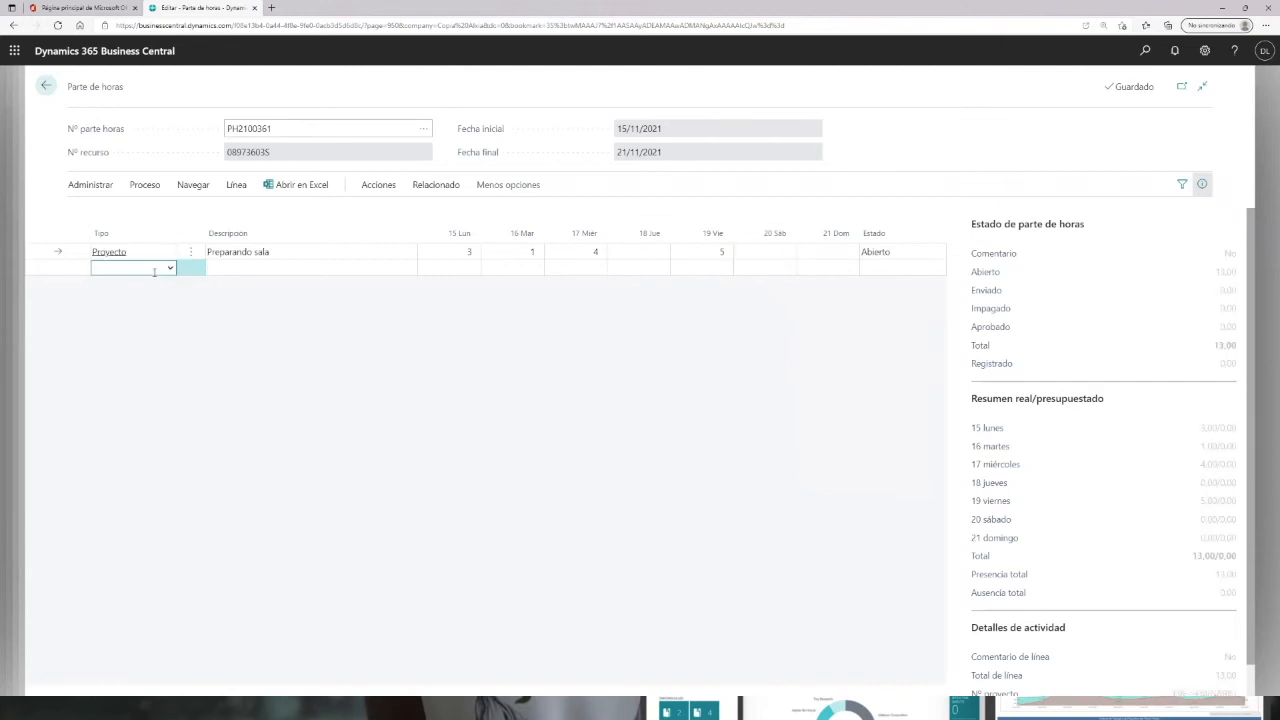
pyautogui.click(170, 269)
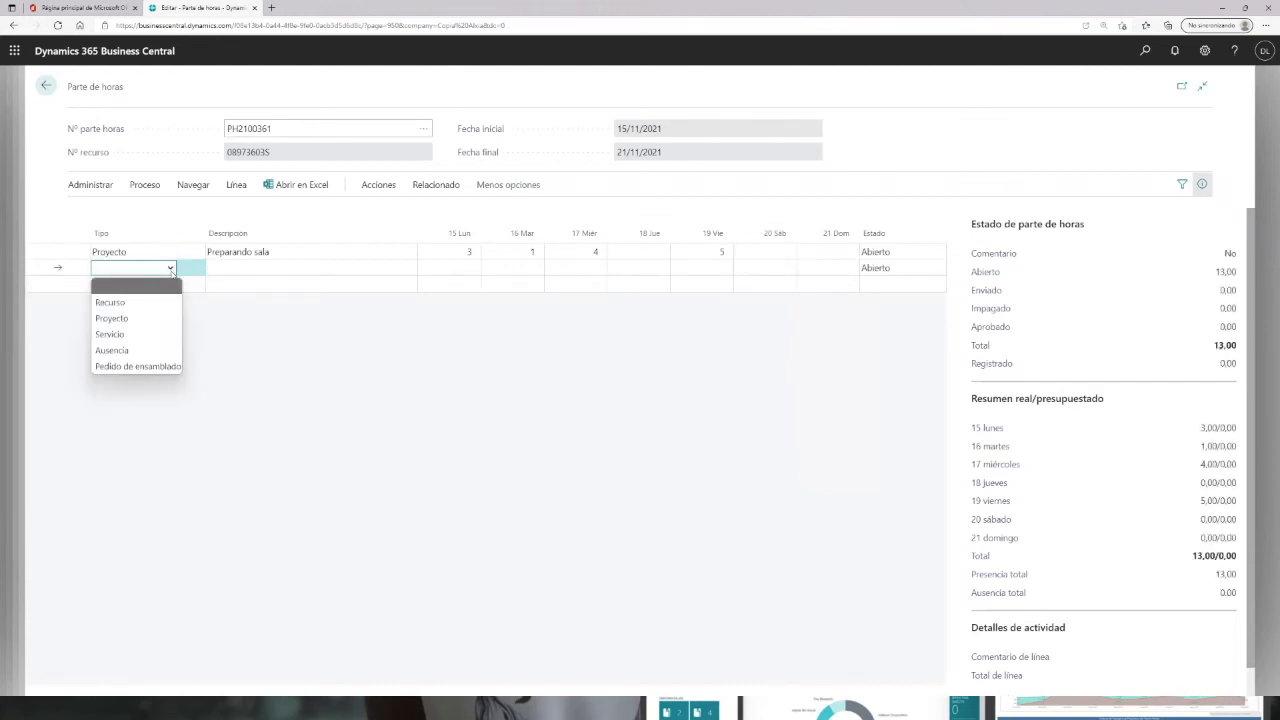
pyautogui.click(112, 318)
pyautogui.click(377, 270)
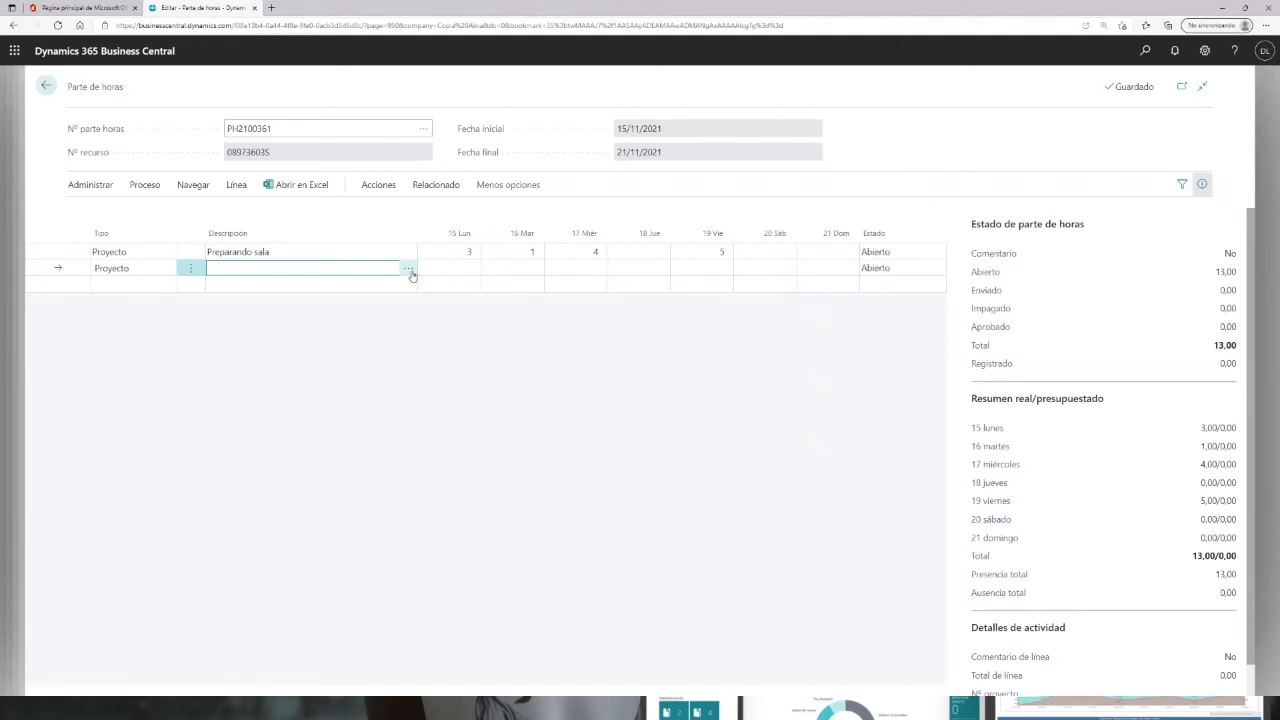
pyautogui.click(409, 270)
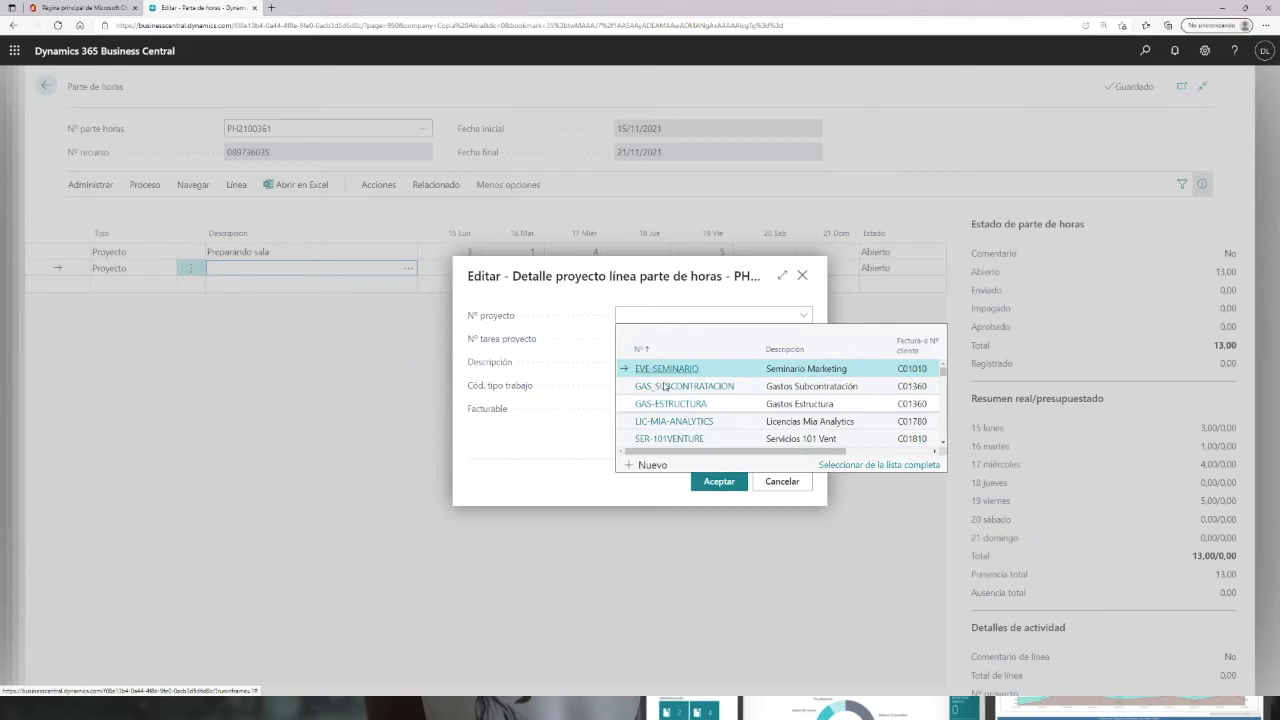
pyautogui.press('Return')
pyautogui.click(632, 338)
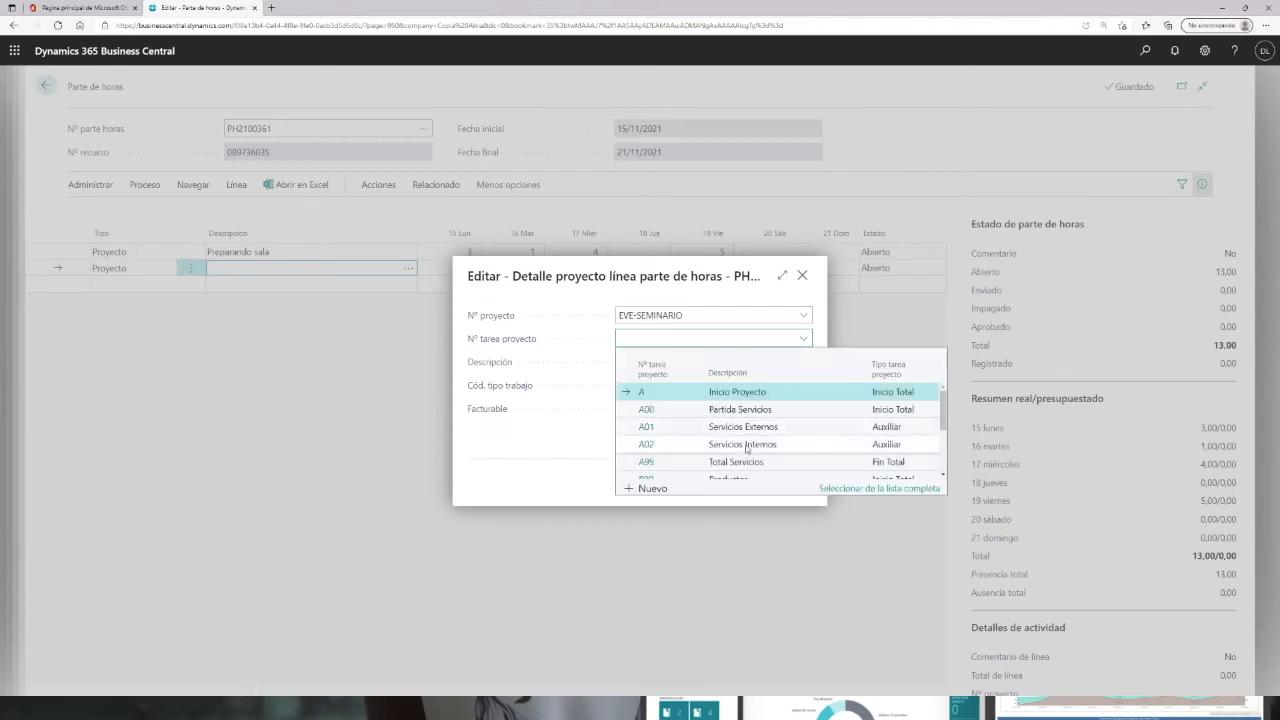
pyautogui.click(655, 446)
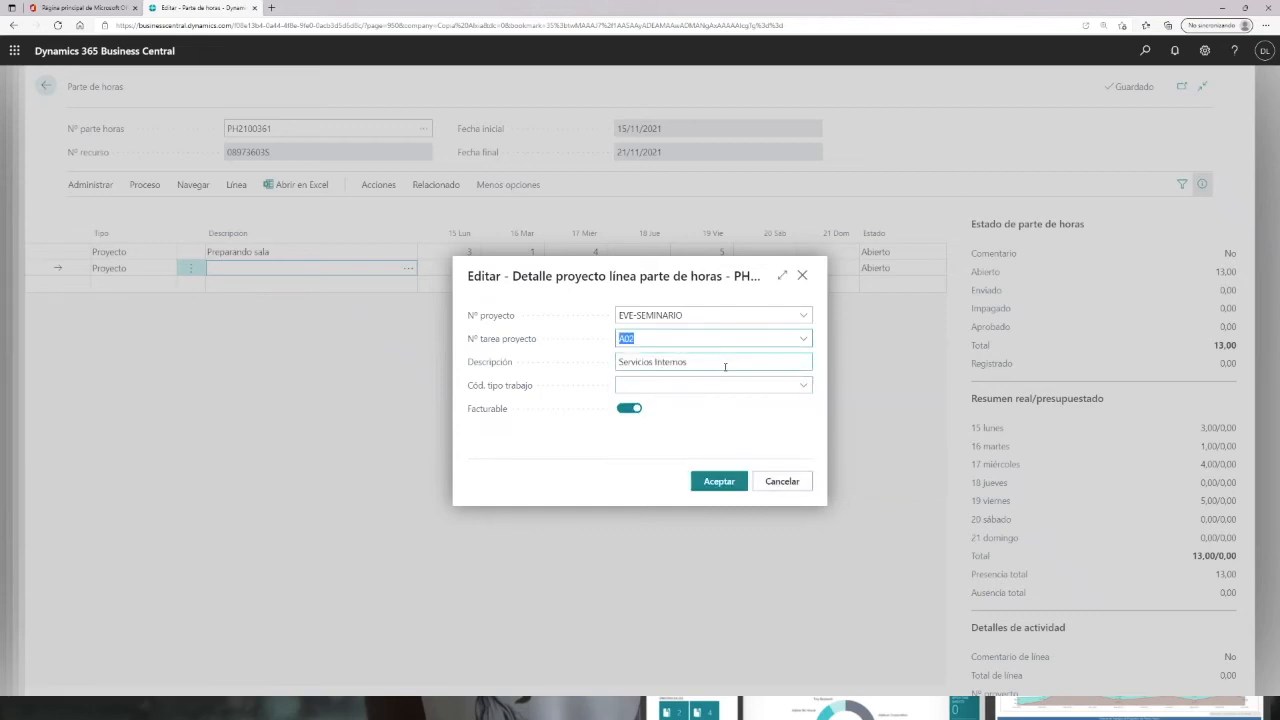
# Step: Set the second line's description to "Preparar presentaciones", make it non-billable, and accept the details
pyautogui.click(717, 363)
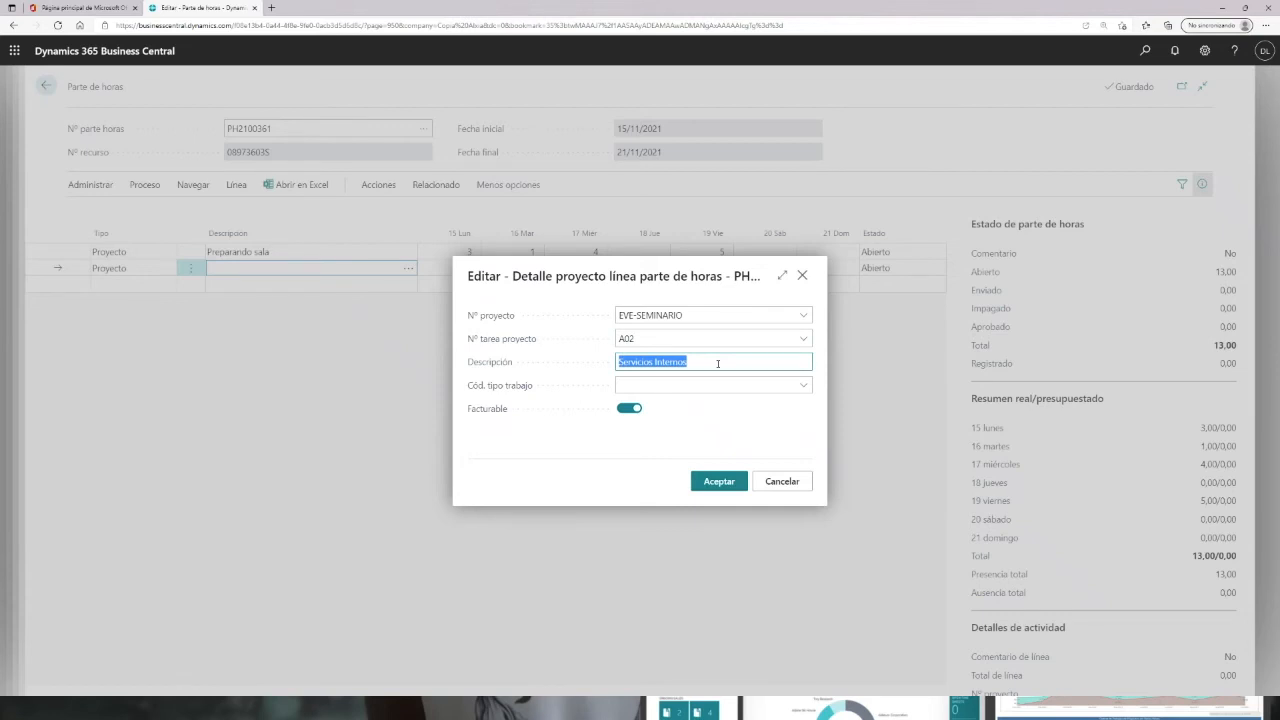
pyautogui.write('prepara')
pyautogui.press('BackSpace')
pyautogui.press('BackSpace')
pyautogui.press('BackSpace')
pyautogui.press('BackSpace')
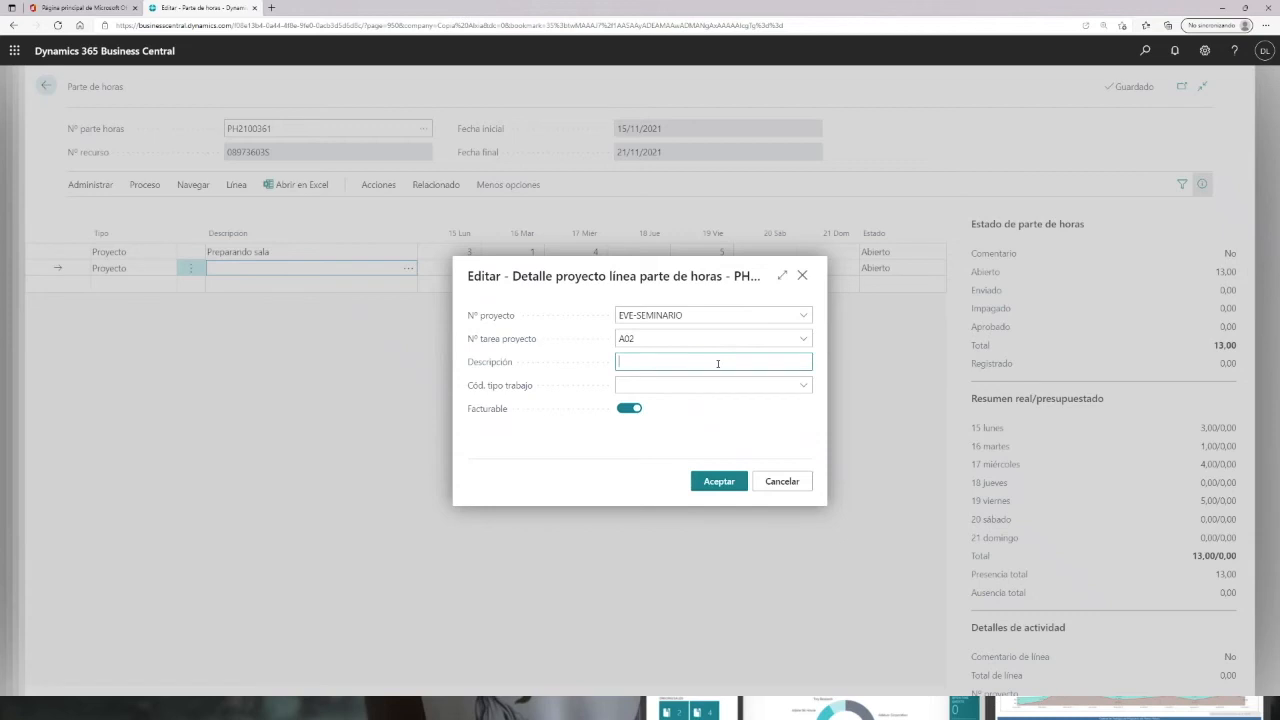
pyautogui.write('Preparar presentacine')
pyautogui.write('one')
pyautogui.click(627, 408)
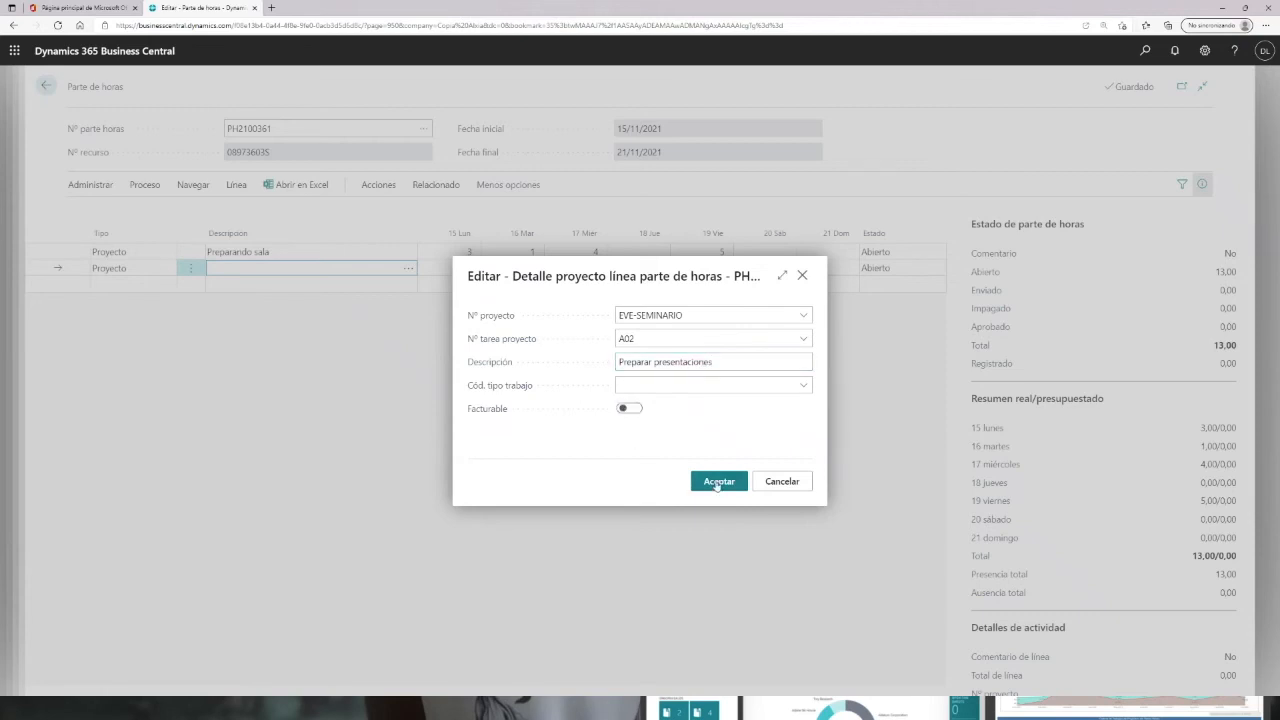
pyautogui.click(717, 481)
# Step: Enter 7 hours on Tuesday 16 and 2 hours on Friday 19 for the second line
pyautogui.click(478, 268)
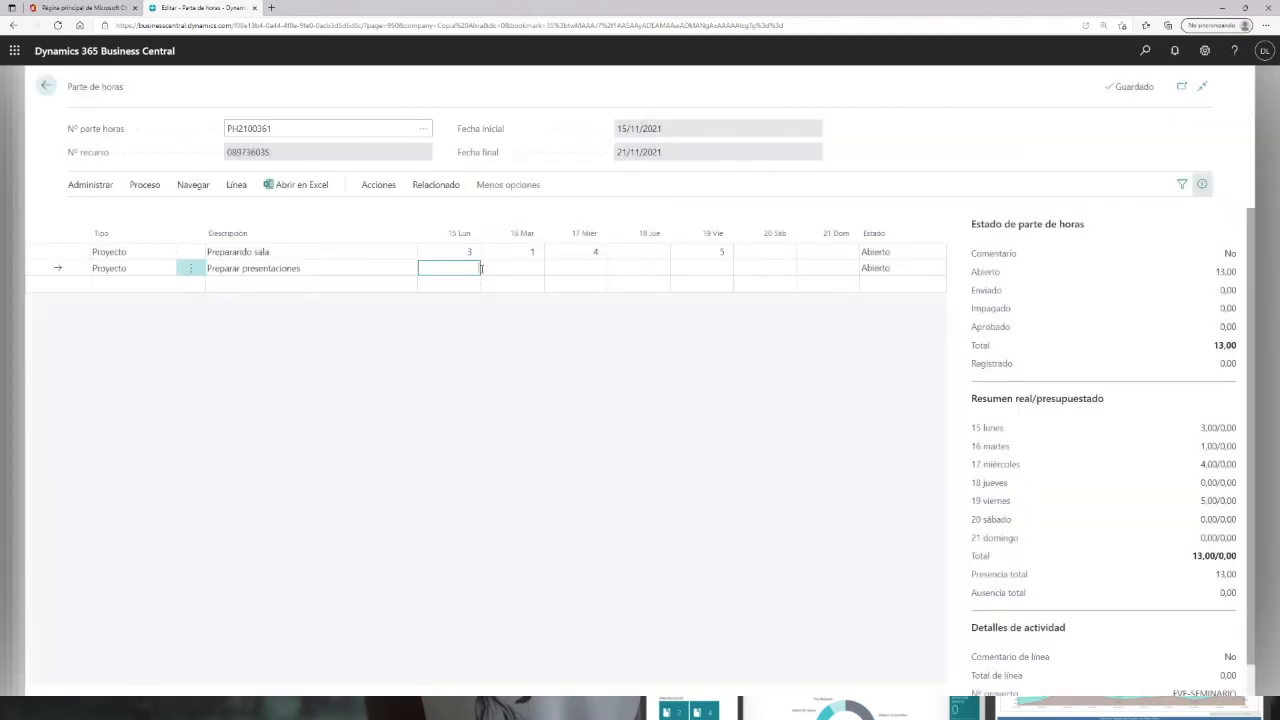
pyautogui.click(527, 269)
pyautogui.write('7')
pyautogui.press('Tab')
pyautogui.click(718, 268)
pyautogui.write('2')
pyautogui.click(665, 269)
# Step: Submit the time sheet for approval with all open lines
pyautogui.click(142, 186)
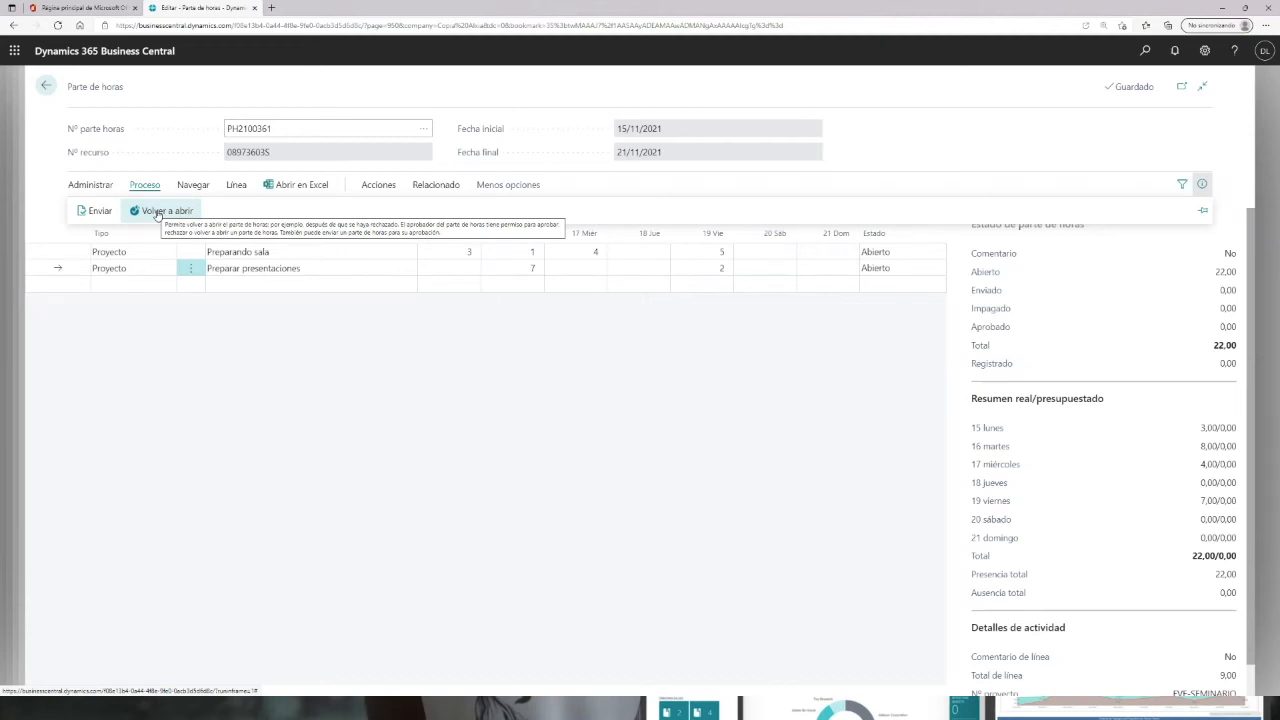
pyautogui.click(100, 212)
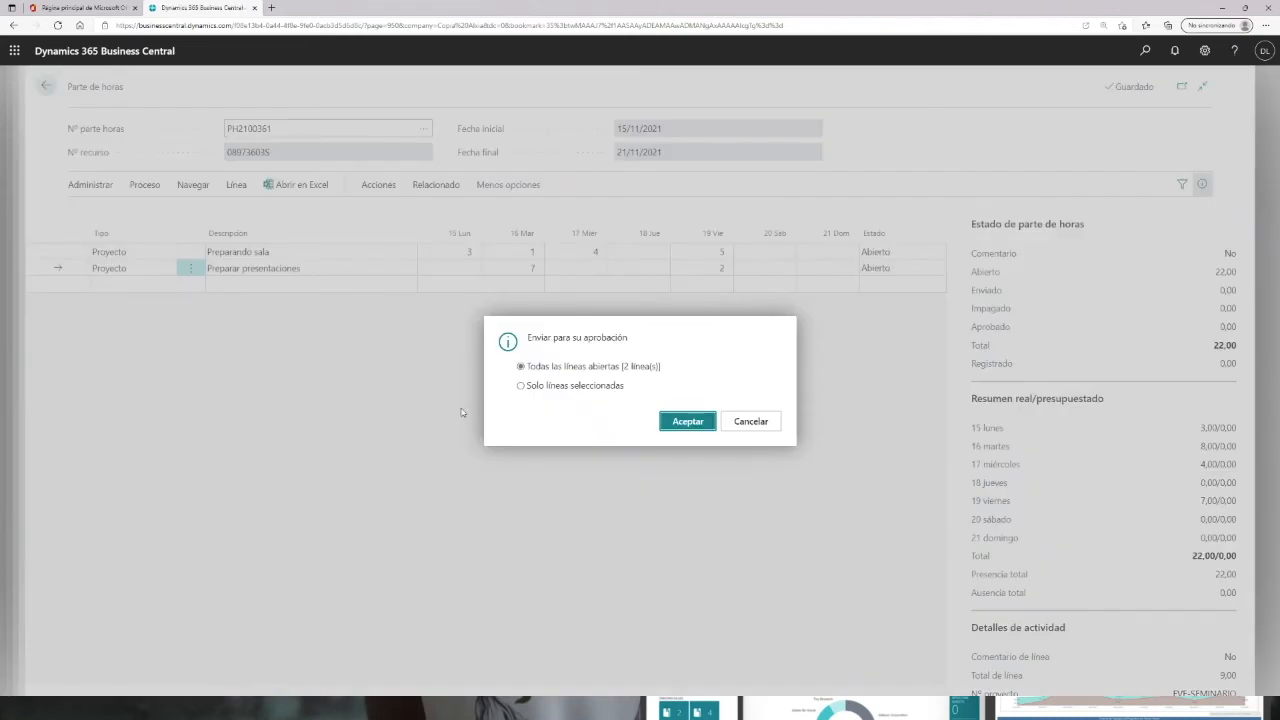
pyautogui.click(687, 421)
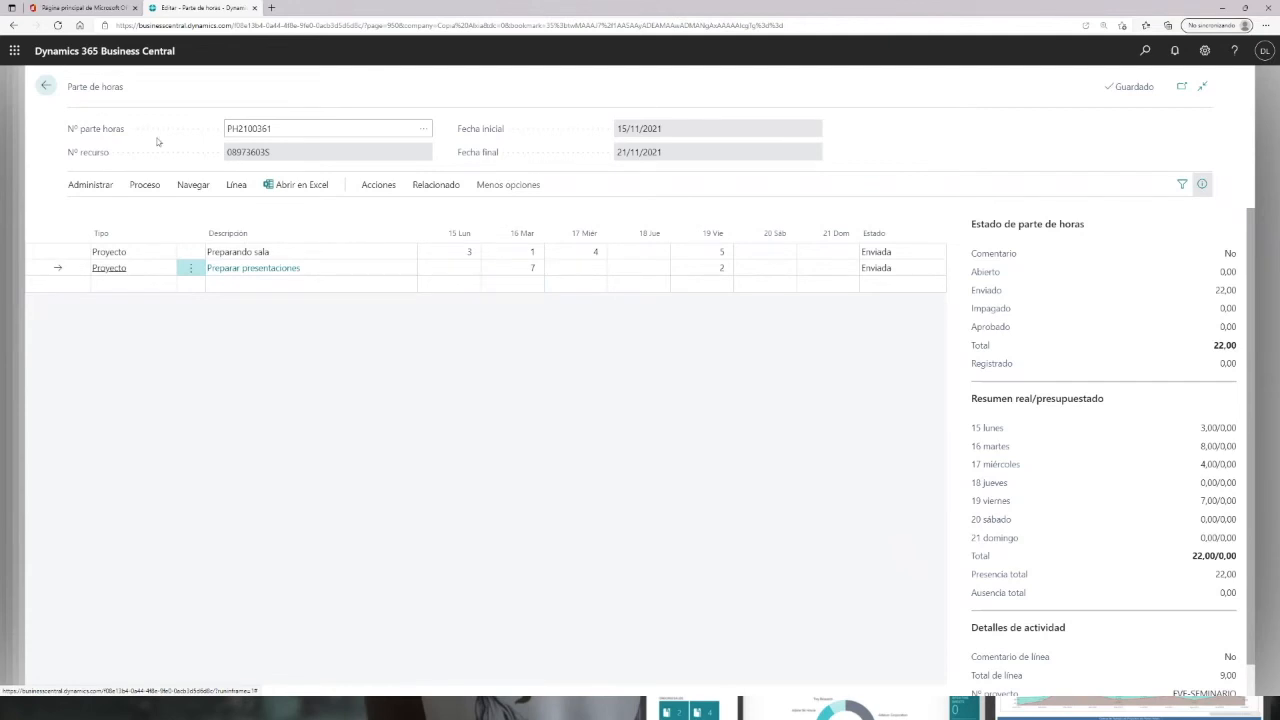
# Step: Leave the time sheet and open the Partes de horas del administrador page by searching "adm par"
pyautogui.click(47, 86)
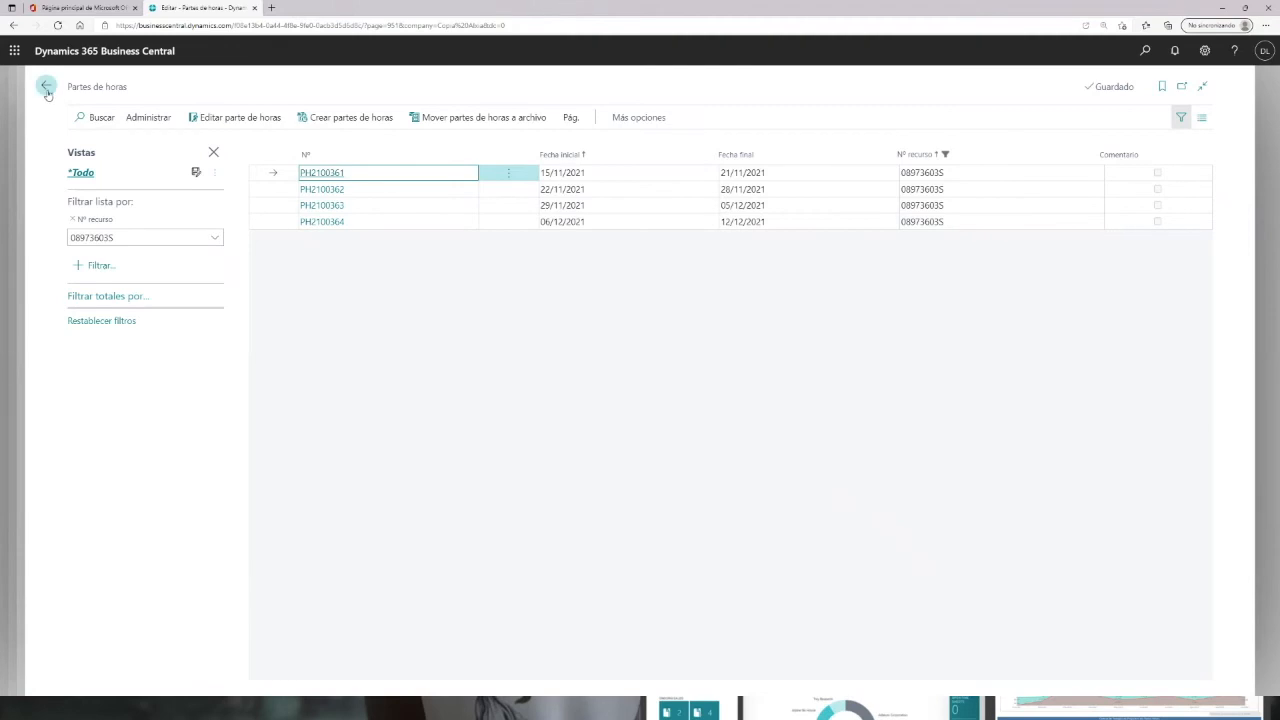
pyautogui.press('Escape')
pyautogui.click(1145, 50)
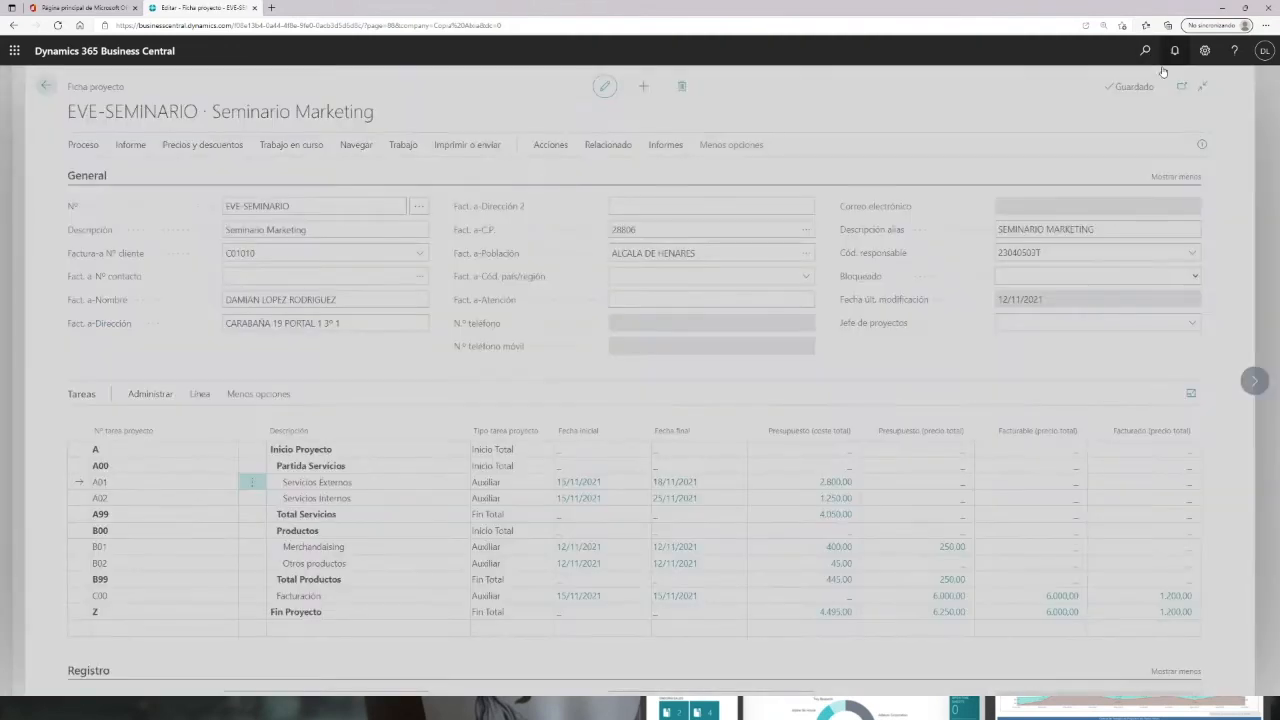
pyautogui.write('ac')
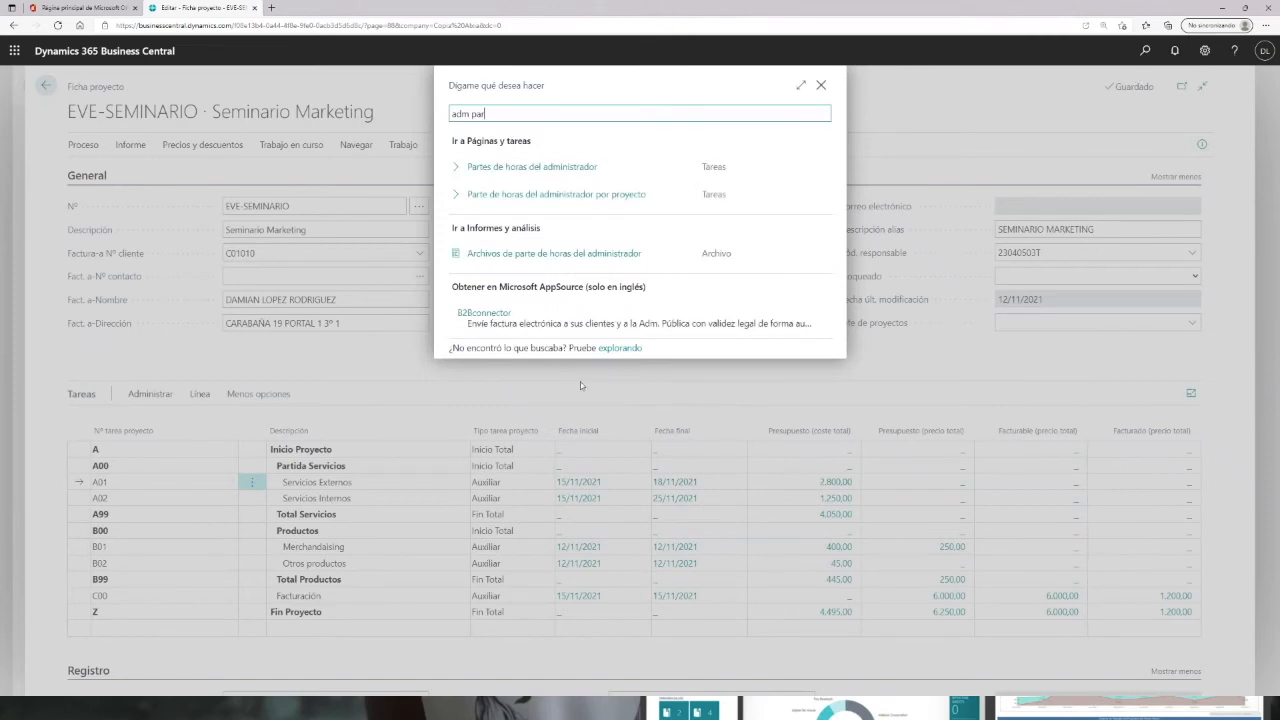
pyautogui.press('Down')
pyautogui.press('Return')
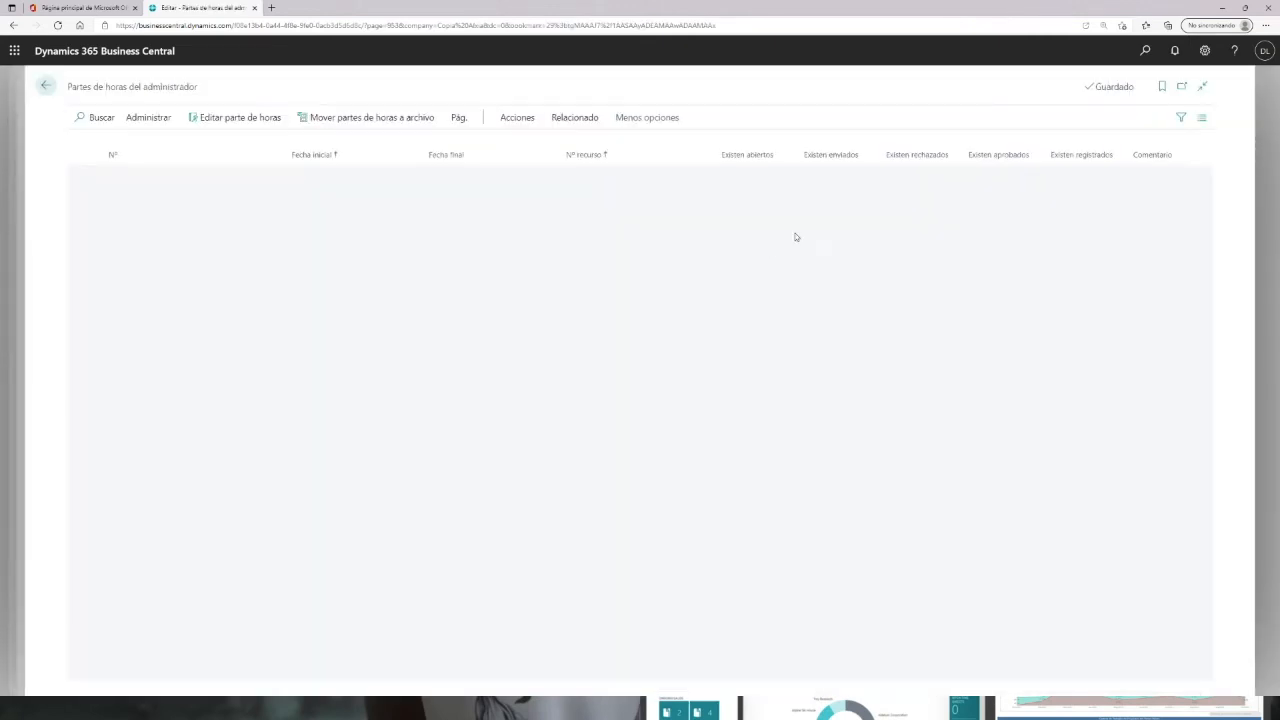
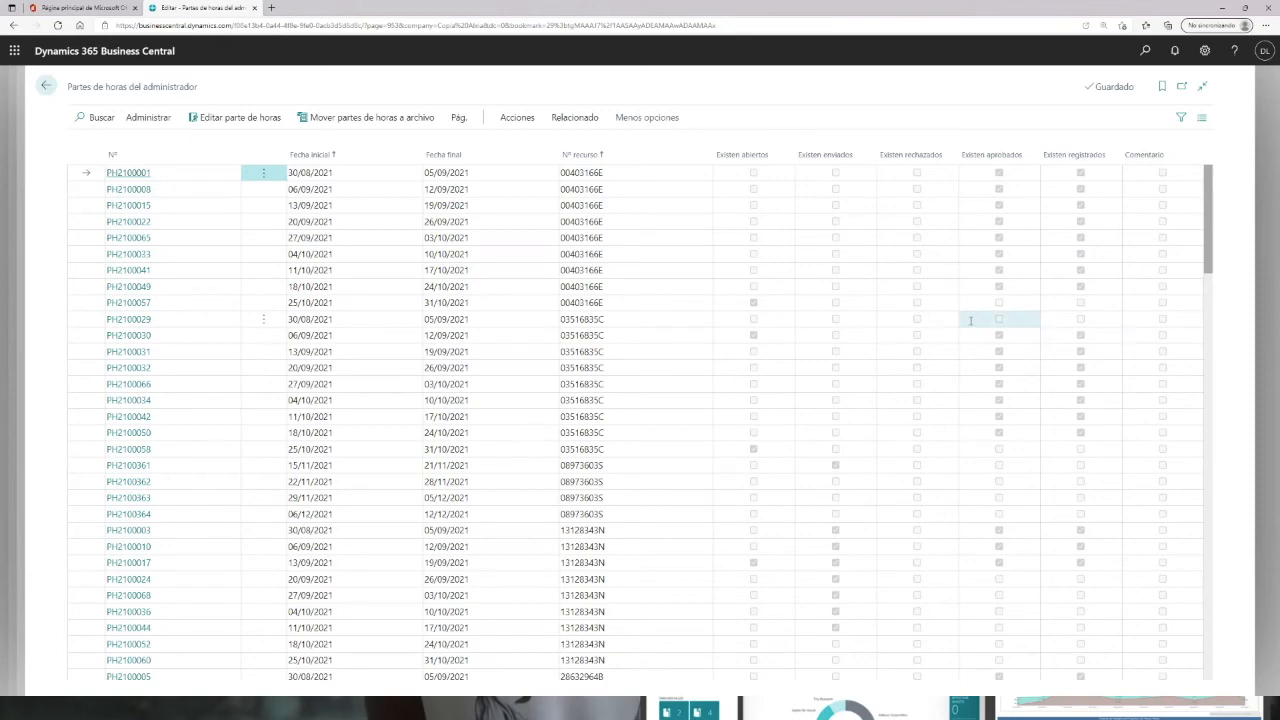
# Step: Browse the administrator time sheet list, then return to the role centre
pyautogui.scroll(-5, 946, 391)
pyautogui.scroll(-2, 849, 604)
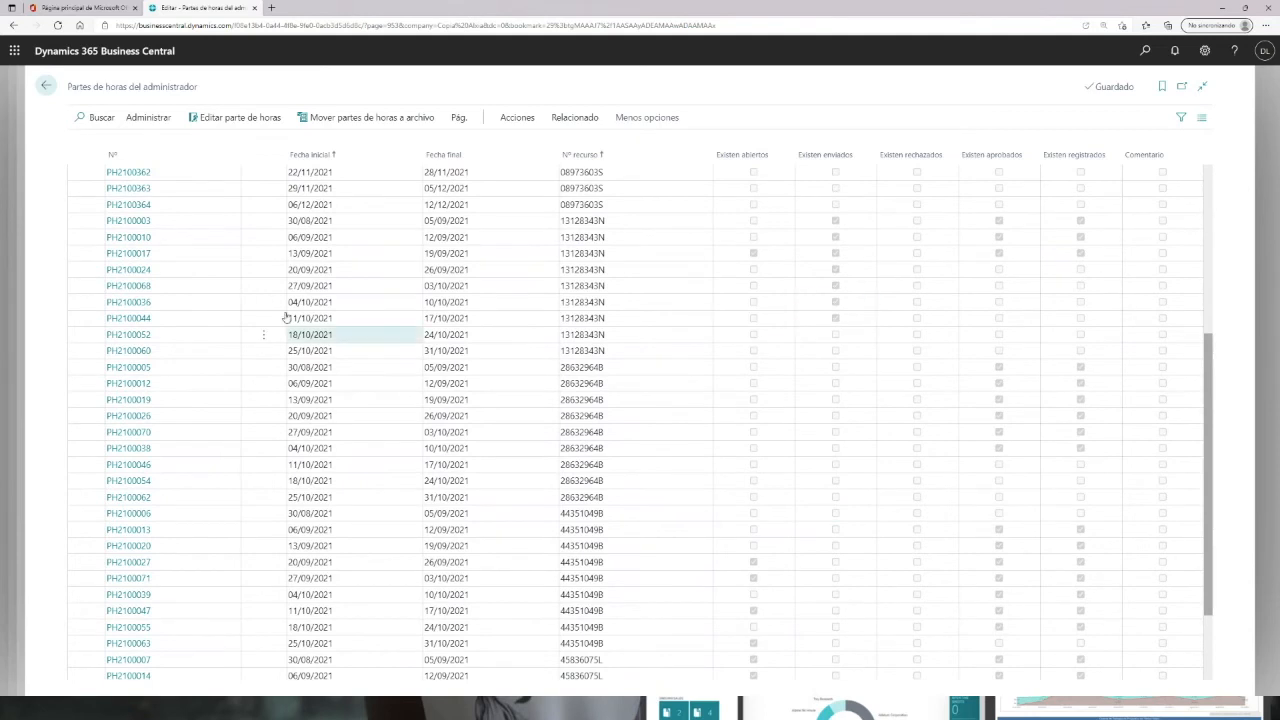
pyautogui.click(46, 89)
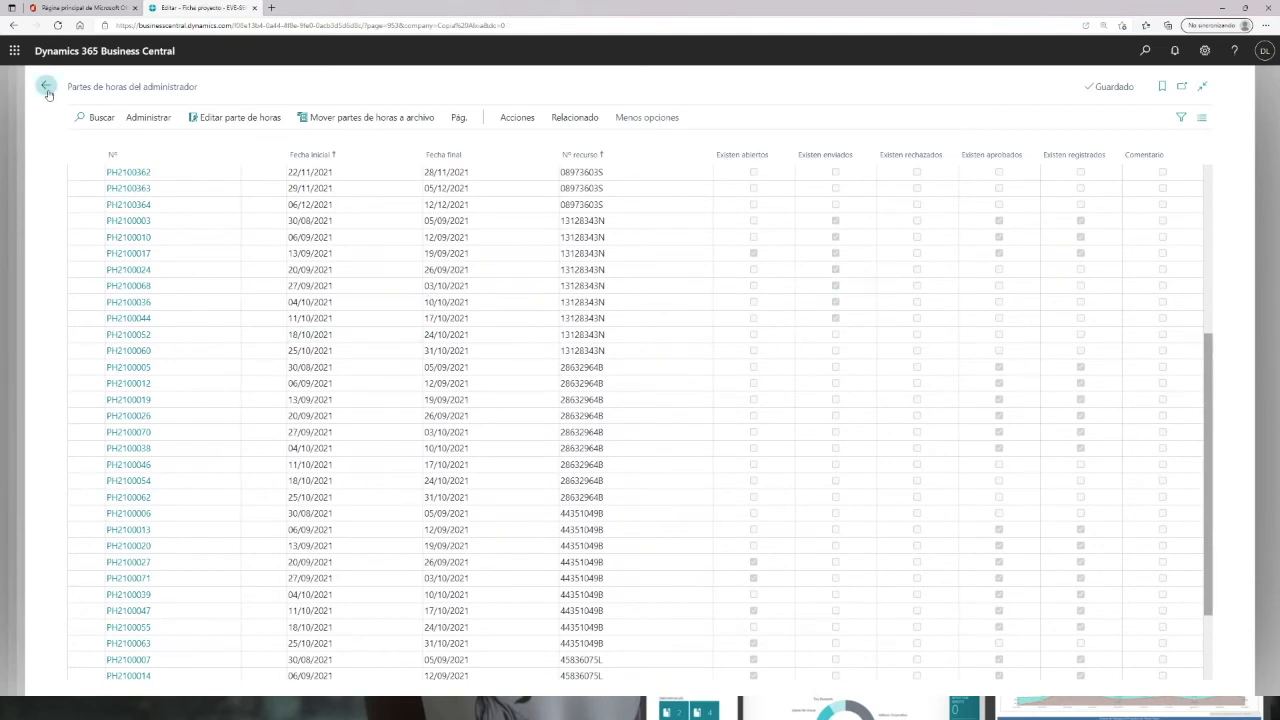
pyautogui.click(46, 88)
pyautogui.click(46, 88)
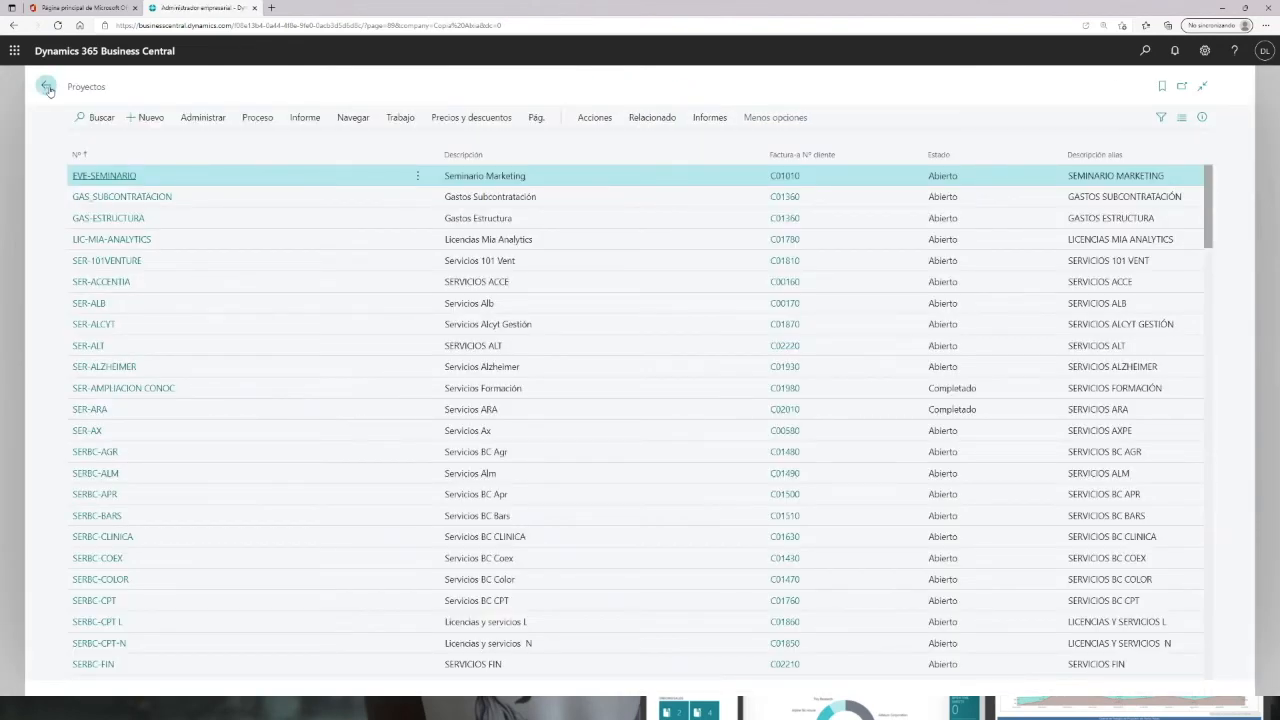
pyautogui.scroll(-5, 506, 455)
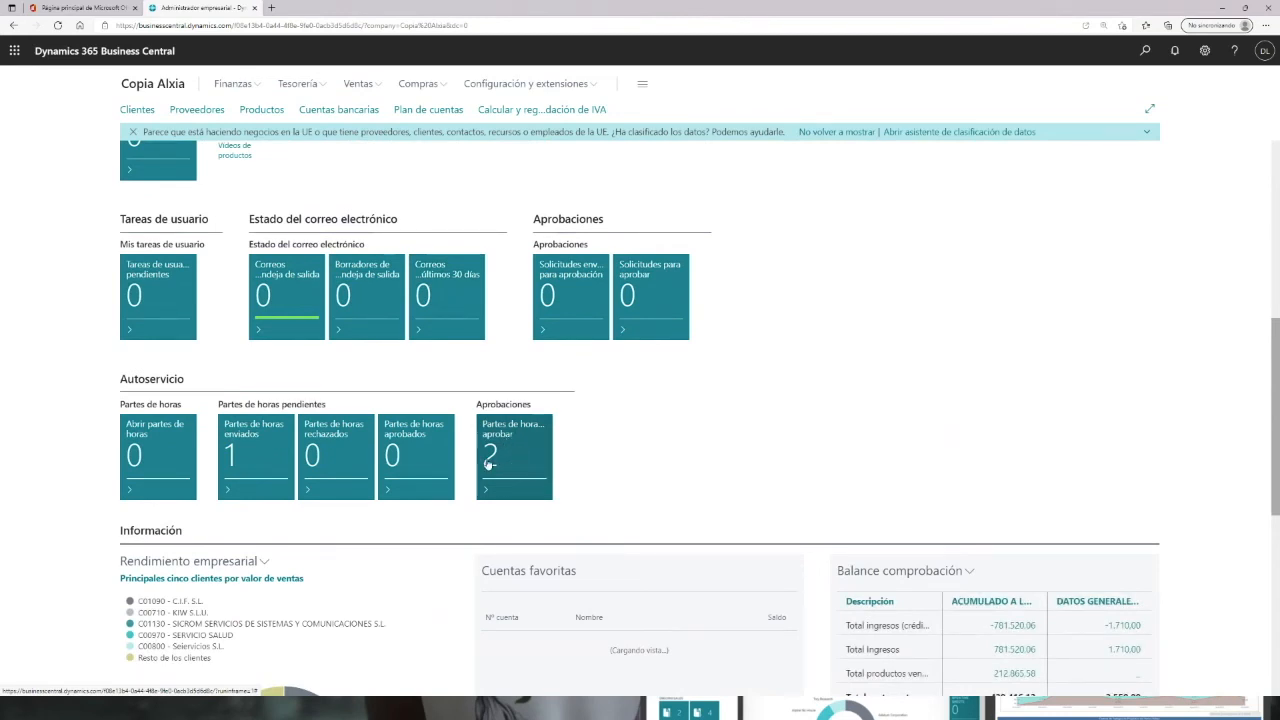
# Step: Open the time sheets pending approval and approve all submitted lines of time sheet PH2100361
pyautogui.click(498, 447)
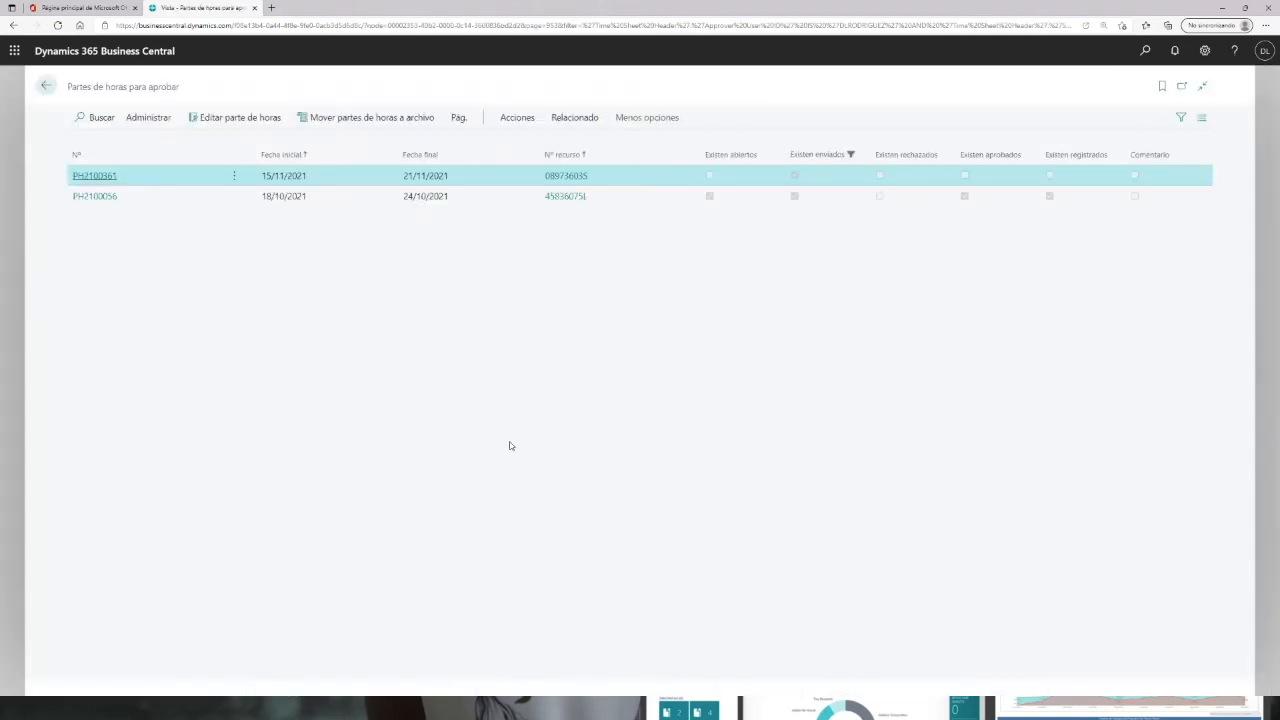
pyautogui.click(95, 176)
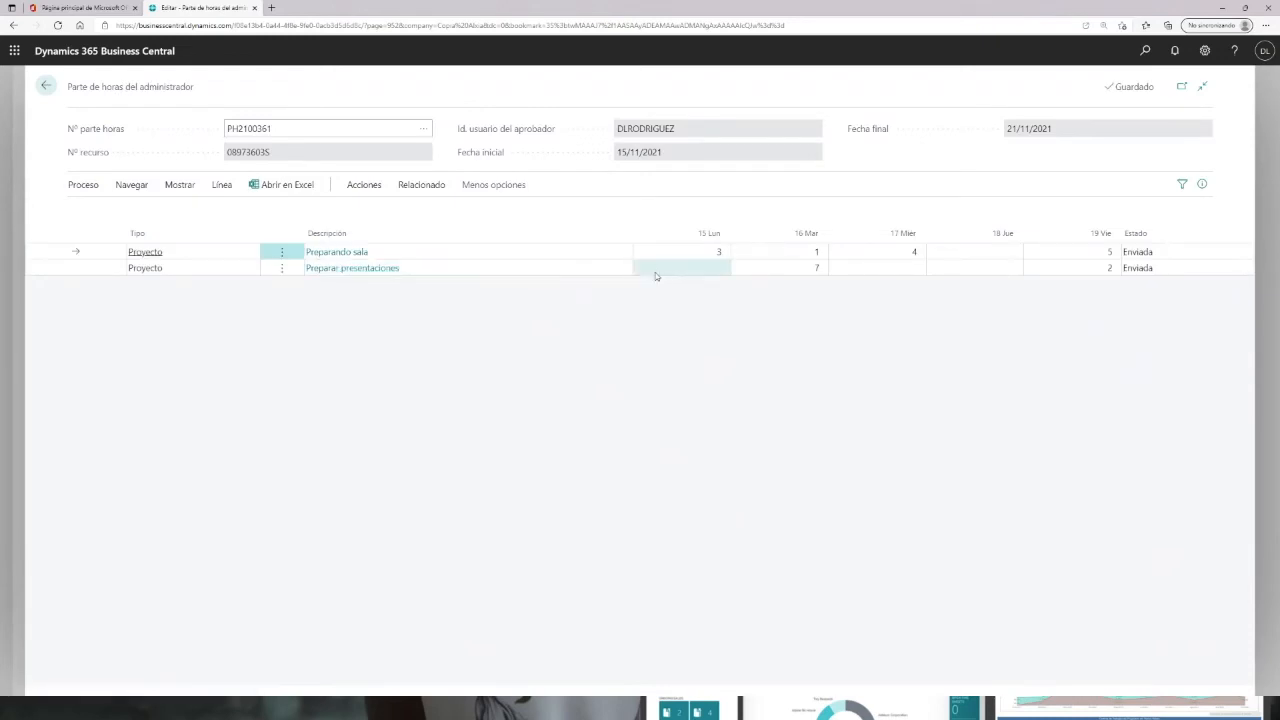
pyautogui.click(88, 188)
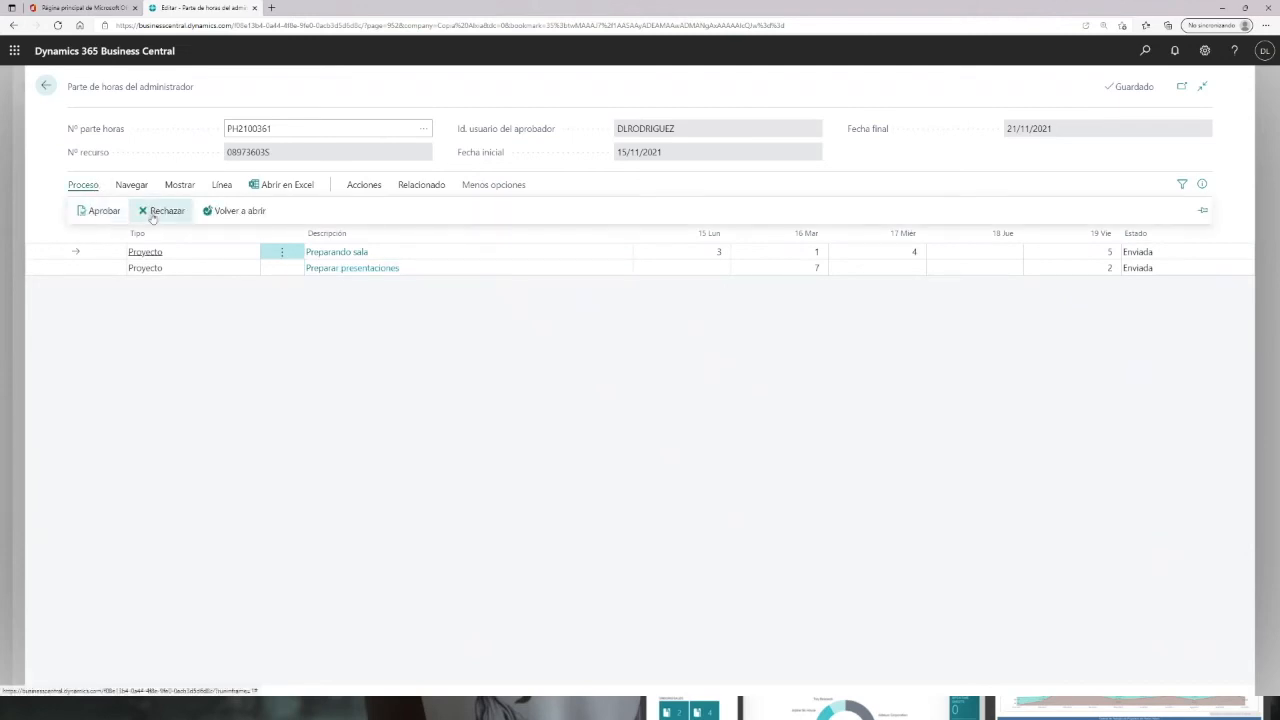
pyautogui.click(98, 213)
pyautogui.click(687, 421)
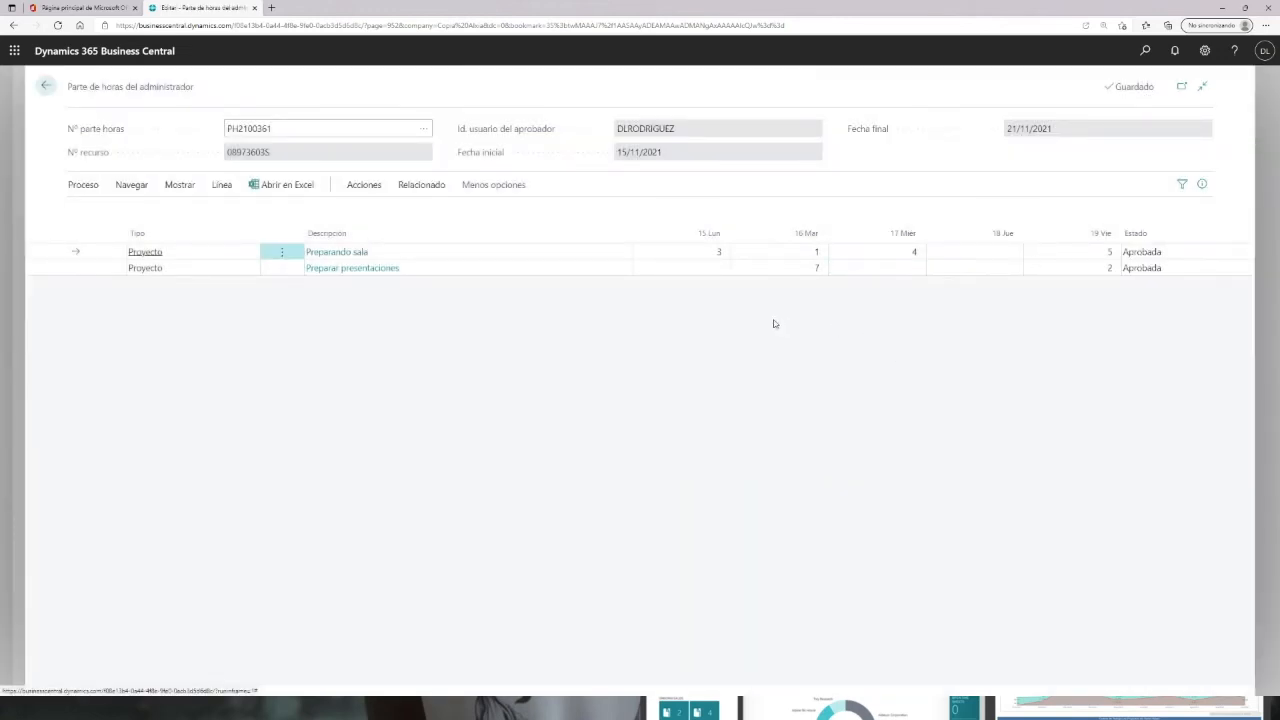
# Step: Return to the pending list and approve all submitted lines of time sheet PH2100056
pyautogui.click(46, 87)
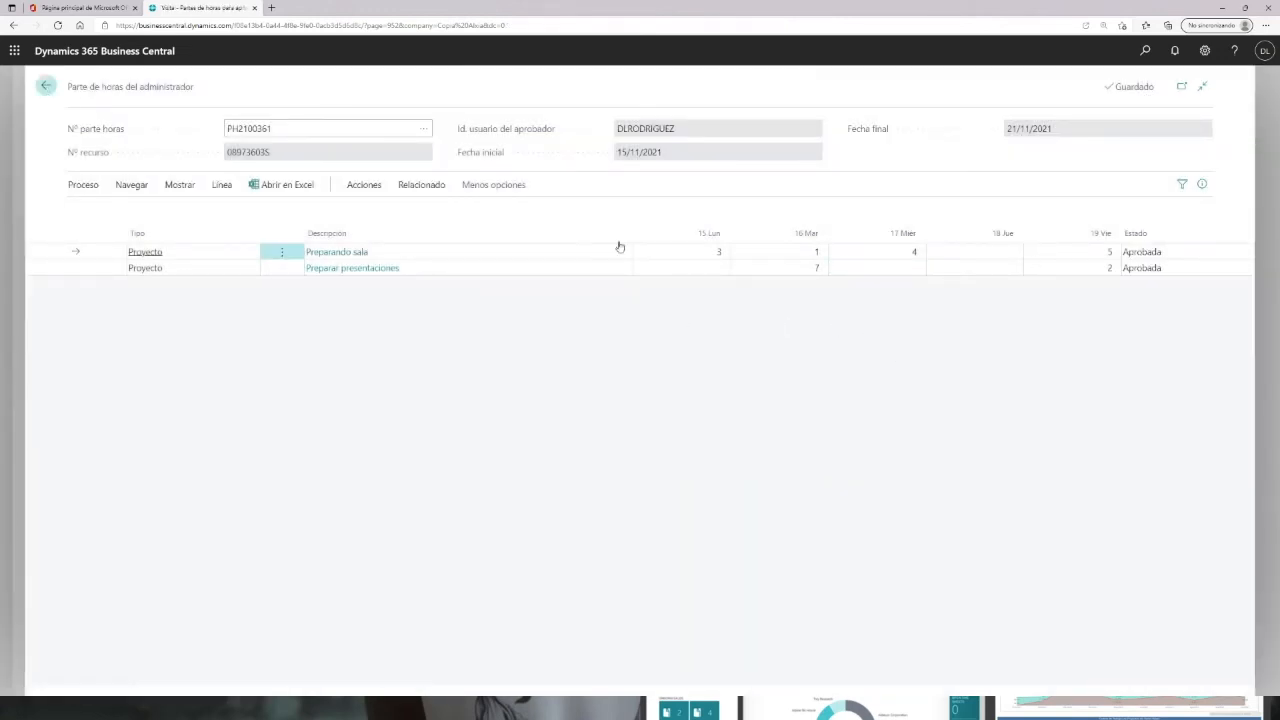
pyautogui.click(97, 176)
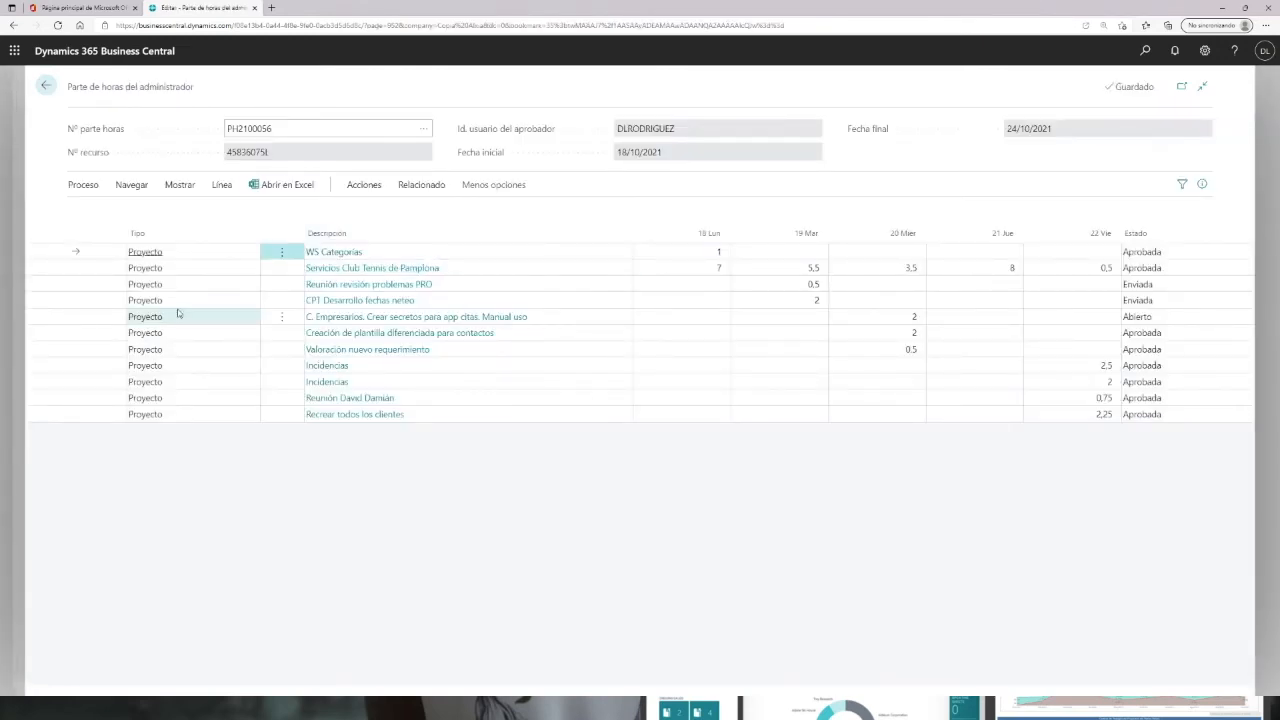
pyautogui.click(83, 184)
pyautogui.click(106, 212)
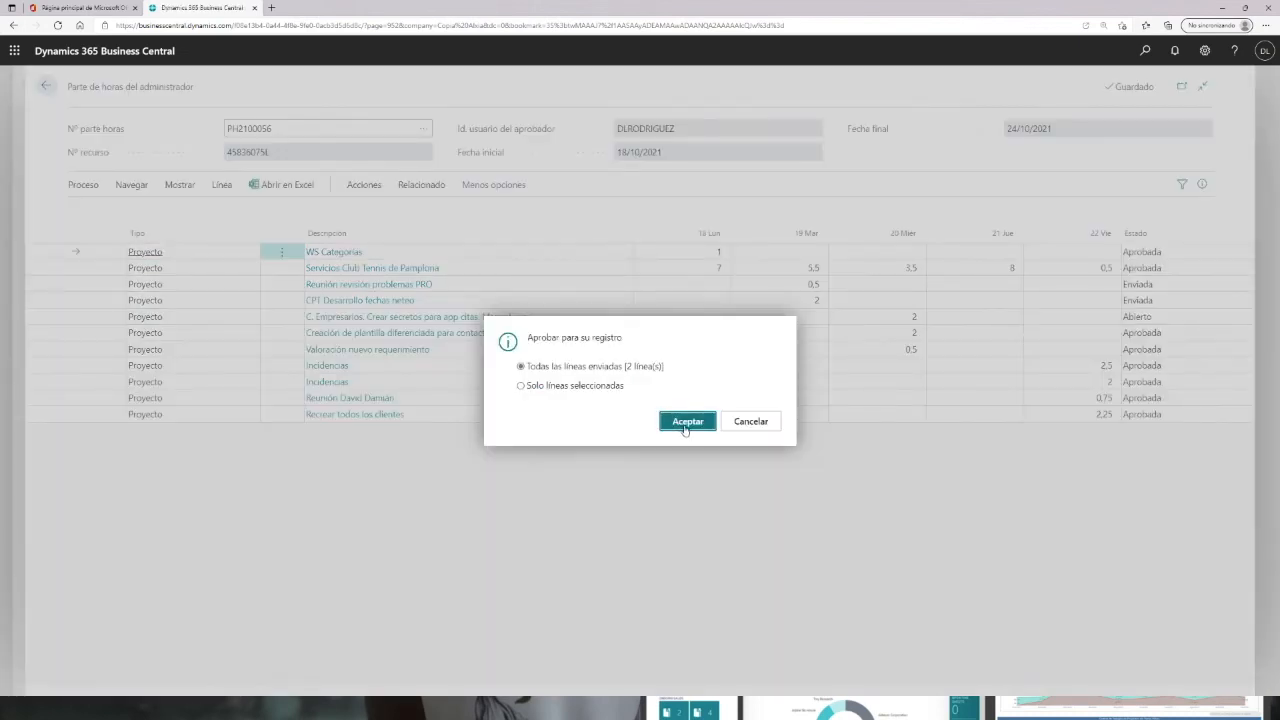
pyautogui.click(687, 421)
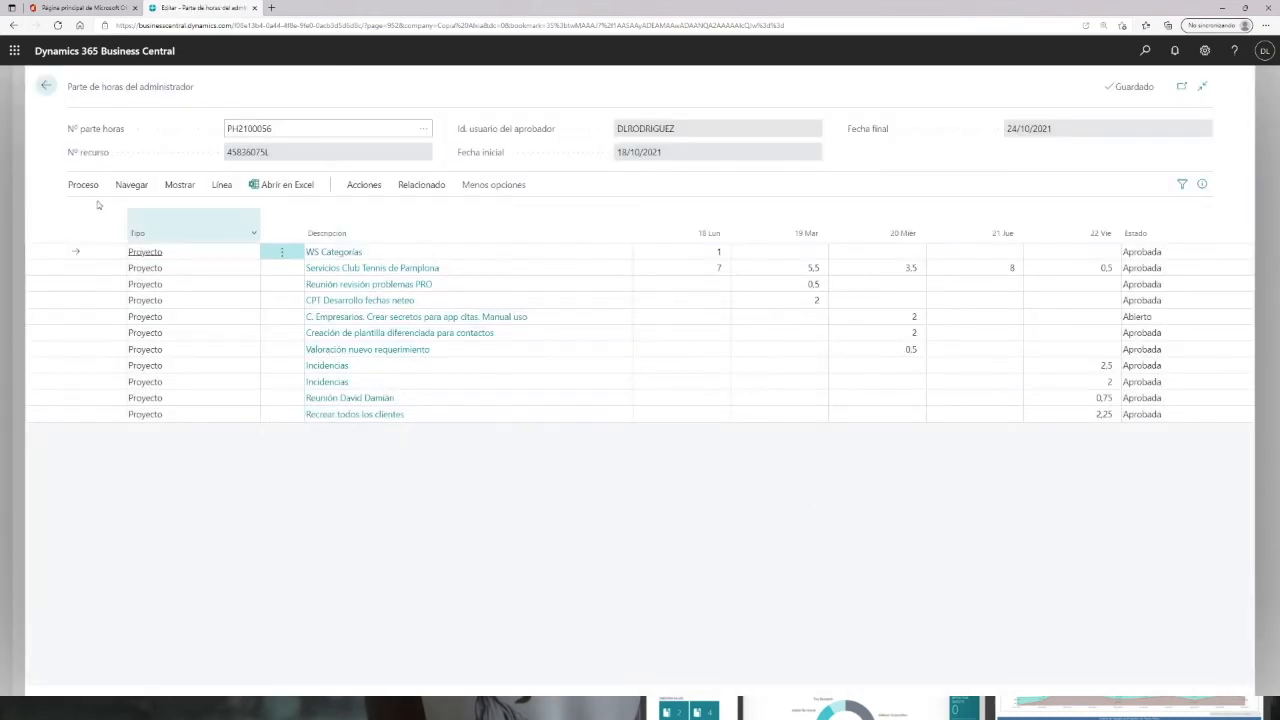
# Step: Return to the role centre and open the Diarios de proyectos page by searching "dia proy"
pyautogui.click(45, 86)
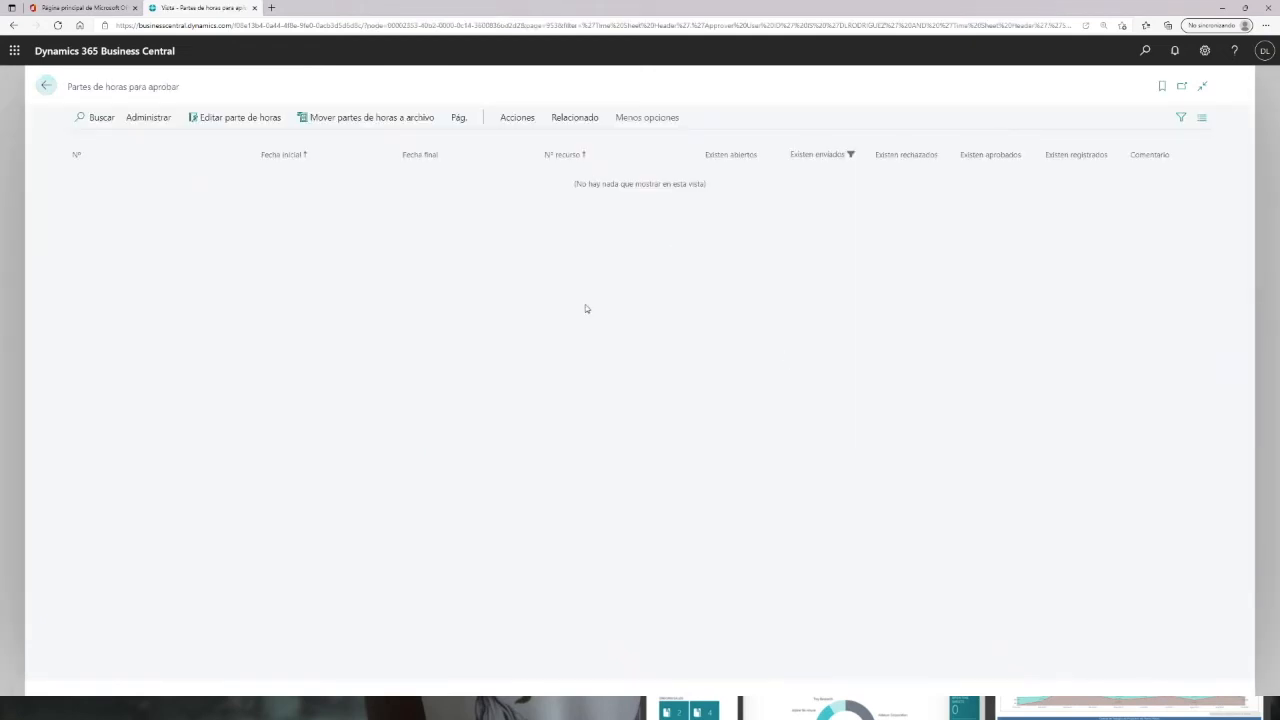
pyautogui.click(52, 89)
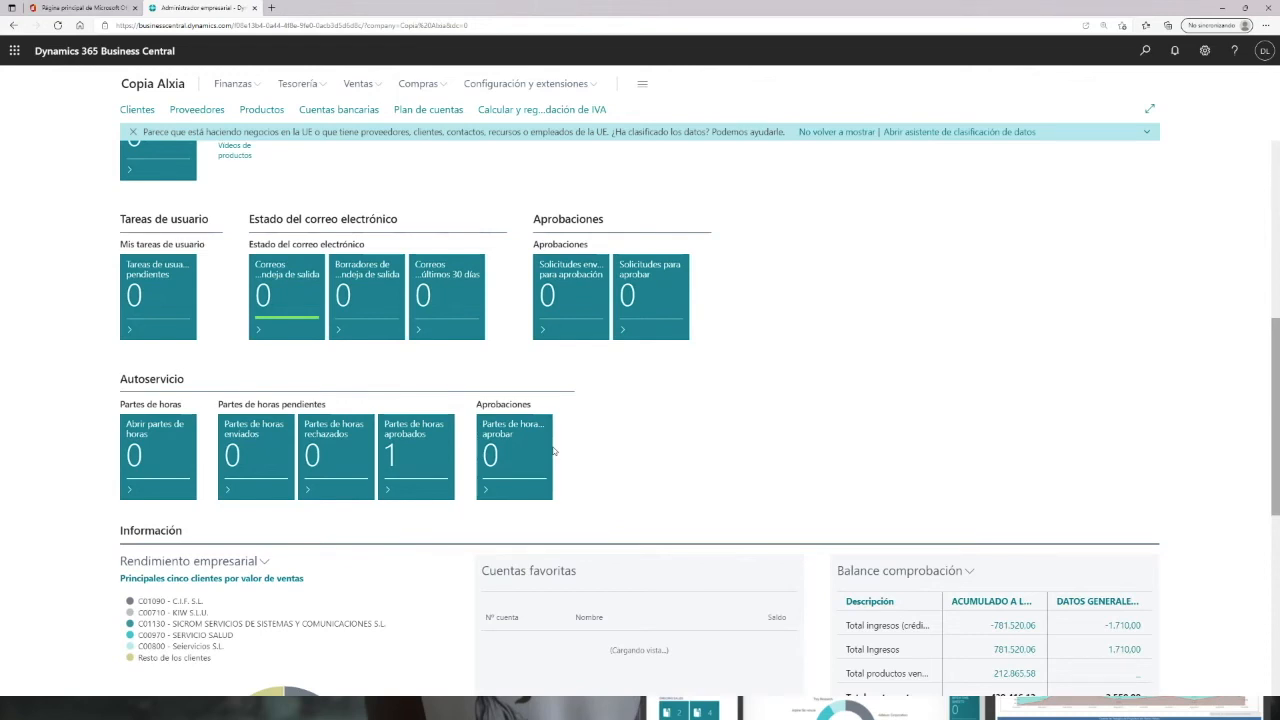
pyautogui.scroll(5, 513, 387)
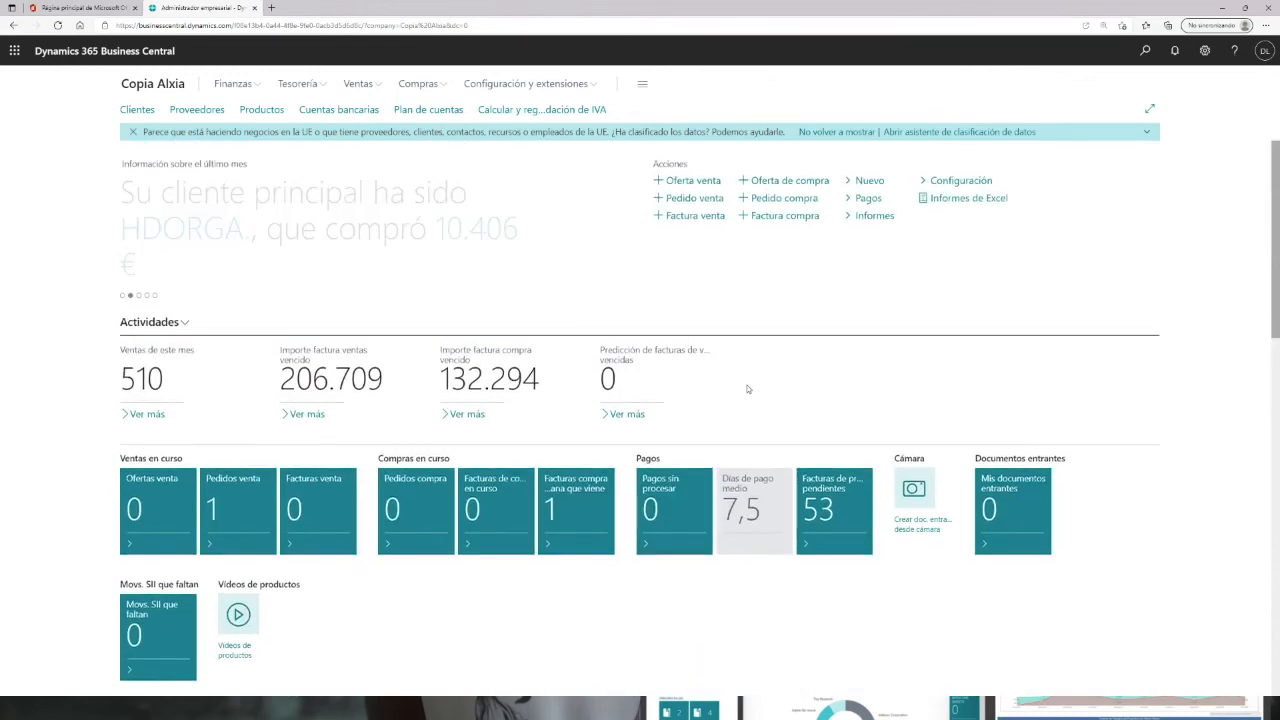
pyautogui.click(1145, 51)
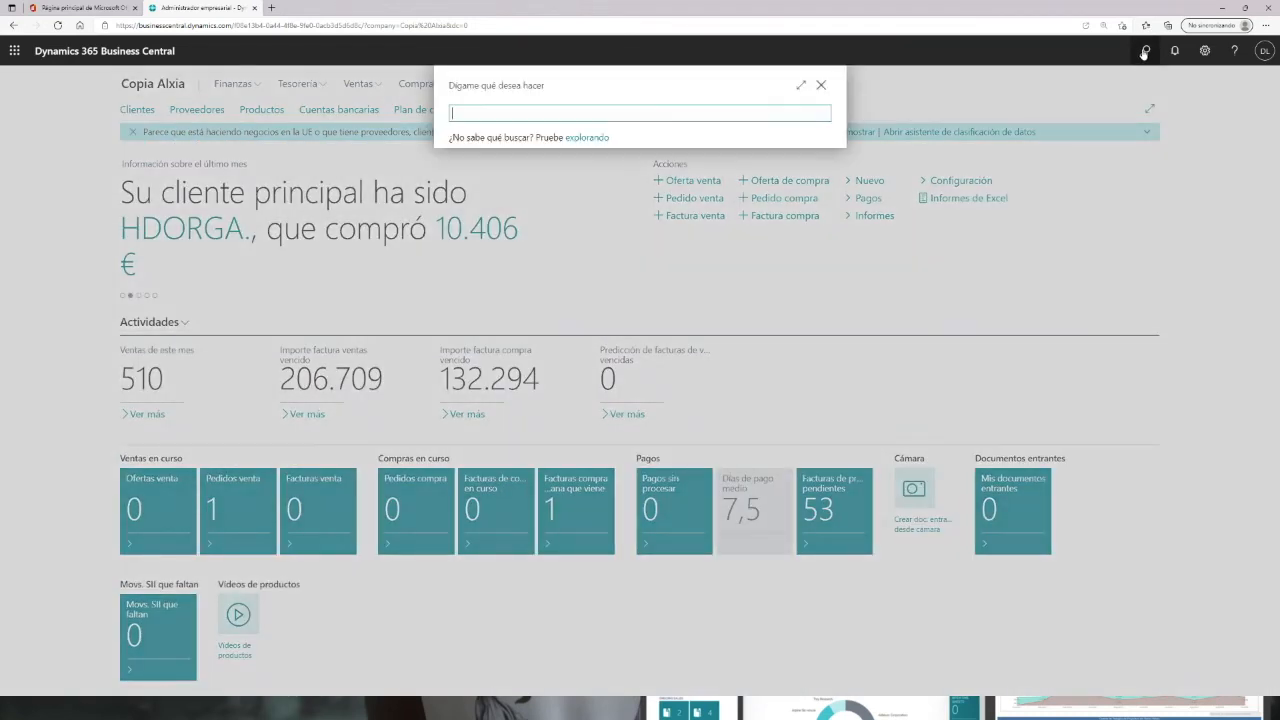
pyautogui.write('dia proy')
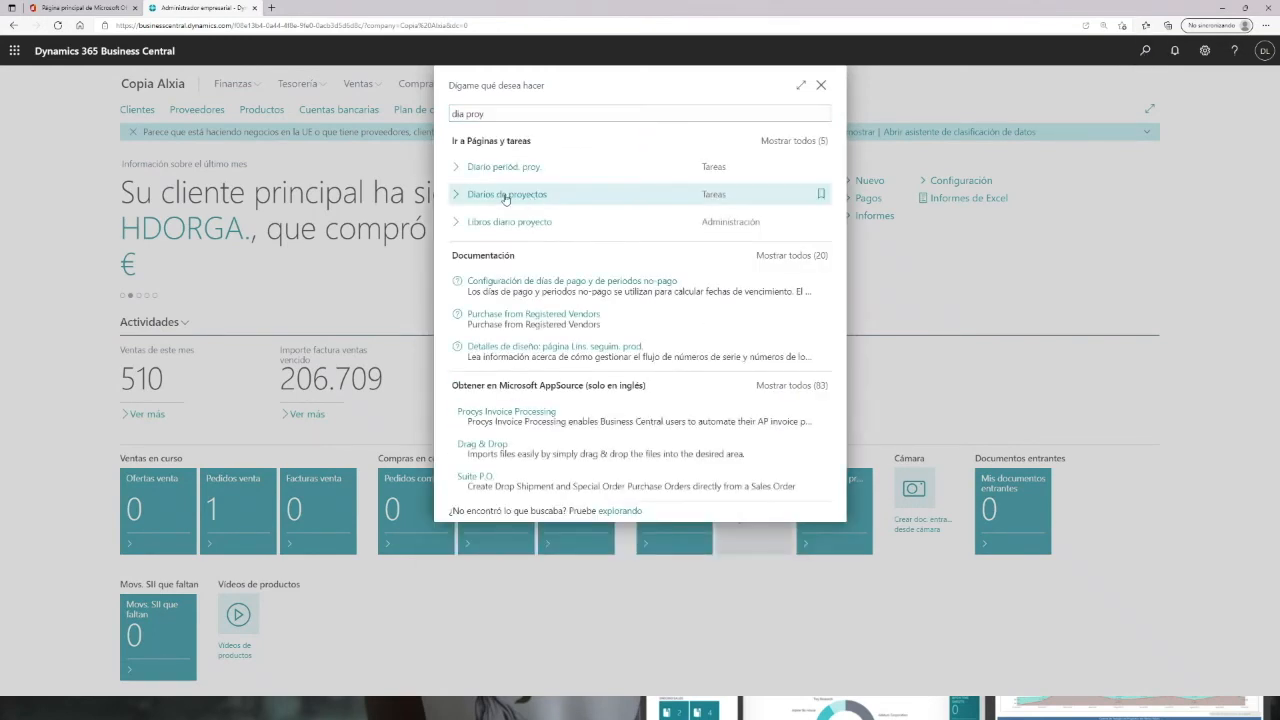
pyautogui.click(505, 195)
pyautogui.click(616, 178)
pyautogui.click(112, 198)
pyautogui.click(192, 197)
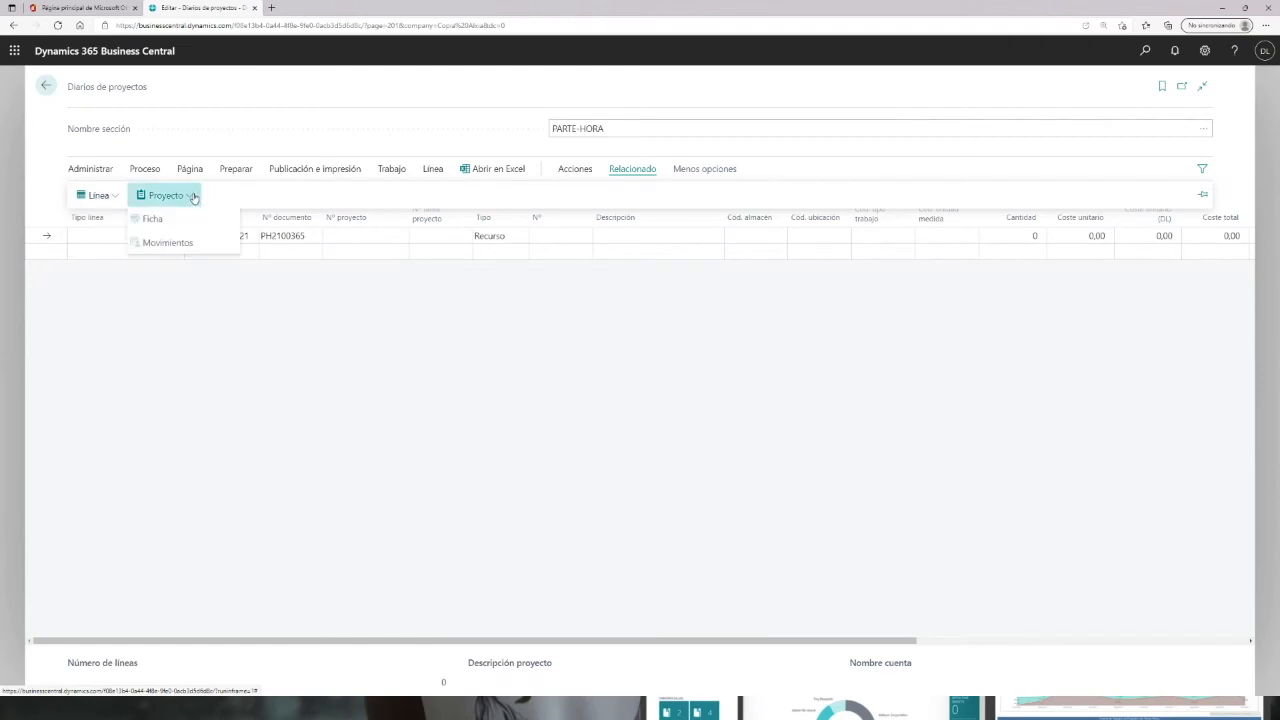
pyautogui.click(575, 168)
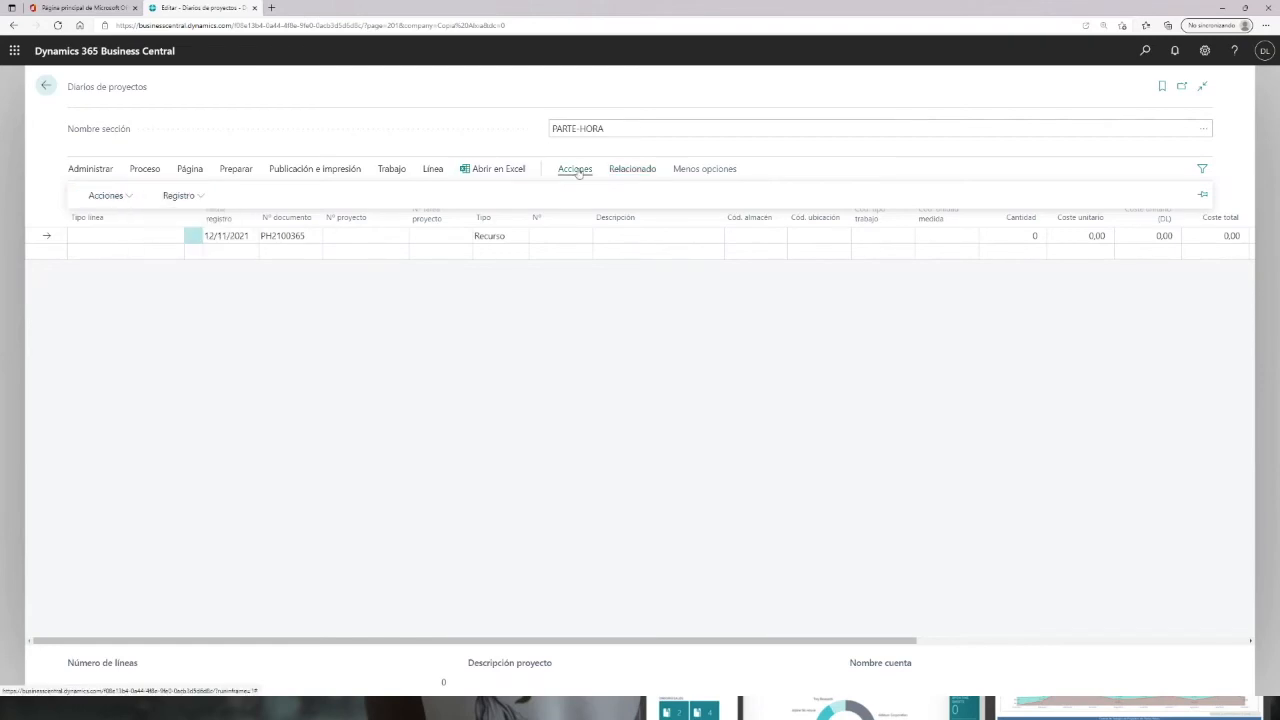
pyautogui.click(128, 195)
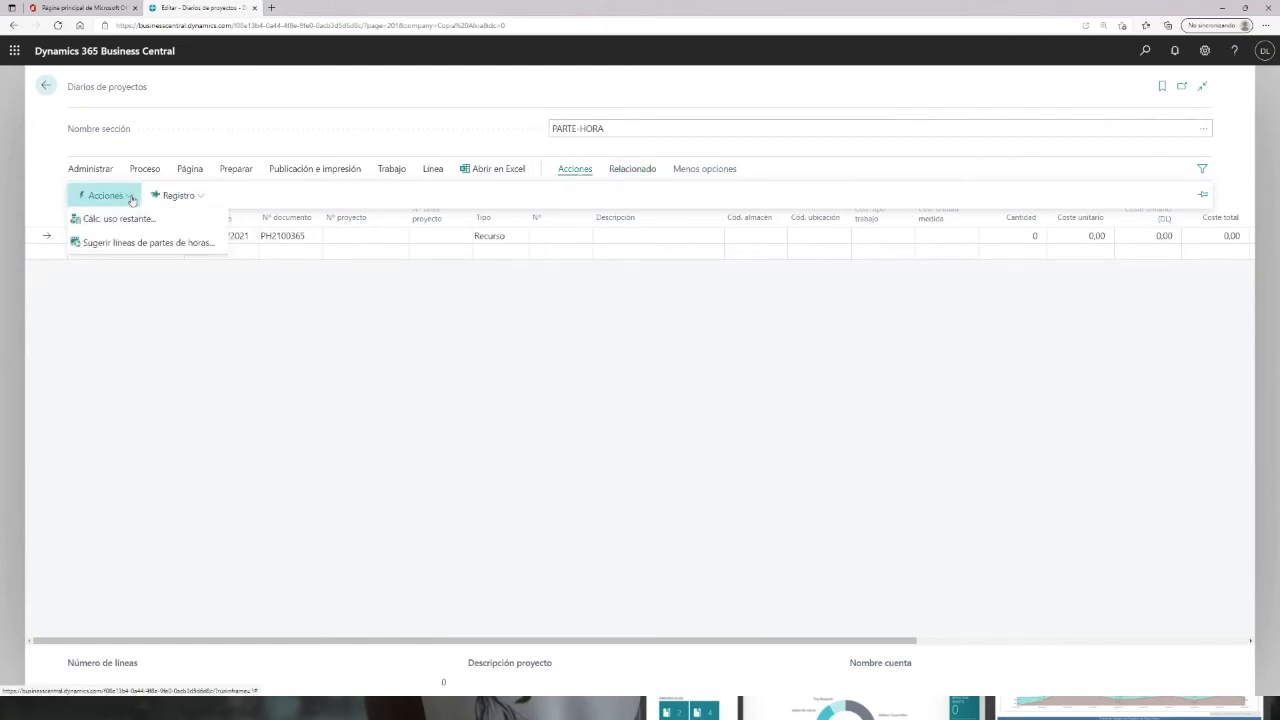
pyautogui.click(115, 252)
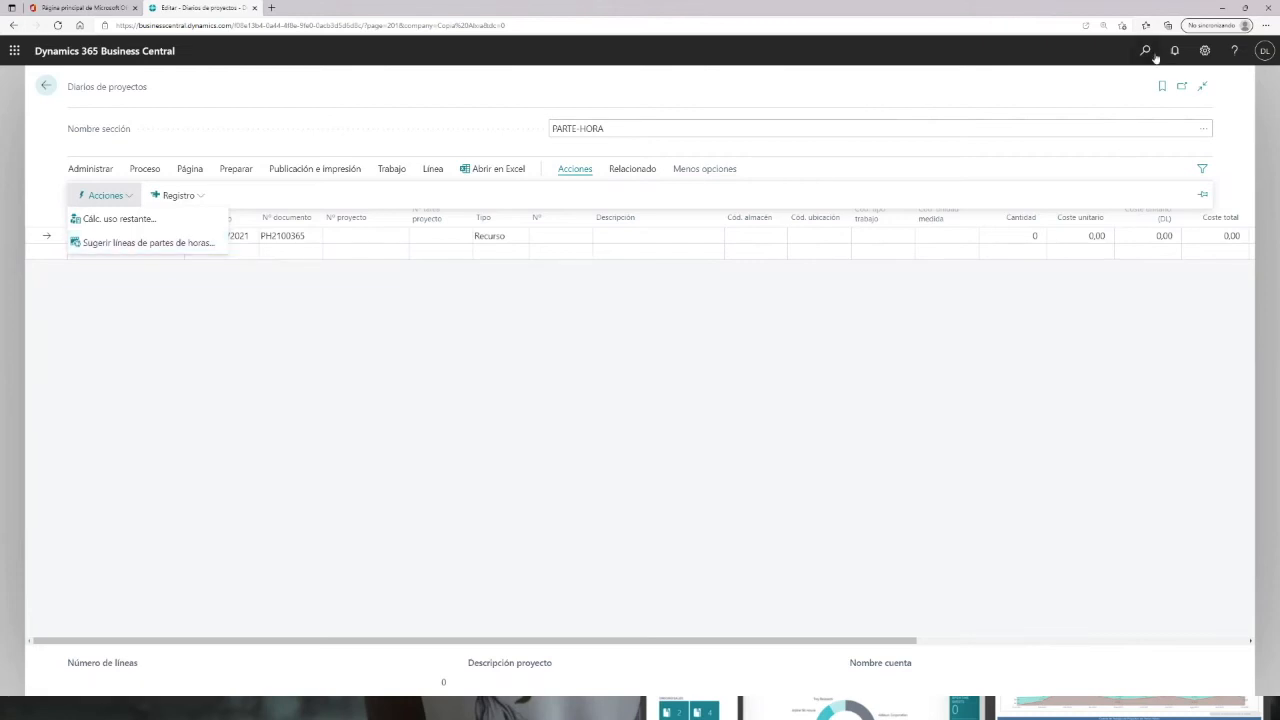
# Step: Search "proy" to open the project list and open project EVE-SEMINARIO's card
pyautogui.hotkey('alt', 'q')
pyautogui.write('pry')
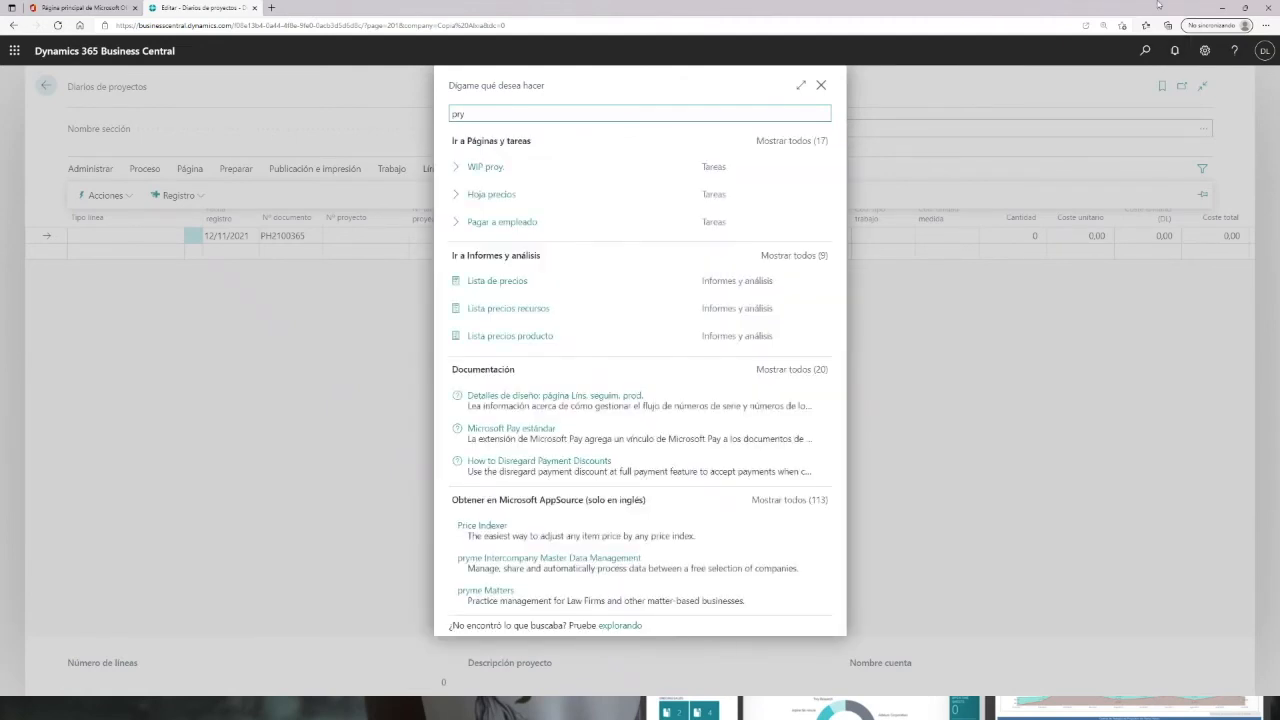
pyautogui.press('BackSpace')
pyautogui.write('oy')
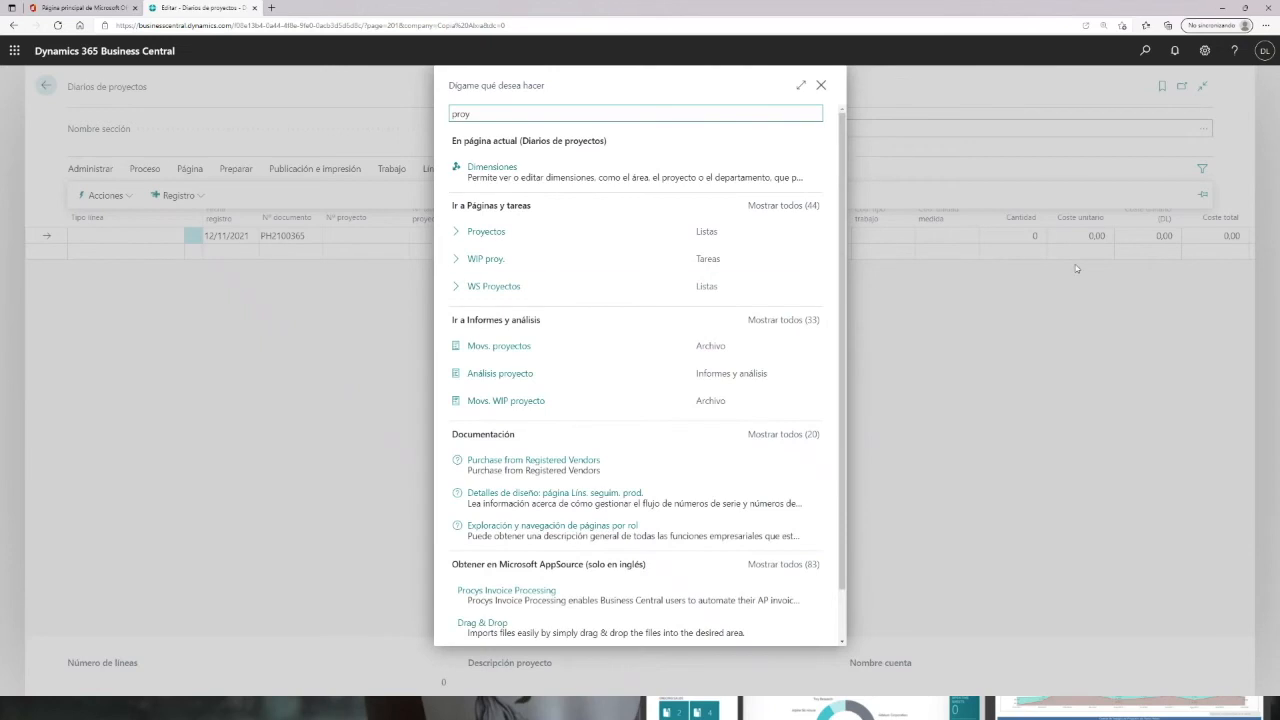
pyautogui.click(488, 236)
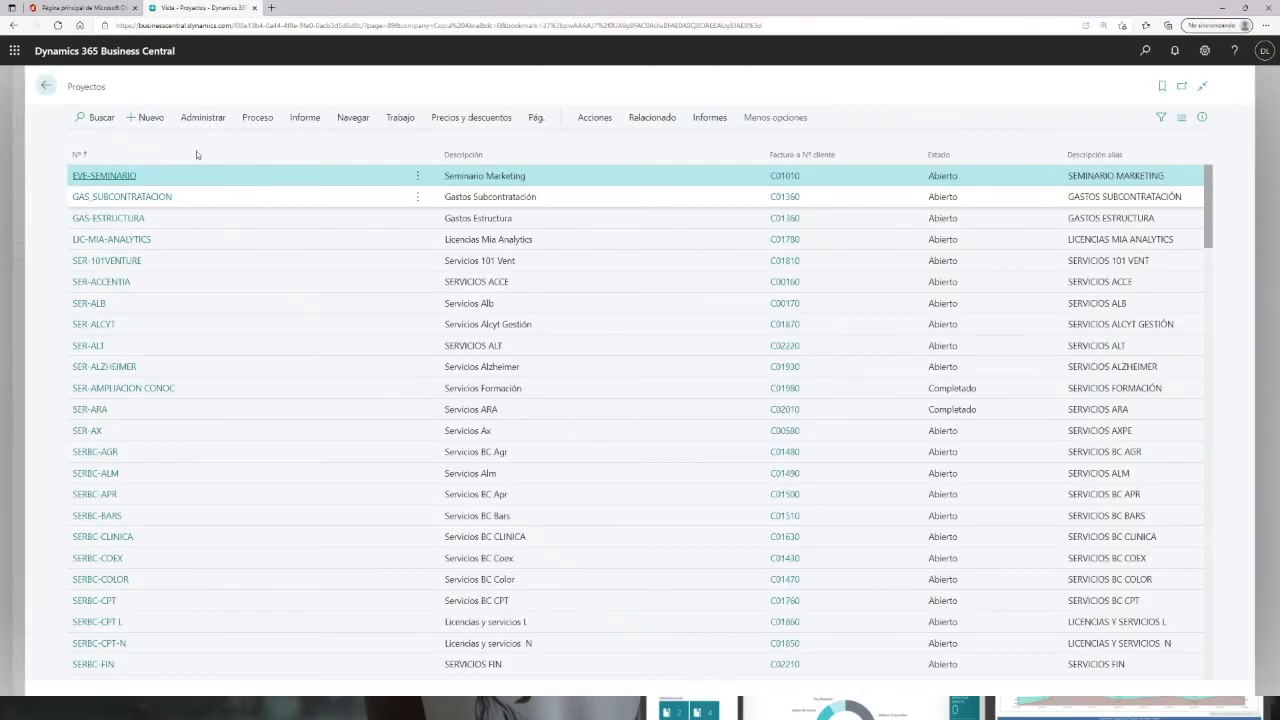
pyautogui.click(124, 178)
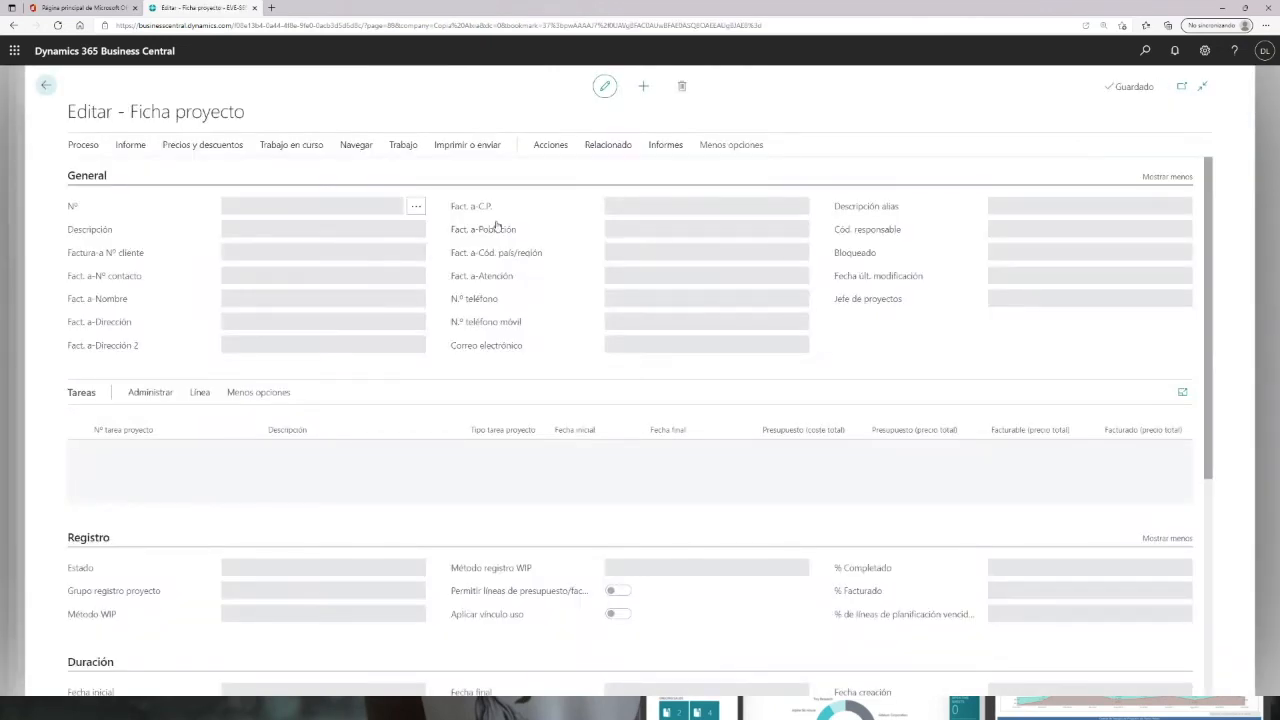
# Step: Review the project's ledger entries, then return to the project journal
pyautogui.click(610, 146)
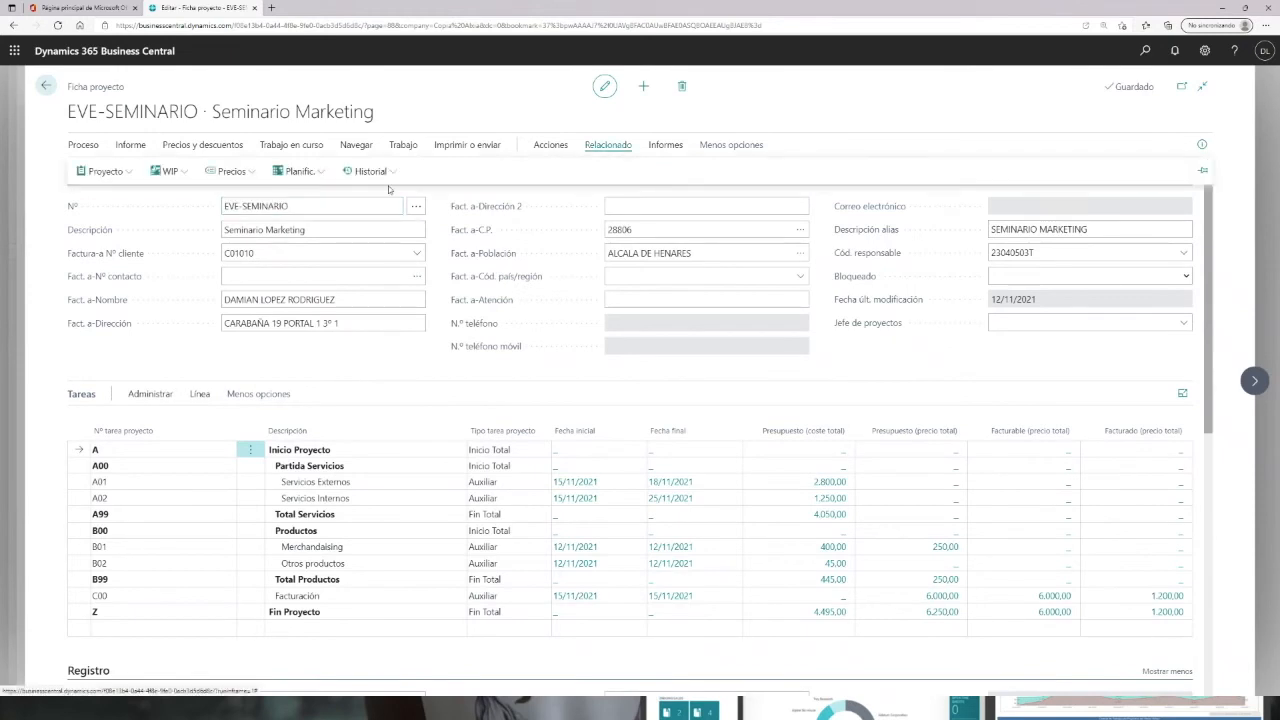
pyautogui.click(372, 171)
pyautogui.click(385, 197)
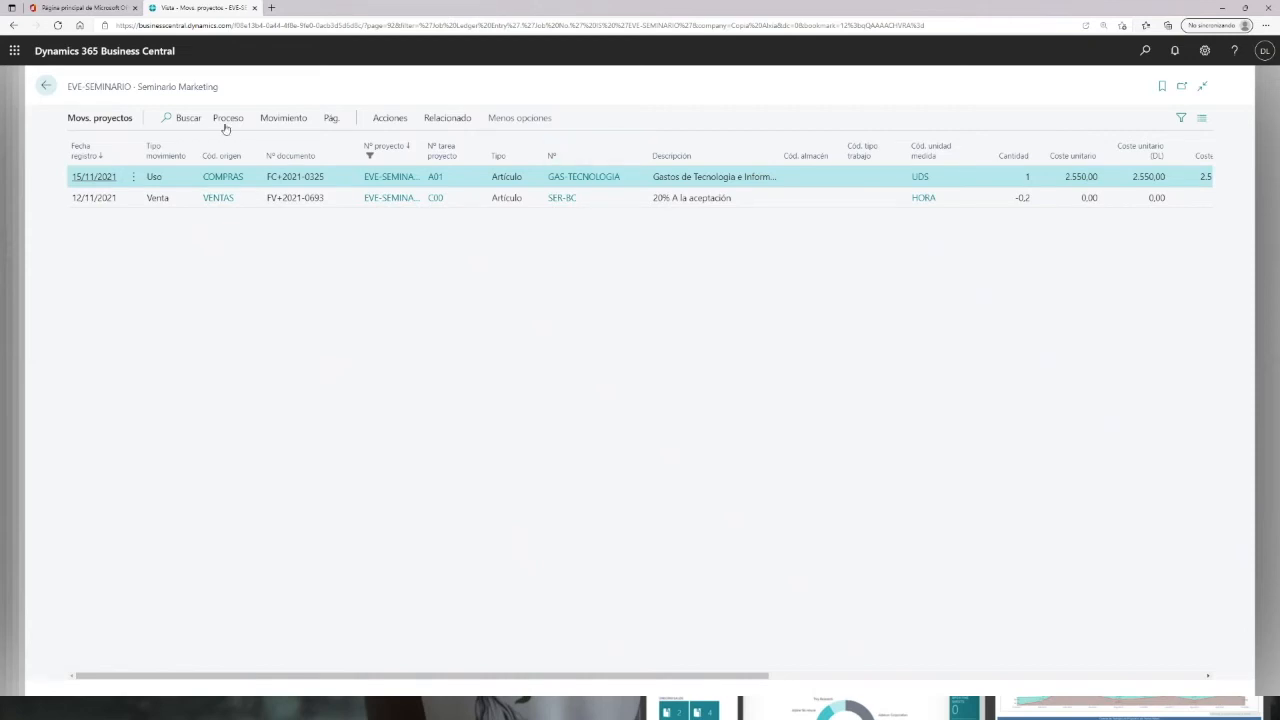
pyautogui.click(46, 87)
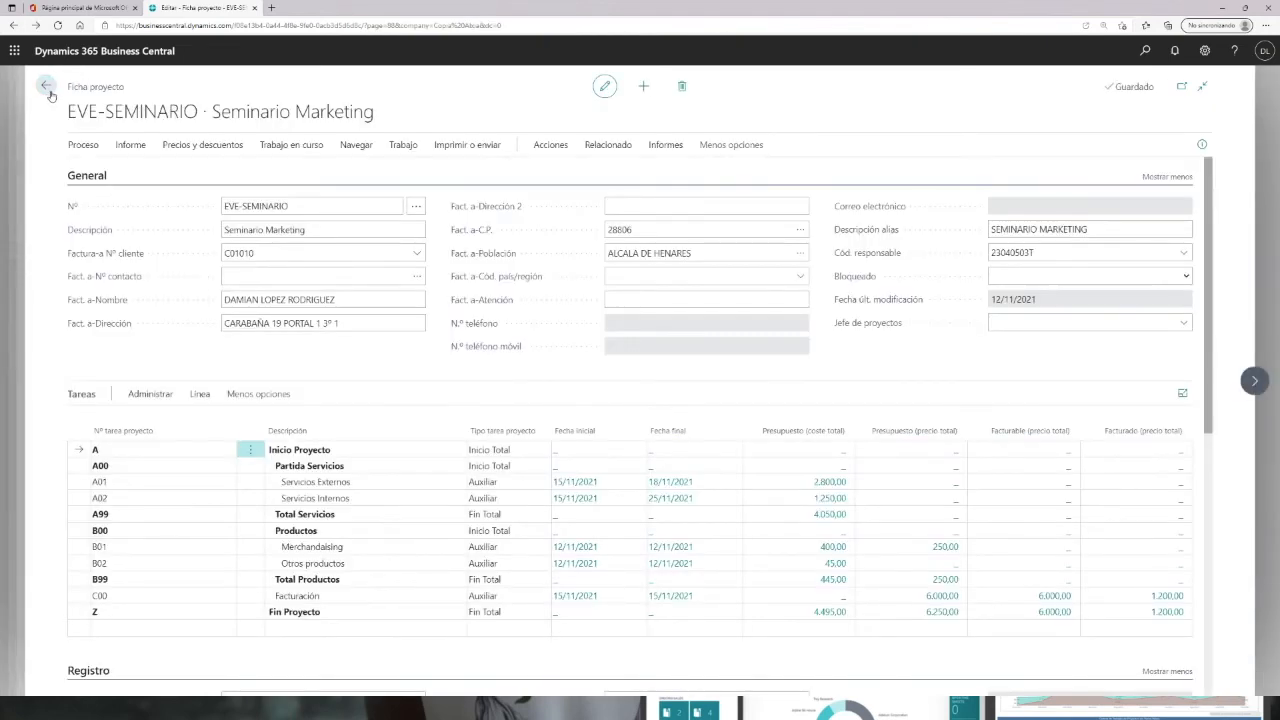
pyautogui.press('Escape')
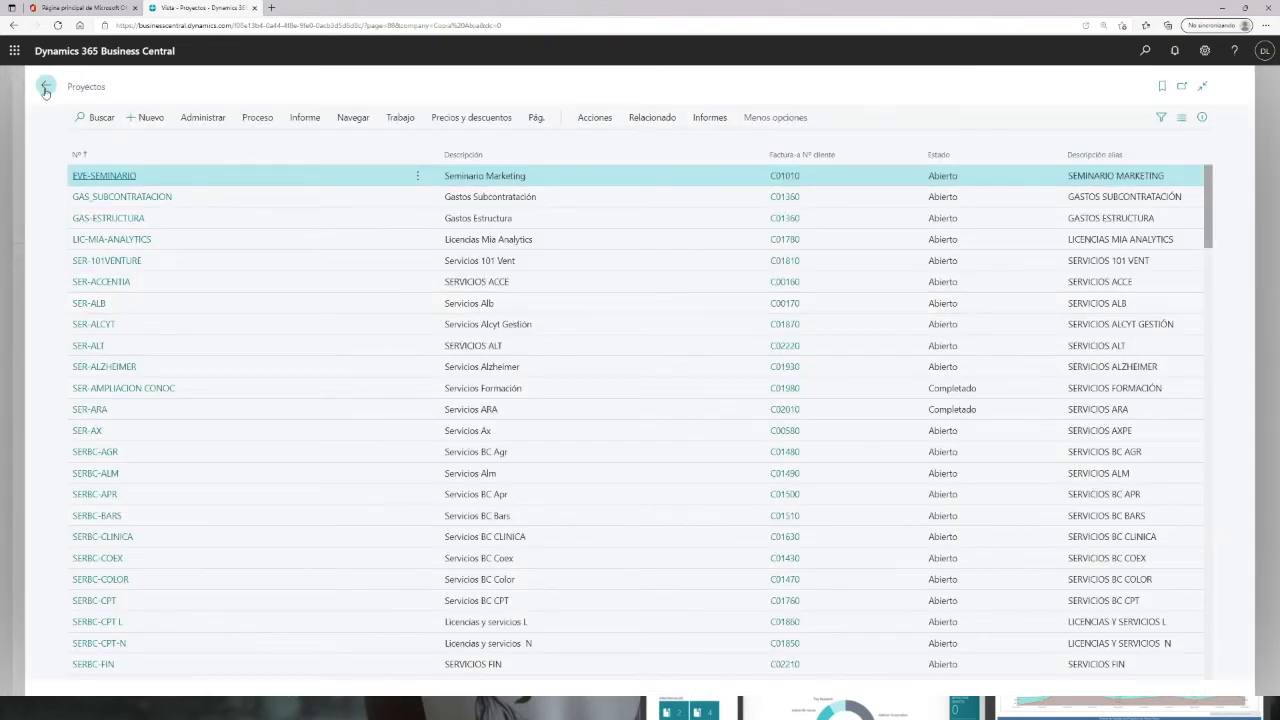
pyautogui.press('Escape')
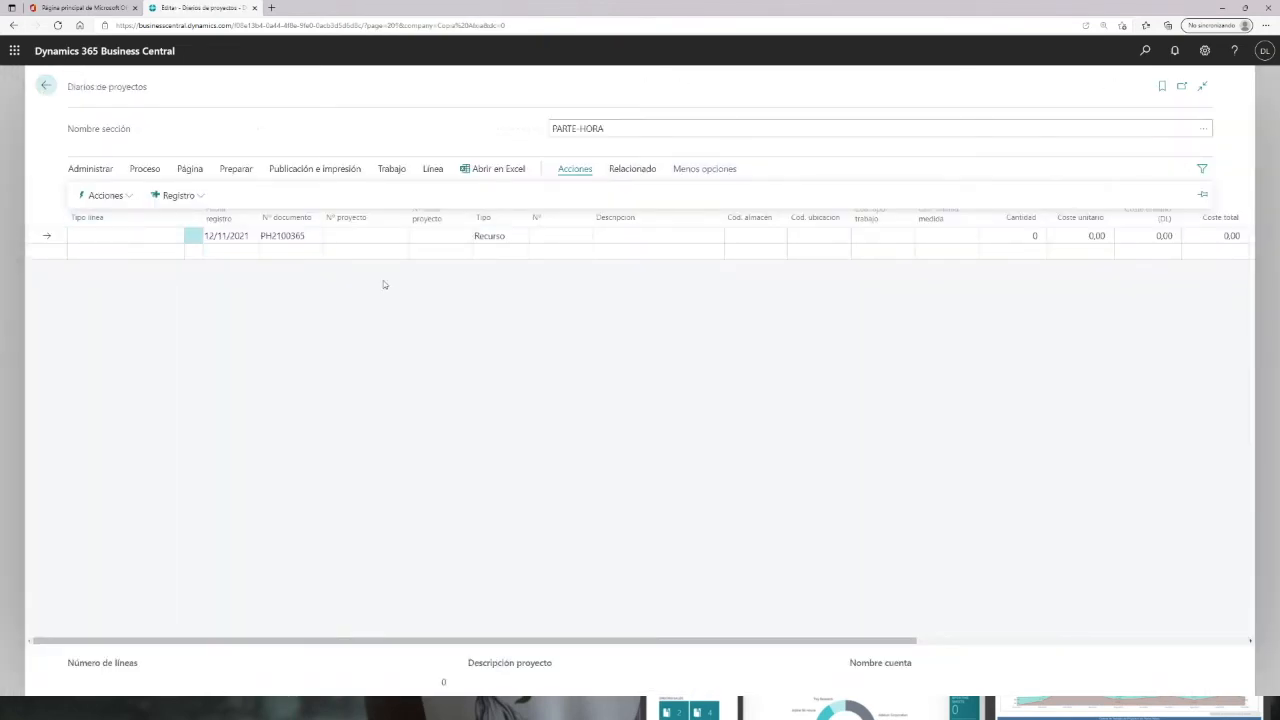
# Step: Suggest project journal lines from the approved time sheets using the default options
pyautogui.click(128, 196)
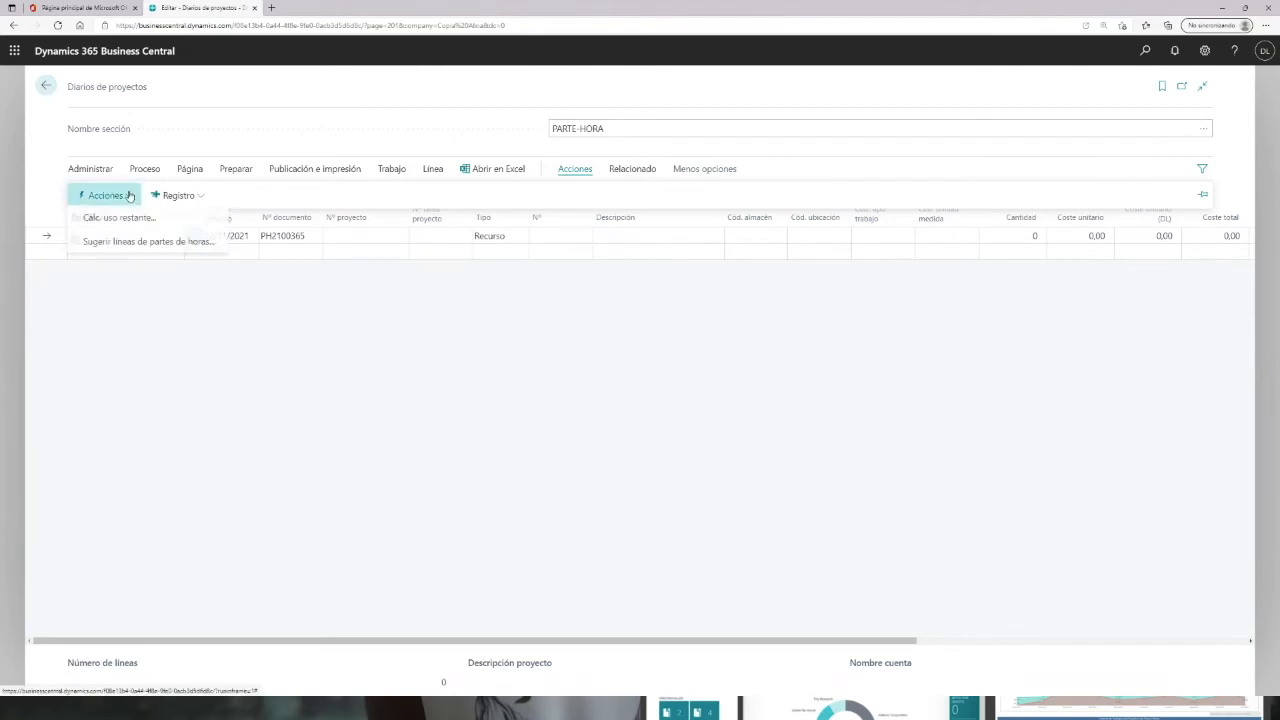
pyautogui.click(120, 245)
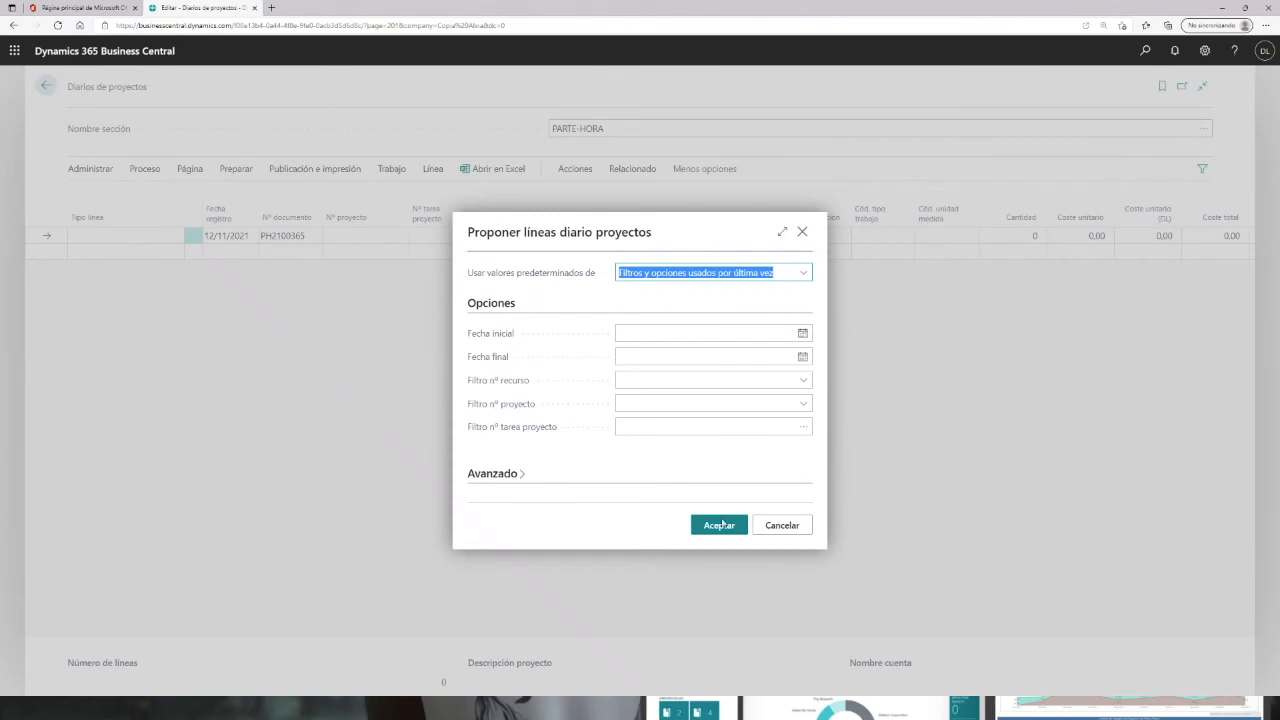
pyautogui.click(738, 526)
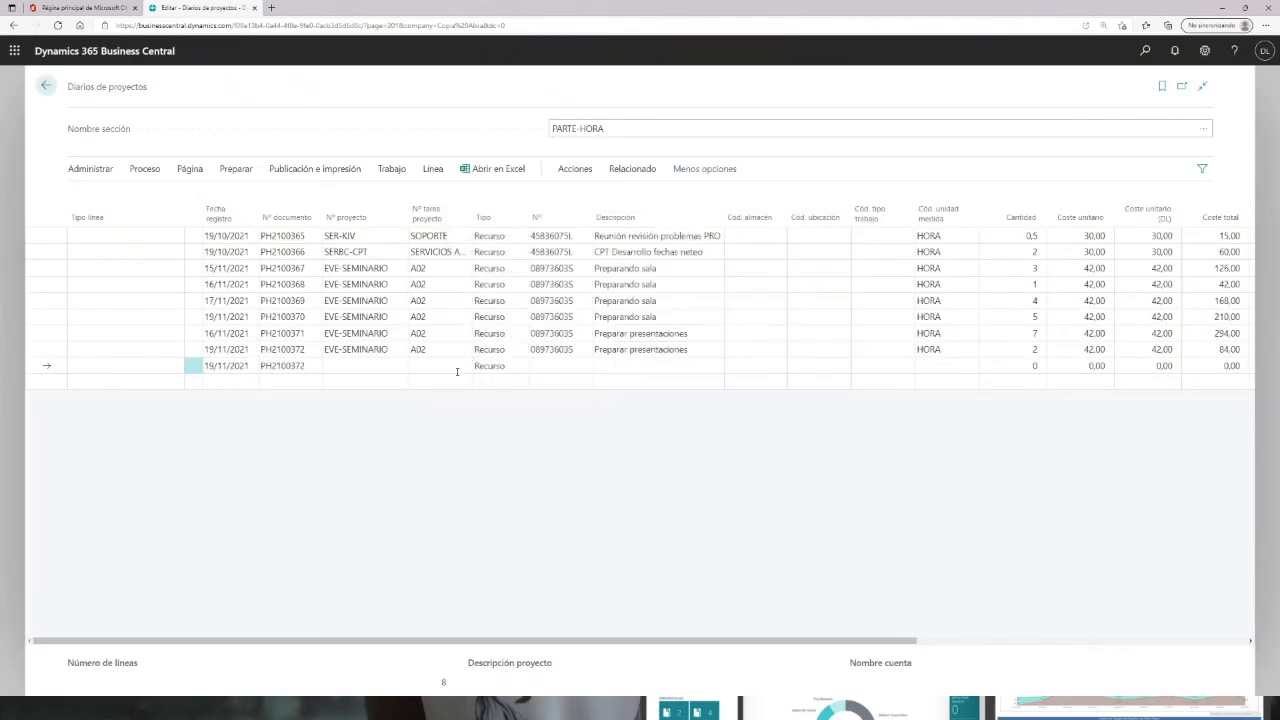
# Step: Post the project journal lines for the time sheet hours and confirm the posting
pyautogui.click(283, 285)
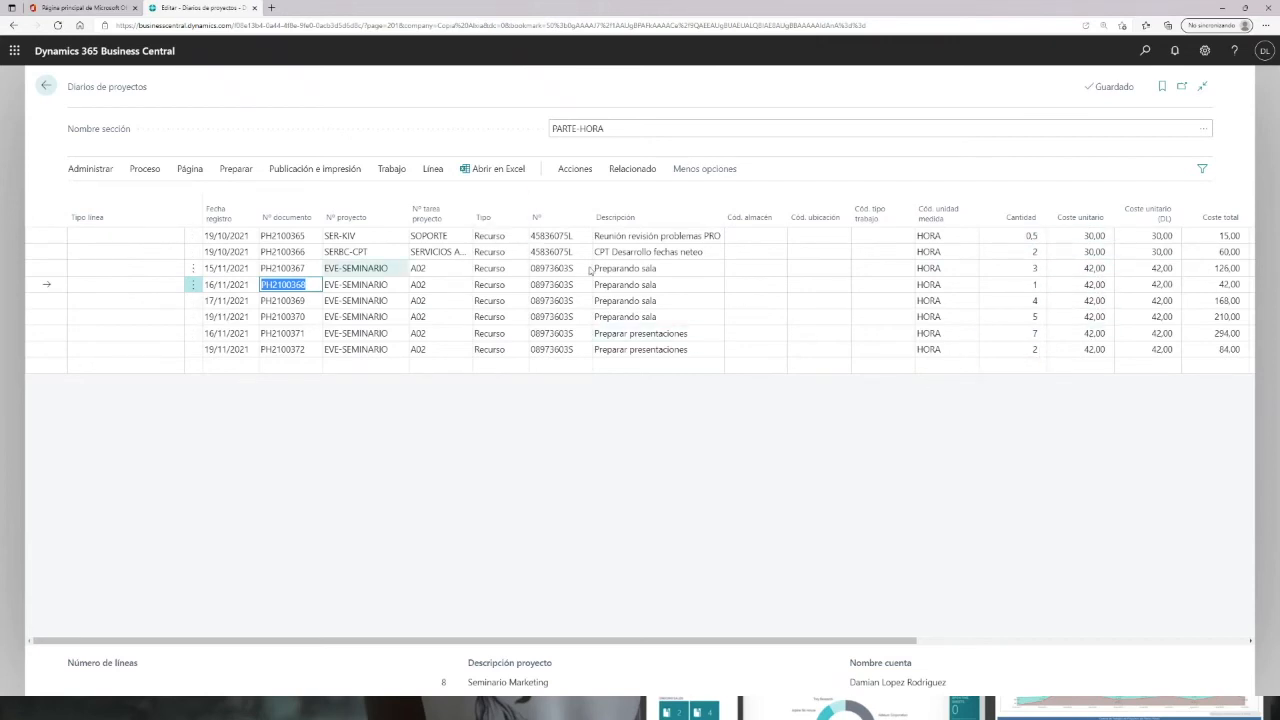
pyautogui.click(329, 172)
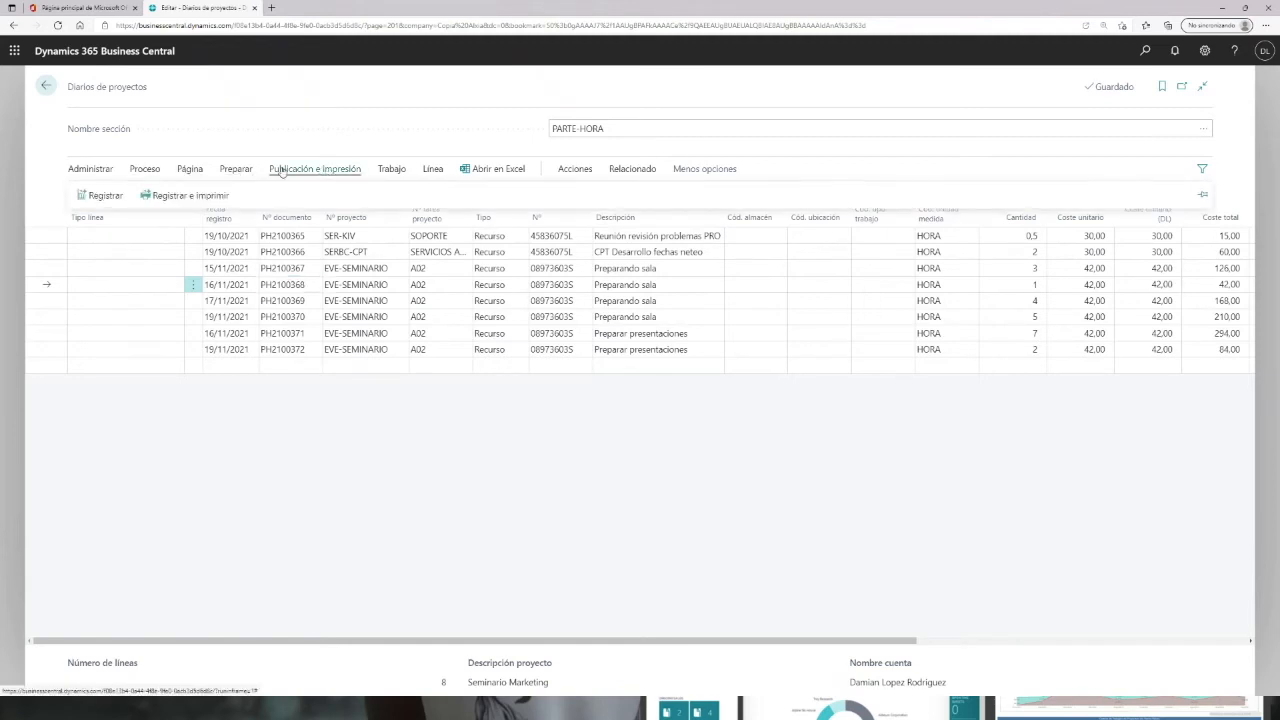
pyautogui.click(100, 197)
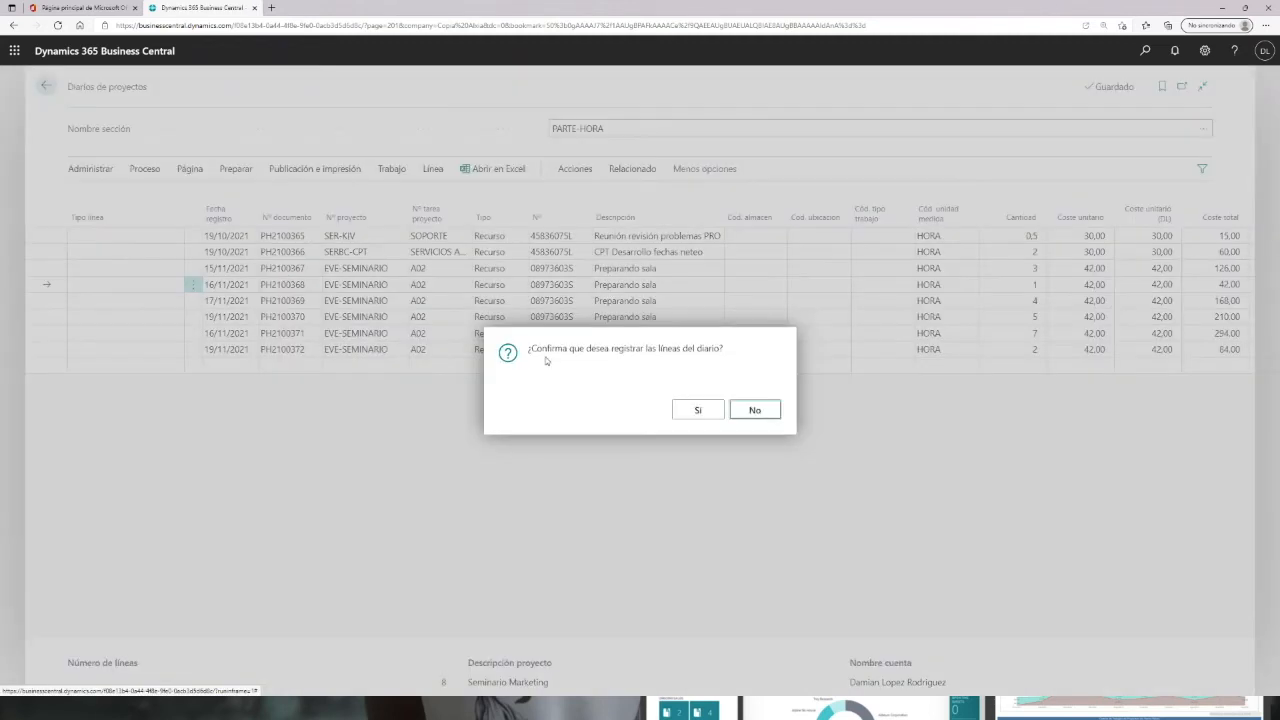
pyautogui.click(697, 409)
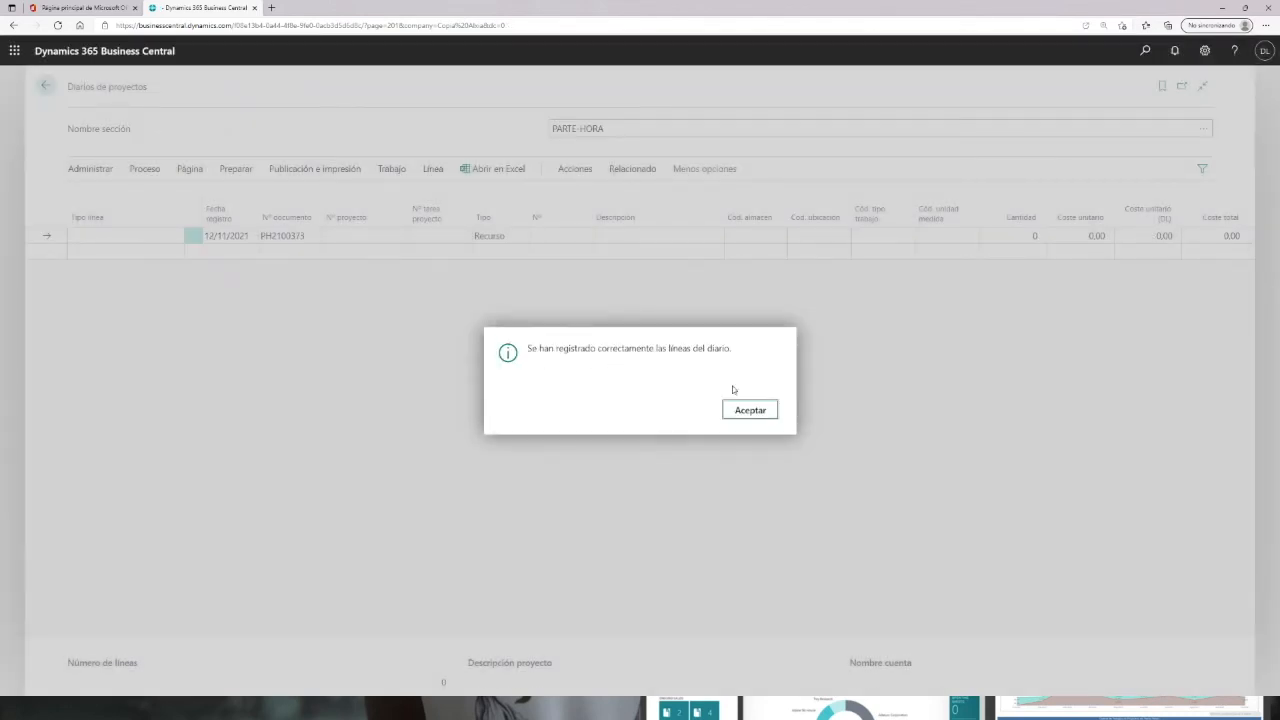
pyautogui.click(750, 411)
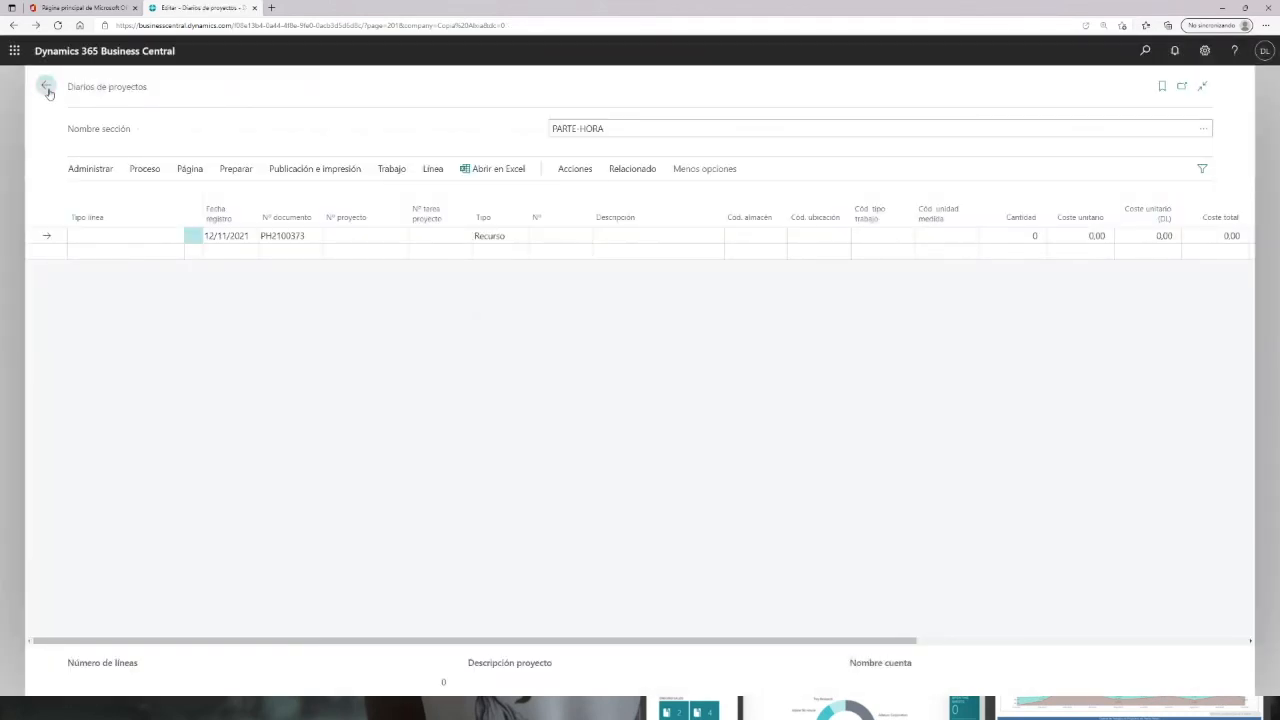
# Step: Return to the role centre, search for projects and open project EVE-SEMINARIO's card
pyautogui.click(47, 88)
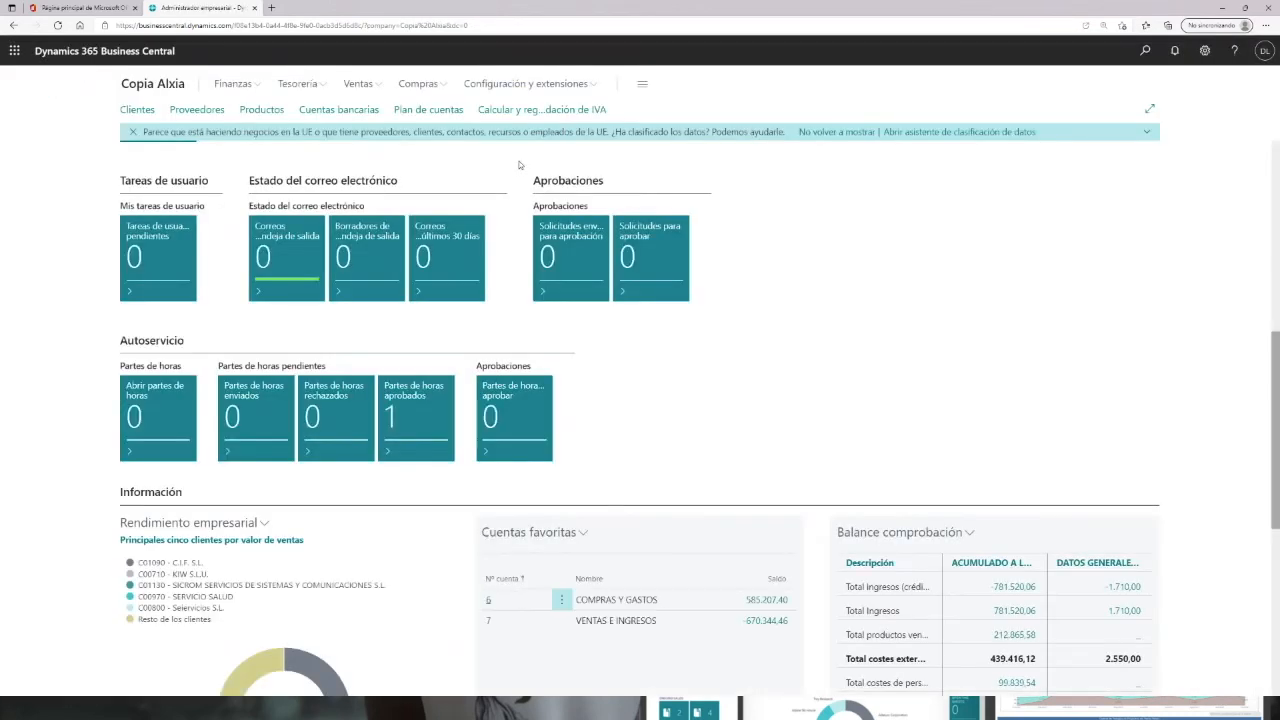
pyautogui.click(1146, 51)
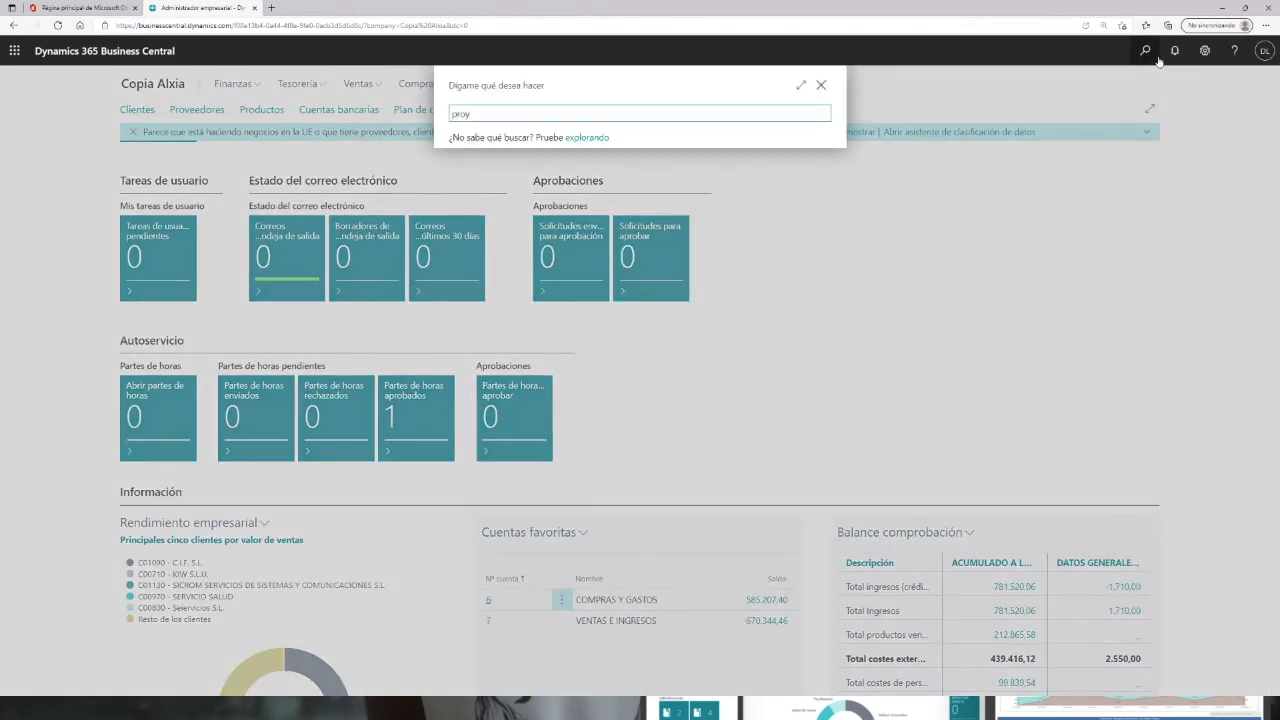
pyautogui.click(493, 181)
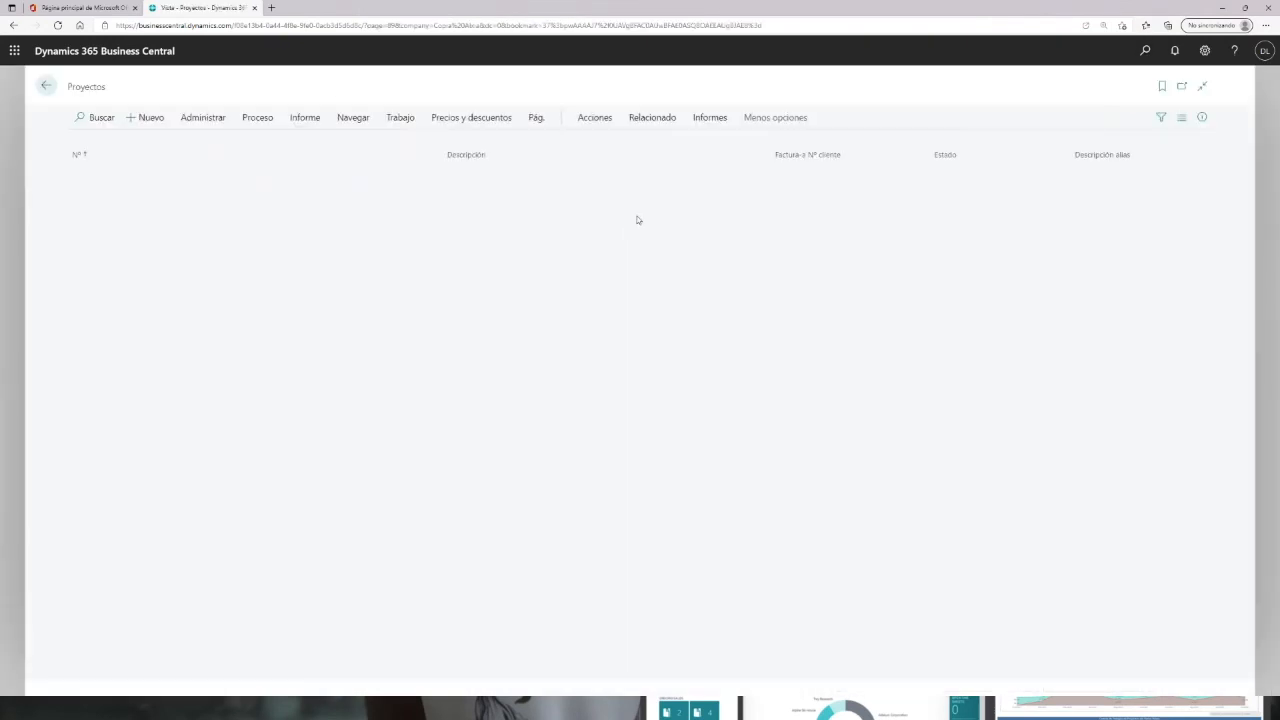
pyautogui.click(100, 176)
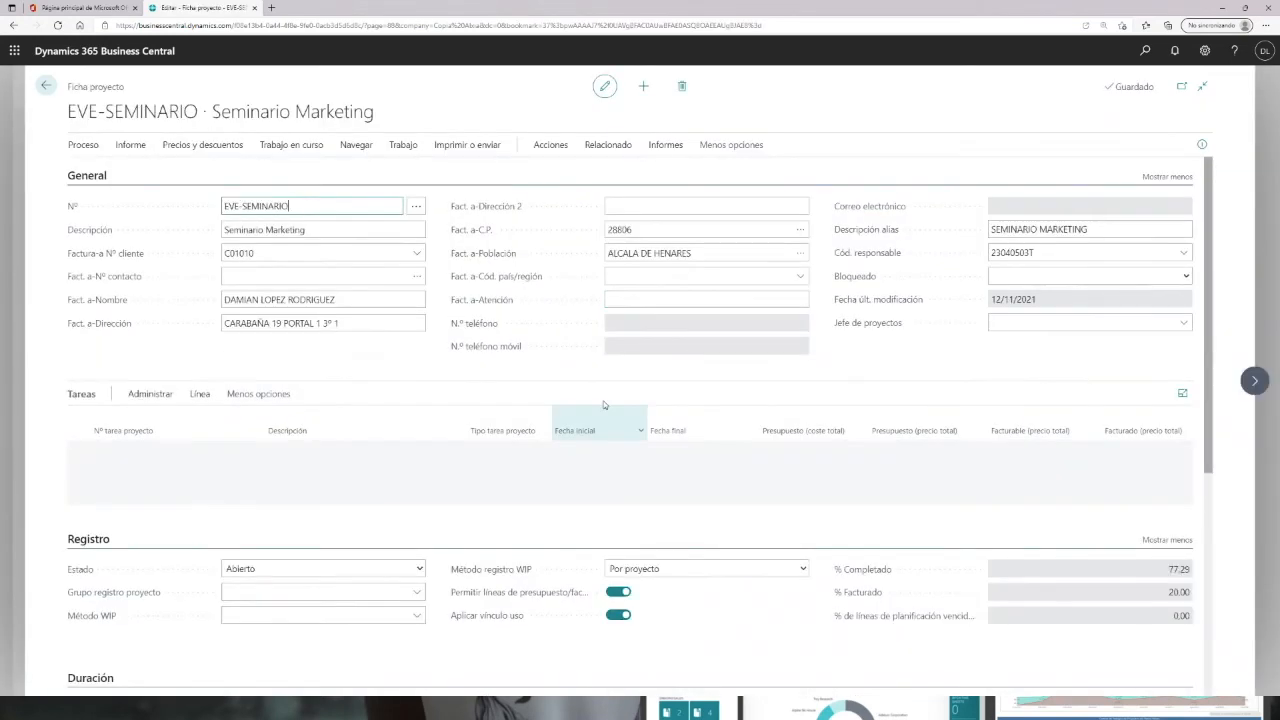
# Step: Review the project's ledger entries, then go back to the project card
pyautogui.click(620, 147)
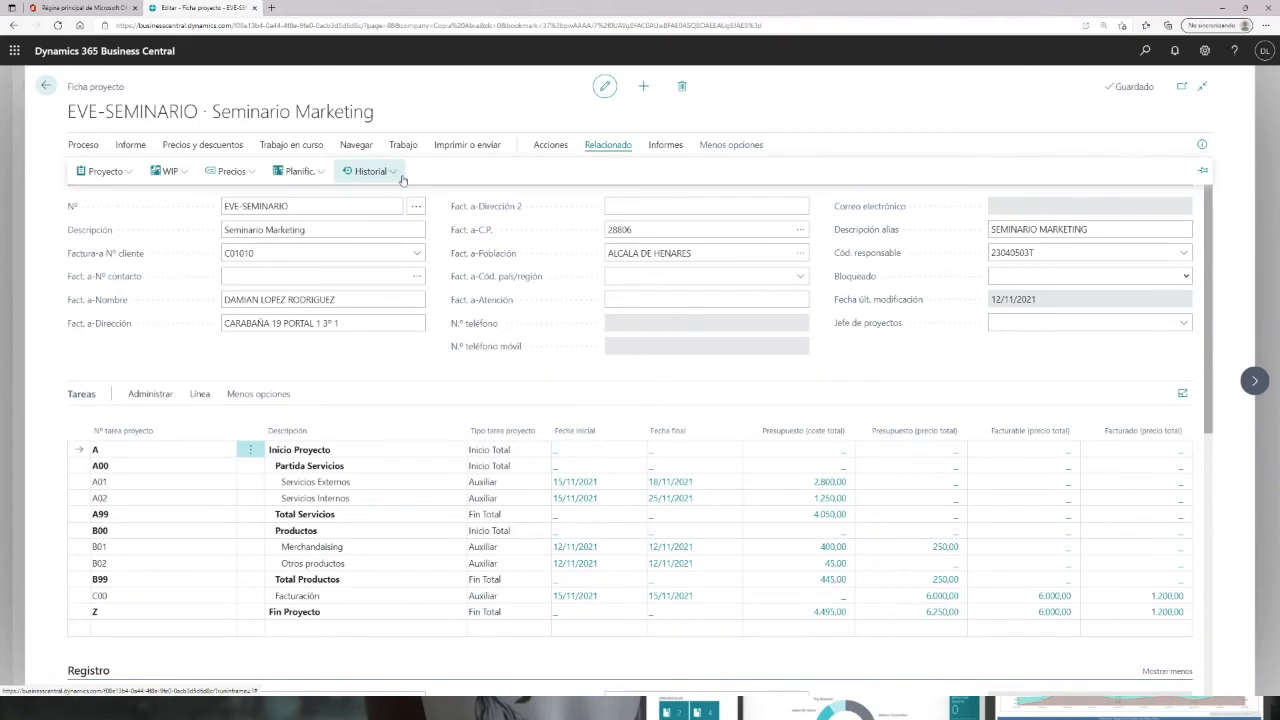
pyautogui.click(395, 174)
pyautogui.click(374, 193)
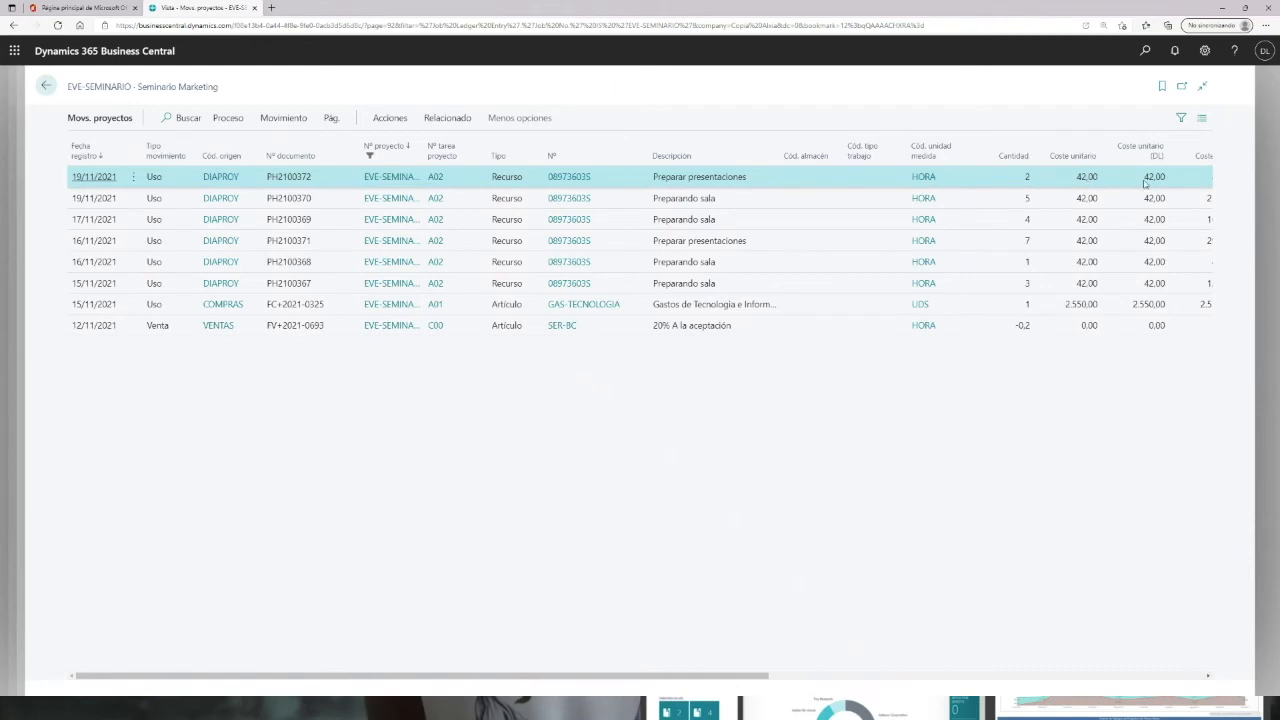
pyautogui.moveTo(703, 678); pyautogui.dragTo(925, 677)
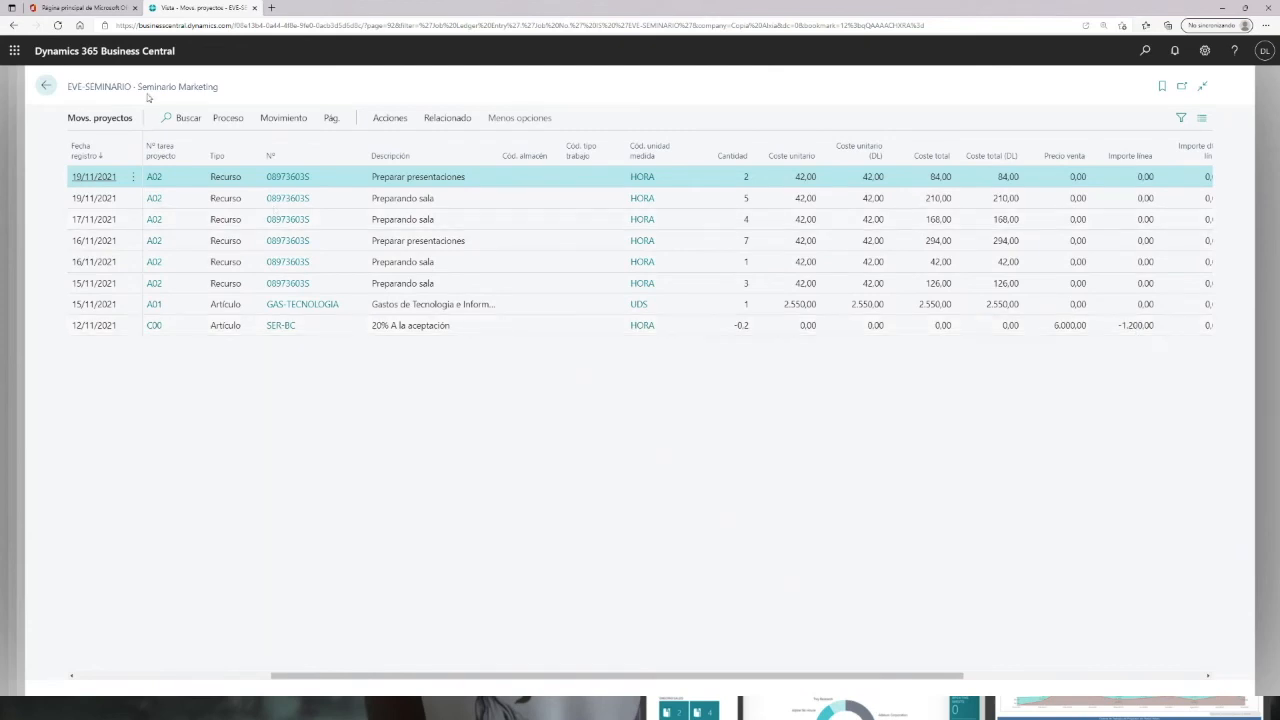
pyautogui.press('Escape')
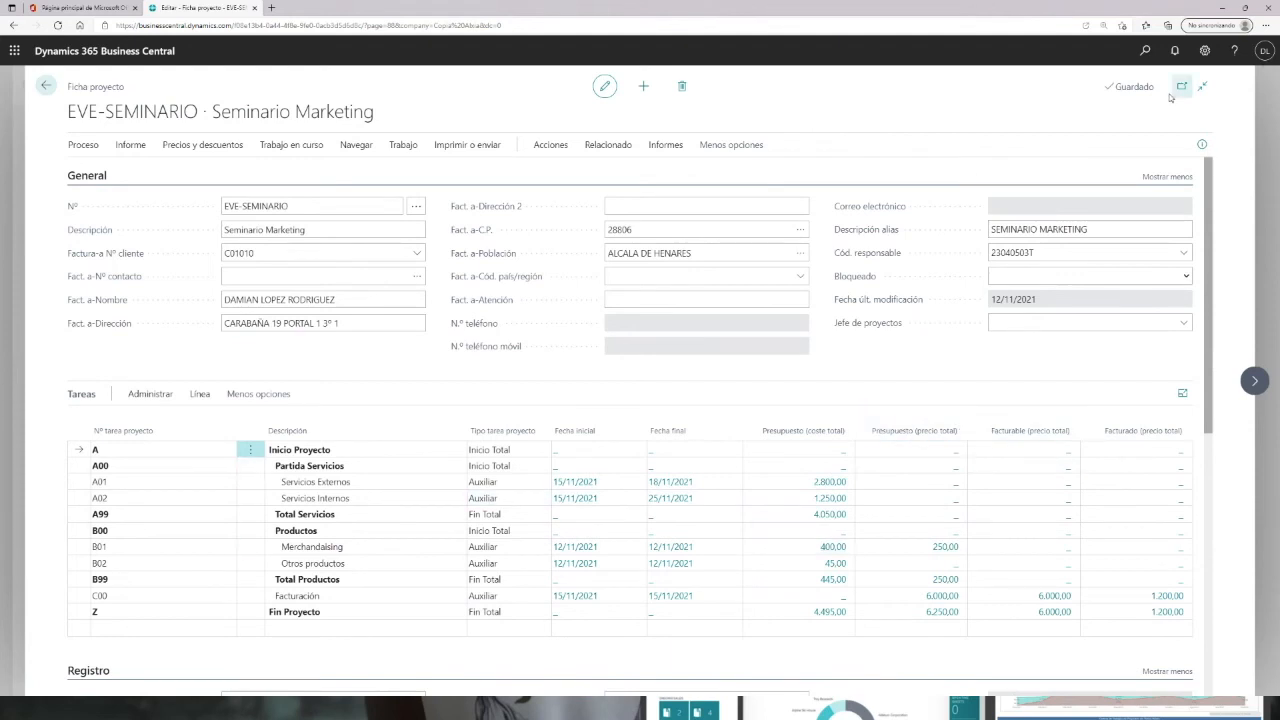
# Step: Personalize the project card by adding the Real (coste total) column to the Tasks subpage
pyautogui.click(1200, 52)
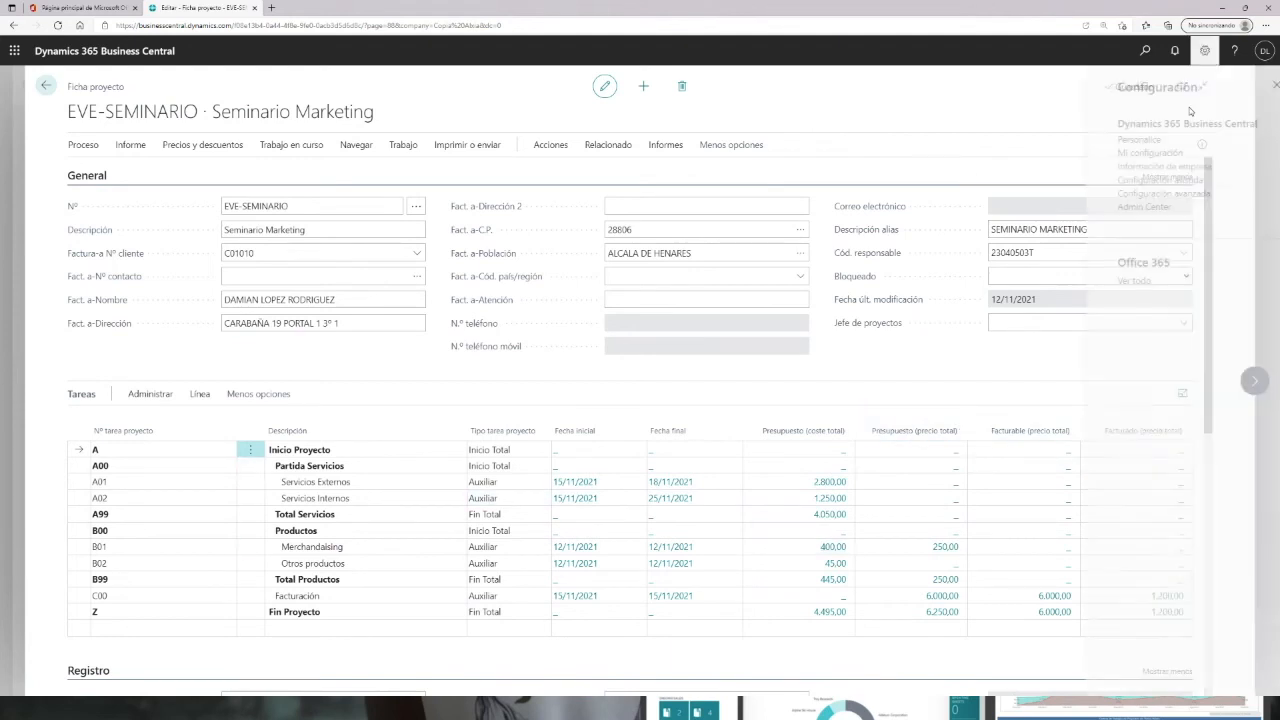
pyautogui.click(1116, 141)
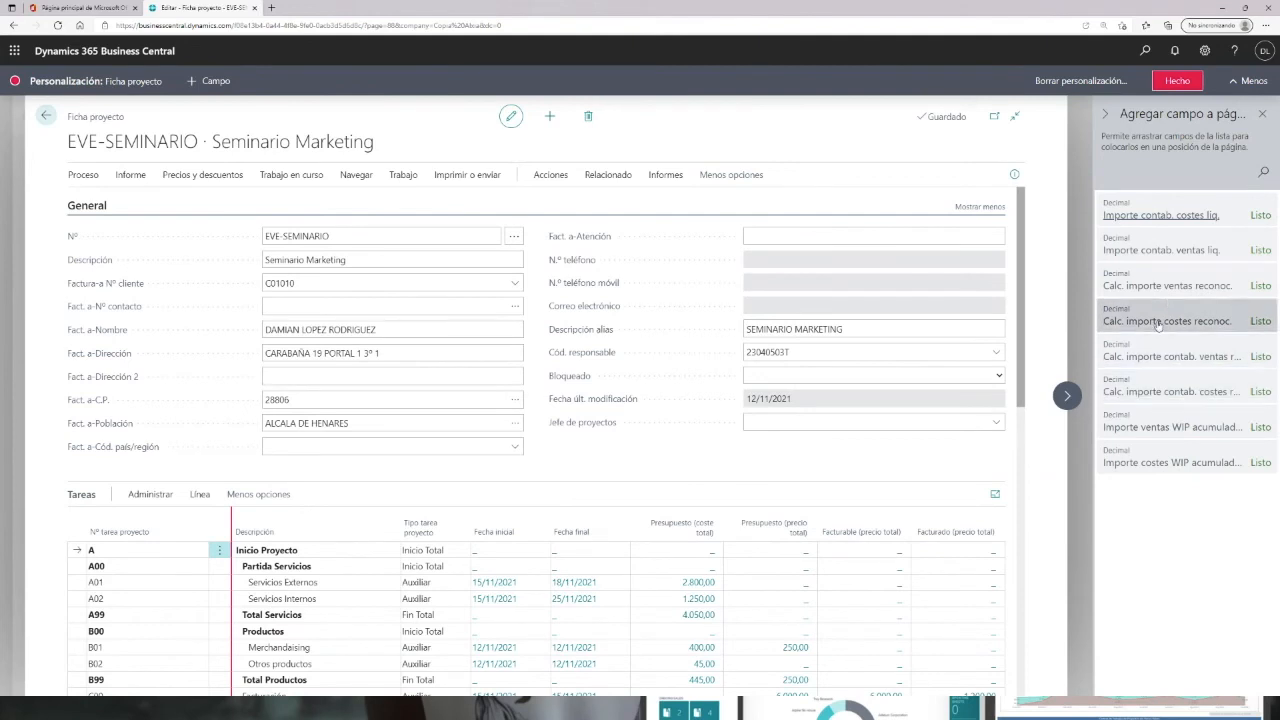
pyautogui.moveTo(1156, 321); pyautogui.dragTo(622, 530)
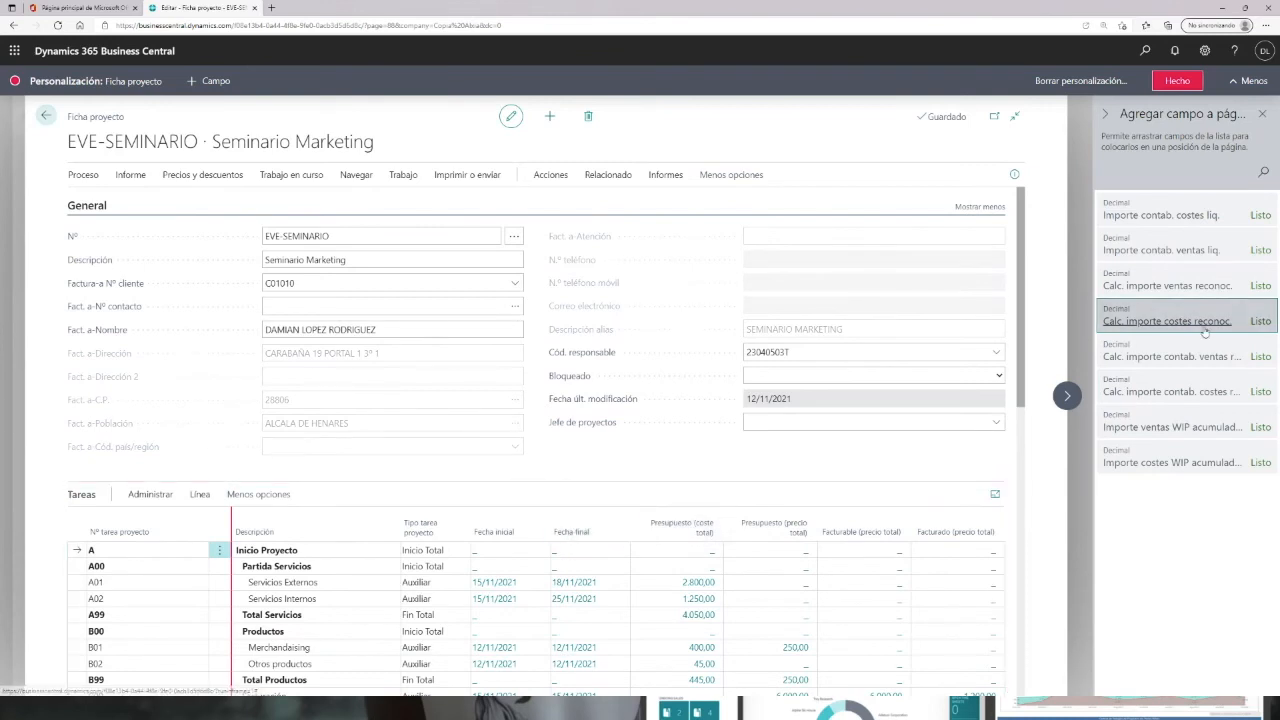
pyautogui.moveTo(1162, 327); pyautogui.dragTo(622, 532)
pyautogui.click(605, 557)
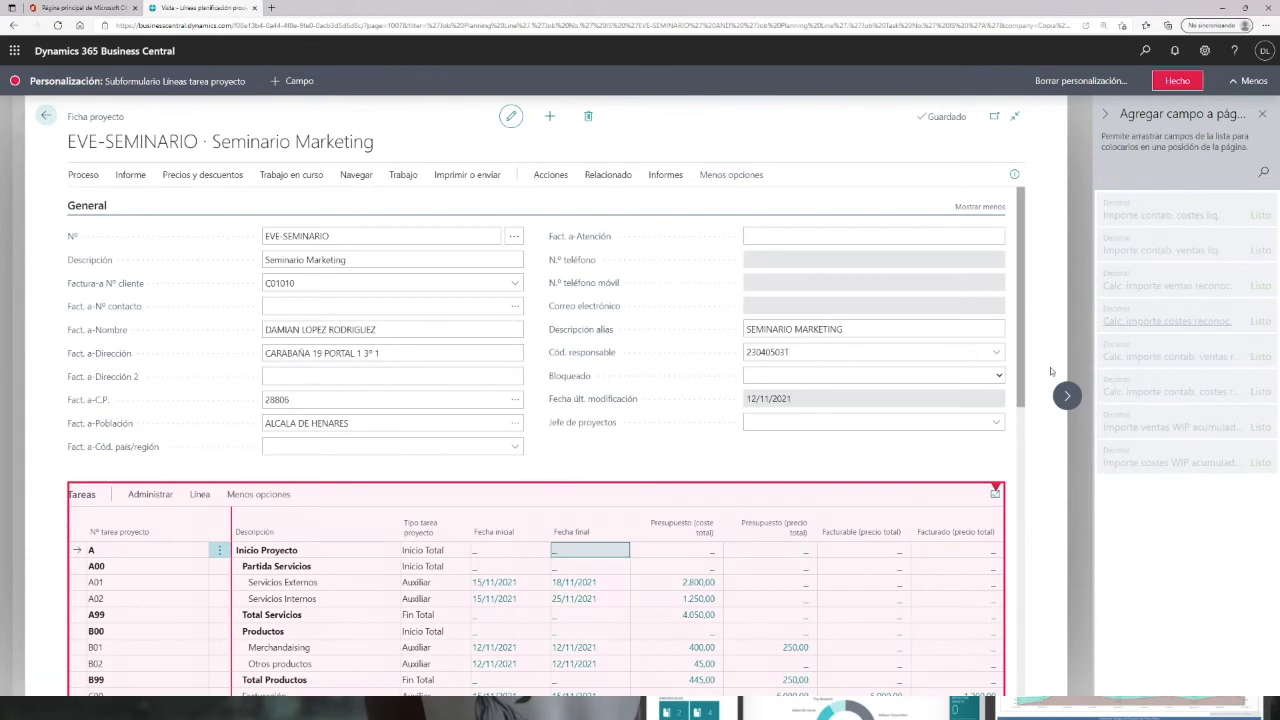
pyautogui.click(45, 116)
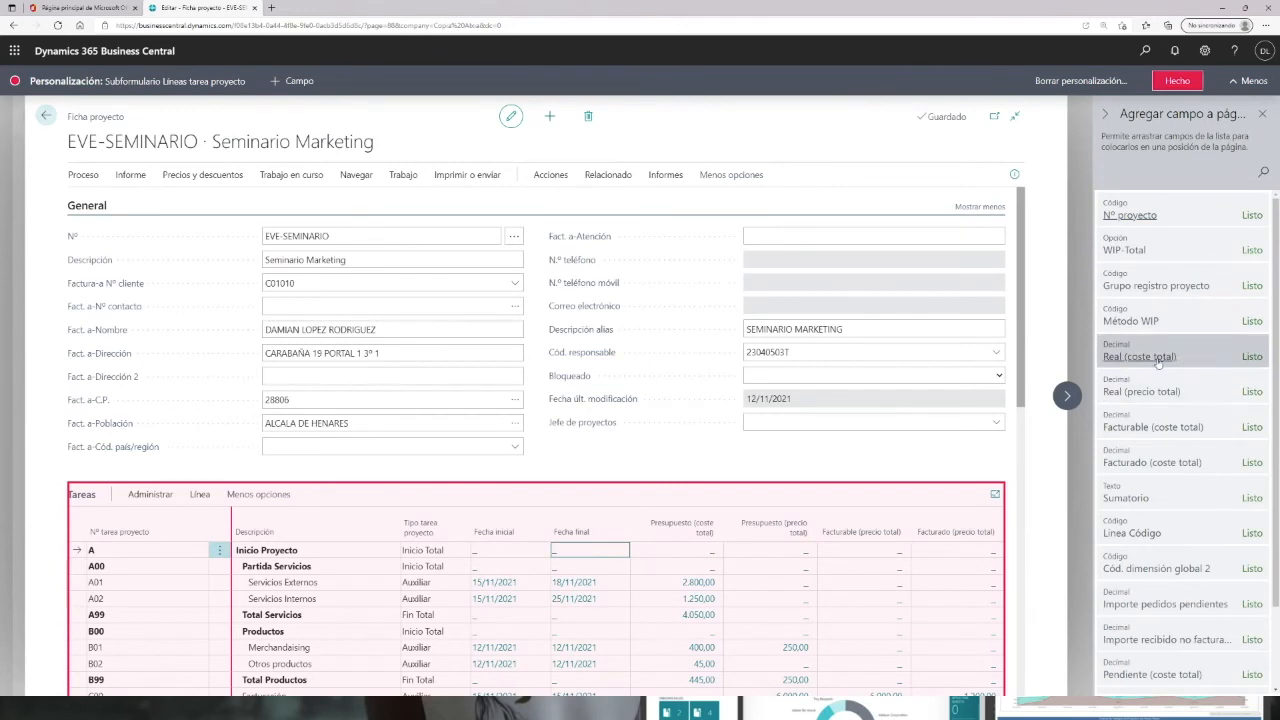
pyautogui.moveTo(1170, 356); pyautogui.dragTo(646, 537)
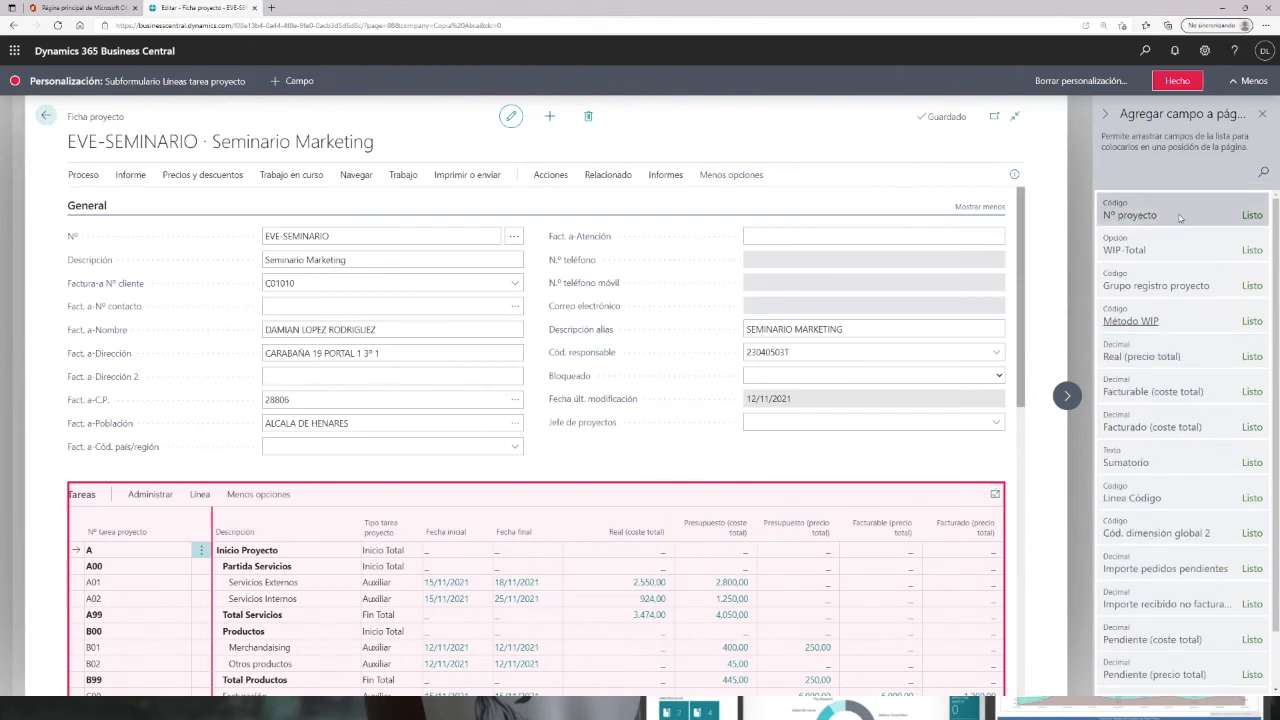
pyautogui.click(1177, 81)
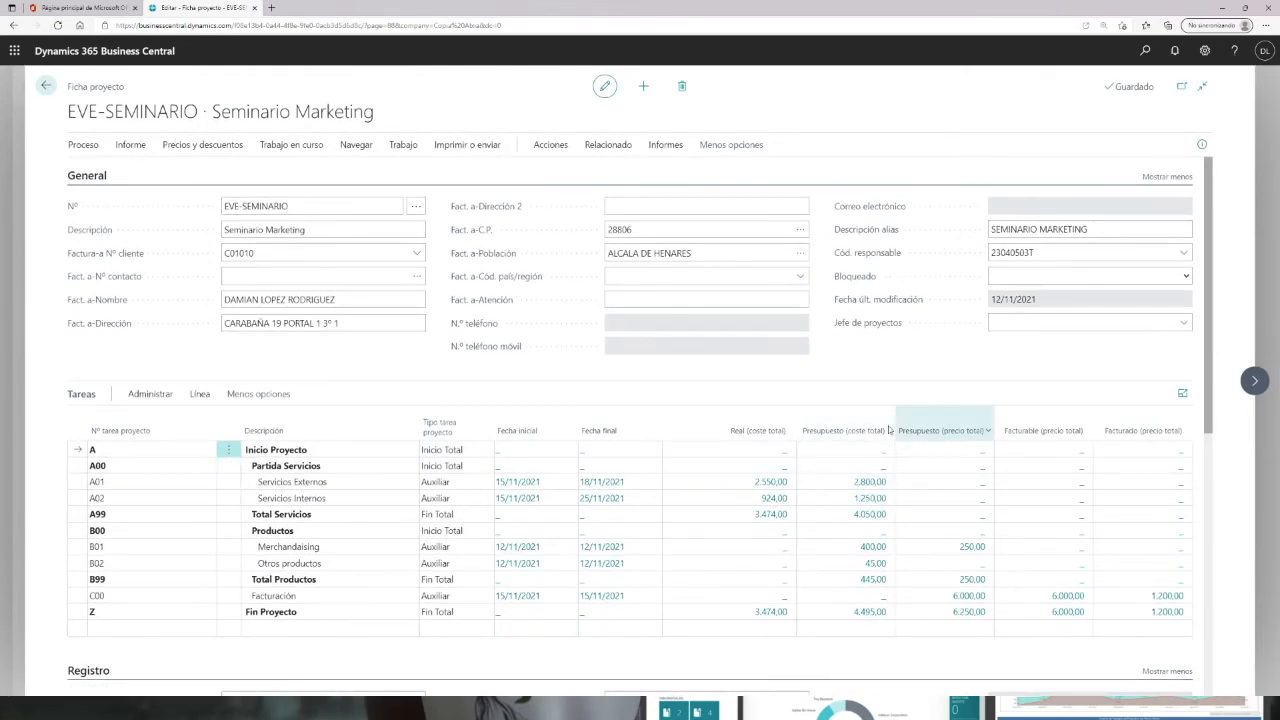
# Step: Personalize the card again, moving the Real (coste total) column after Presupuesto (precio total)
pyautogui.click(1207, 52)
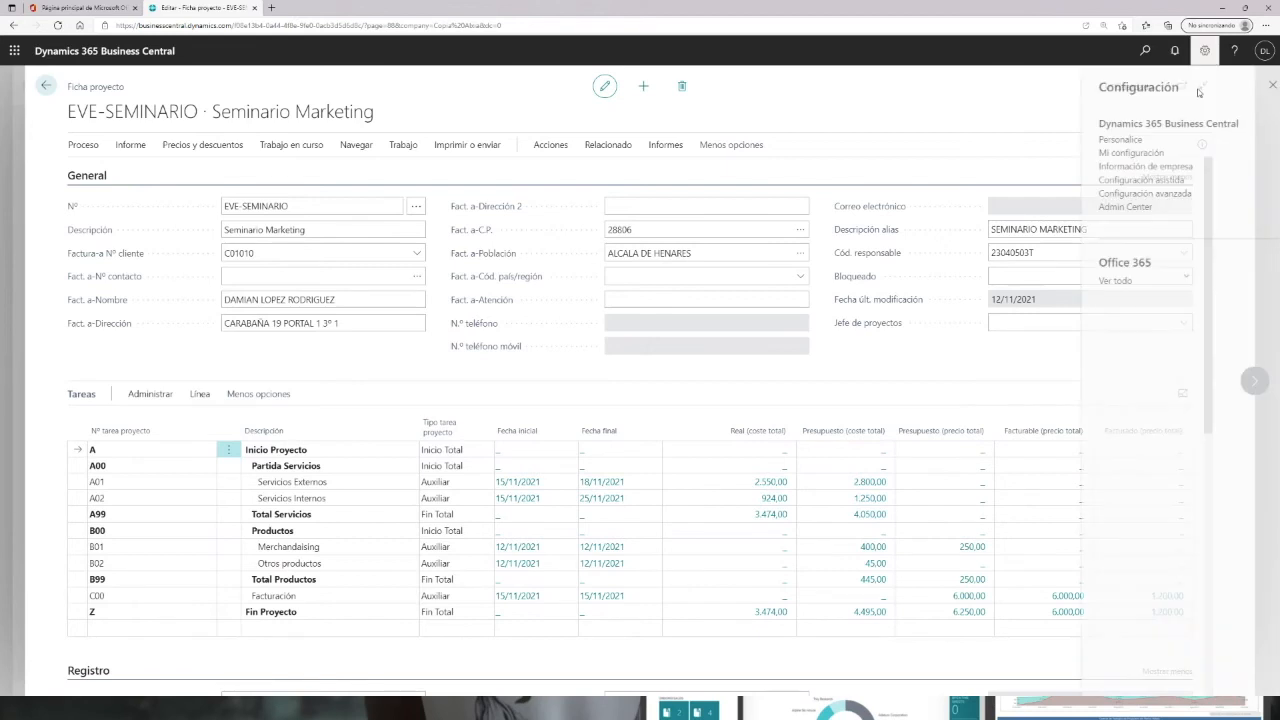
pyautogui.click(1112, 140)
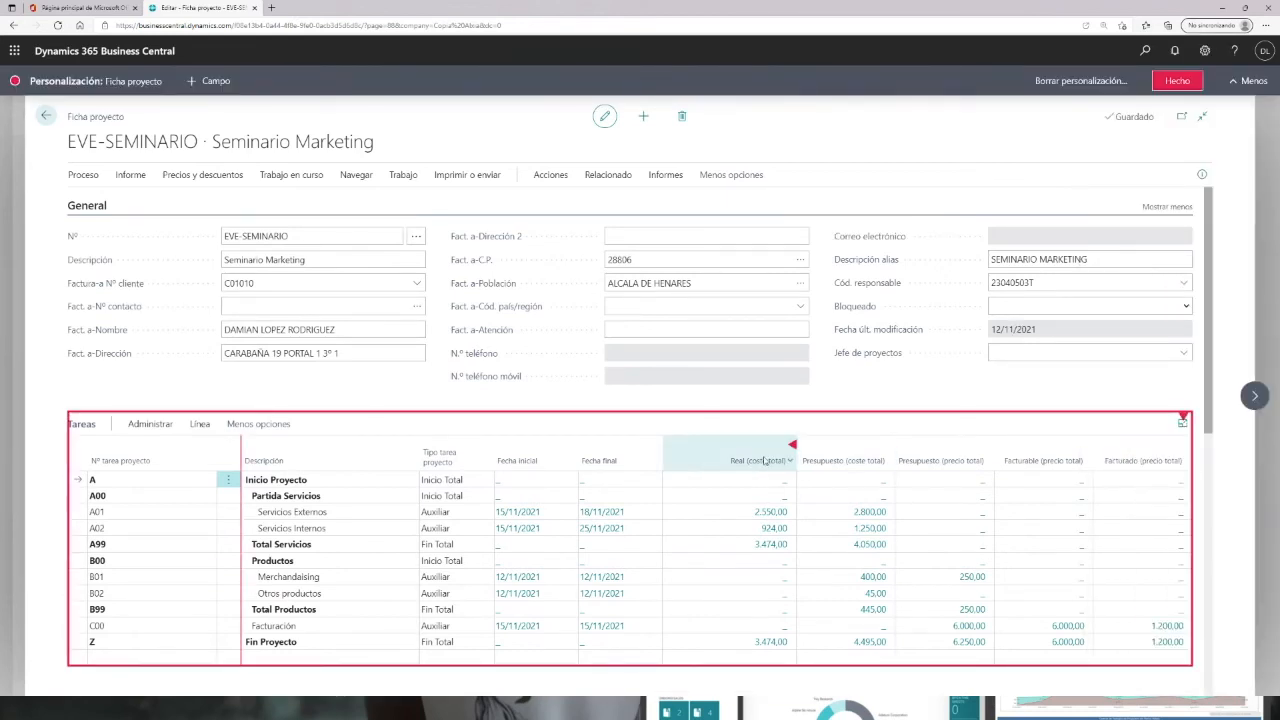
pyautogui.moveTo(762, 462); pyautogui.dragTo(966, 467)
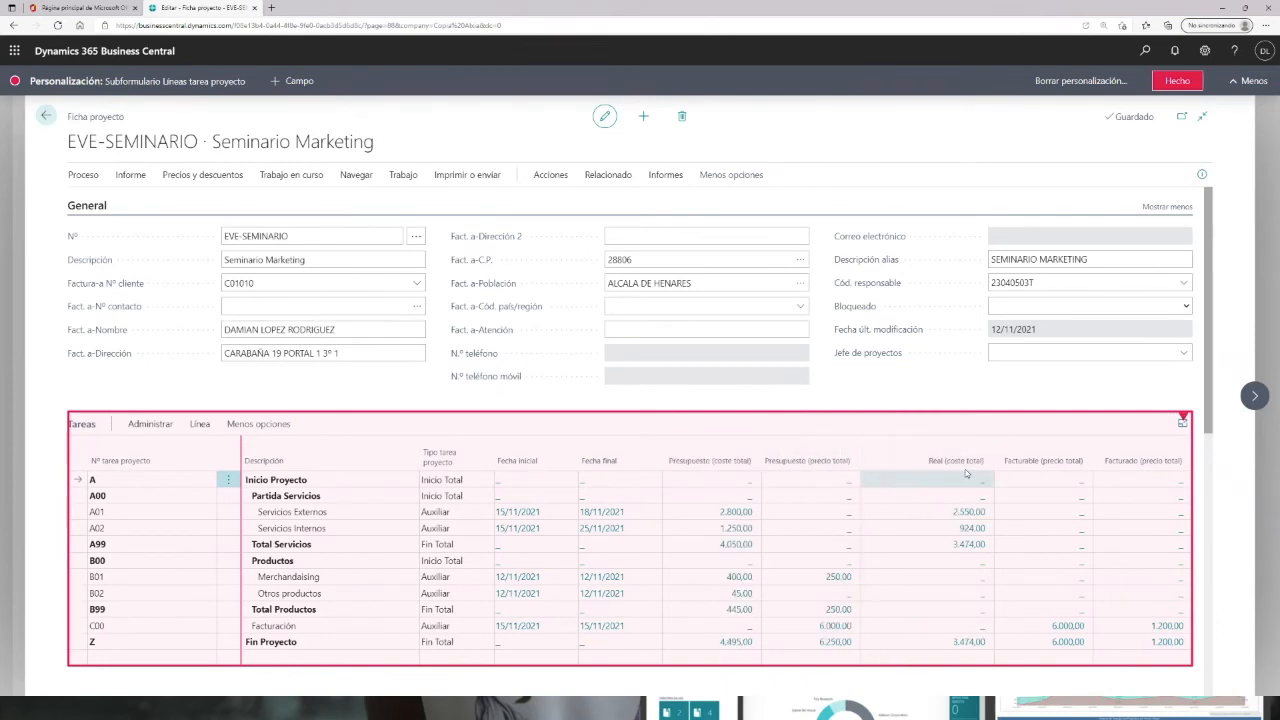
pyautogui.click(1177, 82)
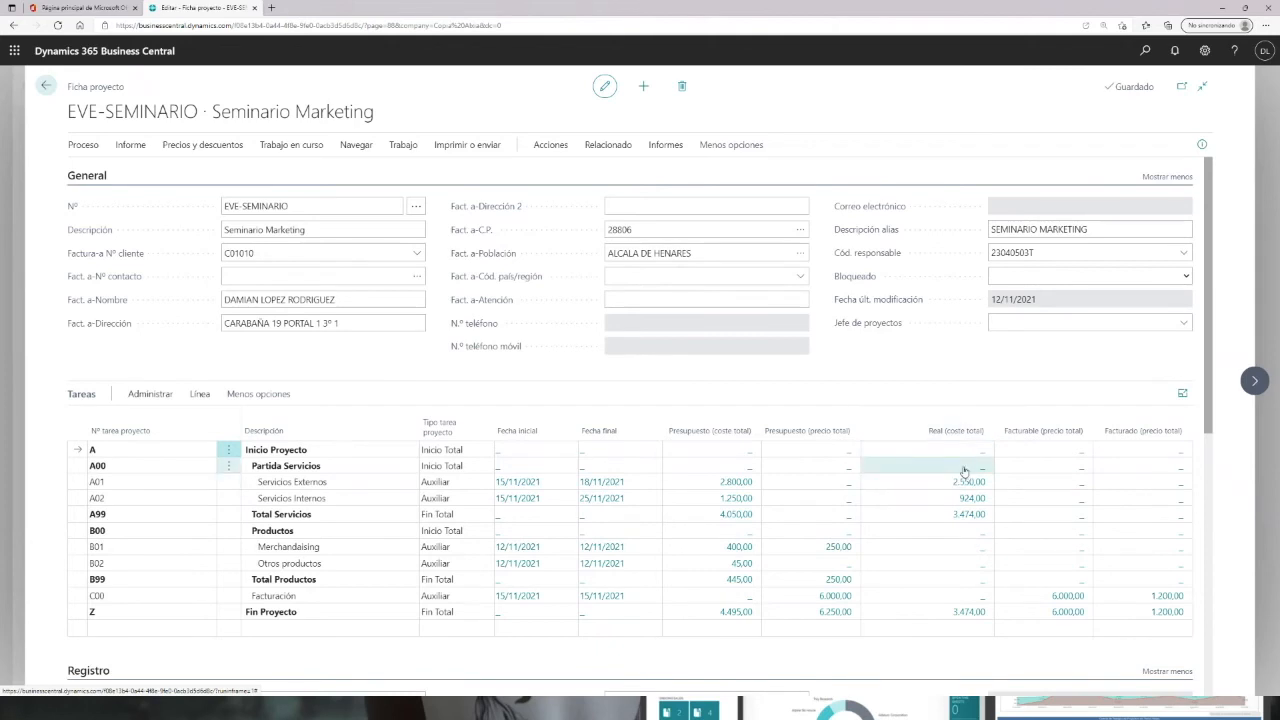
# Step: Drill into the actual cost entries for tasks A01 and A02
pyautogui.moveTo(953, 438)
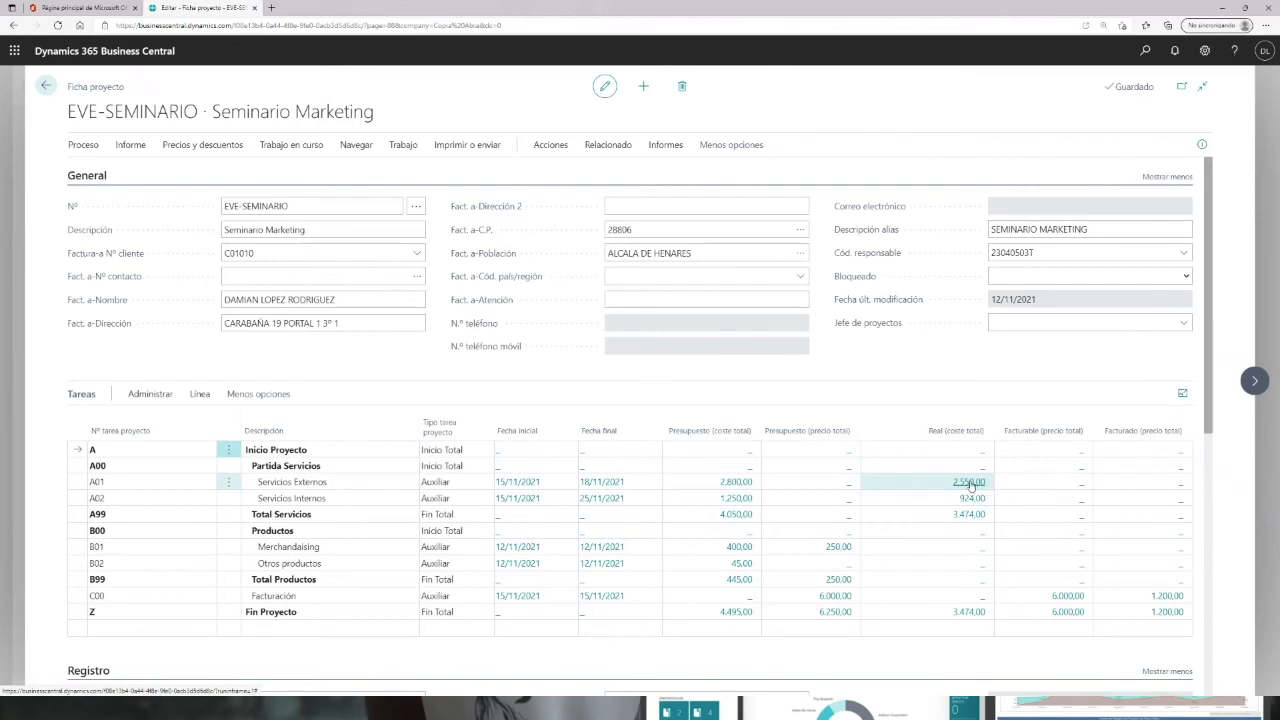
pyautogui.click(969, 483)
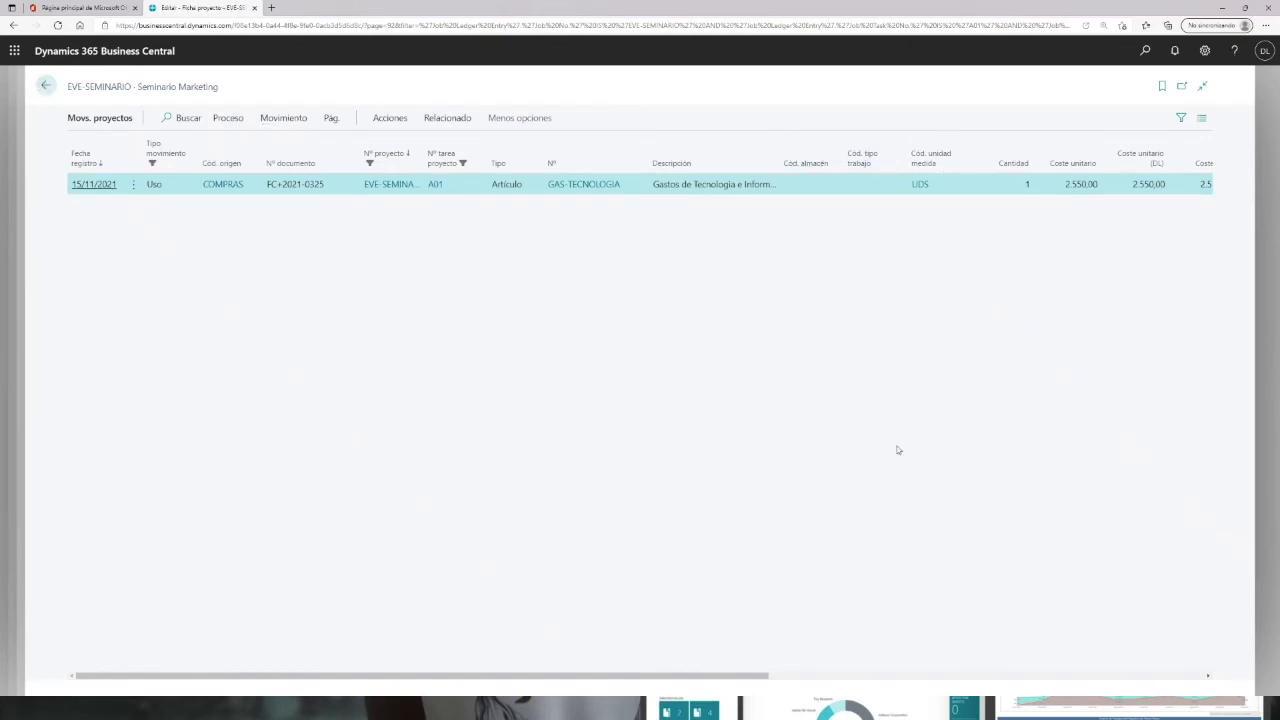
pyautogui.press('Escape')
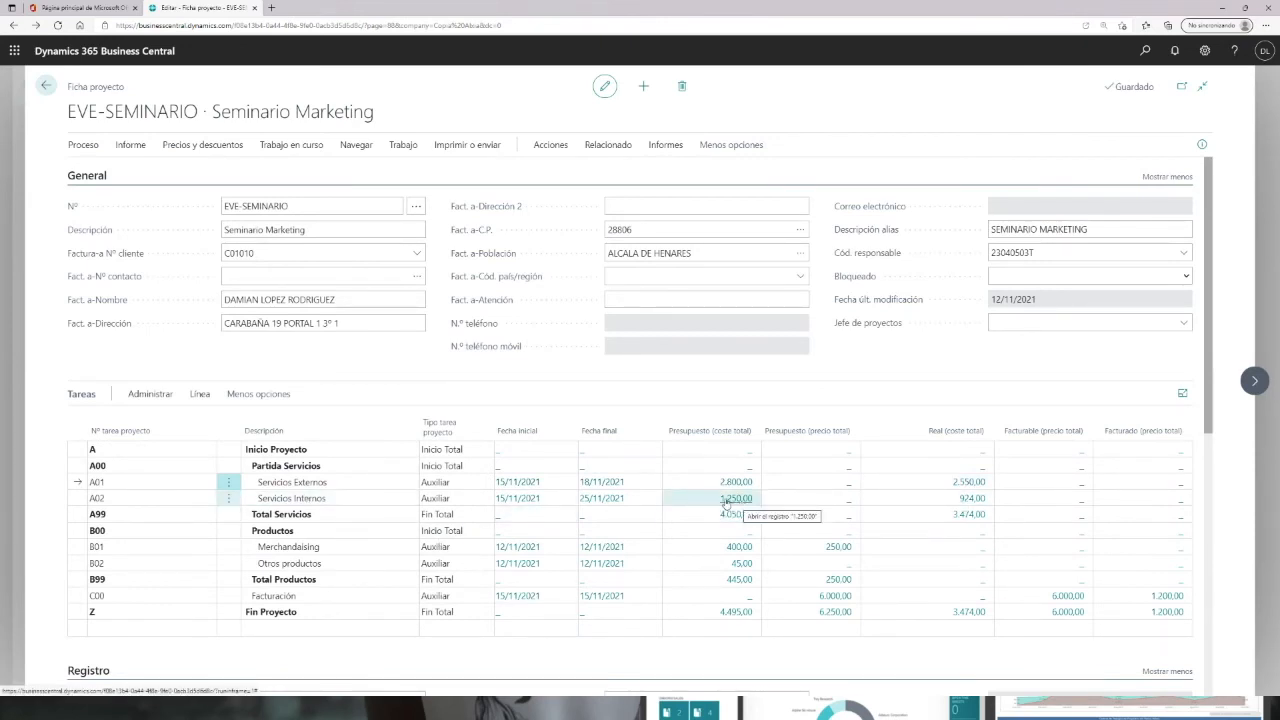
pyautogui.click(967, 500)
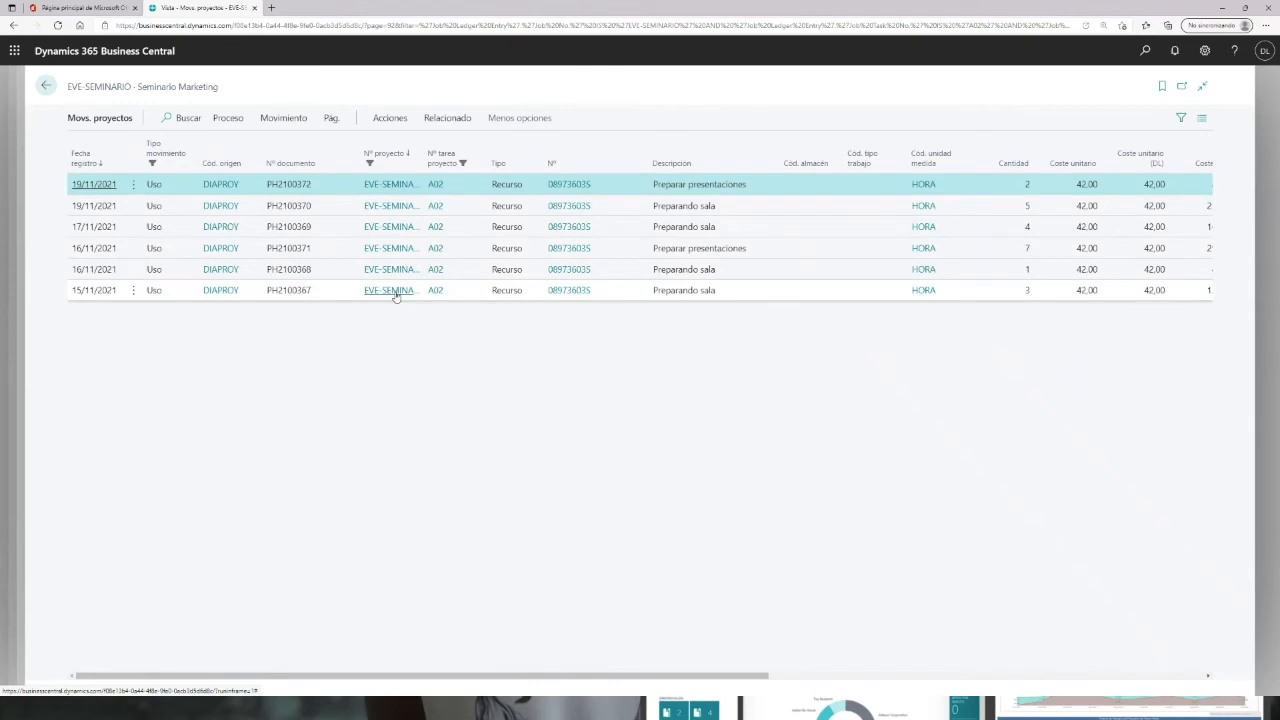
pyautogui.click(373, 270)
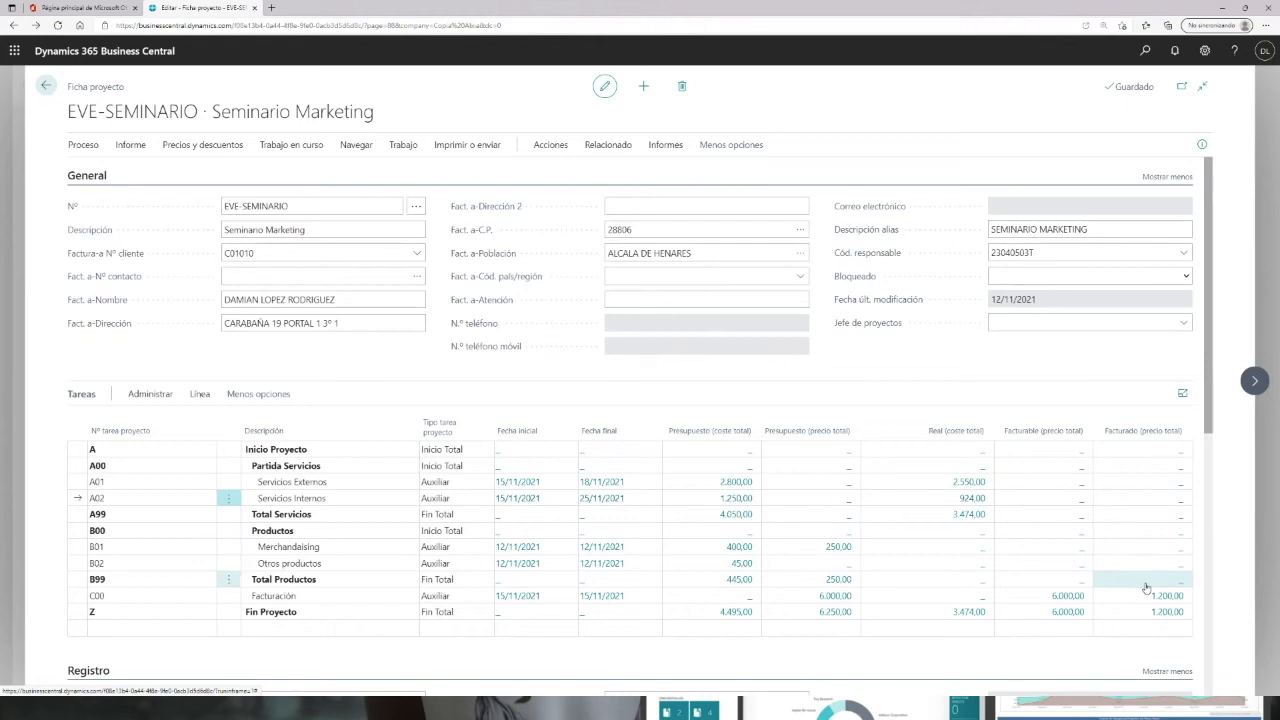
# Step: Examine the planning lines behind tasks C00 Facturación and B01 Merchandising
pyautogui.click(1064, 596)
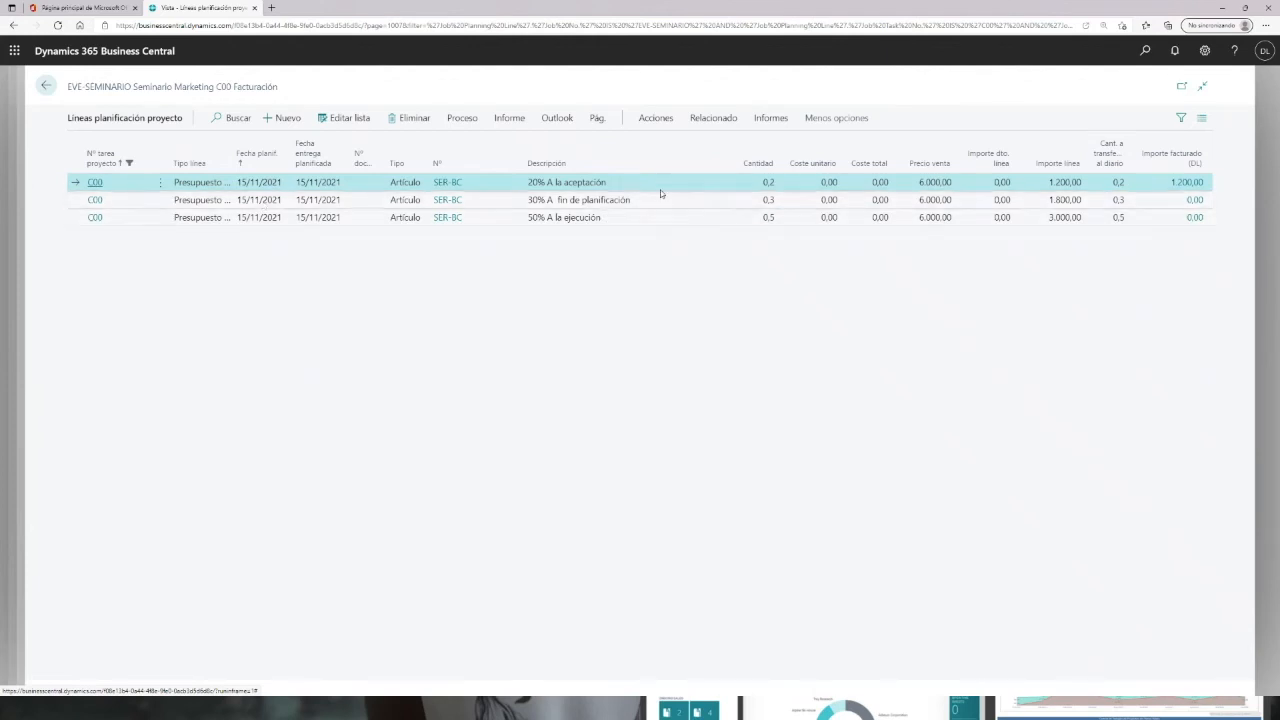
pyautogui.click(106, 204)
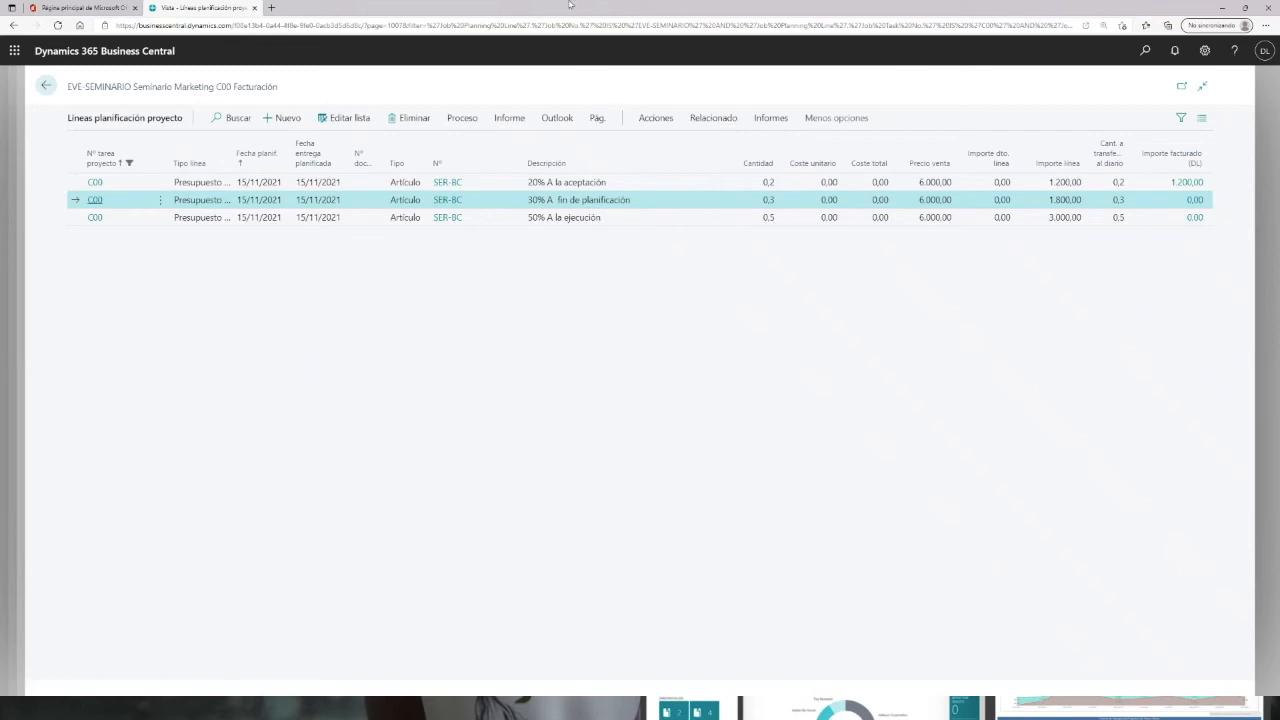
pyautogui.click(45, 85)
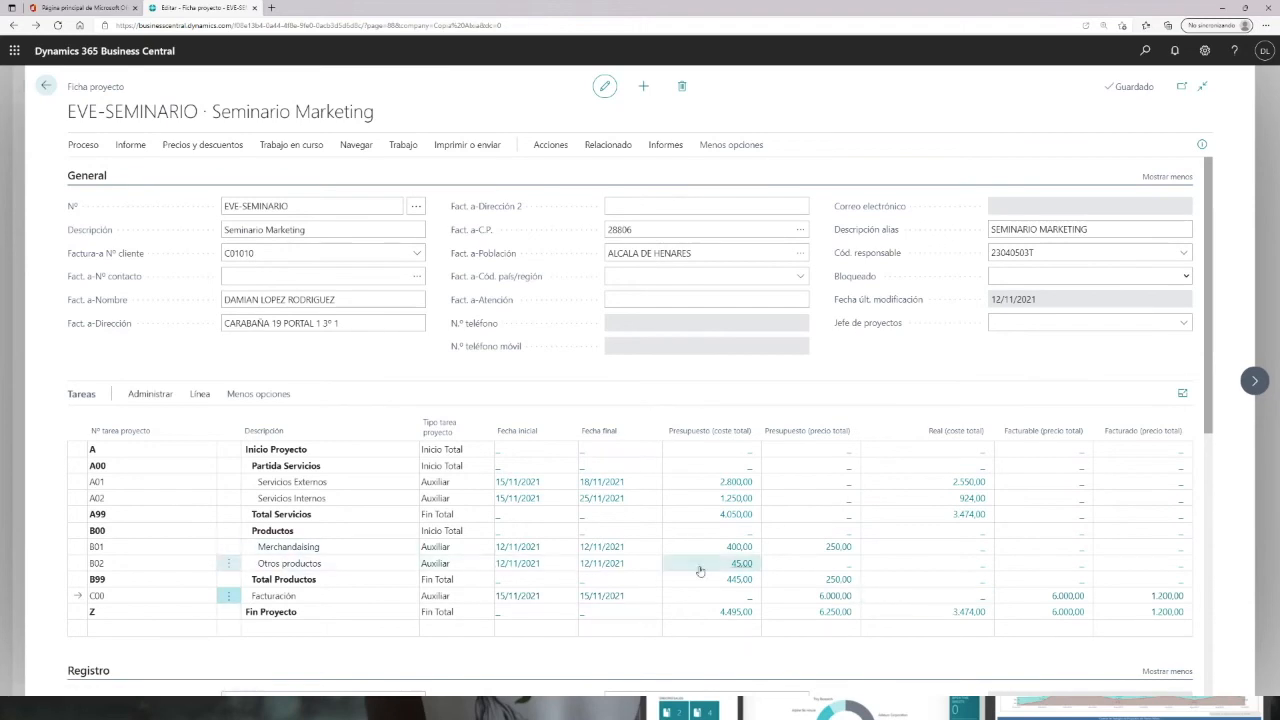
pyautogui.click(737, 551)
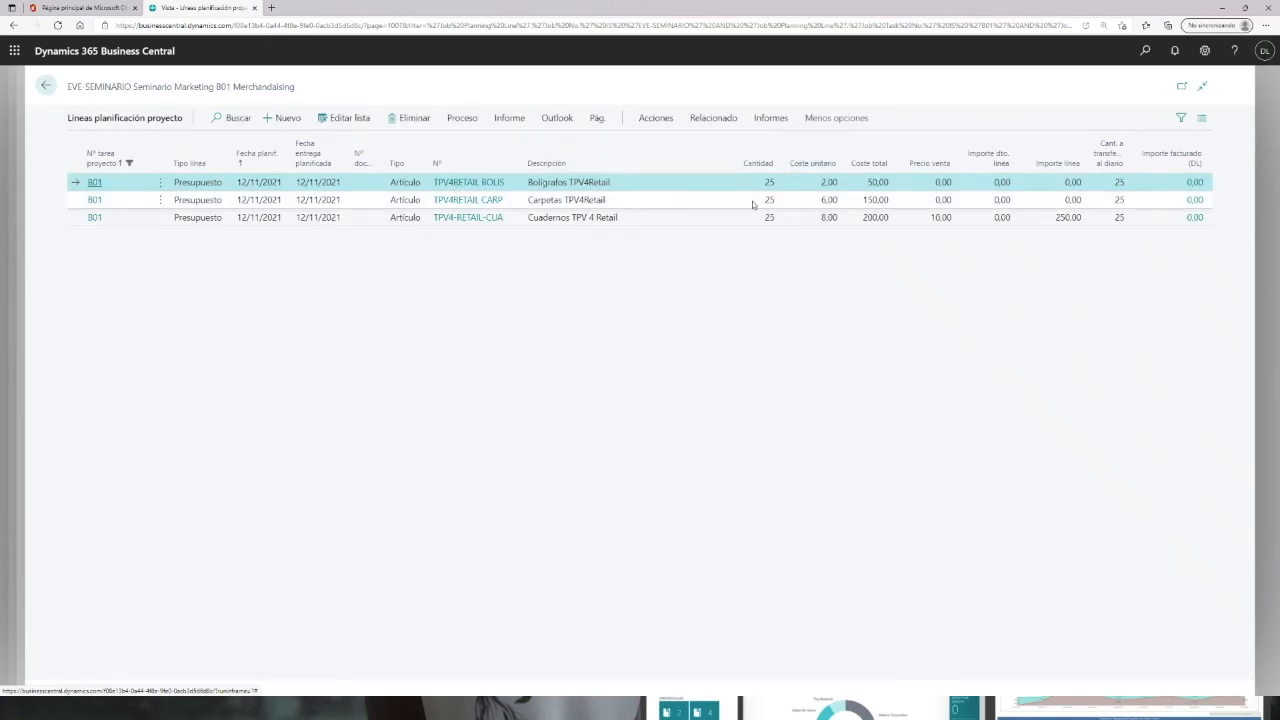
pyautogui.click(45, 86)
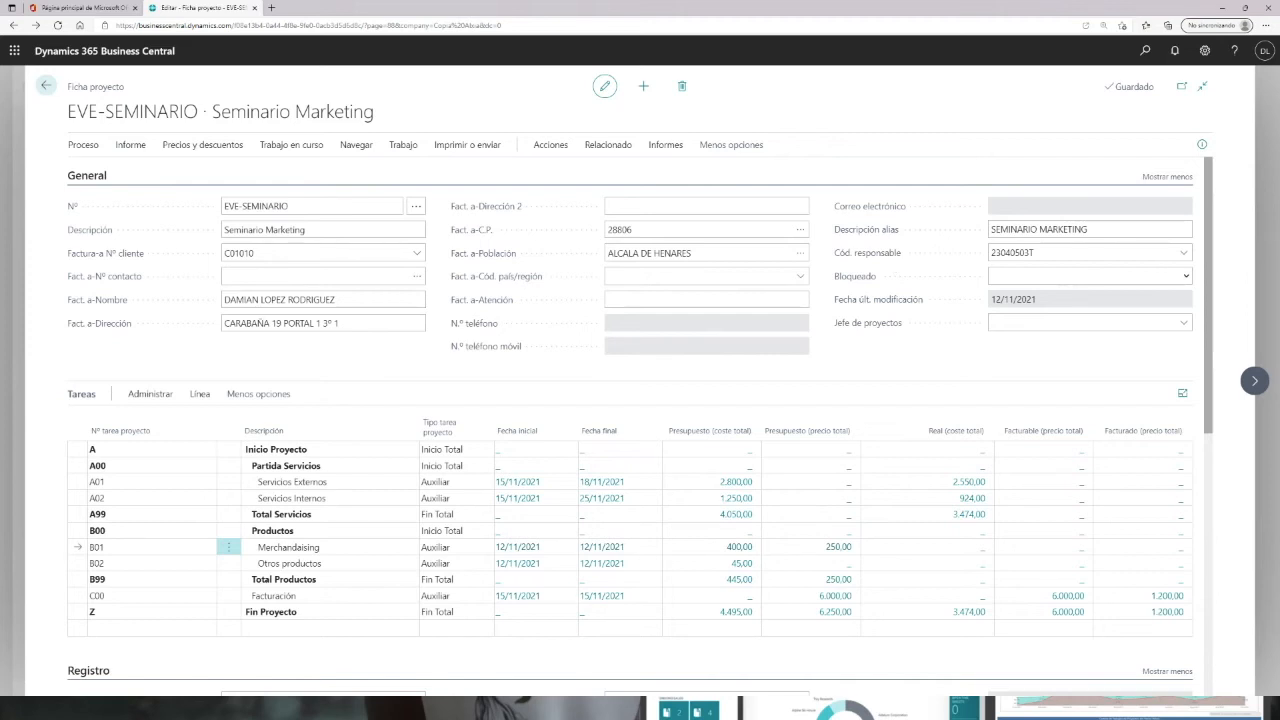
# Step: Search for and open the project journals page
pyautogui.click(1145, 51)
pyautogui.write('d')
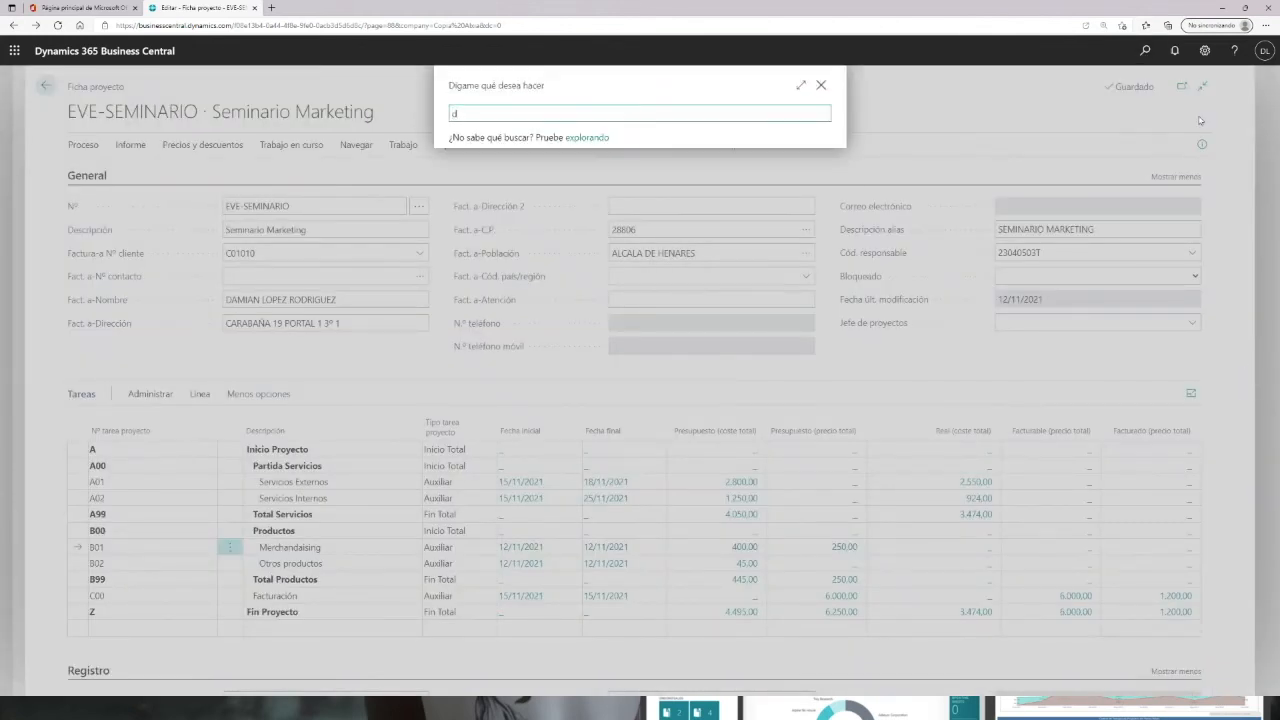
pyautogui.write('ia pro')
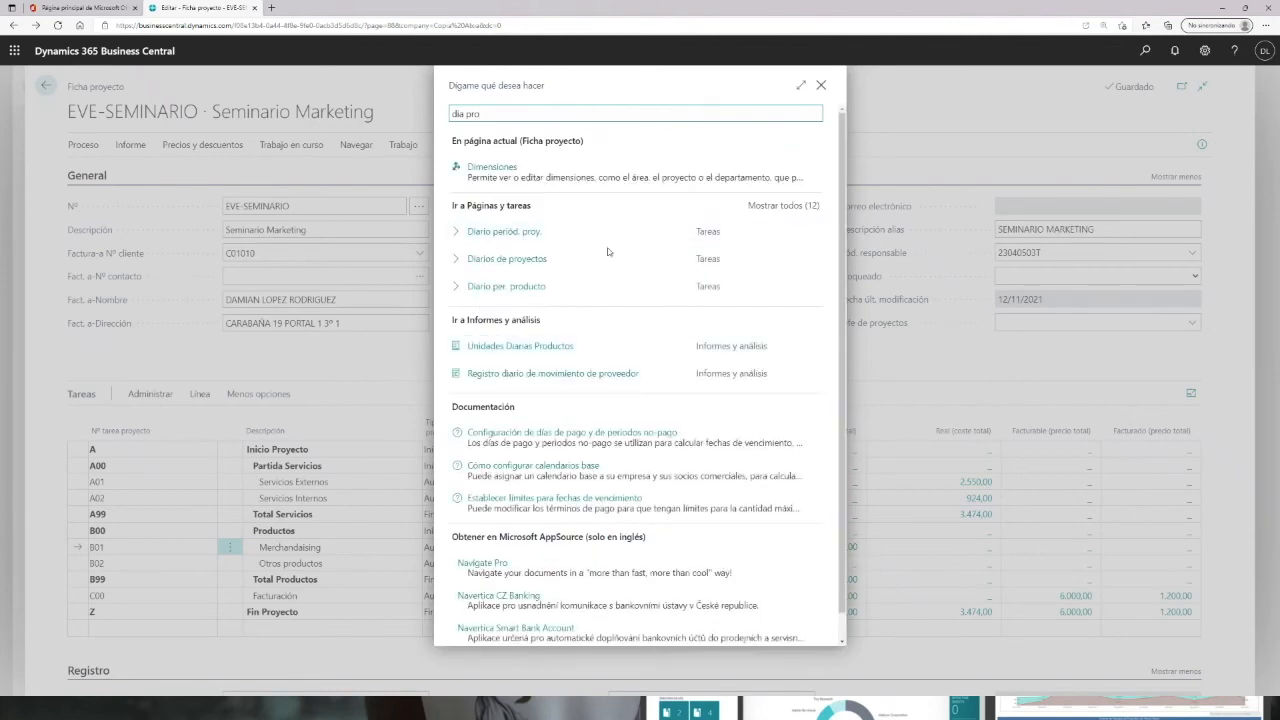
pyautogui.click(571, 259)
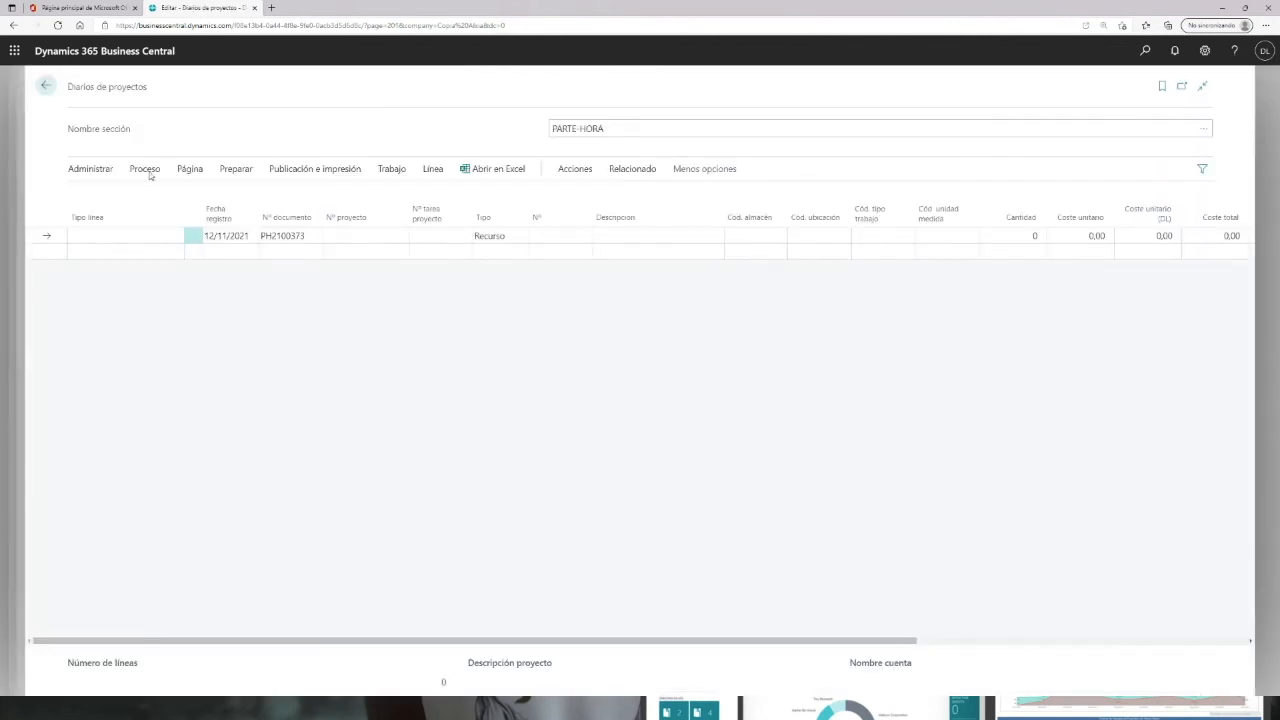
# Step: Set the journal line's posting date to 17/11/2021 and its project to EVE-SEMINARIO
pyautogui.click(222, 235)
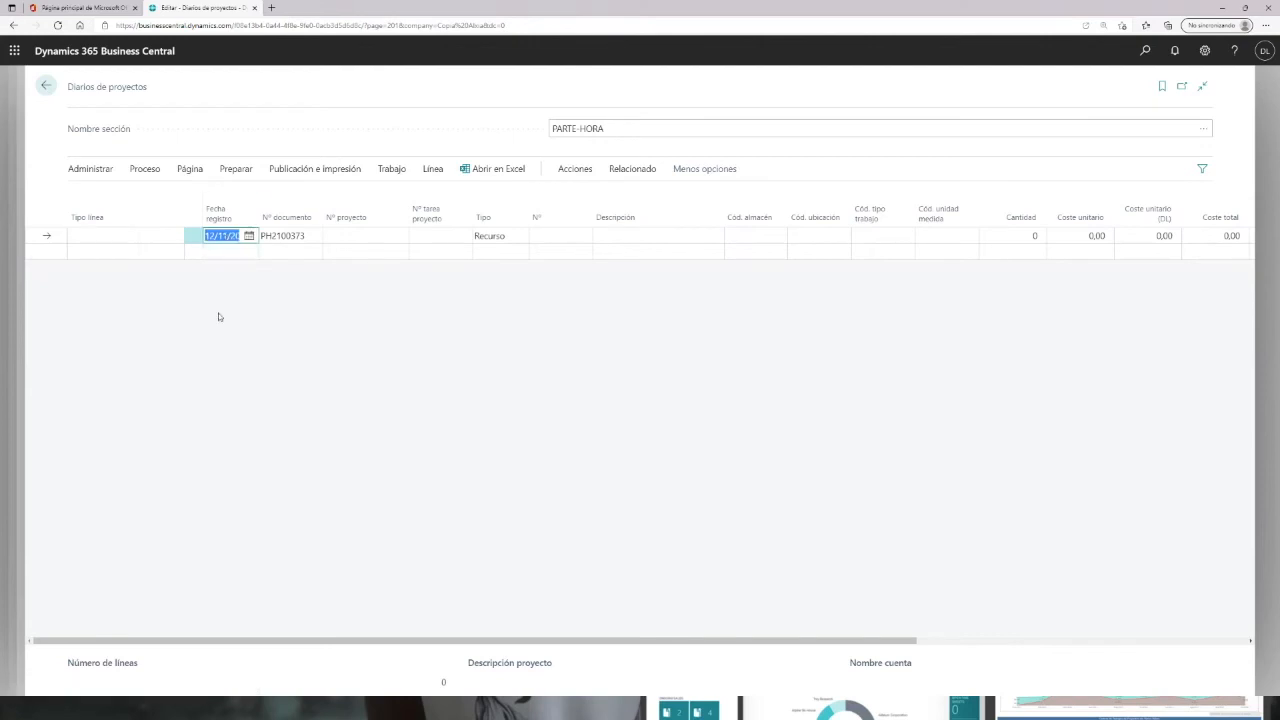
pyautogui.click(249, 242)
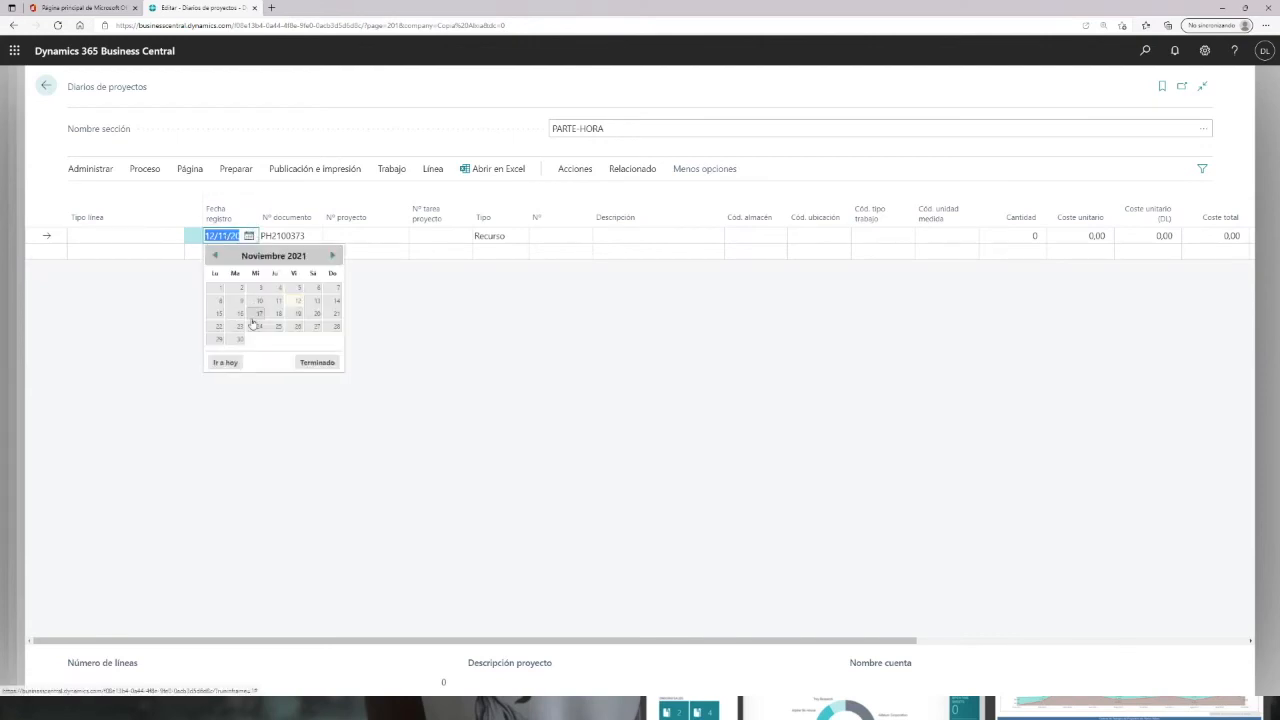
pyautogui.click(258, 320)
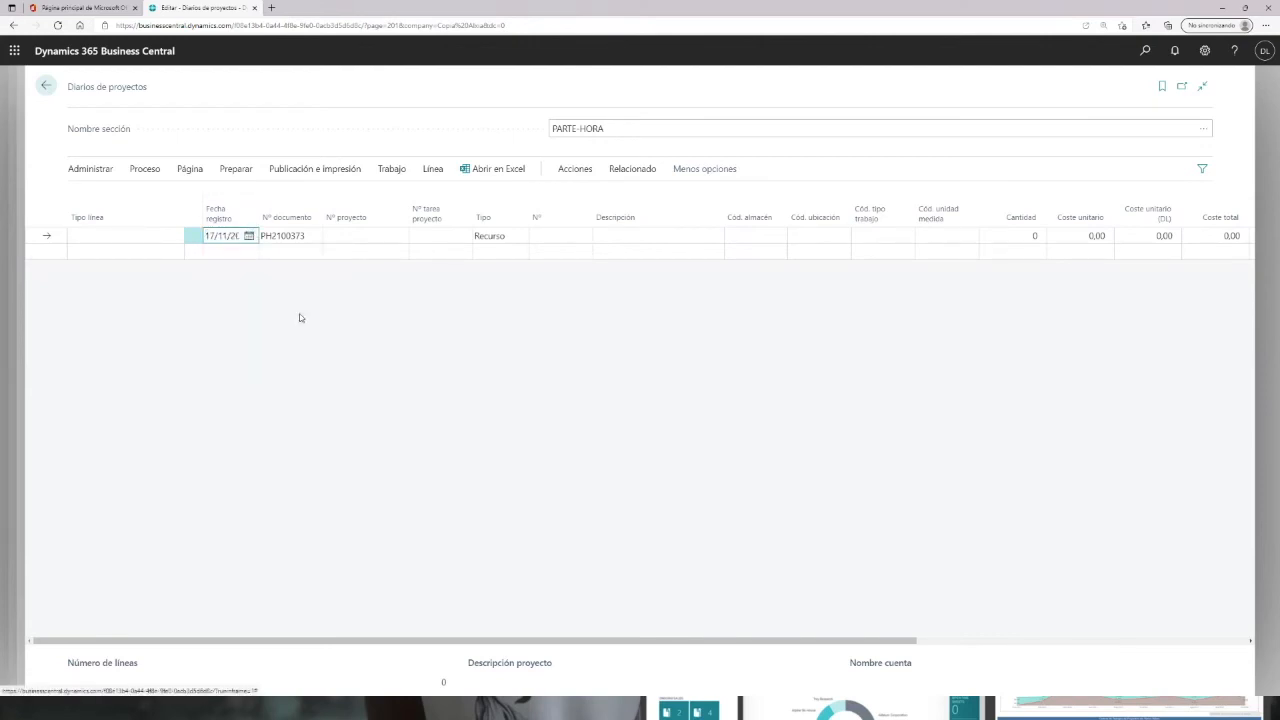
pyautogui.click(358, 236)
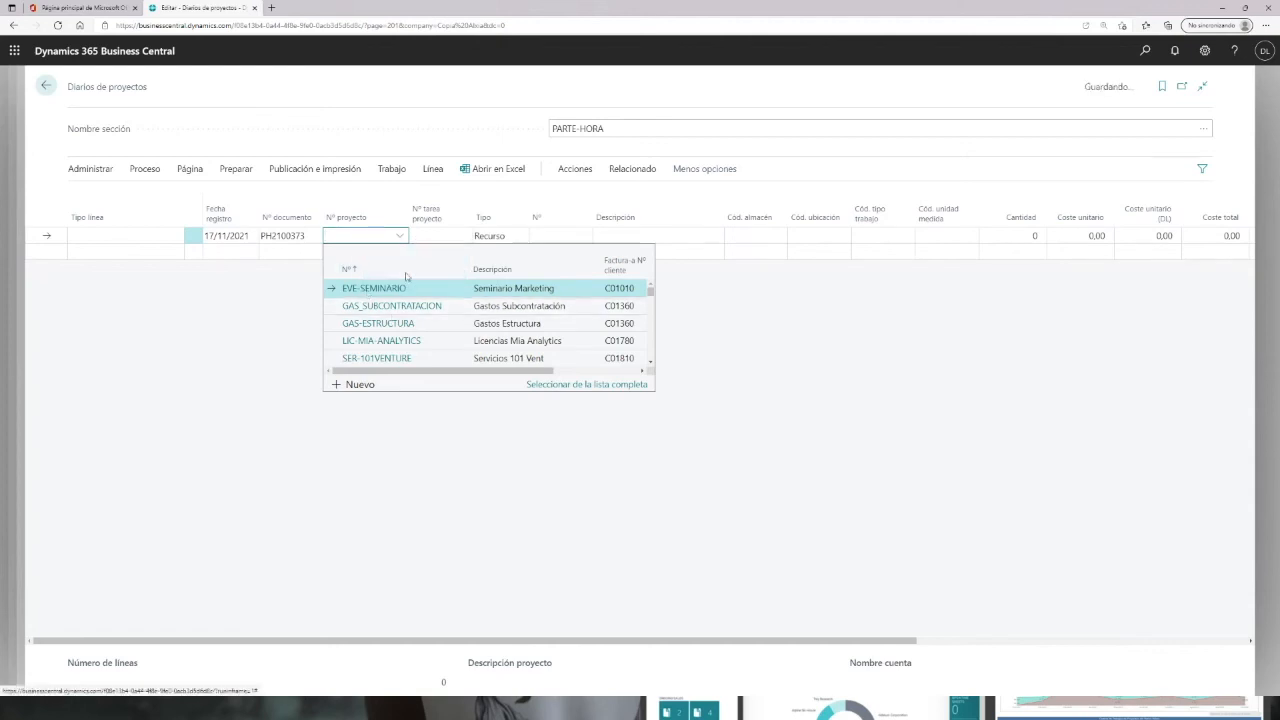
pyautogui.click(368, 289)
# Step: Assign the line to task B01 Merchandaising and change its type to Artículo
pyautogui.click(452, 237)
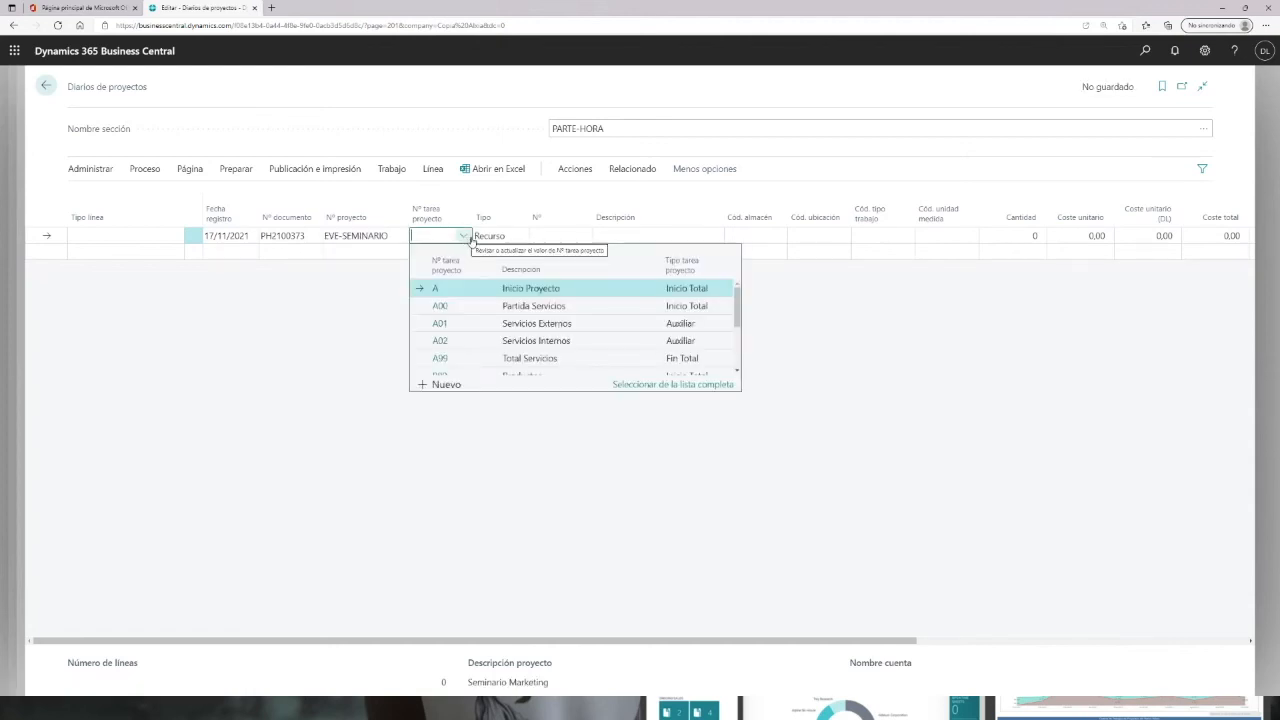
pyautogui.scroll(-1, 515, 318)
pyautogui.scroll(-1, 515, 318)
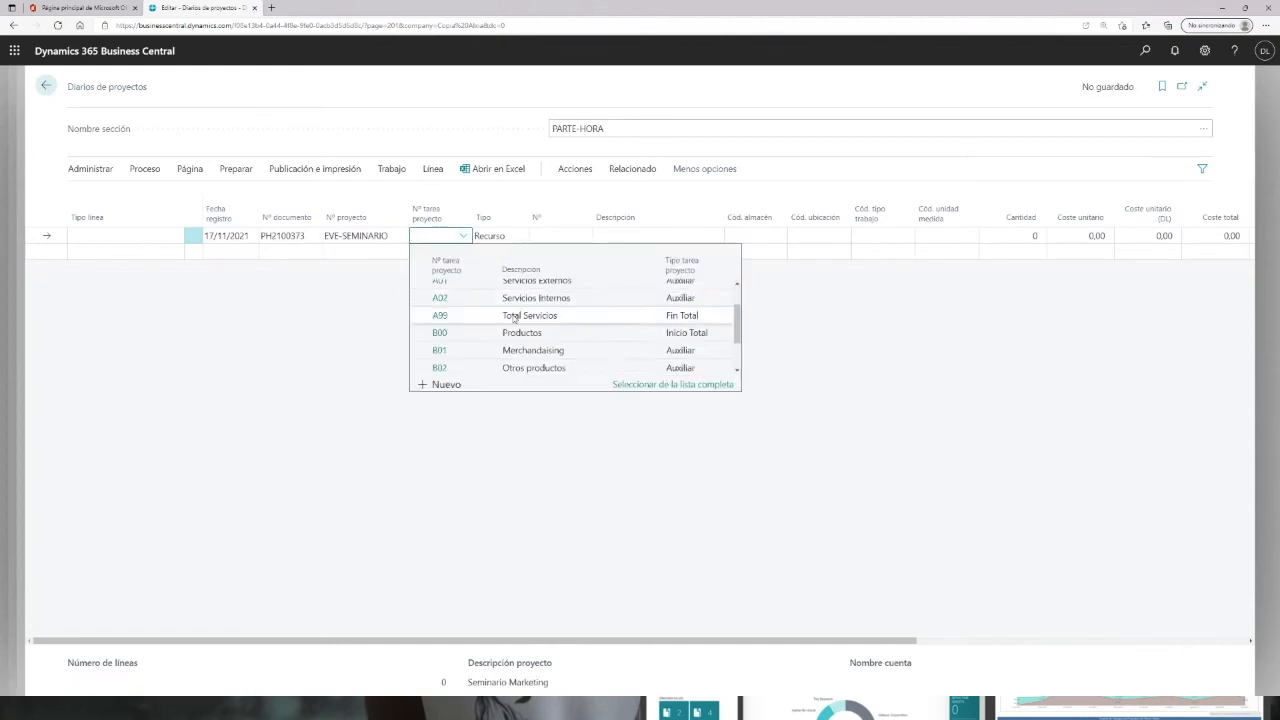
pyautogui.click(445, 357)
pyautogui.click(508, 235)
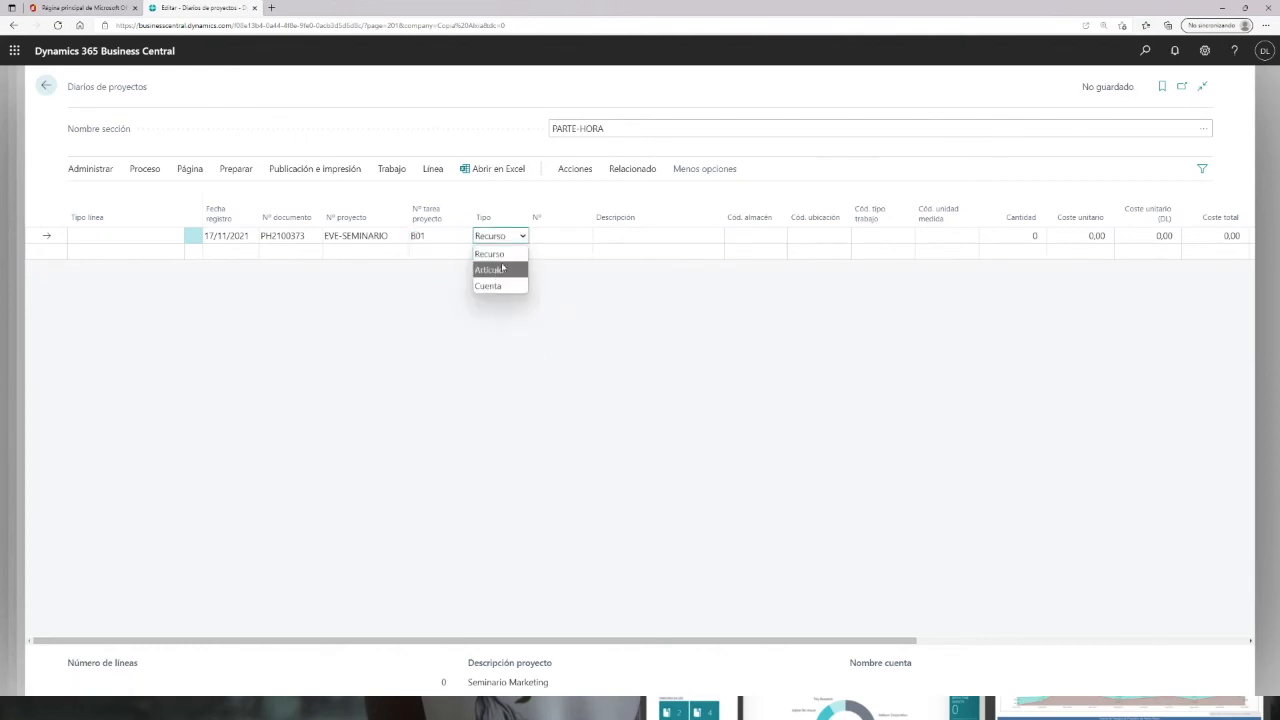
pyautogui.click(489, 270)
# Step: Select the item Bolígrafos TPV4Retail for the line and set its warehouse to MAD
pyautogui.click(583, 235)
pyautogui.scroll(-1, 591, 312)
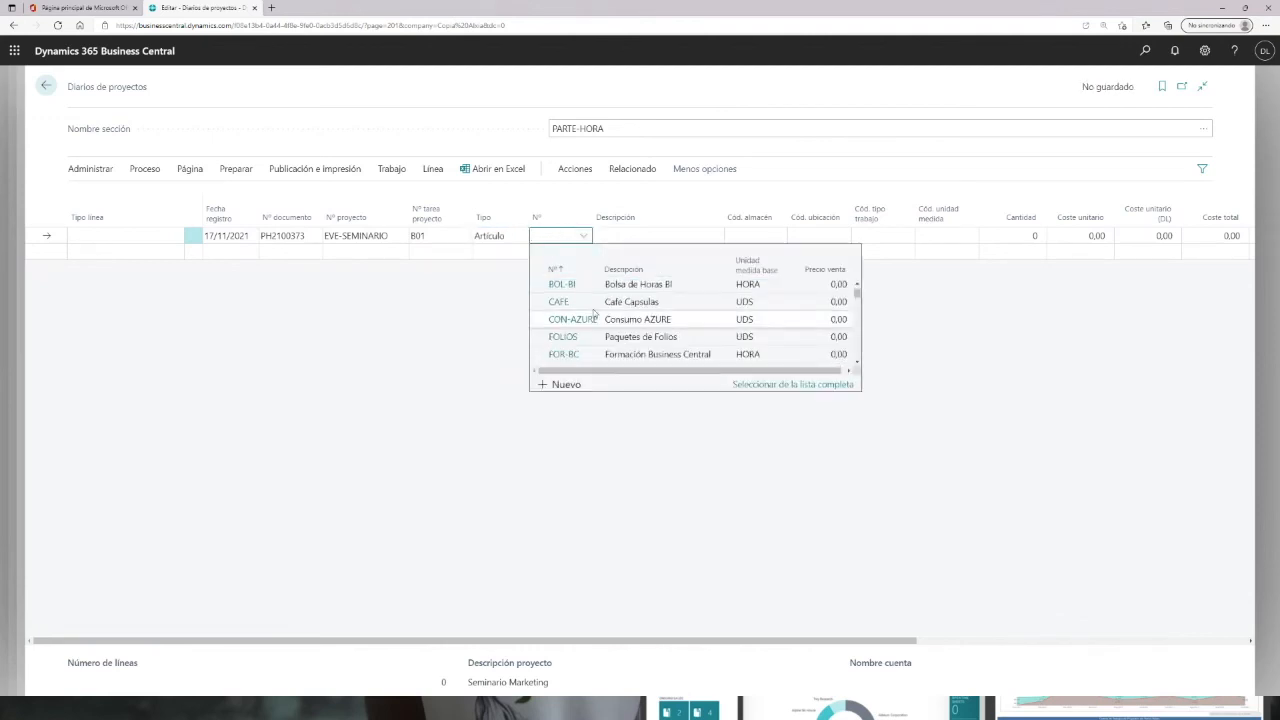
pyautogui.write('tp')
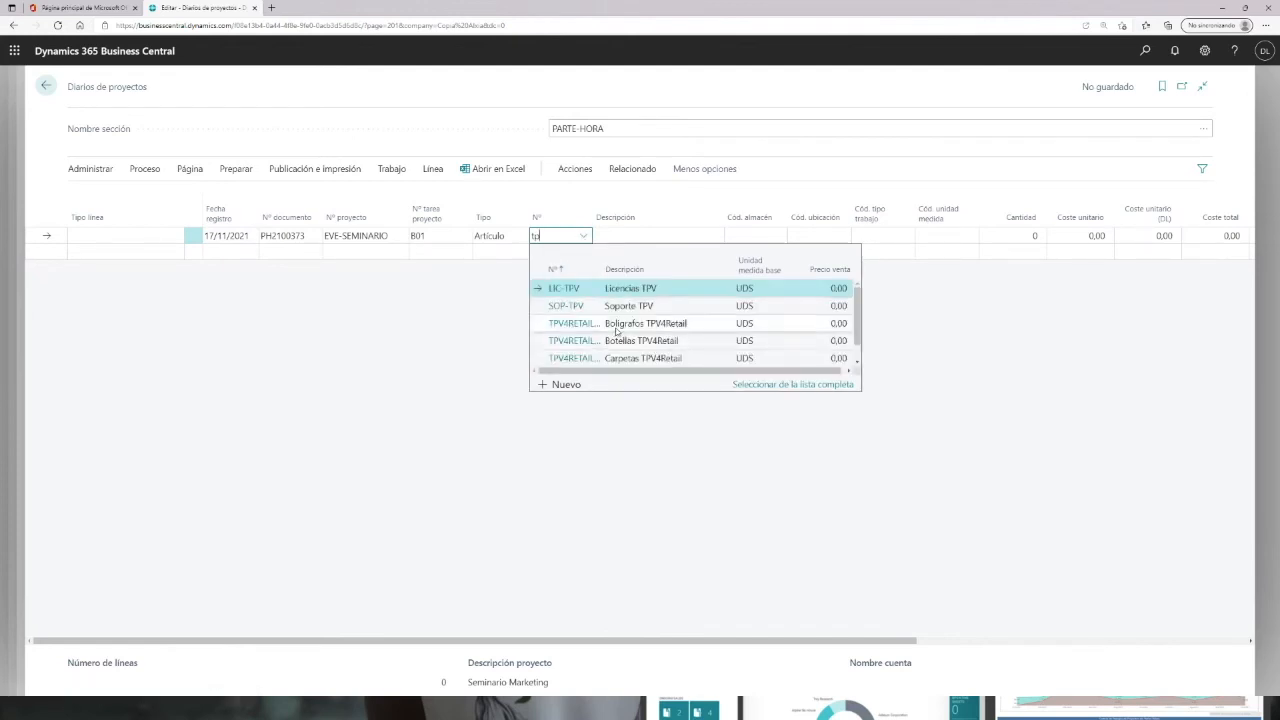
pyautogui.click(615, 336)
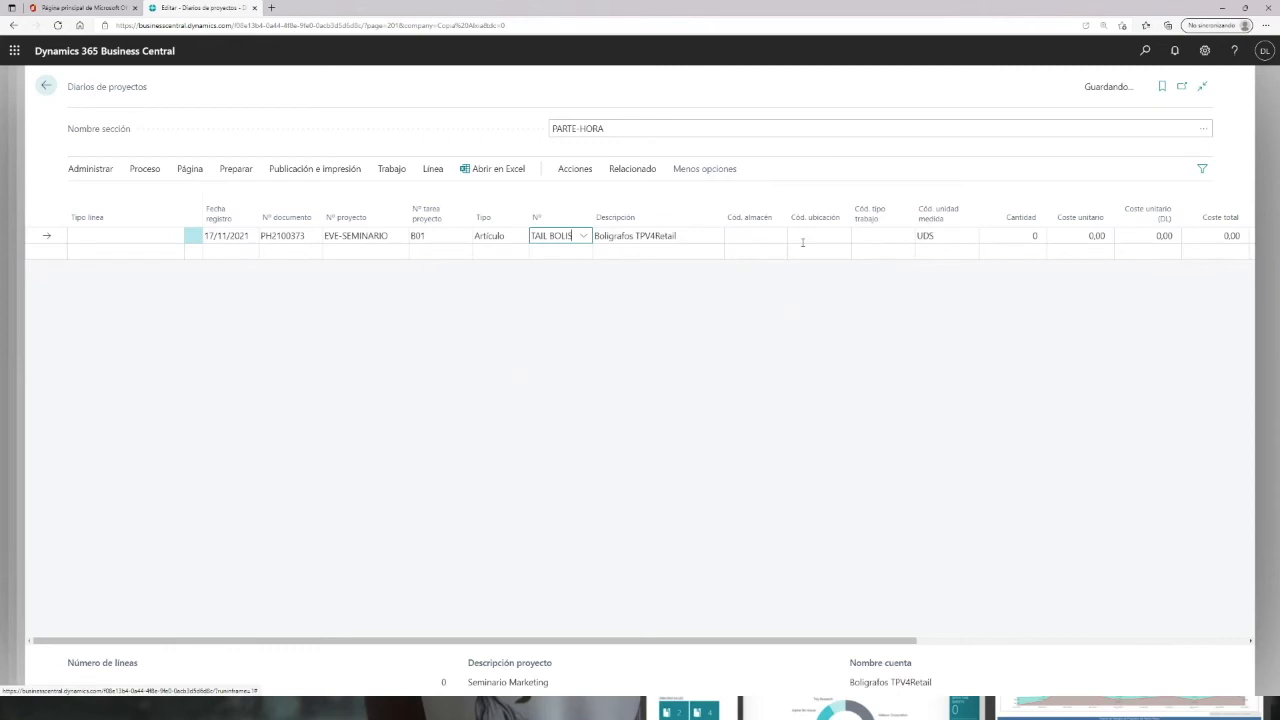
pyautogui.click(764, 235)
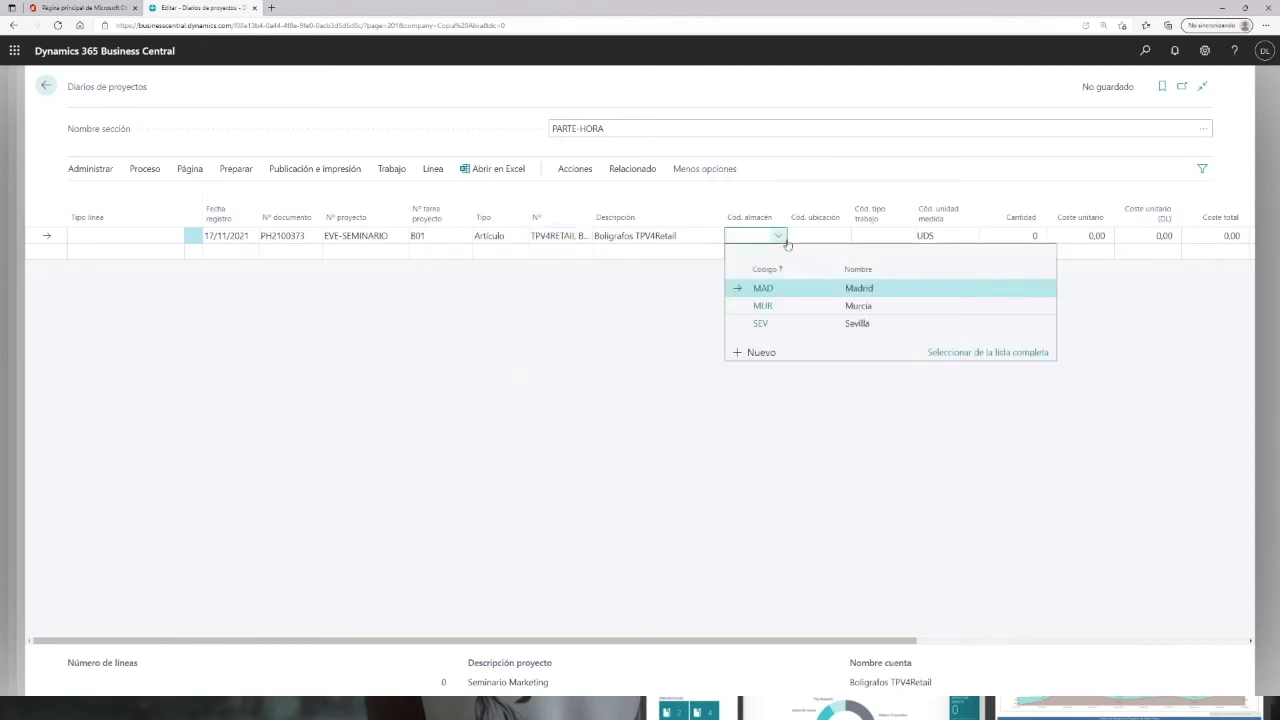
pyautogui.click(764, 291)
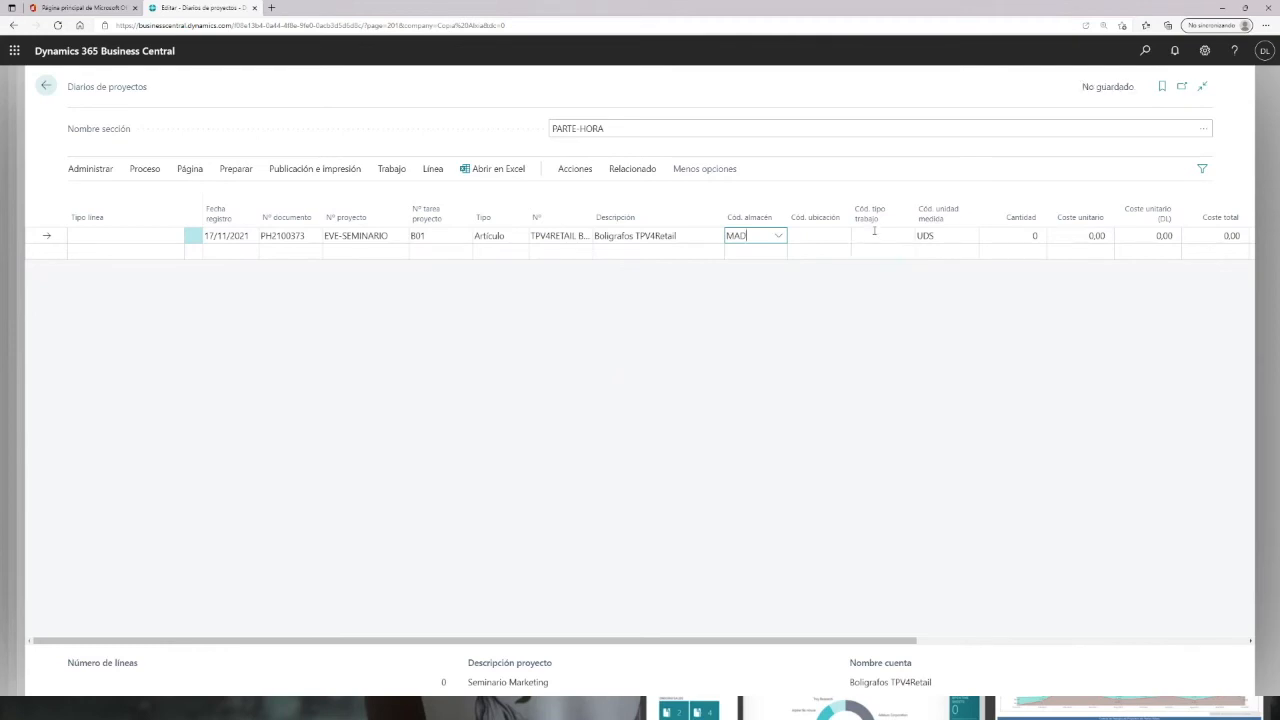
# Step: Enter a quantity of 5 and a unit cost of 6 on the line
pyautogui.click(1013, 235)
pyautogui.press('Tab')
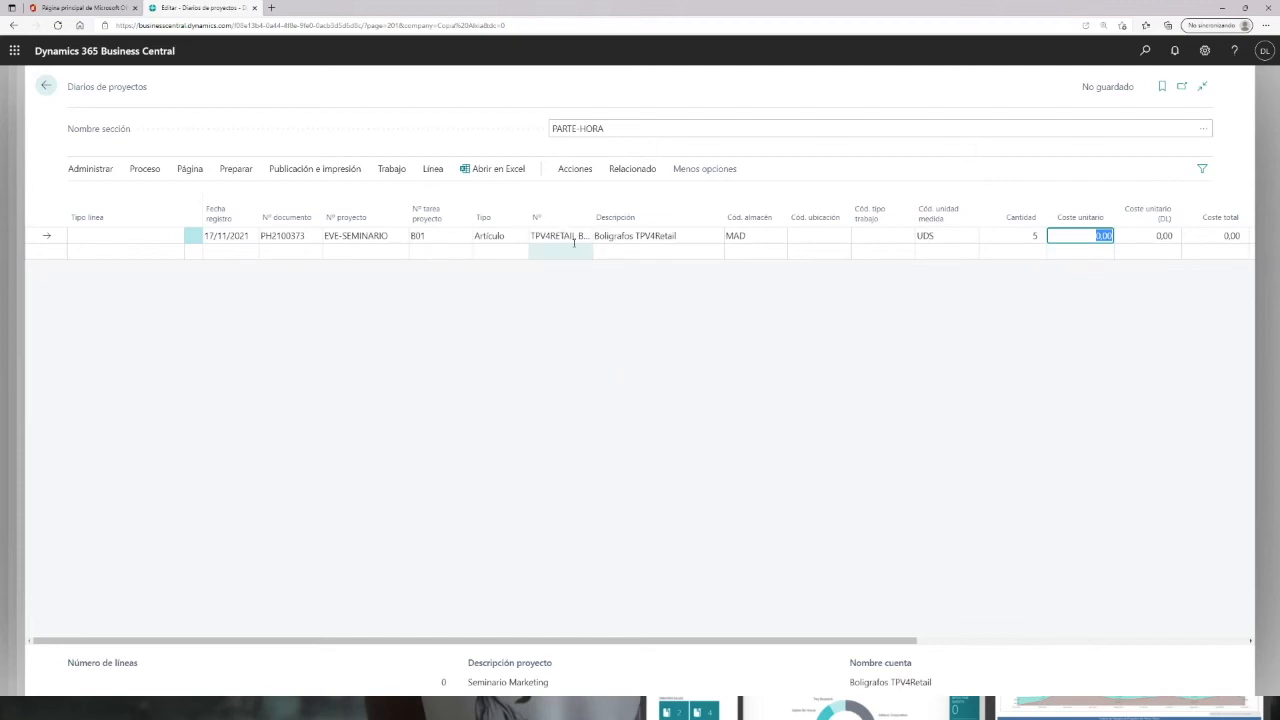
pyautogui.write('6')
pyautogui.press('Tab')
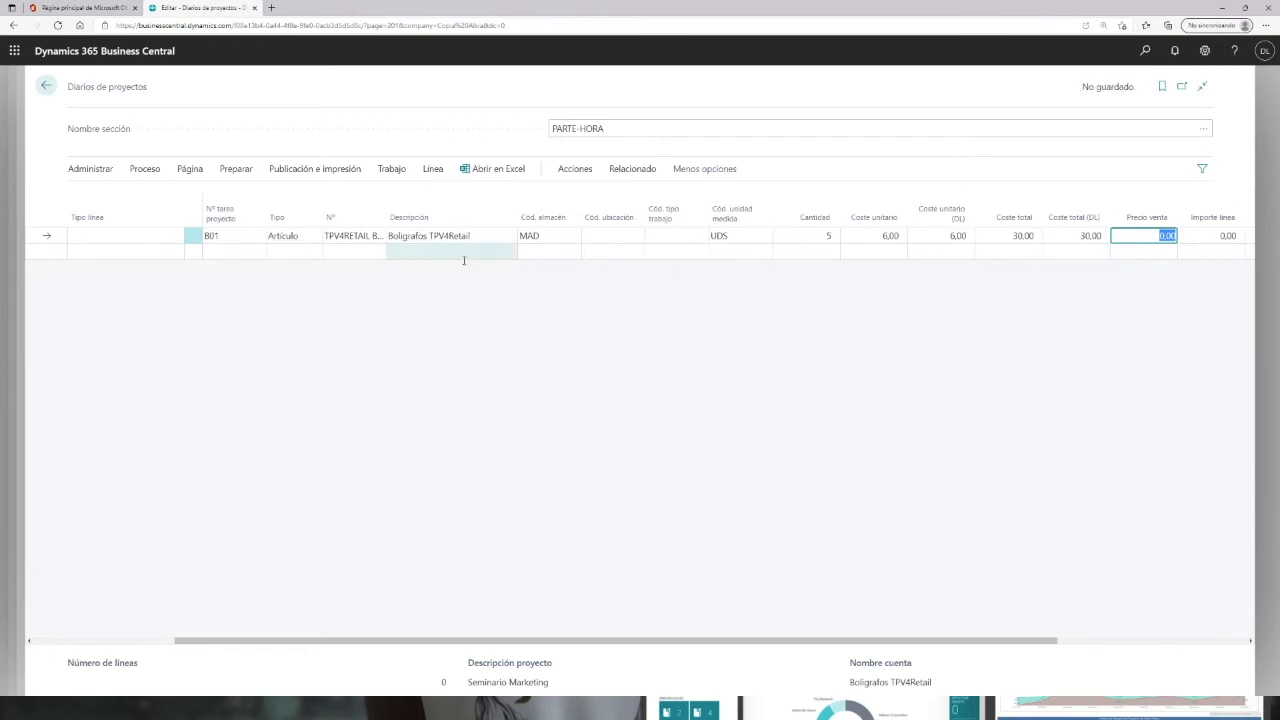
pyautogui.click(424, 256)
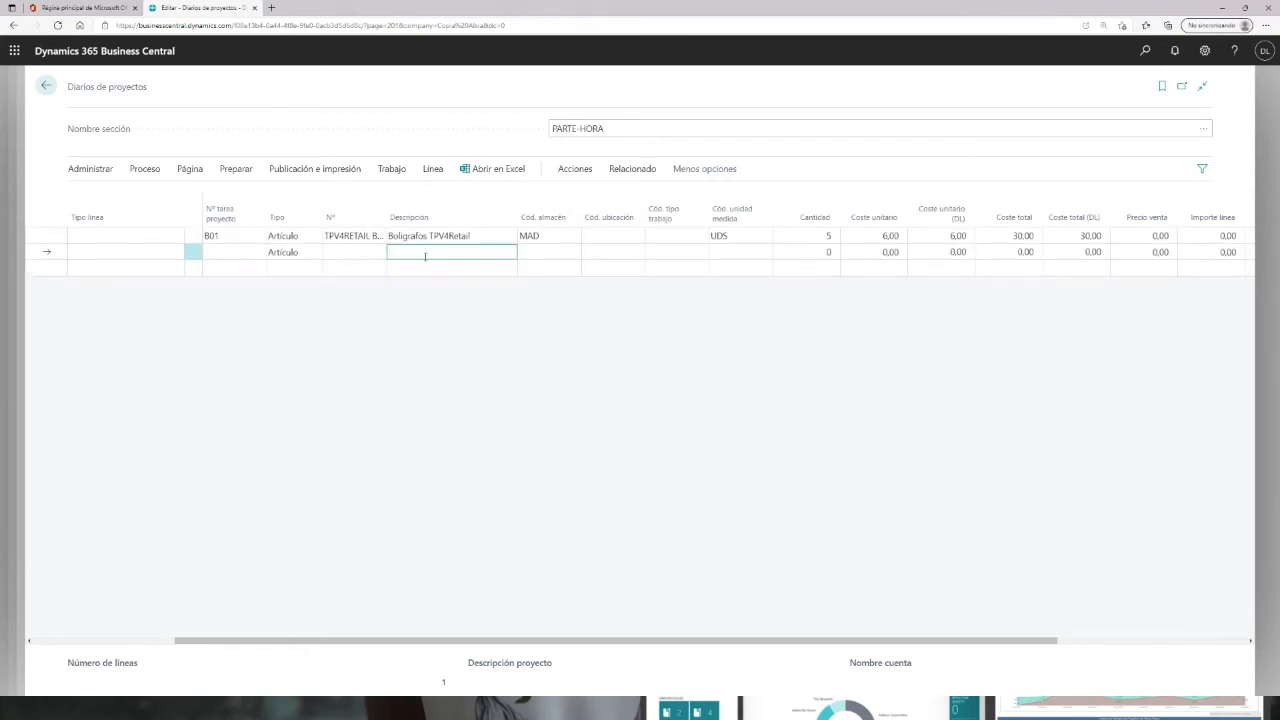
pyautogui.click(351, 254)
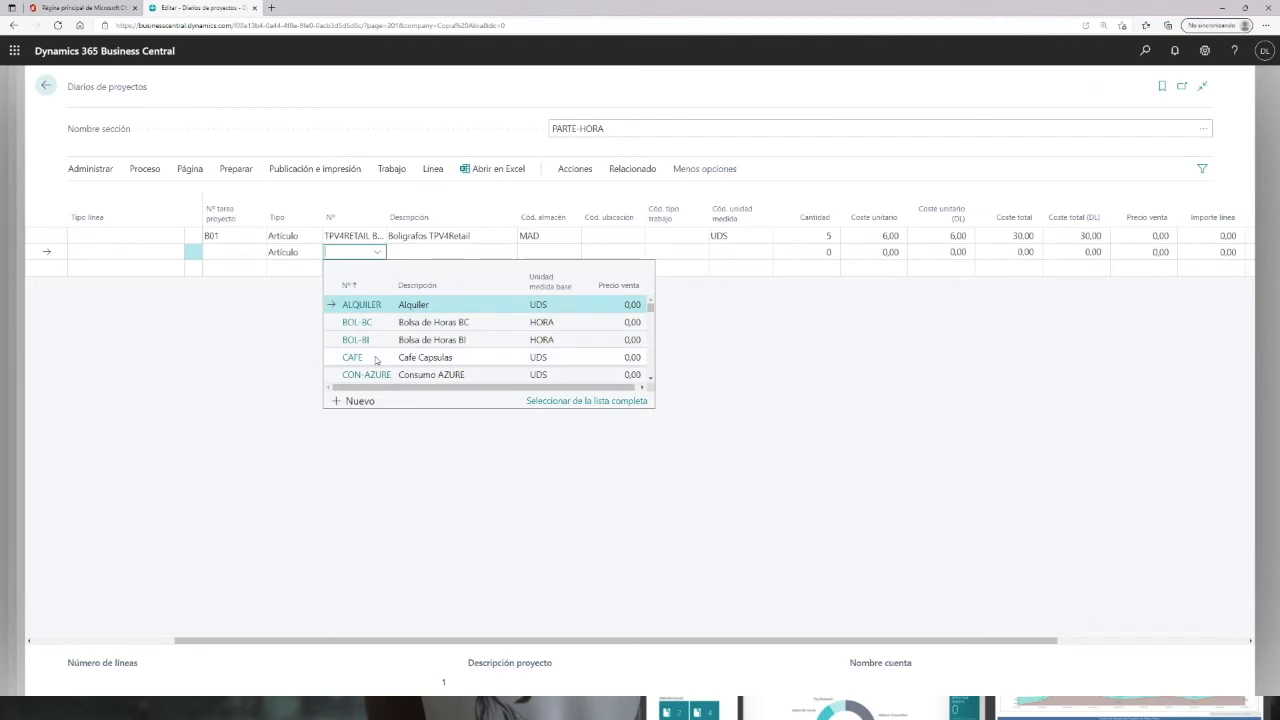
pyautogui.write('tpv')
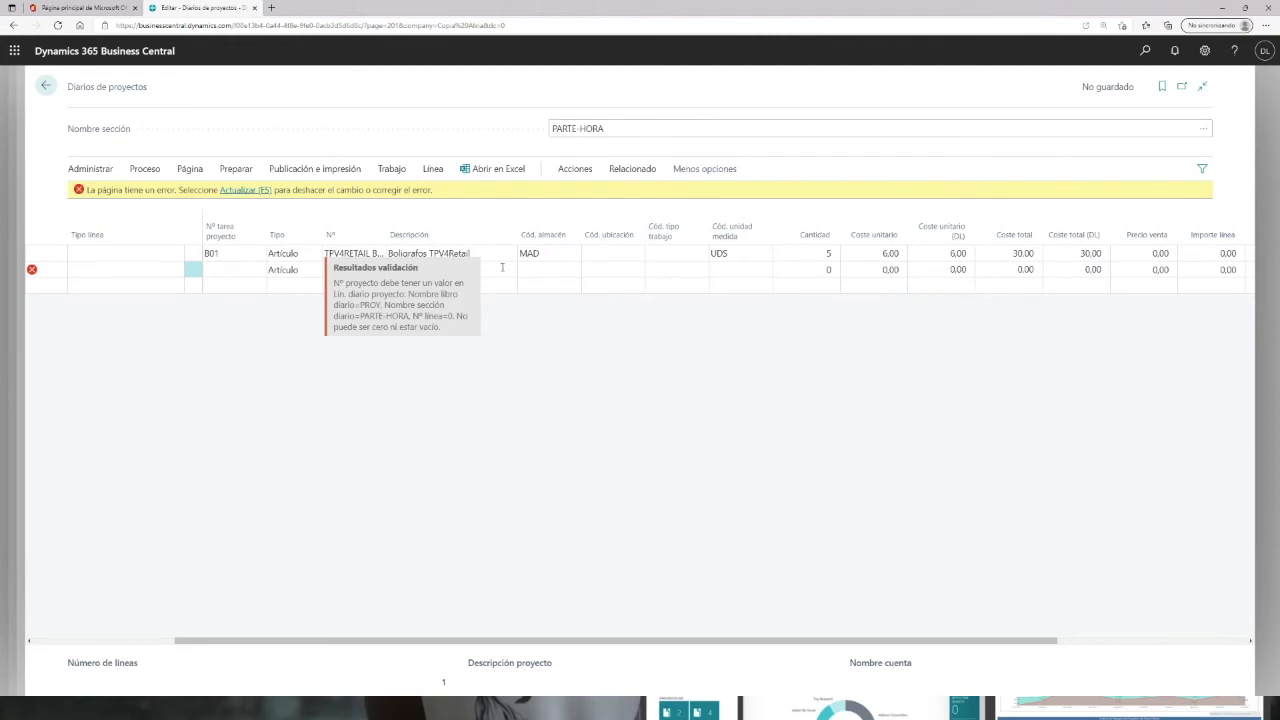
pyautogui.click(258, 272)
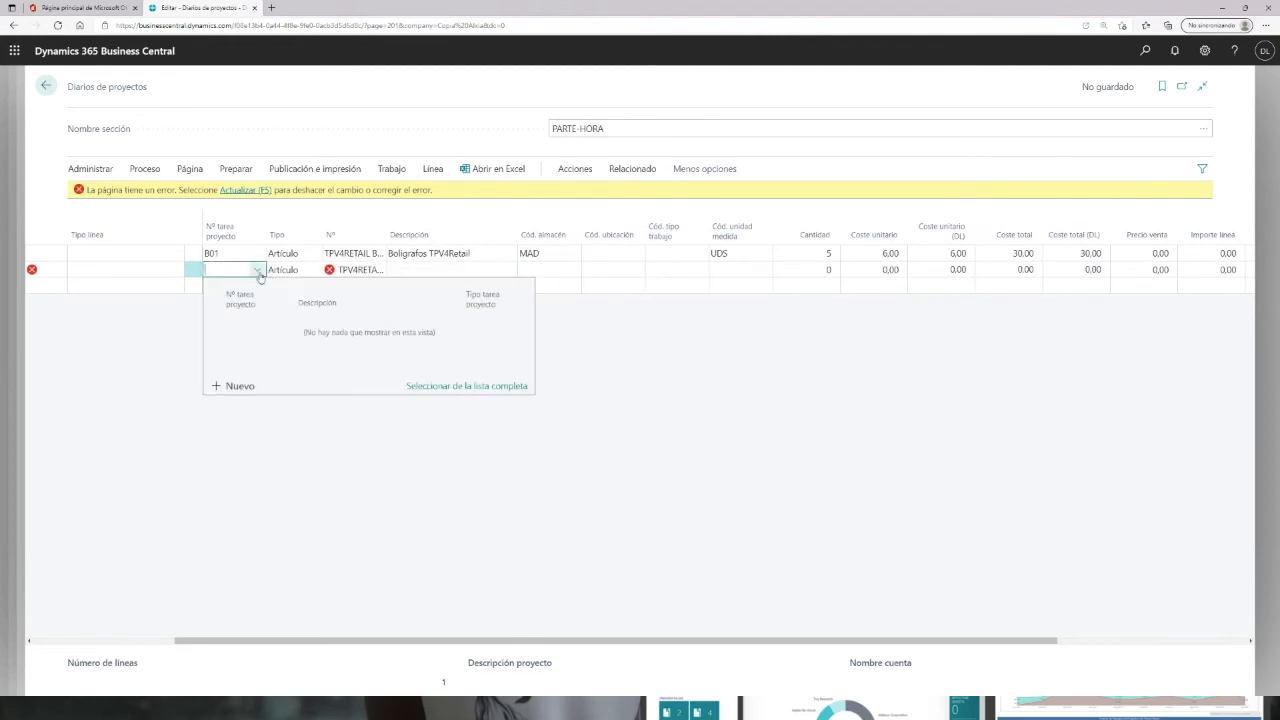
pyautogui.click(247, 190)
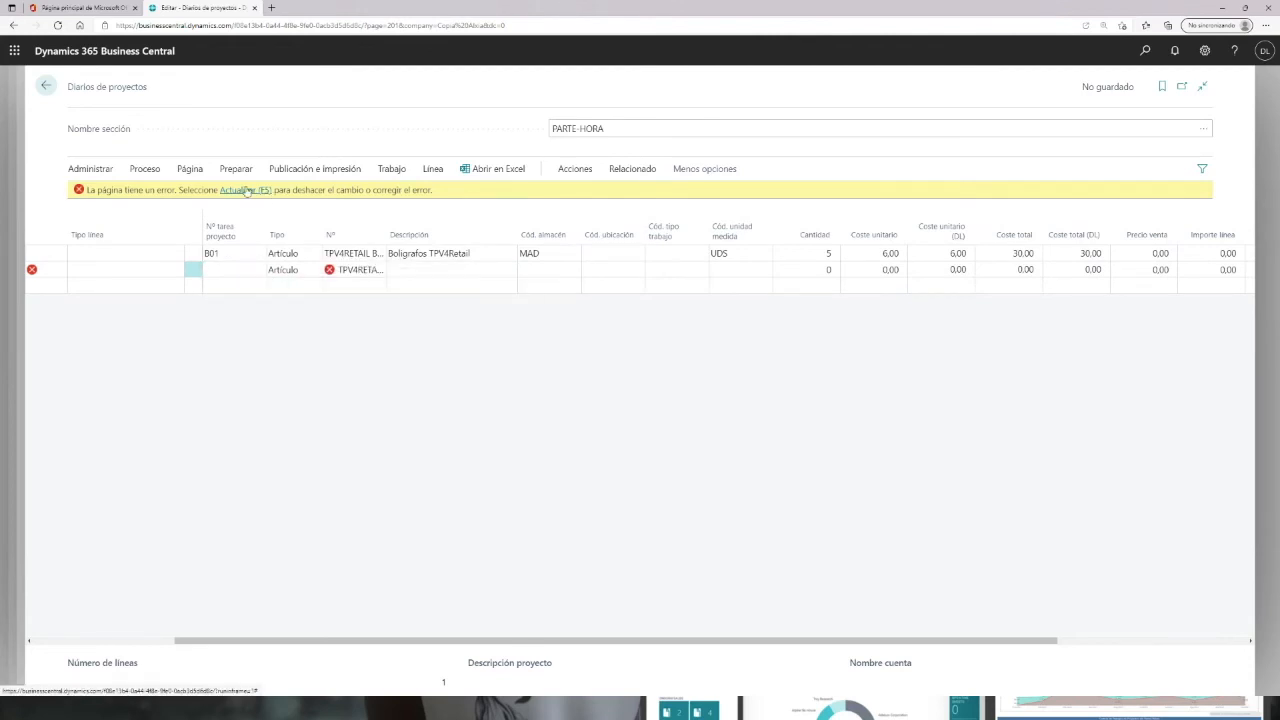
pyautogui.click(230, 258)
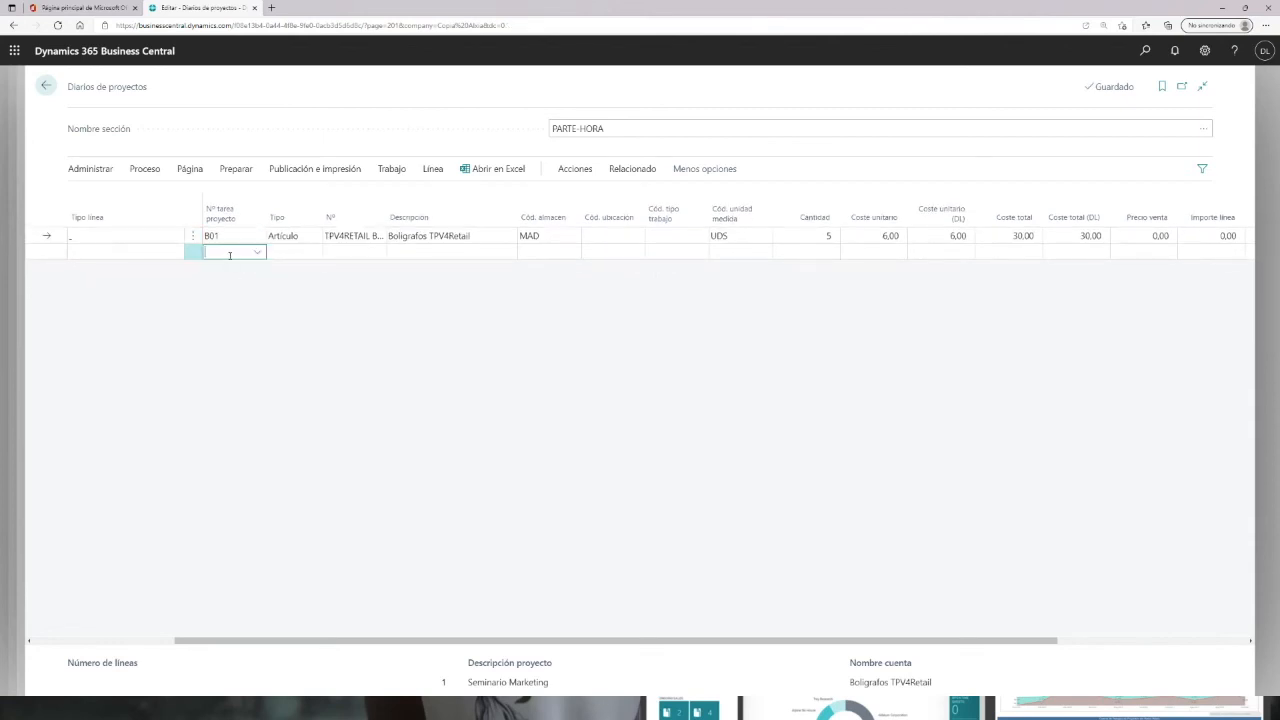
pyautogui.click(258, 254)
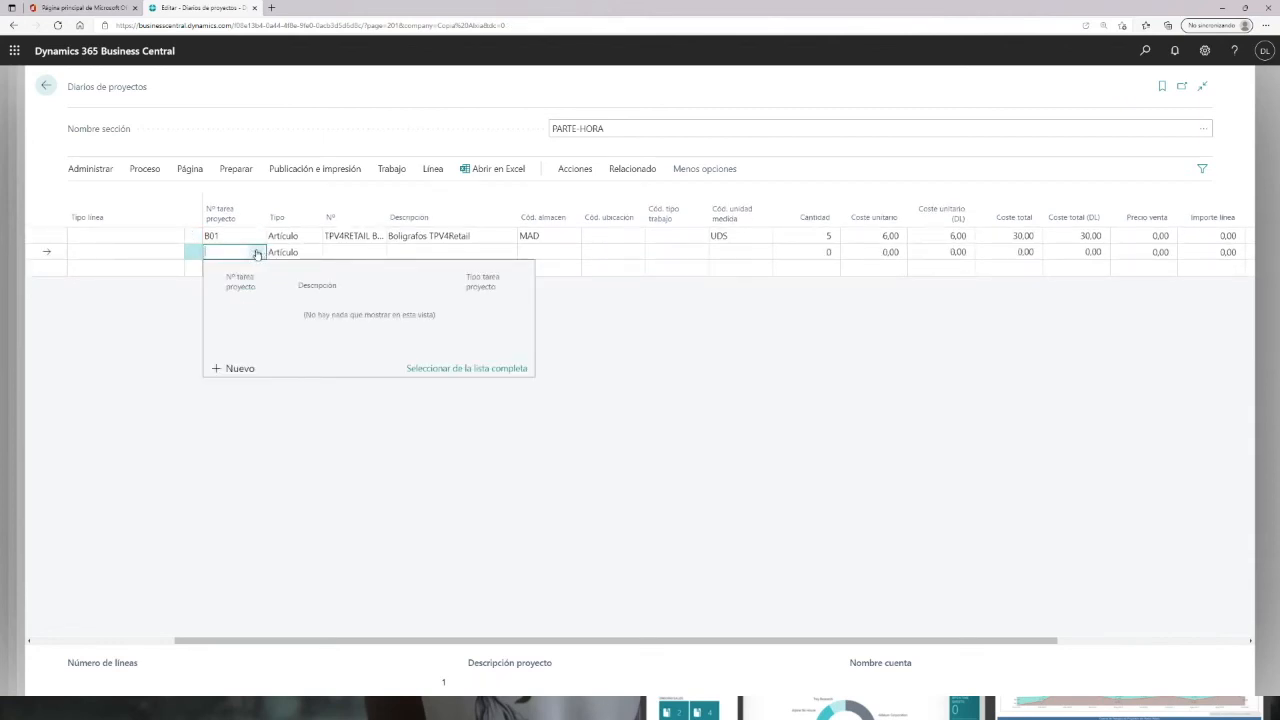
pyautogui.click(137, 255)
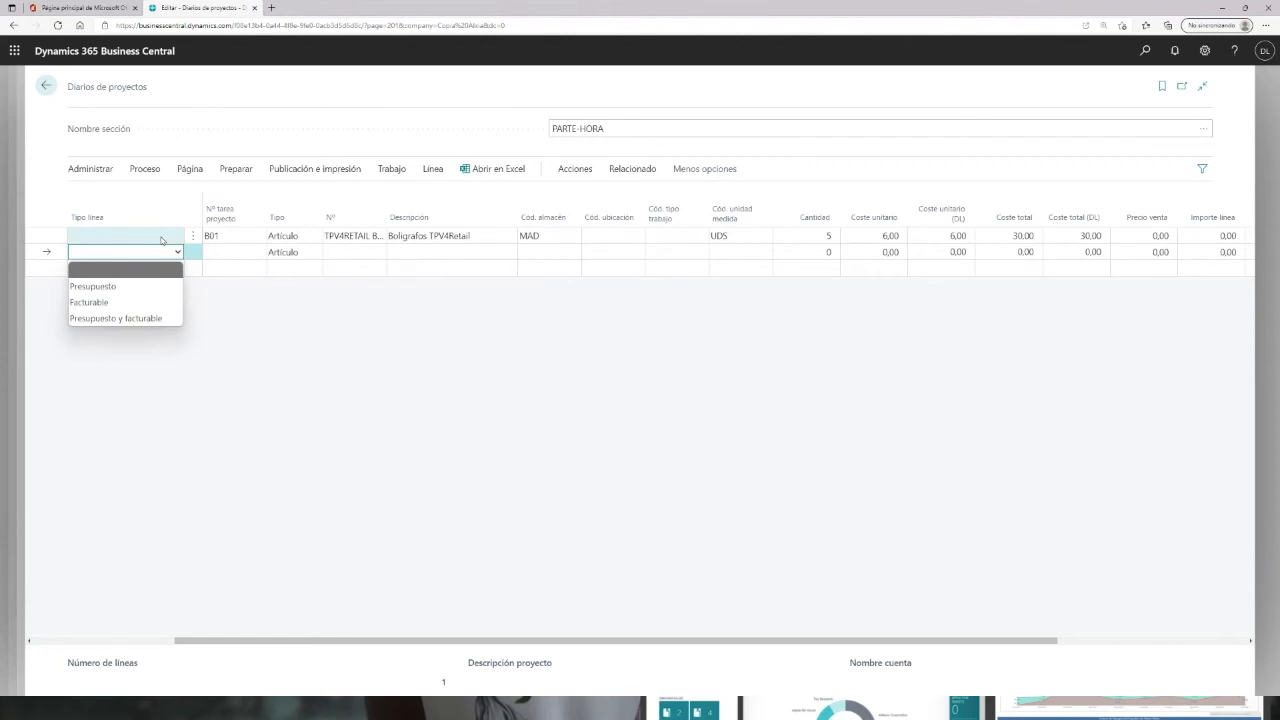
pyautogui.click(230, 252)
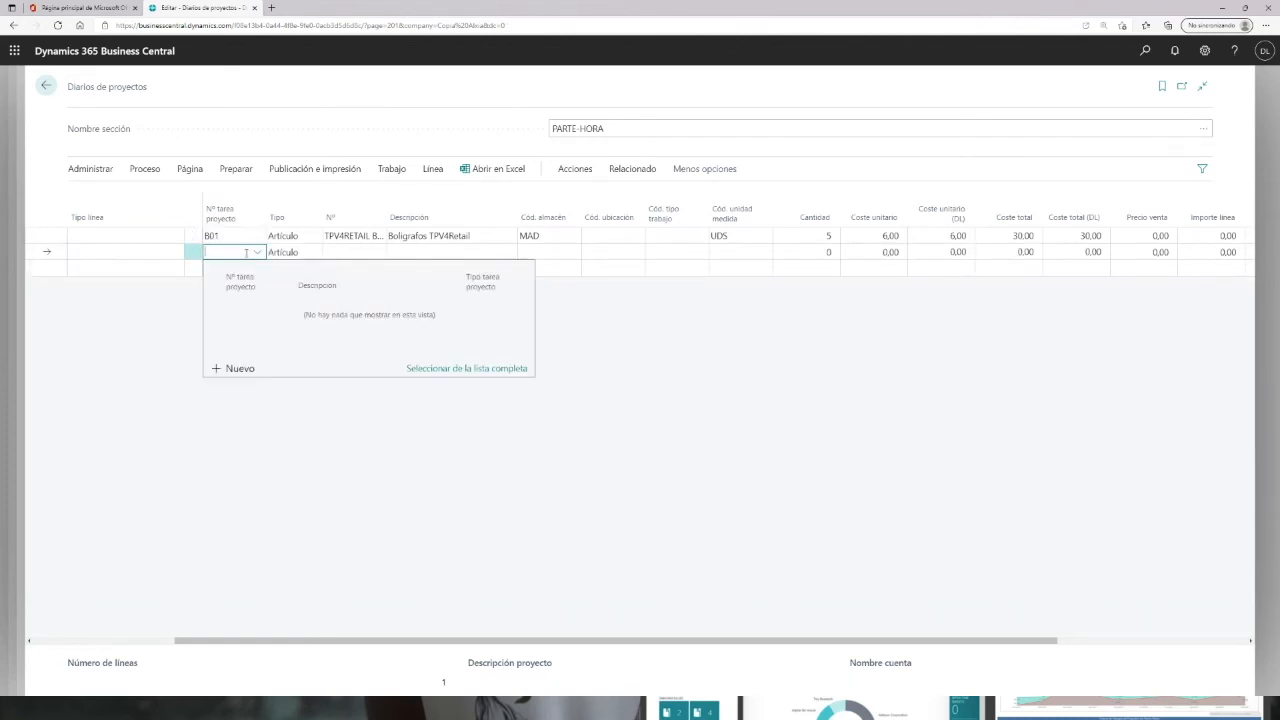
# Step: Start a second journal line for project EVE-SEMINARIO on task B01
pyautogui.moveTo(464, 644); pyautogui.dragTo(234, 646)
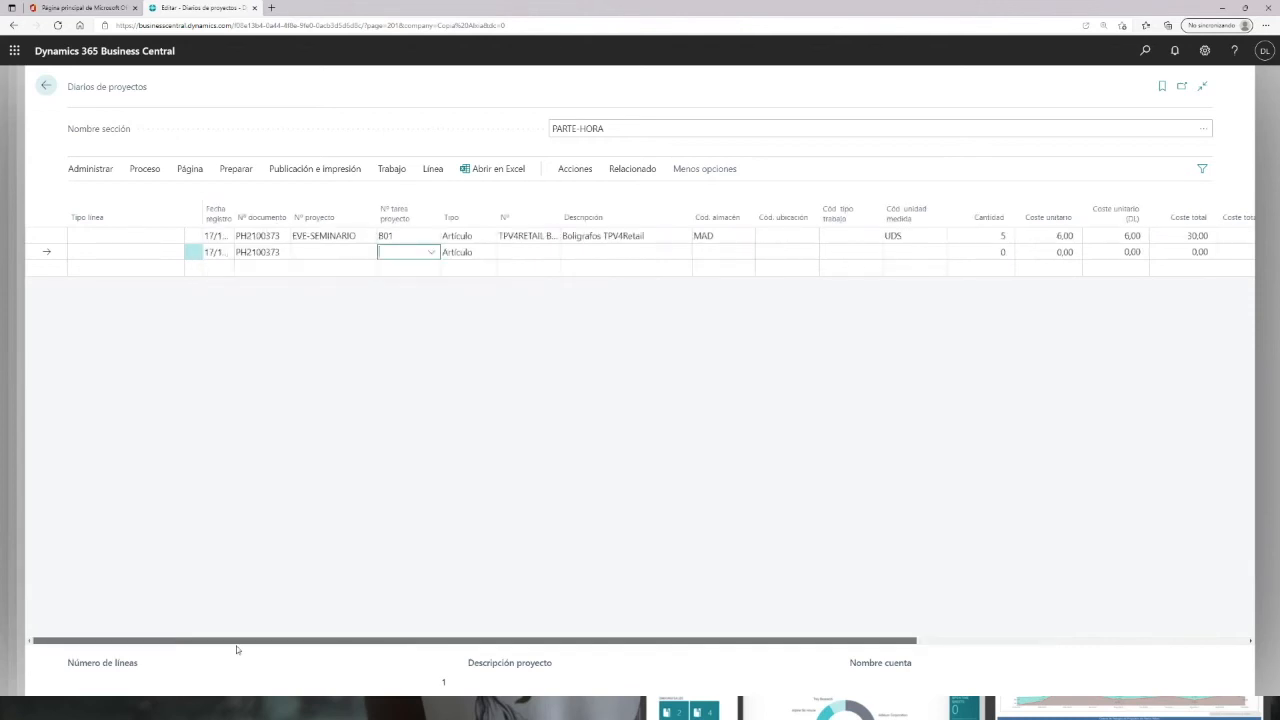
pyautogui.click(349, 255)
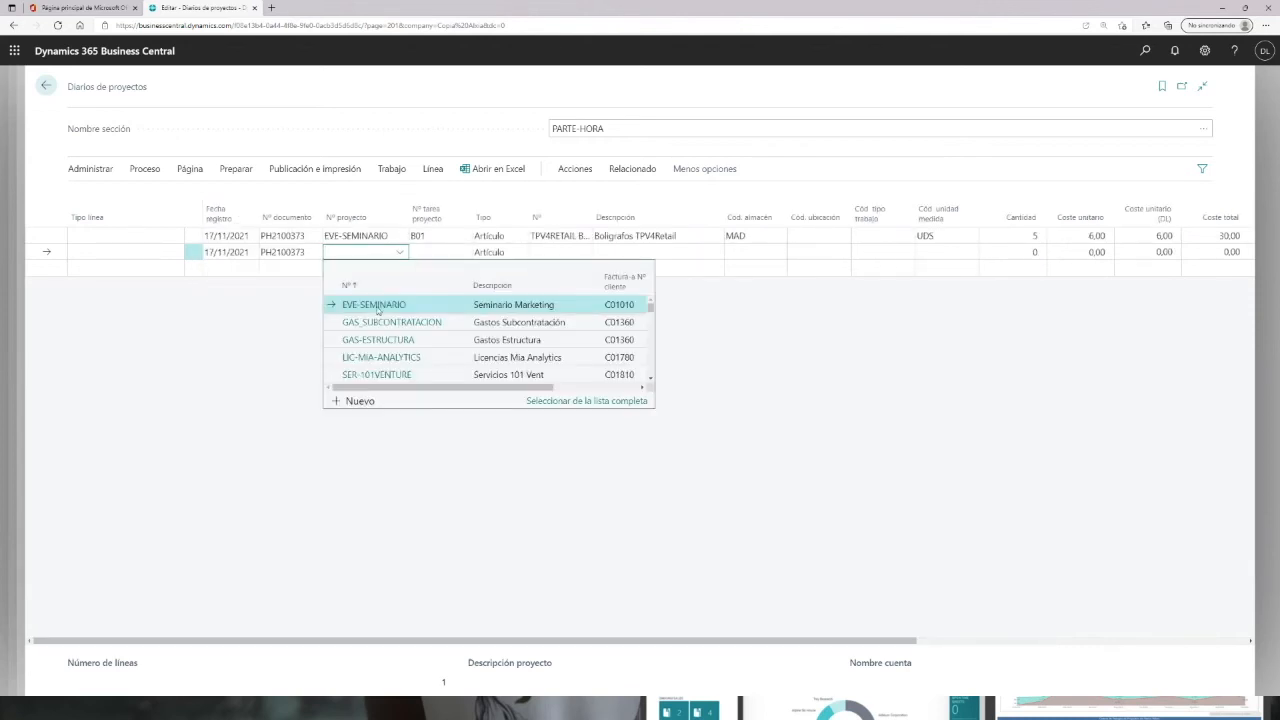
pyautogui.click(372, 306)
pyautogui.click(453, 254)
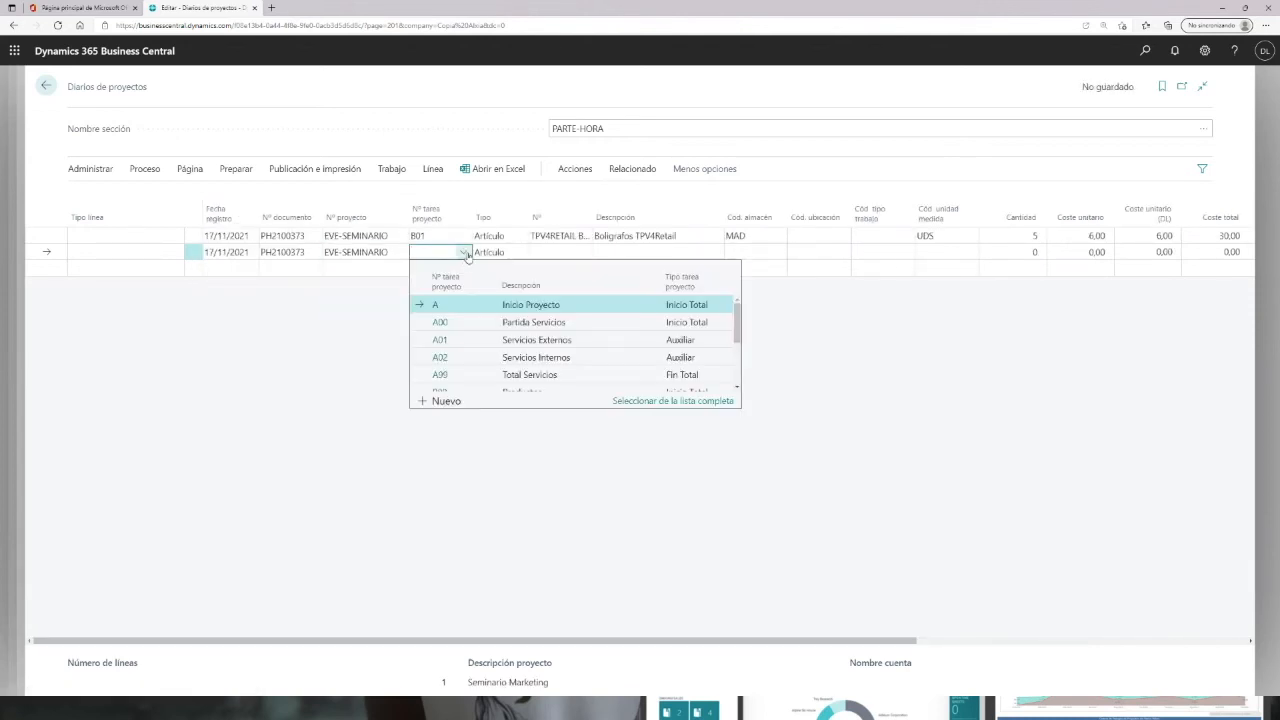
pyautogui.scroll(-3, 450, 345)
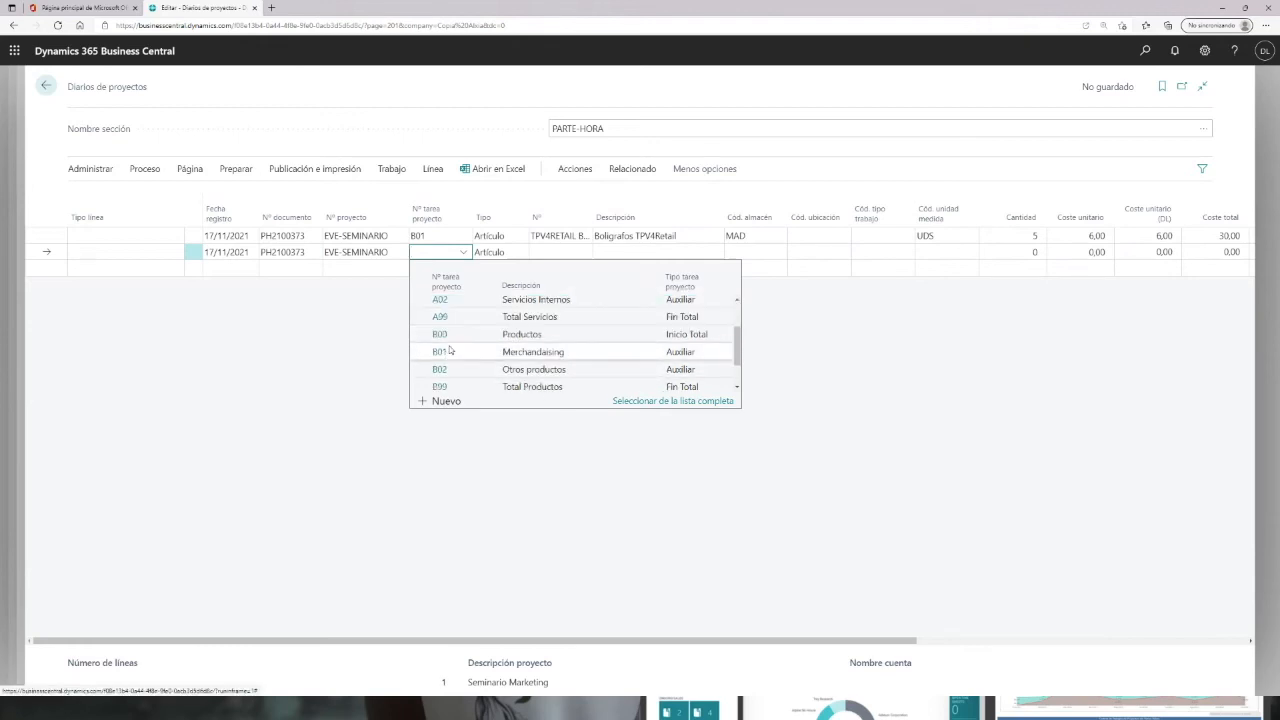
pyautogui.click(454, 355)
# Step: Select the item Cuadernos TPV 4 Retail for the second journal line
pyautogui.click(552, 247)
pyautogui.click(587, 254)
pyautogui.scroll(-2, 690, 340)
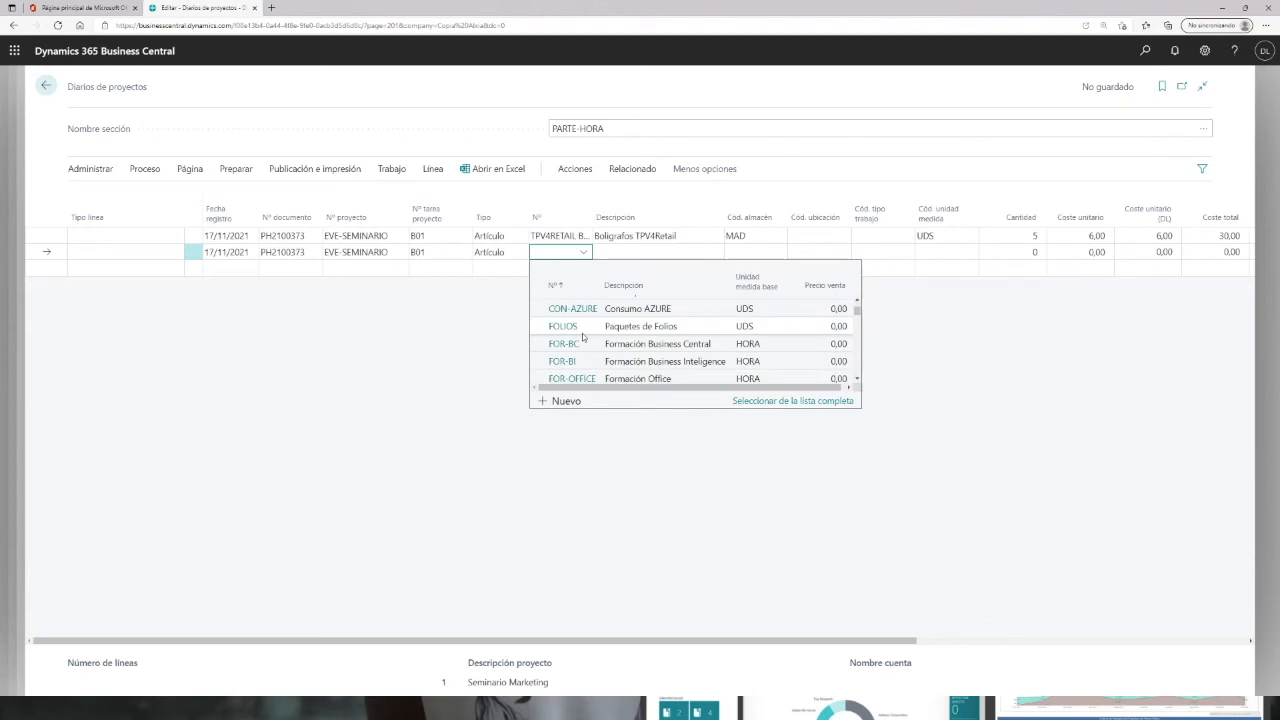
pyautogui.write('tp')
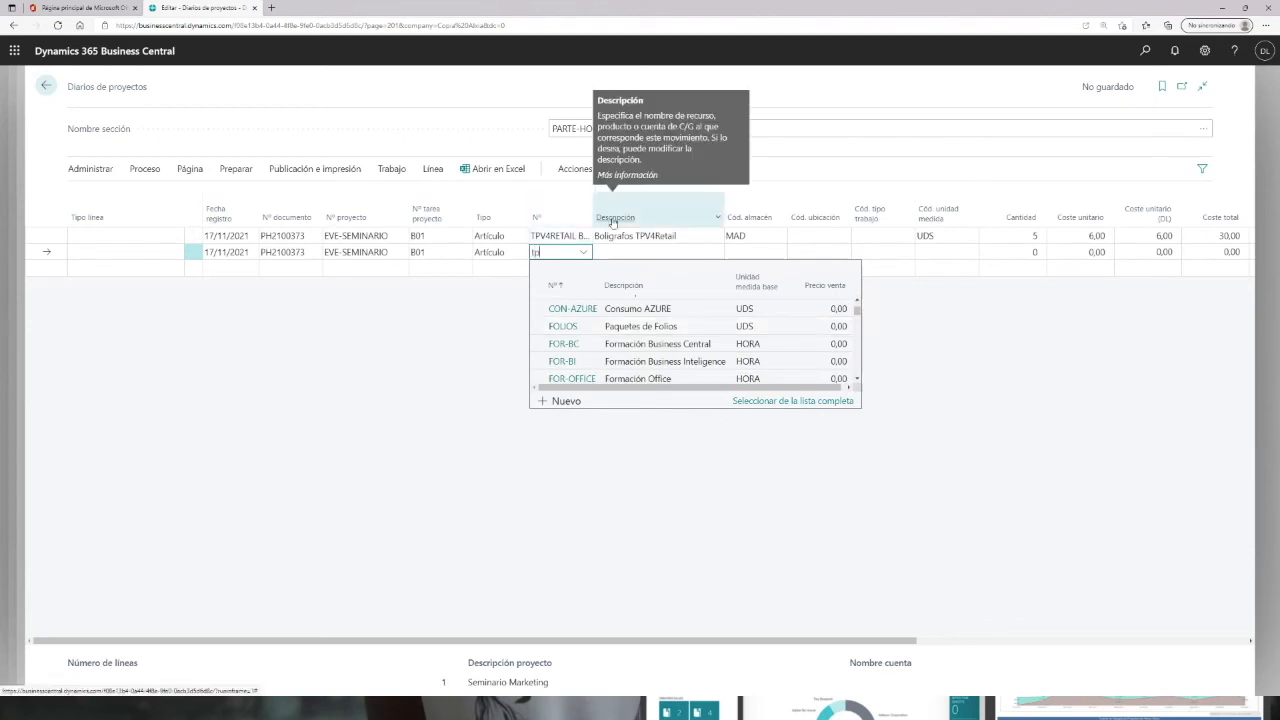
pyautogui.scroll(-1, 588, 382)
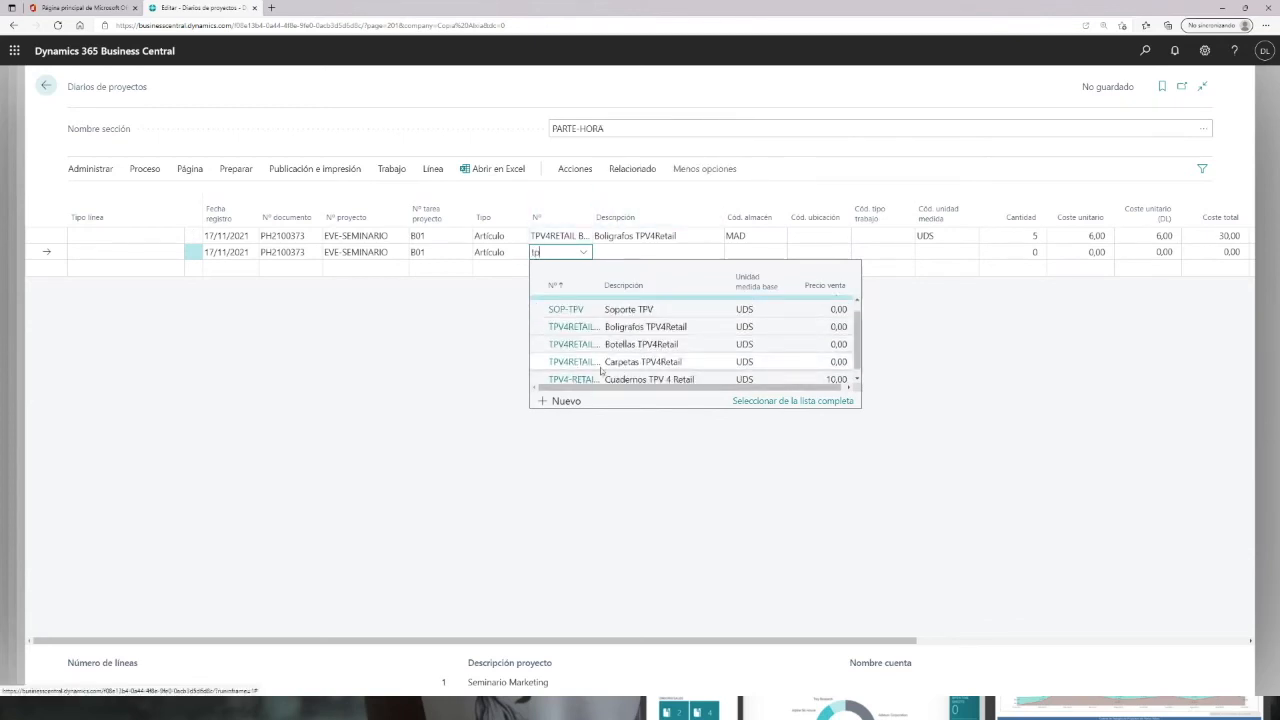
pyautogui.click(576, 381)
pyautogui.press('Tab')
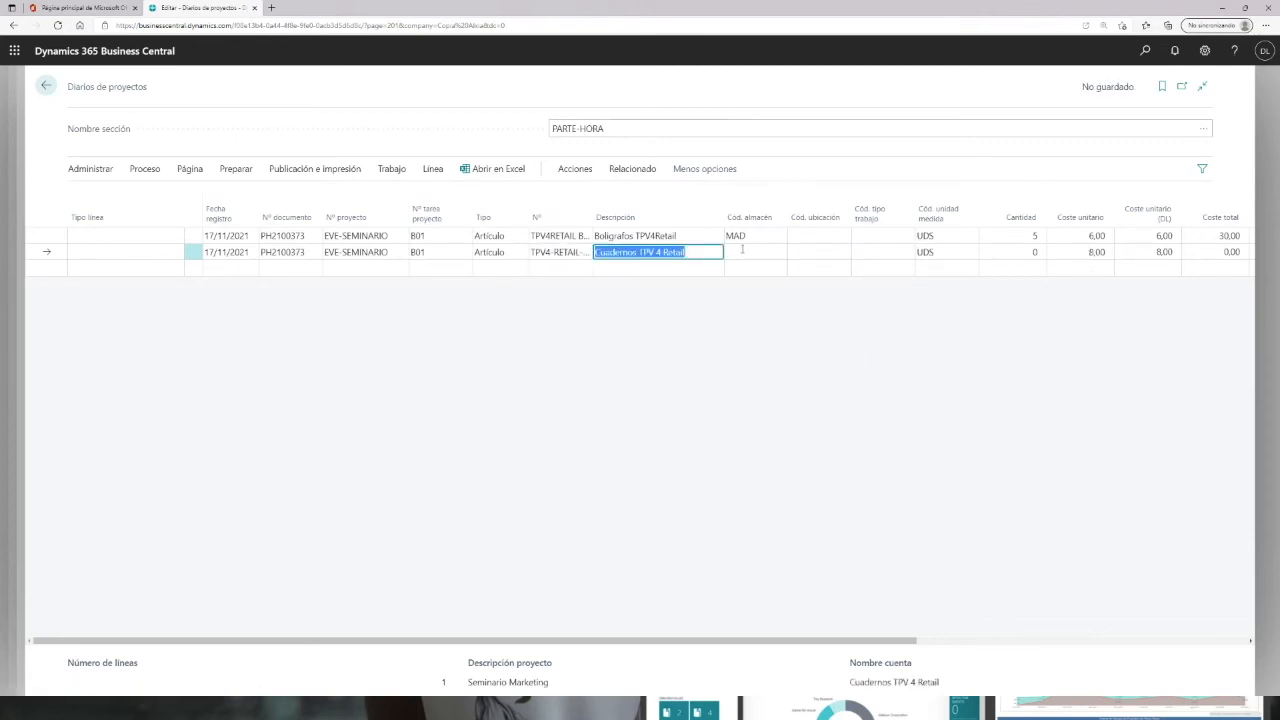
# Step: Set the second line's warehouse to MAD and its quantity to 2
pyautogui.click(750, 249)
pyautogui.click(772, 254)
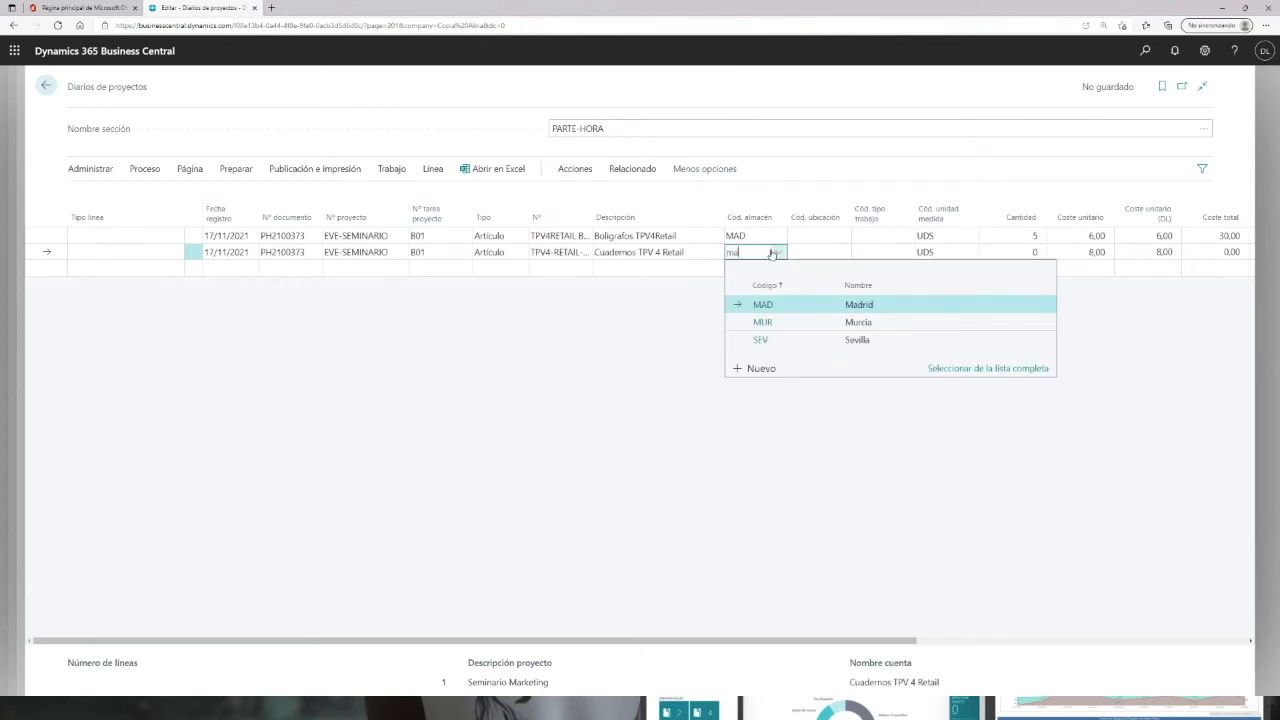
pyautogui.press('Tab')
pyautogui.click(1022, 254)
pyautogui.write('2')
pyautogui.press('Tab')
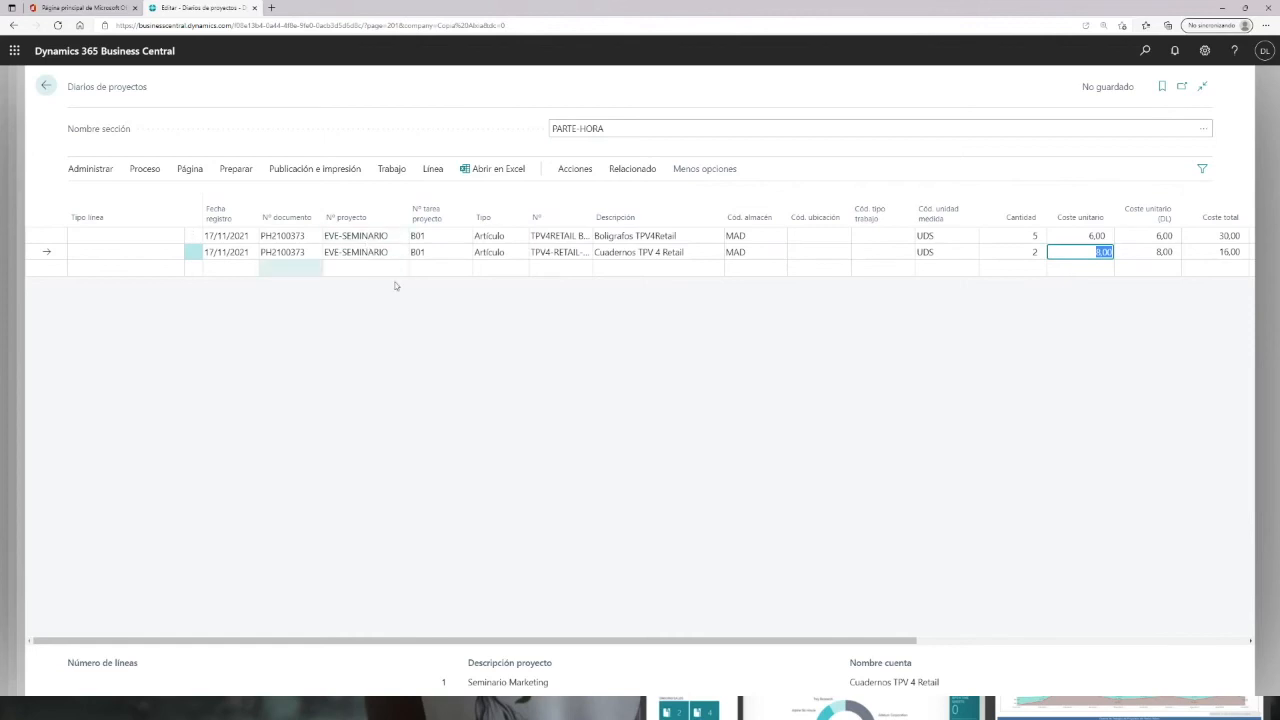
# Step: Start a third journal line for project EVE-SEMINARIO on task B02
pyautogui.click(267, 270)
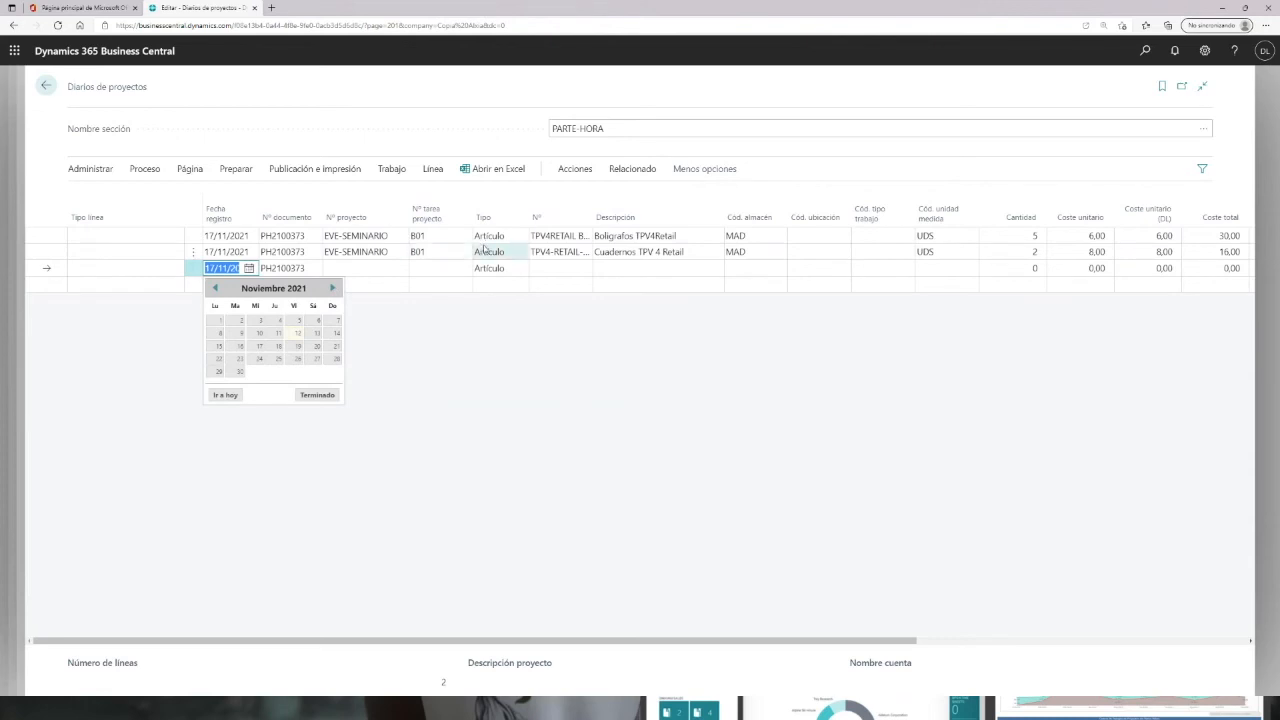
pyautogui.click(368, 268)
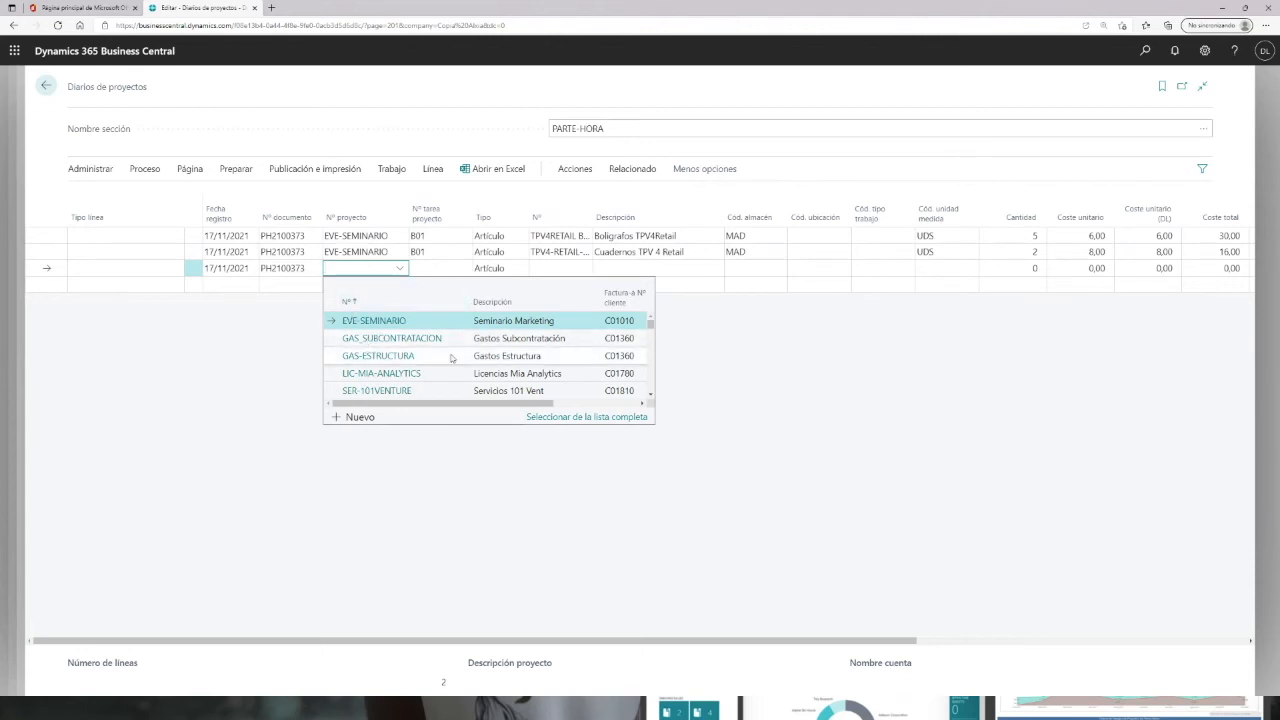
pyautogui.scroll(-8, 358, 370)
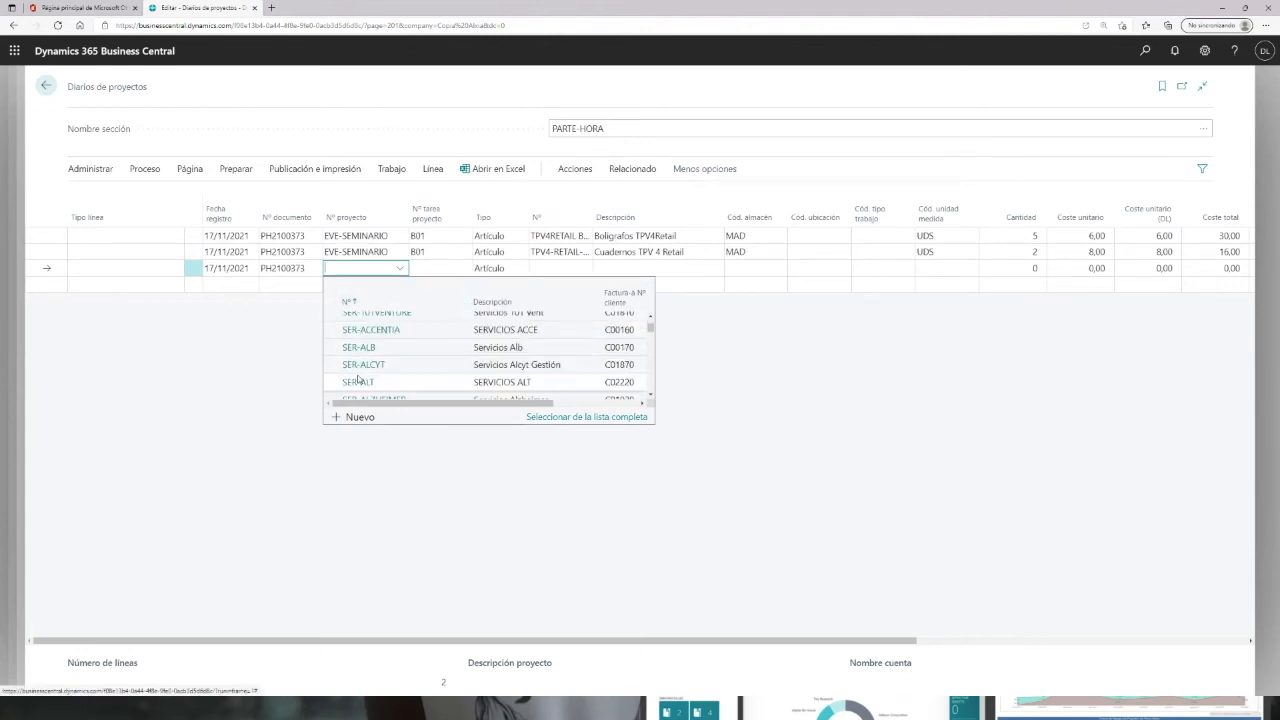
pyautogui.scroll(8, 359, 380)
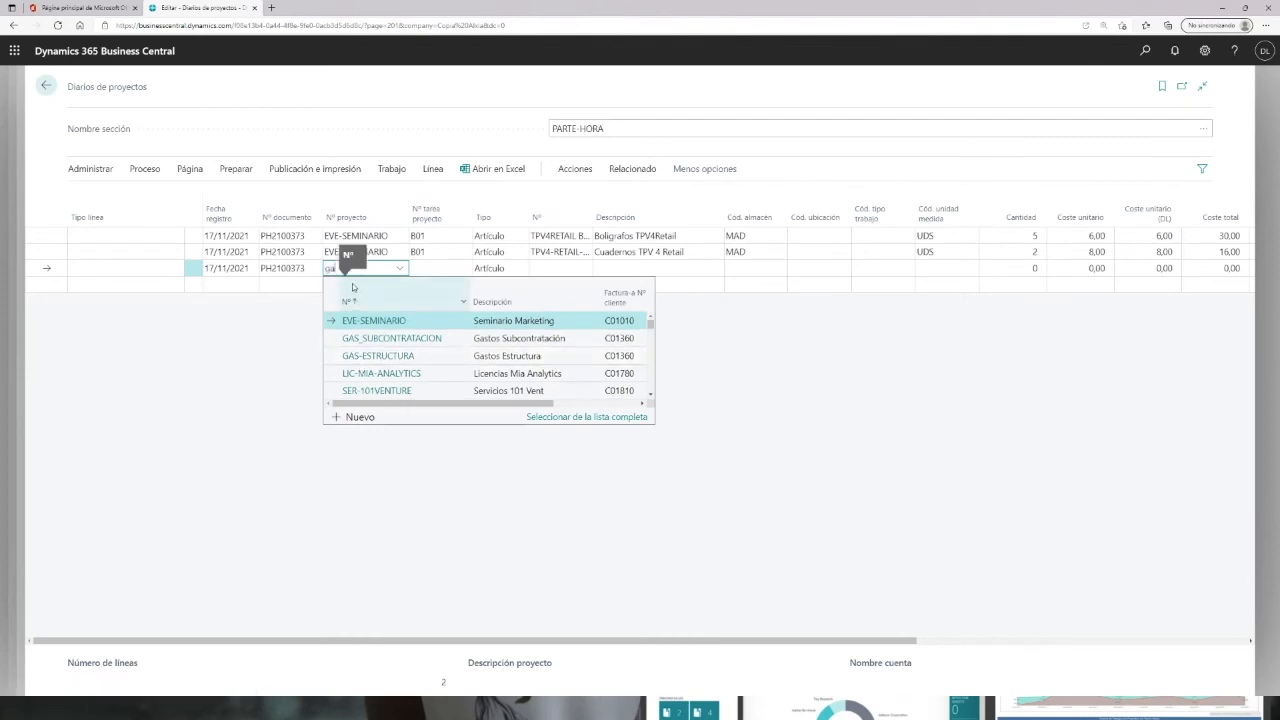
pyautogui.write('s')
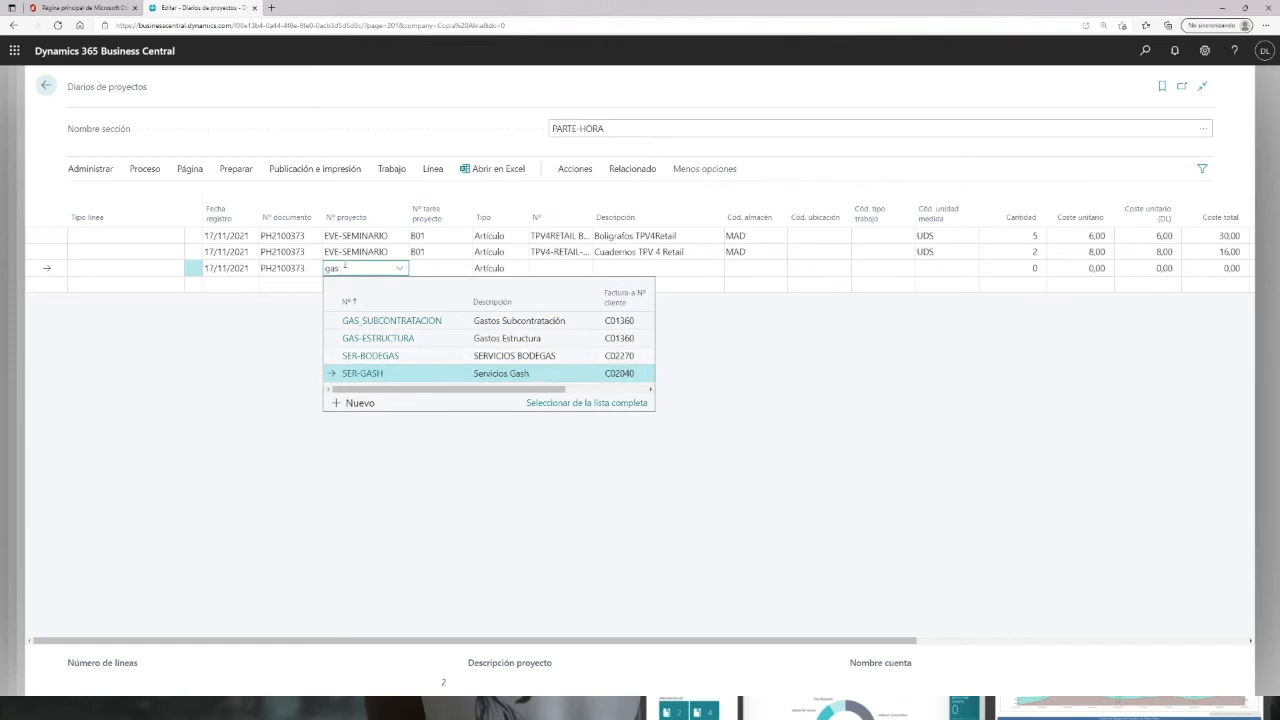
pyautogui.press('Return')
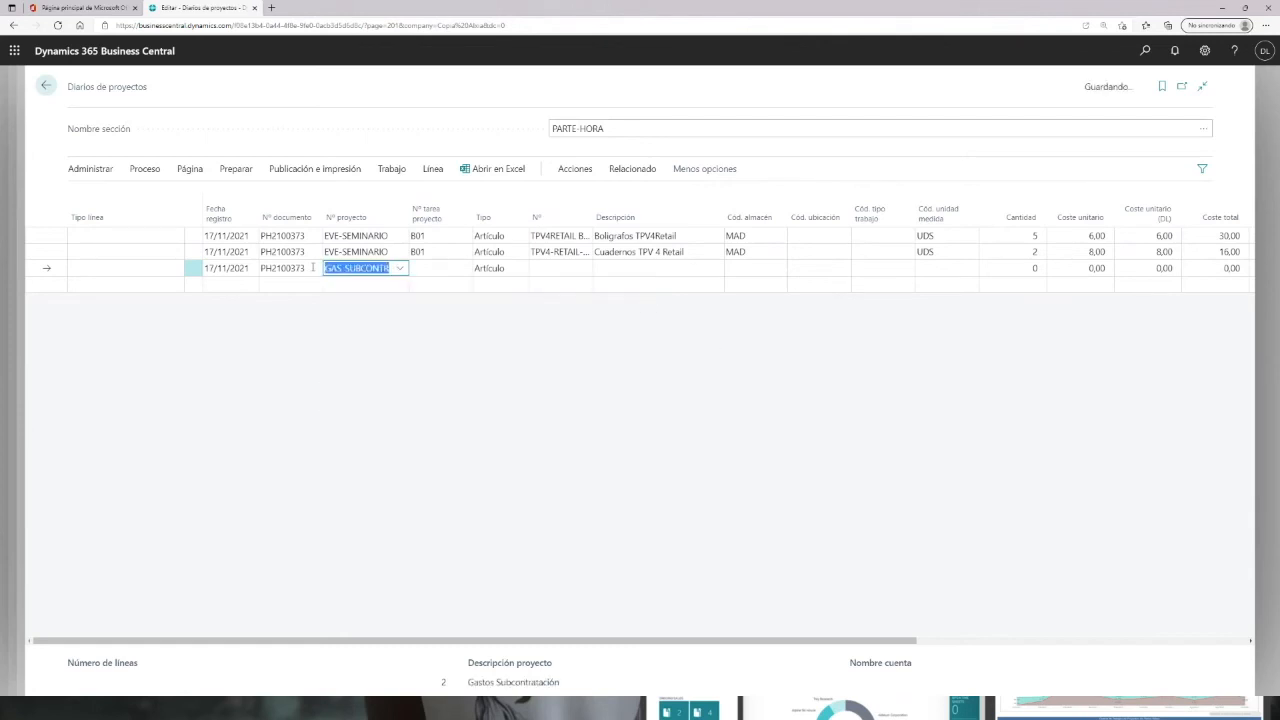
pyautogui.write('via')
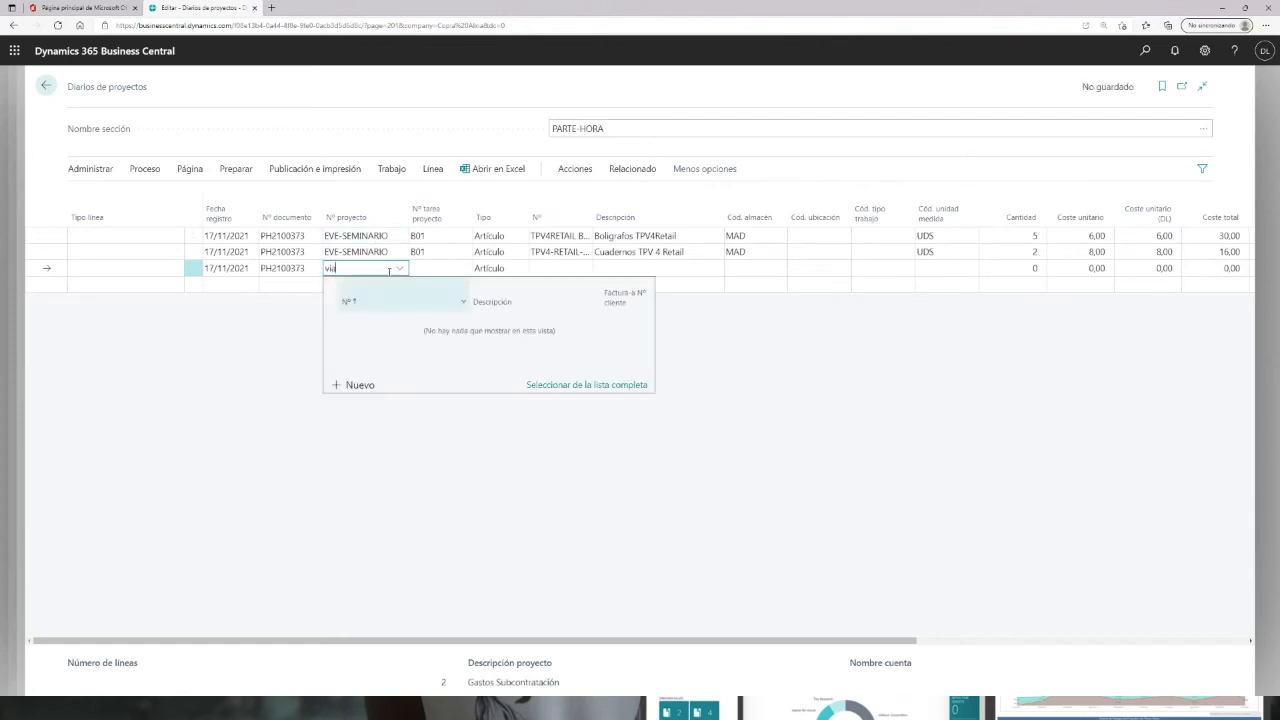
pyautogui.write('eve')
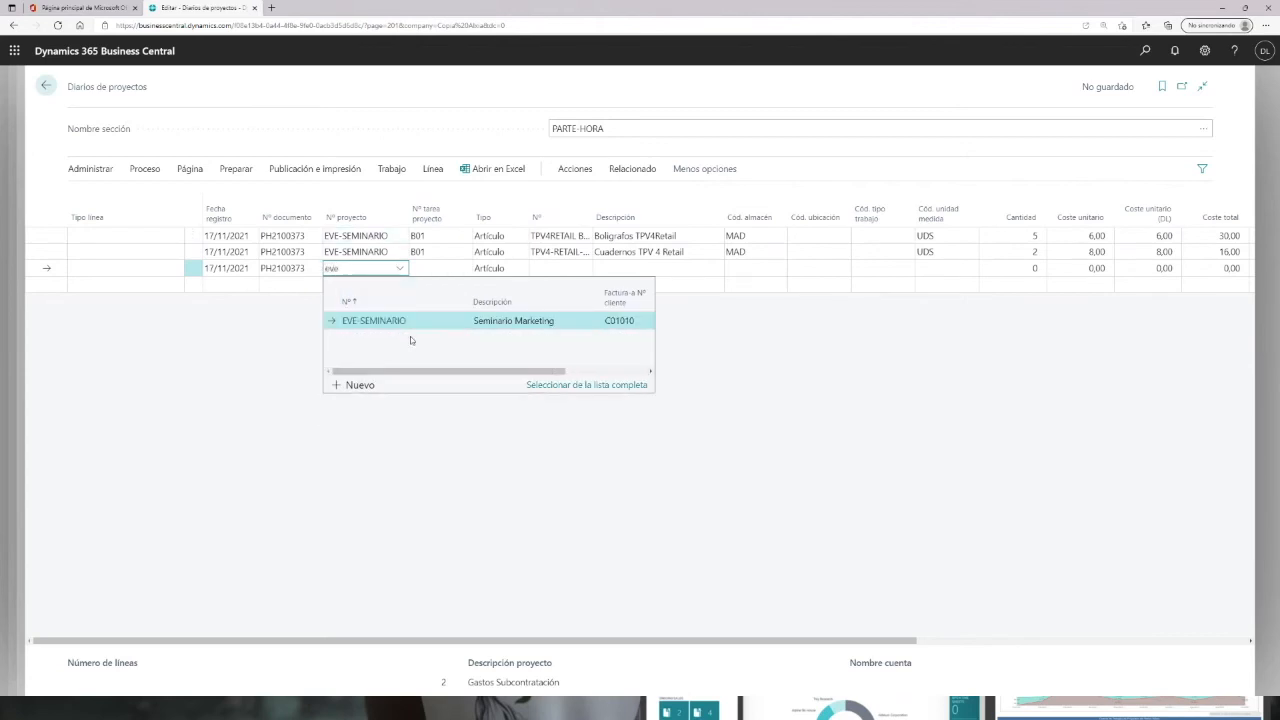
pyautogui.click(404, 322)
pyautogui.press('Tab')
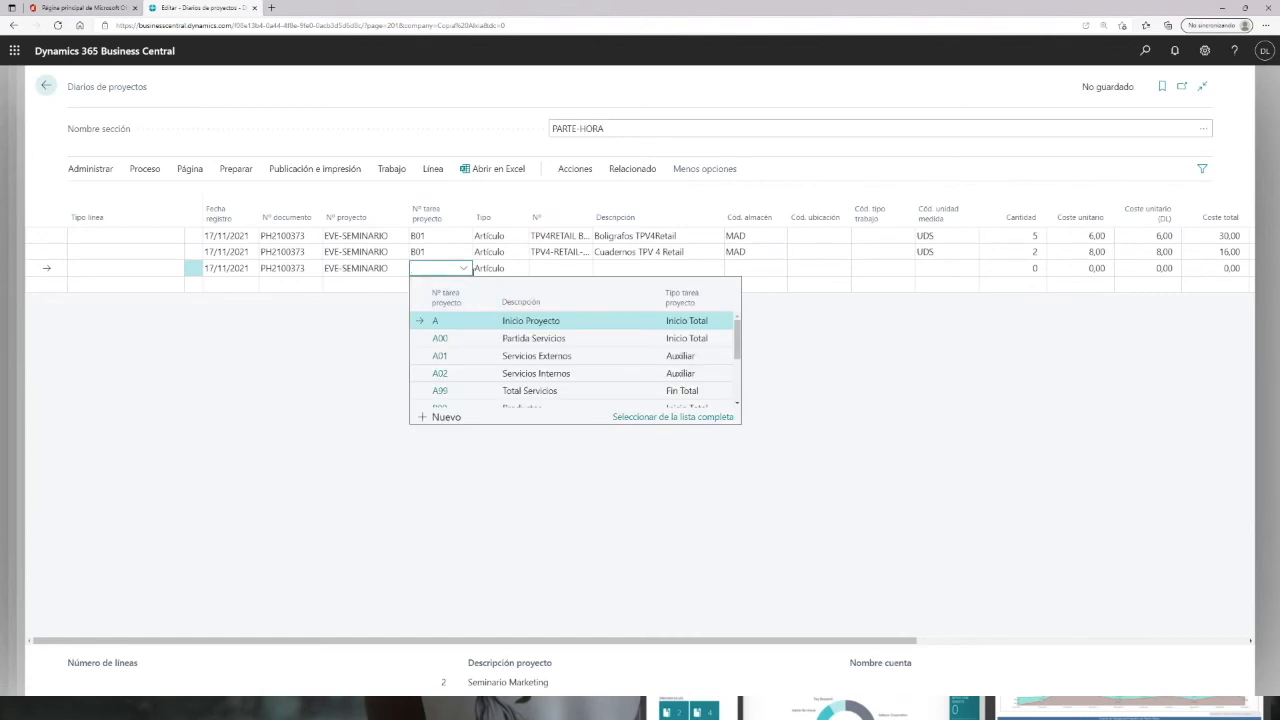
pyautogui.scroll(-2, 580, 390)
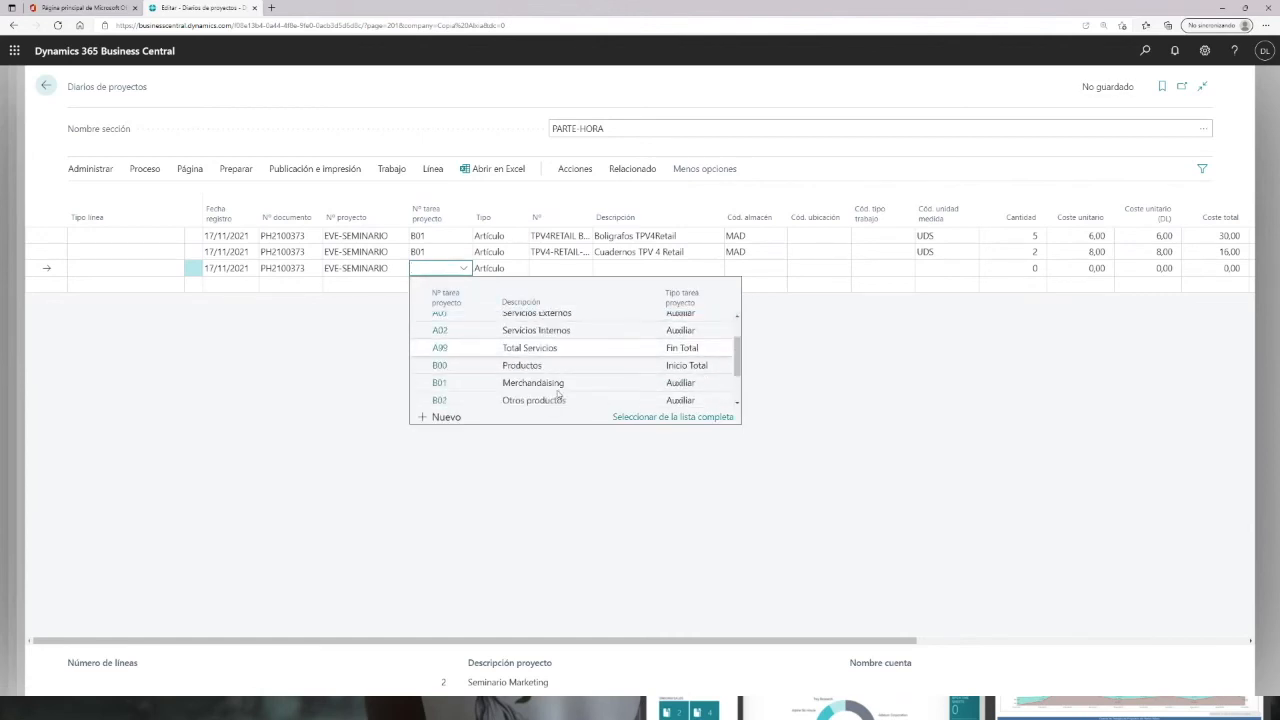
pyautogui.click(498, 403)
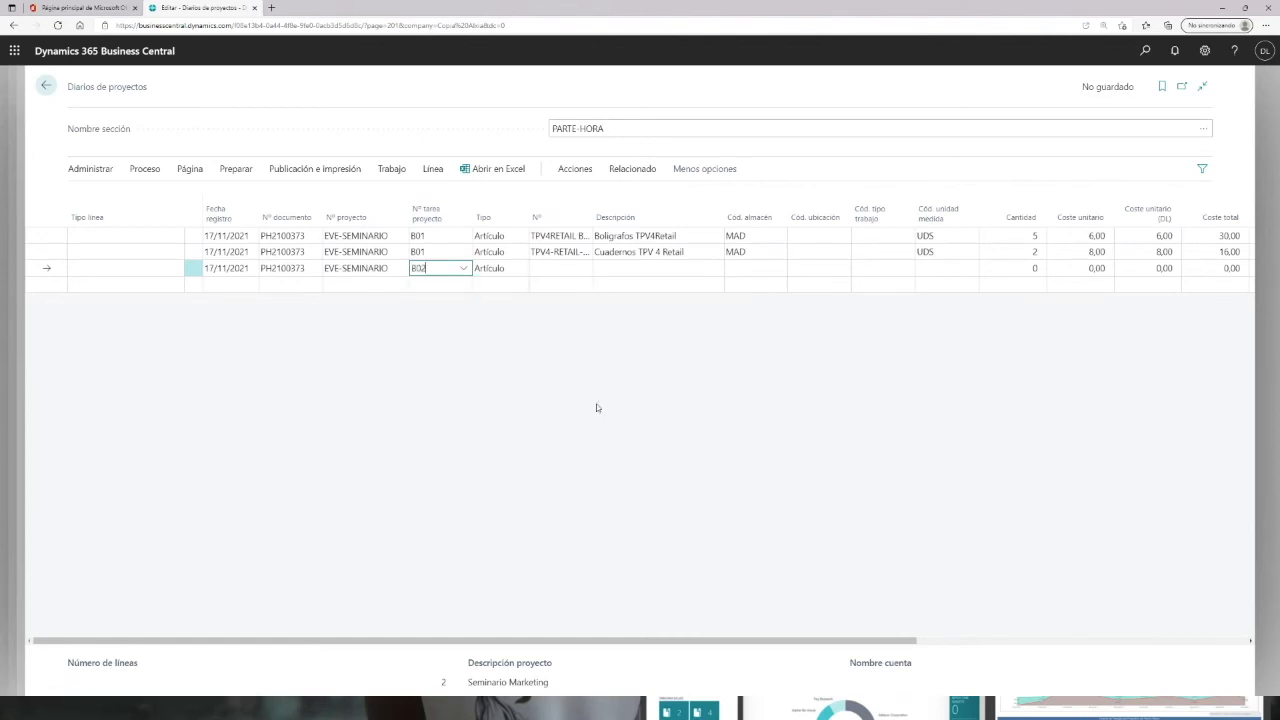
# Step: Select item GAS-BILLETES for the third line with a quantity of 2 and a unit cost of 50
pyautogui.click(560, 269)
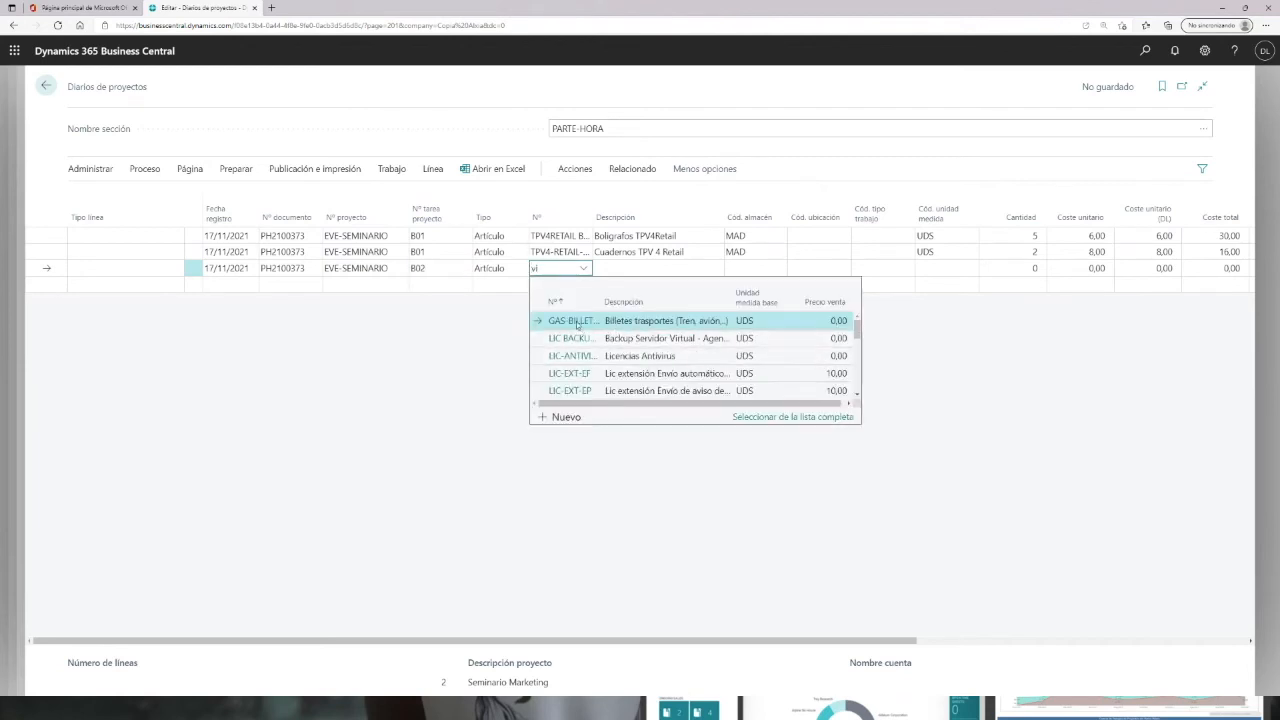
pyautogui.click(753, 269)
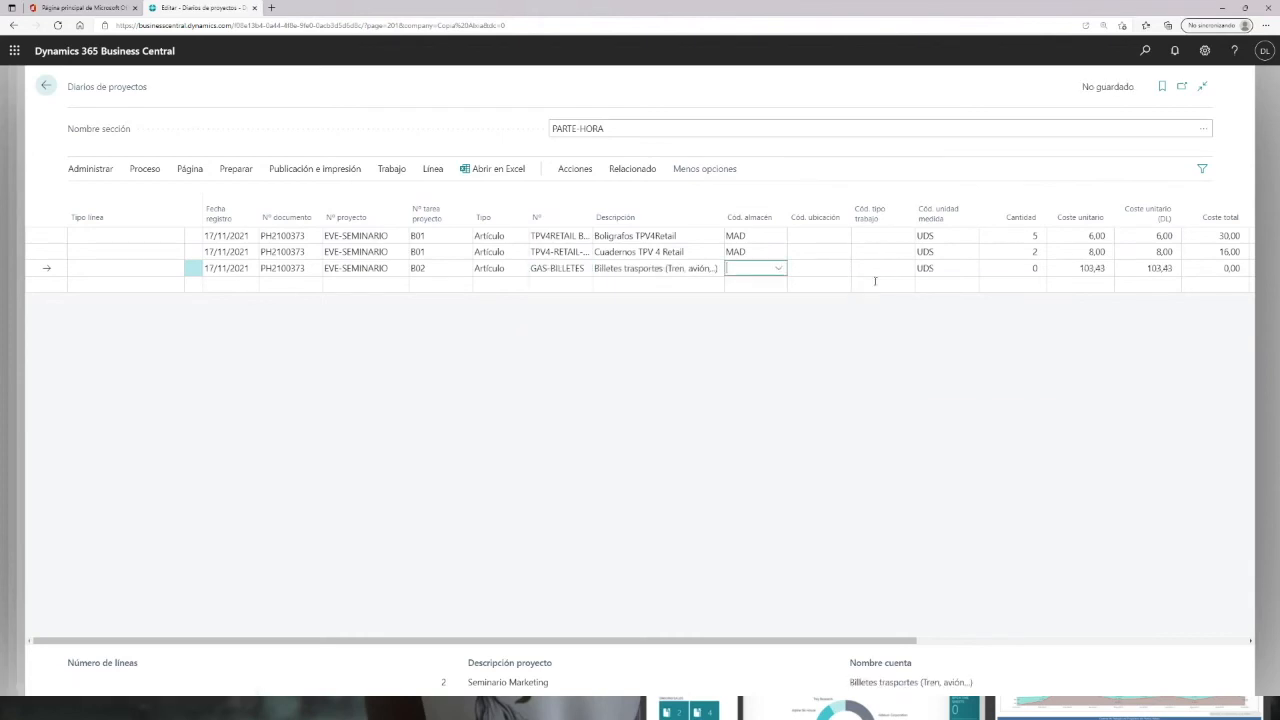
pyautogui.click(1028, 271)
pyautogui.write('2')
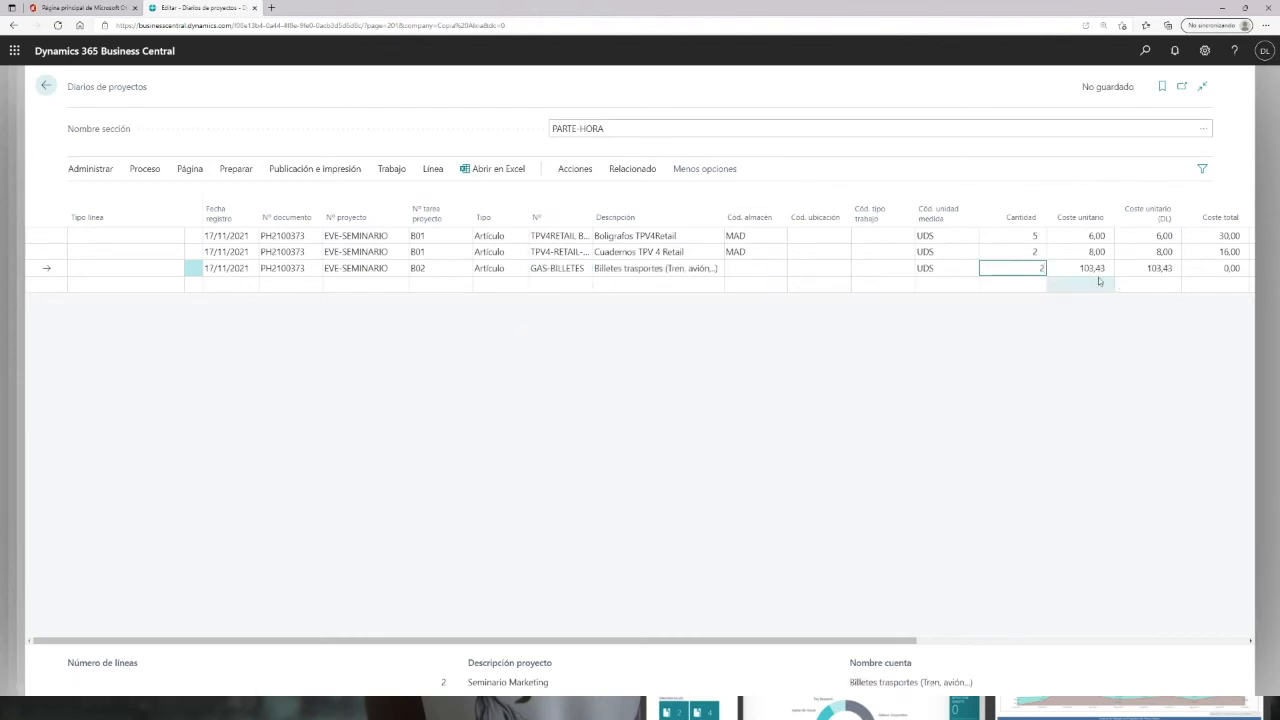
pyautogui.press('Tab')
pyautogui.write('50')
pyautogui.press('Tab')
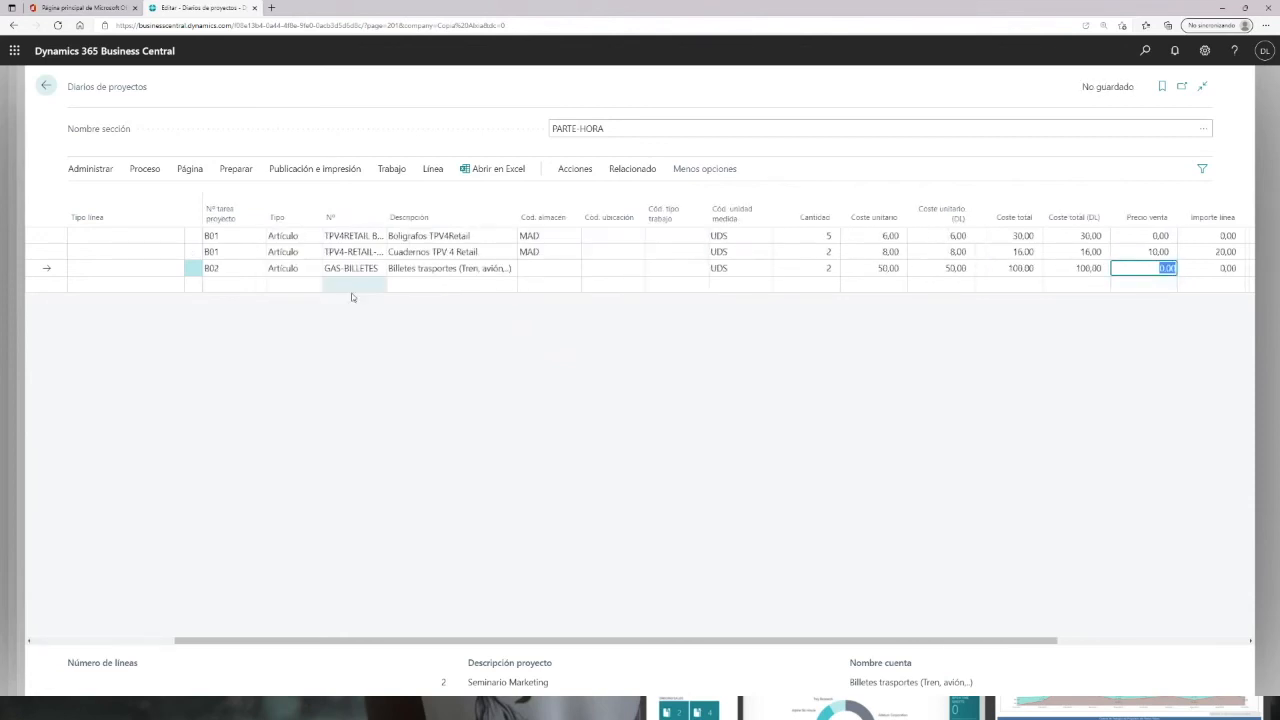
# Step: Start a fourth journal line for project EVE-SEMINARIO on task B02
pyautogui.click(301, 287)
pyautogui.click(234, 286)
pyautogui.click(257, 285)
pyautogui.moveTo(357, 642); pyautogui.dragTo(80, 643)
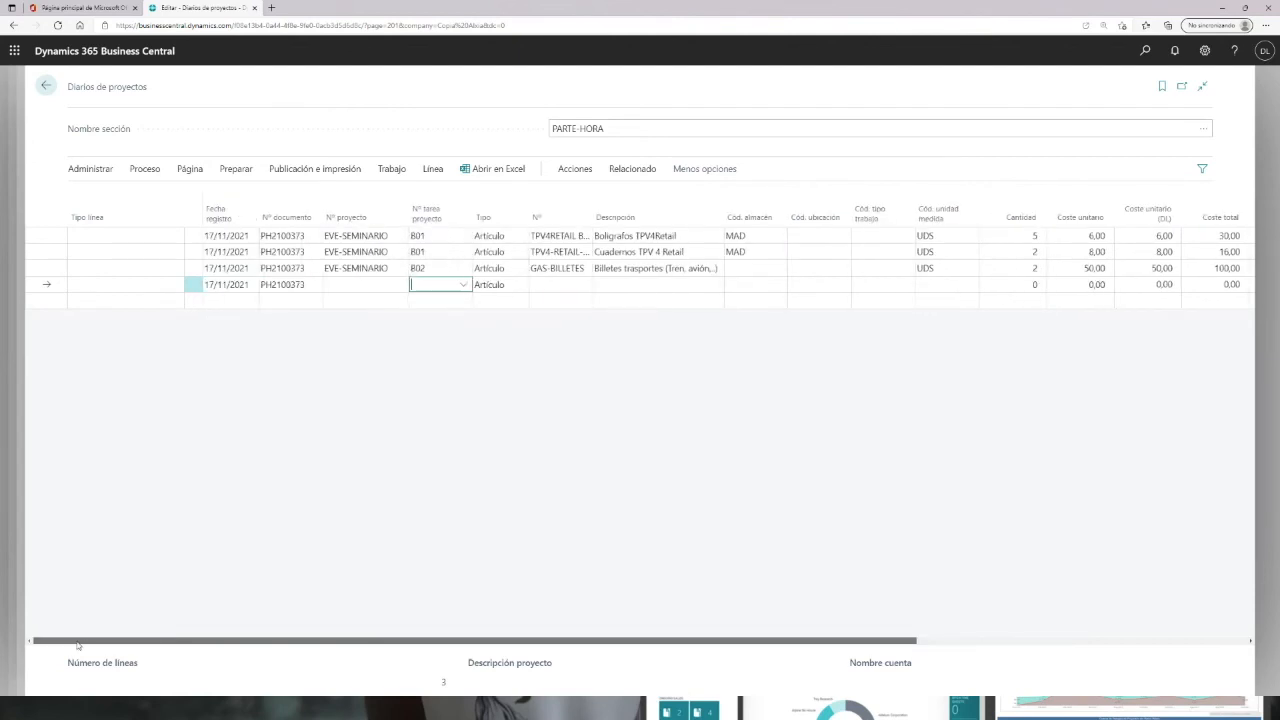
pyautogui.click(361, 287)
pyautogui.click(377, 290)
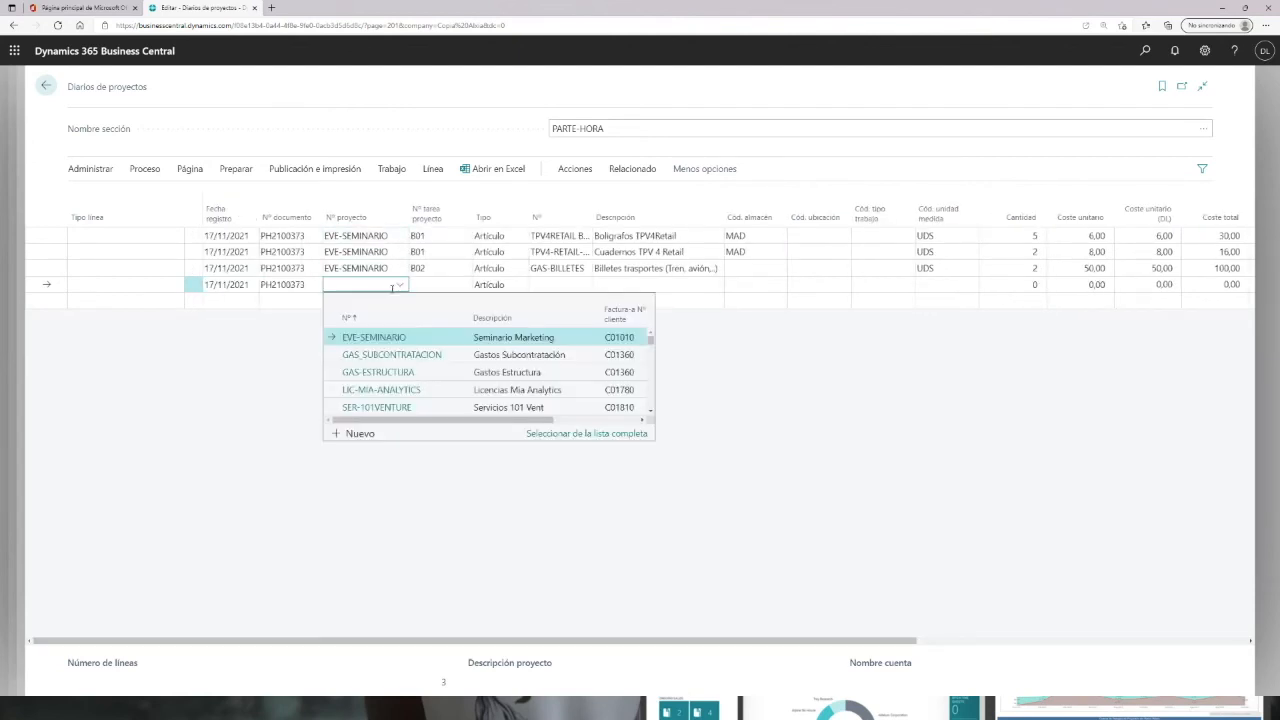
pyautogui.click(385, 336)
pyautogui.click(435, 289)
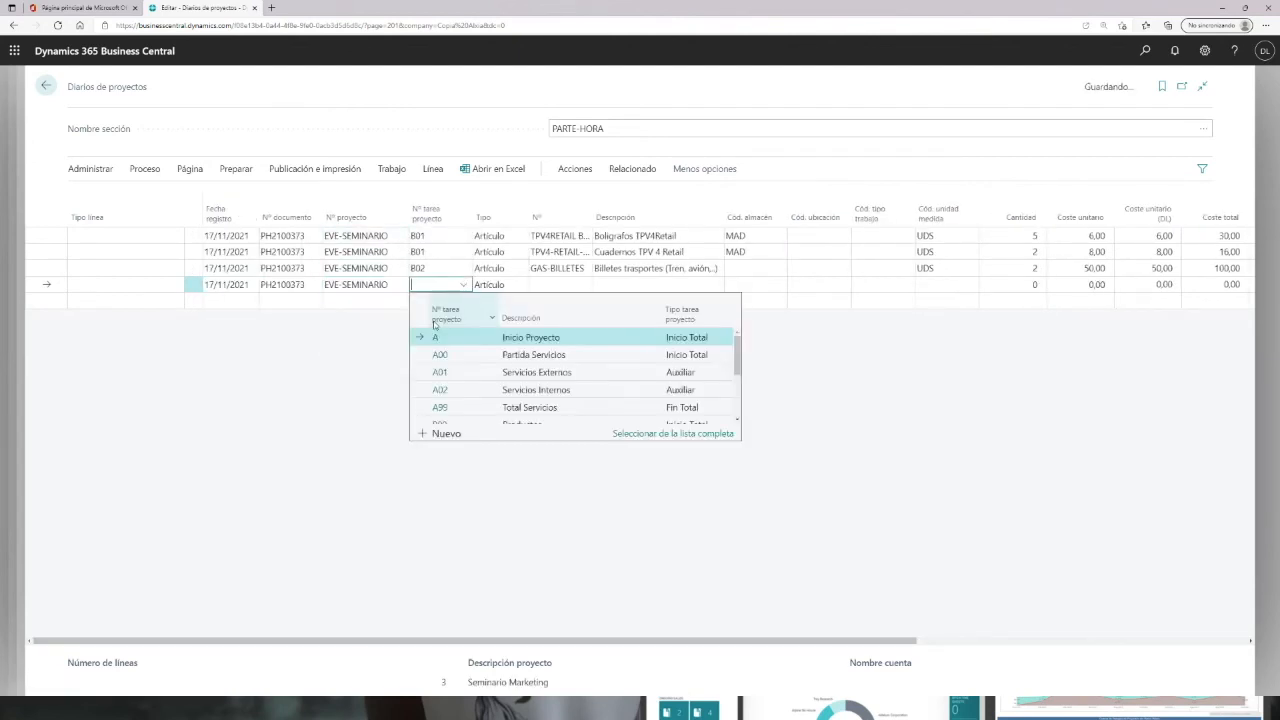
pyautogui.scroll(-2, 443, 410)
pyautogui.scroll(-1, 442, 414)
pyautogui.click(440, 414)
# Step: Change the fourth line's type to Cuenta and select account 6000006 Coste almacén central
pyautogui.click(545, 285)
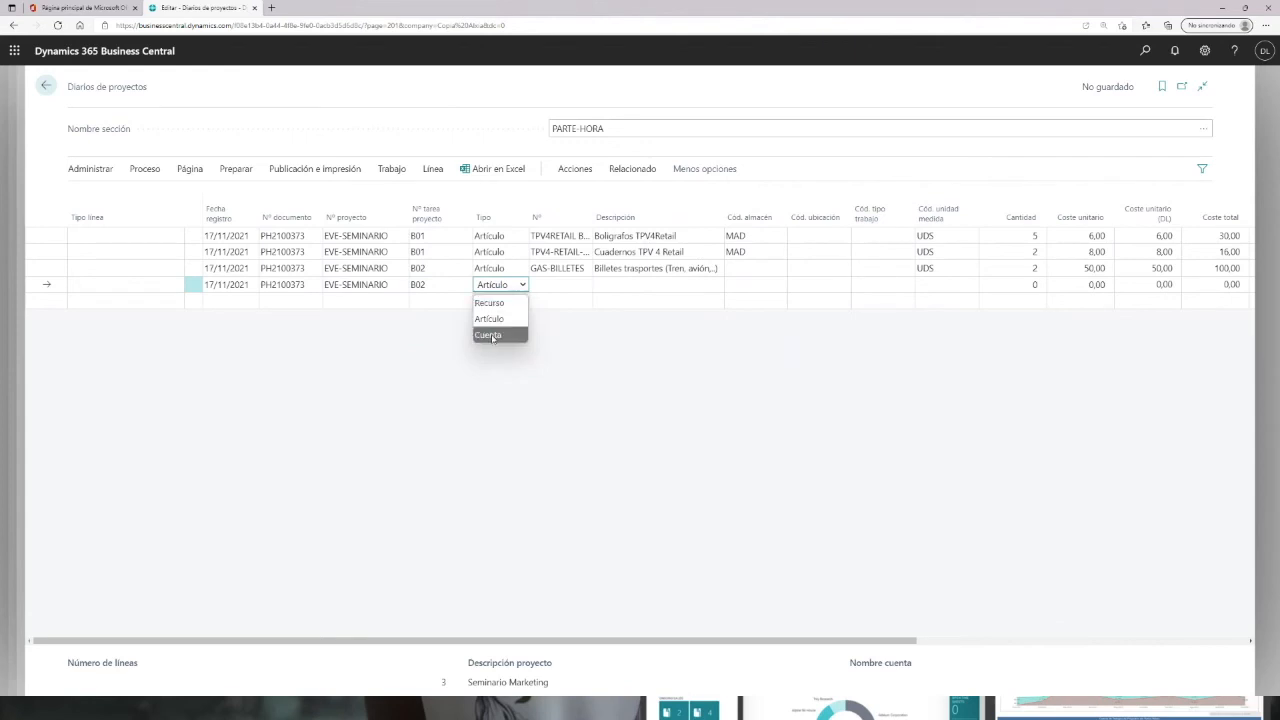
pyautogui.click(496, 336)
pyautogui.click(534, 285)
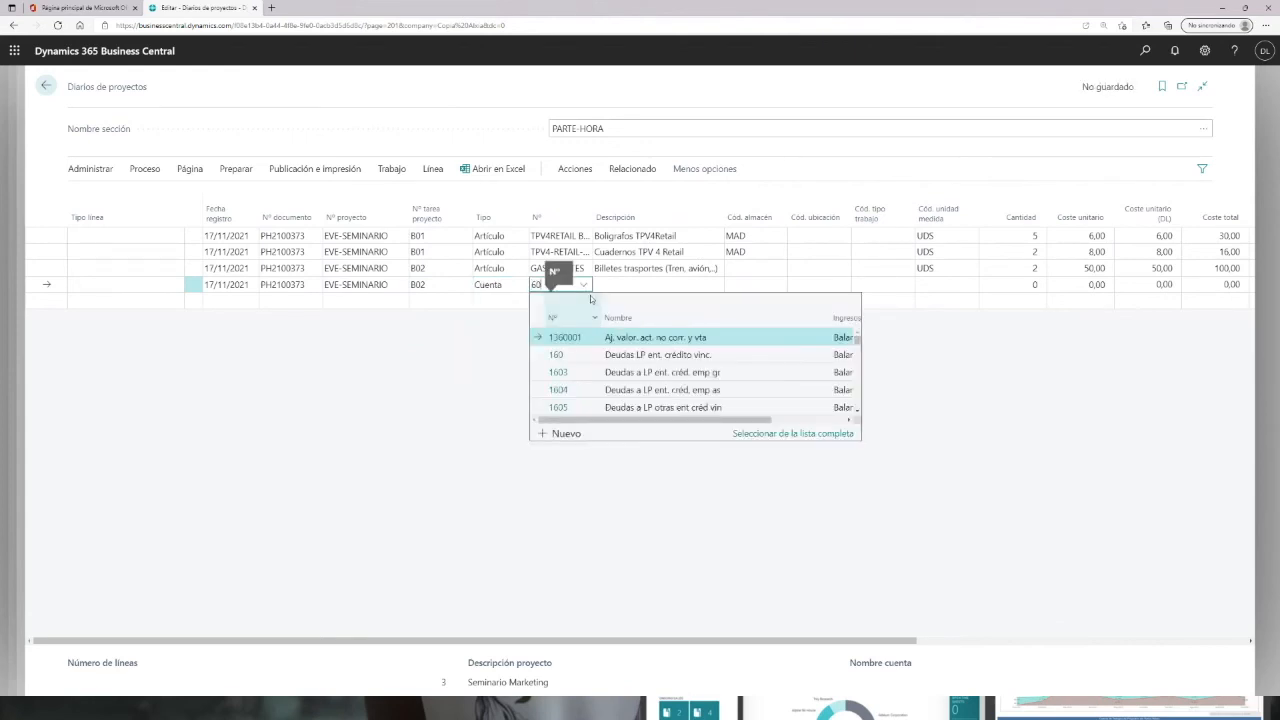
pyautogui.scroll(-1, 588, 303)
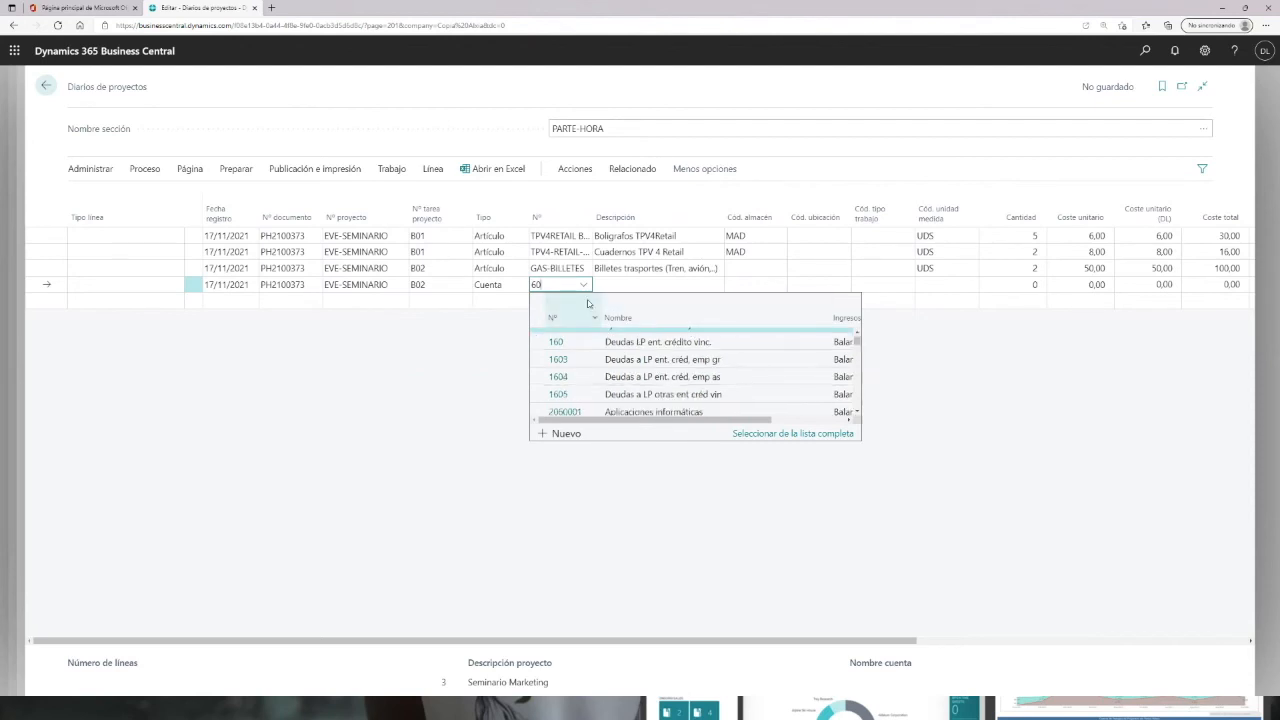
pyautogui.write('0')
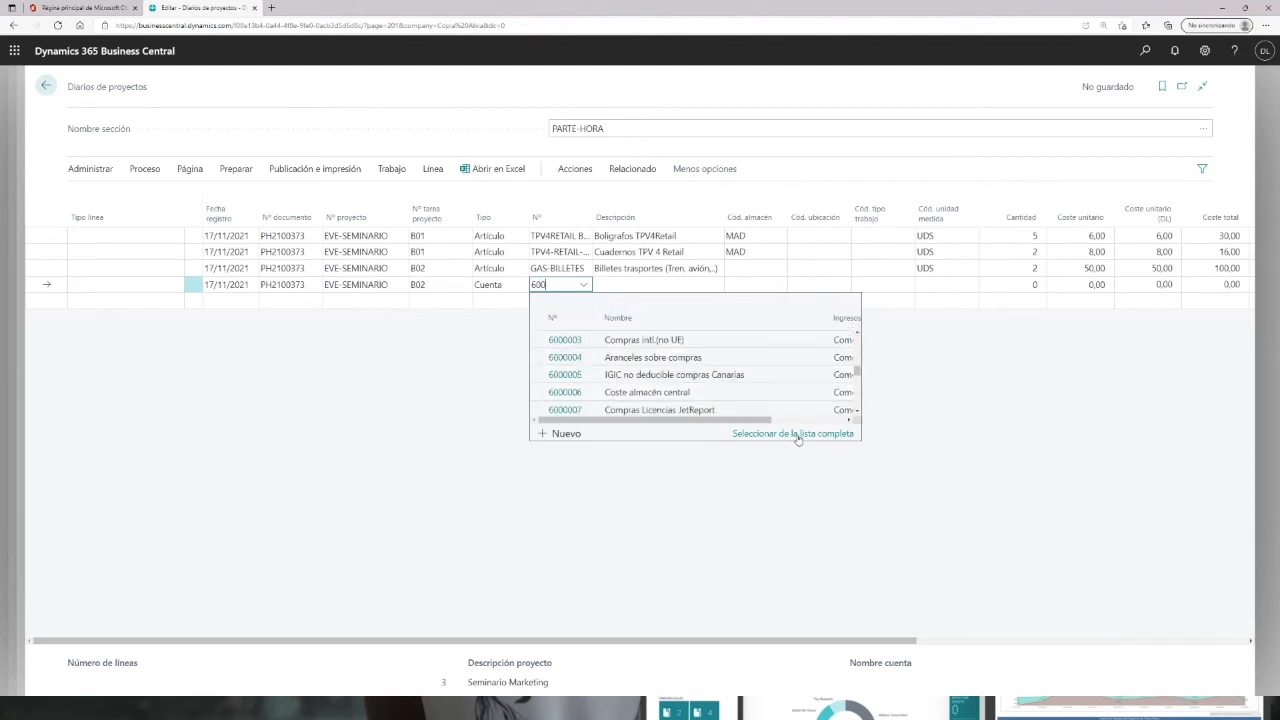
pyautogui.scroll(-3, 660, 400)
pyautogui.scroll(-6, 690, 407)
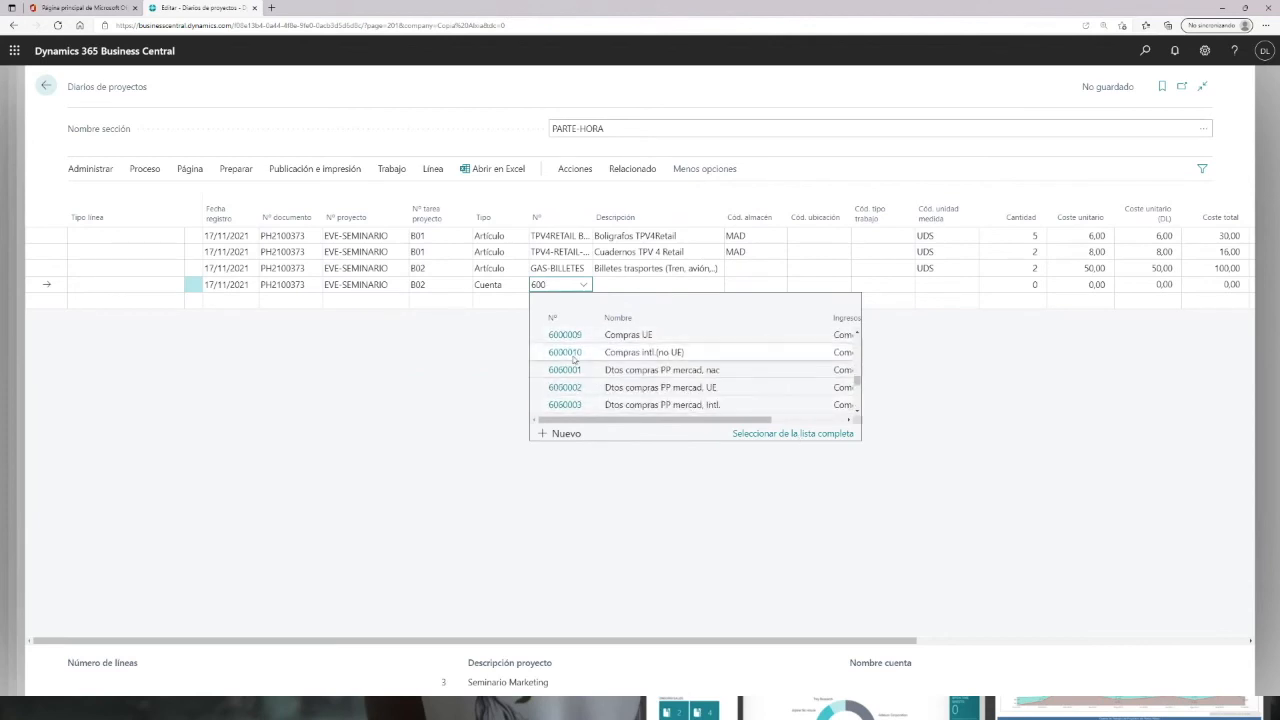
pyautogui.scroll(-2, 583, 394)
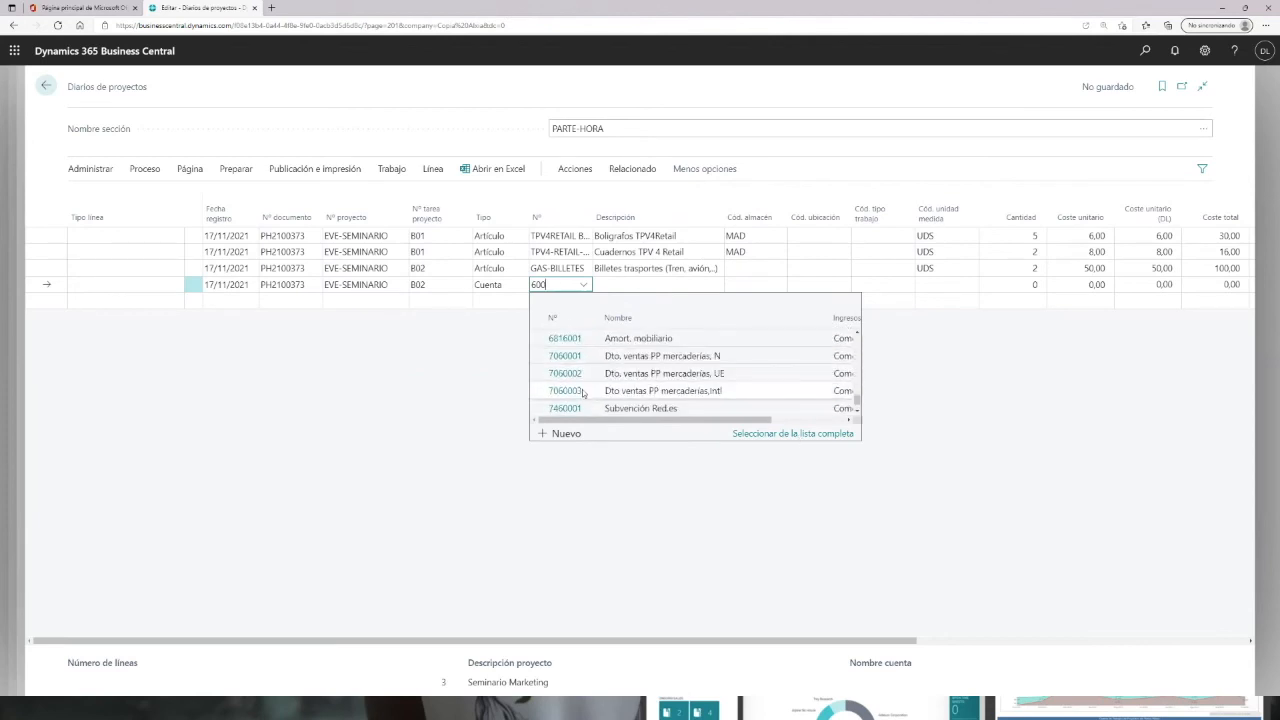
pyautogui.scroll(-1, 583, 394)
pyautogui.scroll(3, 578, 396)
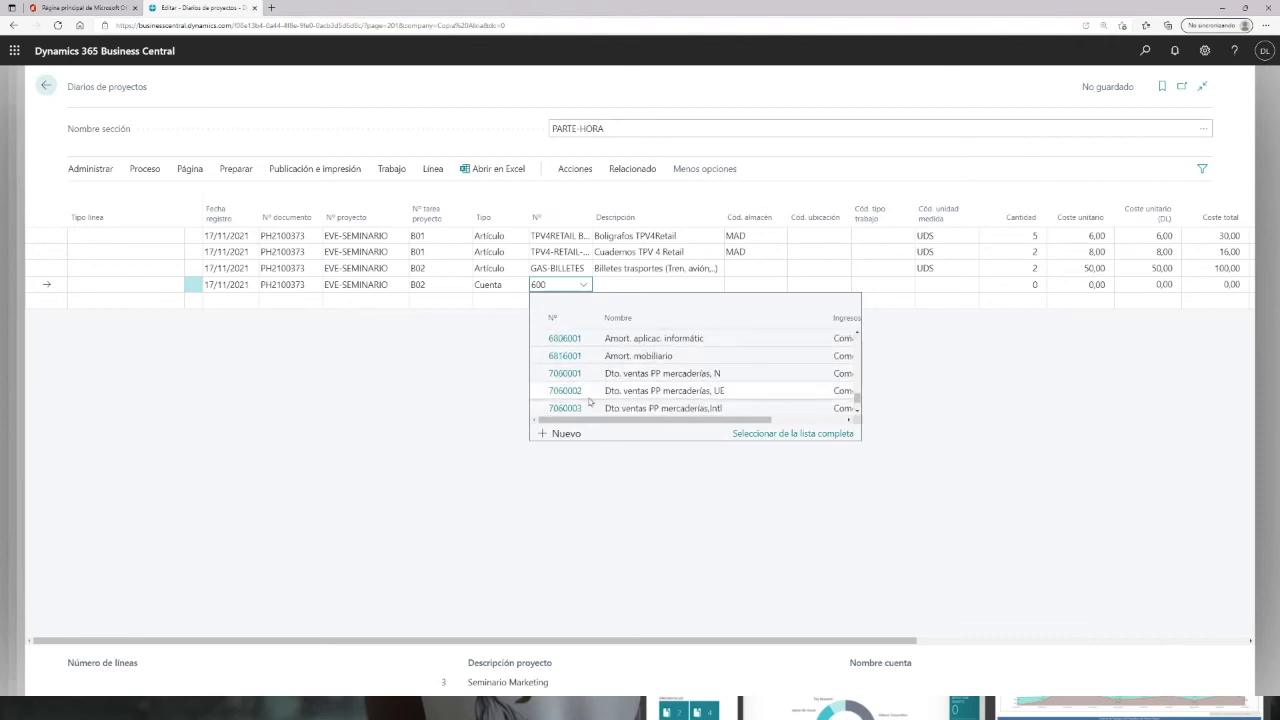
pyautogui.scroll(5, 573, 397)
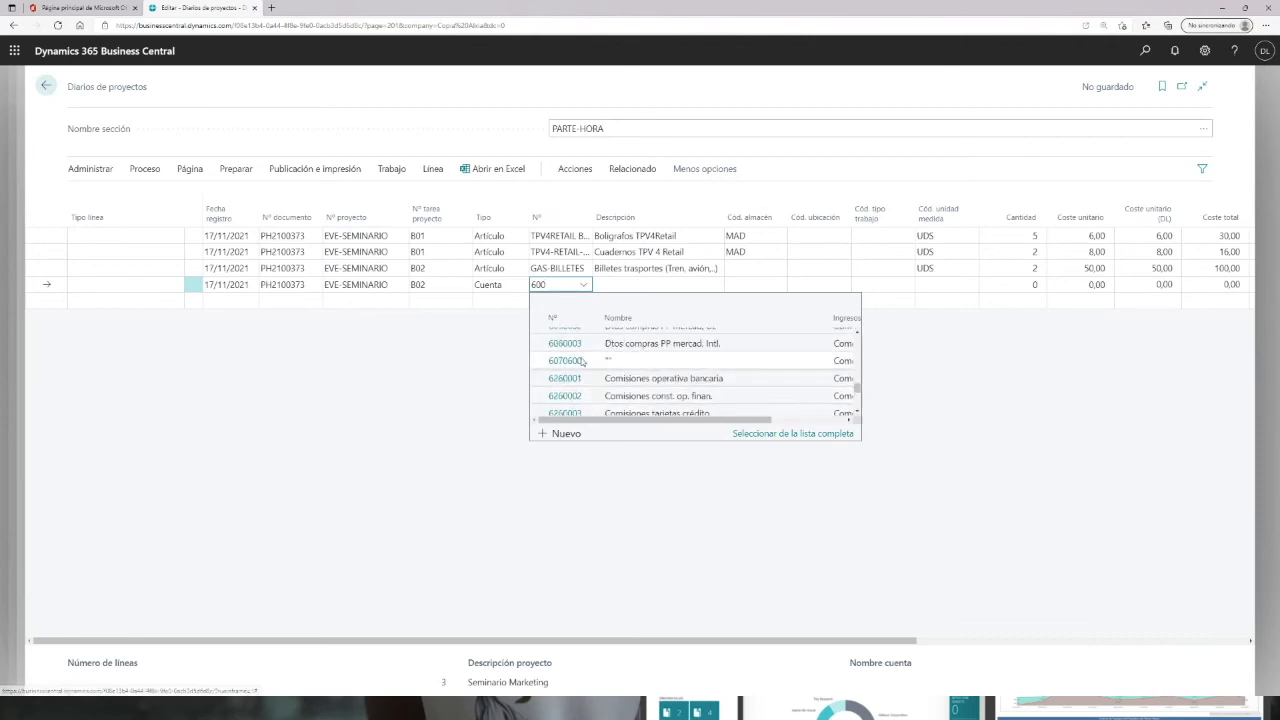
pyautogui.scroll(2, 586, 362)
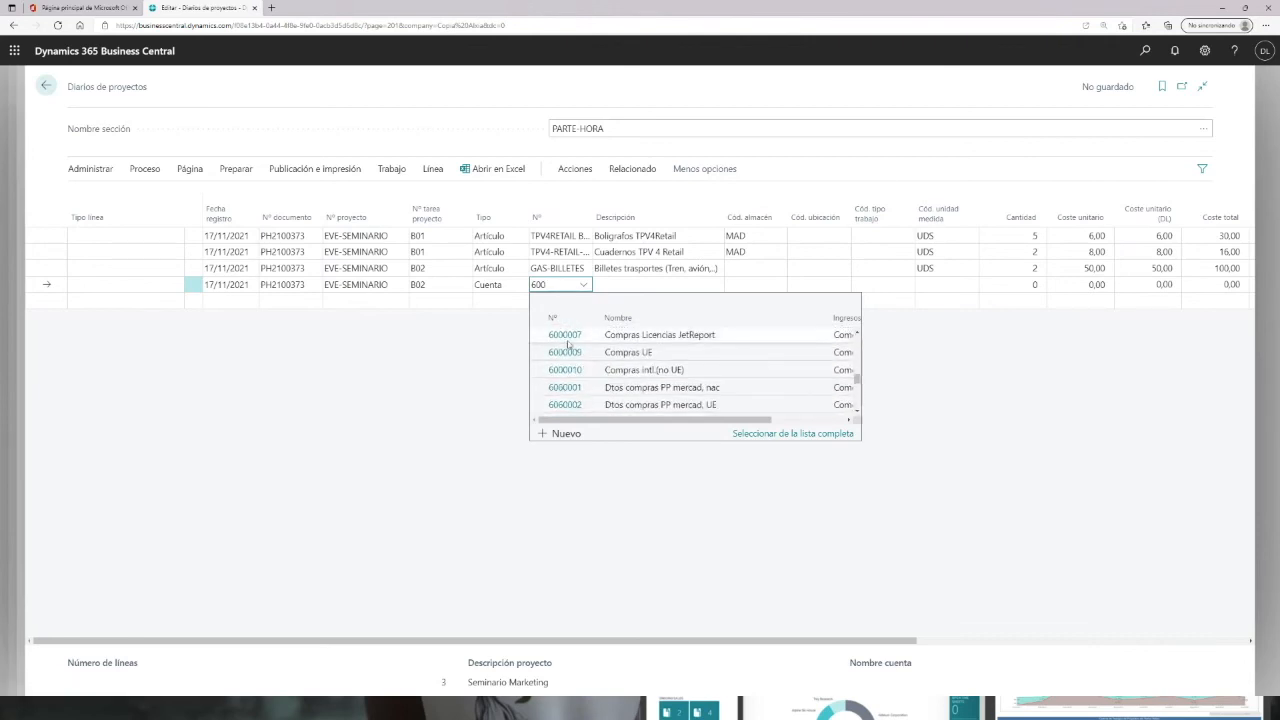
pyautogui.scroll(3, 590, 365)
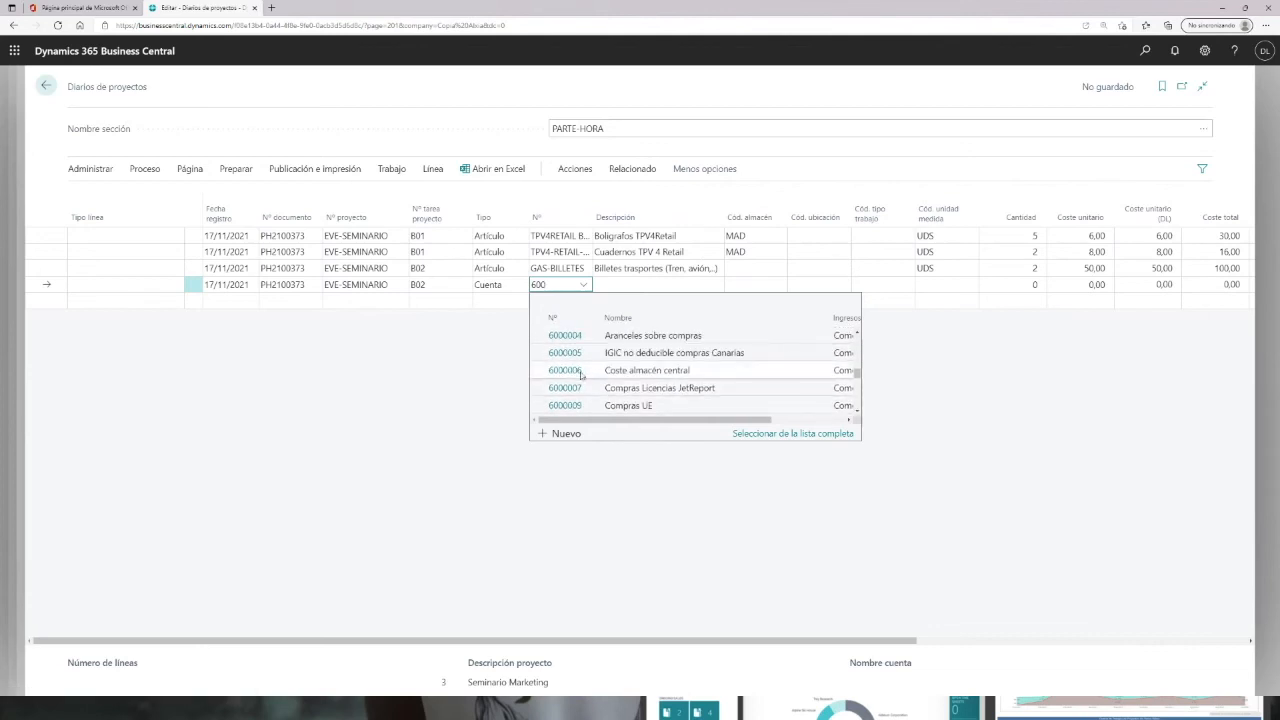
pyautogui.click(563, 370)
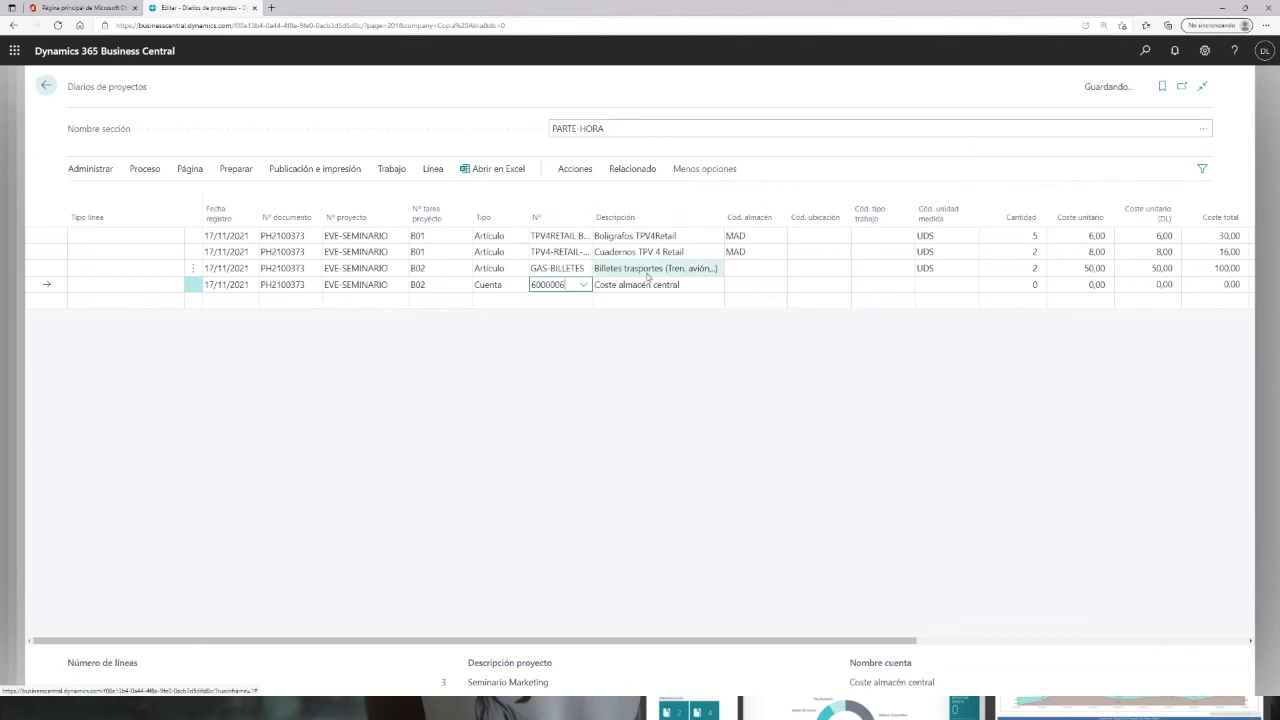
# Step: Set the fourth line's quantity to 1 and its unit cost to 100
pyautogui.click(757, 285)
pyautogui.click(937, 285)
pyautogui.click(1041, 285)
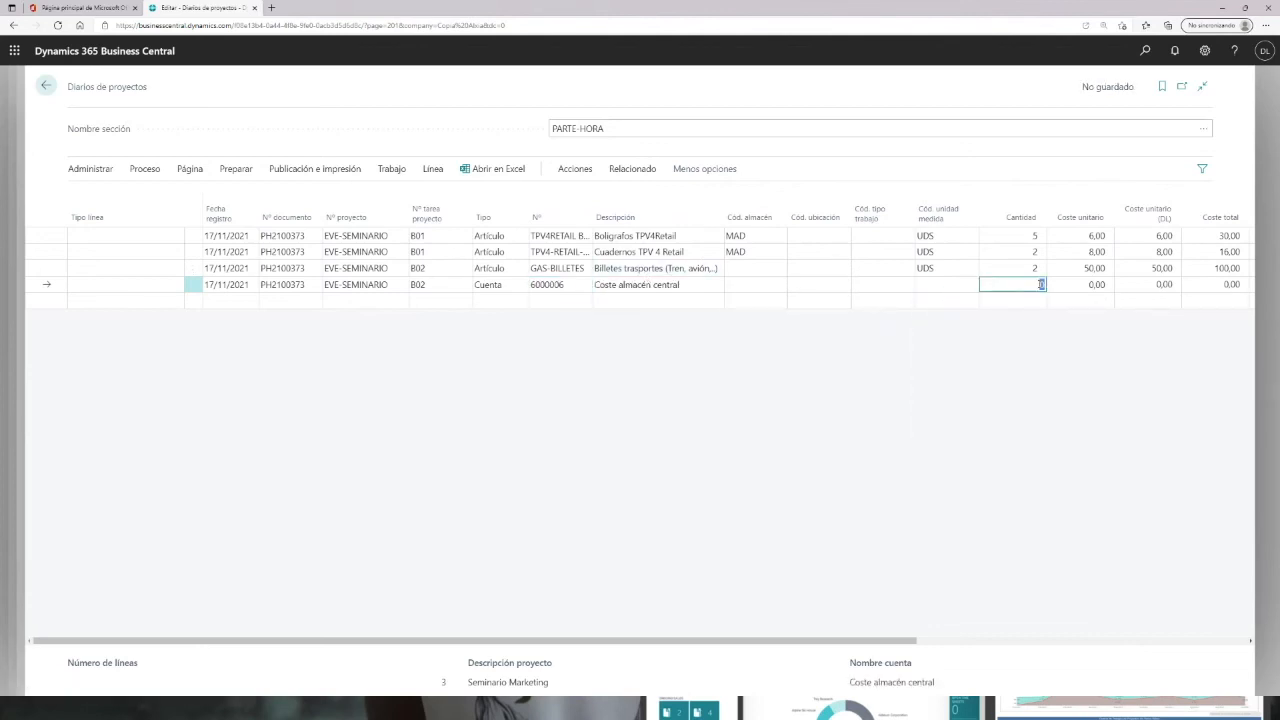
pyautogui.write('1')
pyautogui.press('Tab')
pyautogui.write('100')
pyautogui.press('Tab')
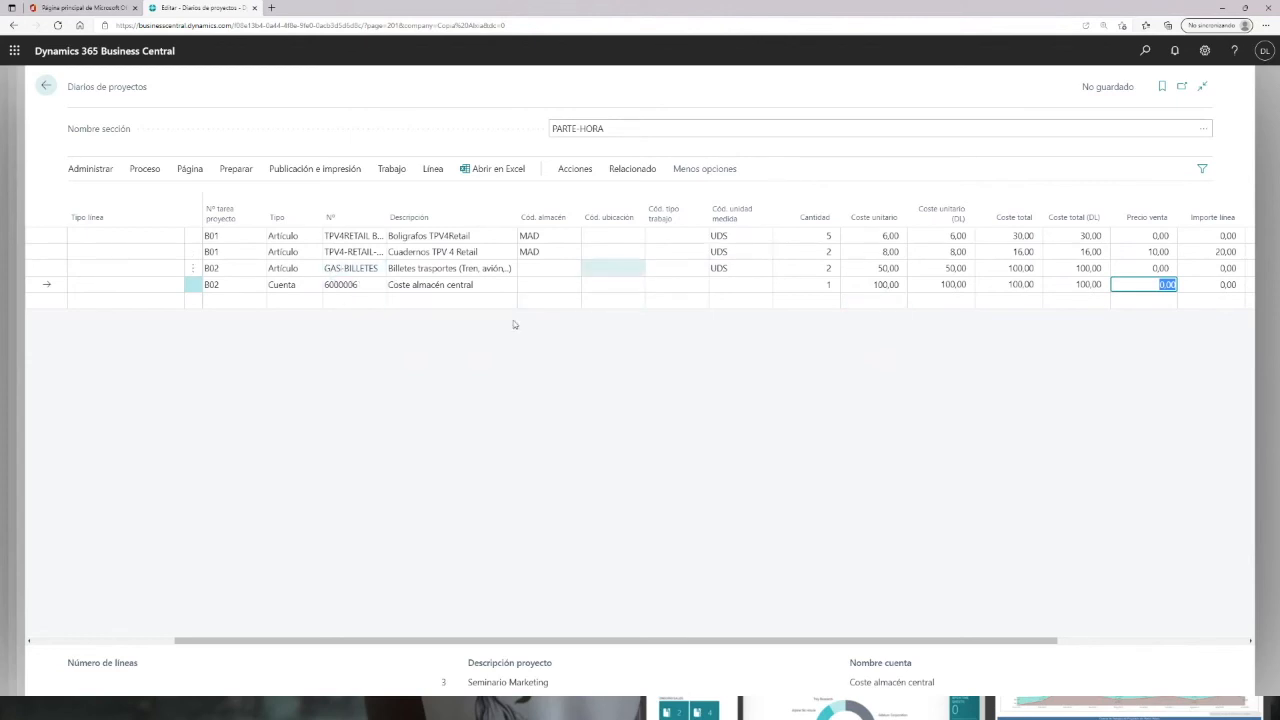
# Step: Try to post the journal lines
pyautogui.click(237, 170)
pyautogui.click(288, 172)
pyautogui.click(105, 196)
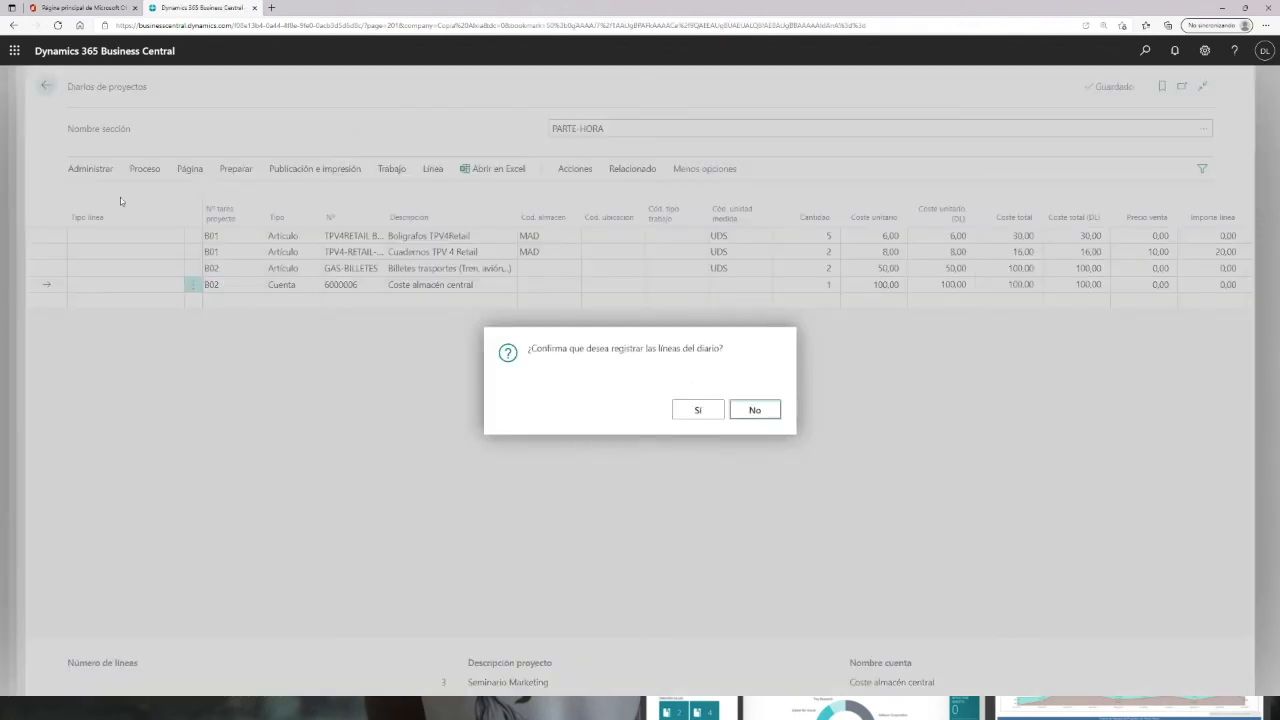
pyautogui.click(693, 409)
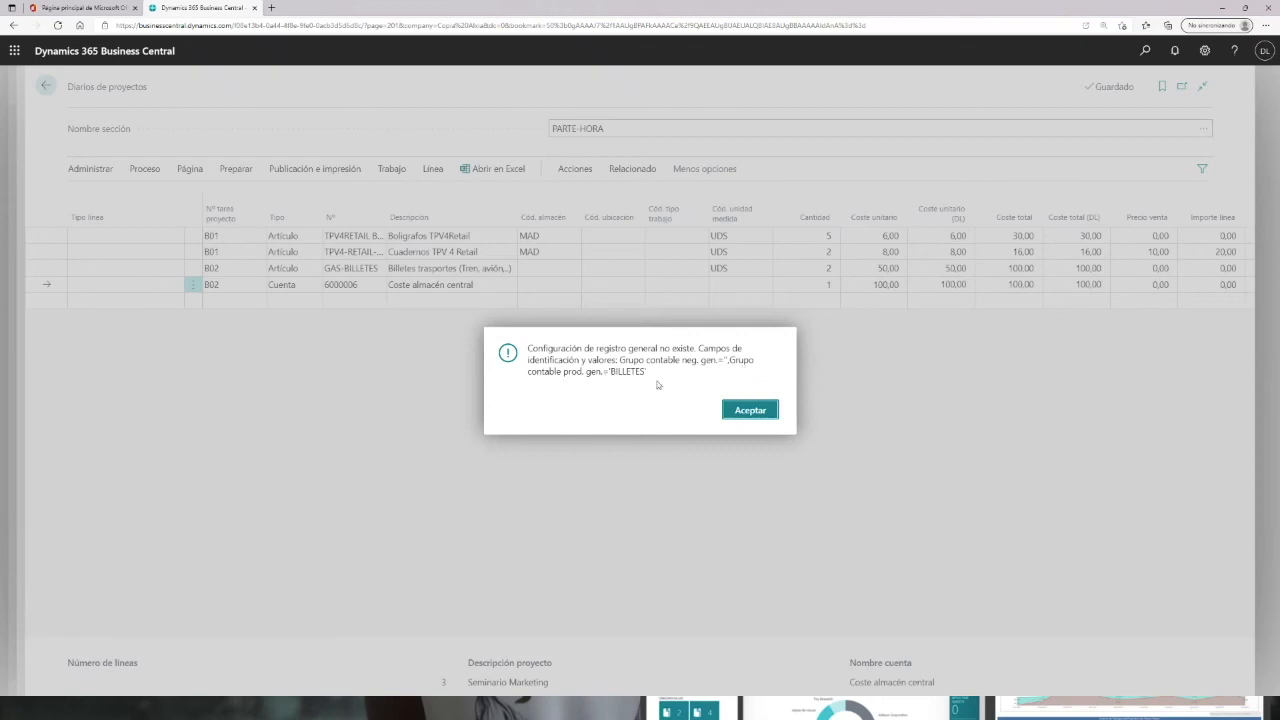
pyautogui.click(751, 410)
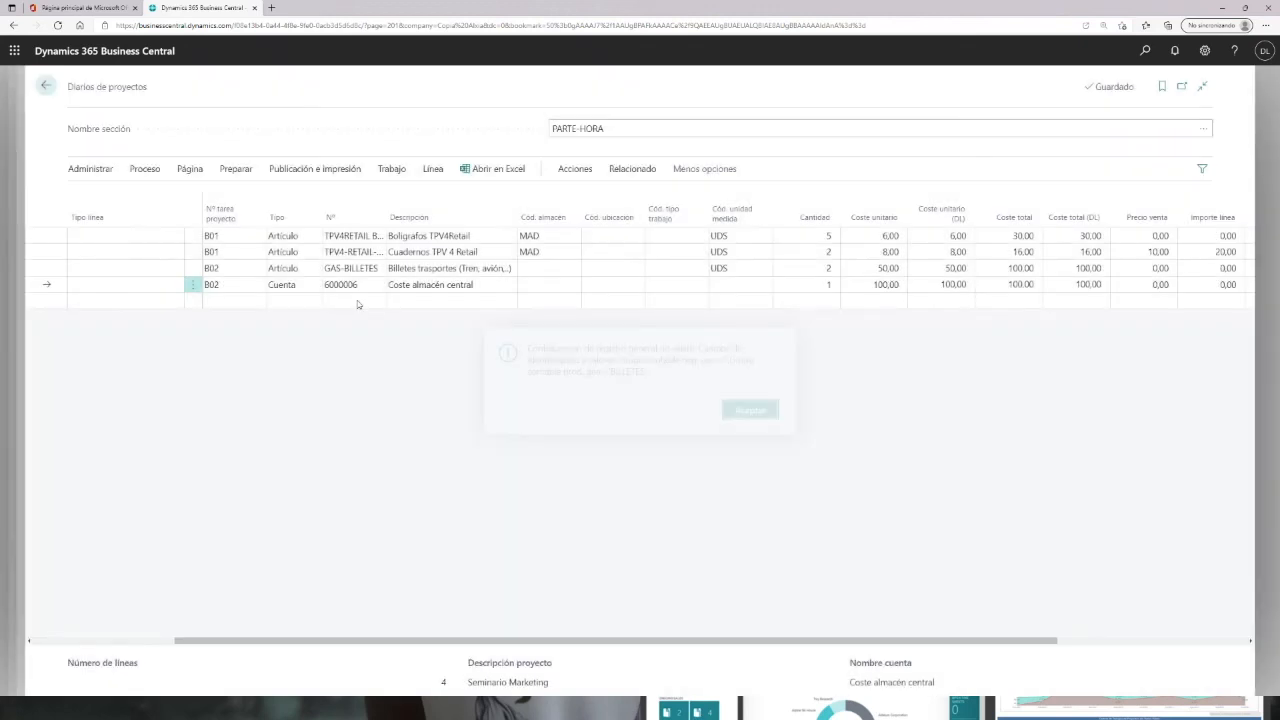
# Step: Replace the third line's item with SER-BC Servicios Business Central
pyautogui.click(194, 270)
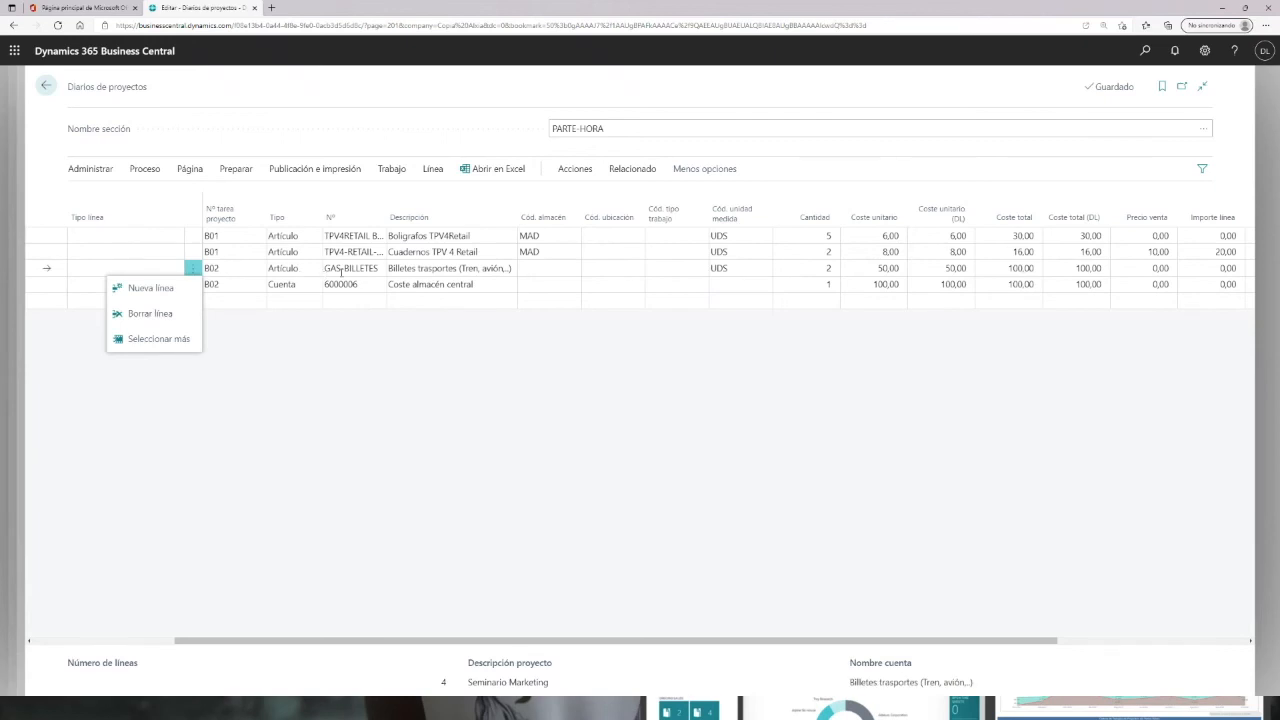
pyautogui.click(346, 269)
pyautogui.click(378, 270)
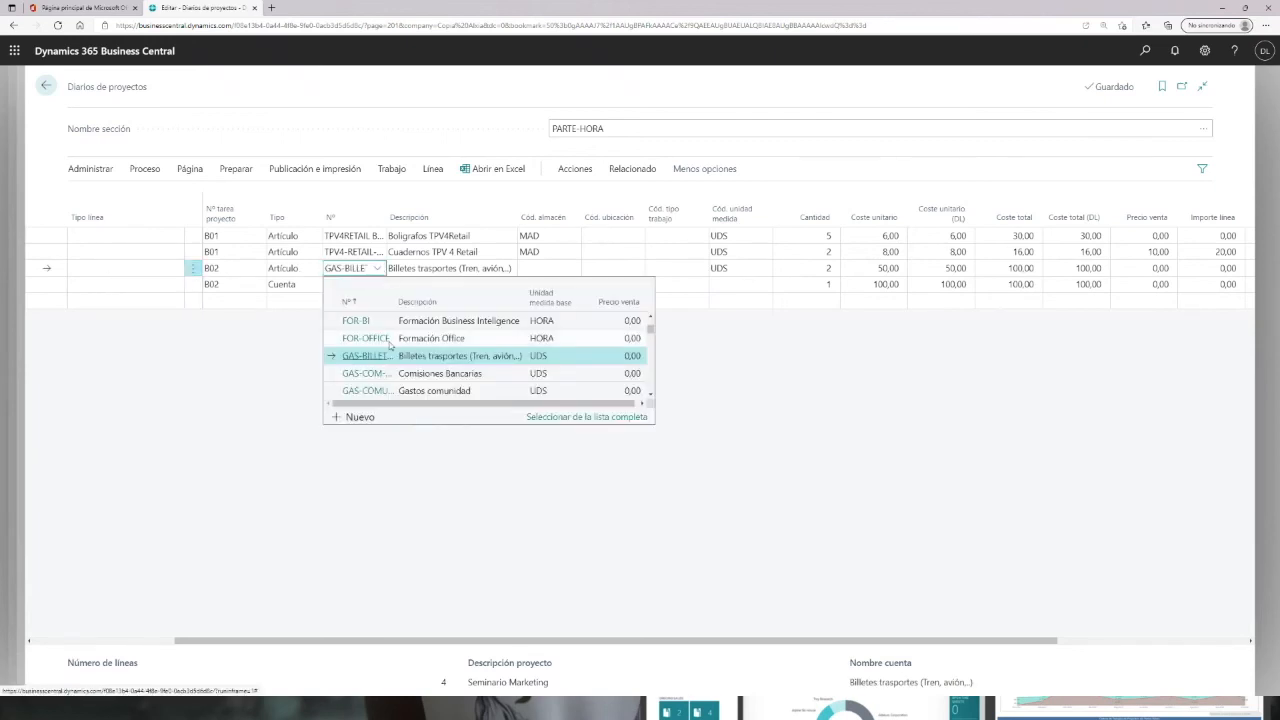
pyautogui.scroll(-1, 384, 370)
pyautogui.scroll(-1, 384, 370)
pyautogui.scroll(4, 384, 370)
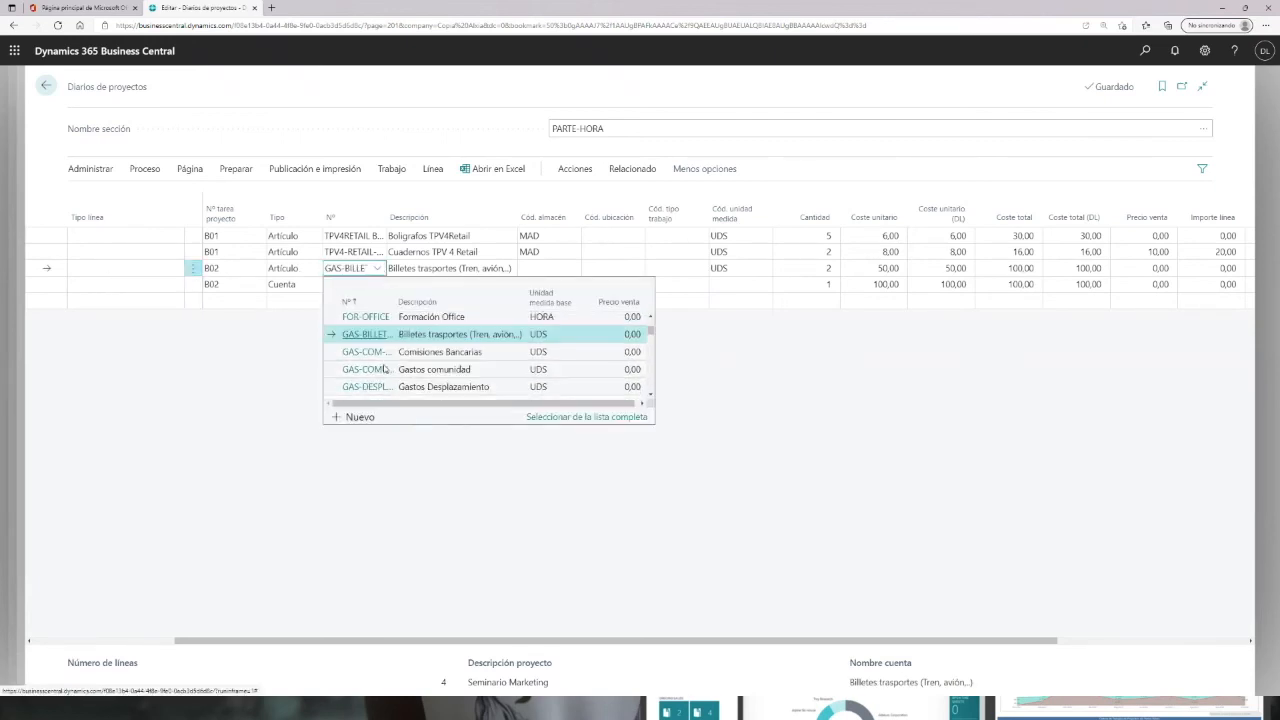
pyautogui.scroll(1, 384, 368)
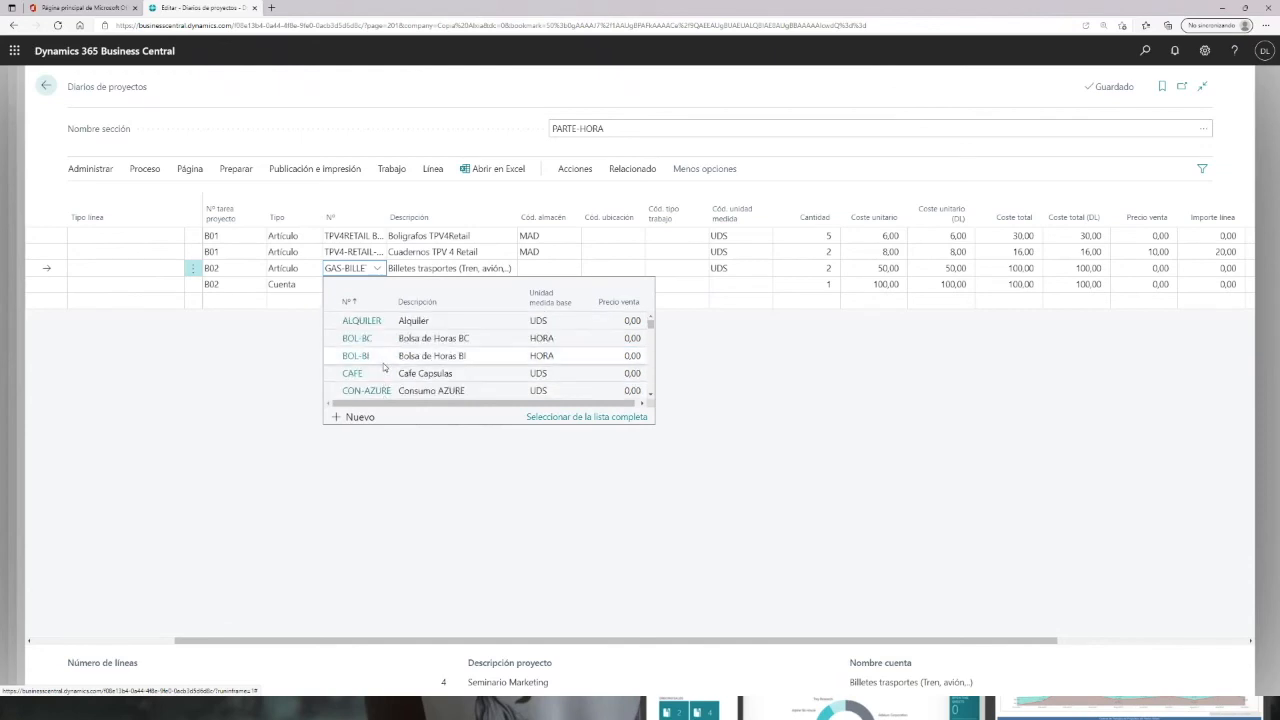
pyautogui.scroll(-6, 379, 370)
pyautogui.scroll(-6, 379, 347)
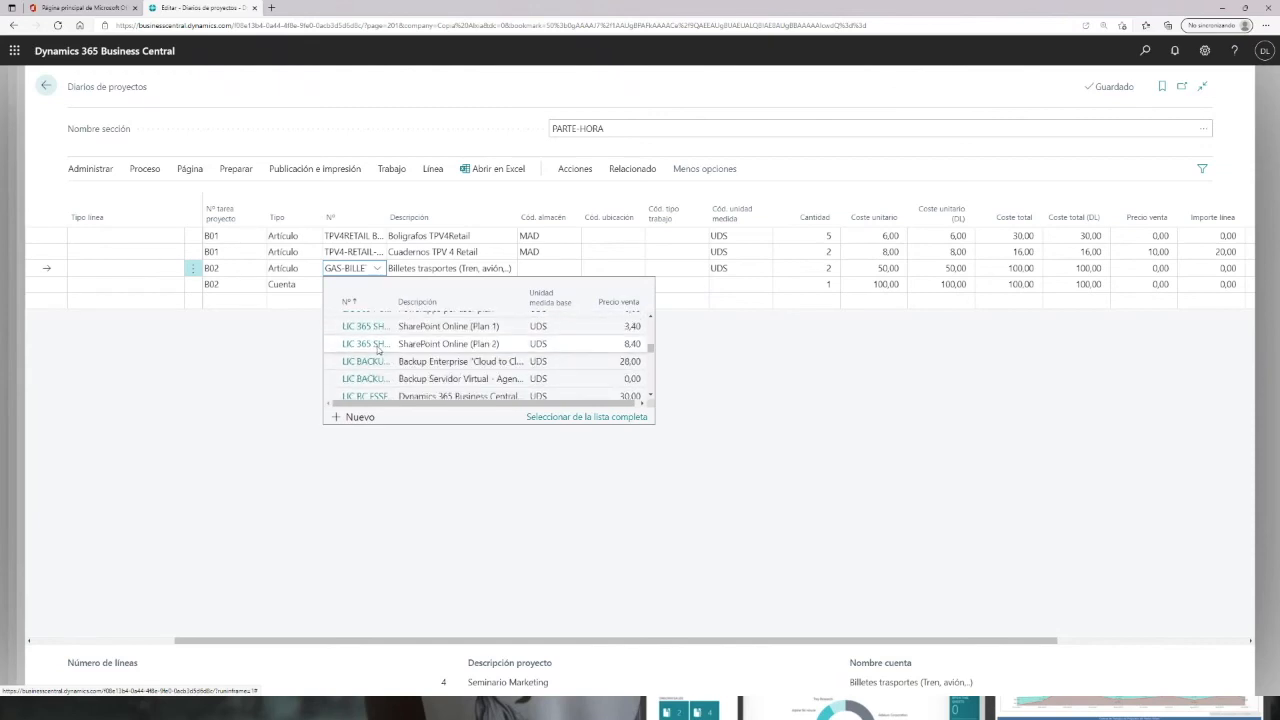
pyautogui.moveTo(649, 349); pyautogui.dragTo(650, 383)
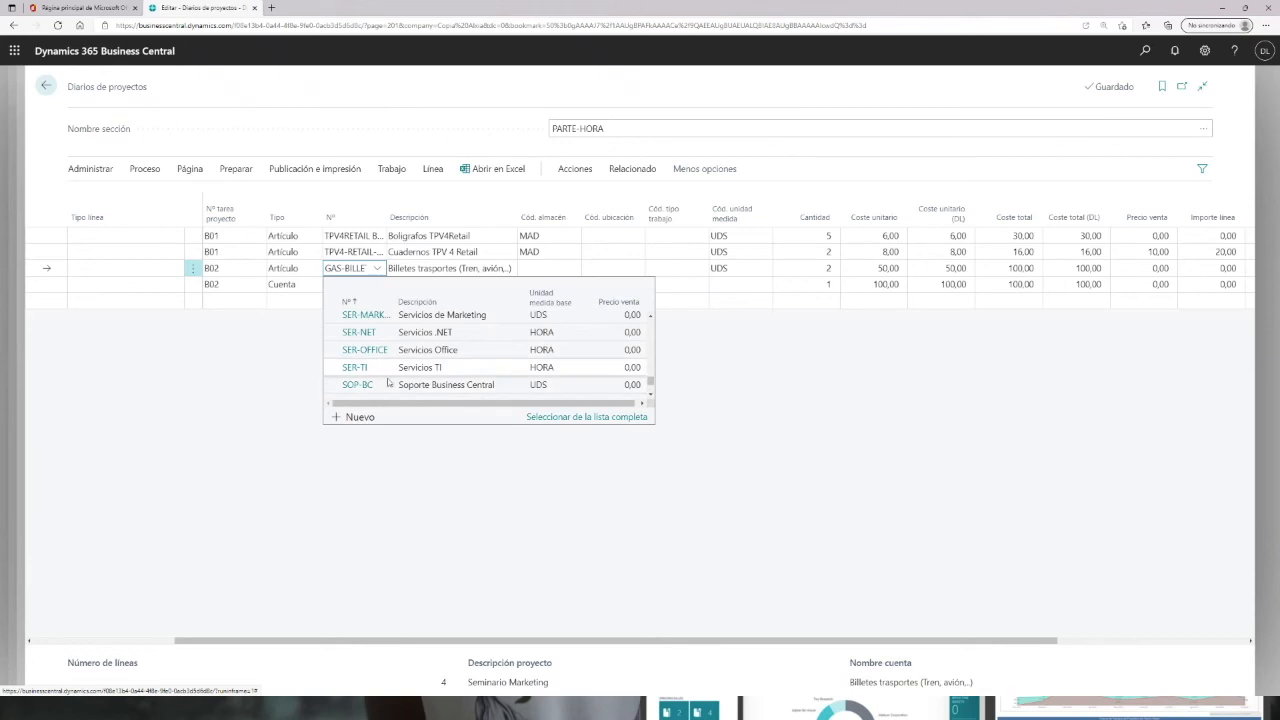
pyautogui.scroll(-2, 414, 388)
pyautogui.scroll(-3, 414, 384)
pyautogui.scroll(2, 414, 373)
pyautogui.scroll(3, 414, 370)
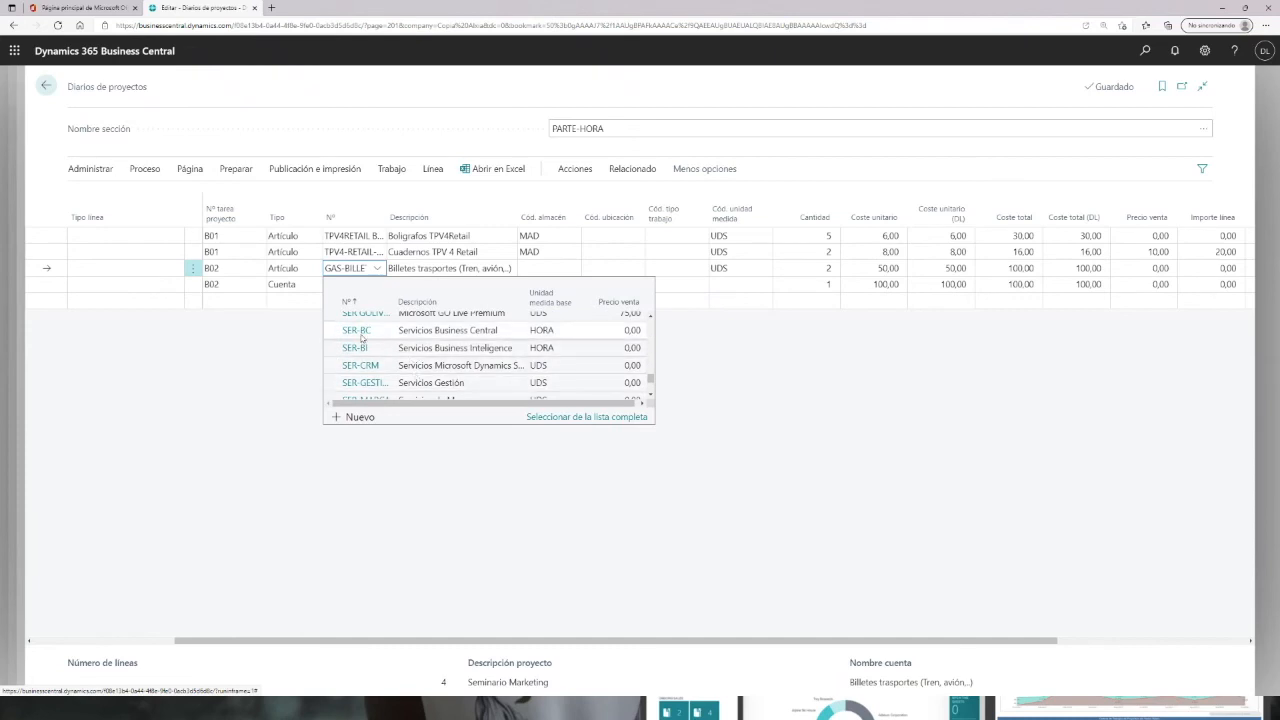
pyautogui.click(360, 331)
pyautogui.press('Return')
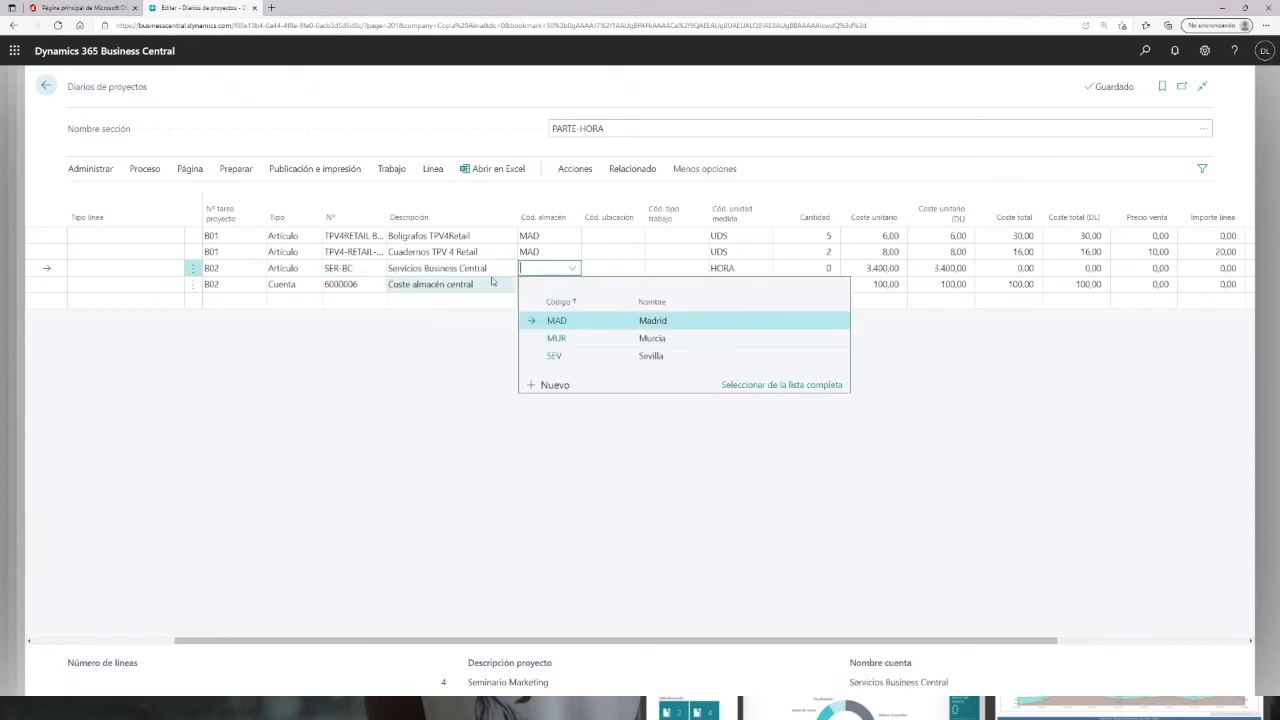
# Step: Try to post the journal lines again
pyautogui.click(291, 176)
pyautogui.click(100, 194)
pyautogui.click(709, 410)
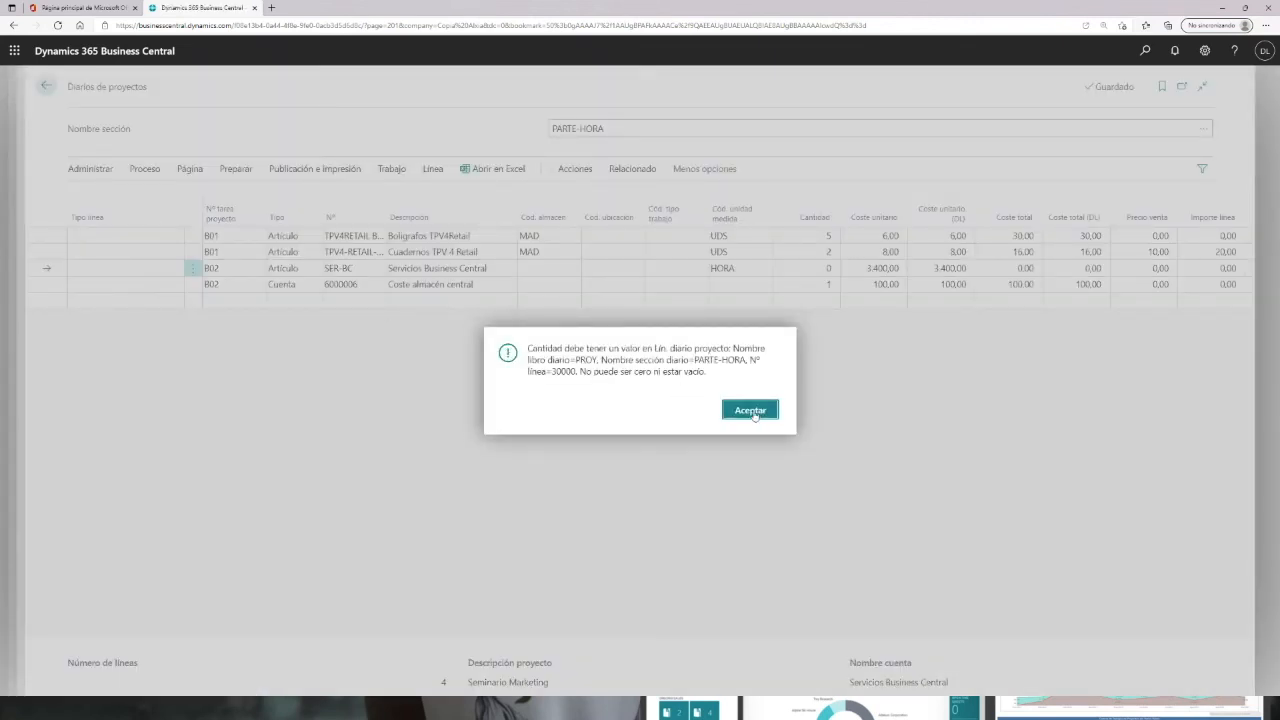
pyautogui.click(752, 411)
# Step: Set the third line's quantity to 1 and its unit cost to 100
pyautogui.moveTo(686, 641); pyautogui.dragTo(840, 641)
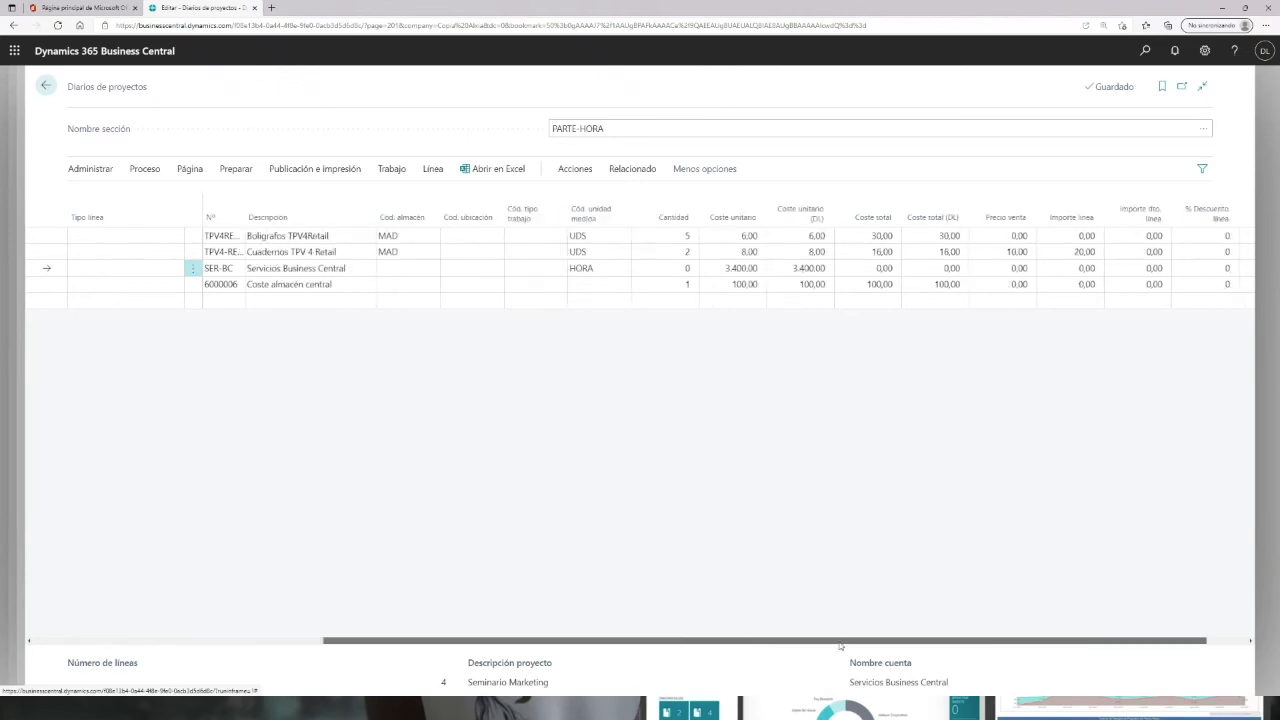
pyautogui.click(645, 268)
pyautogui.press('Tab')
pyautogui.write('100')
pyautogui.press('Tab')
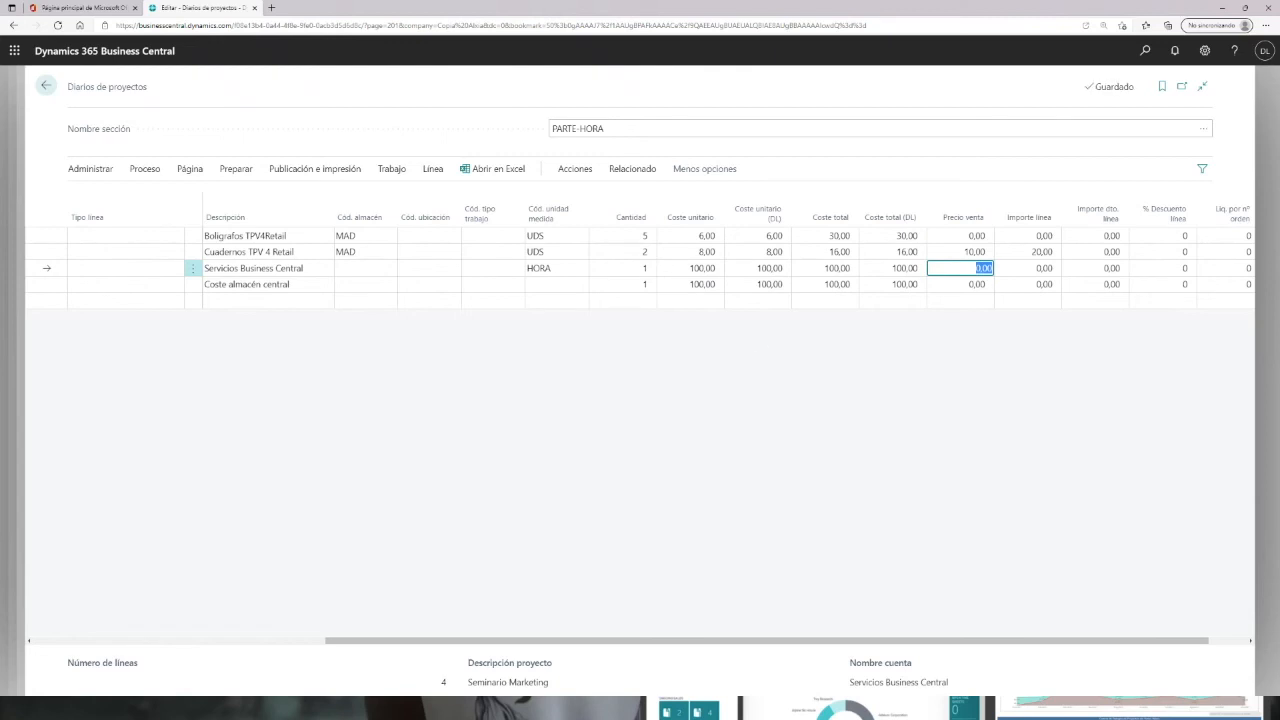
# Step: Attempt once more to post the journal with the SER-BC line
pyautogui.click(312, 169)
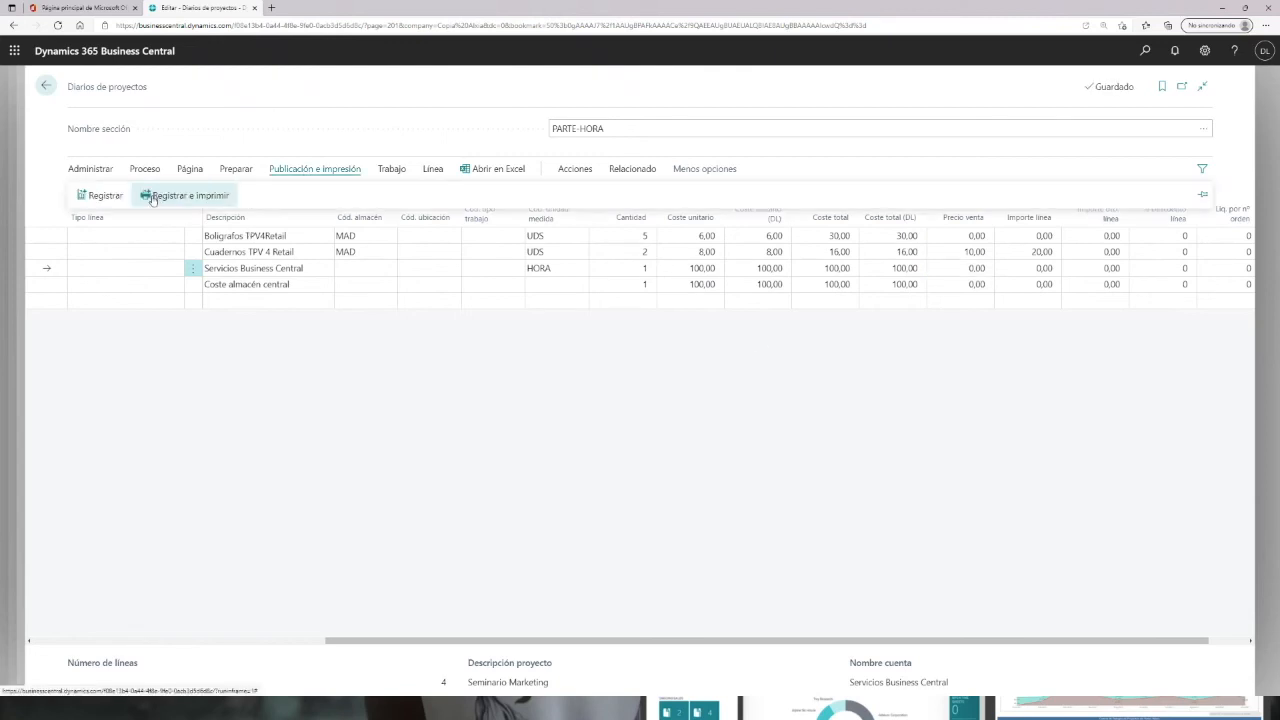
pyautogui.click(102, 195)
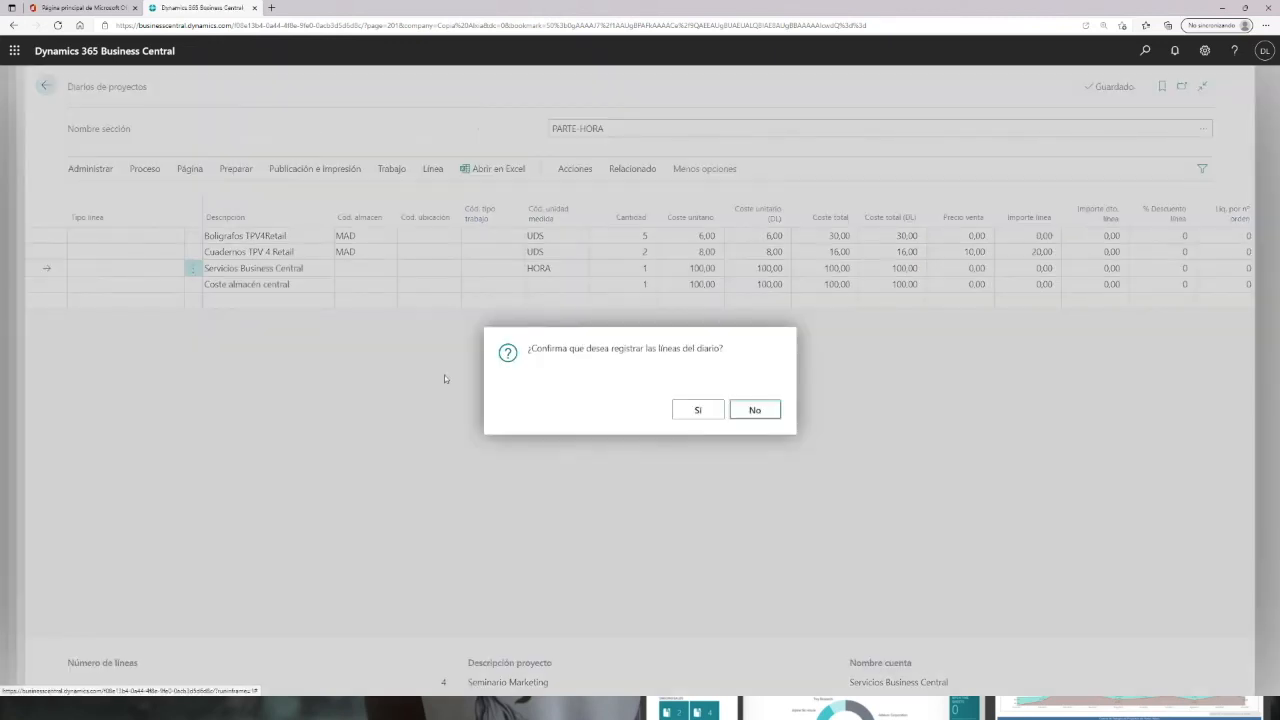
pyautogui.click(716, 411)
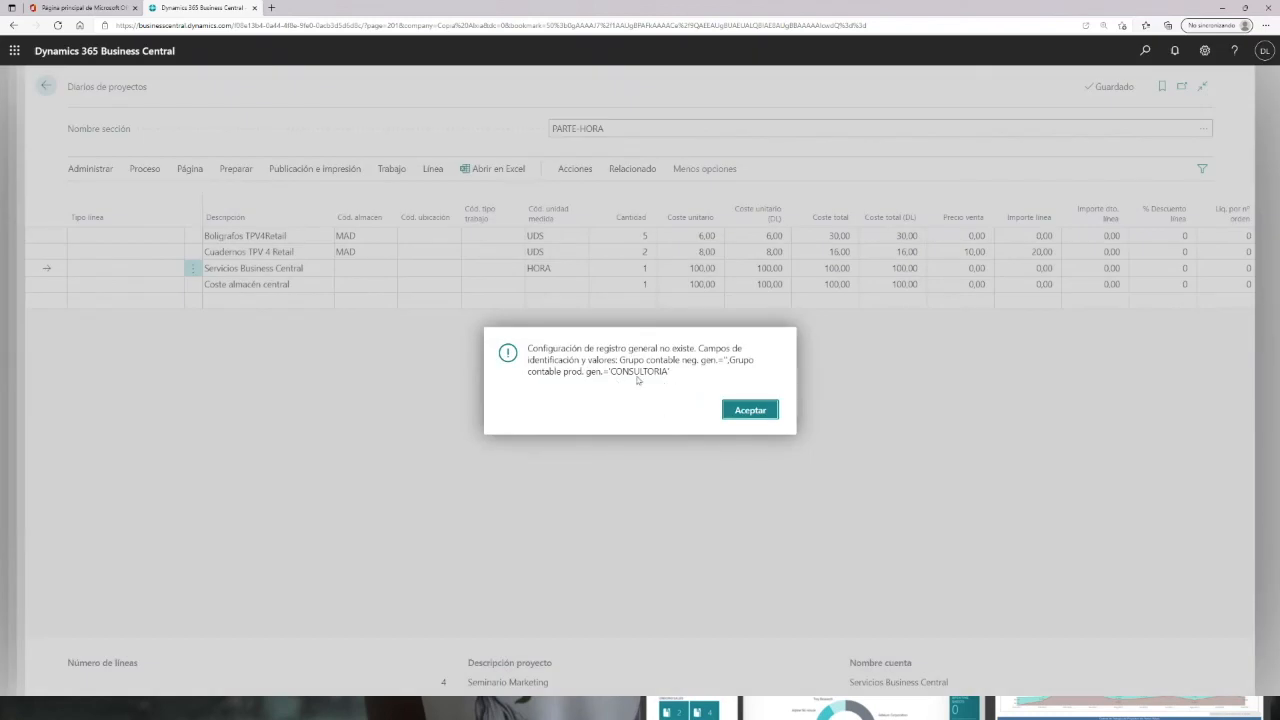
pyautogui.click(745, 411)
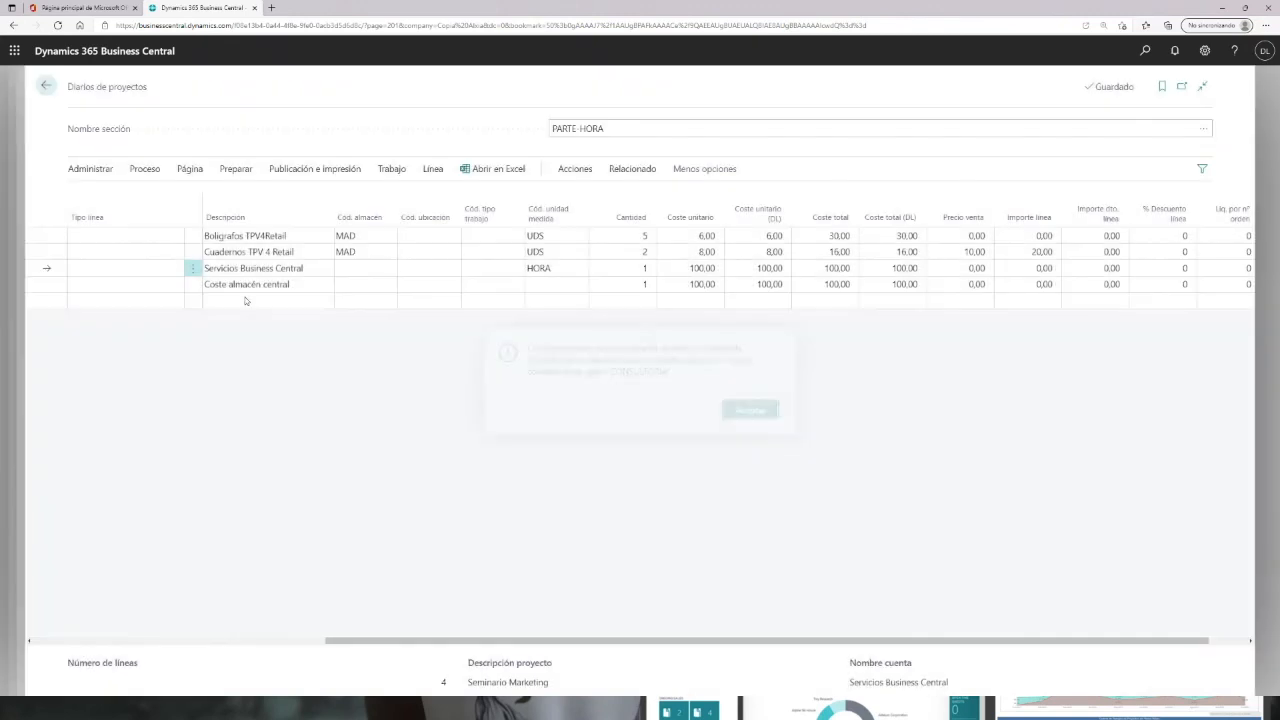
# Step: Delete the third journal line
pyautogui.click(193, 268)
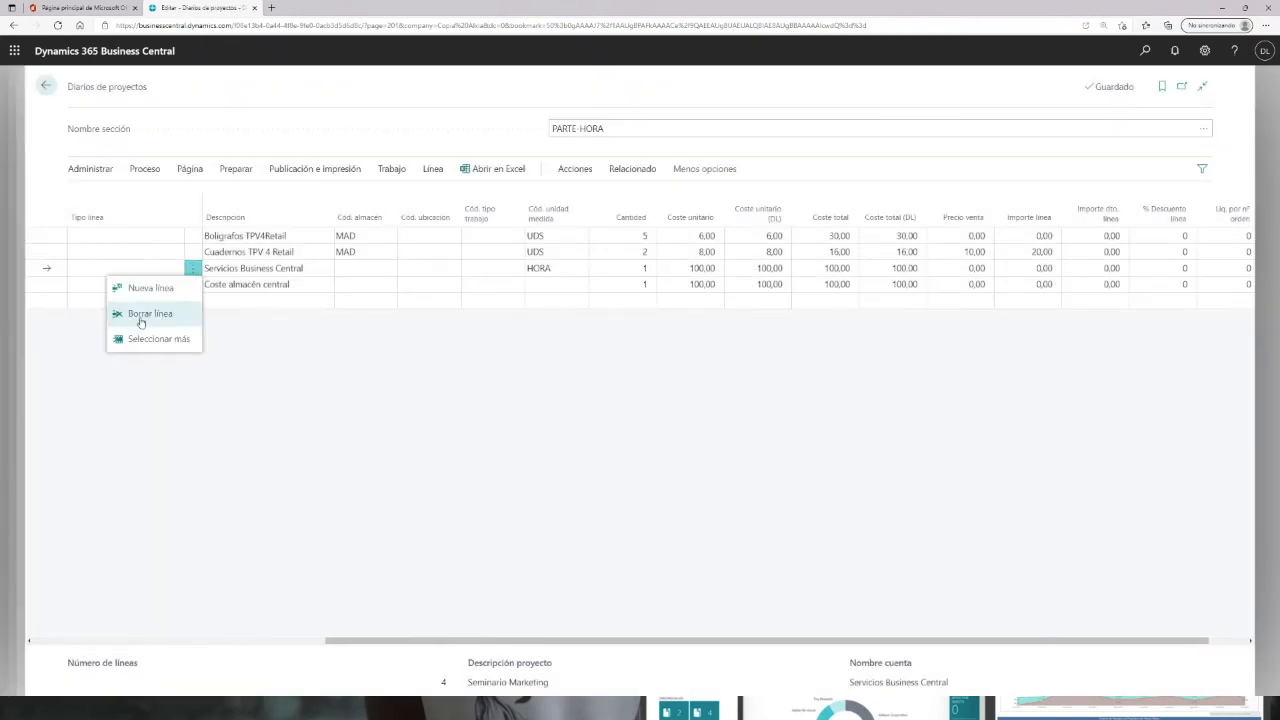
pyautogui.click(130, 316)
pyautogui.click(701, 409)
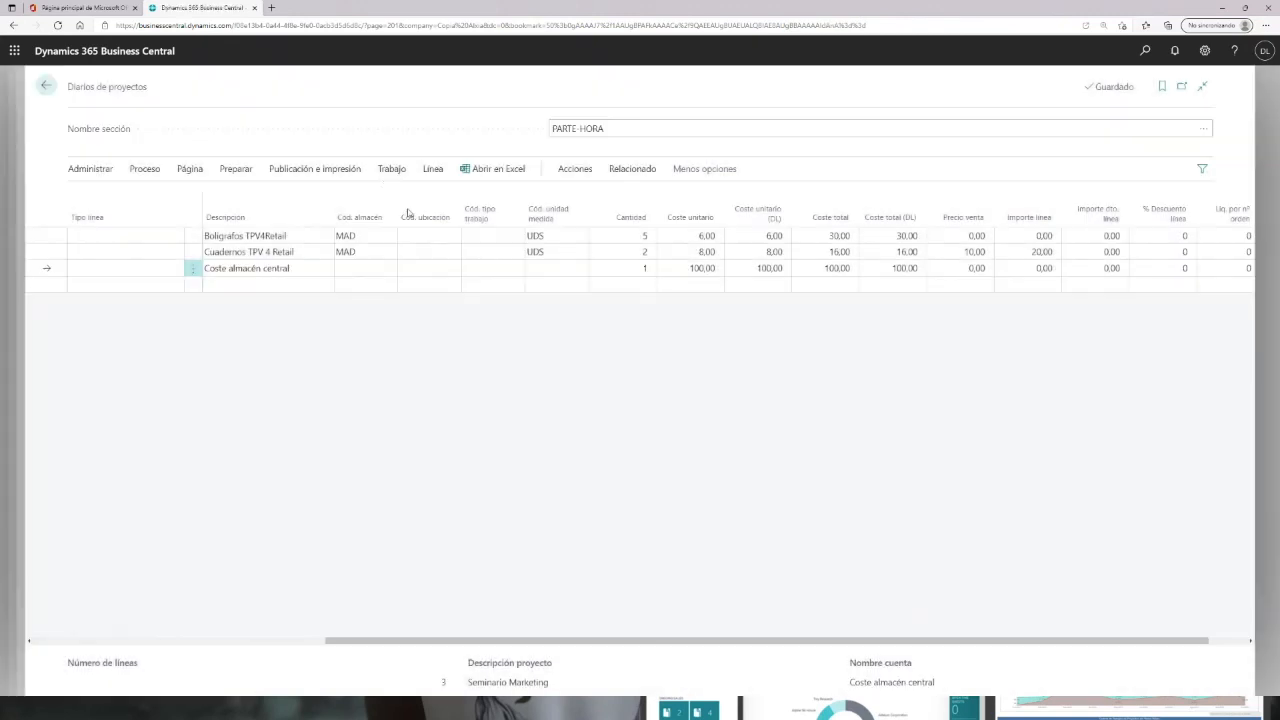
# Step: Post the remaining journal lines, continuing without linking usage to the project planning lines
pyautogui.click(275, 170)
pyautogui.click(234, 173)
pyautogui.click(282, 172)
pyautogui.click(105, 198)
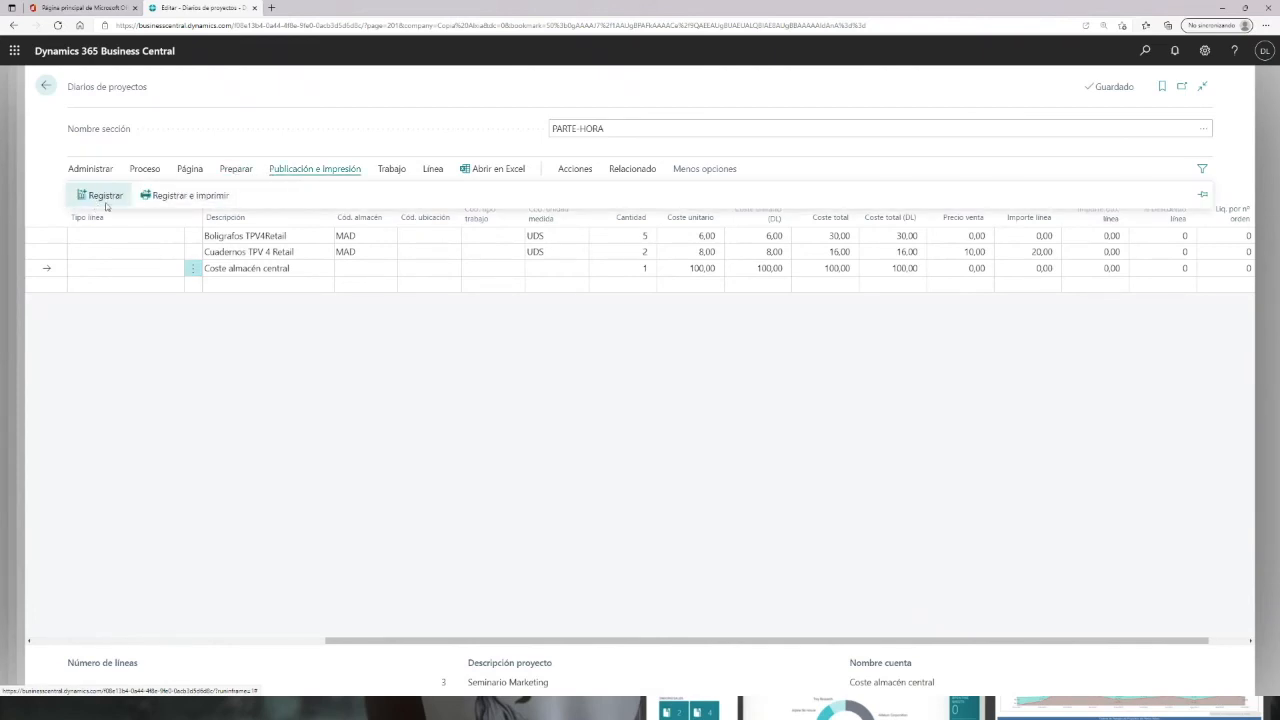
pyautogui.click(699, 412)
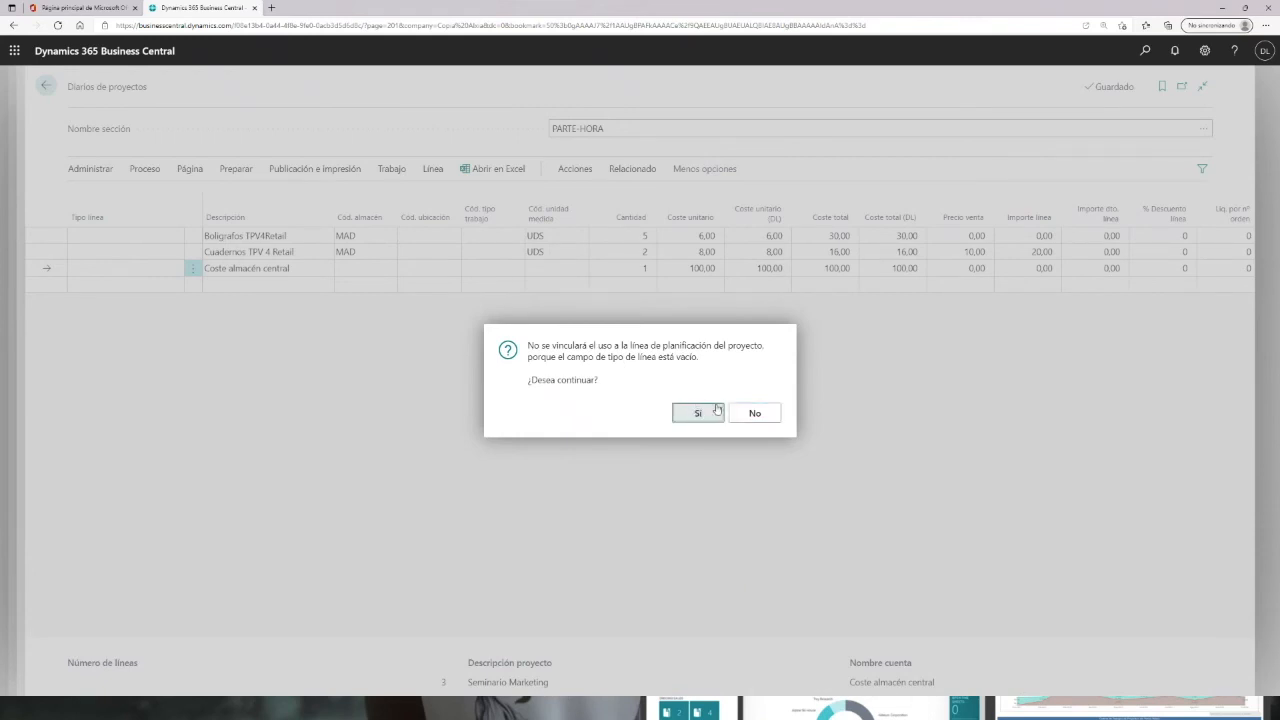
pyautogui.click(755, 414)
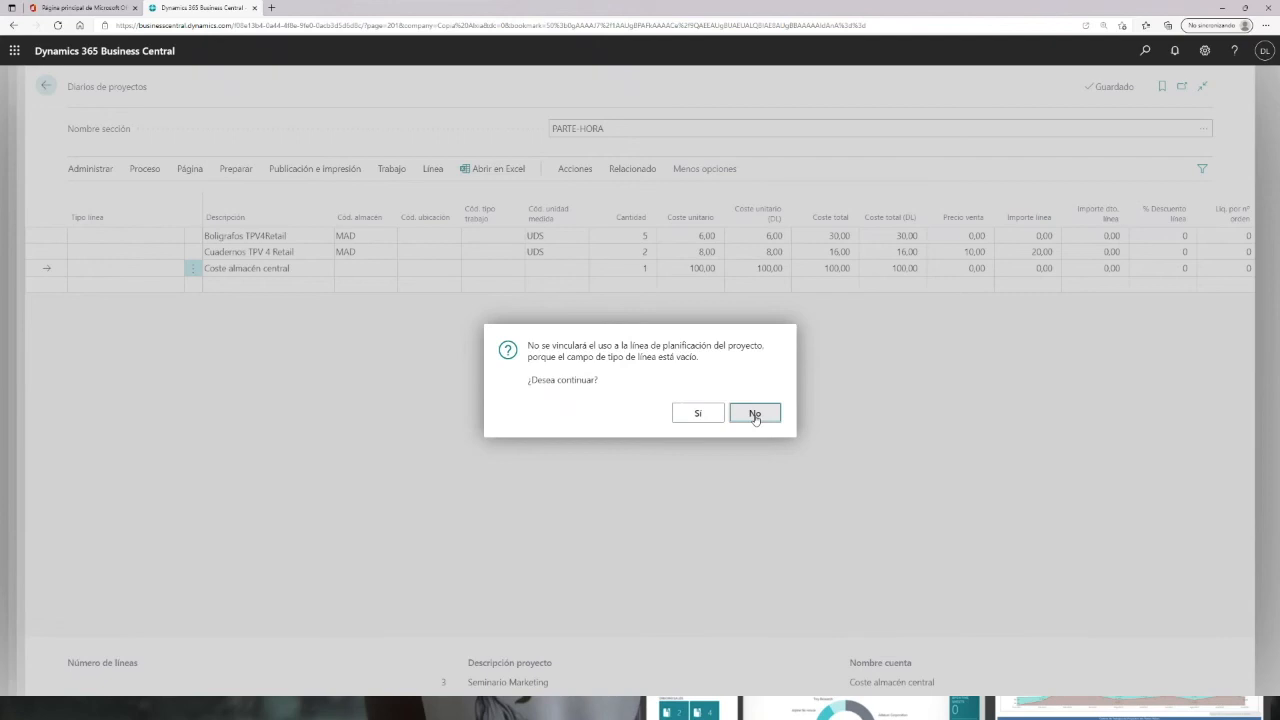
pyautogui.click(708, 418)
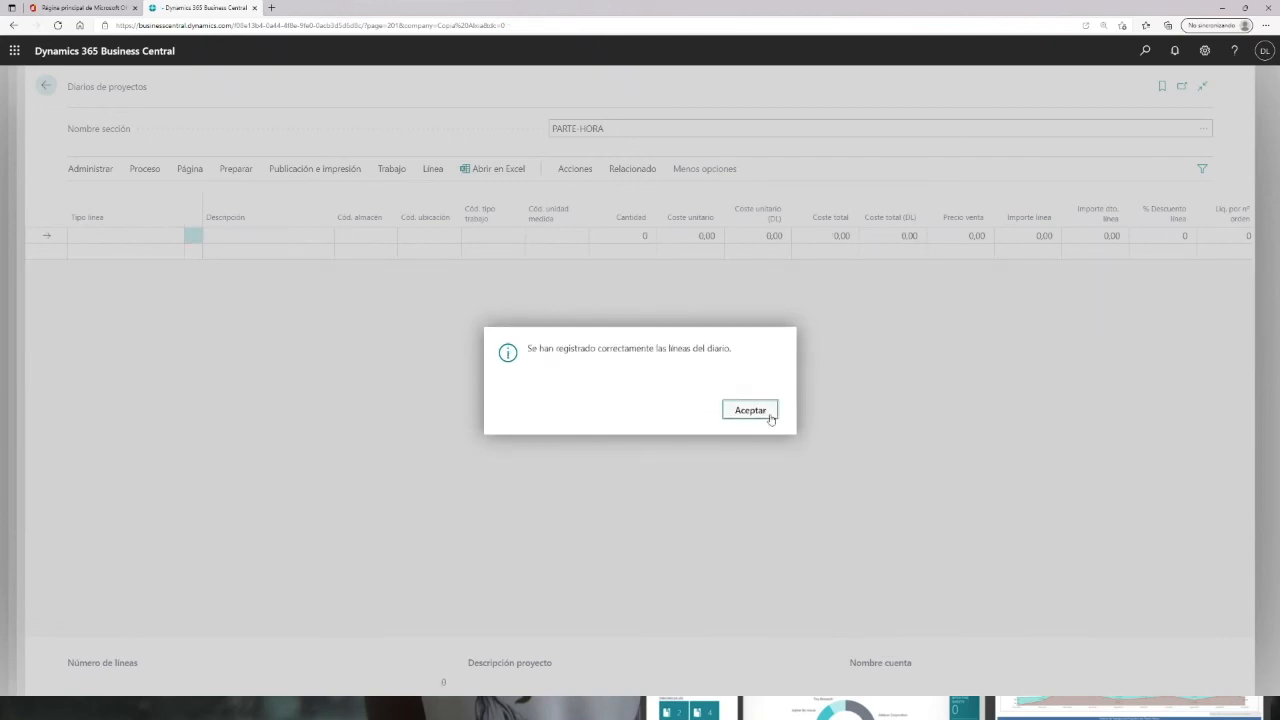
pyautogui.click(750, 411)
# Step: Return to the project card and review the entries behind task B01's actual cost
pyautogui.click(50, 90)
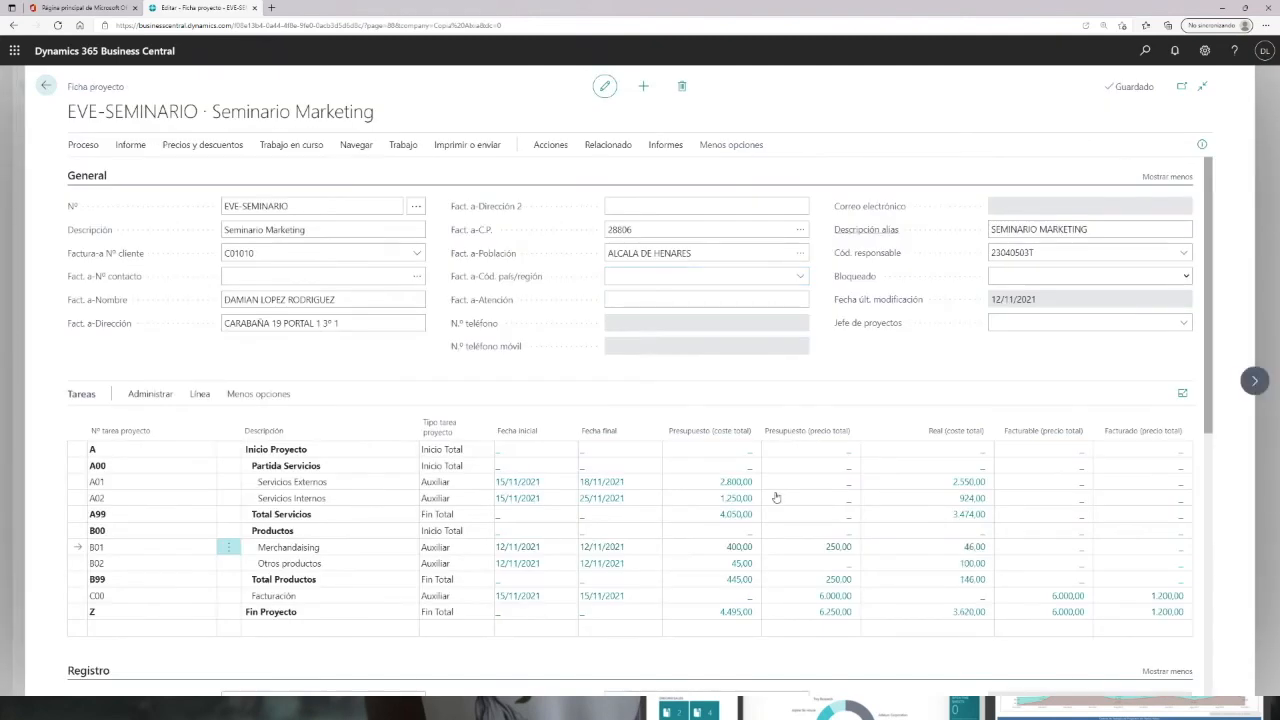
pyautogui.click(971, 549)
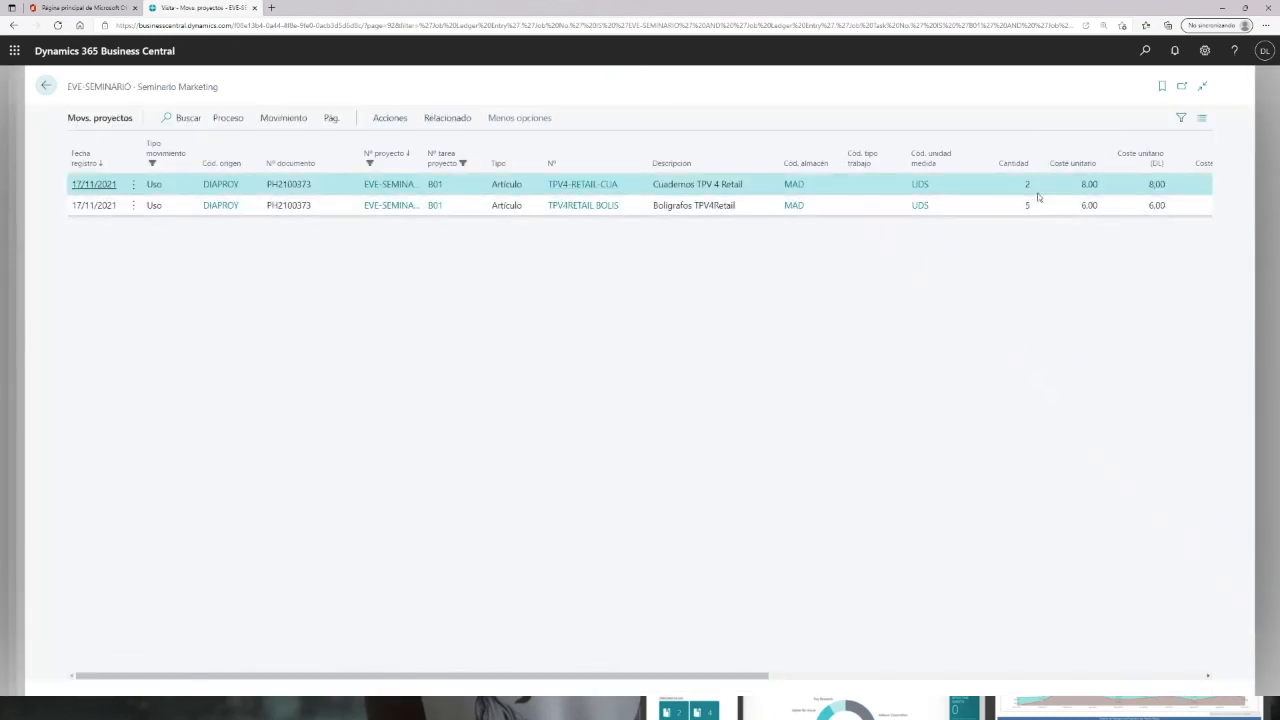
pyautogui.click(46, 85)
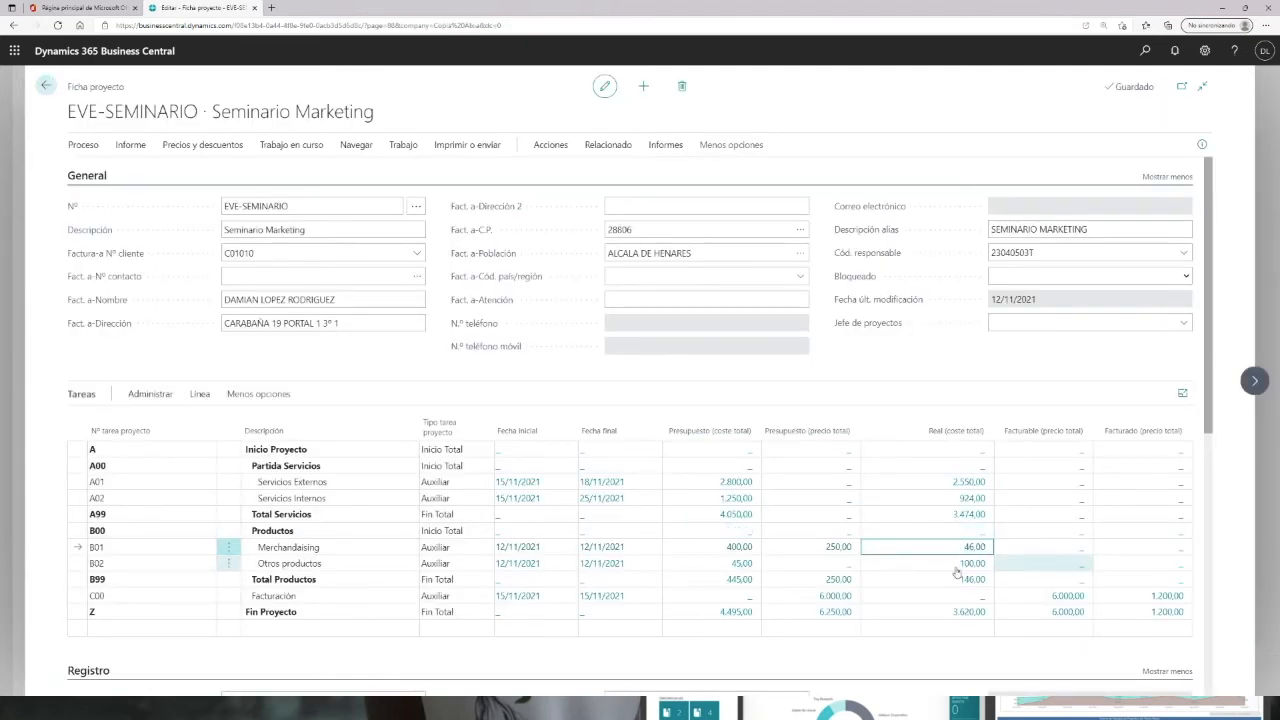
# Step: Open the project's ledger entries and review their quantities and costs
pyautogui.click(619, 148)
pyautogui.click(377, 172)
pyautogui.click(378, 195)
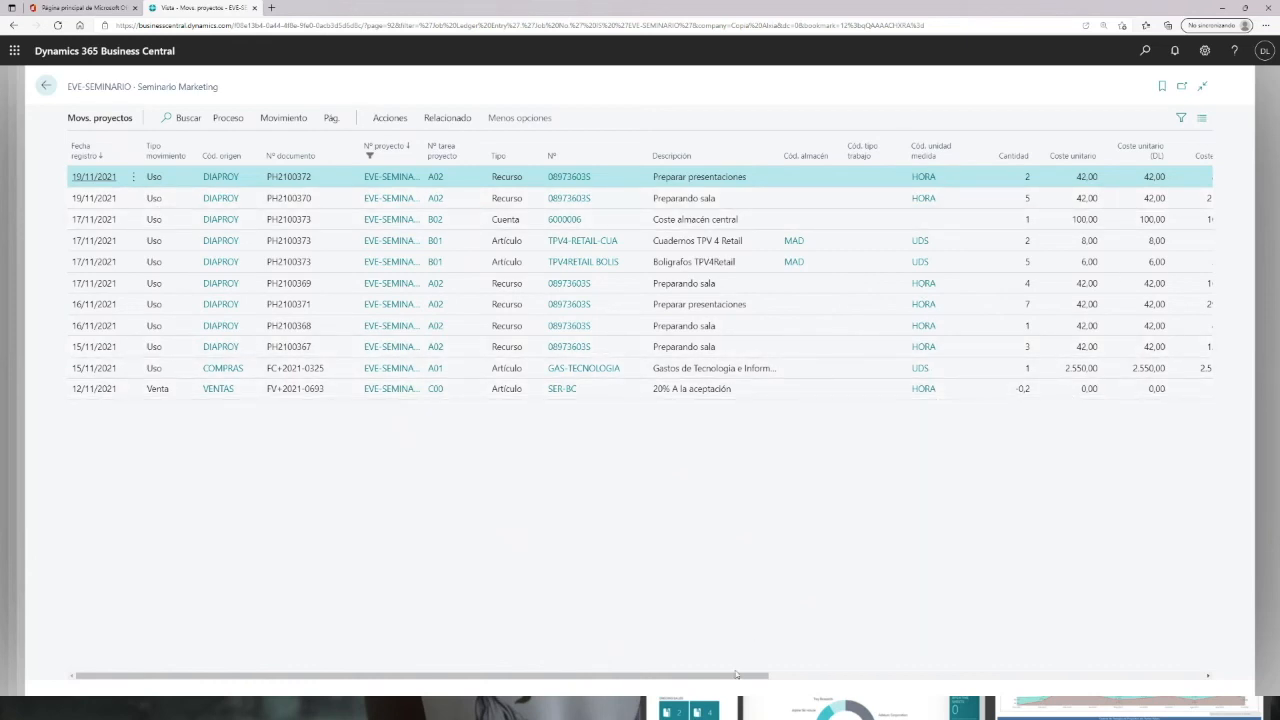
pyautogui.moveTo(746, 677); pyautogui.dragTo(945, 676)
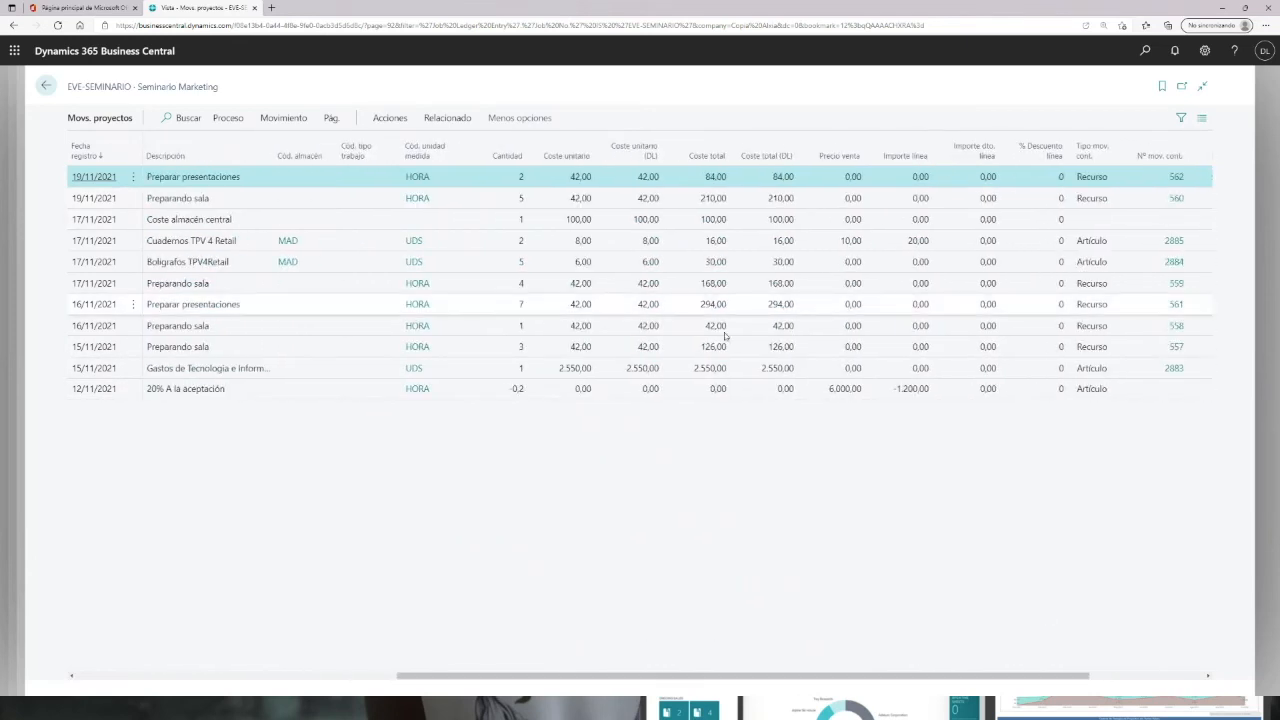
pyautogui.click(45, 86)
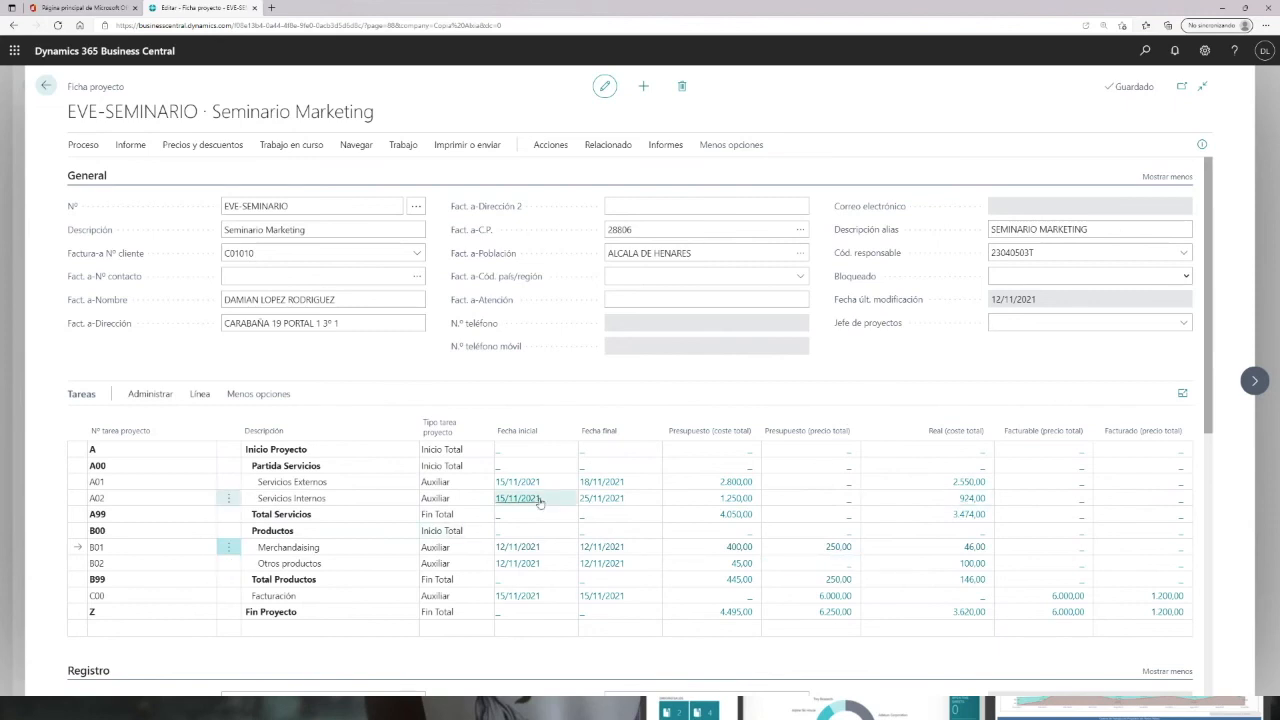
pyautogui.scroll(-3, 540, 503)
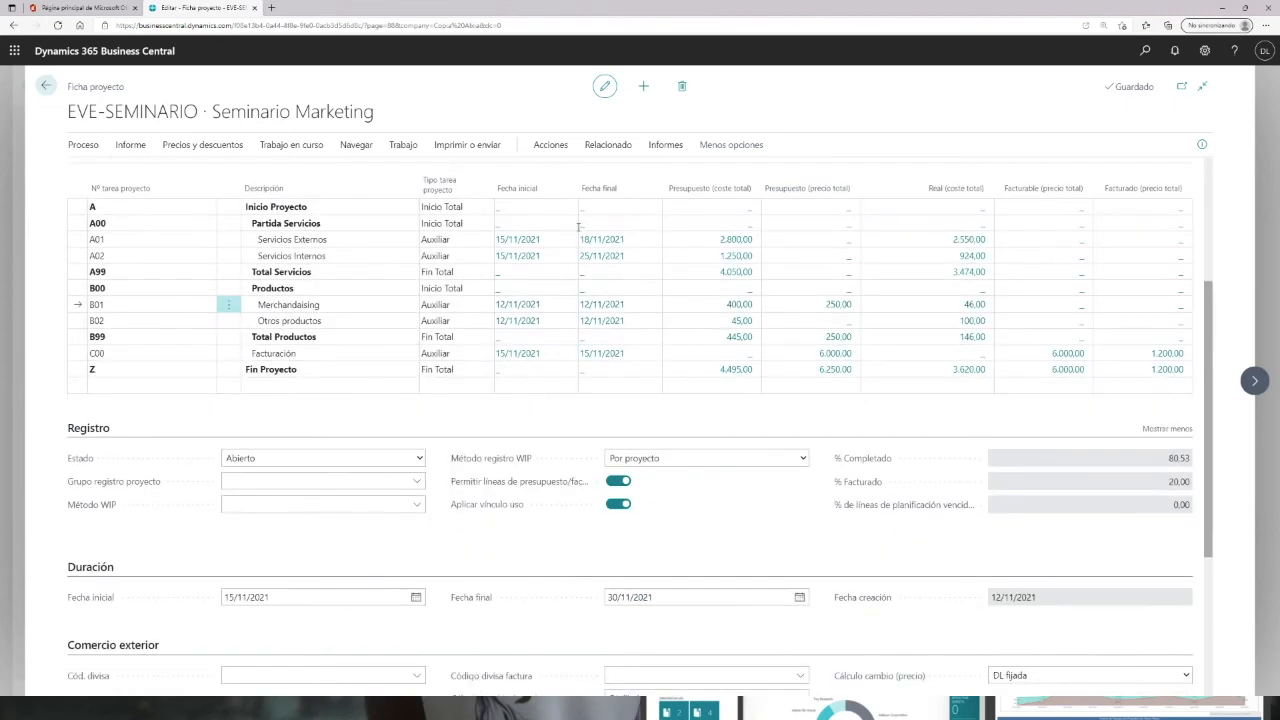
pyautogui.click(421, 458)
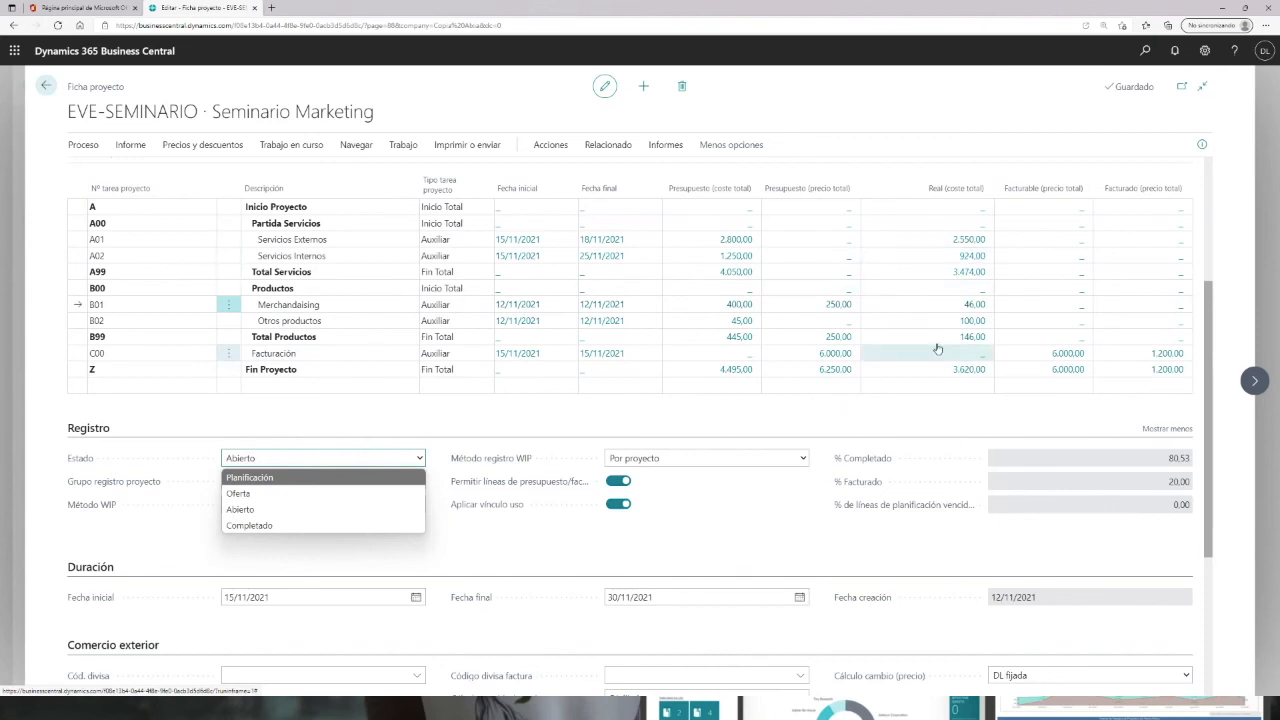
pyautogui.click(997, 415)
pyautogui.scroll(1, 1003, 395)
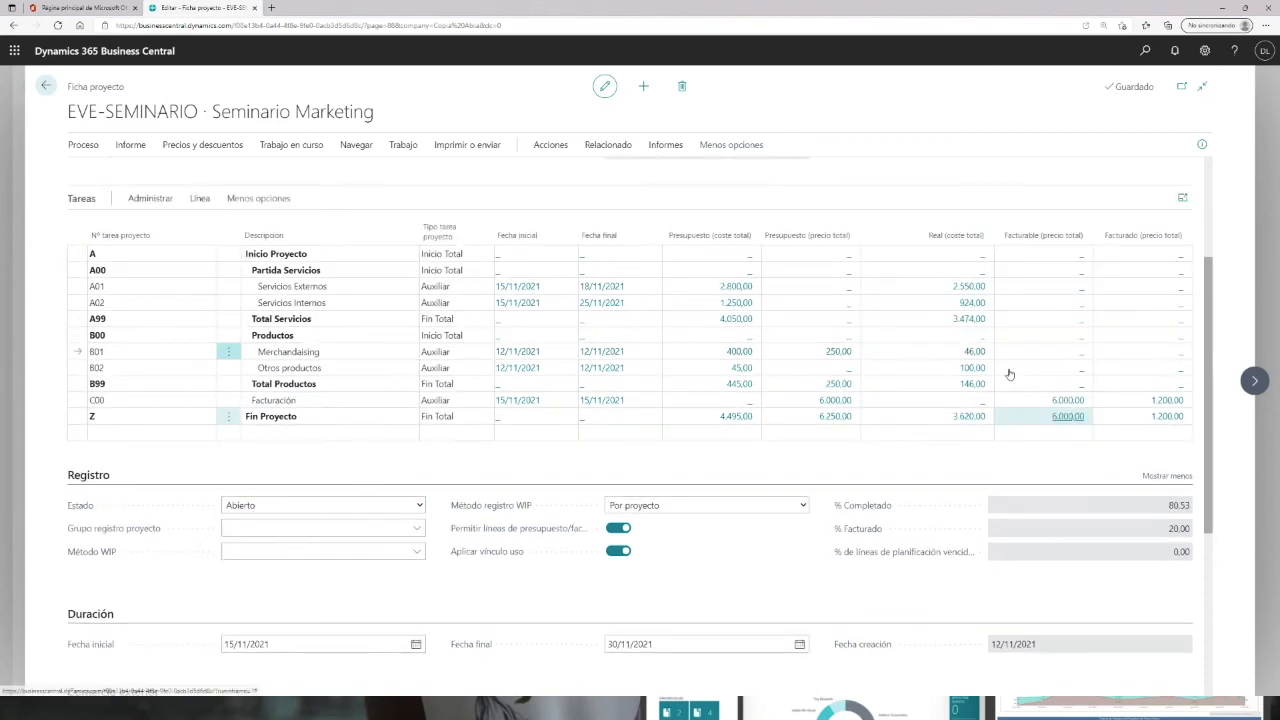
# Step: Switch to the Power BI project management report window and maximize it
pyautogui.scroll(3, 1009, 374)
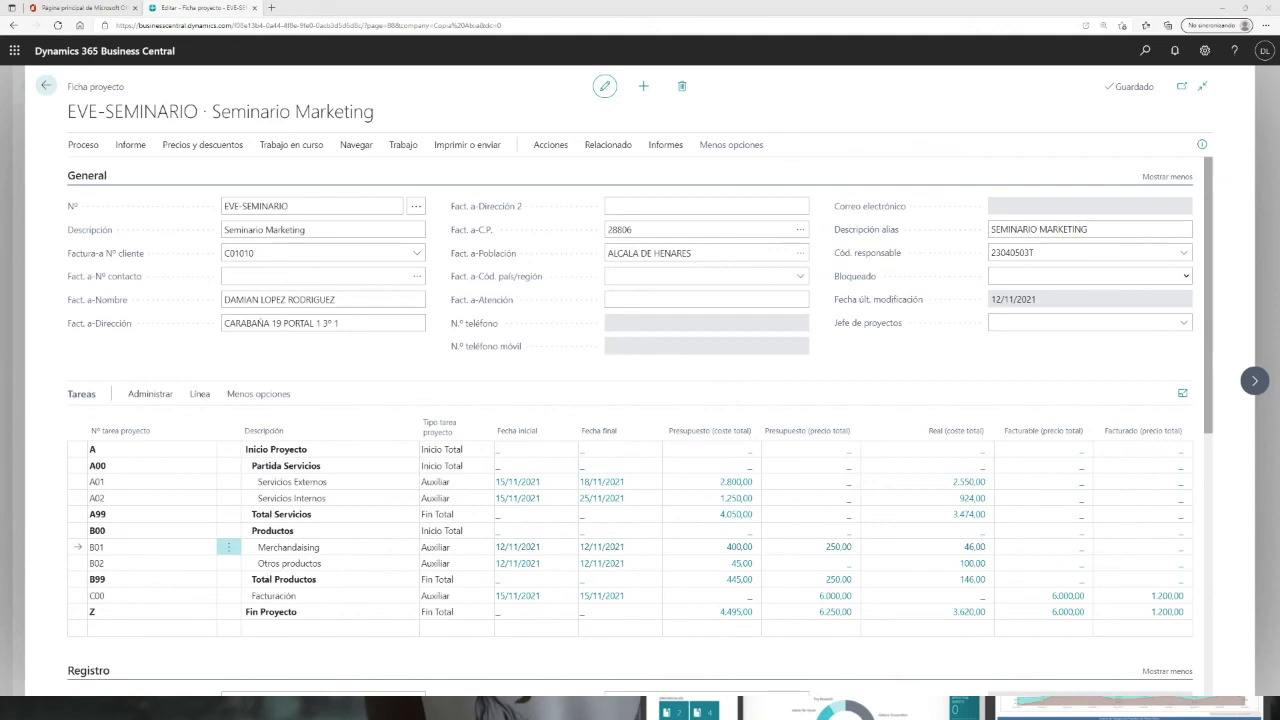
pyautogui.moveTo(1279, 246); pyautogui.dragTo(696, 182)
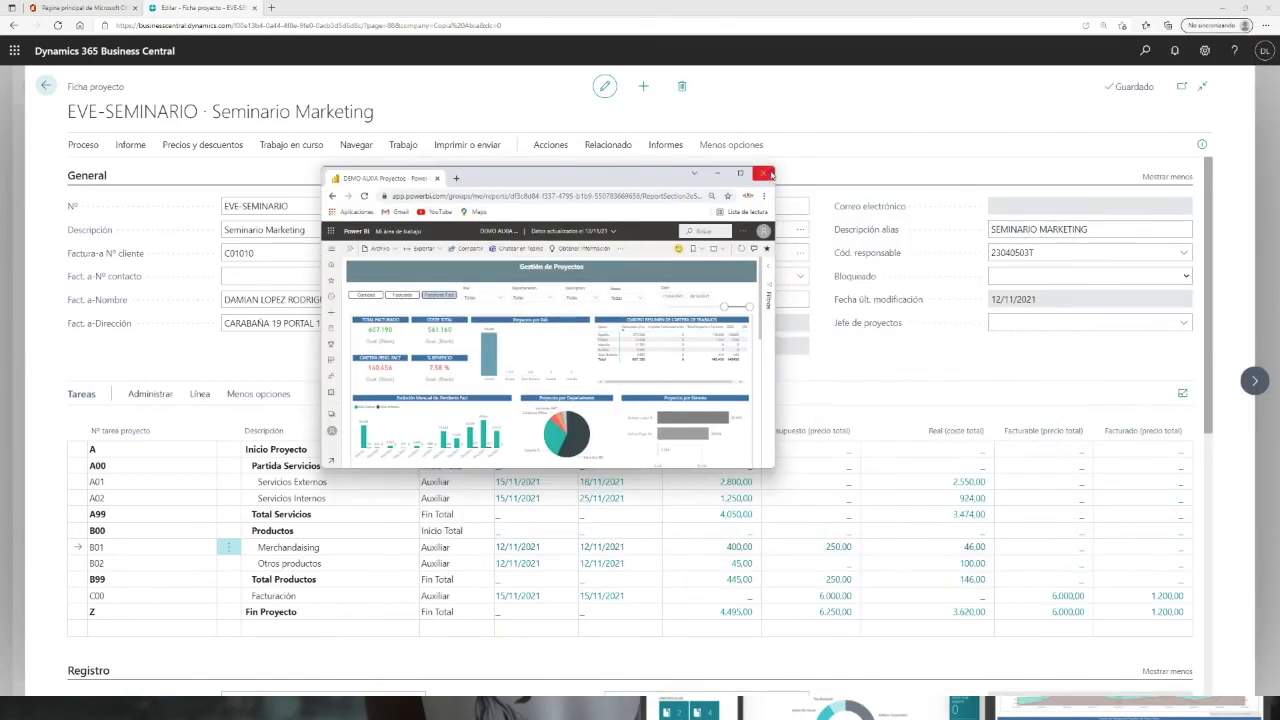
pyautogui.click(740, 173)
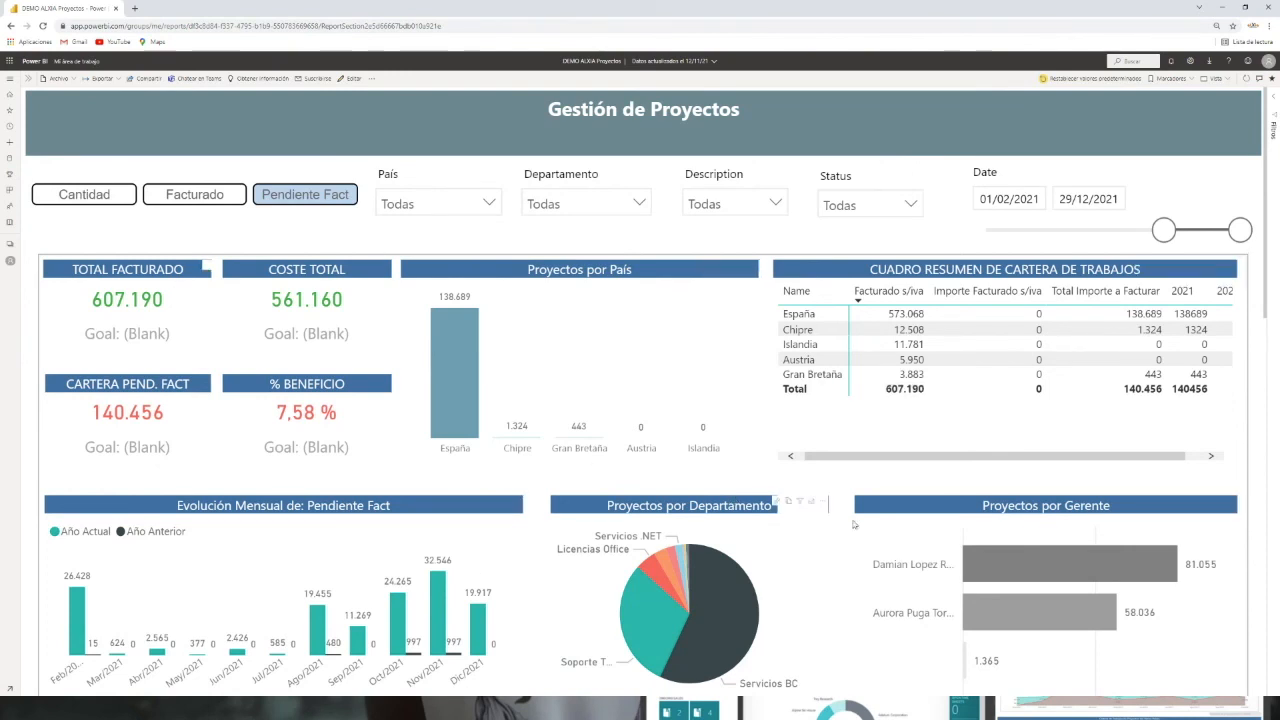
# Step: Show the report by billed amount (Facturado) and set the date range to start on 01/01/2021
pyautogui.click(184, 197)
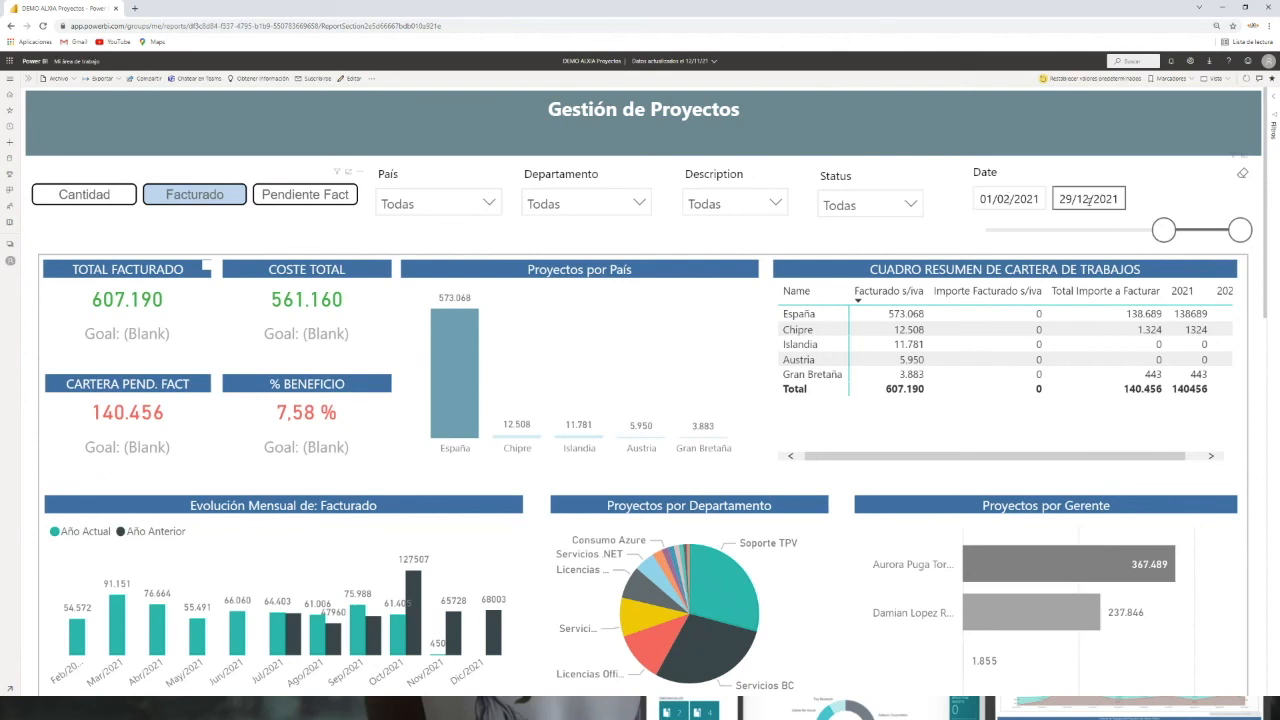
pyautogui.moveTo(1156, 236)
pyautogui.mouseDown()
pyautogui.moveTo(1127, 235)
pyautogui.moveTo(1154, 234)
pyautogui.mouseUp()
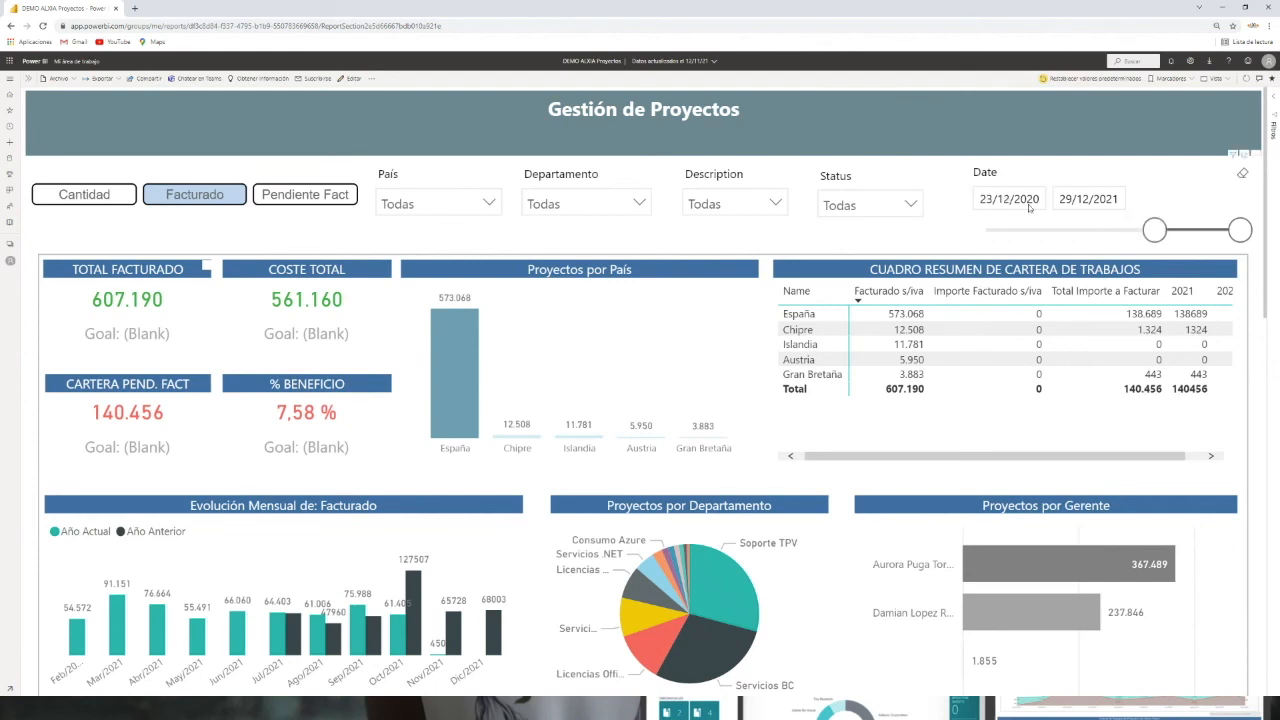
pyautogui.click(1031, 209)
pyautogui.click(1018, 231)
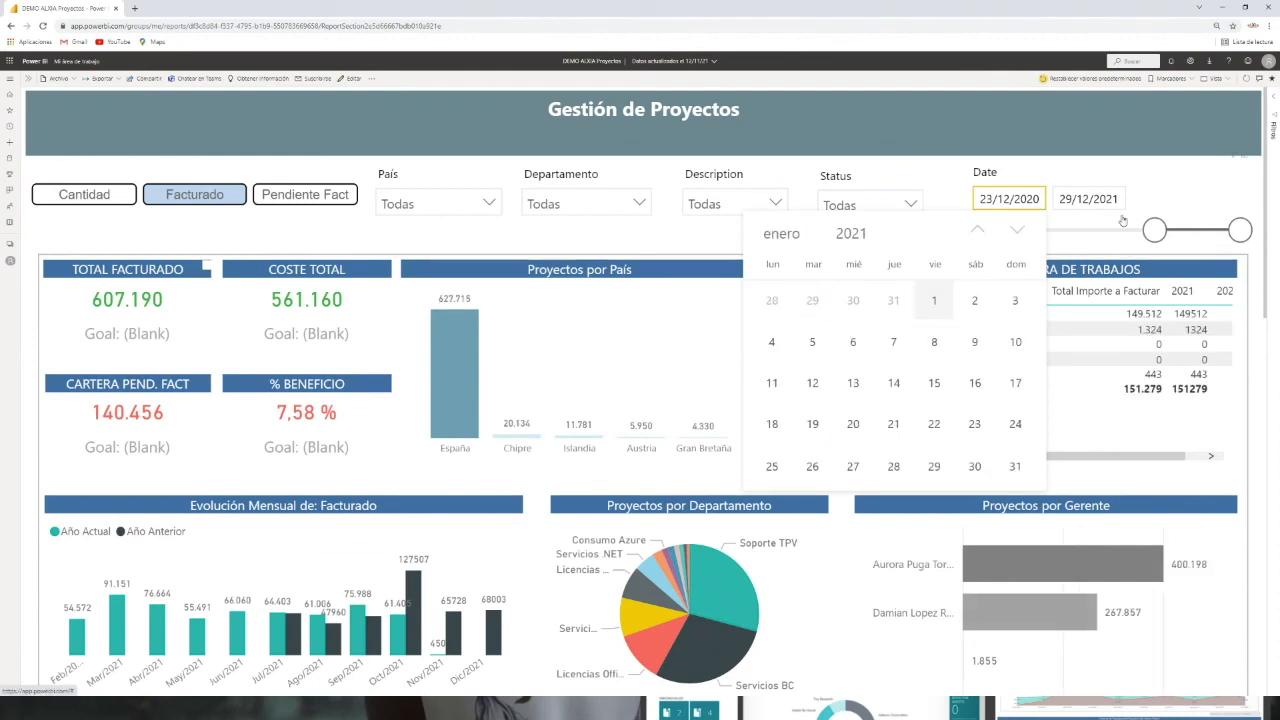
pyautogui.click(934, 300)
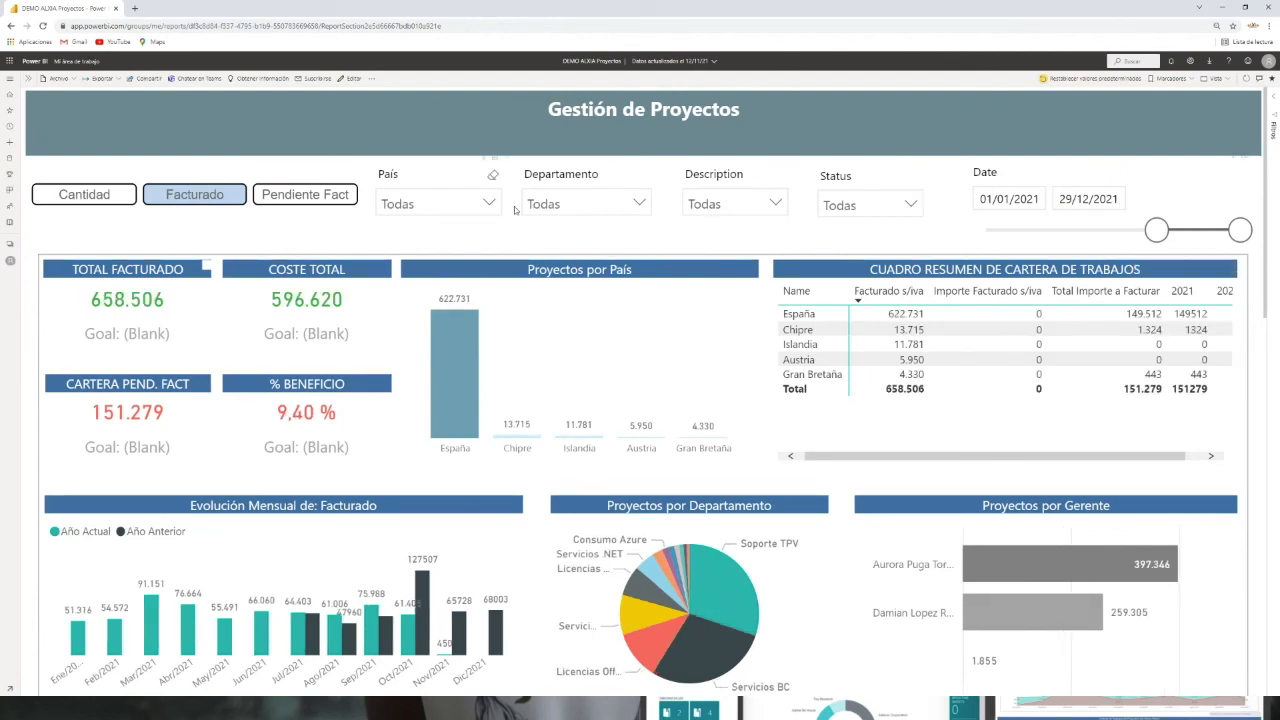
# Step: Browse the Departamento and Status filters and compare the Cantidad, Pendiente Fact and Facturado views
pyautogui.click(639, 204)
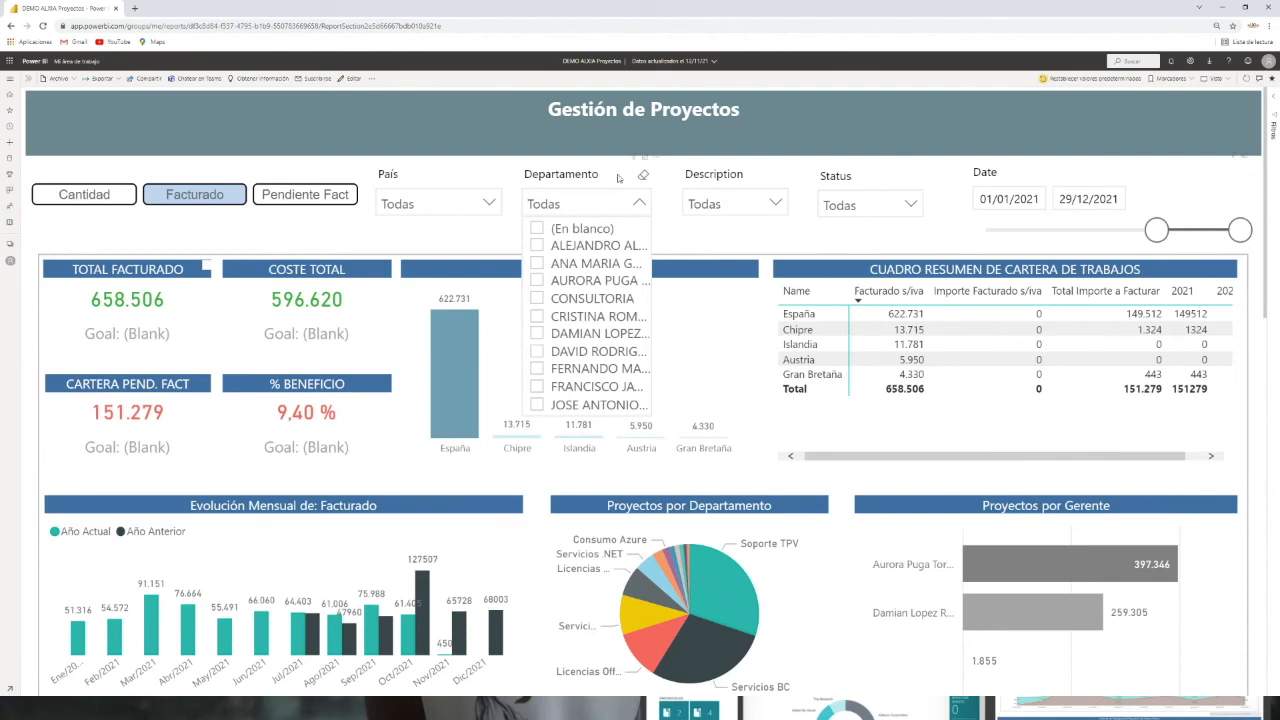
pyautogui.click(910, 205)
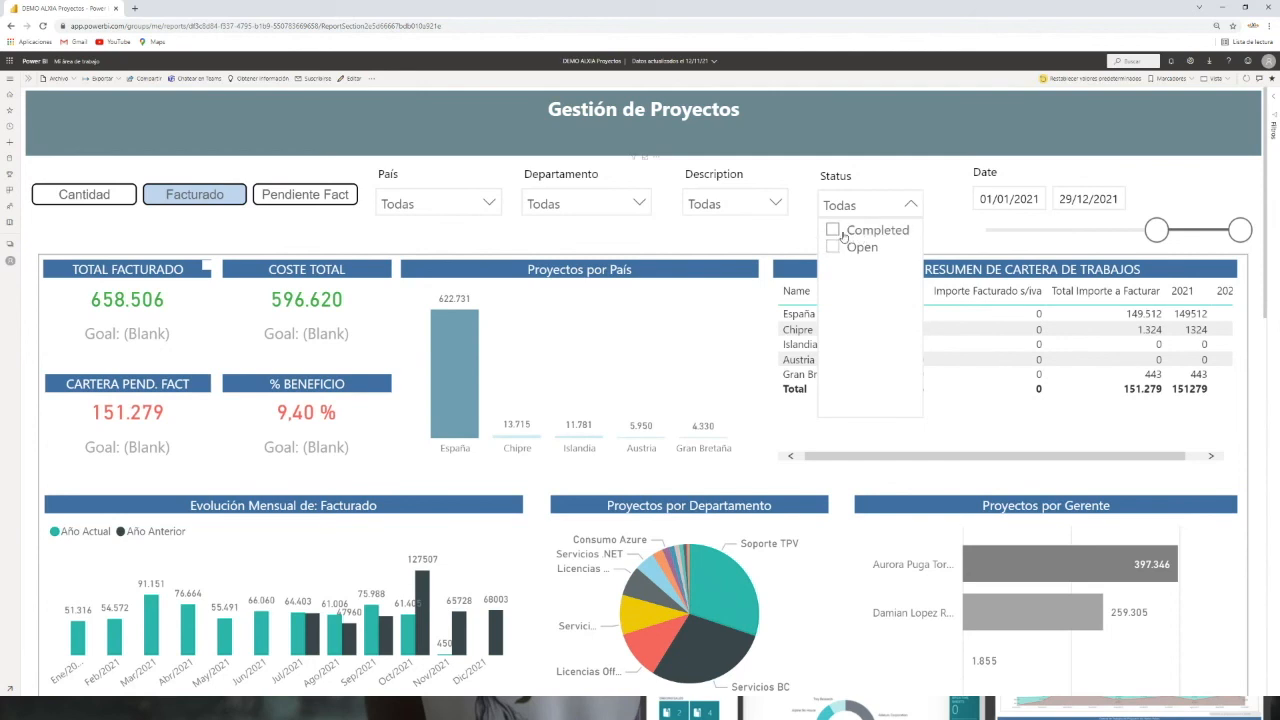
pyautogui.click(780, 174)
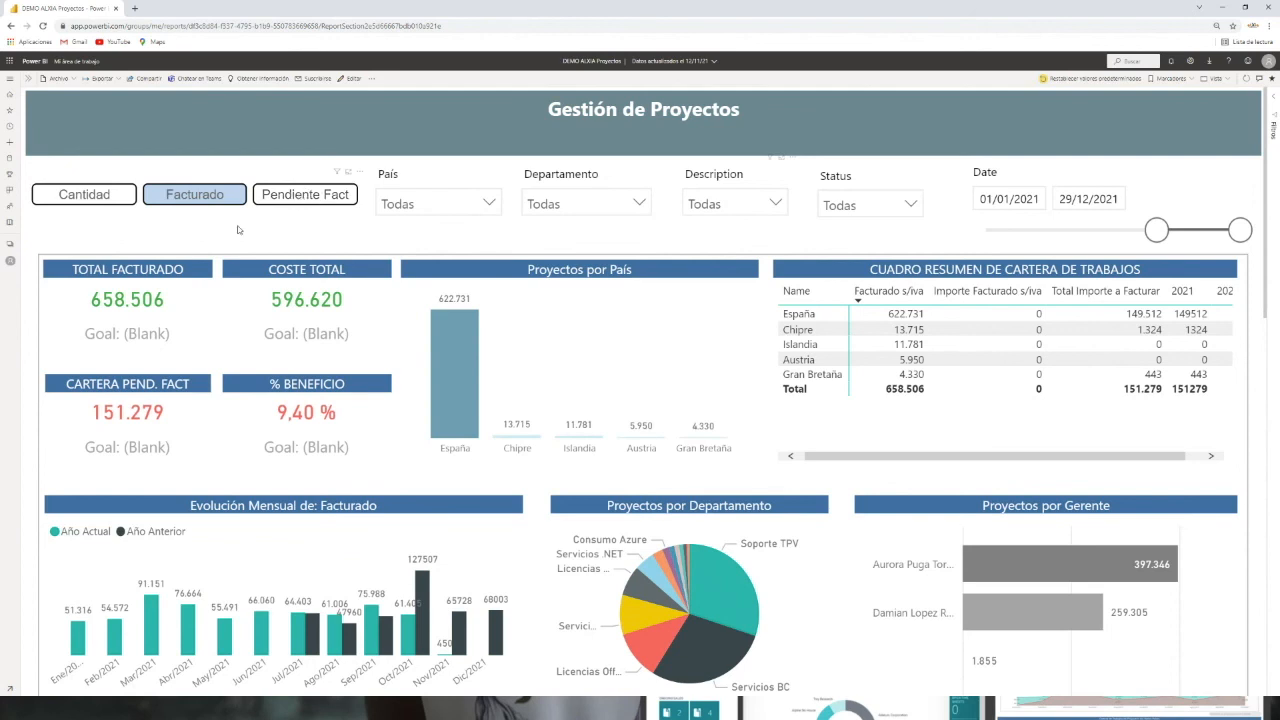
pyautogui.click(77, 199)
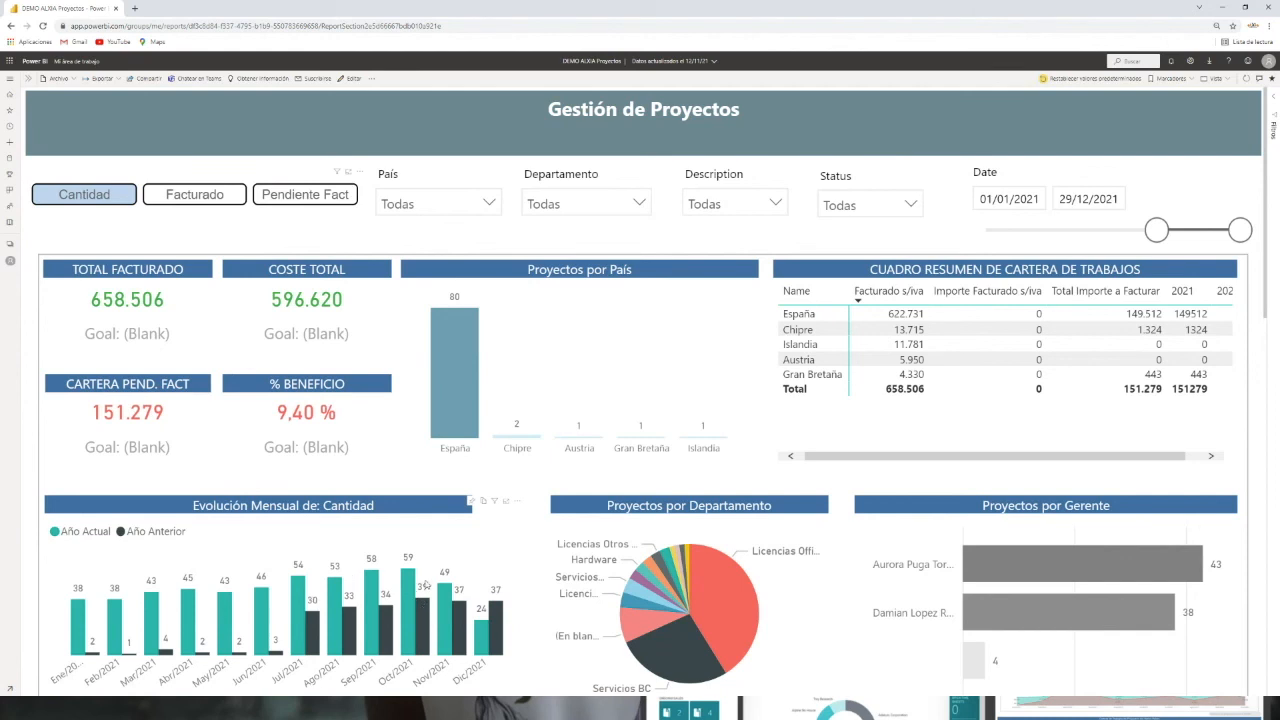
pyautogui.click(208, 200)
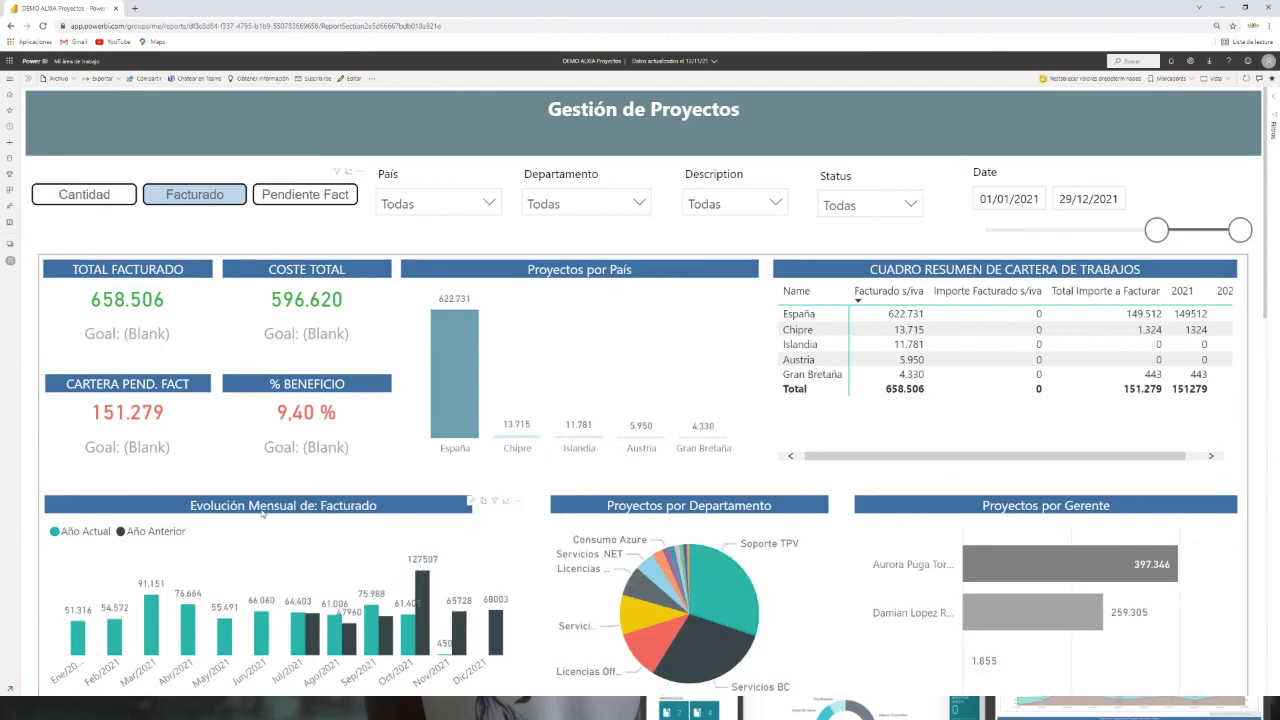
pyautogui.click(305, 198)
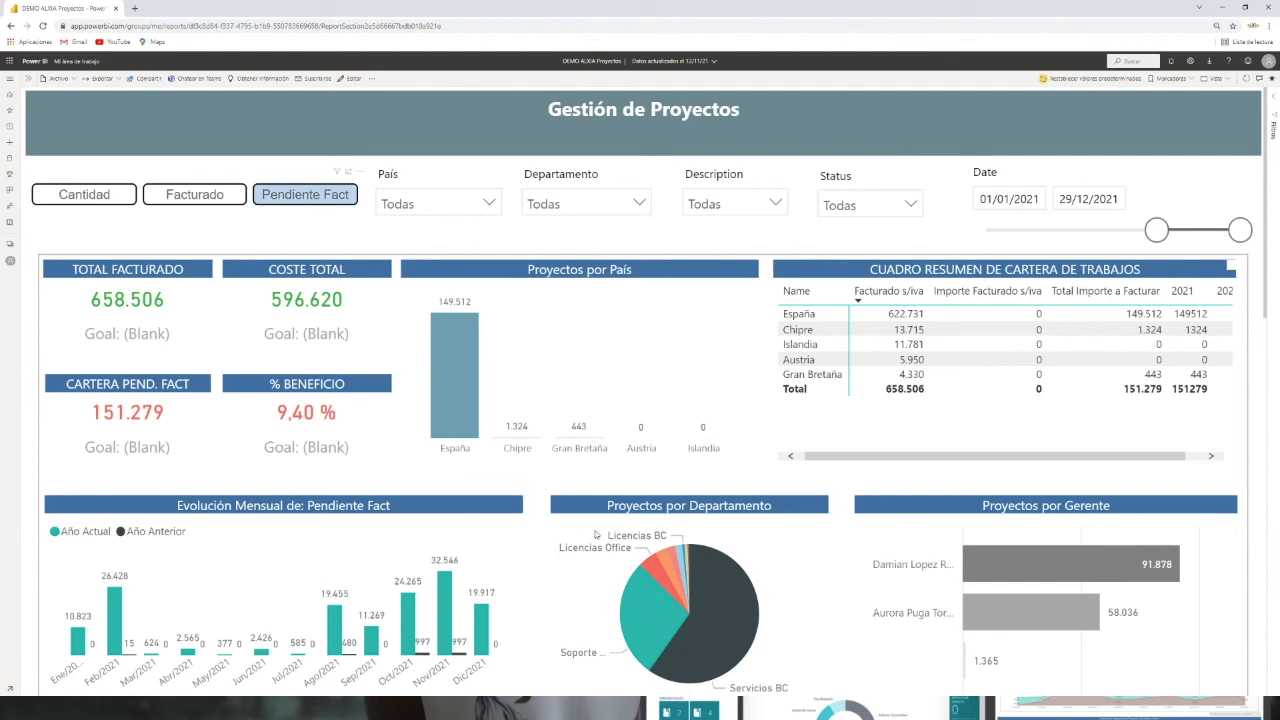
pyautogui.click(184, 196)
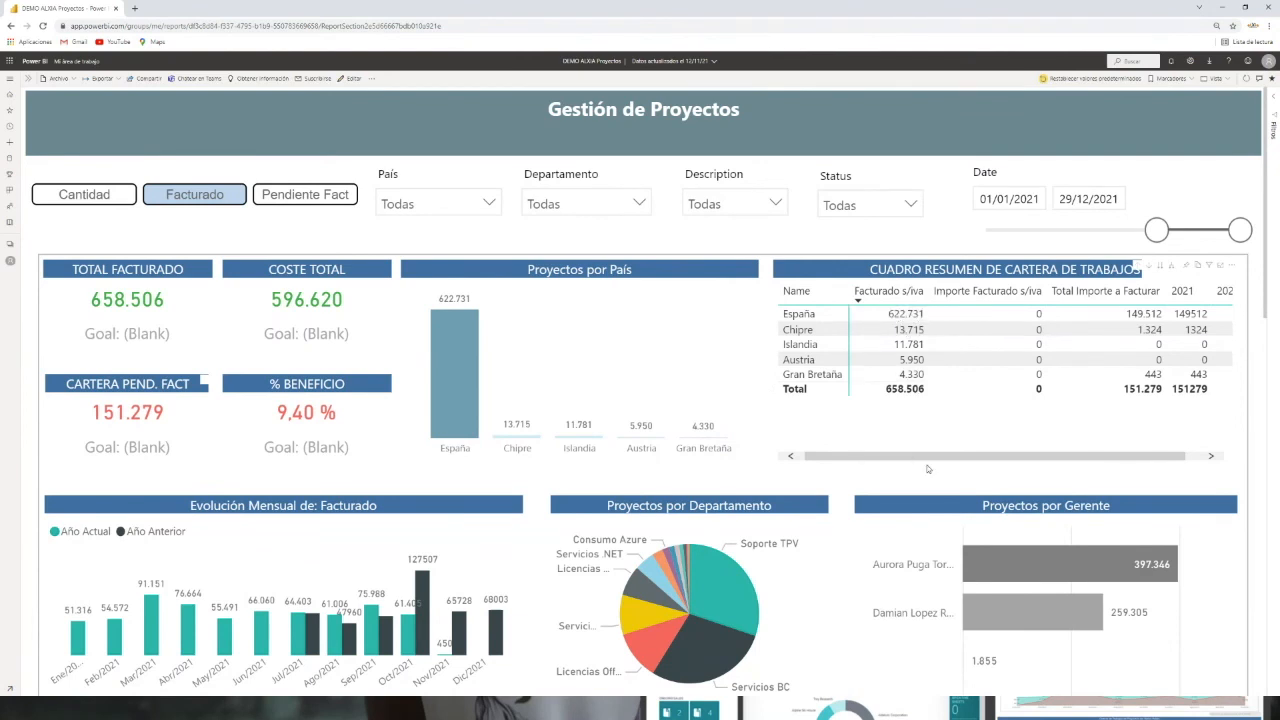
# Step: Scroll through the portfolio summary table to see its remaining year columns
pyautogui.moveTo(923, 458); pyautogui.dragTo(976, 458)
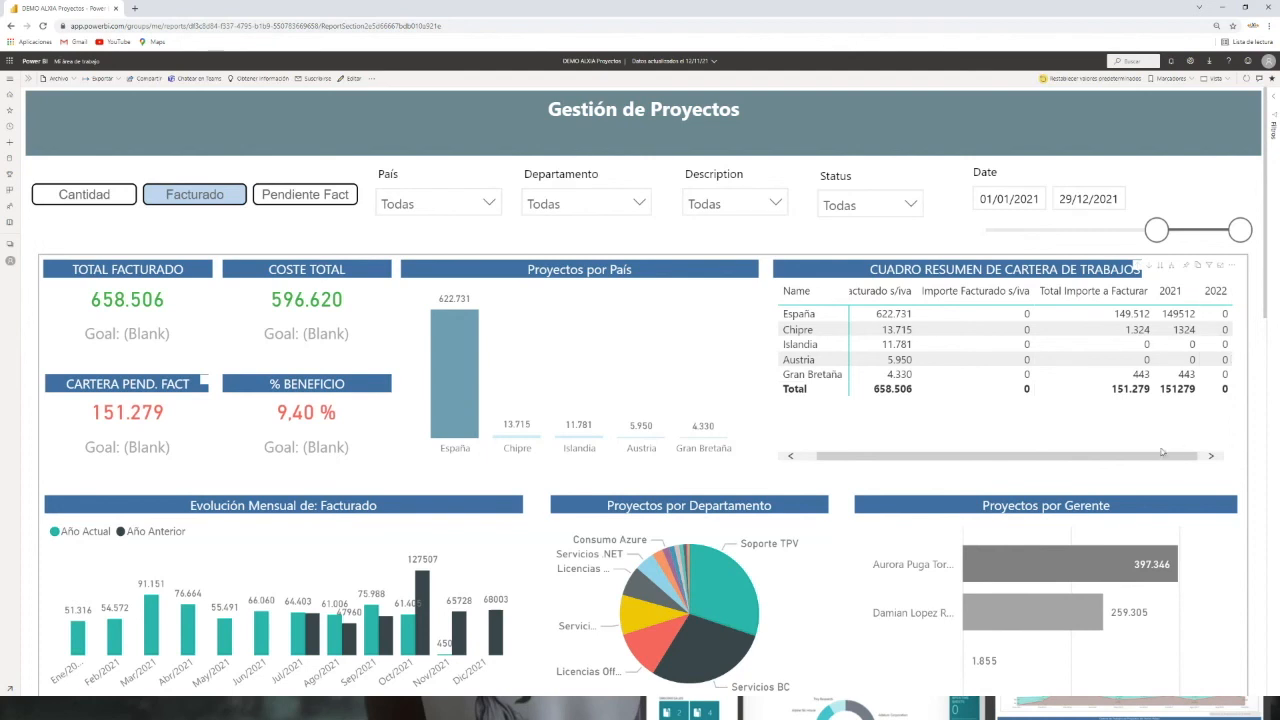
pyautogui.moveTo(1164, 456); pyautogui.dragTo(1077, 480)
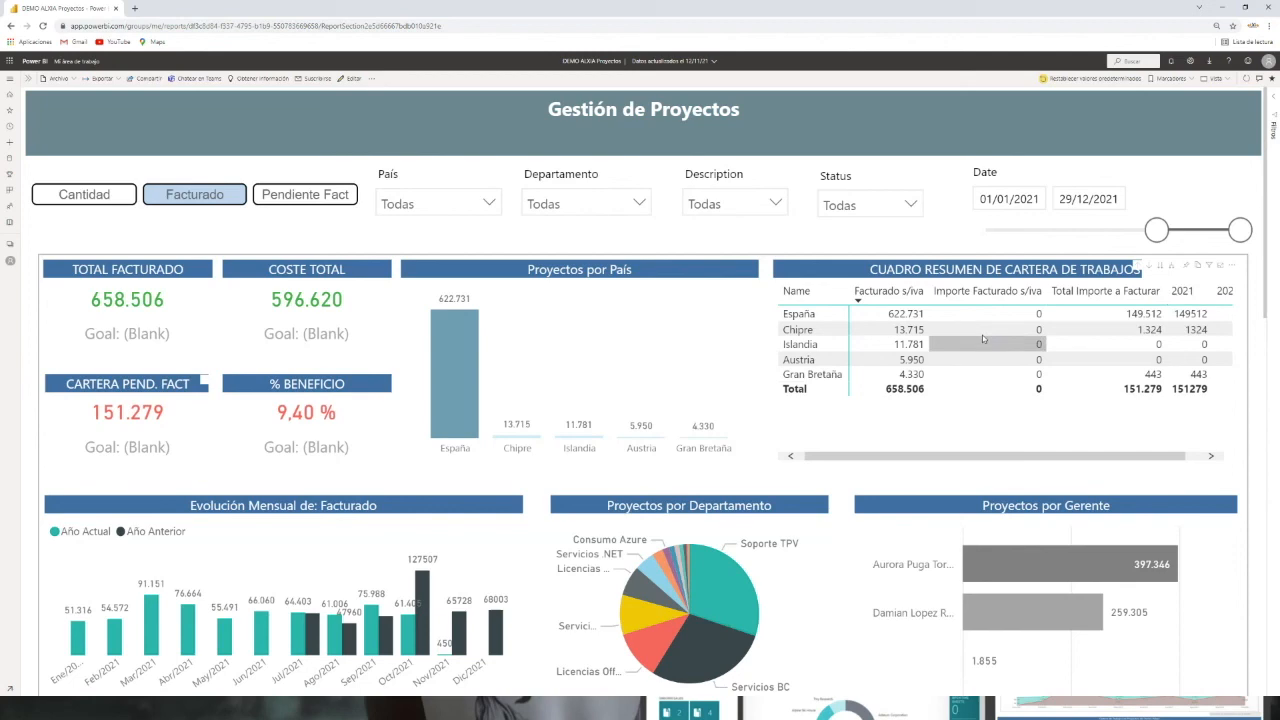
pyautogui.moveTo(1265, 282); pyautogui.dragTo(1264, 320)
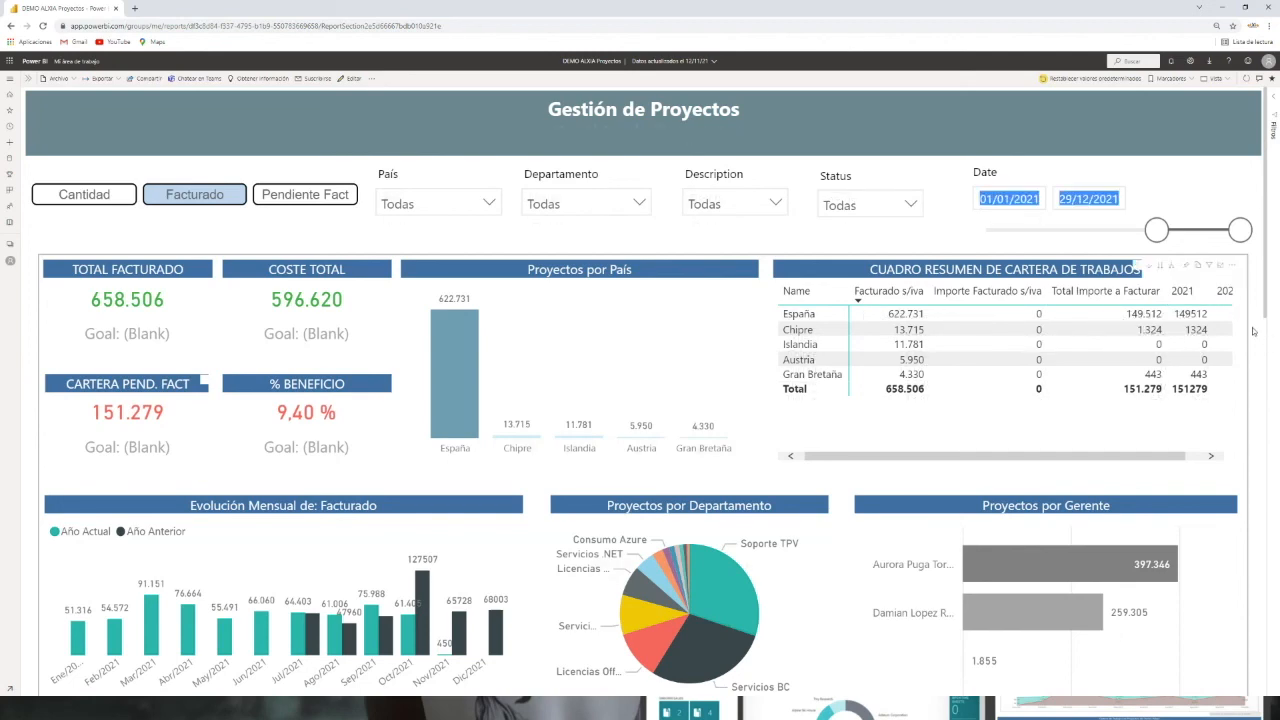
pyautogui.scroll(-2, 499, 430)
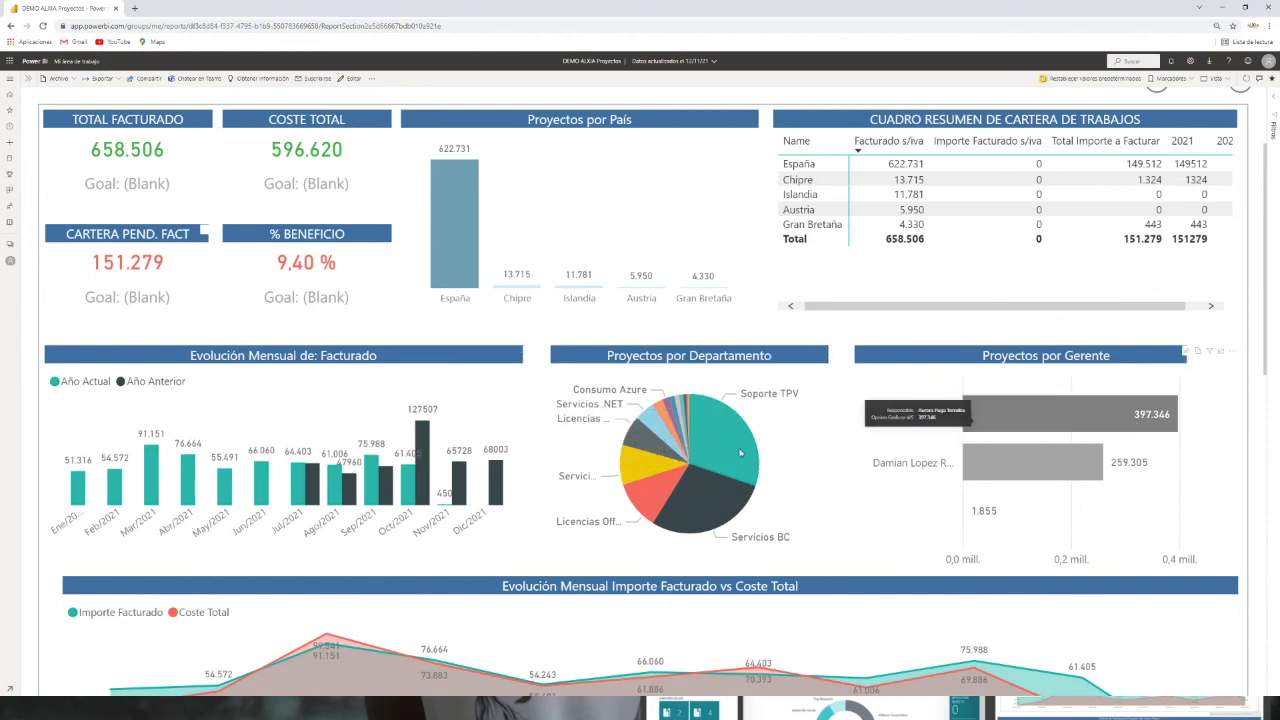
# Step: Filter the report by each project manager in turn, then clear the manager selection
pyautogui.click(1025, 419)
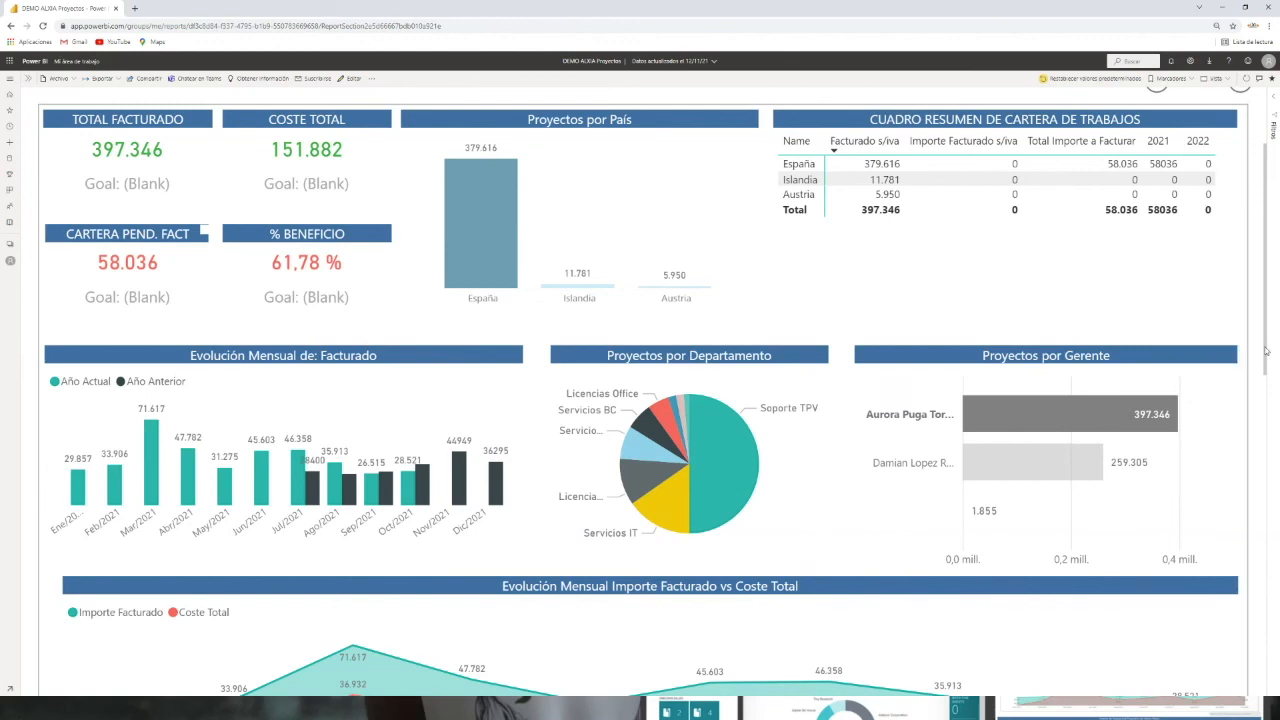
pyautogui.moveTo(1266, 350); pyautogui.dragTo(1271, 401)
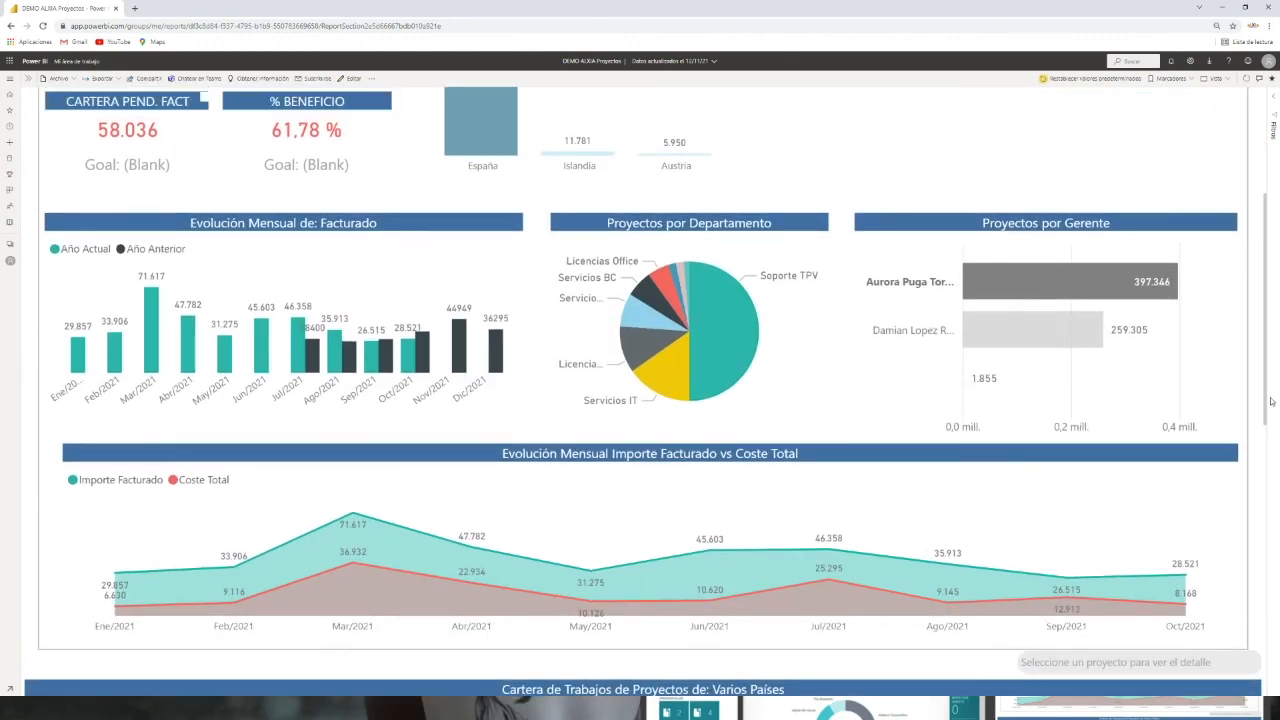
pyautogui.click(1028, 336)
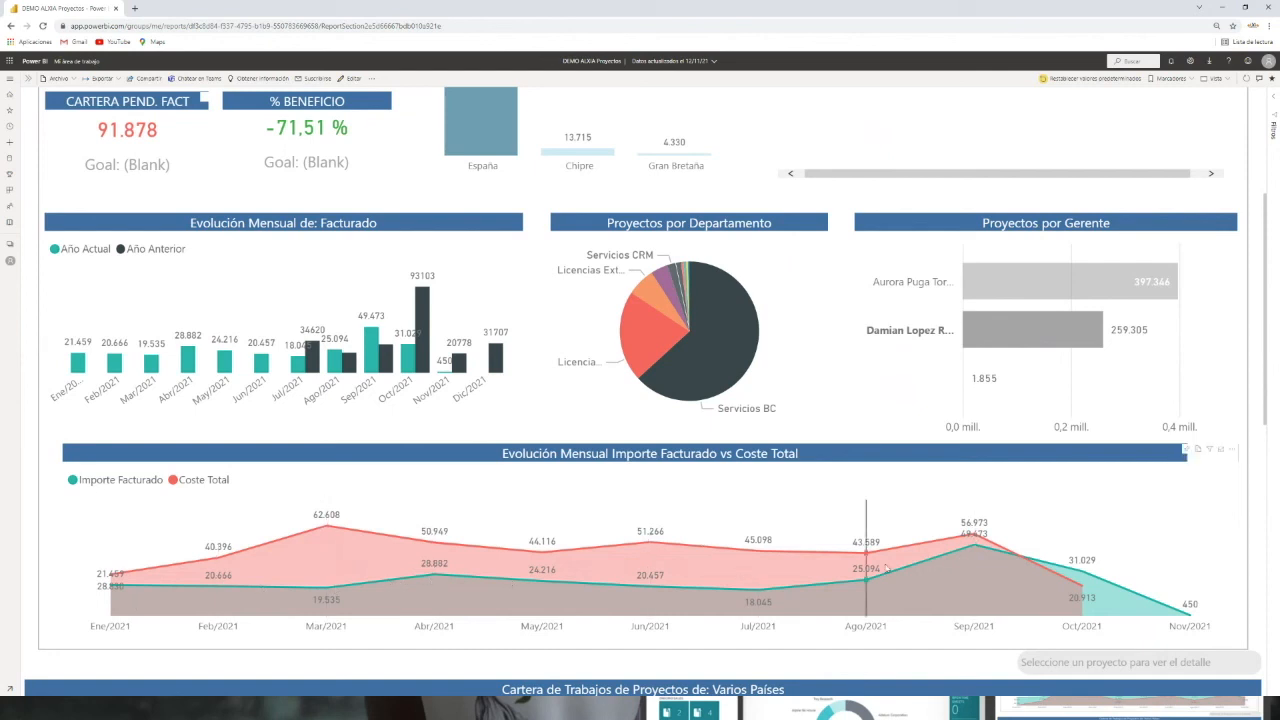
pyautogui.click(992, 283)
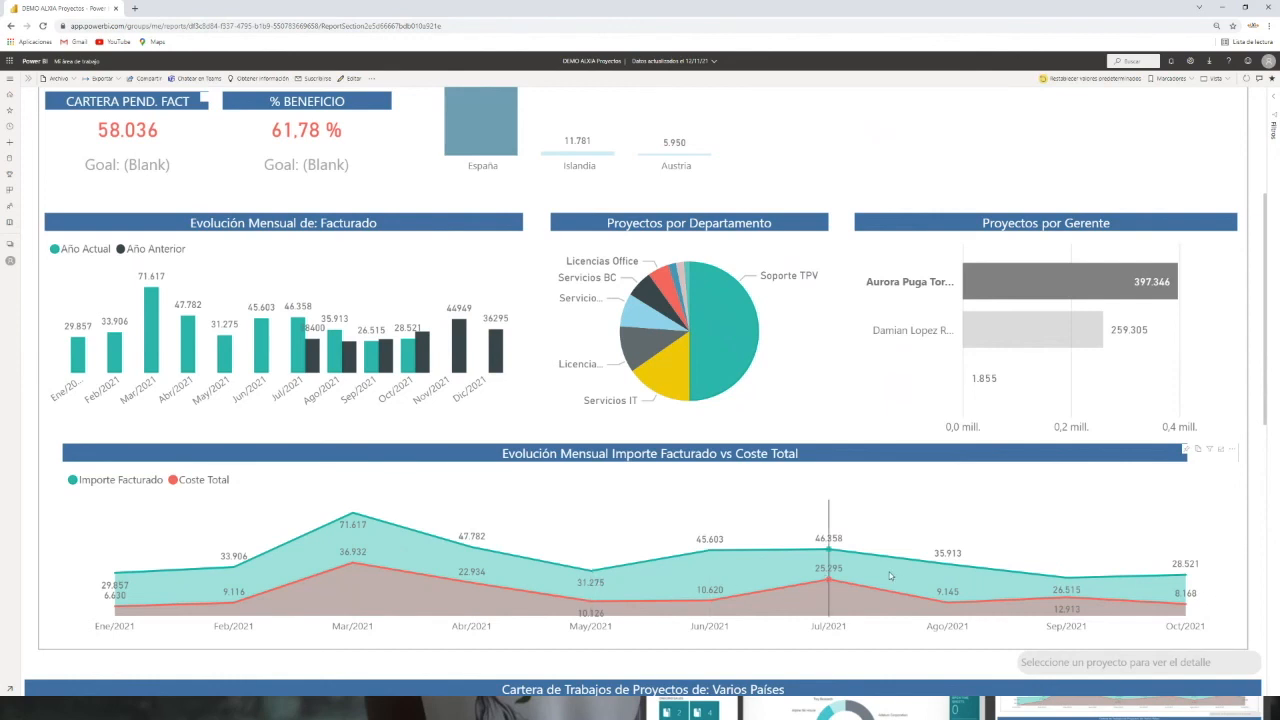
pyautogui.moveTo(947, 563)
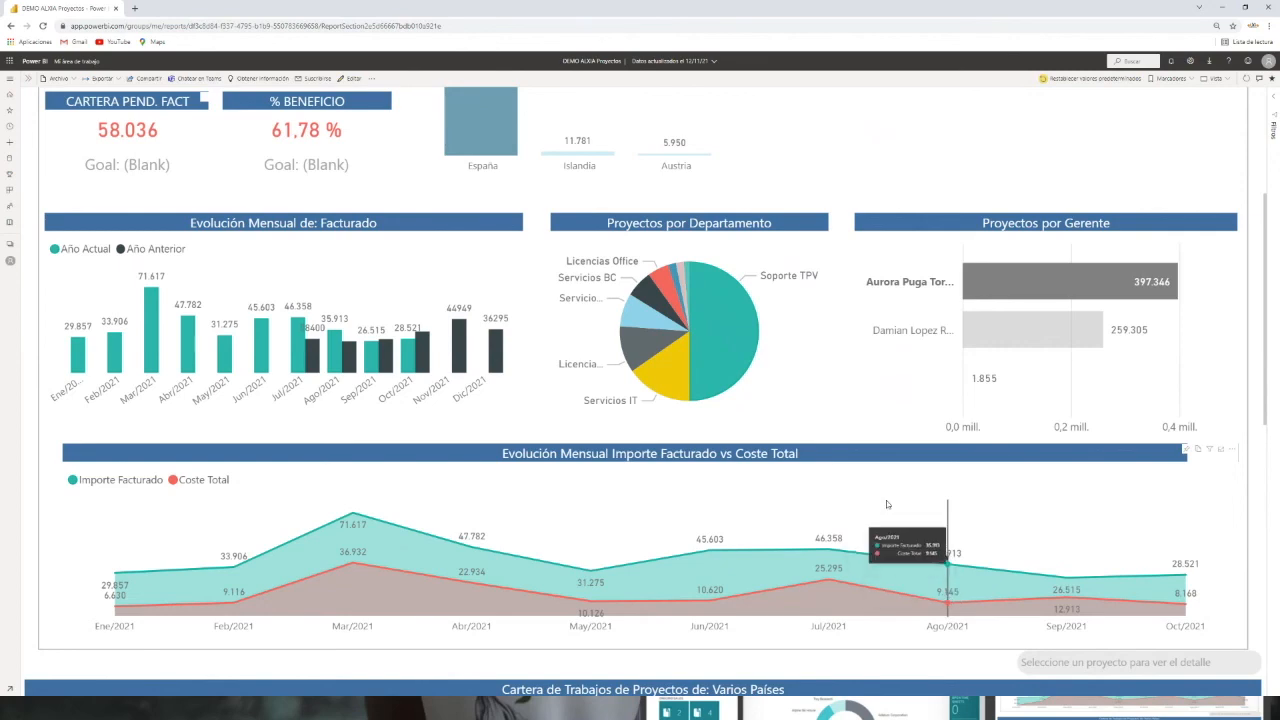
pyautogui.scroll(-1, 875, 495)
pyautogui.scroll(-1, 858, 471)
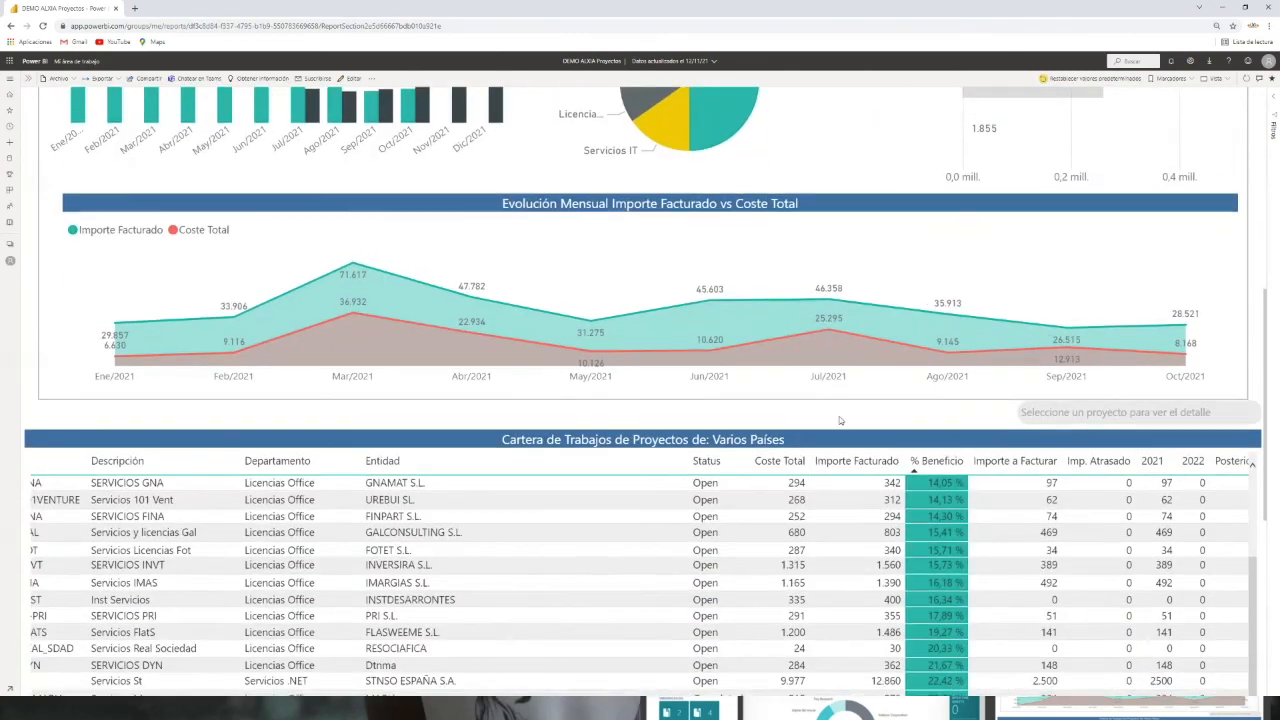
pyautogui.scroll(4, 1037, 337)
pyautogui.click(1003, 381)
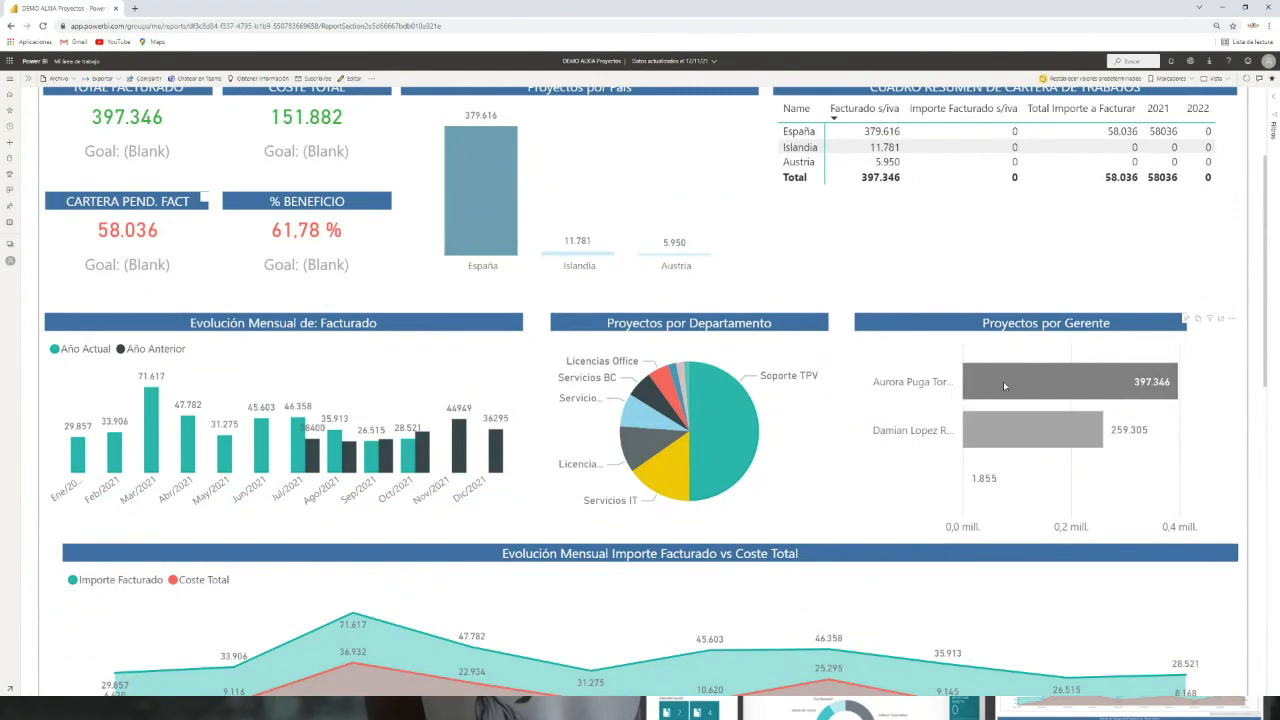
# Step: Scroll through the project portfolio table to review each project's costs, billing and profit percentage
pyautogui.scroll(-2, 712, 511)
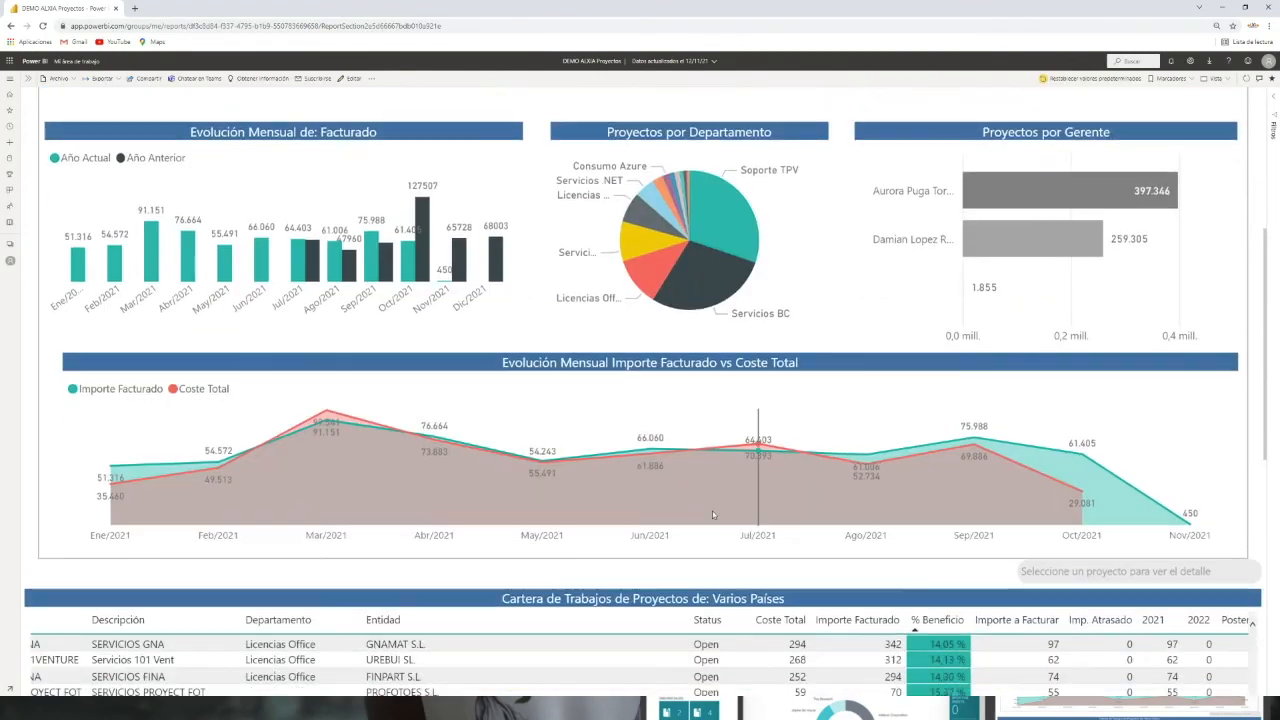
pyautogui.scroll(-2, 100, 470)
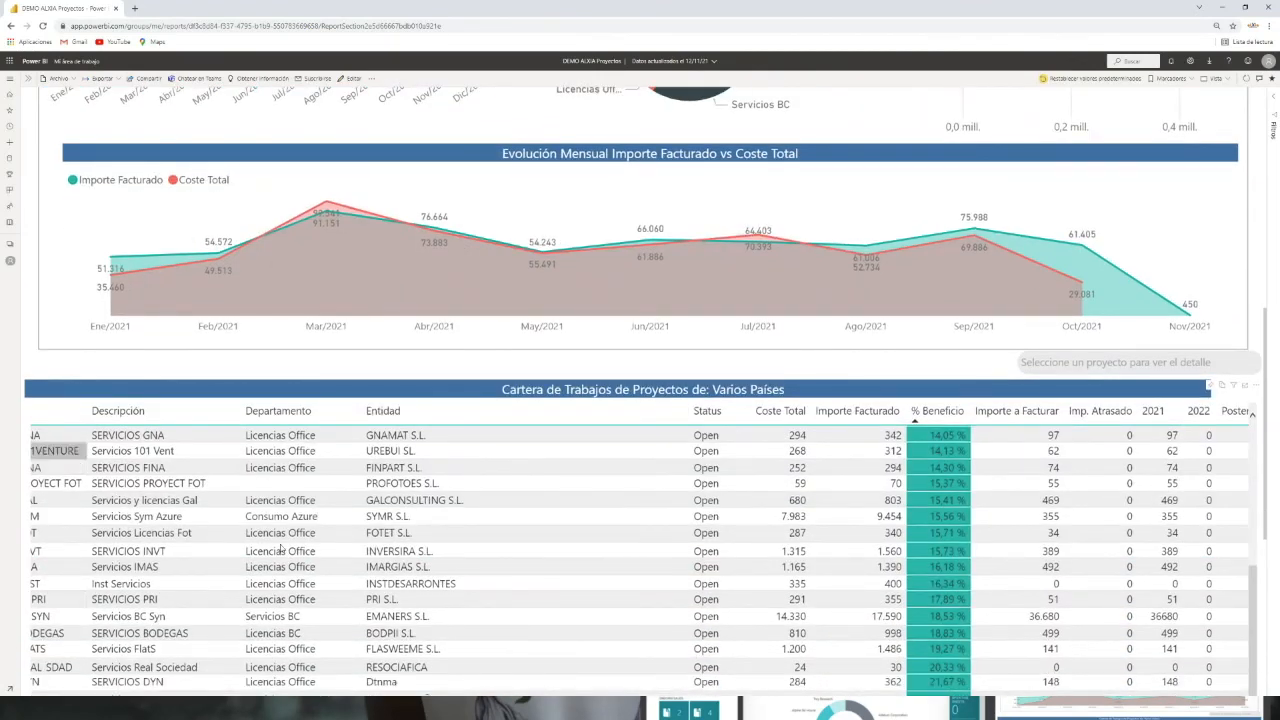
pyautogui.scroll(-5, 1017, 610)
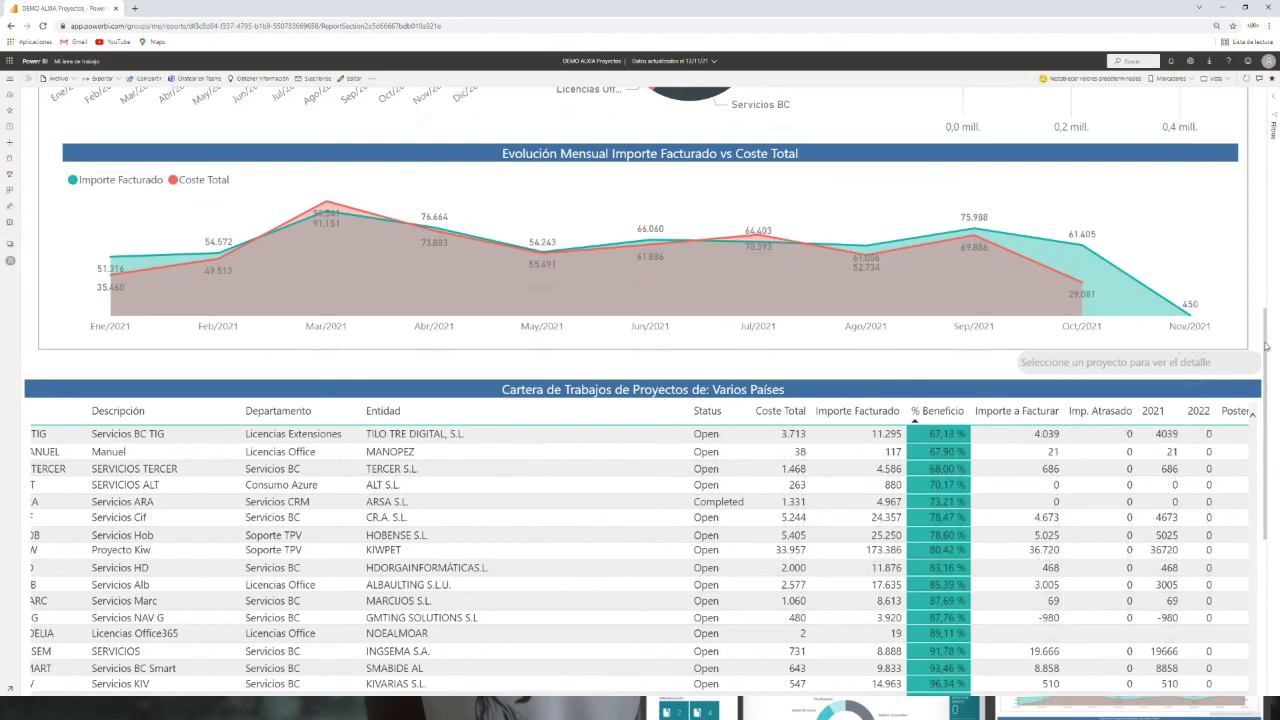
pyautogui.scroll(-5, 1265, 346)
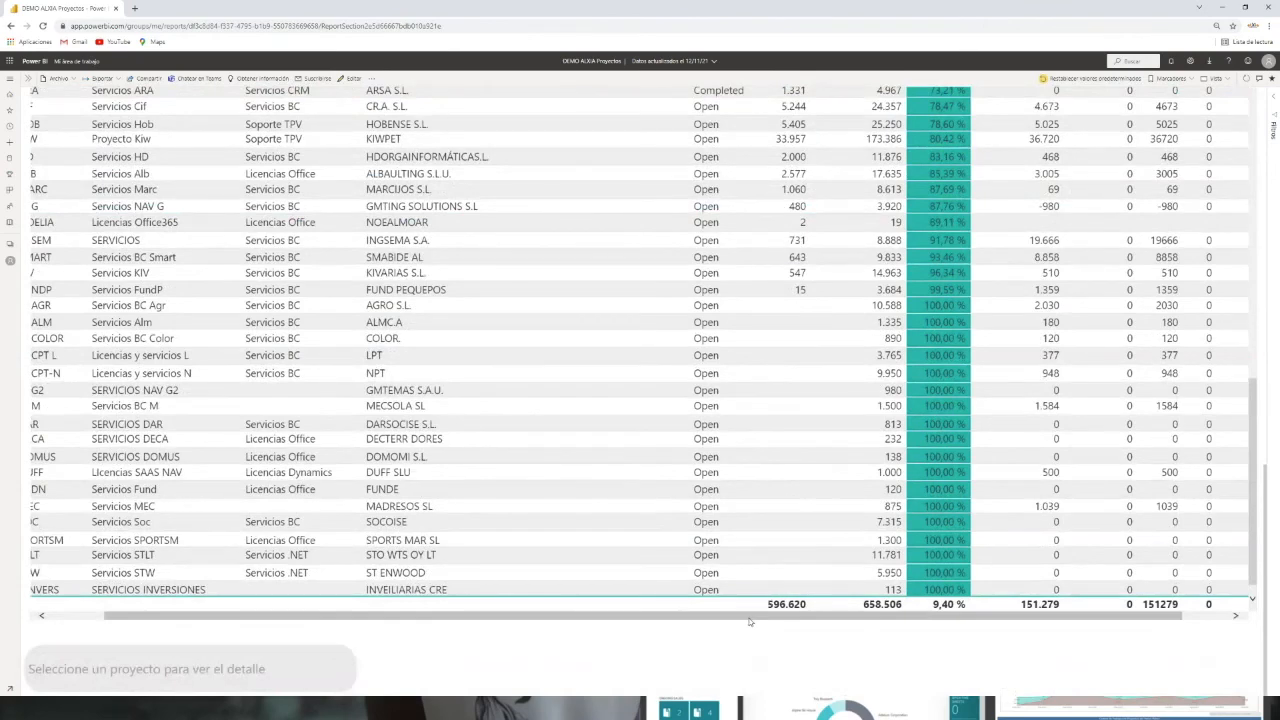
pyautogui.moveTo(750, 621); pyautogui.dragTo(485, 648)
pyautogui.scroll(15, 410, 483)
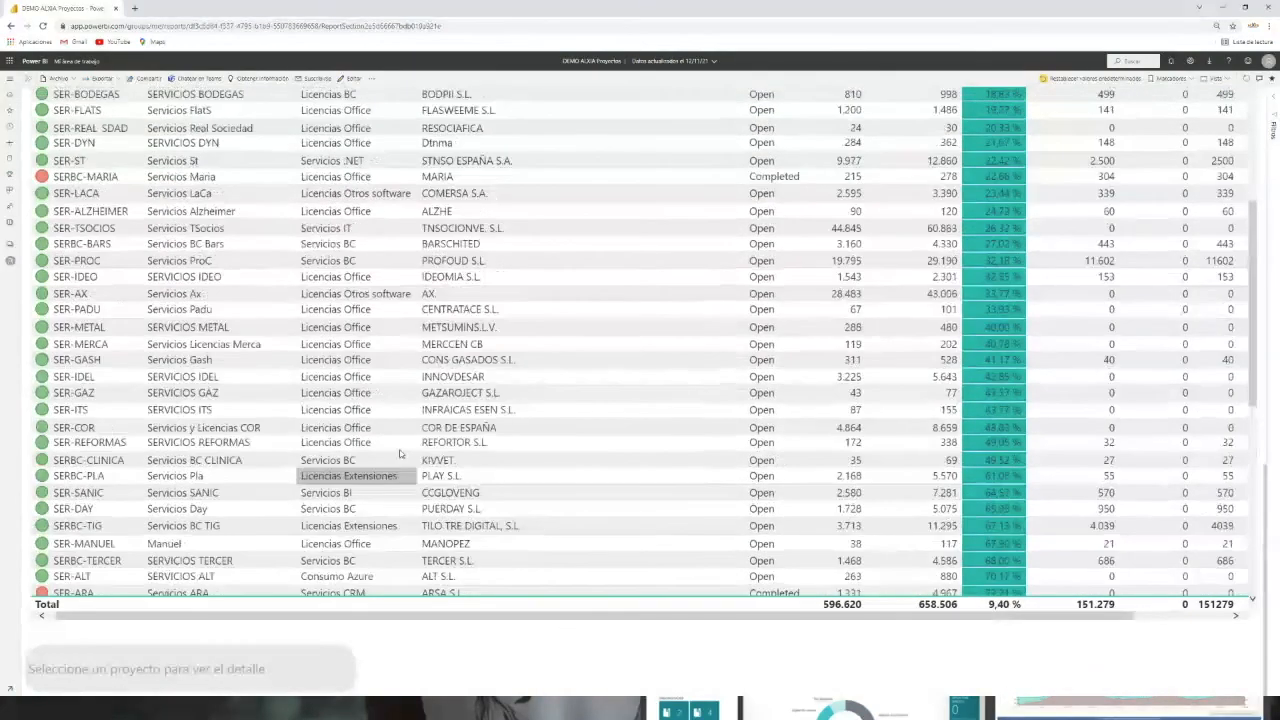
pyautogui.scroll(5, 400, 452)
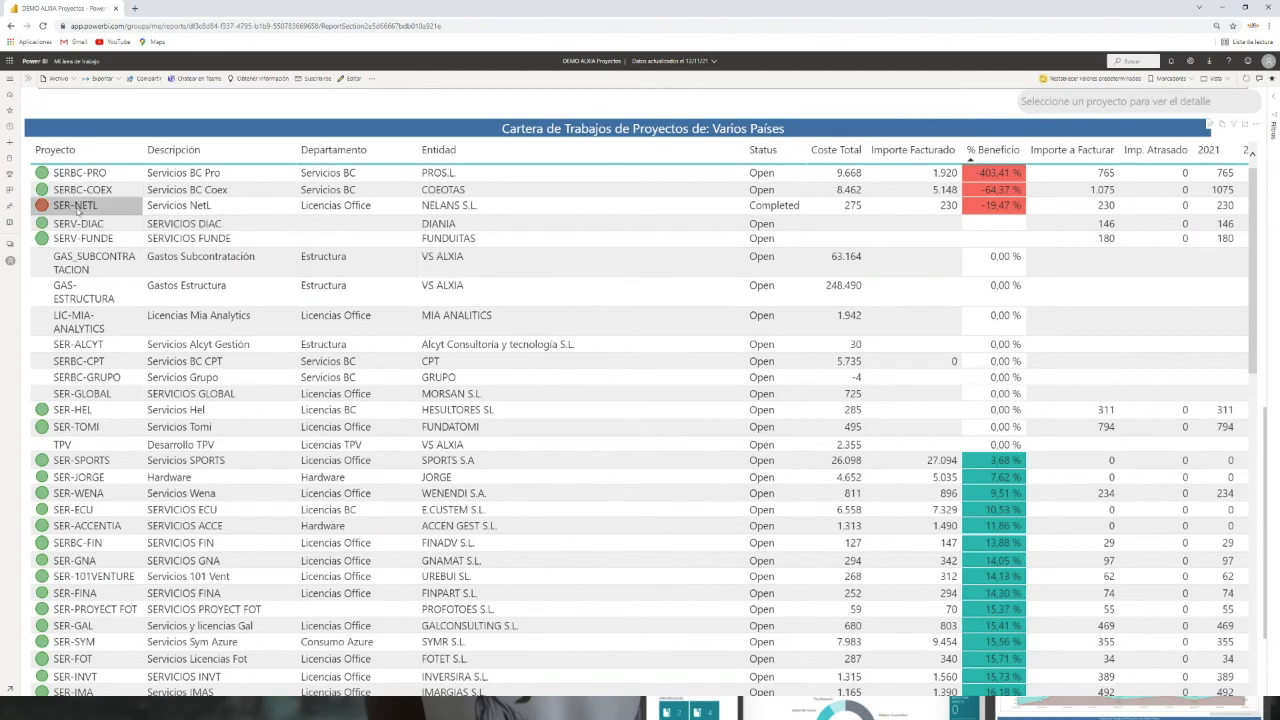
# Step: Open the detail page for project SER-NETL and review its movements and pending invoicing lines
pyautogui.click(77, 207)
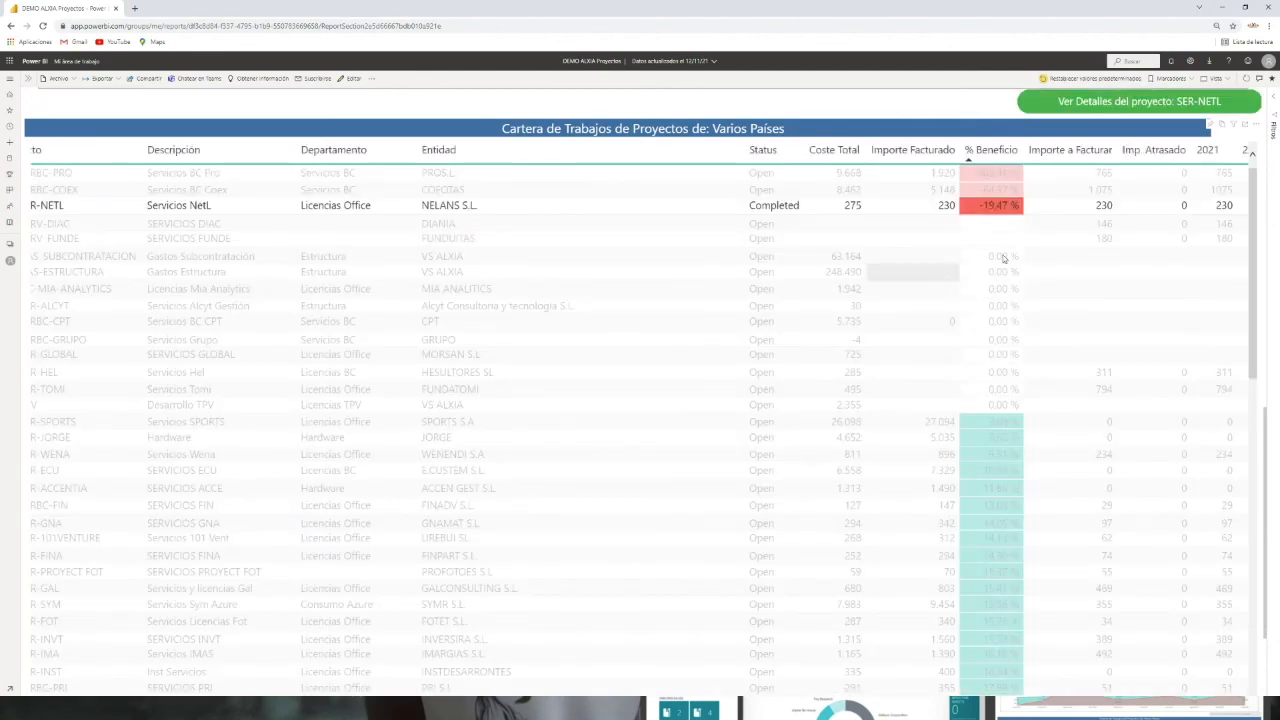
pyautogui.click(1110, 103)
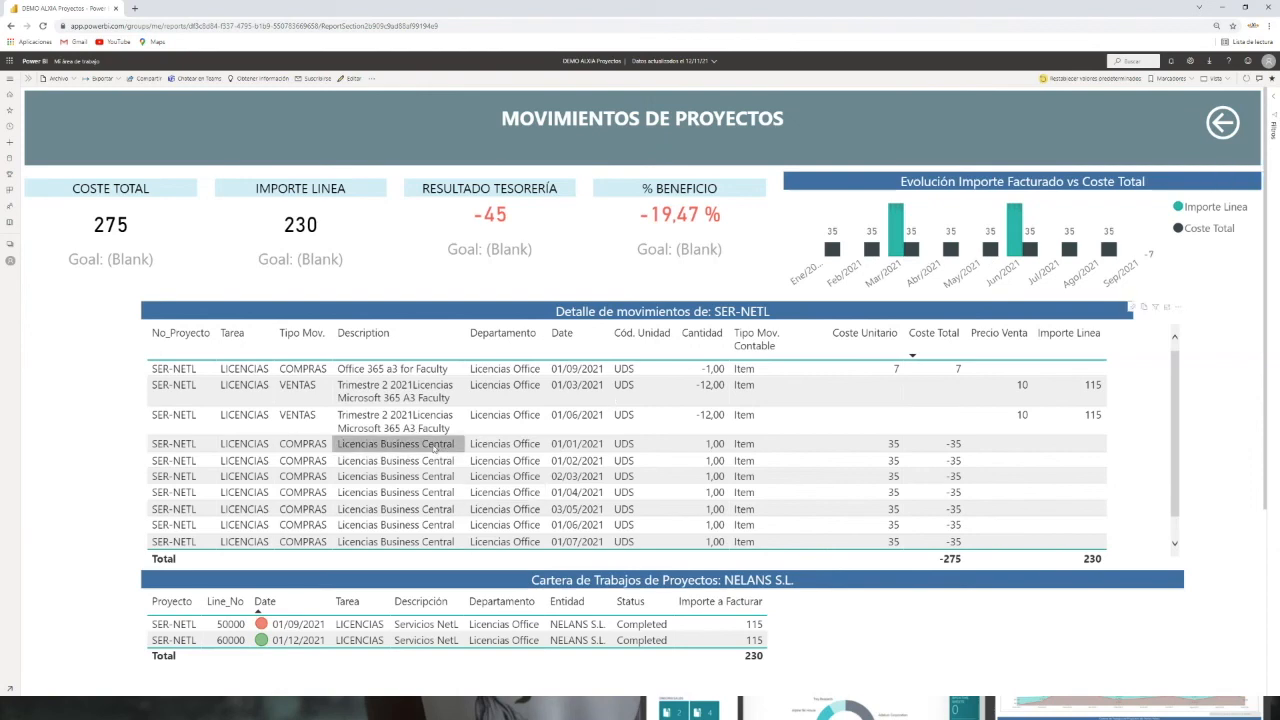
pyautogui.scroll(-1, 398, 430)
pyautogui.scroll(-2, 328, 420)
pyautogui.scroll(1, 340, 400)
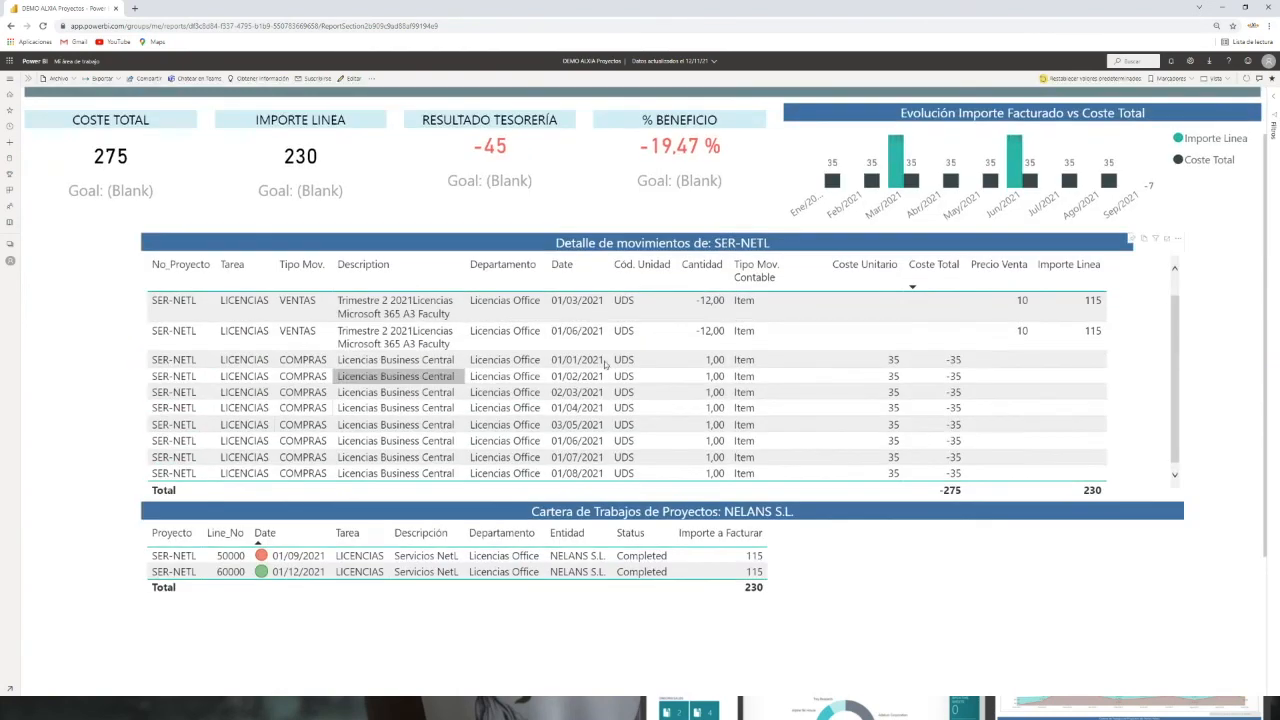
pyautogui.scroll(1, 1172, 372)
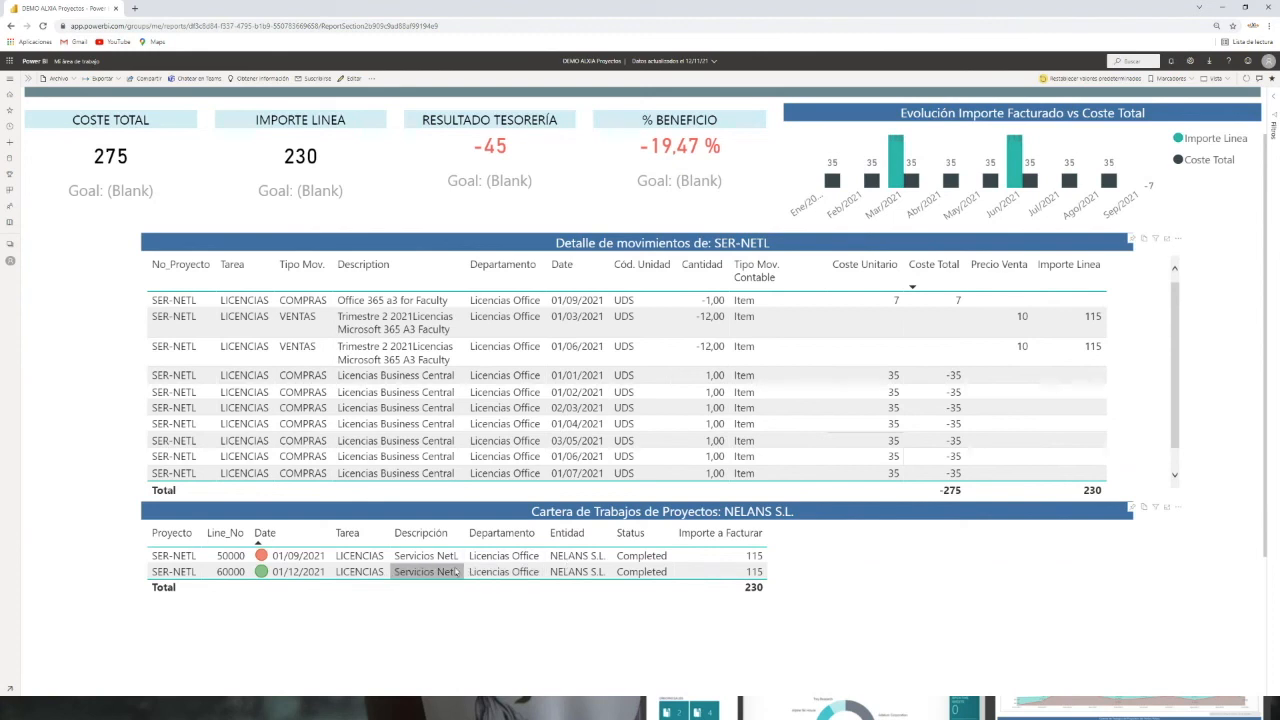
pyautogui.click(752, 535)
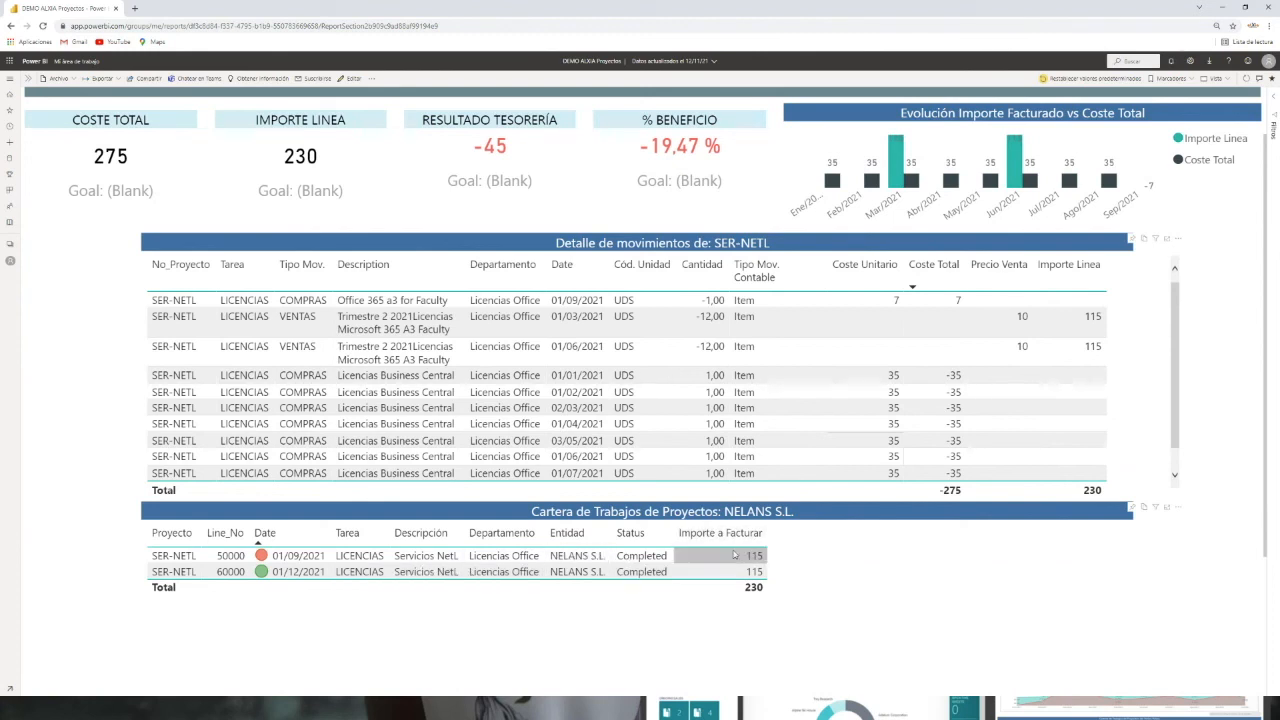
# Step: Return from the SER-NETL detail page to the project management overview page
pyautogui.scroll(2, 712, 562)
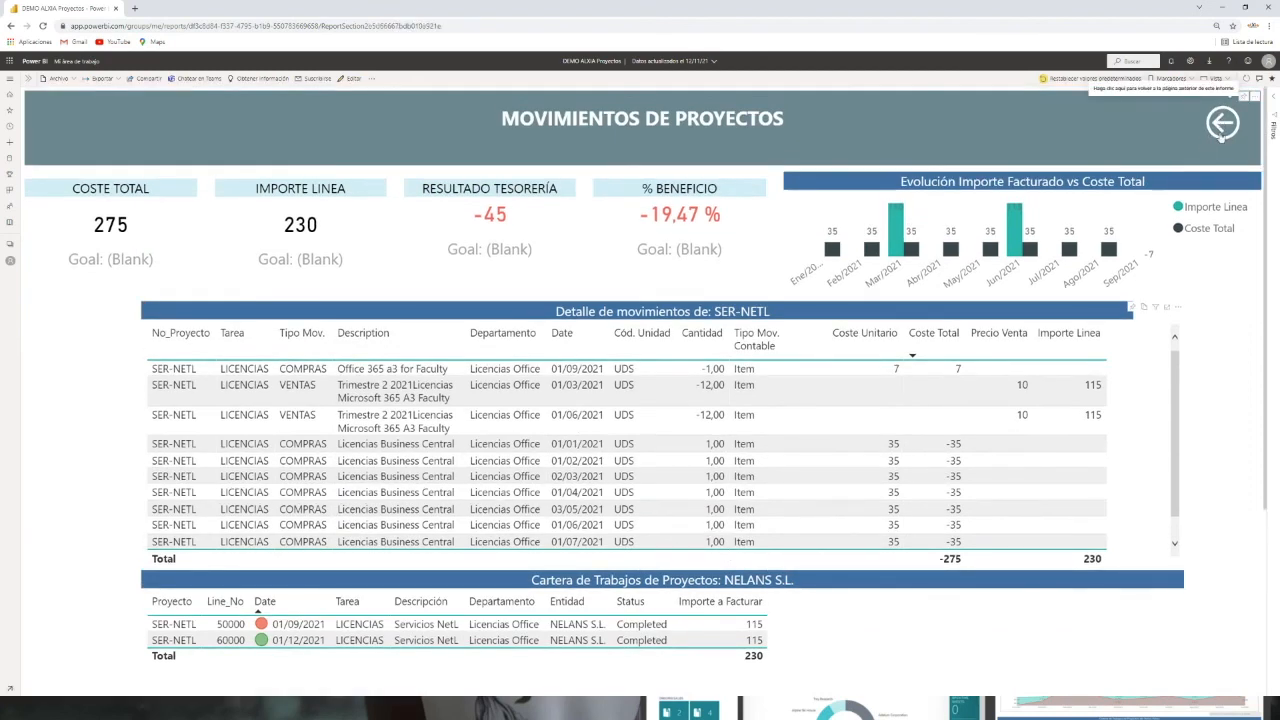
pyautogui.click(1220, 123)
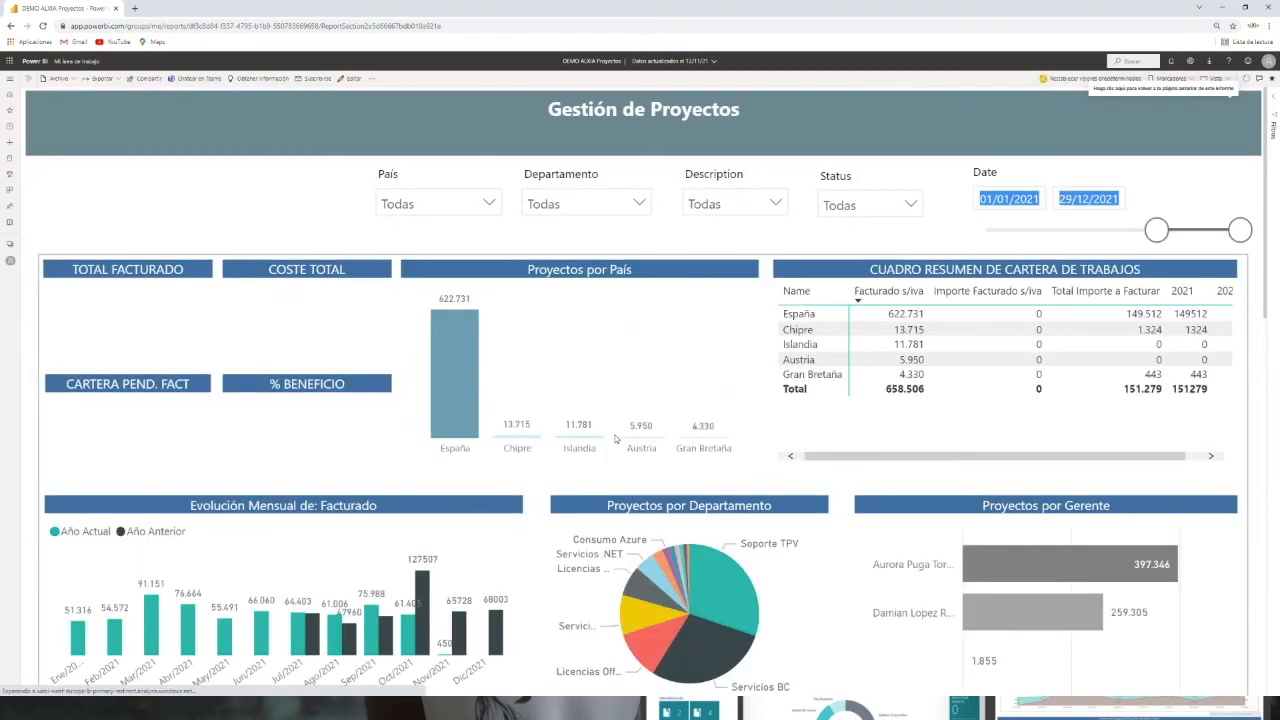
# Step: Sort the project portfolio table by Entidad
pyautogui.scroll(-4, 966, 408)
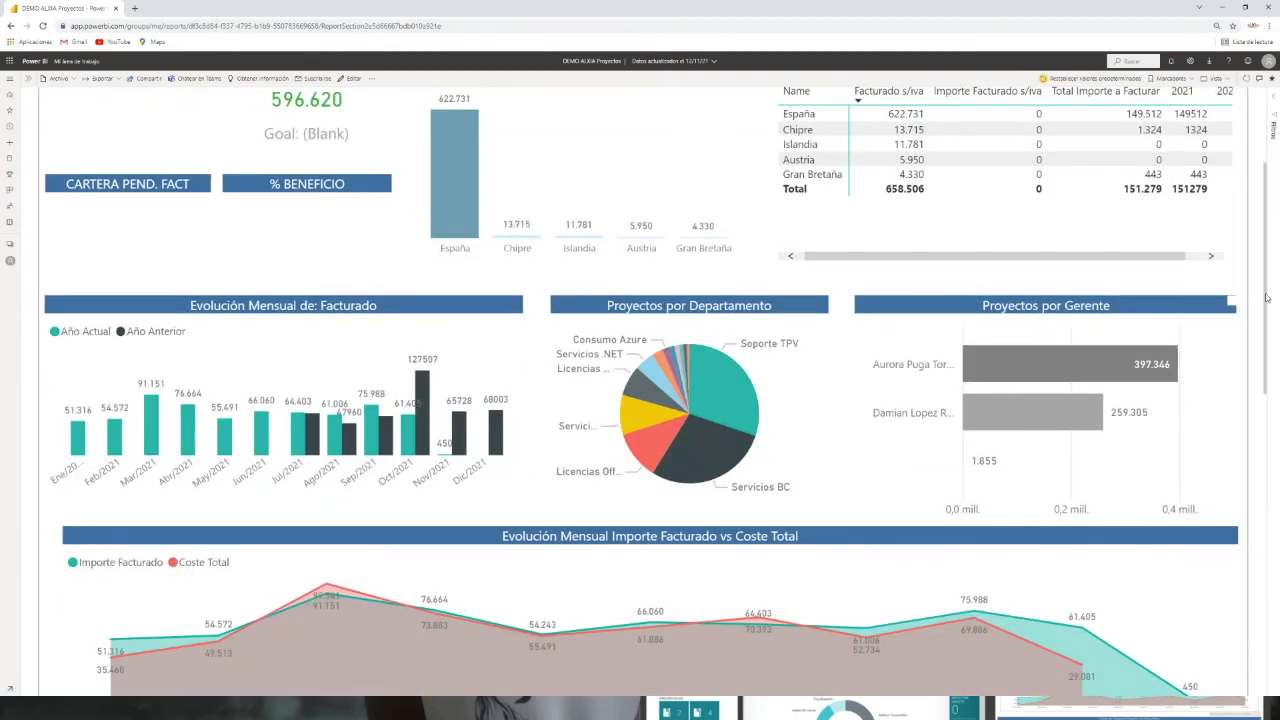
pyautogui.moveTo(1266, 297); pyautogui.dragTo(1273, 515)
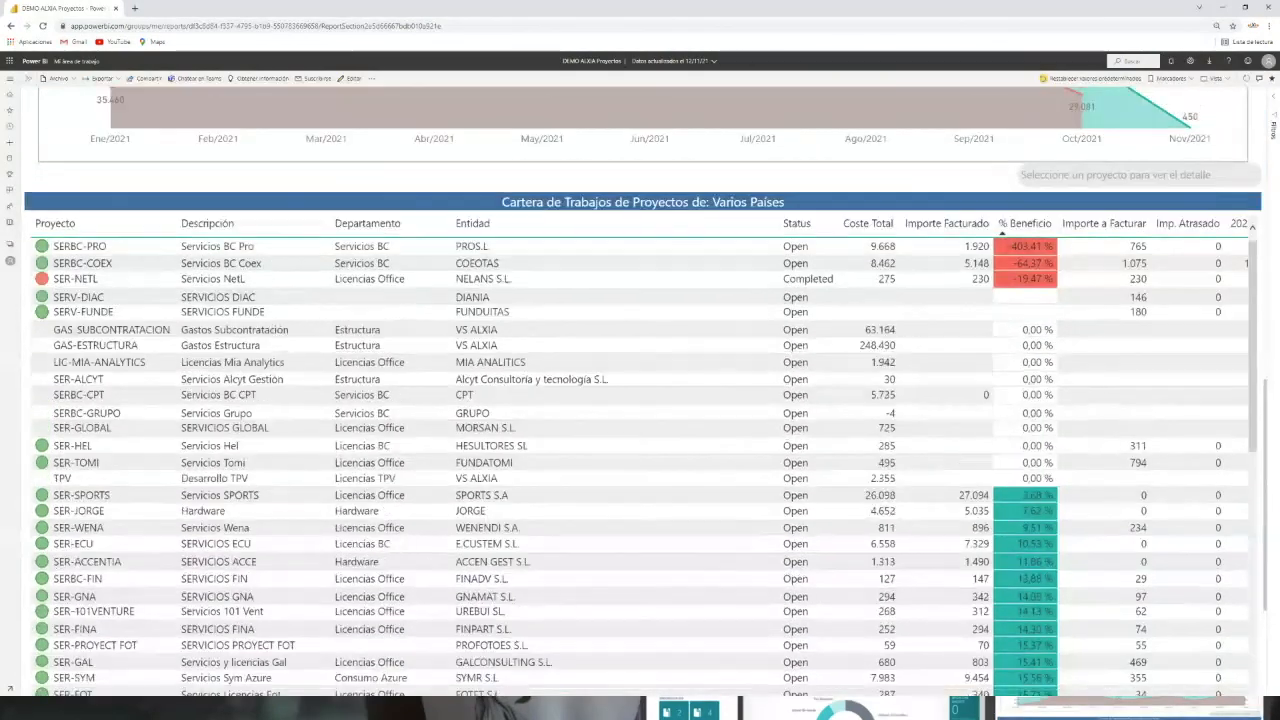
pyautogui.click(491, 227)
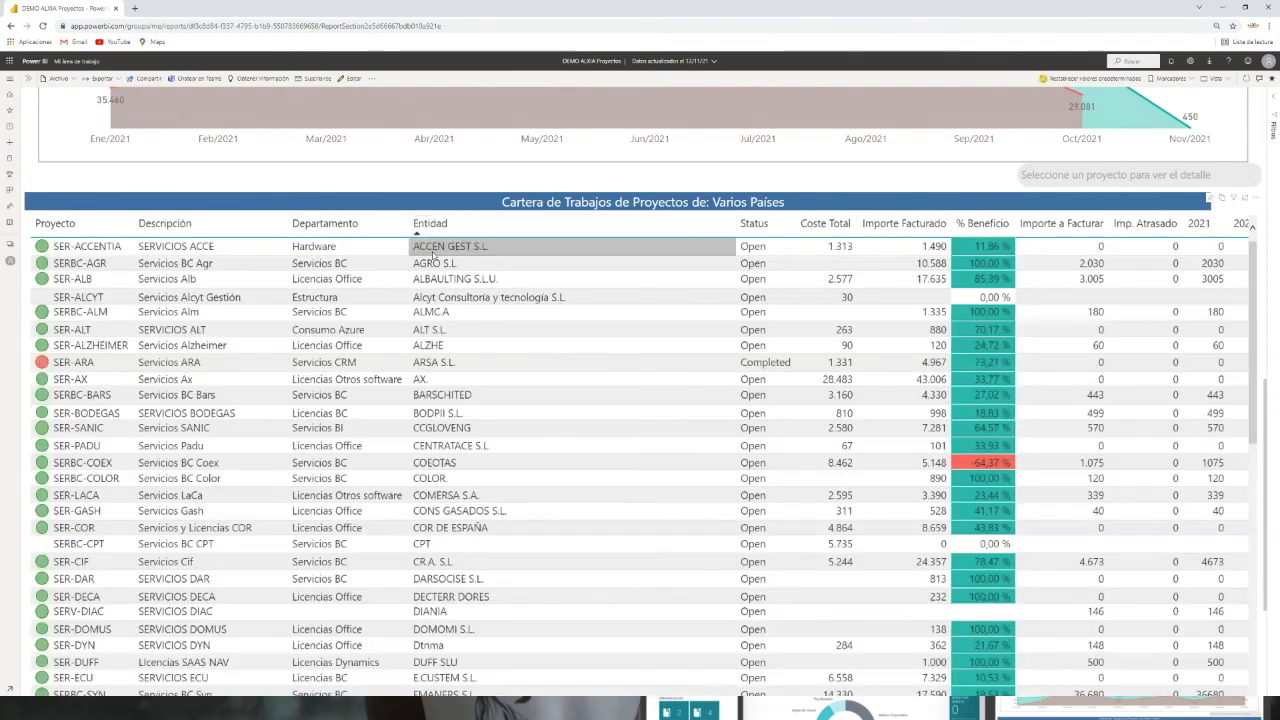
pyautogui.scroll(-3, 477, 368)
pyautogui.scroll(-10, 477, 368)
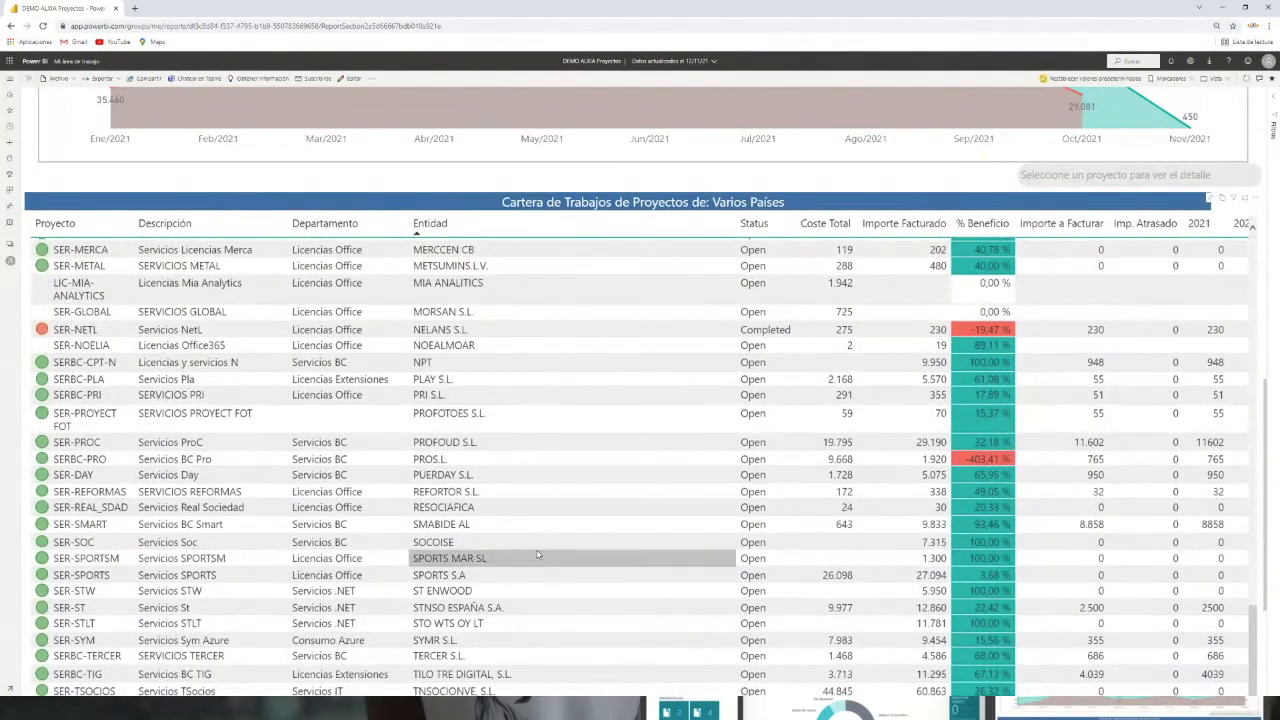
# Step: Open the detail page for project SERBC-TERCER and review its movements, pending invoicing lines and hours by resource
pyautogui.click(210, 656)
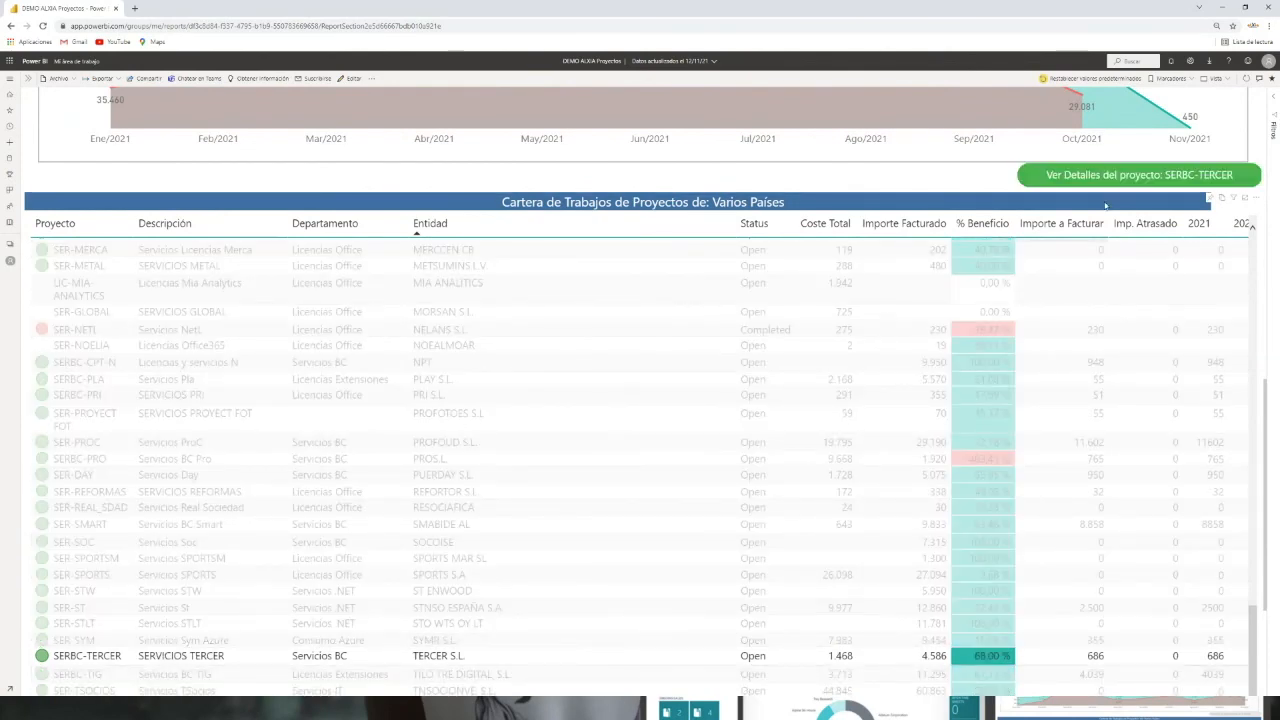
pyautogui.click(1111, 183)
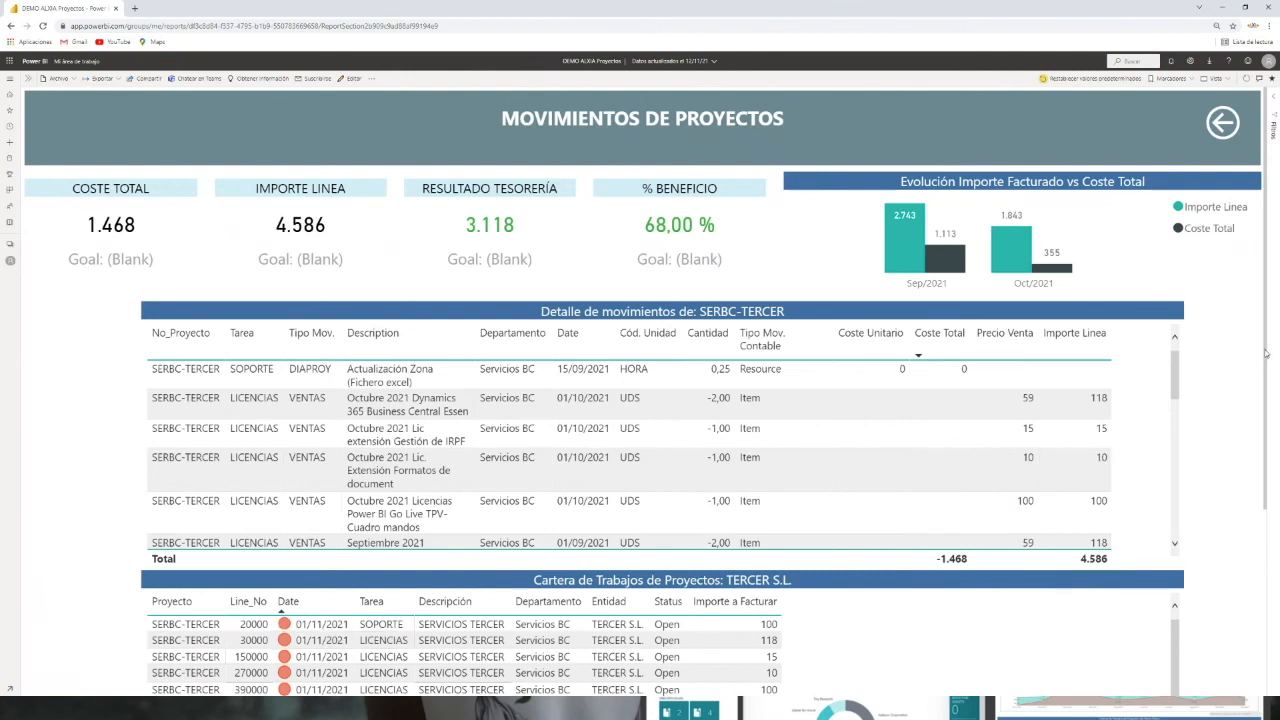
pyautogui.scroll(-3, 1266, 354)
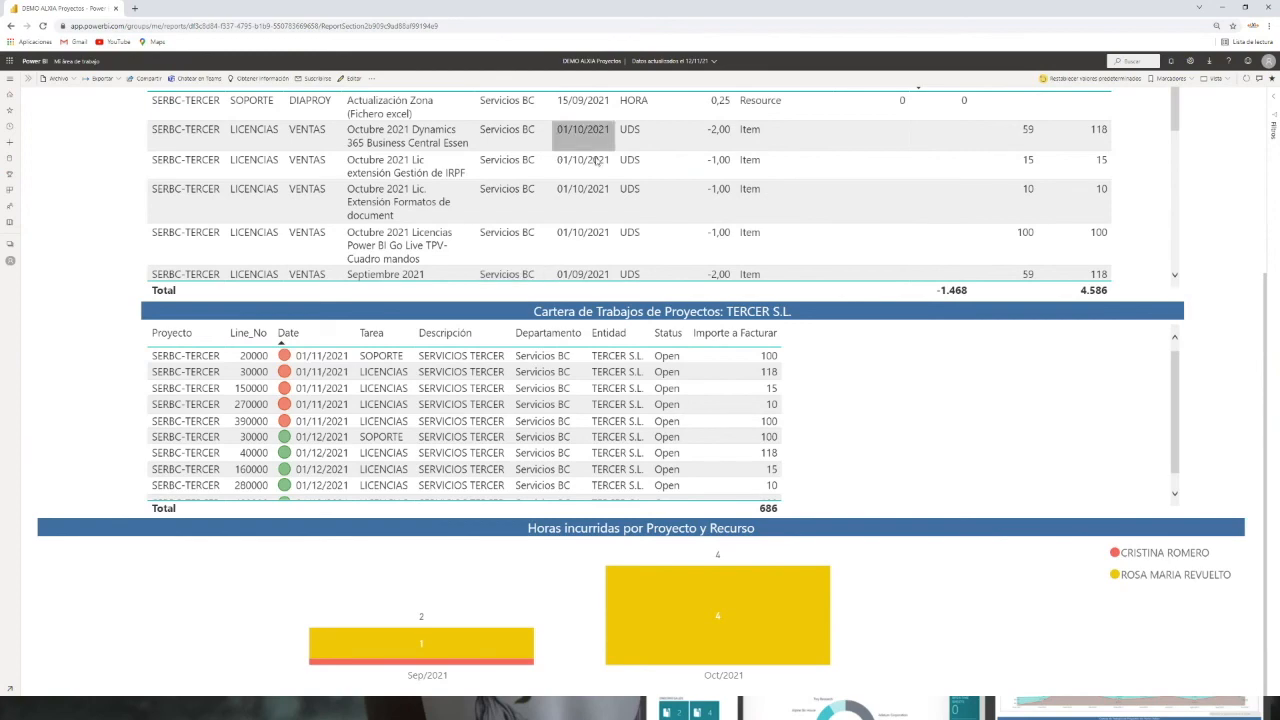
pyautogui.scroll(1, 1233, 225)
pyautogui.scroll(-5, 1174, 210)
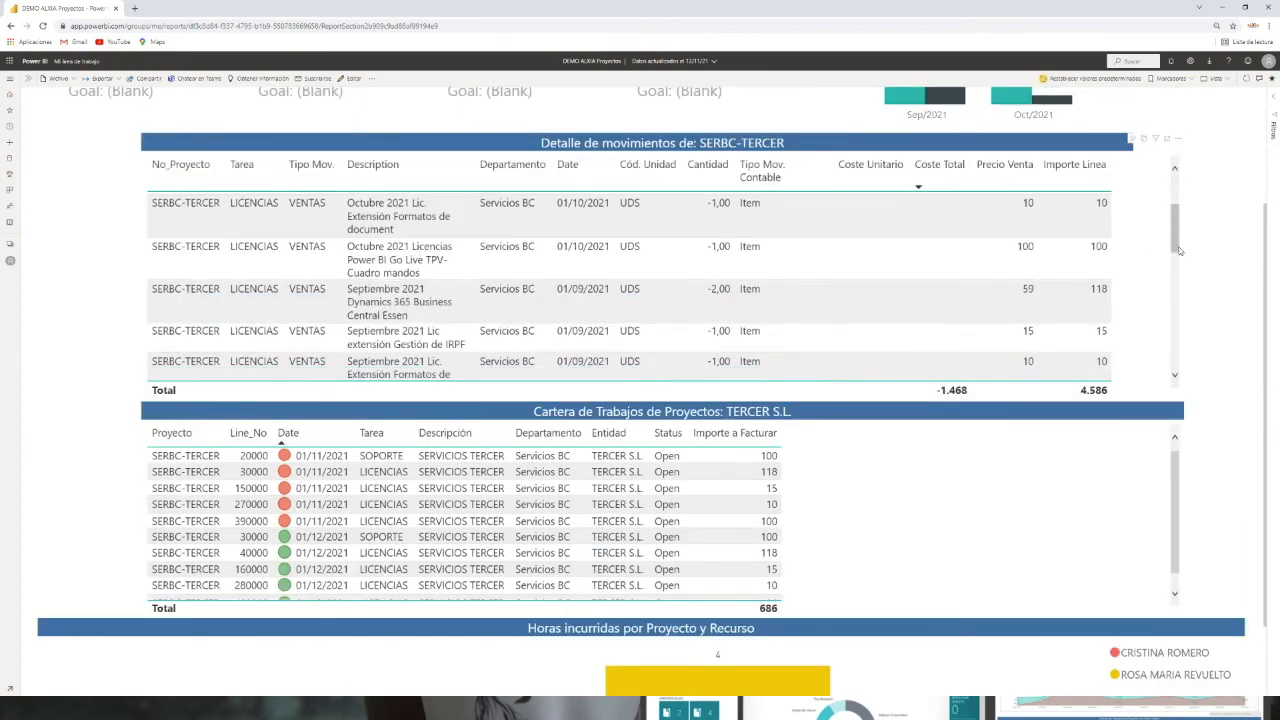
pyautogui.scroll(-3, 1190, 356)
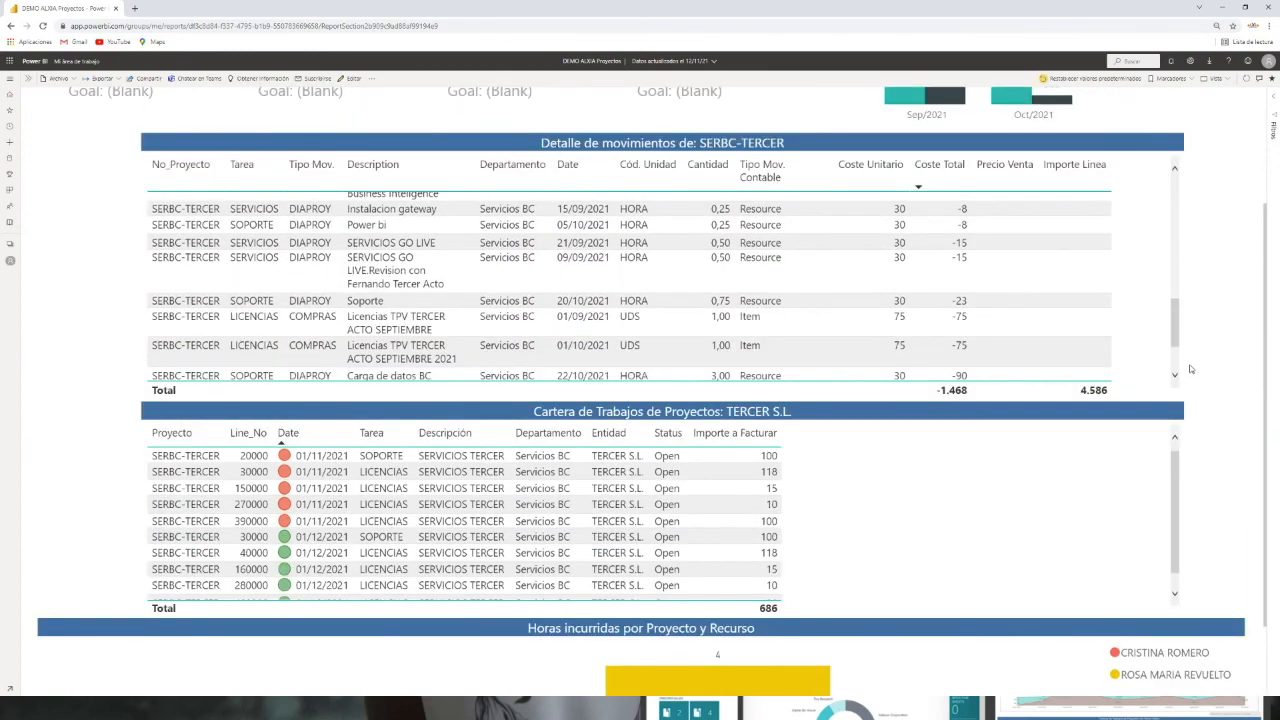
pyautogui.scroll(-1, 1242, 346)
pyautogui.scroll(-1, 1242, 346)
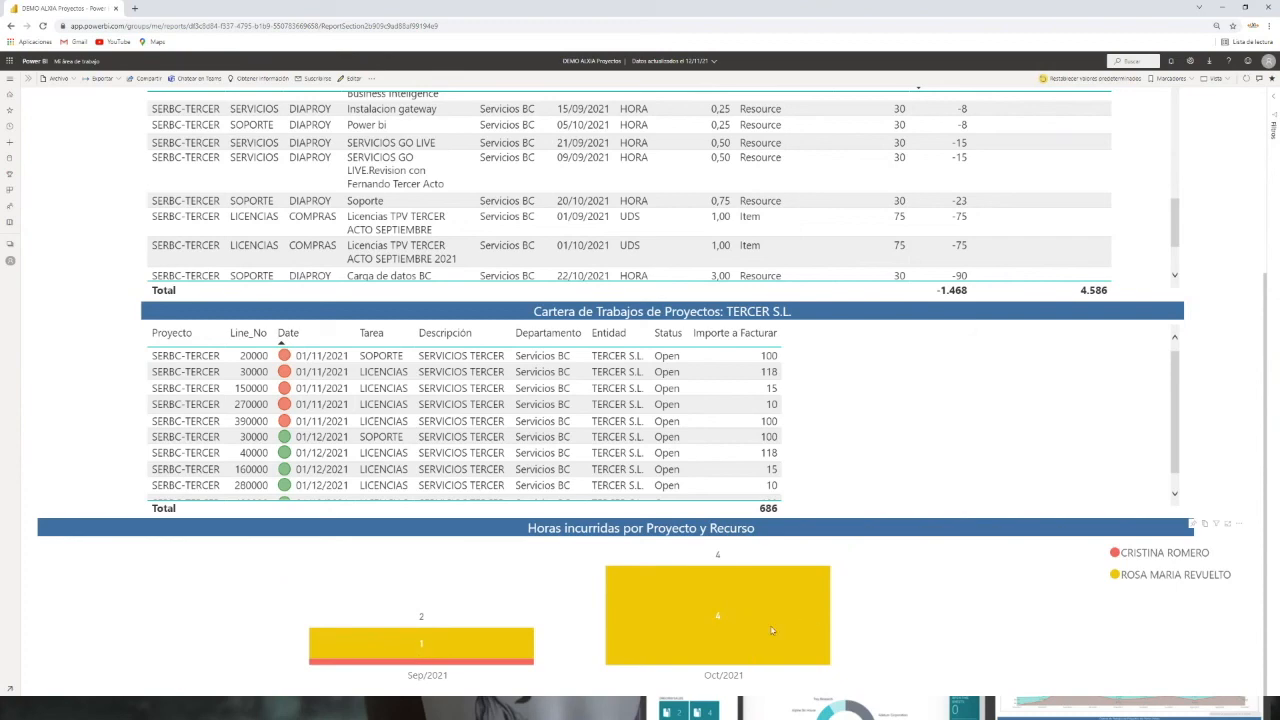
pyautogui.scroll(1, 728, 613)
pyautogui.scroll(-1, 720, 625)
pyautogui.scroll(3, 886, 597)
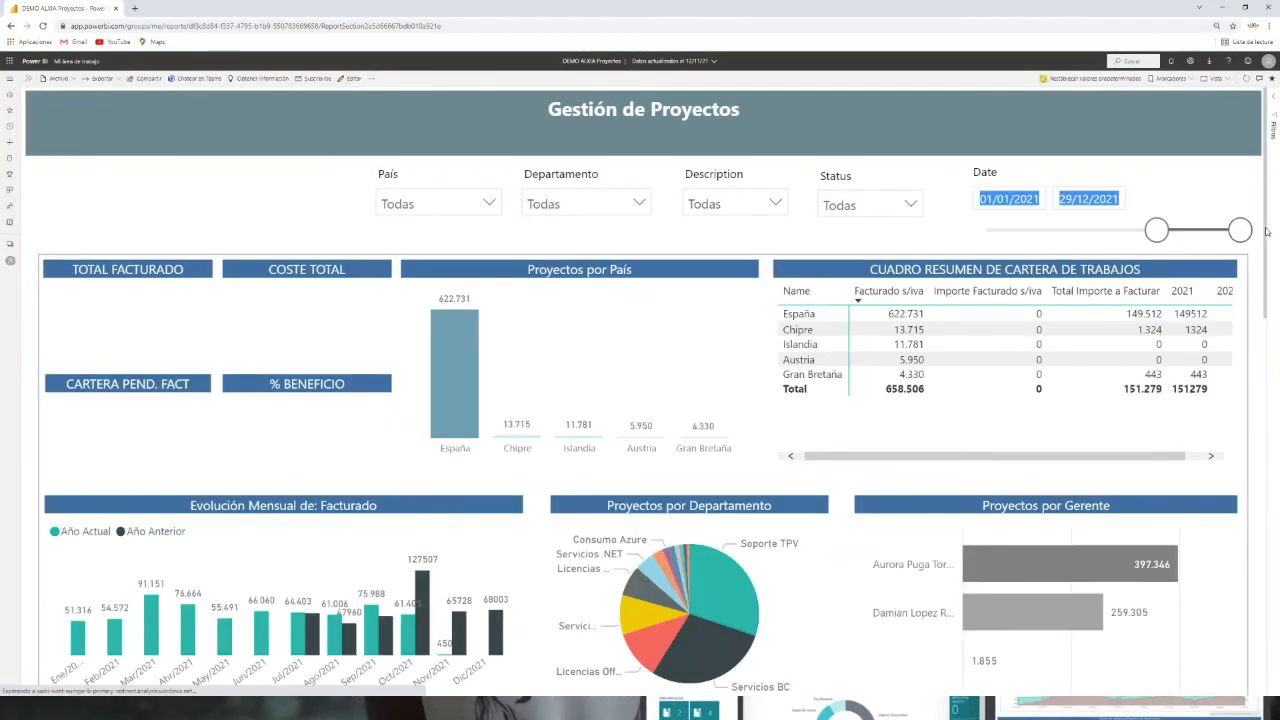
# Step: Filter the whole report by selecting project SERBC-TERCER in the portfolio table, then clear the project selection
pyautogui.moveTo(1266, 229); pyautogui.dragTo(1275, 550)
pyautogui.scroll(-2, 700, 600)
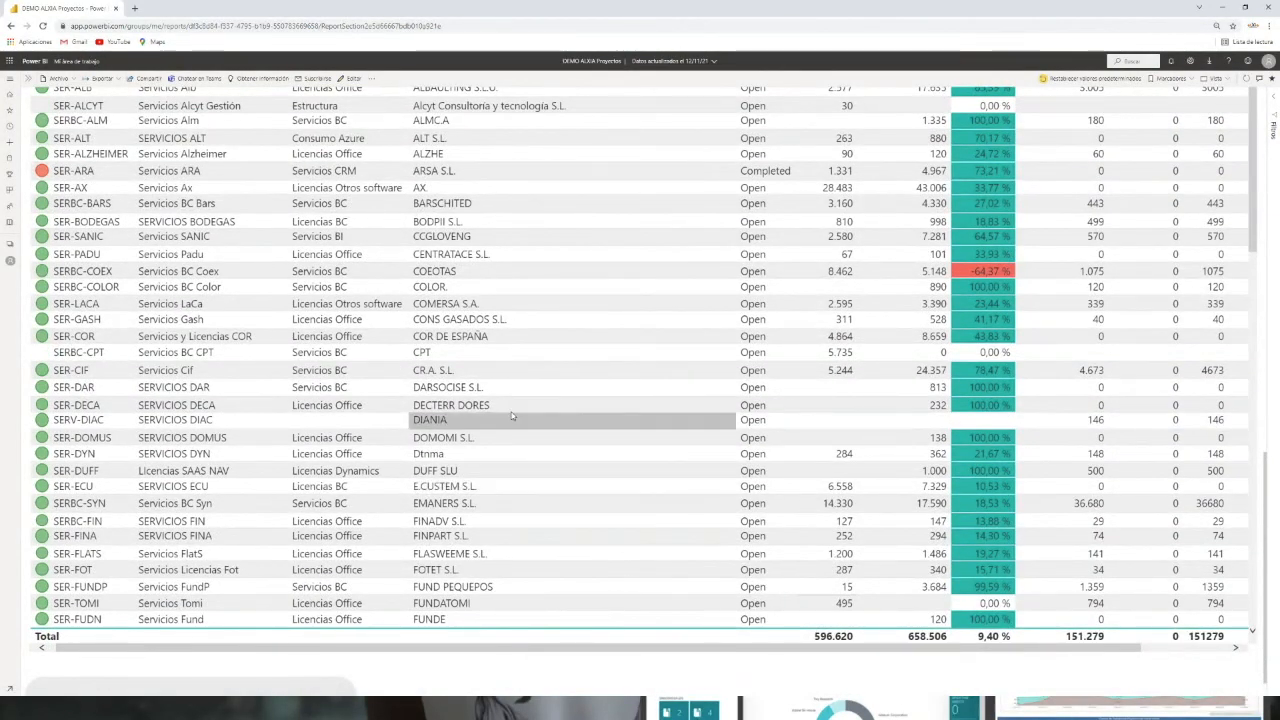
pyautogui.scroll(-10, 507, 466)
pyautogui.scroll(-5, 507, 466)
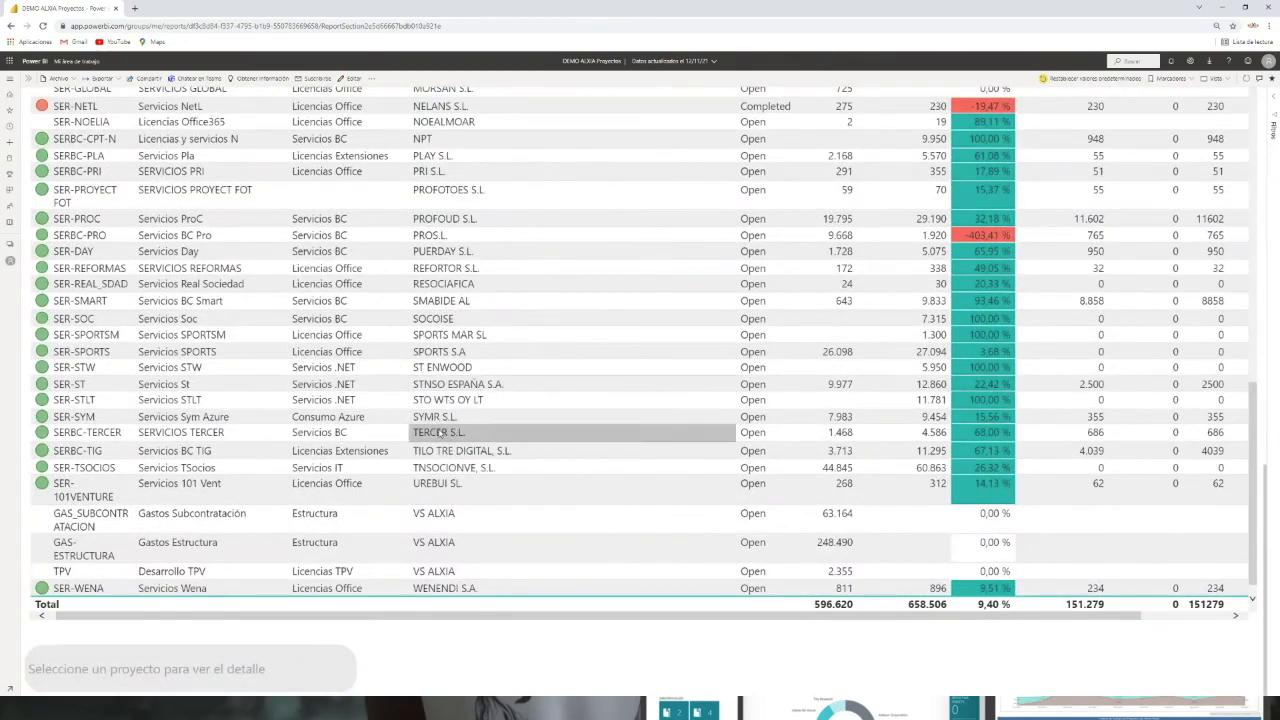
pyautogui.click(554, 435)
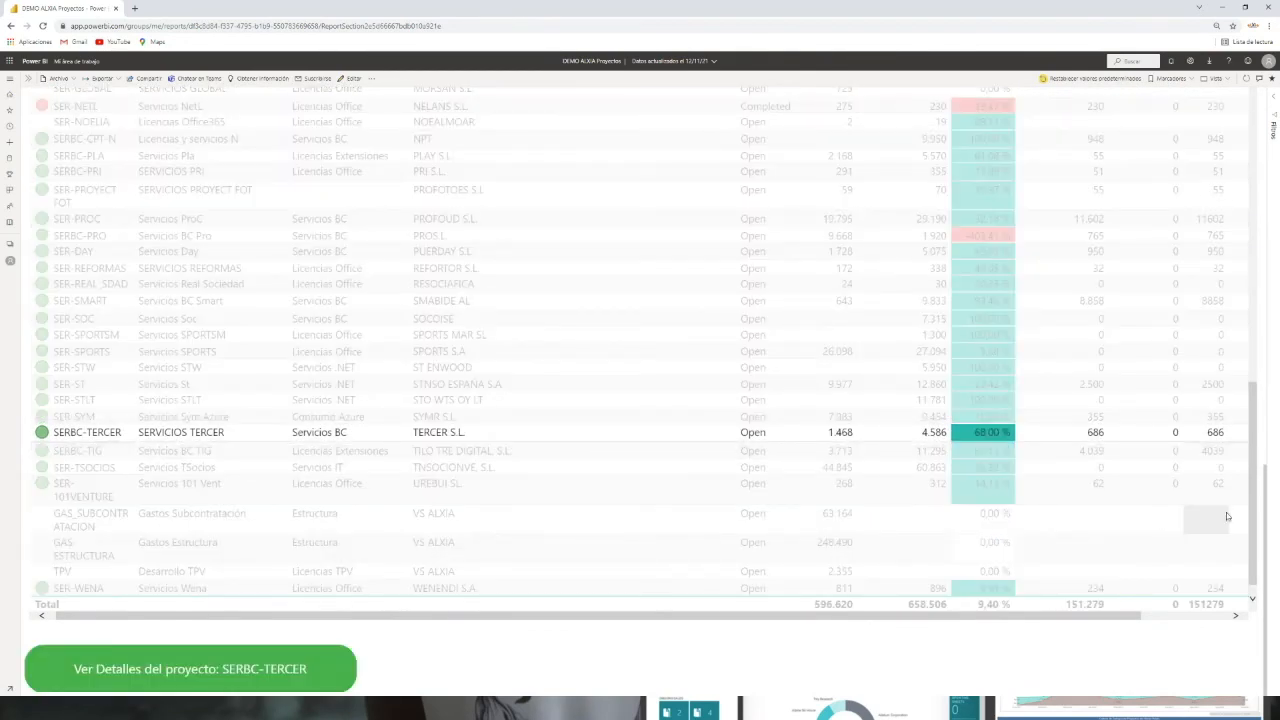
pyautogui.moveTo(1265, 463); pyautogui.dragTo(1239, 113)
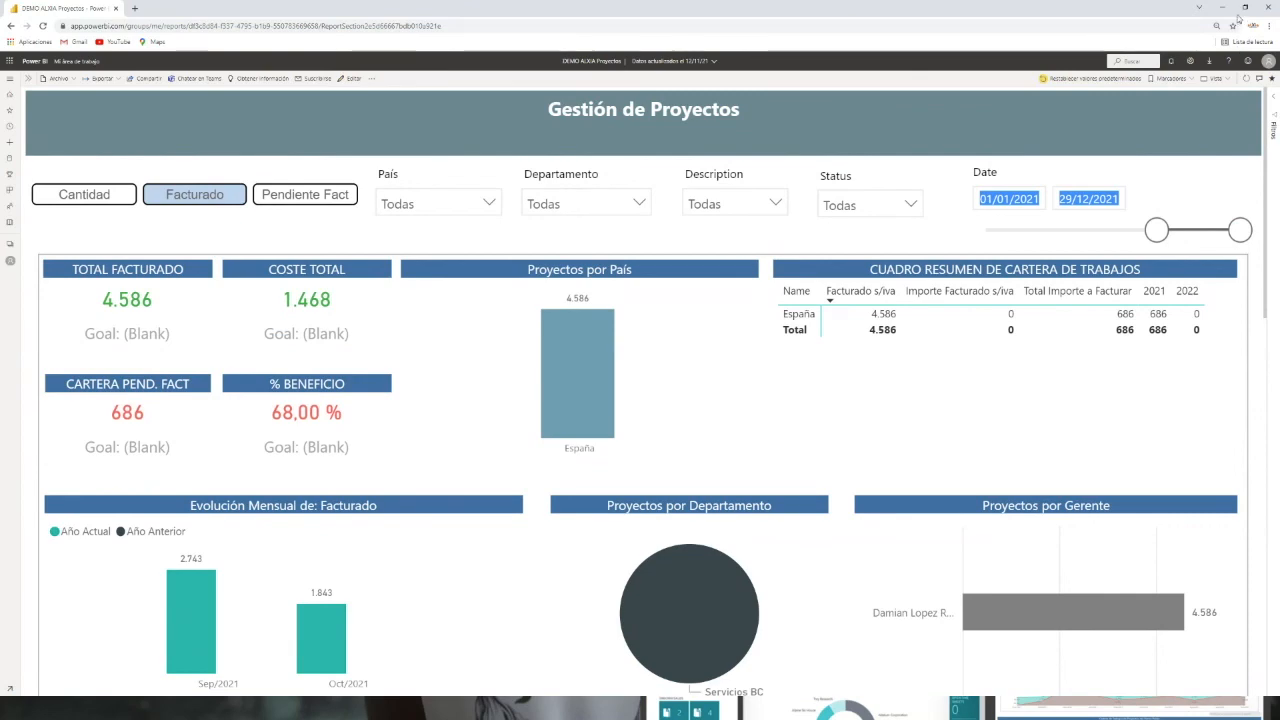
pyautogui.moveTo(1246, 30); pyautogui.dragTo(1249, 85)
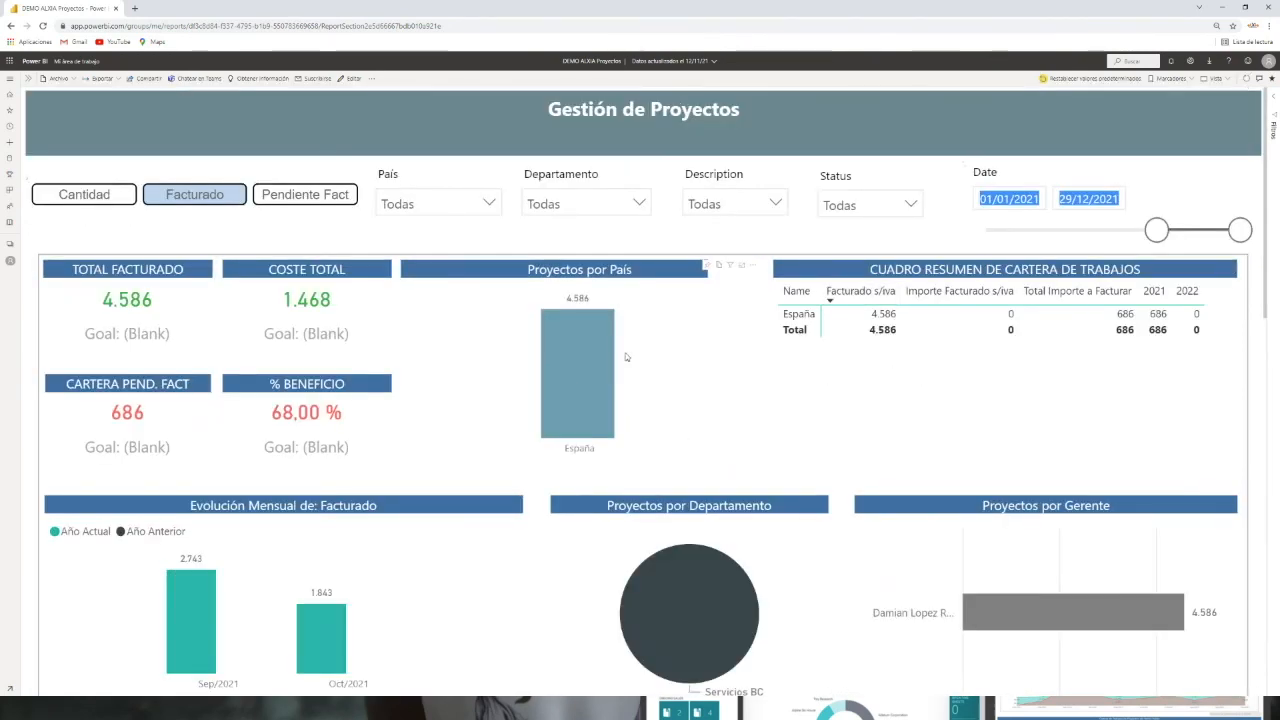
pyautogui.click(573, 398)
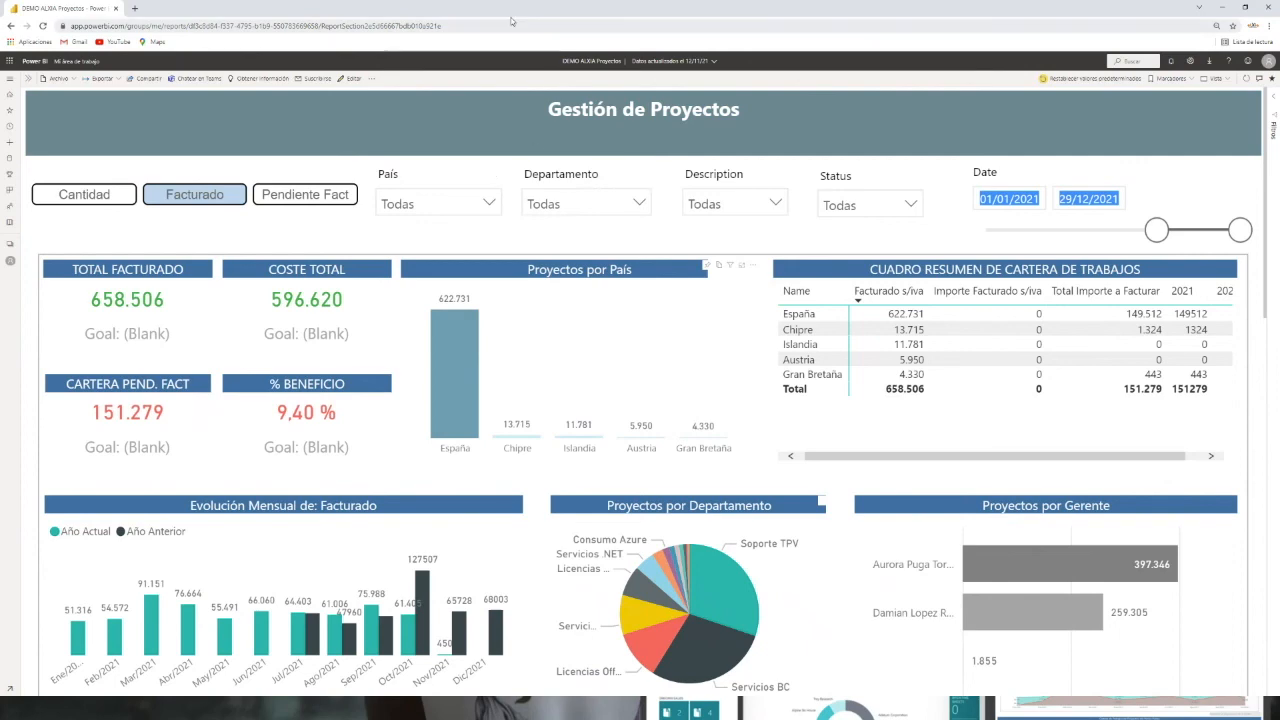
# Step: Switch to the Business Central project card for EVE-SEMINARIO
pyautogui.moveTo(512, 12); pyautogui.dragTo(614, 366)
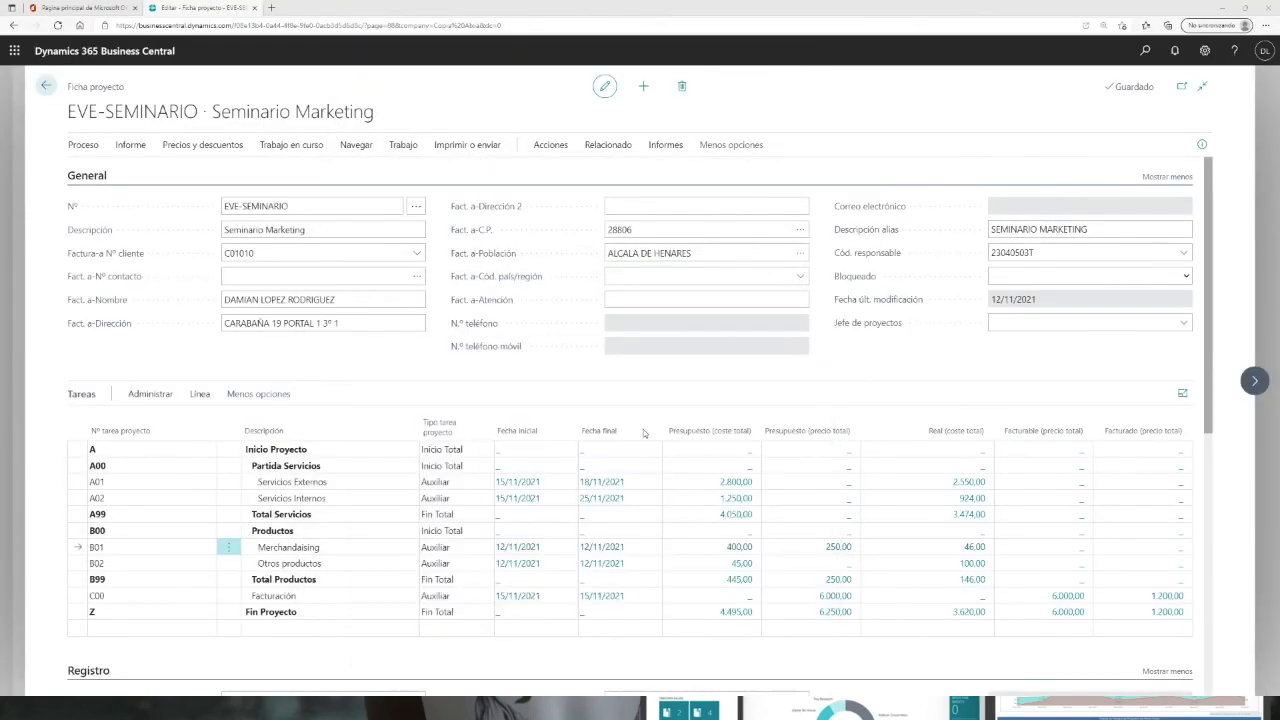